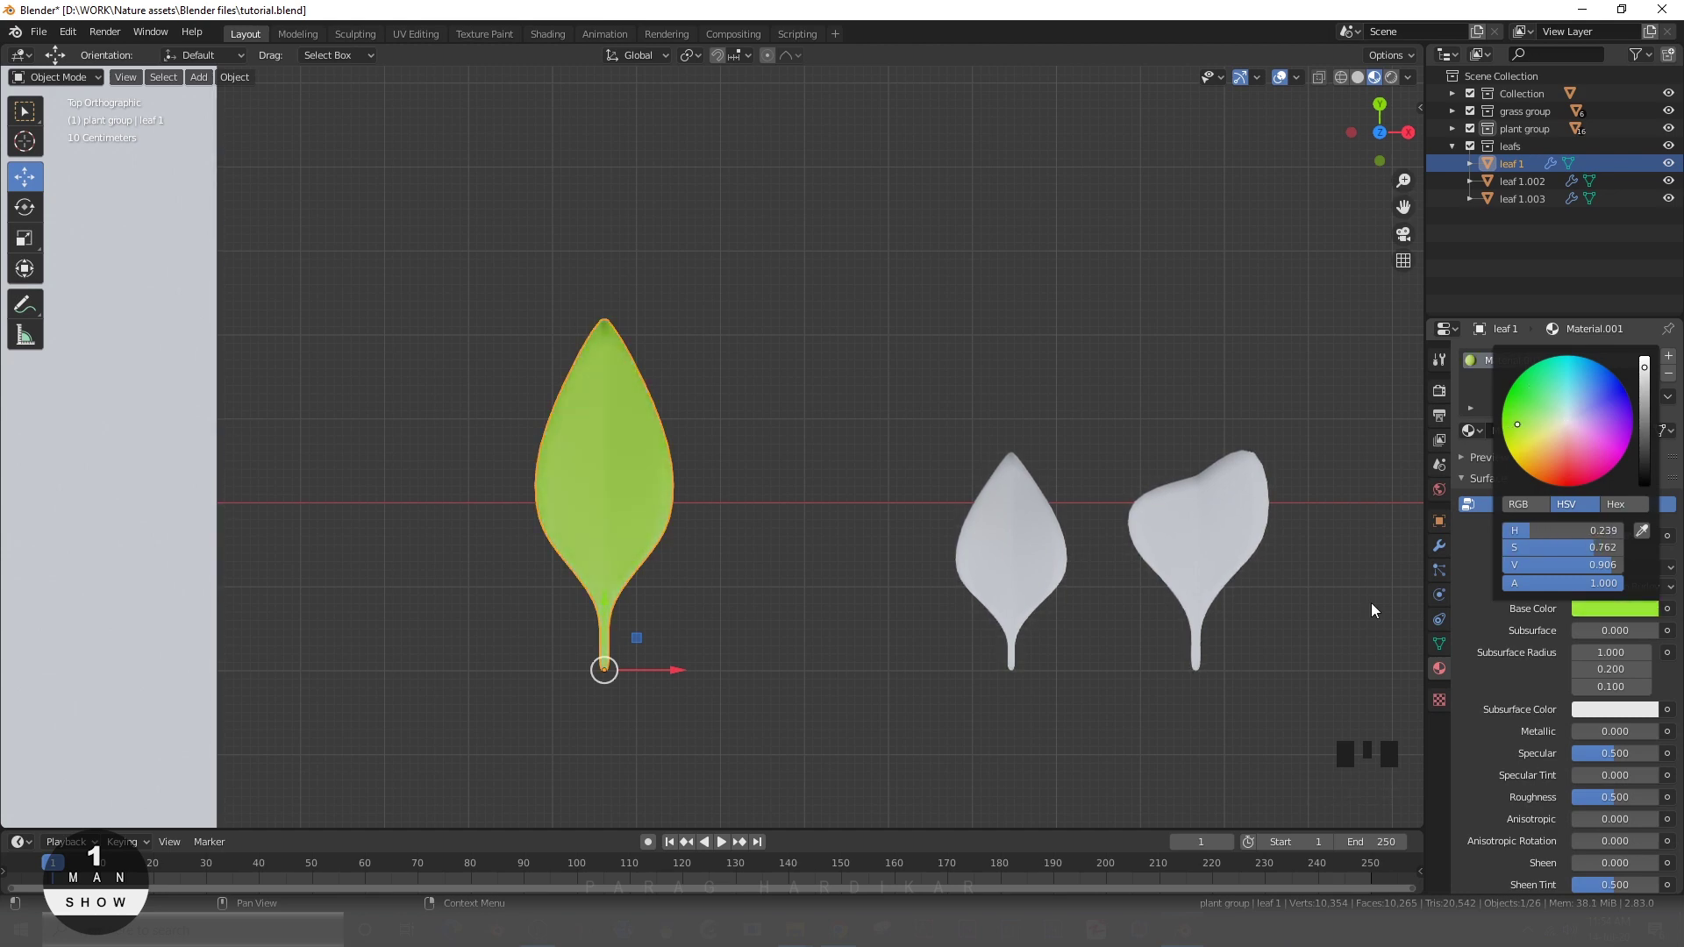
- Rename the first leaf's material as leaf
left_click(1556, 428)
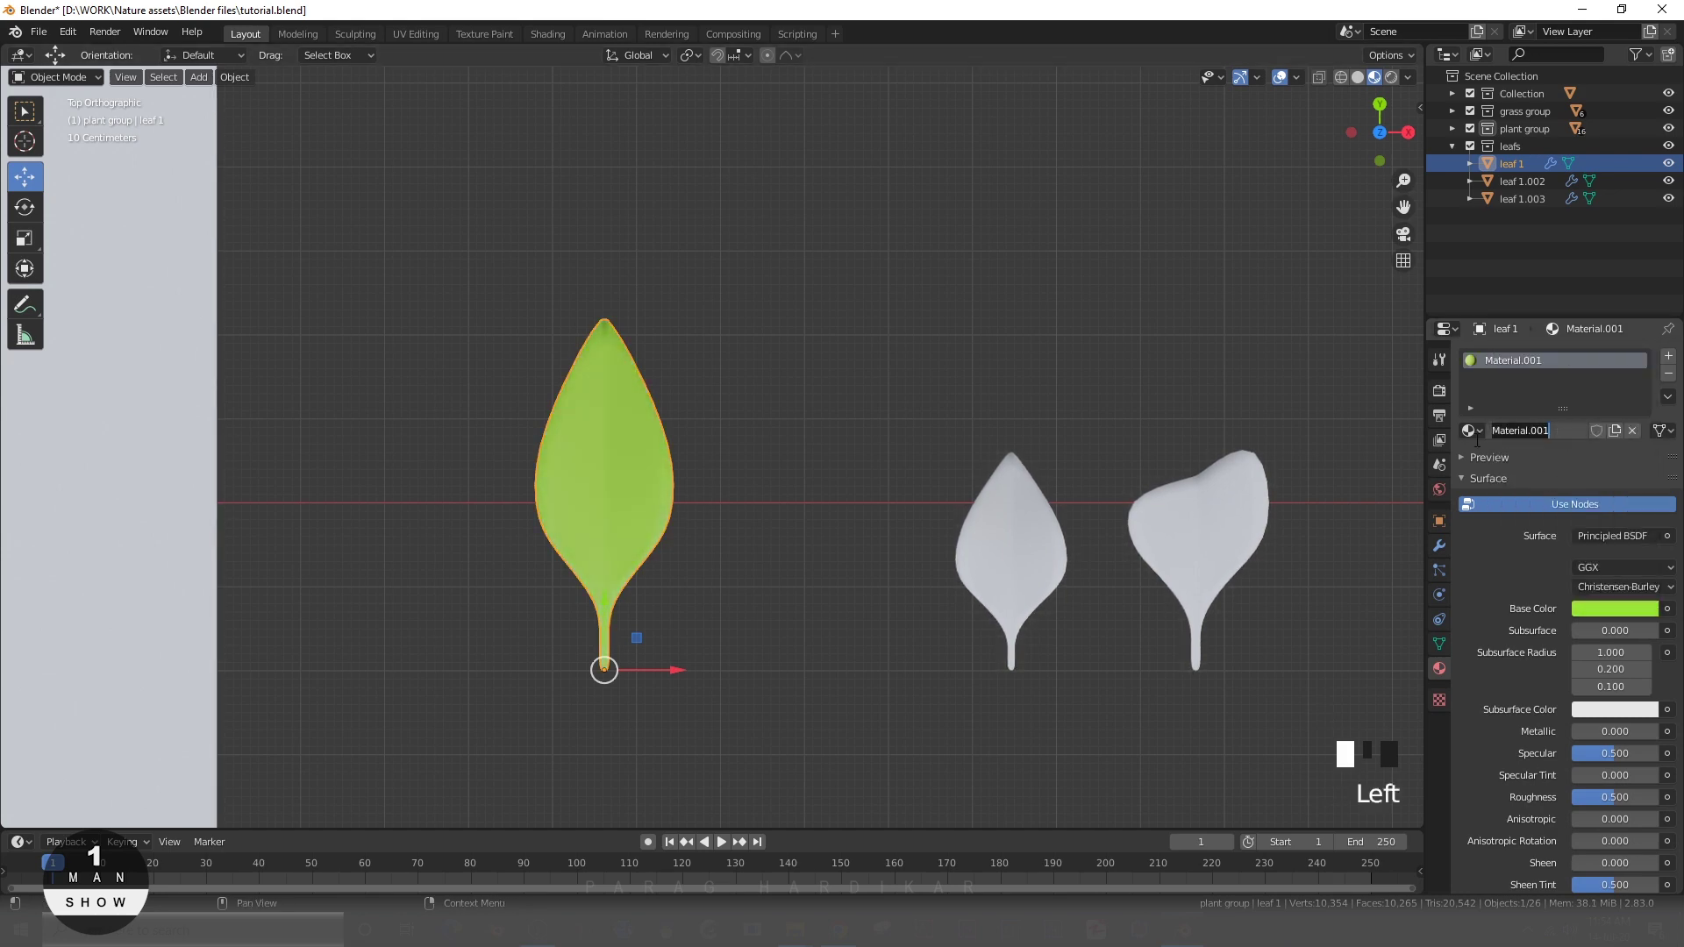
type("leaf")
key("Return")
scroll(1507, 633, "down", 6)
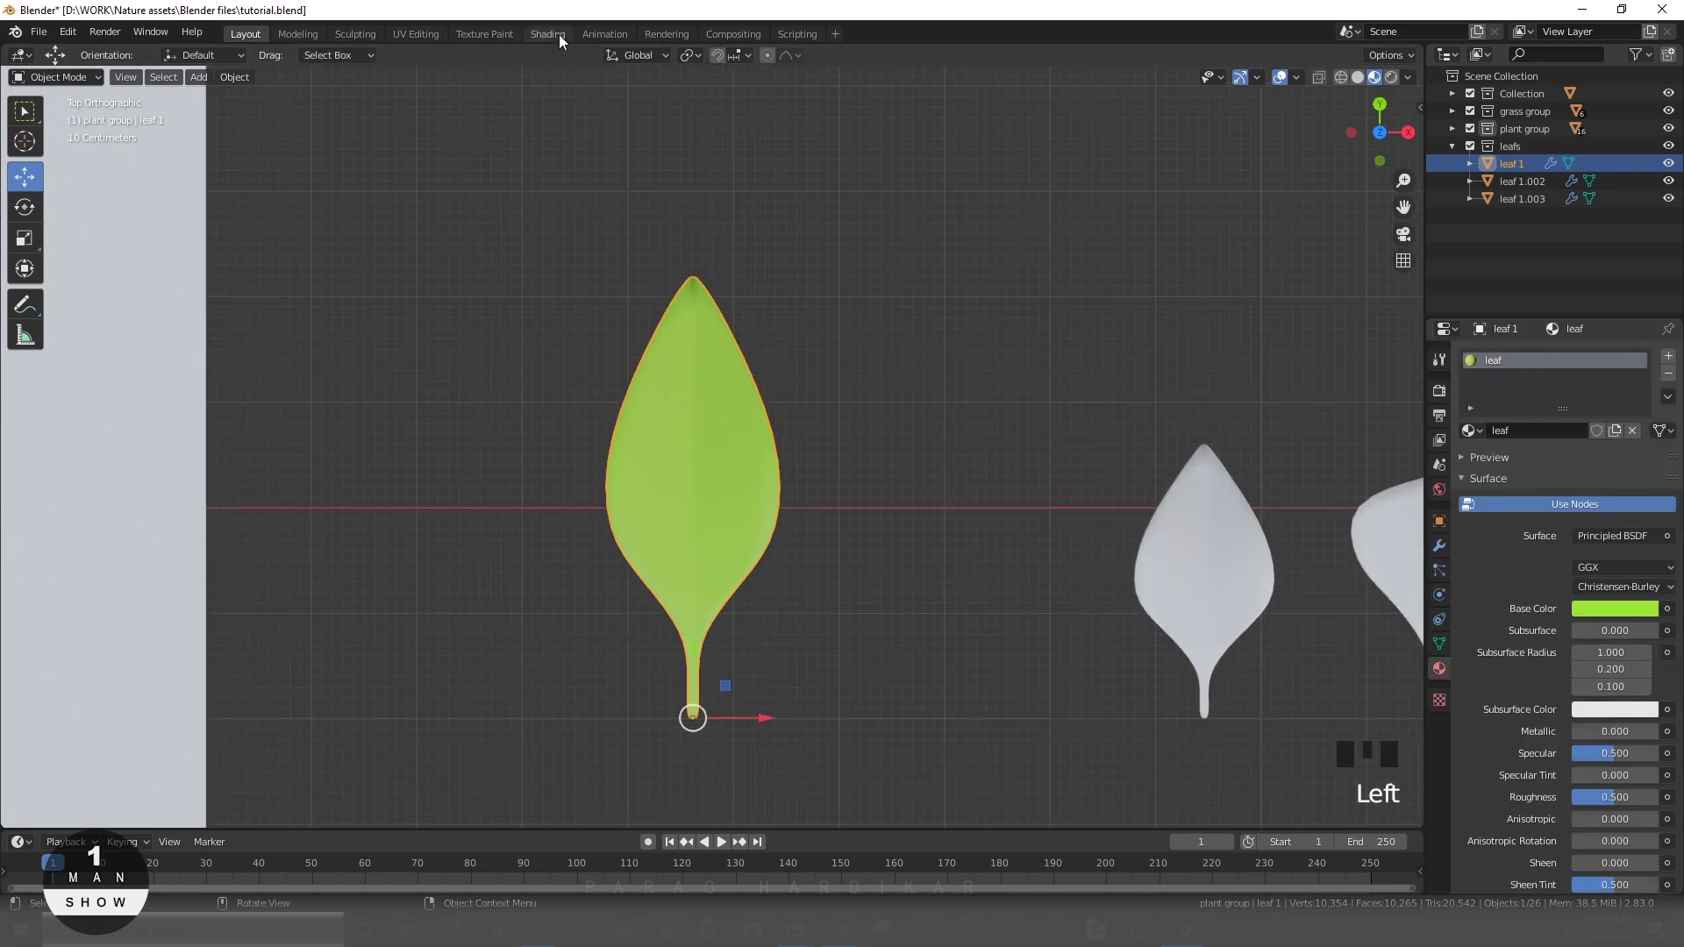
- Switch to the Shading workspace and shift the Principled BSDF node slightly away from the Material Output node
left_click(547, 34)
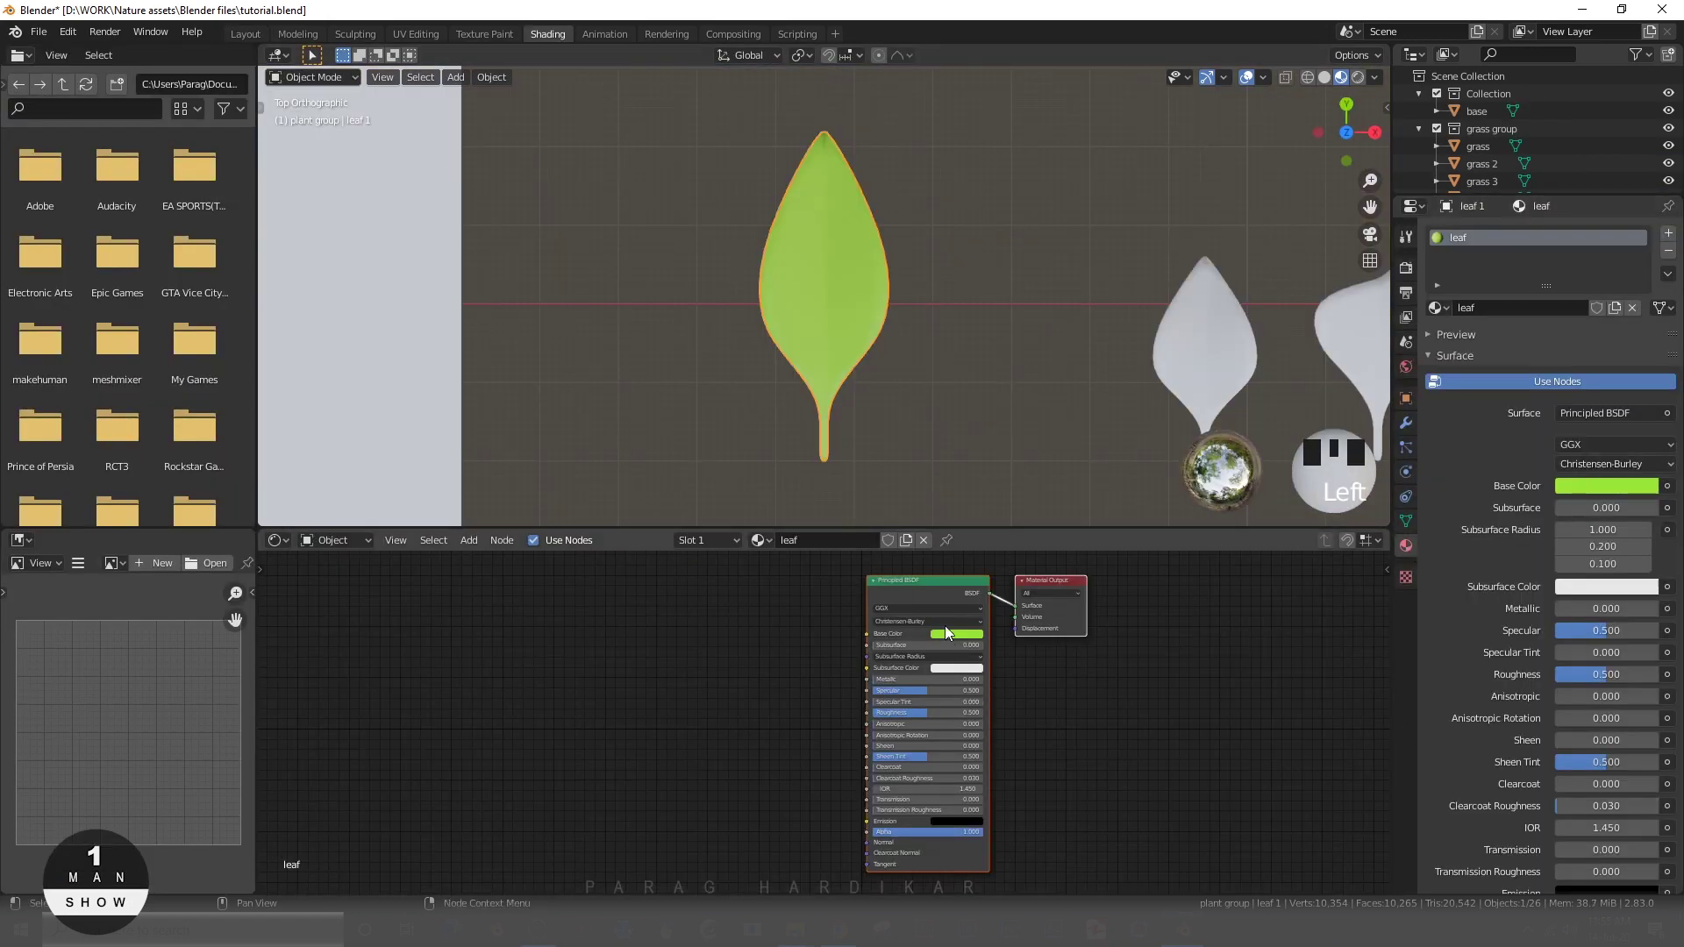
key("ctrl+space")
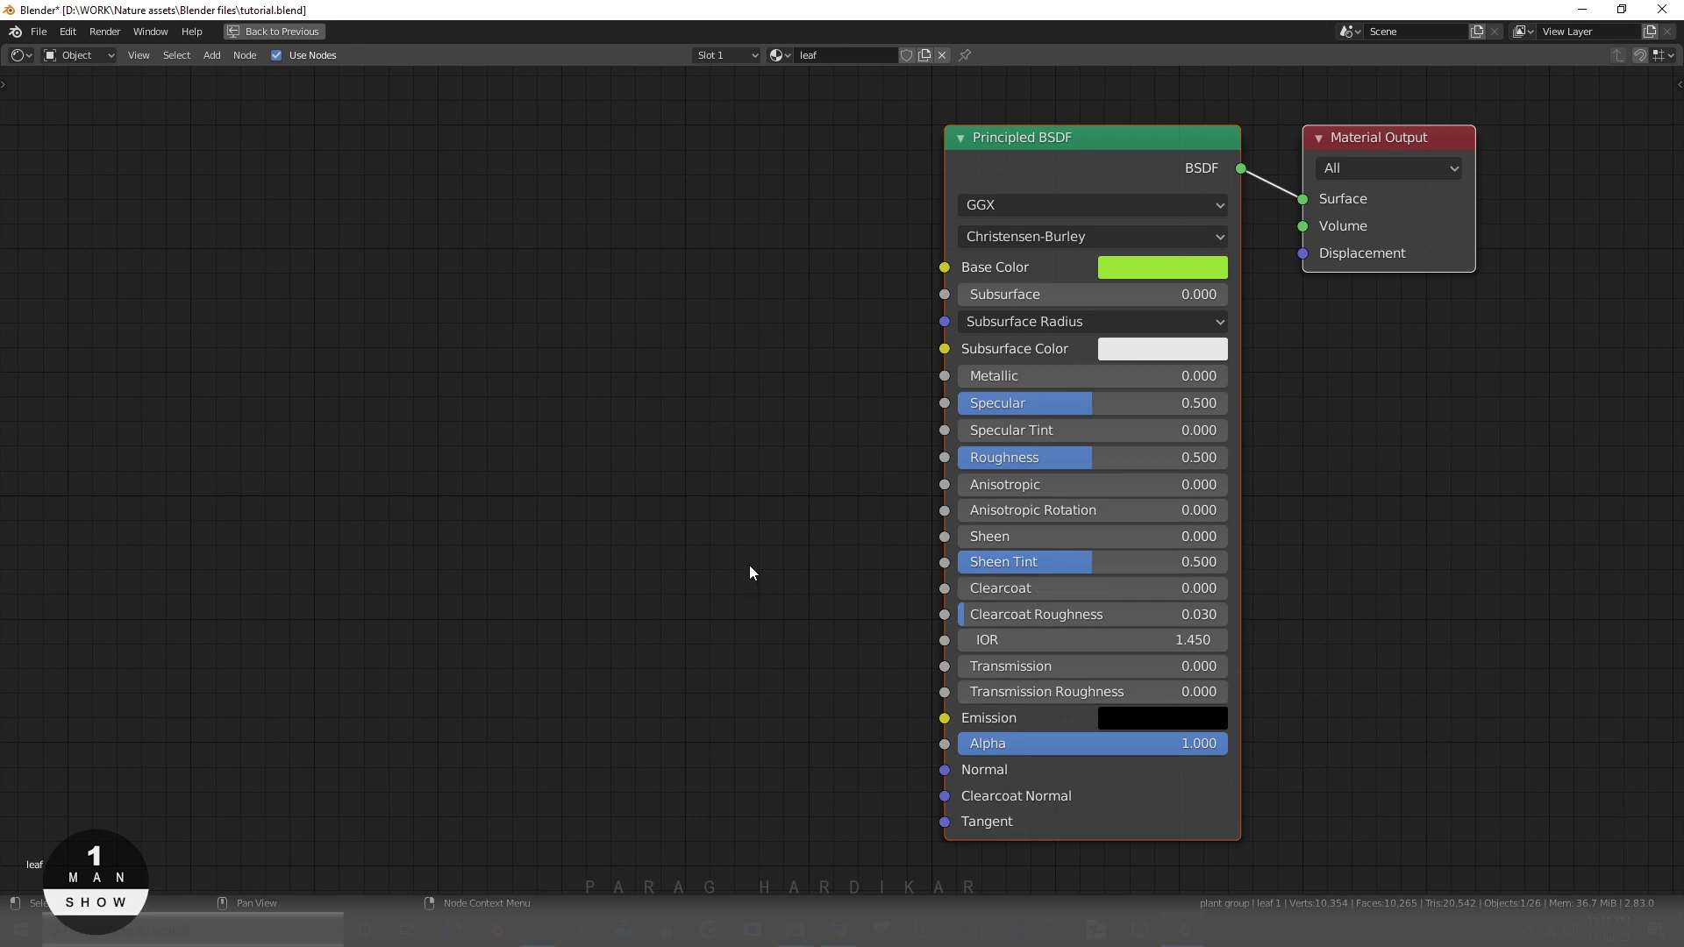
key("ctrl+space")
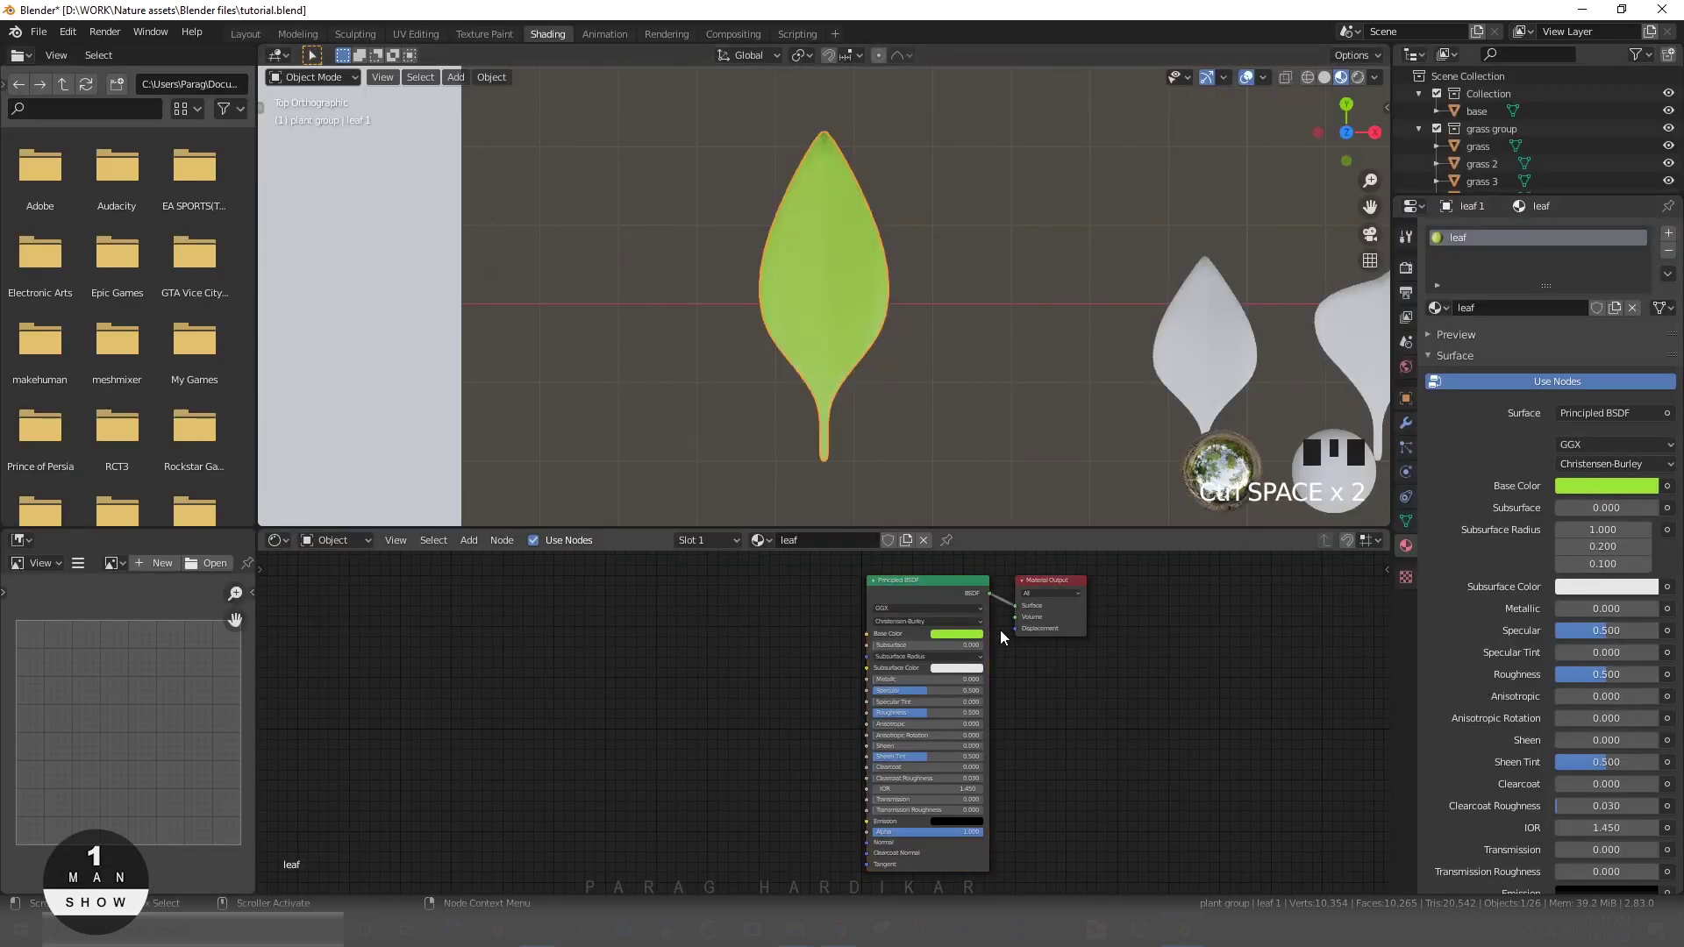
left_click(943, 581)
mouse_move(940, 582)
left_mouse_down()
mouse_move(912, 583)
mouse_move(940, 585)
mouse_move(926, 586)
left_mouse_up()
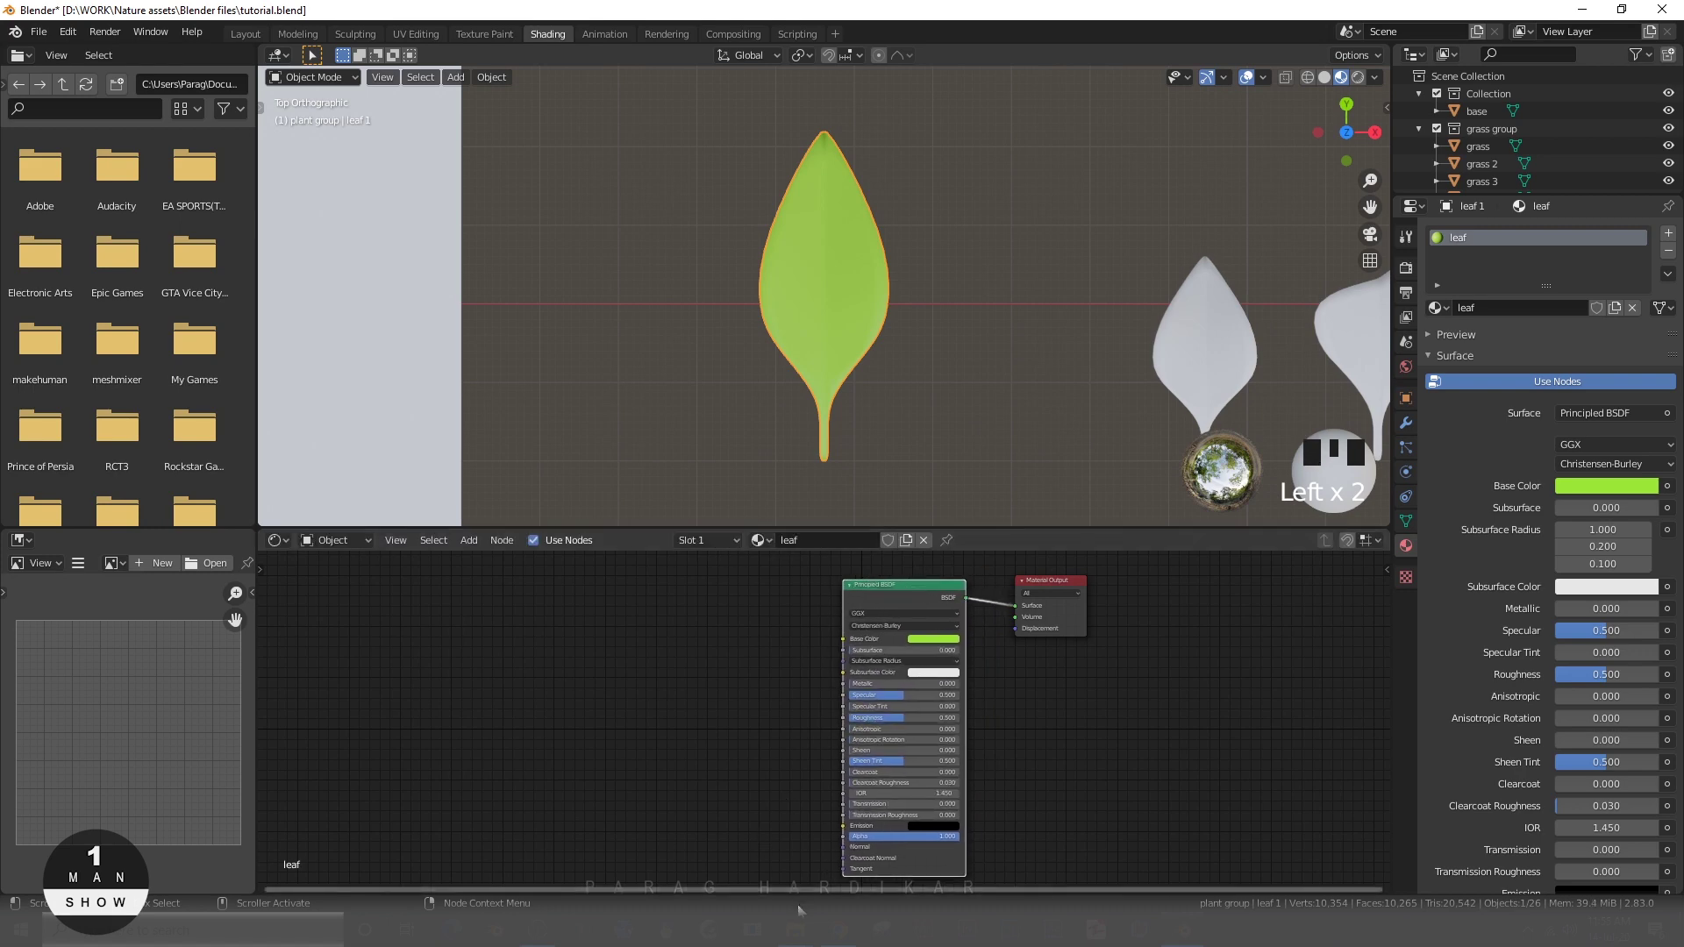
- Switch to the file explorer window showing the LEAF SET13 texture folder
double_click(842, 279)
mouse_move(794, 928)
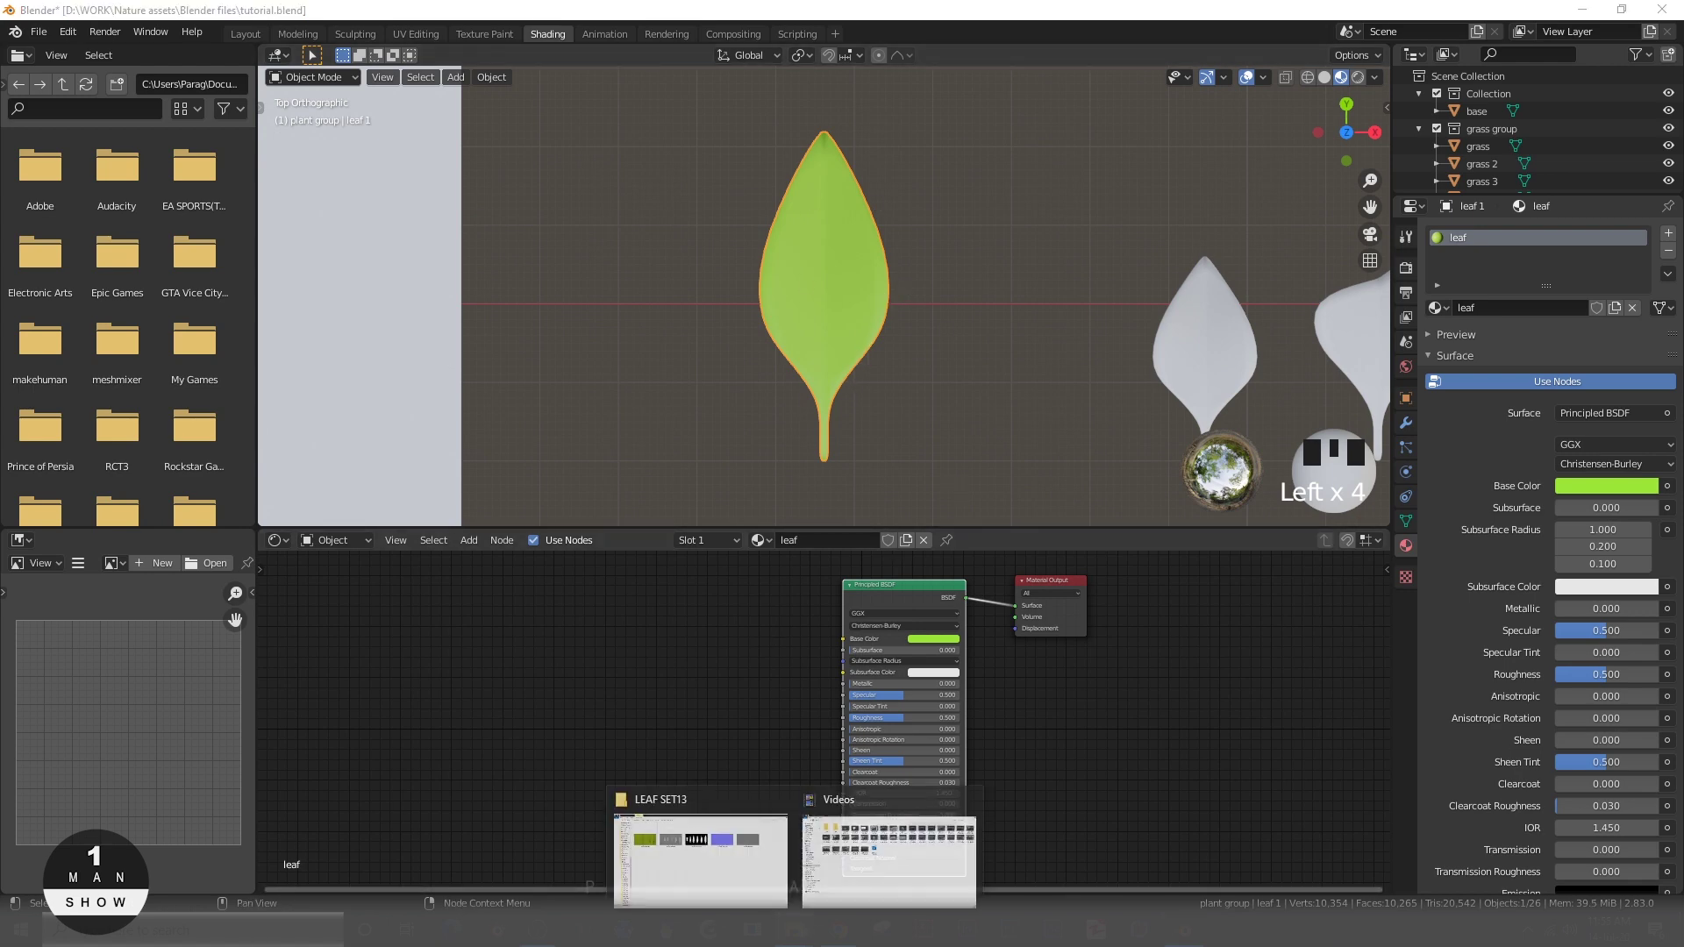
left_click(743, 884)
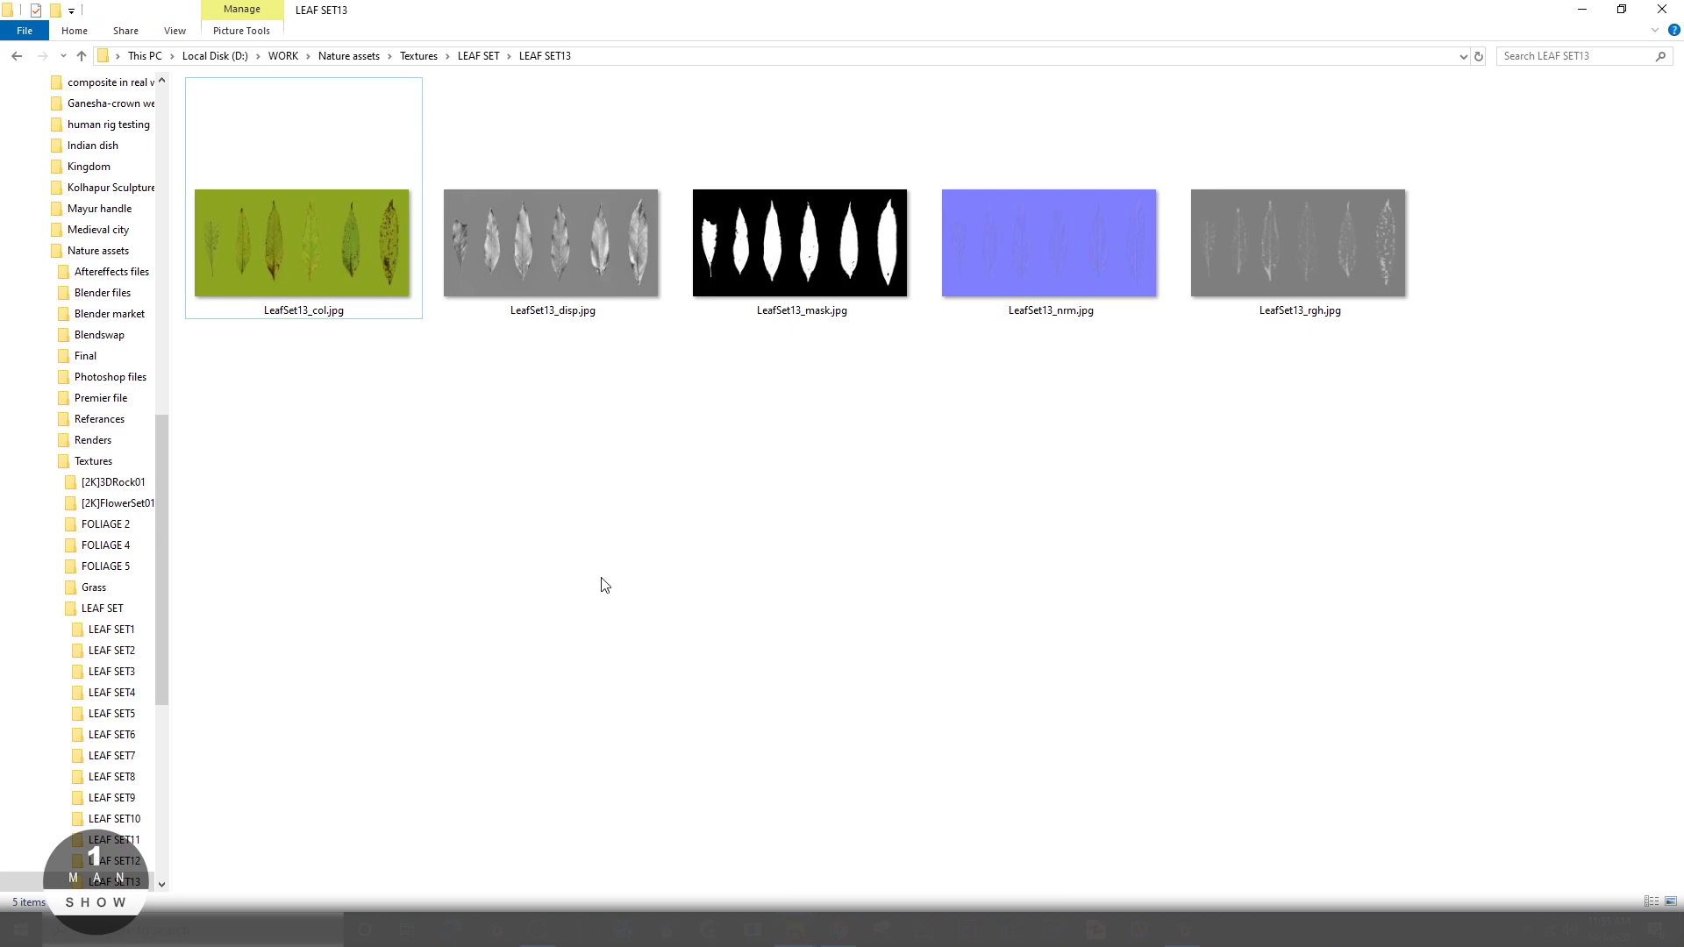
- Examine the LeafSet13 colour, displacement, mask, normal and roughness maps in the image viewer, then close it
left_click(336, 213)
double_click(330, 252)
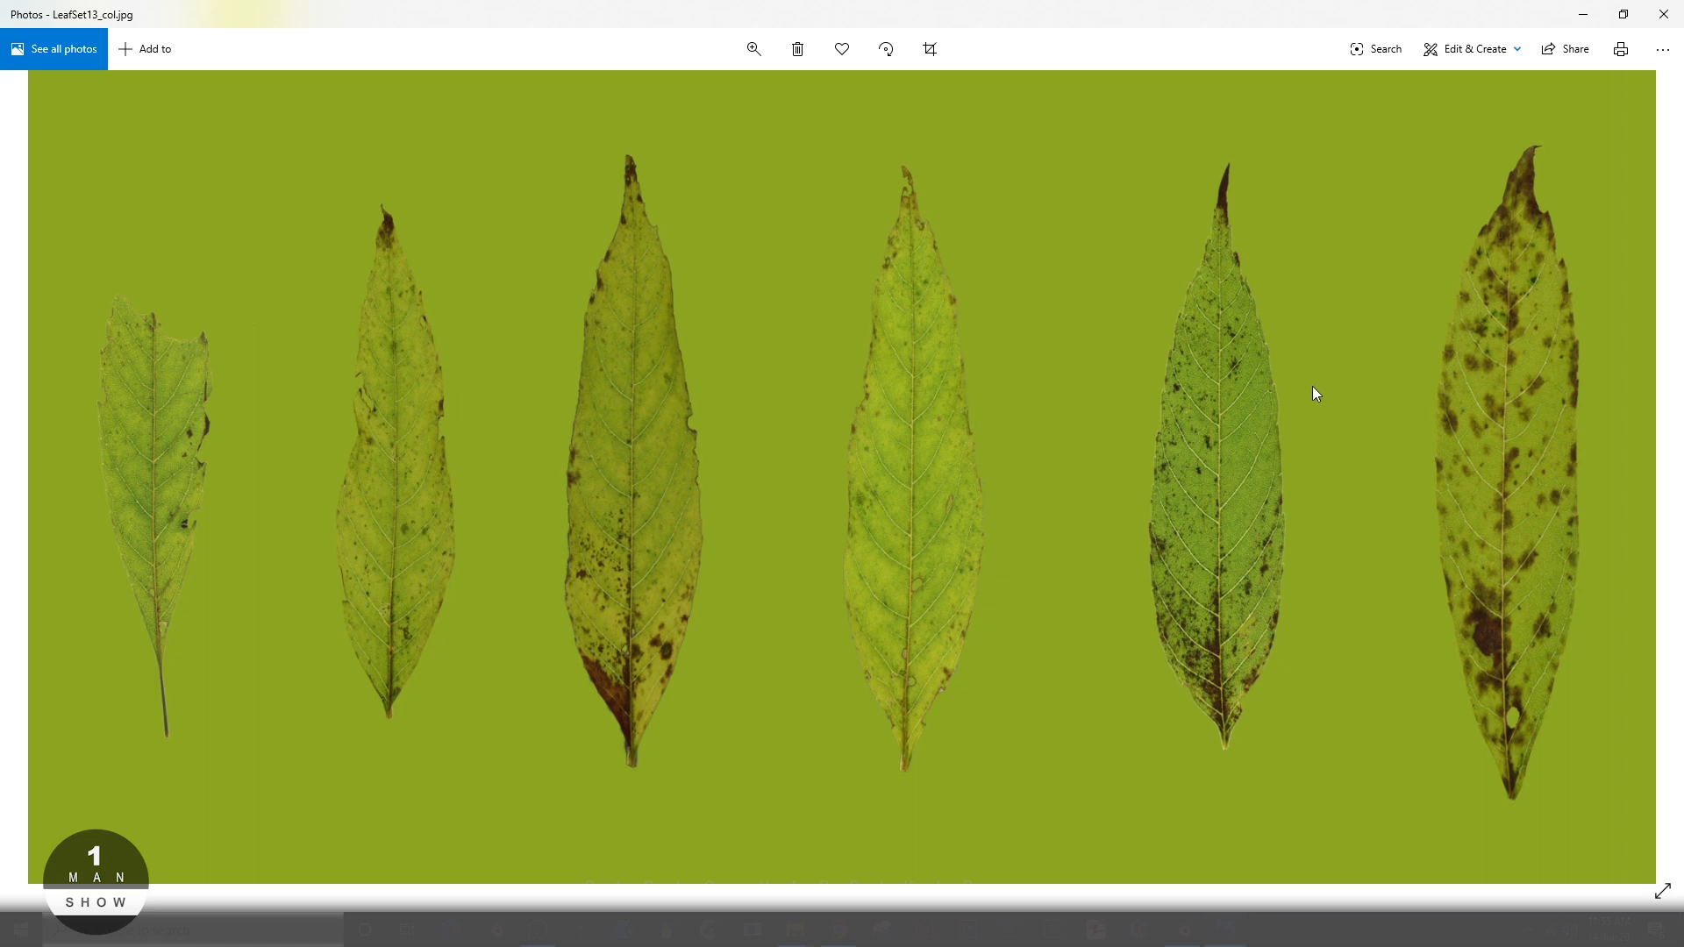
key("Right")
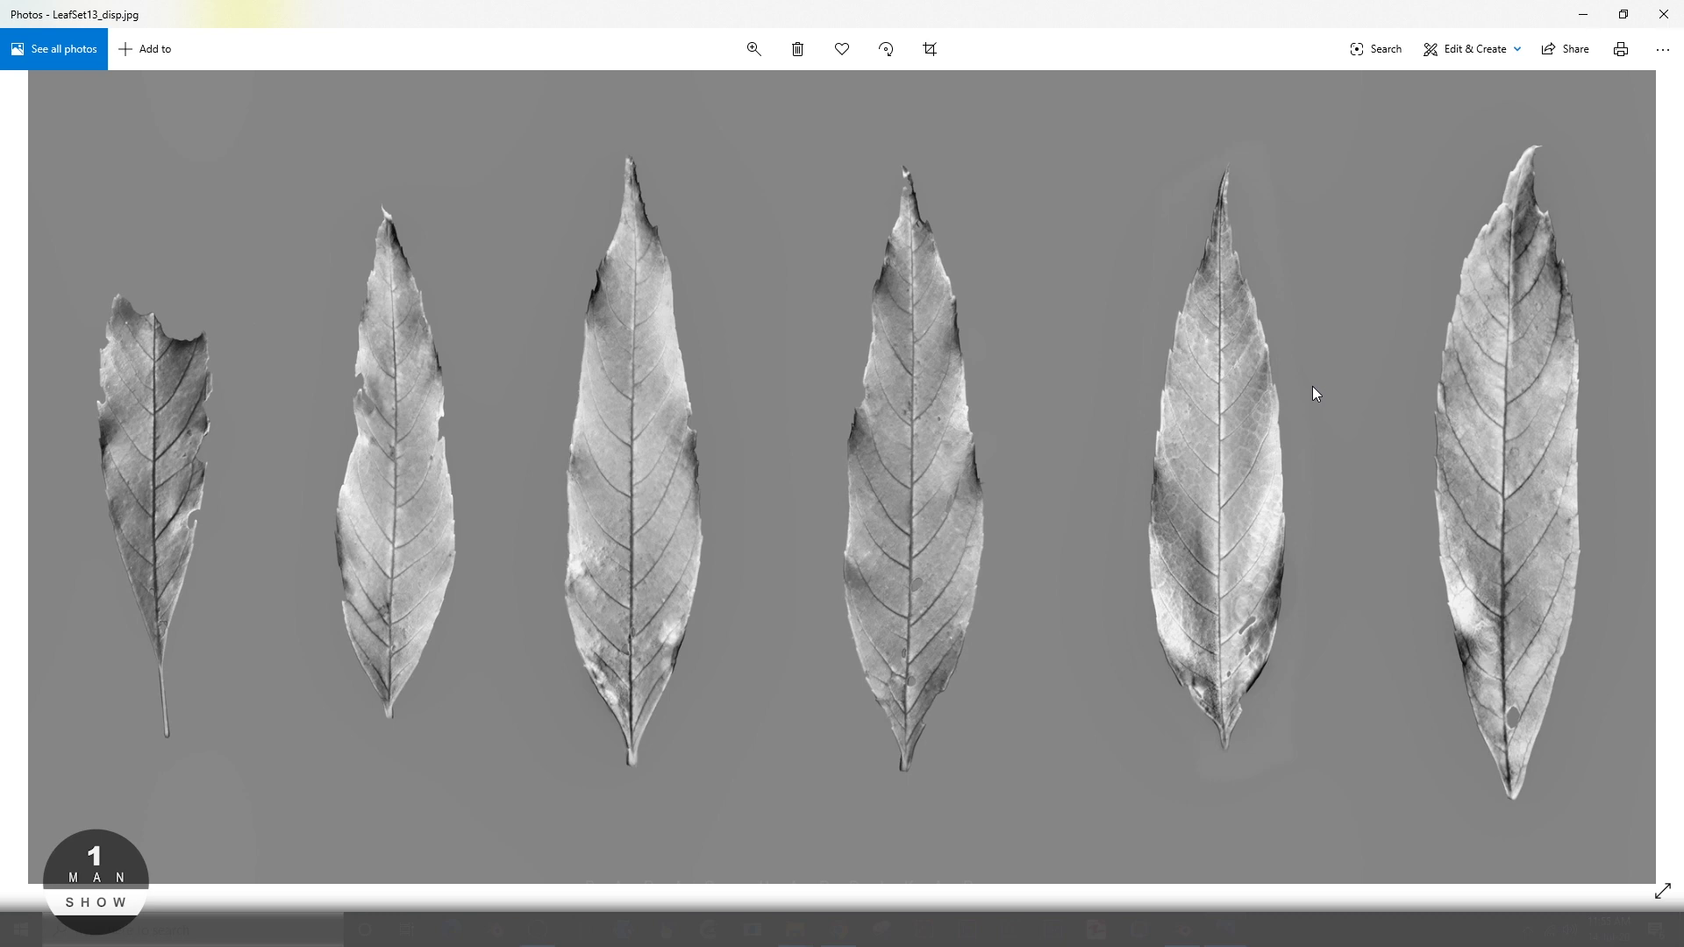
key("Right")
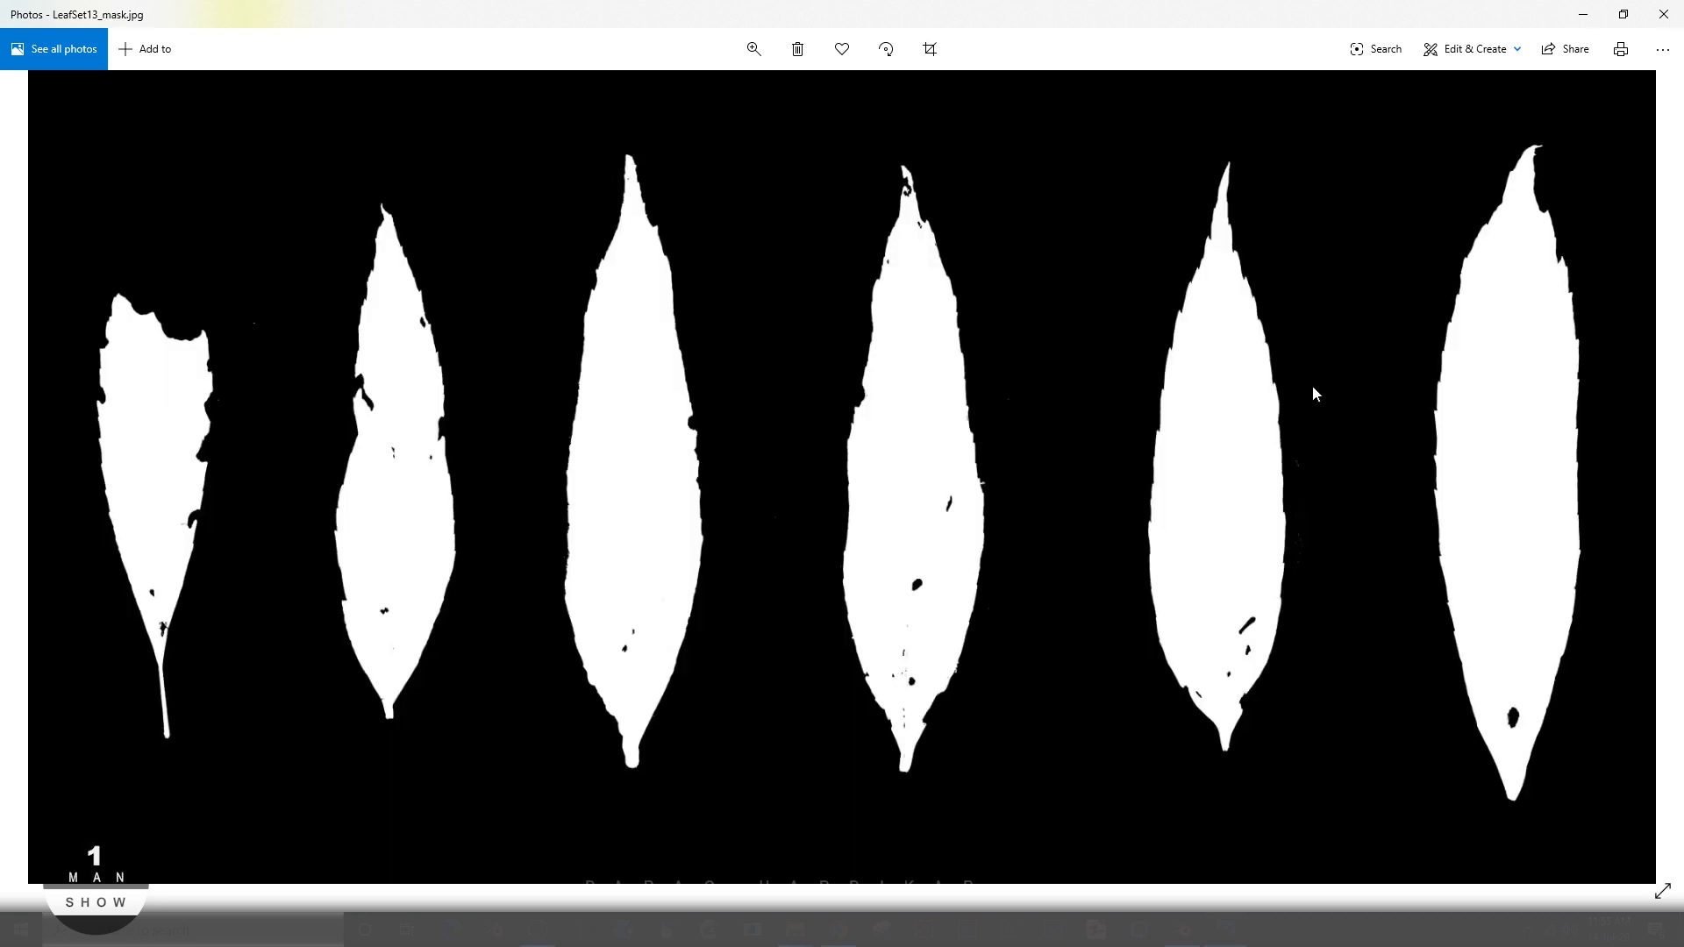
key("Right")
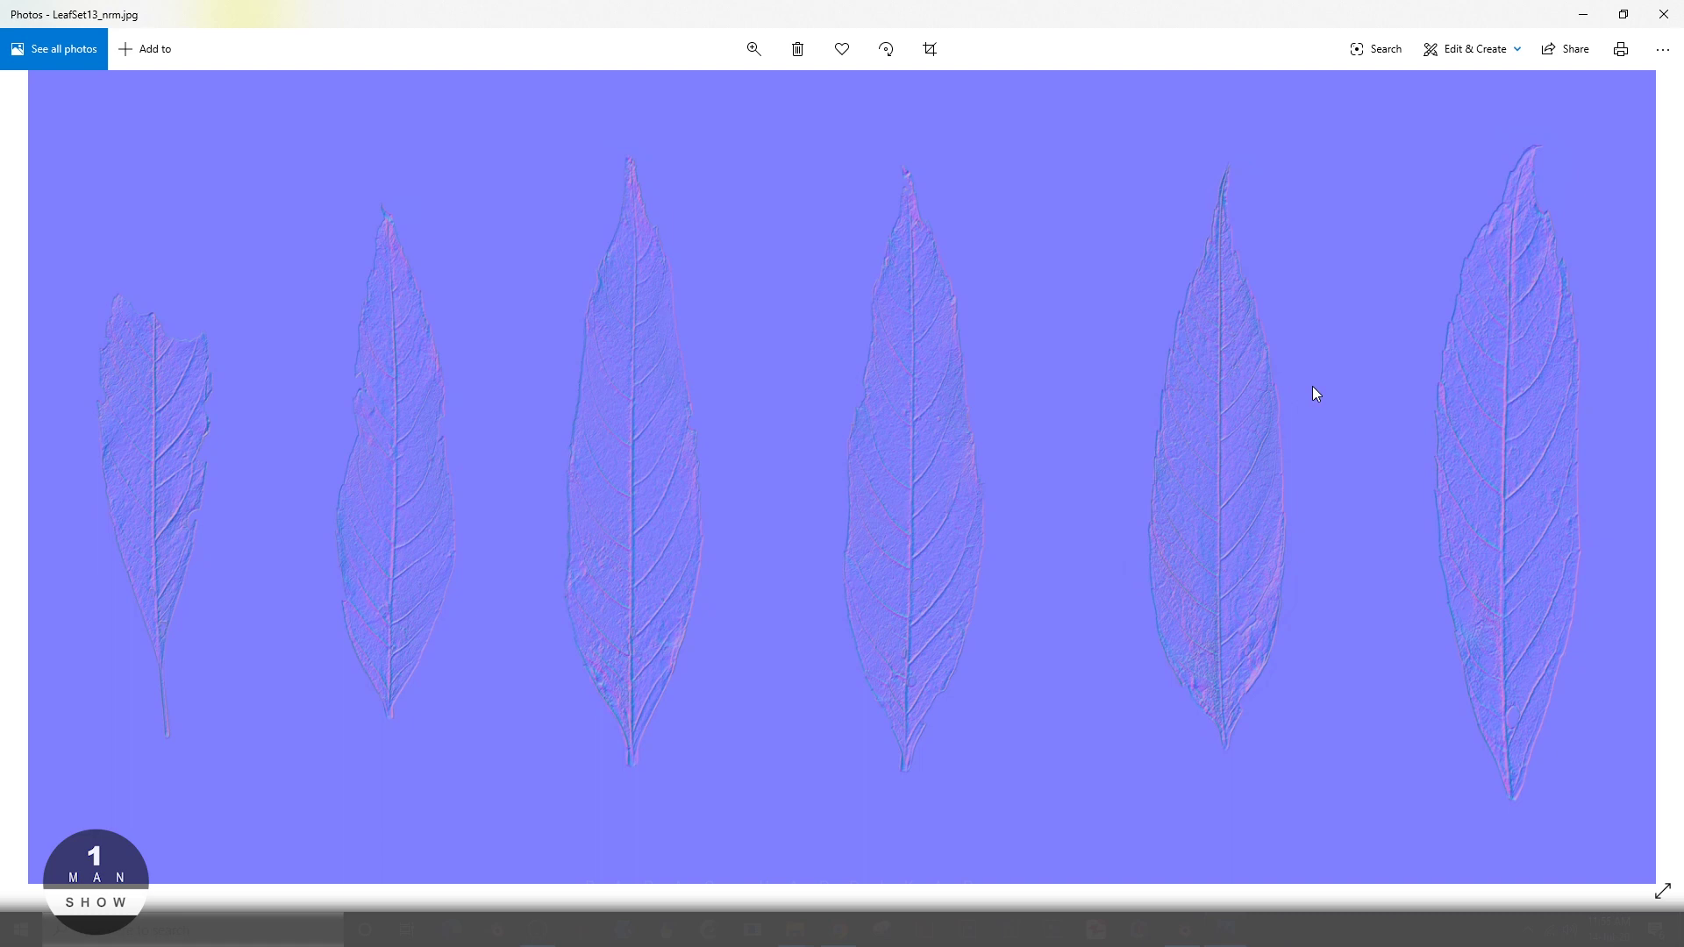
key("Right")
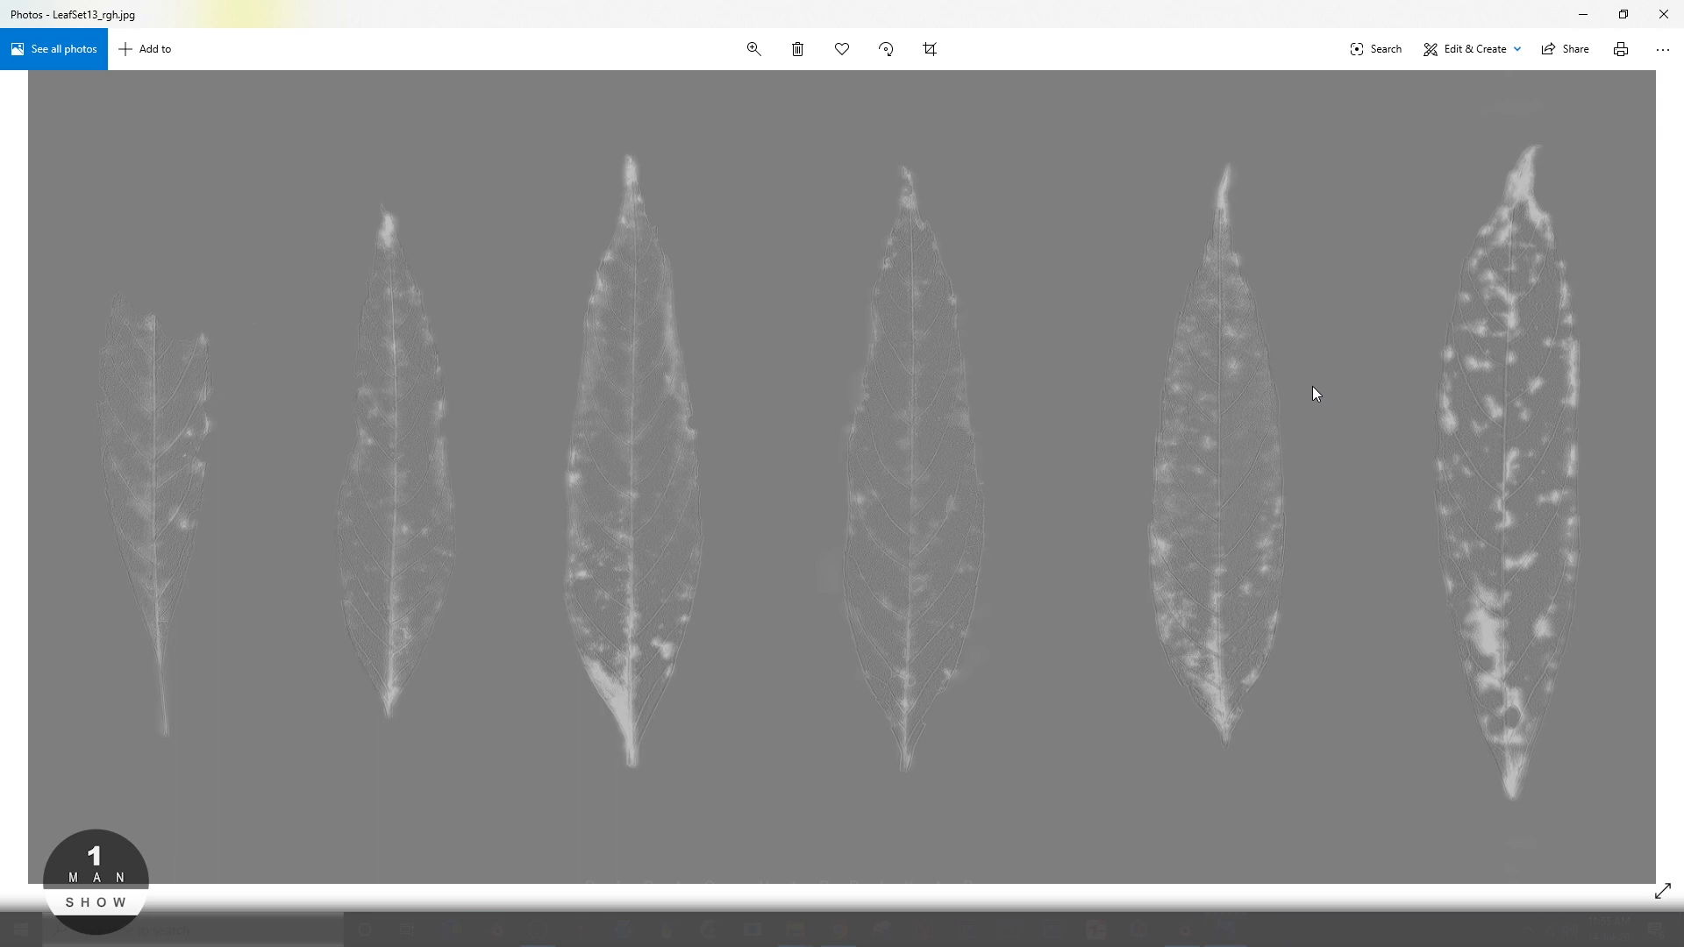
key("Left")
key("Left")
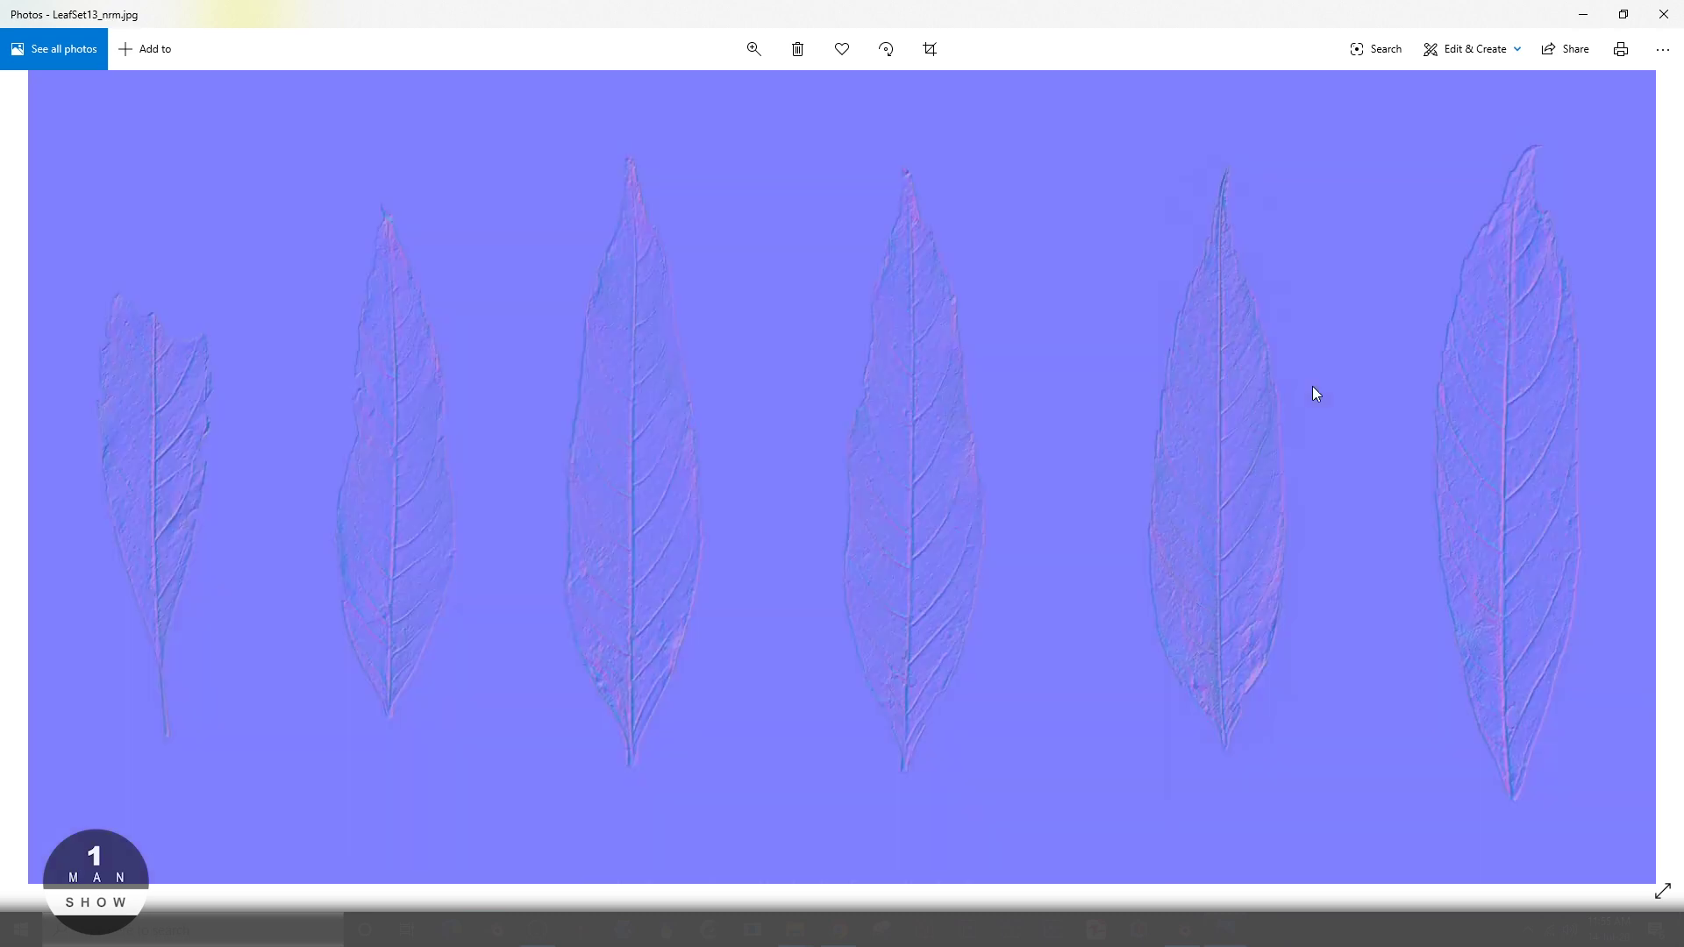
key("Left")
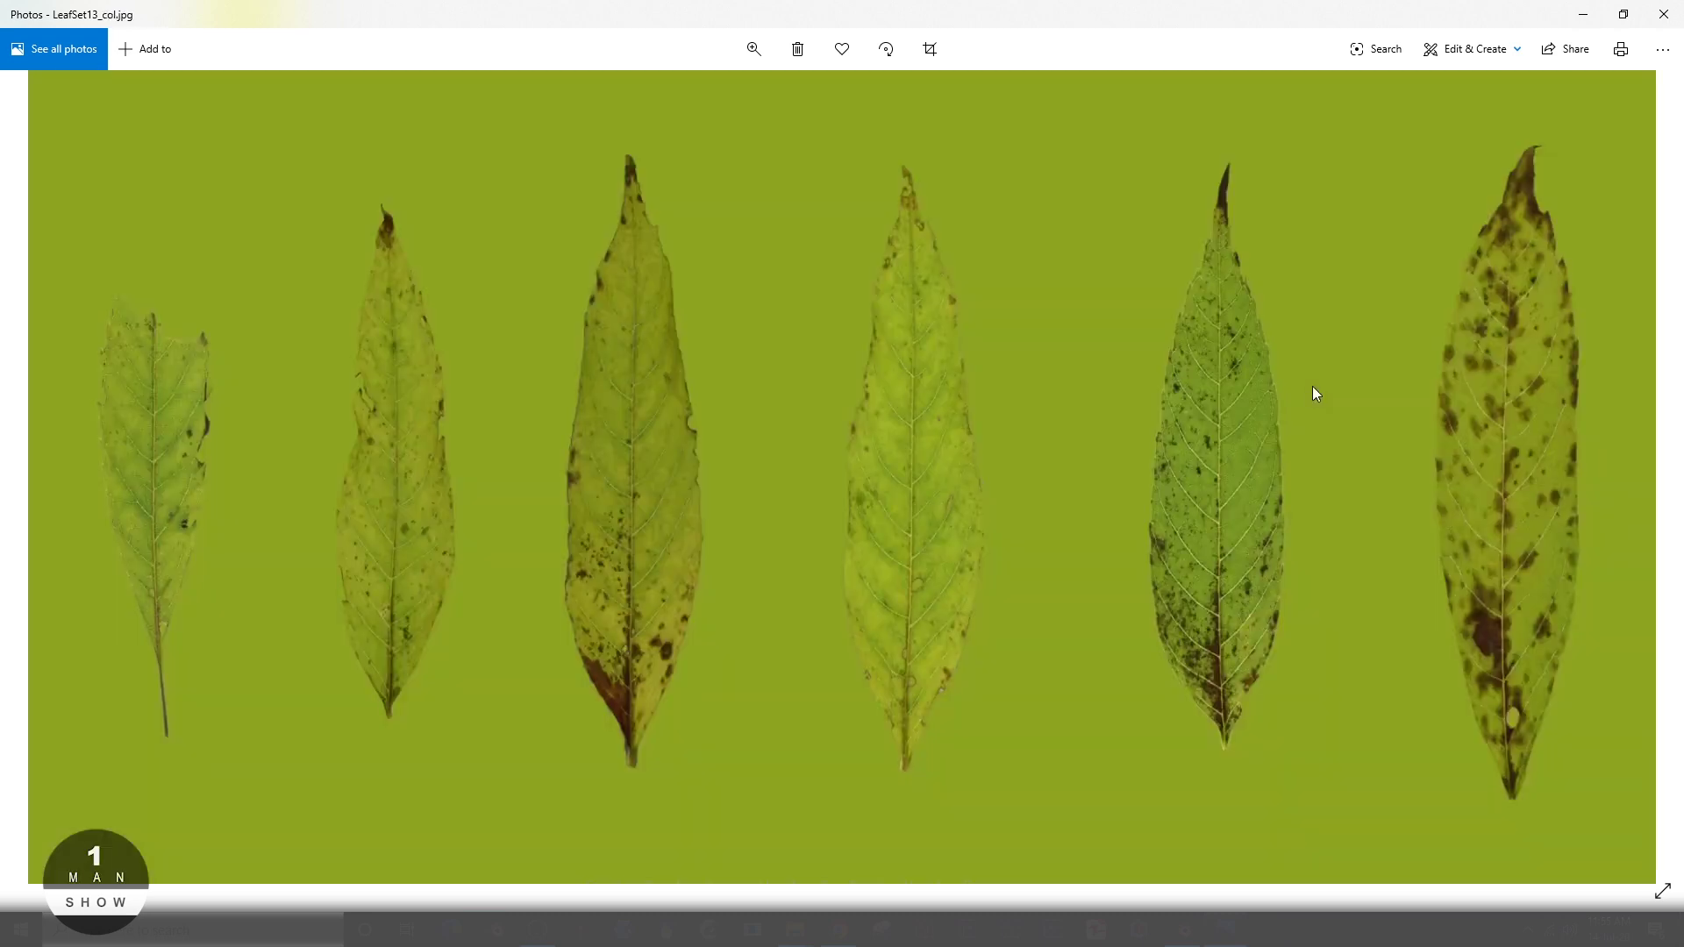
key("Right")
key("Right")
key("Right")
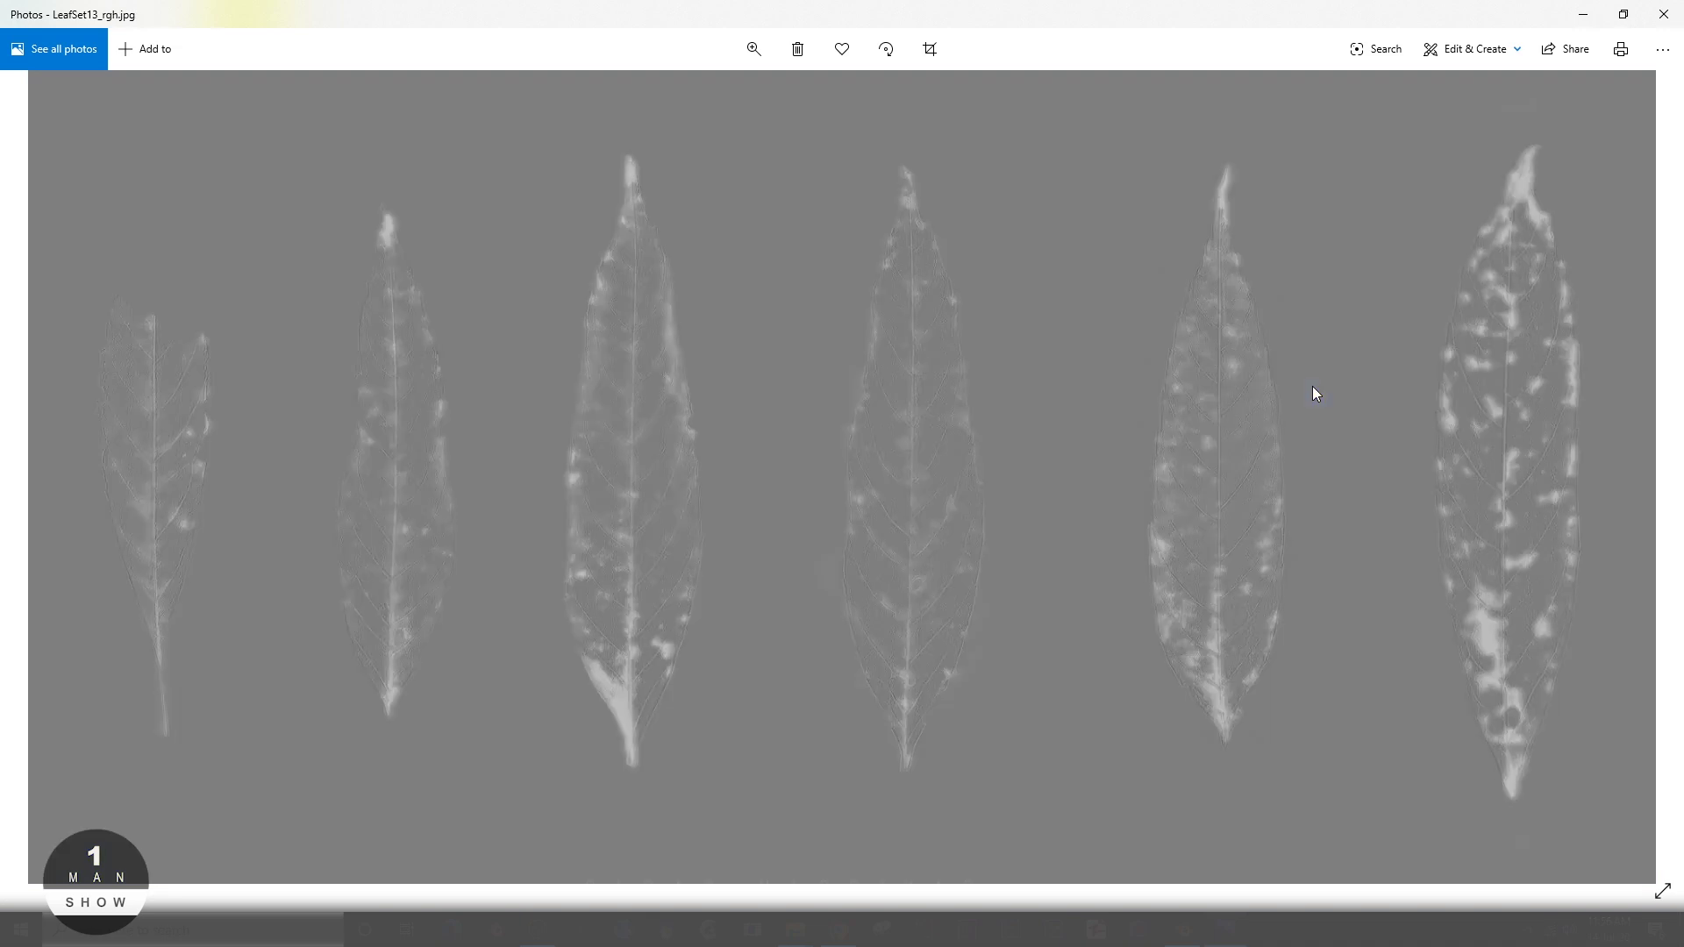
left_click(1662, 14)
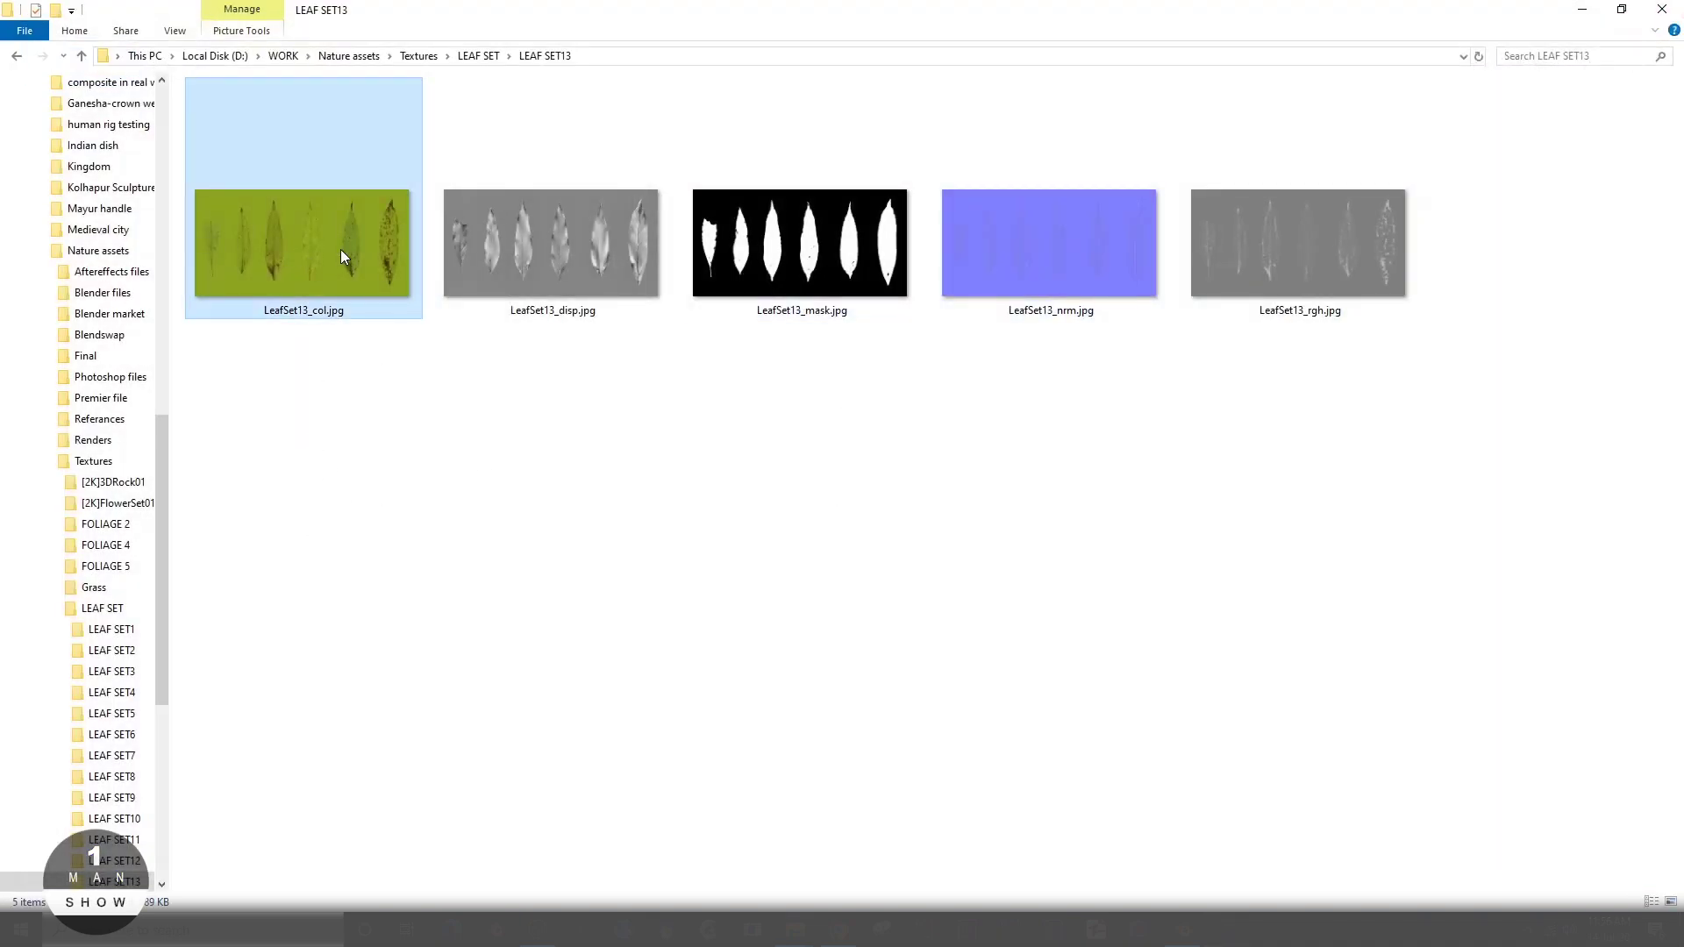
- Add LeafSet13_col.jpg to the leaf material as an image texture node and place it before the Principled BSDF node
left_click_drag(341, 249, 940, 764)
left_click_drag(632, 635, 634, 636)
scroll(760, 656, "up", 3)
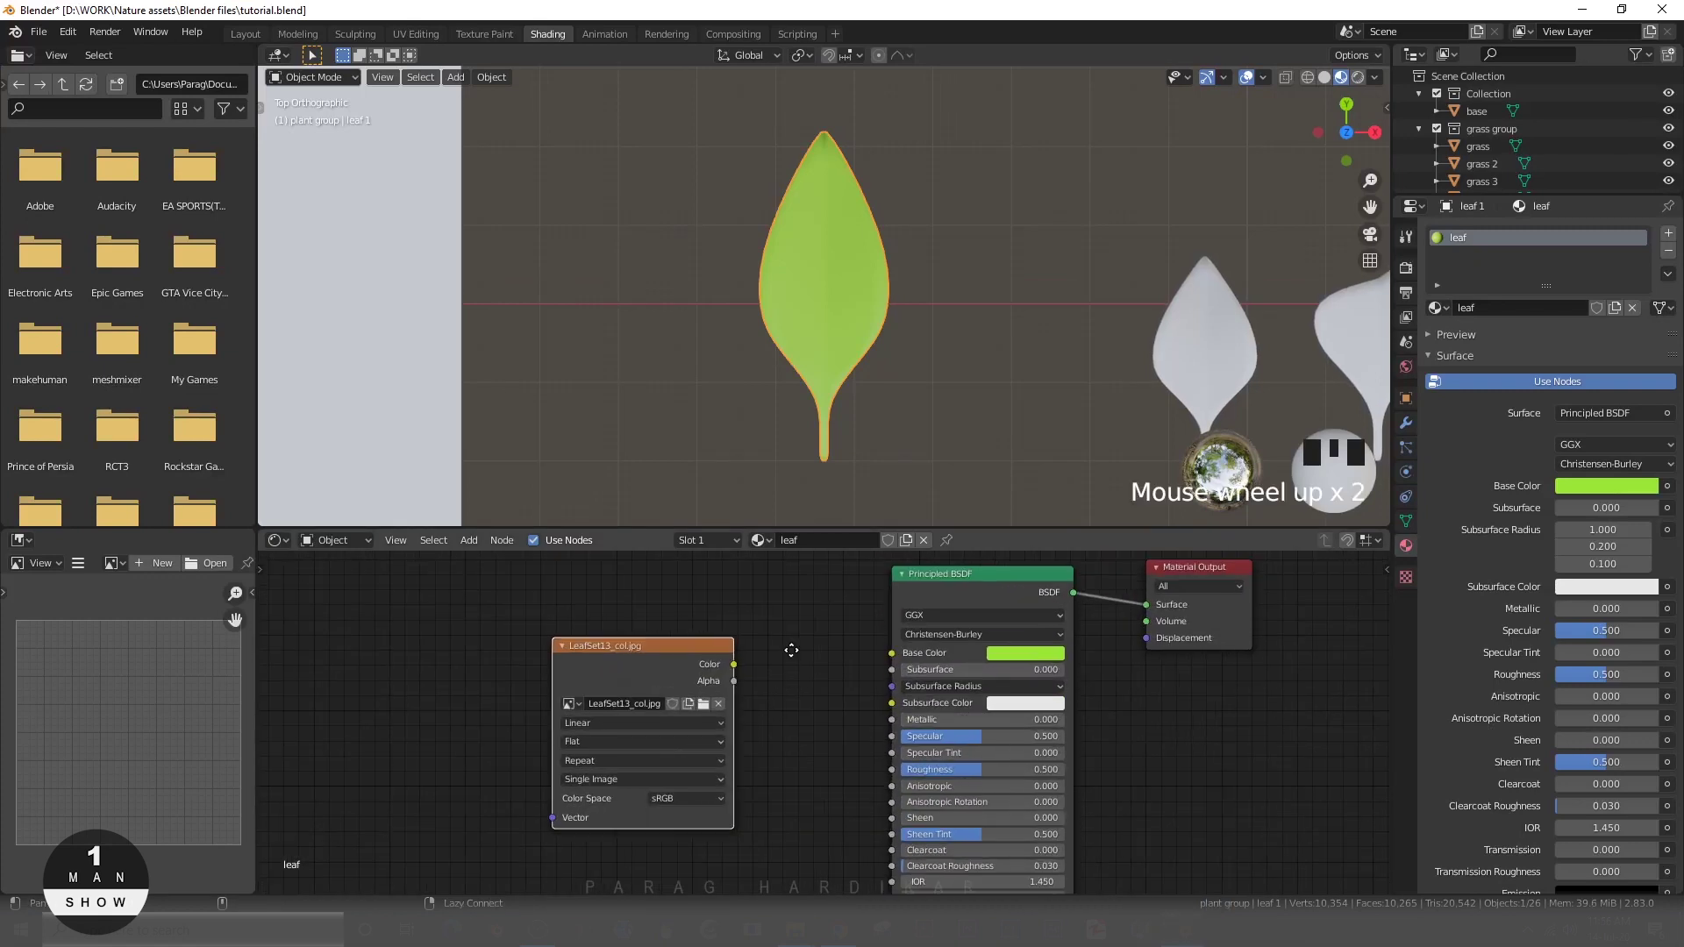
middle_click_drag(792, 675, 821, 707)
left_click_drag(691, 709, 571, 645)
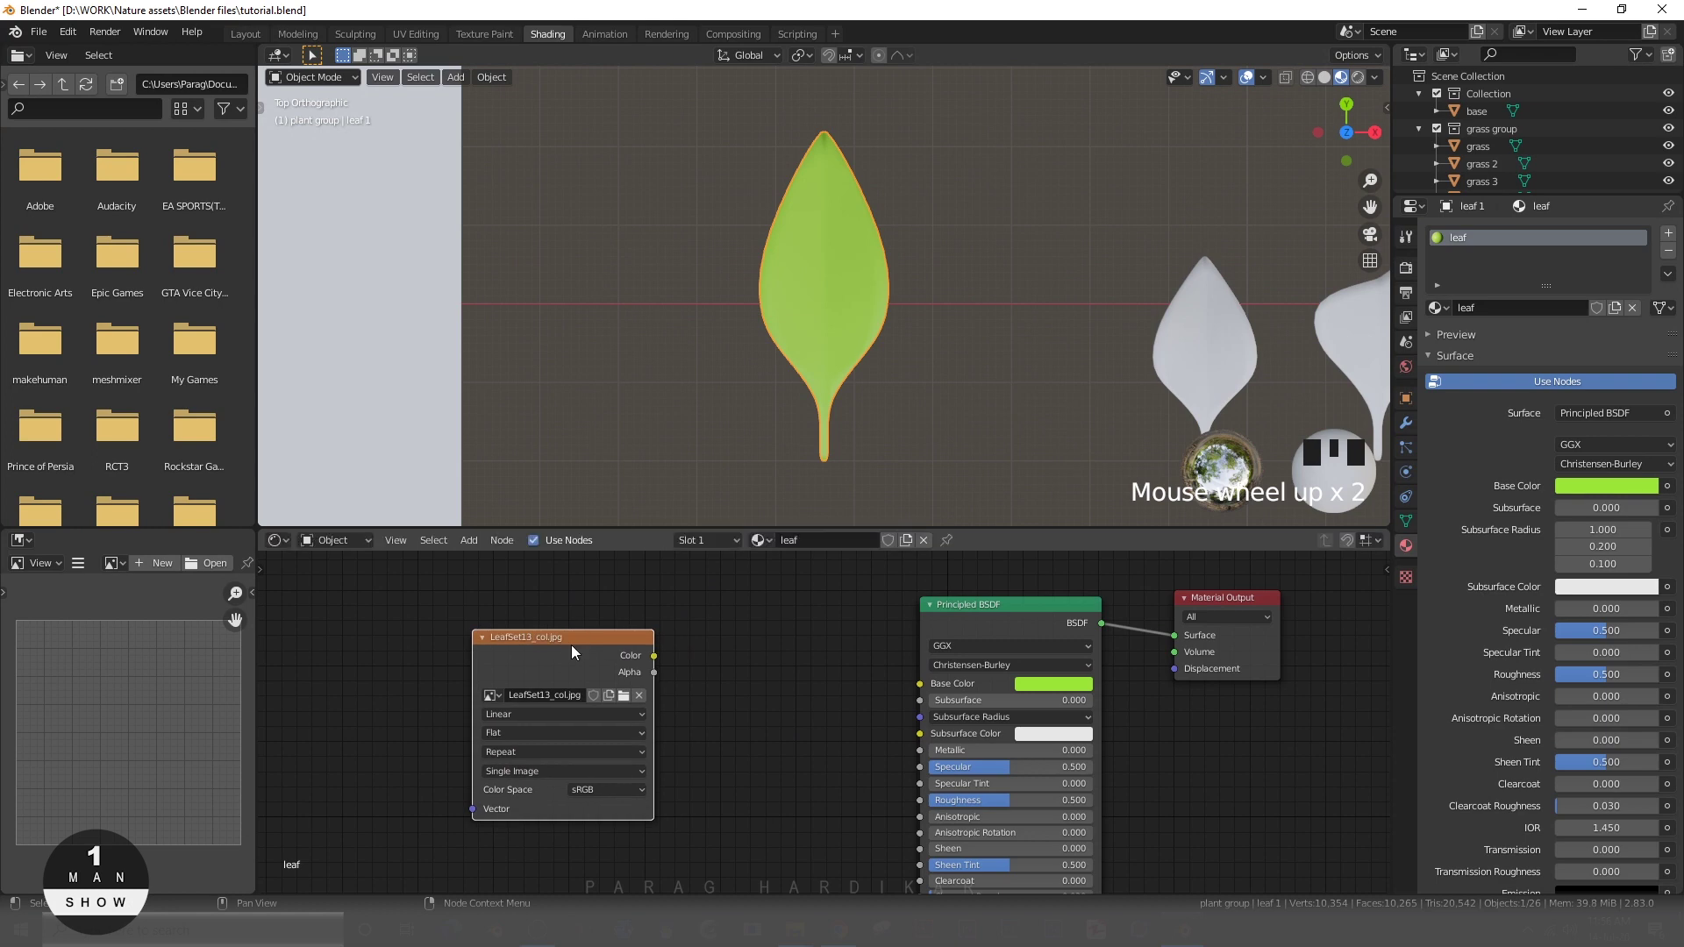
- Disconnect the Principled BSDF from the Material Output's Surface input to see its effect on the leaf
left_click(882, 291)
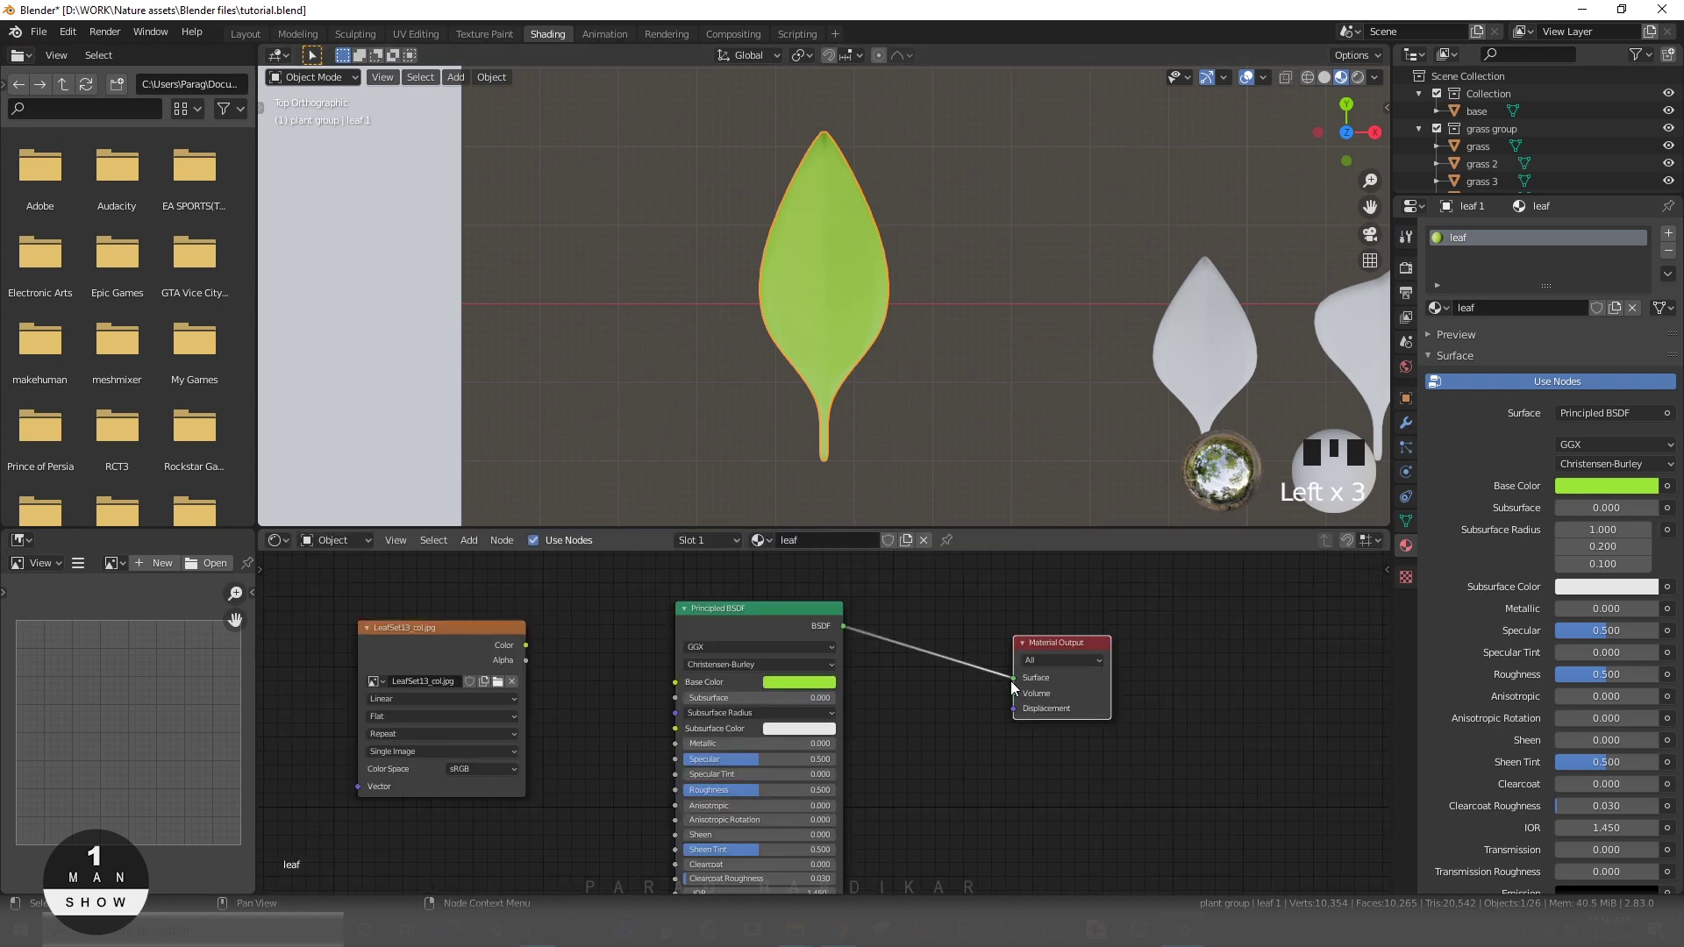
left_click_drag(1012, 678, 896, 695)
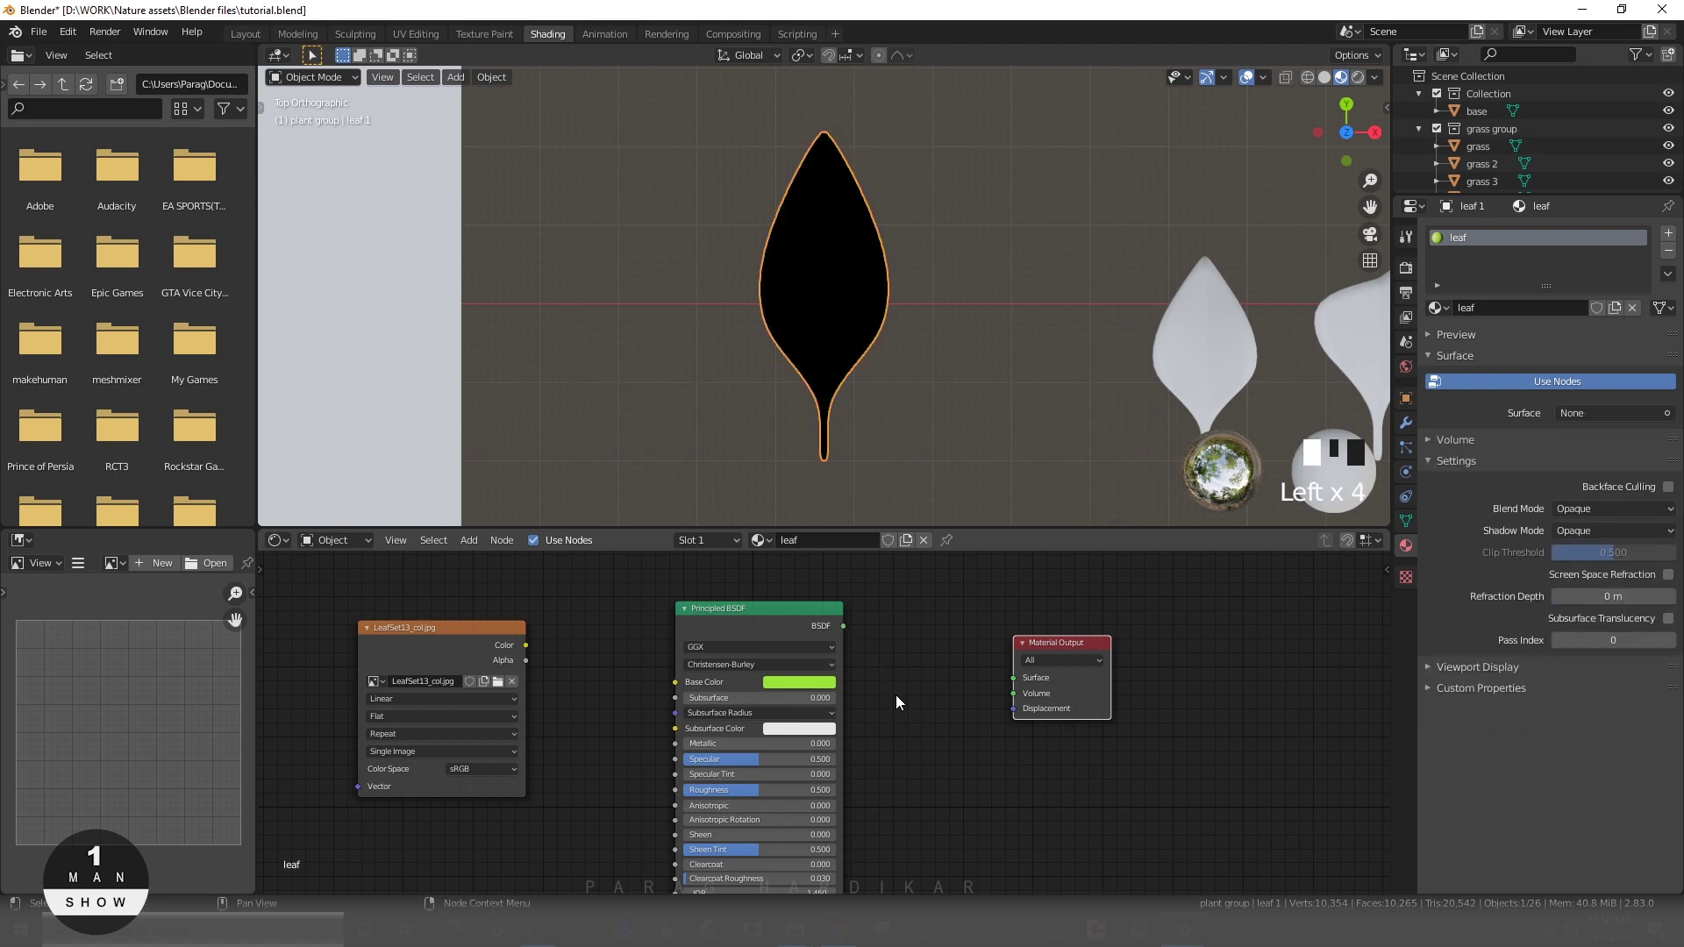
scroll(898, 381, "up", 2)
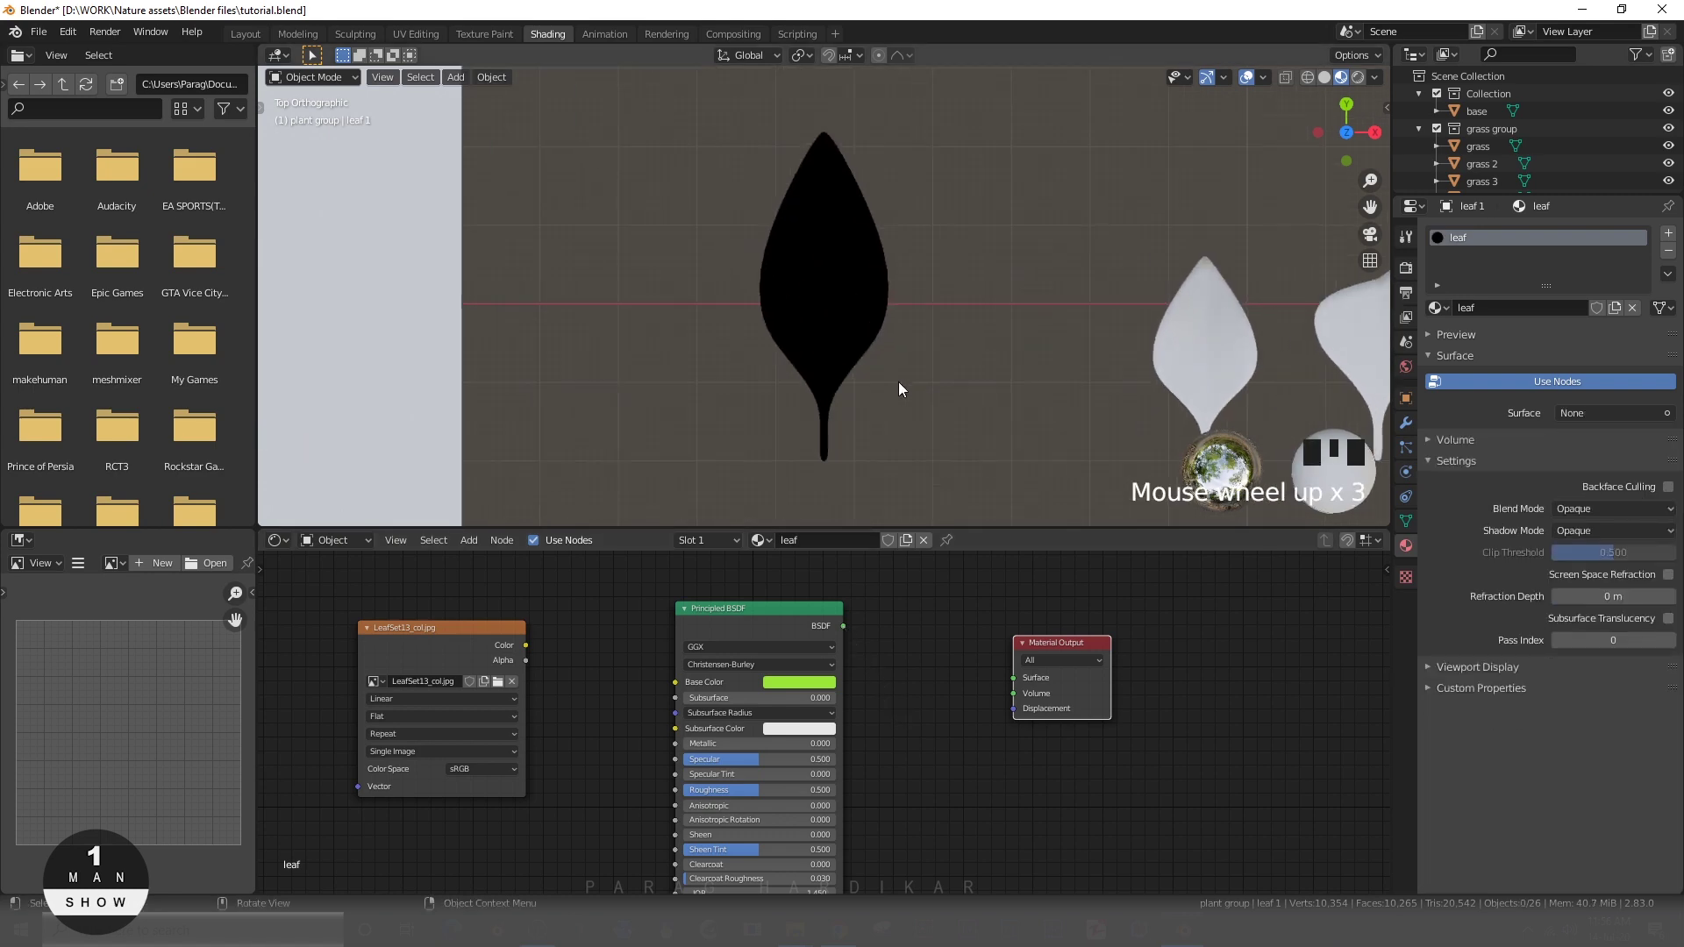
left_click(861, 275)
- Reconnect the Principled BSDF output to the Material Output's Surface input and nudge the Material Output node
left_click_drag(1054, 646, 1054, 641)
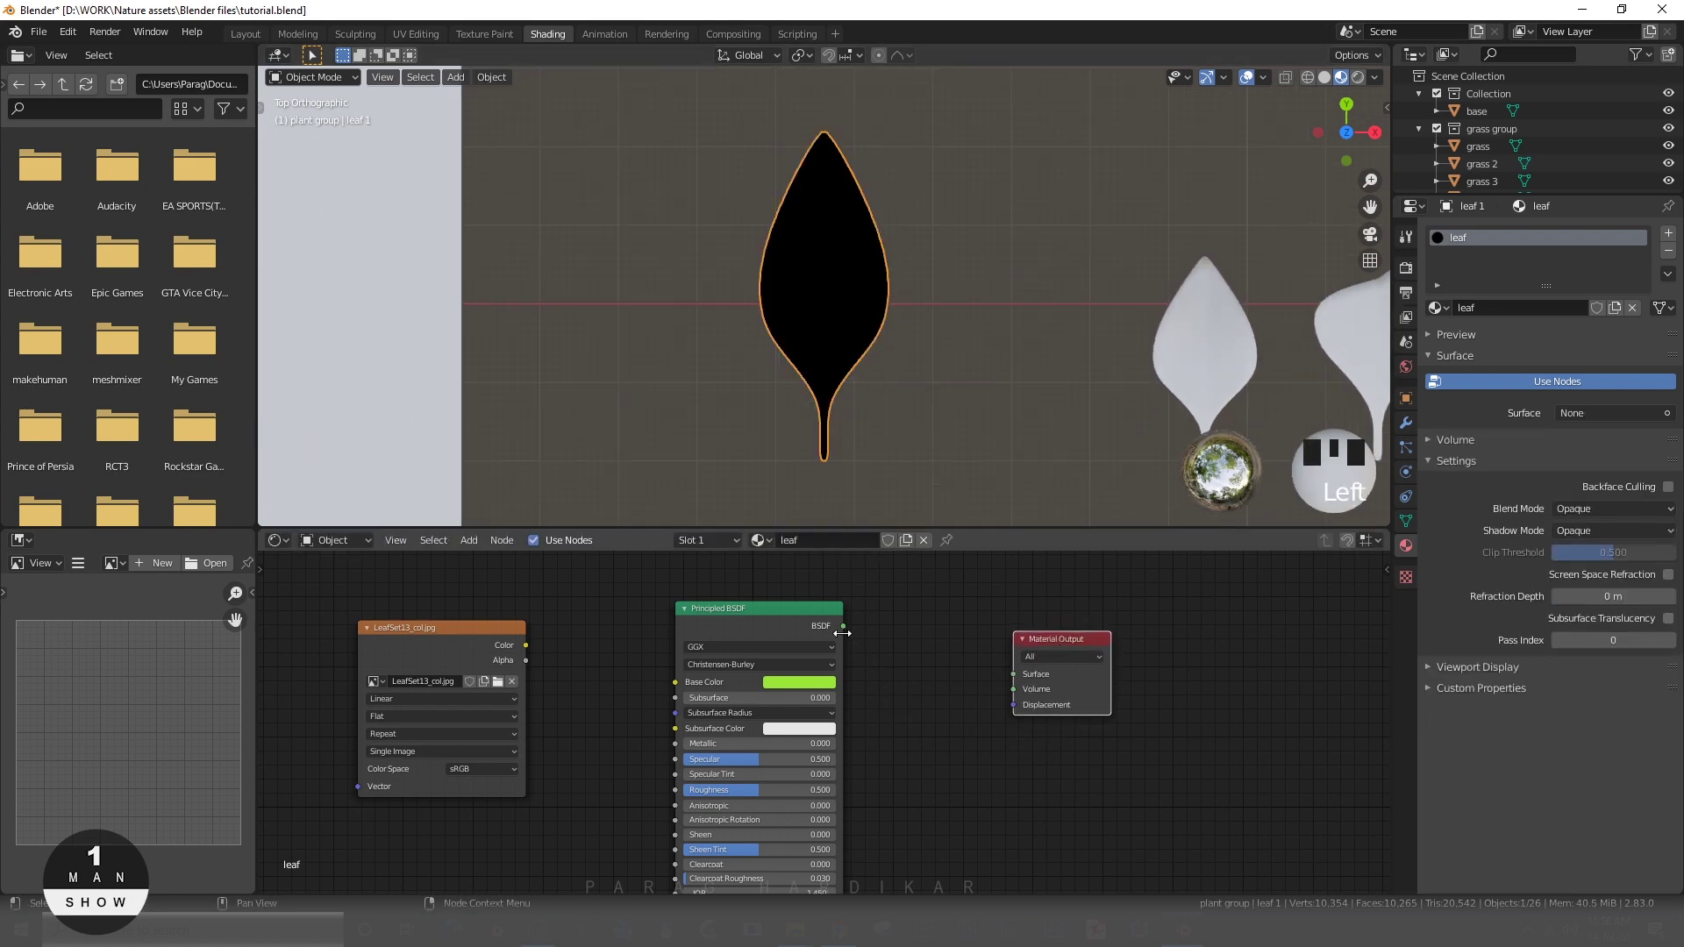
left_click(847, 628)
left_click_drag(843, 626, 1014, 674)
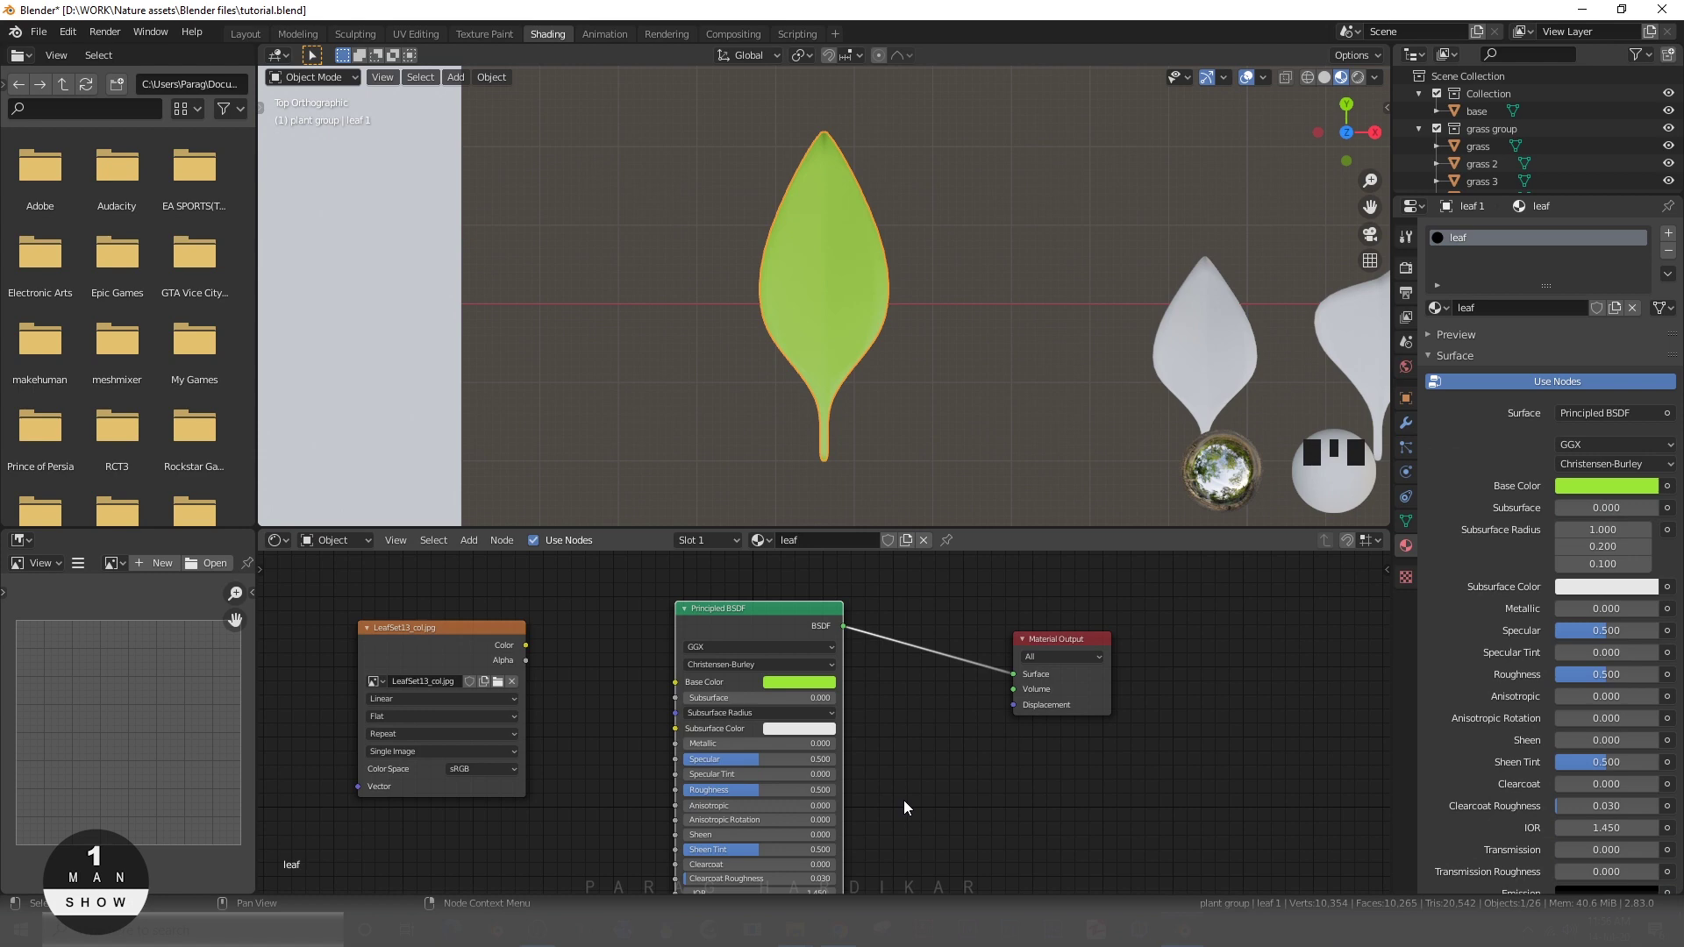
left_click(996, 333)
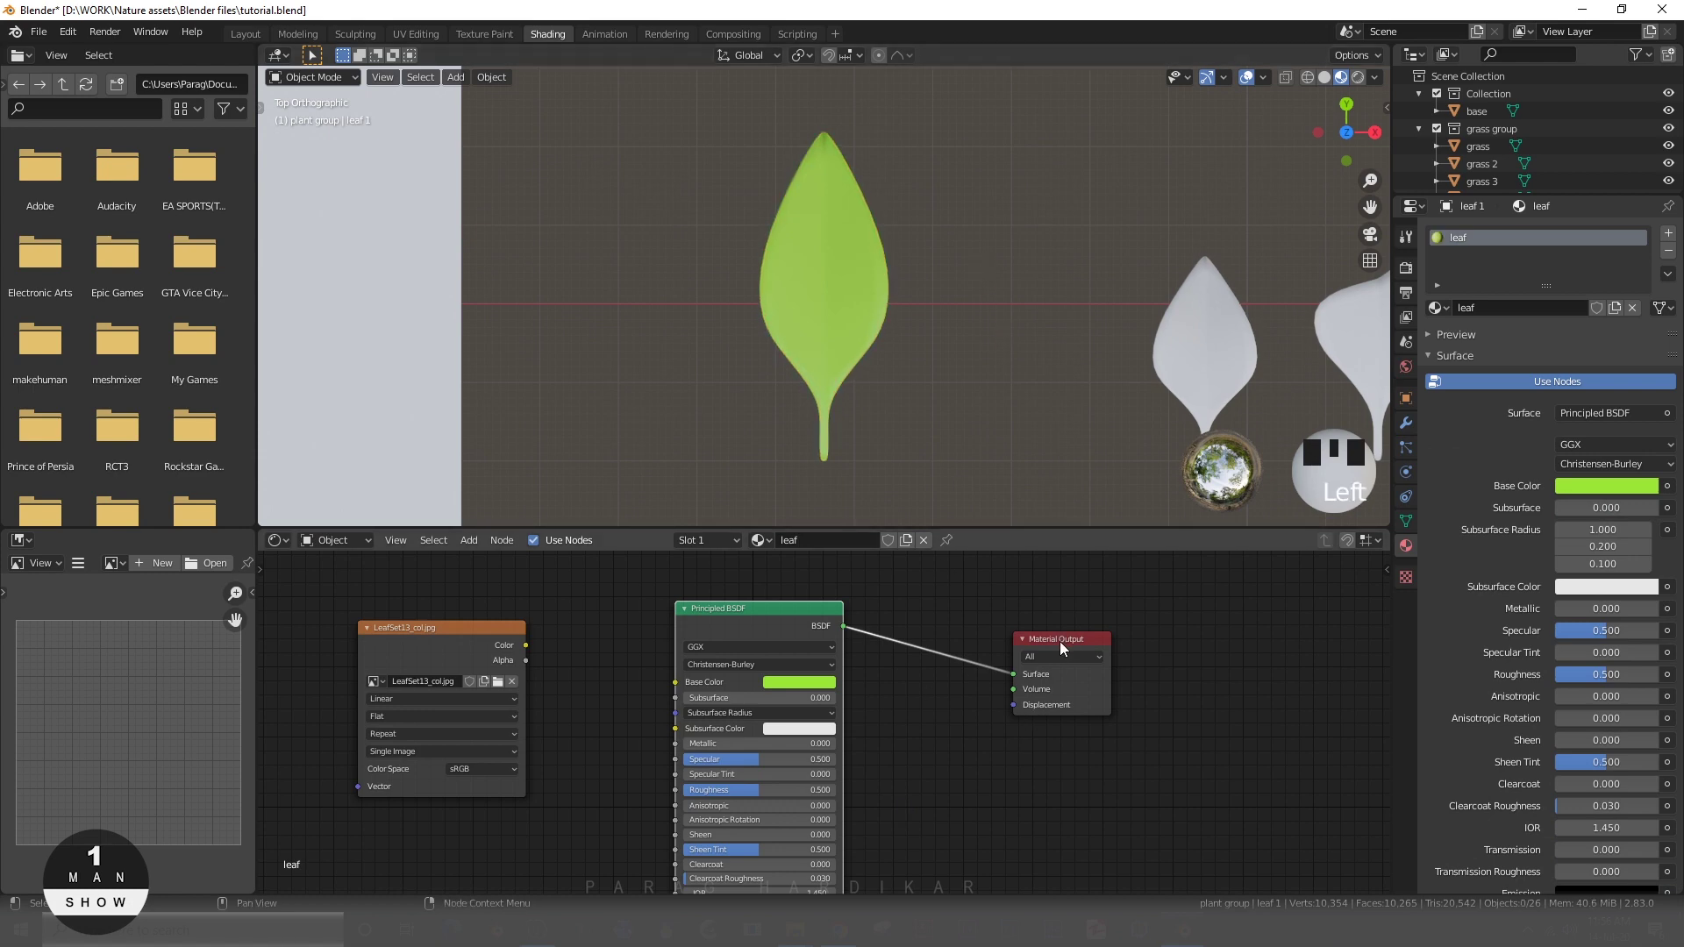
left_click_drag(1059, 640, 1056, 654)
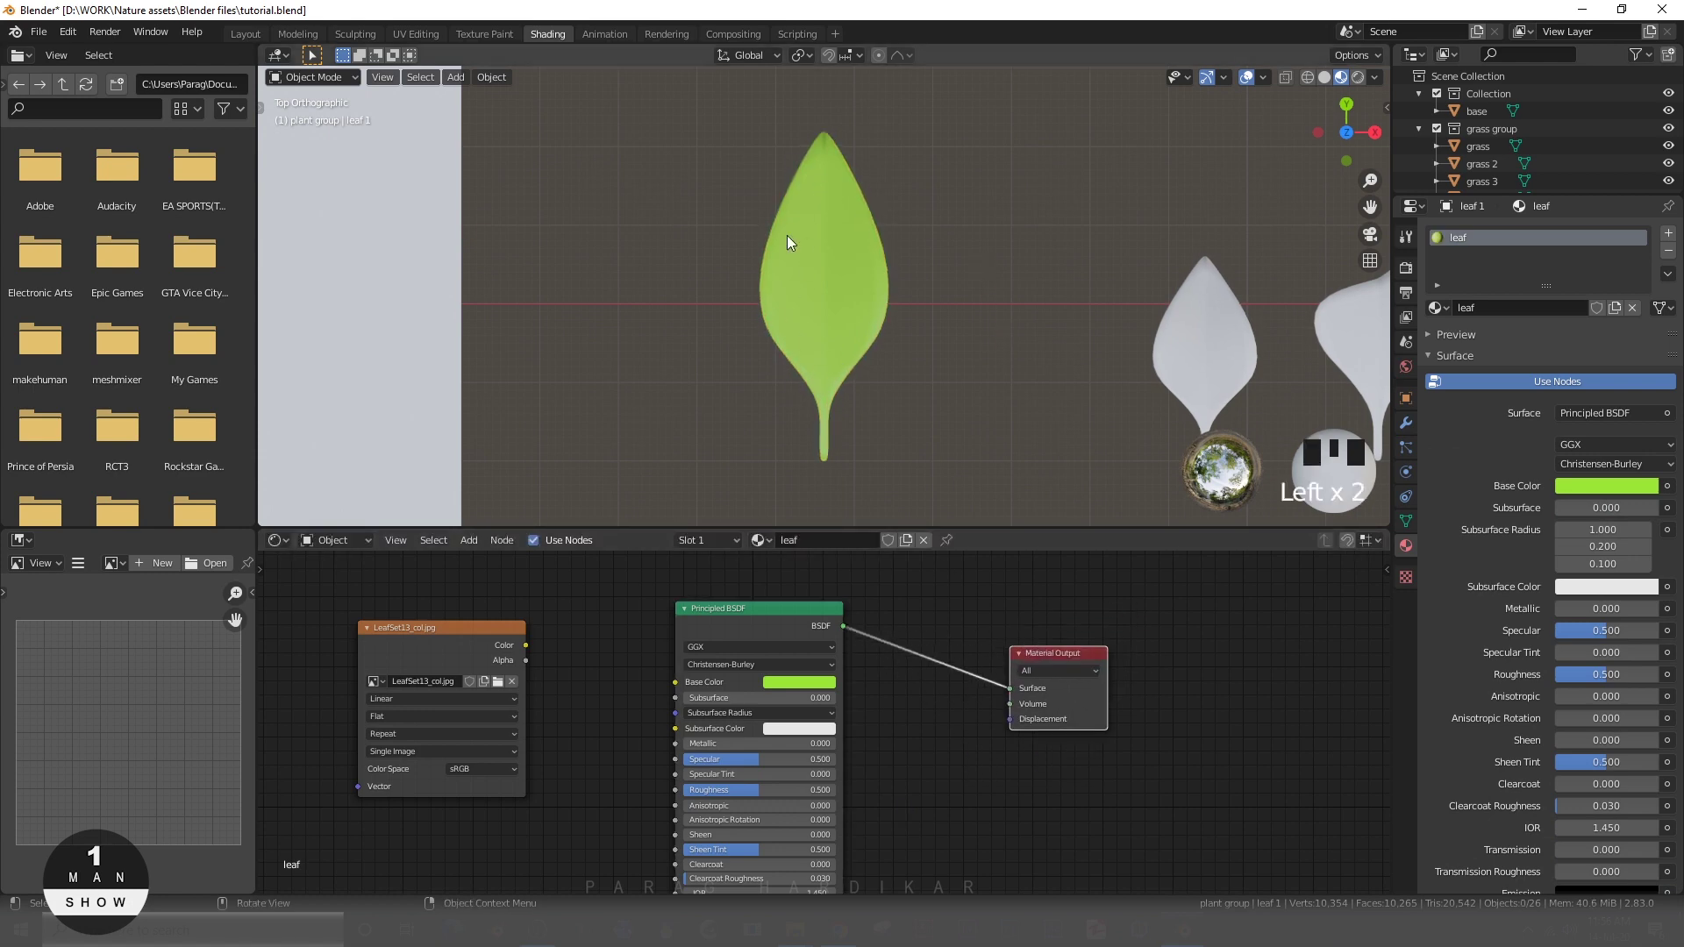
- Change the Principled BSDF's base colour to a slightly cooler, vivid green
left_click(796, 682)
left_click(797, 529)
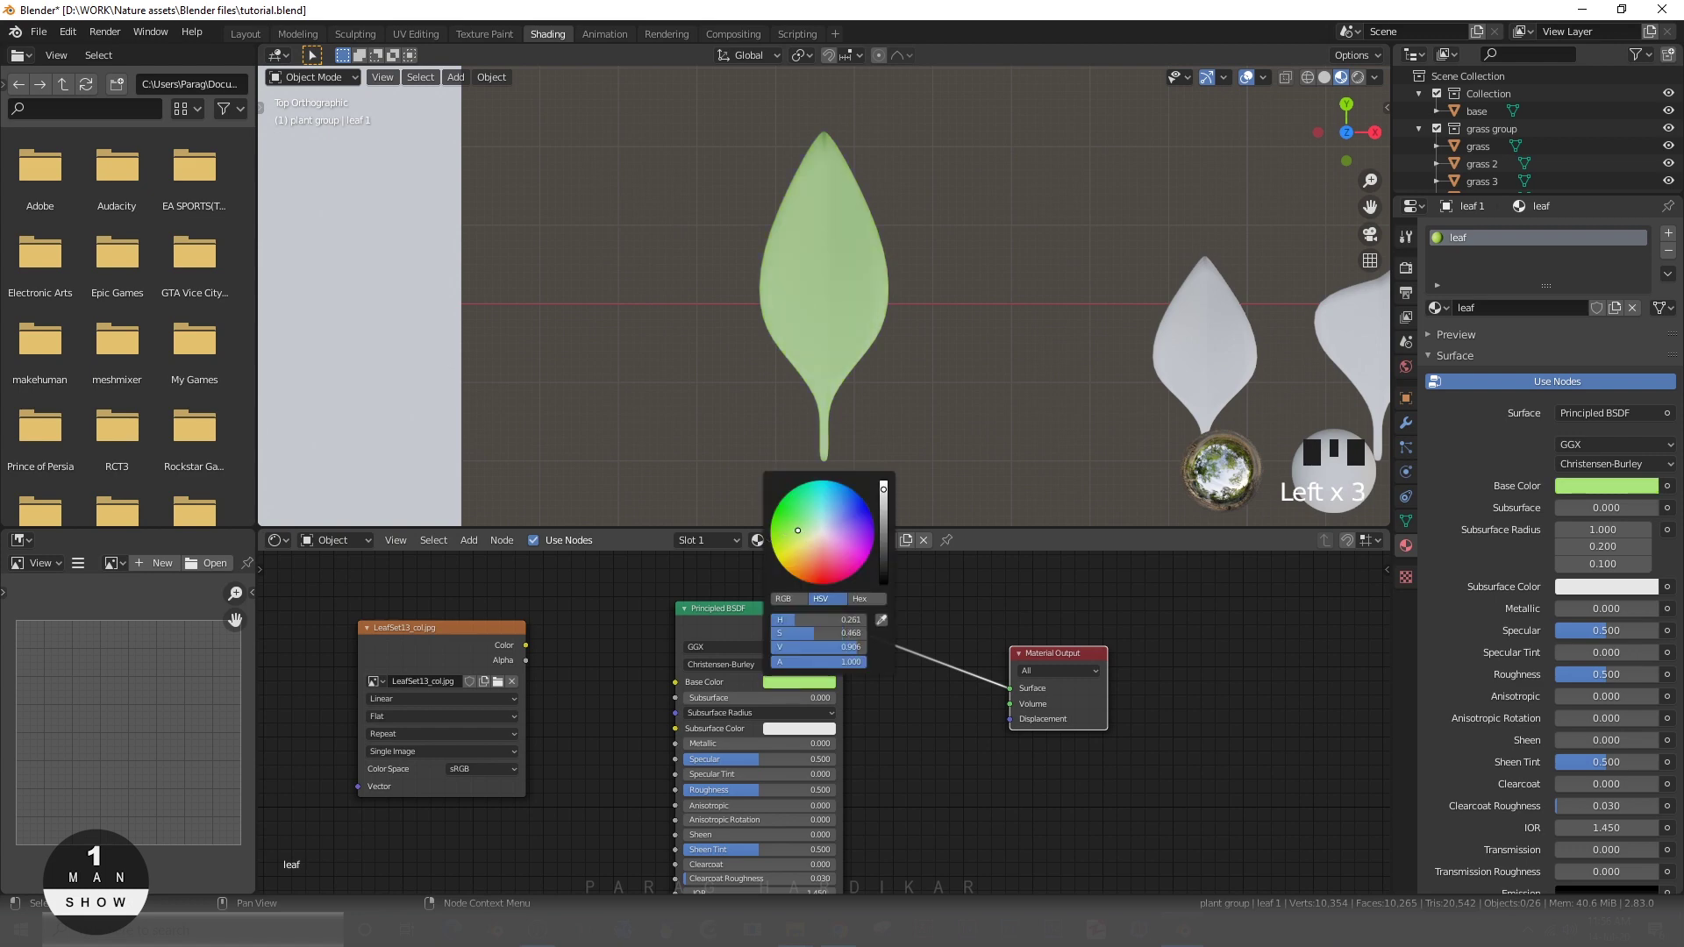
mouse_move(797, 530)
left_mouse_down()
mouse_move(776, 525)
mouse_move(805, 571)
mouse_move(786, 550)
mouse_move(791, 509)
mouse_move(783, 527)
left_mouse_up()
middle_click_drag(933, 782, 1029, 772)
scroll(1030, 772, "up", 4)
middle_click_drag(846, 770, 972, 834)
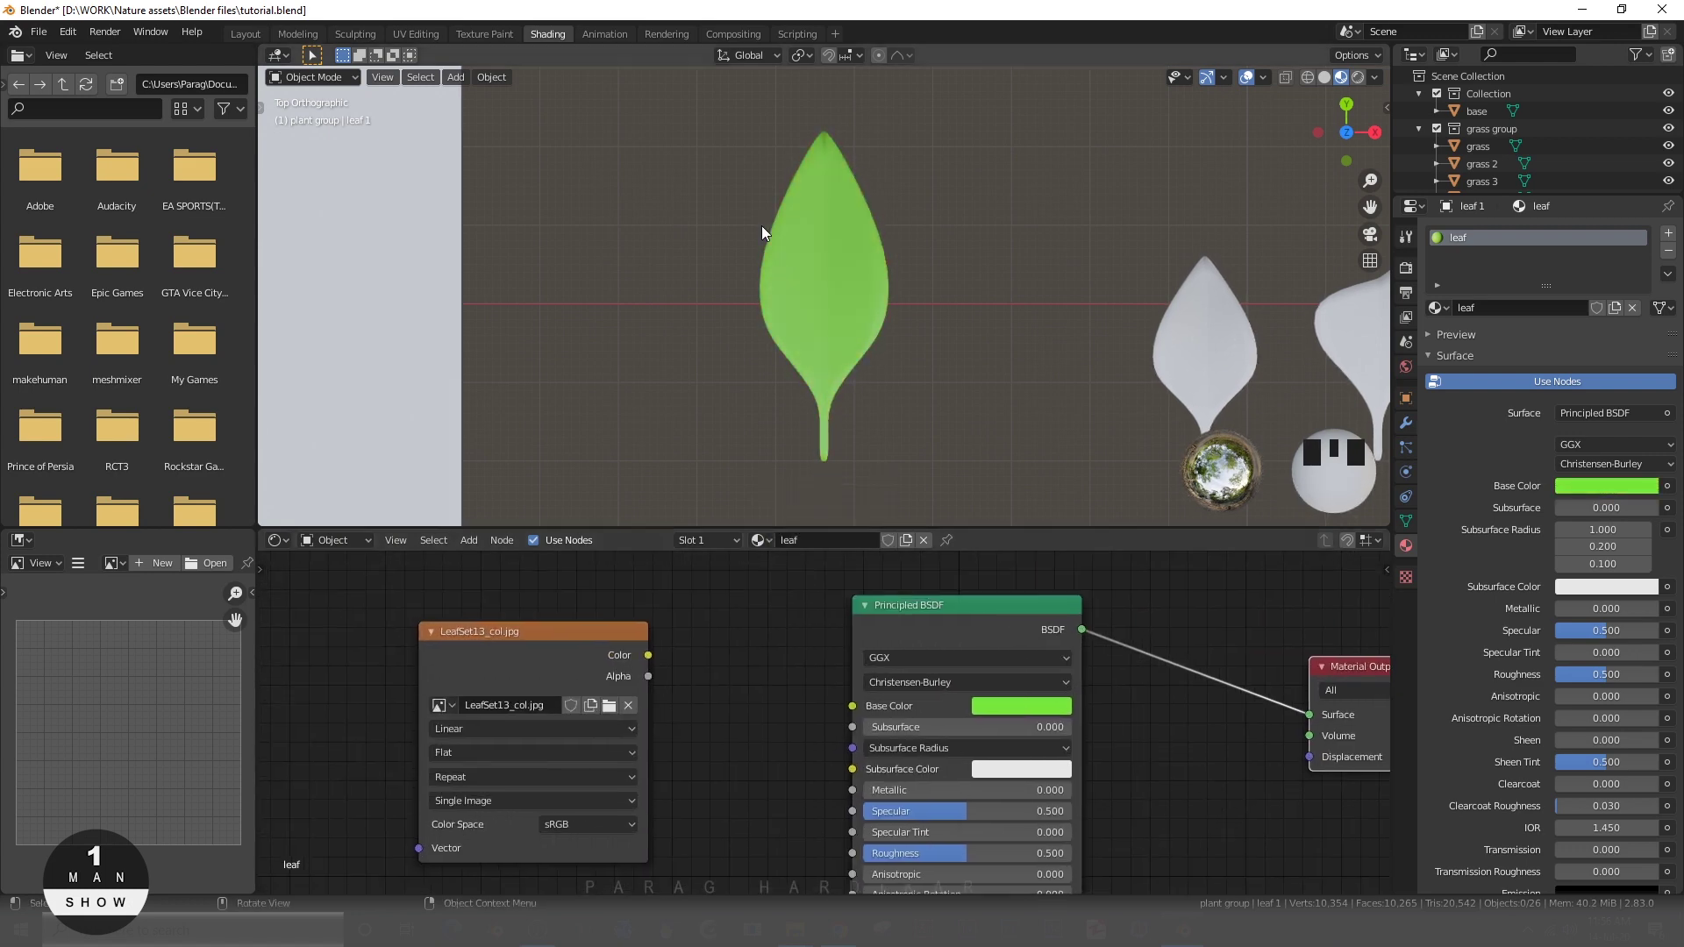
- Try metallic 0.050, specular 0.227 and roughness 0.000 on the leaf's Principled BSDF and inspect the glossy surface
middle_click_drag(728, 367, 896, 302)
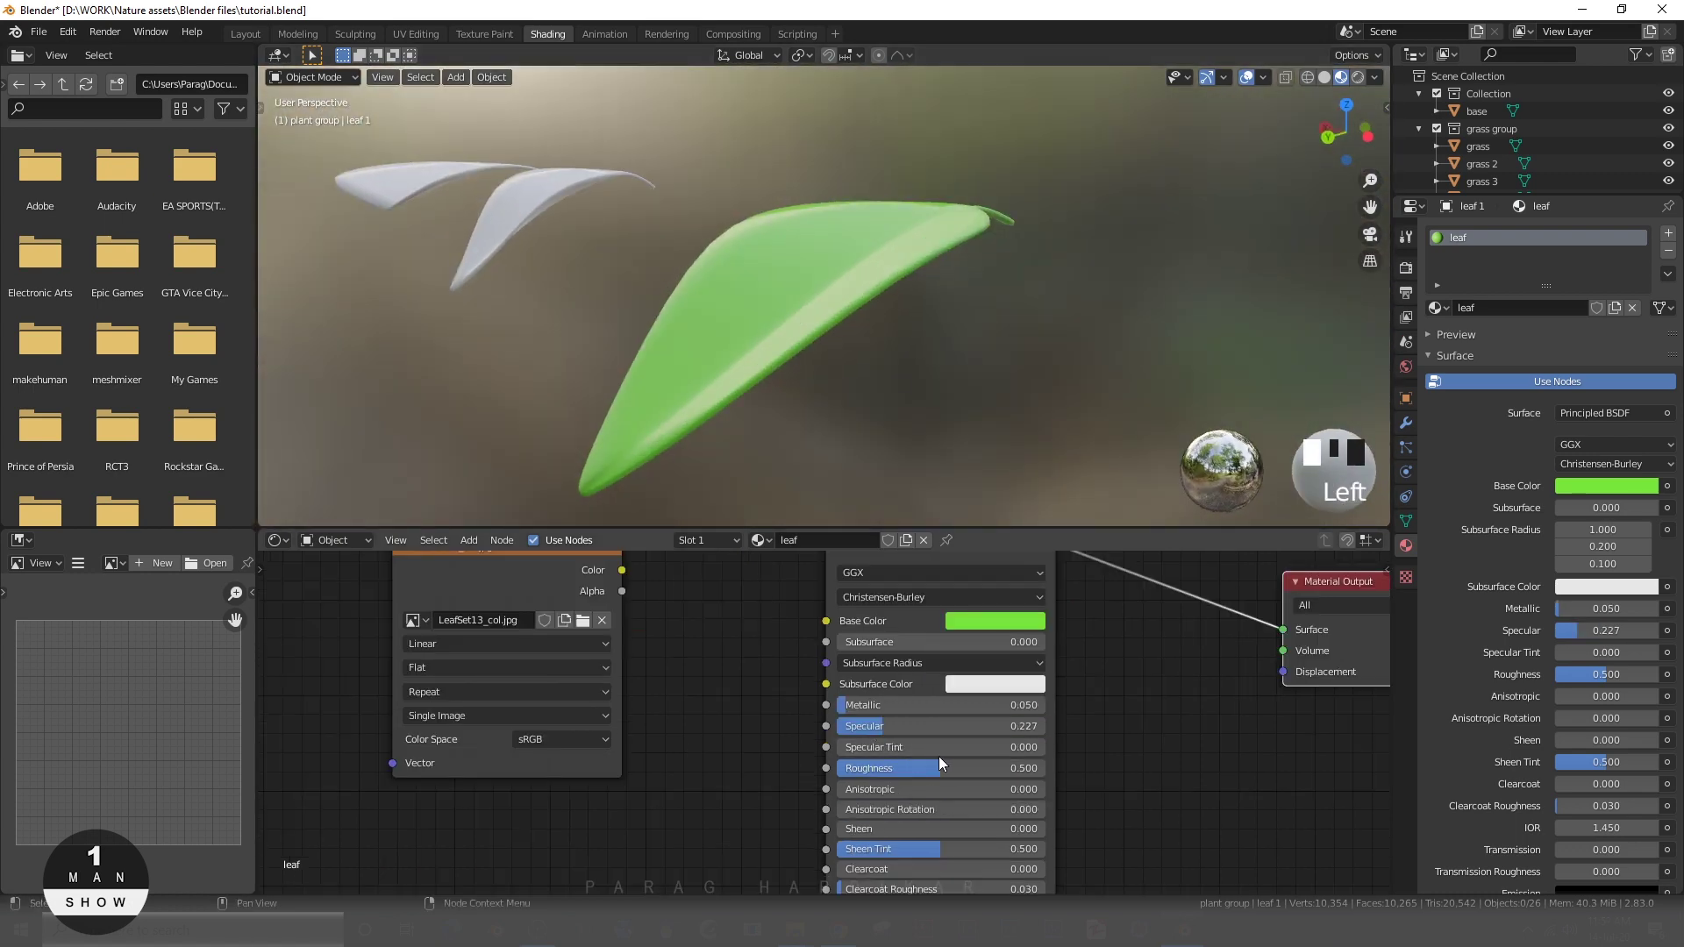
left_click_drag(907, 768, 842, 769)
middle_click_drag(816, 350, 772, 334)
scroll(707, 308, "up", 2)
scroll(687, 296, "down", 2)
scroll(756, 328, "up", 2)
- Try metallic 1.000 and specular 0.964 on the leaf material and inspect the reflections
left_click_drag(887, 705, 1041, 705)
scroll(728, 359, "down", 2)
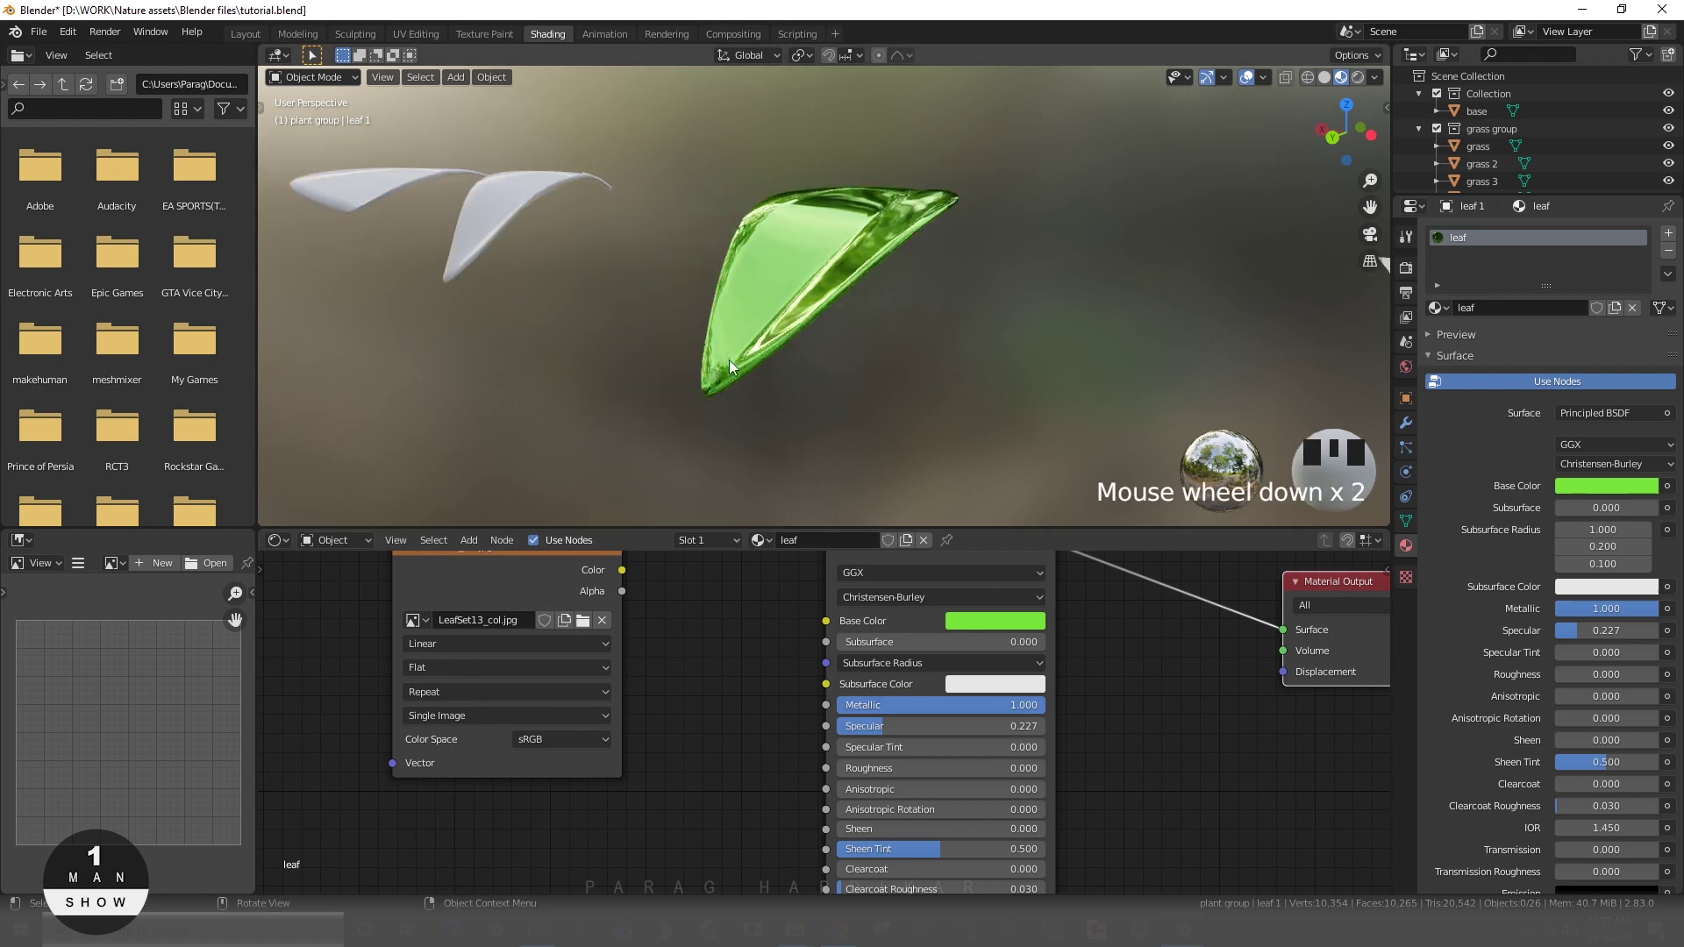
middle_click_drag(729, 360, 842, 438)
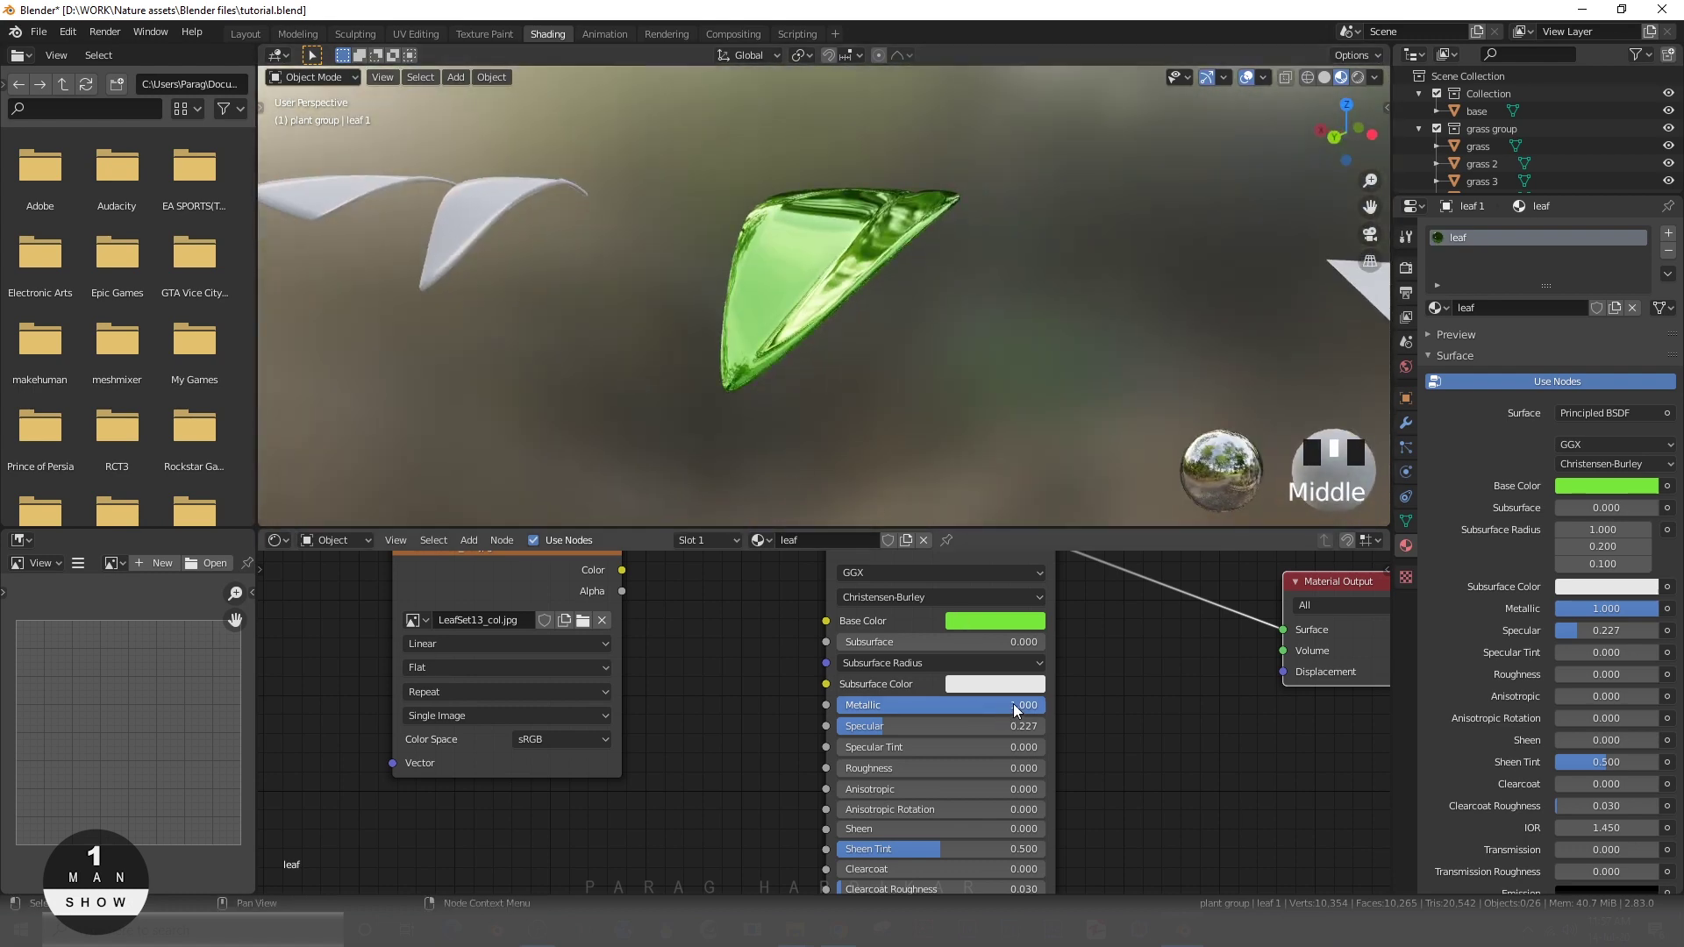
left_click_drag(1015, 706, 956, 708)
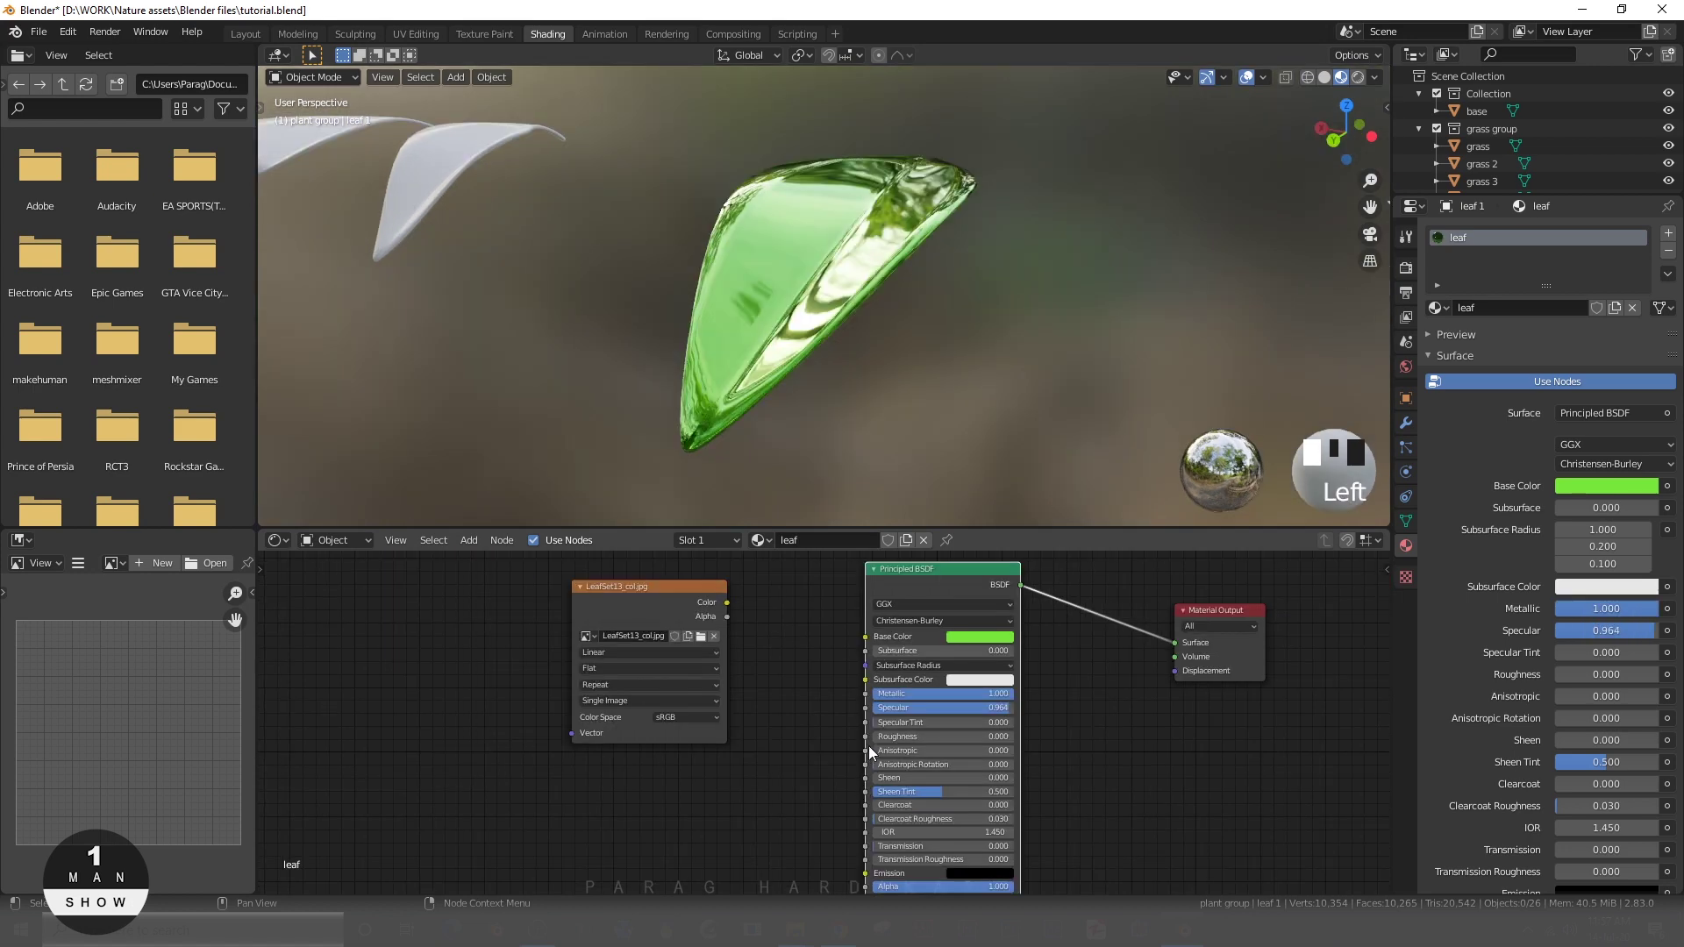
- Set the Principled BSDF's metallic to 0.000, specular to 0.236 and roughness to 0.518
left_click(864, 734)
left_click_drag(996, 702, 943, 736)
left_click(787, 803)
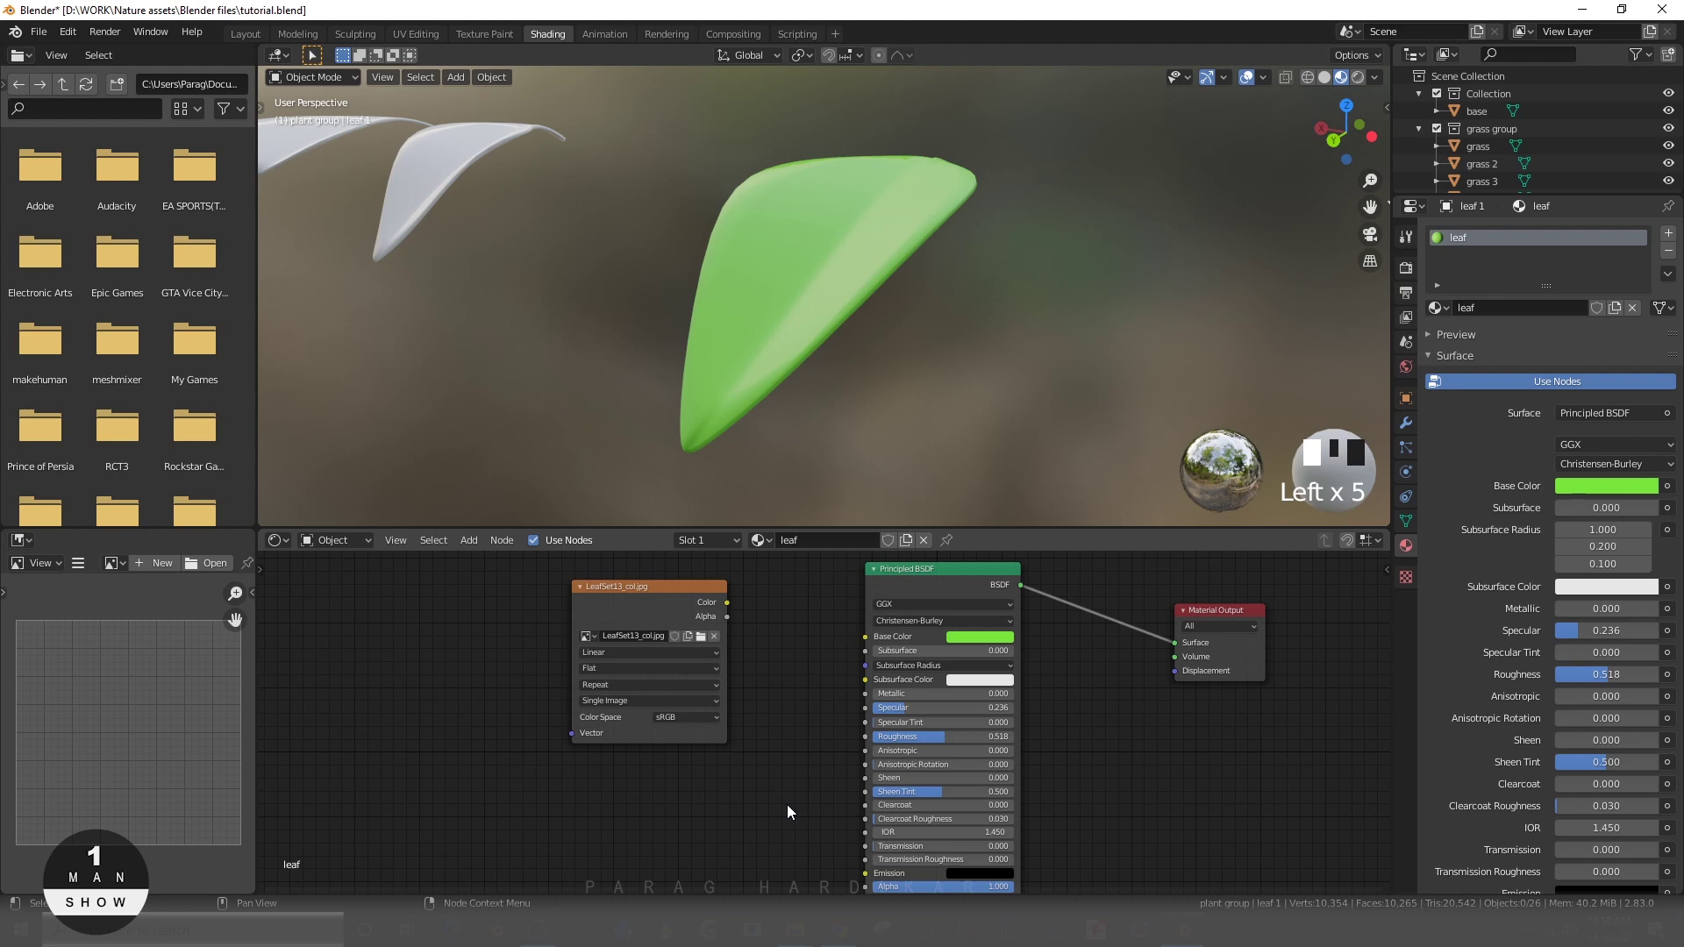
- Move the LeafSet13_col.jpg node slightly lower and show the leaf in top view
left_click_drag(644, 616, 643, 655)
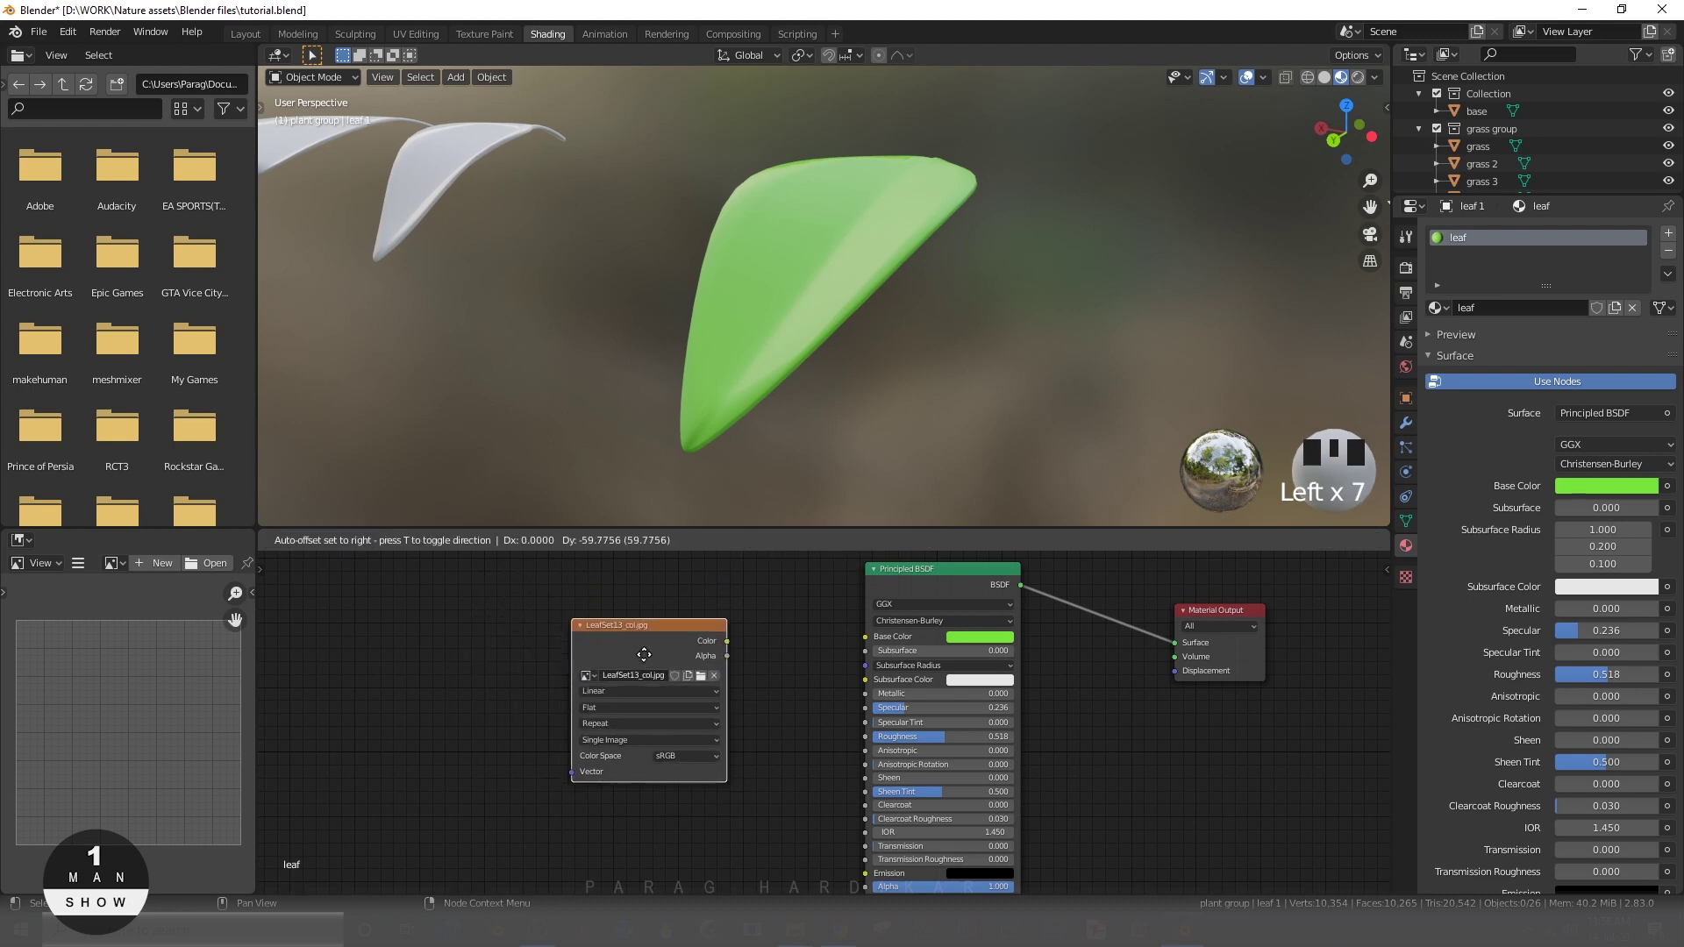
key("KP_7")
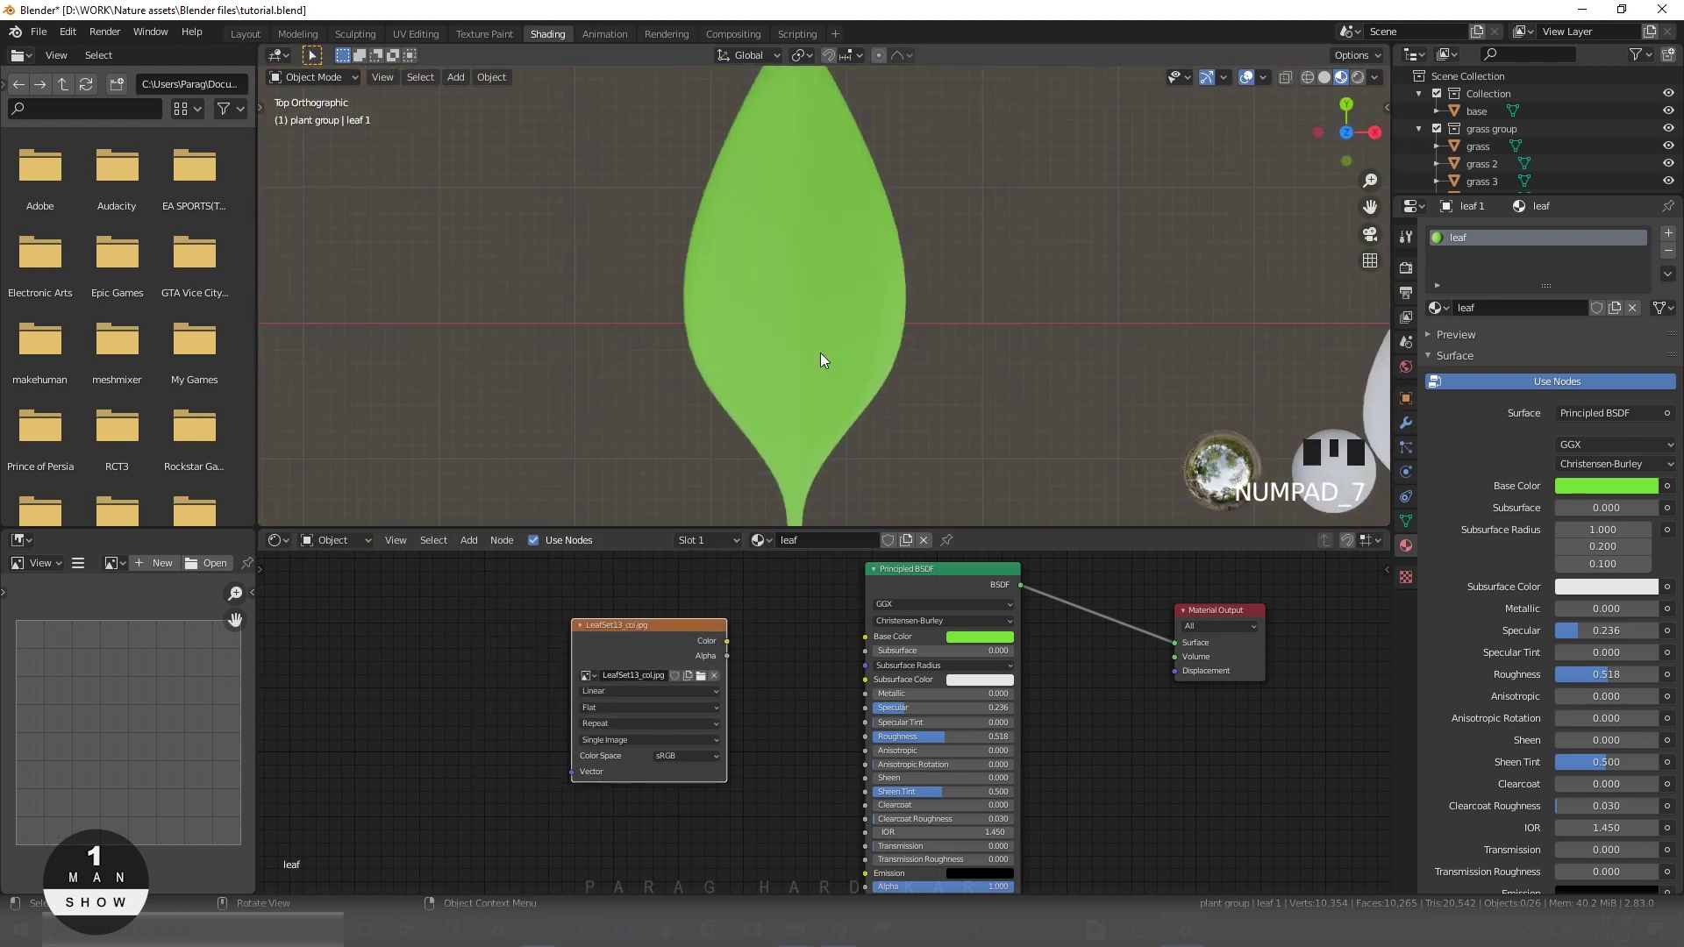
- Connect the LeafSet13_col.jpg node's Color output to the Principled BSDF's Base Color
scroll(822, 360, "down", 3)
middle_click_drag(822, 359, 784, 368, "shift")
scroll(792, 355, "up", 2)
left_click_drag(635, 657, 632, 654)
scroll(714, 691, "up", 2)
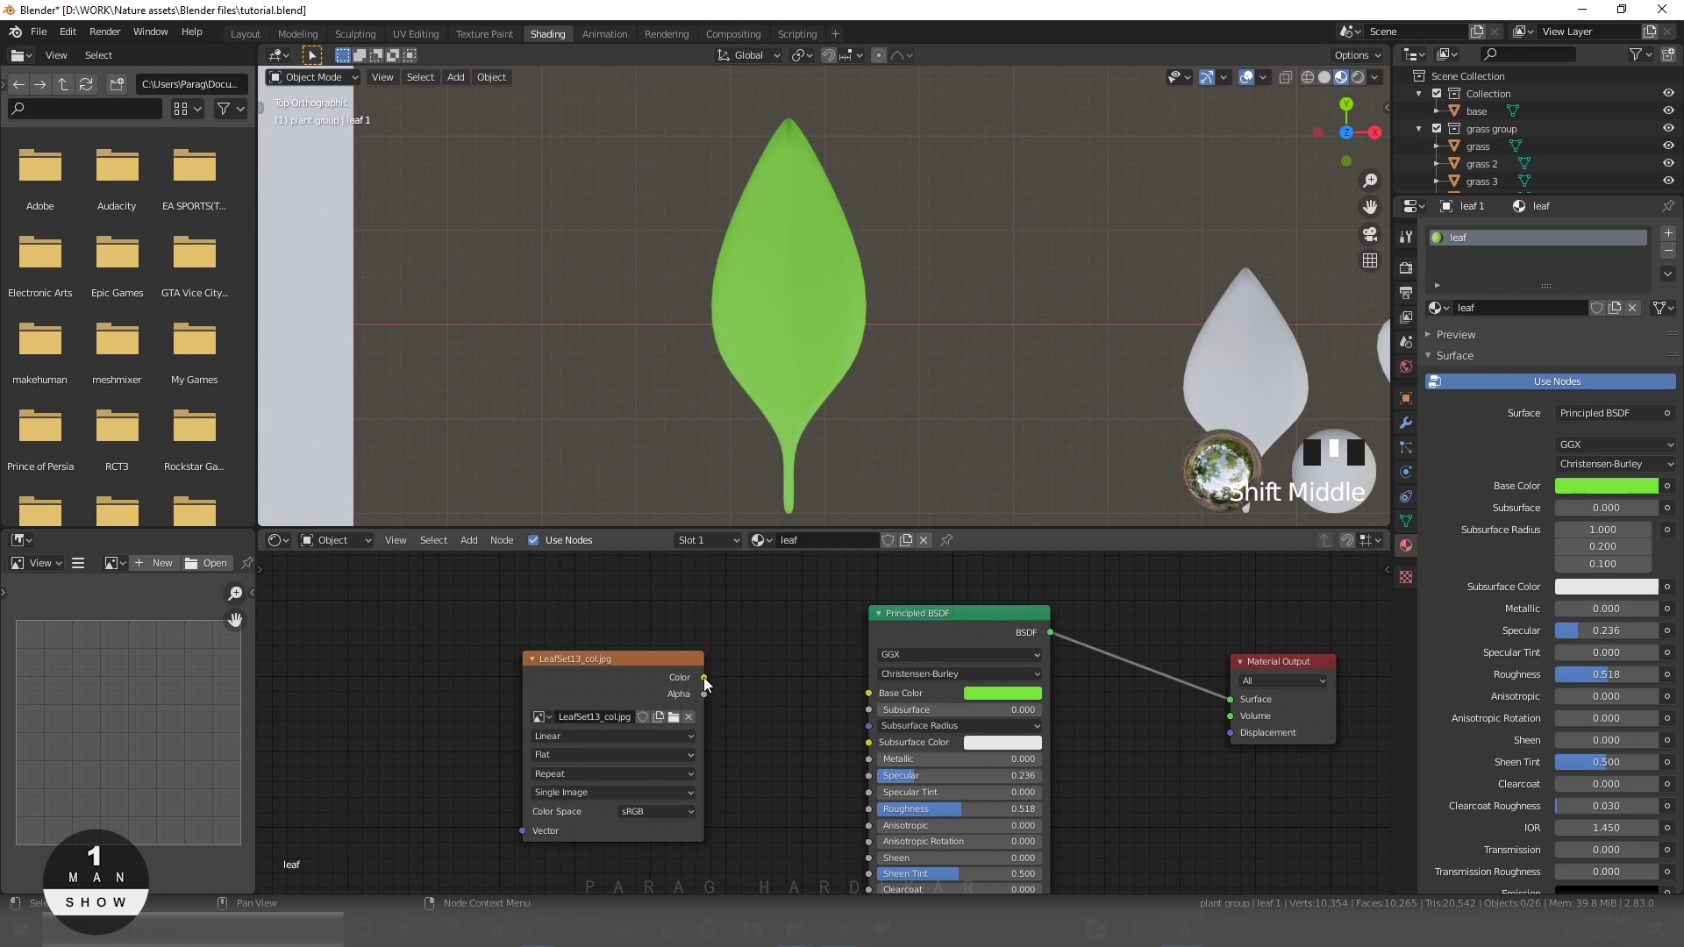
left_click_drag(703, 677, 877, 696)
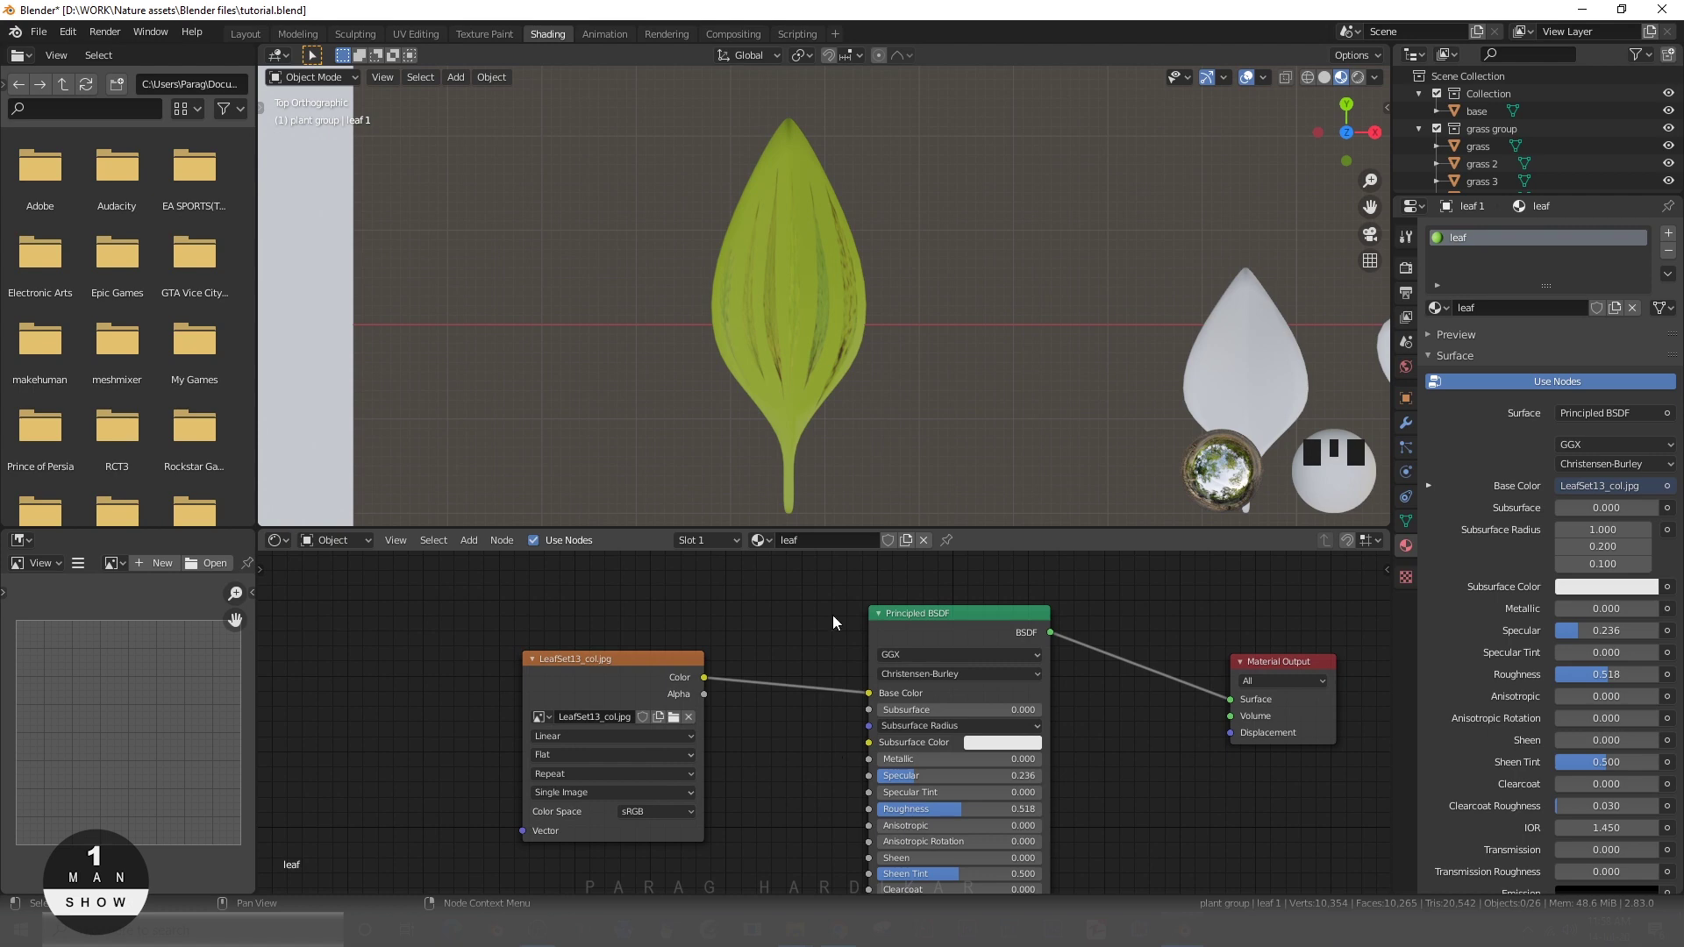
- Display the LeafSet13_col.jpg image in the UV editor of the UV Editing workspace
scroll(840, 308, "down", 4)
scroll(840, 308, "up", 4)
scroll(840, 308, "down", 1)
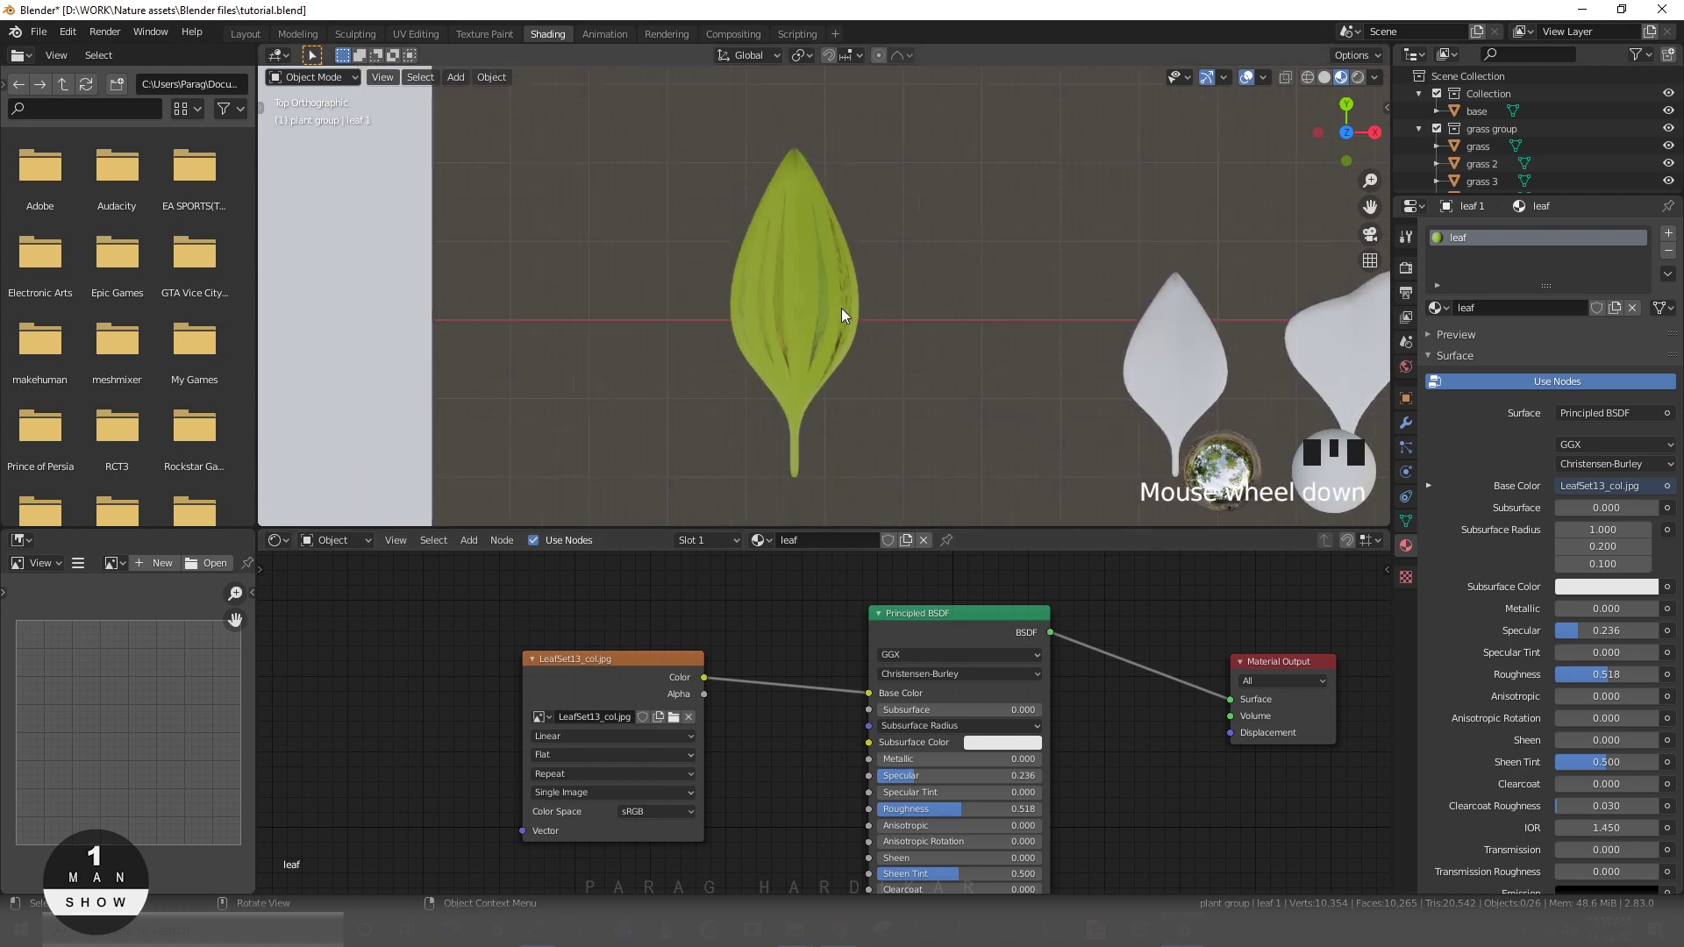
scroll(840, 308, "up", 2)
scroll(841, 308, "up", 1)
scroll(840, 308, "down", 6)
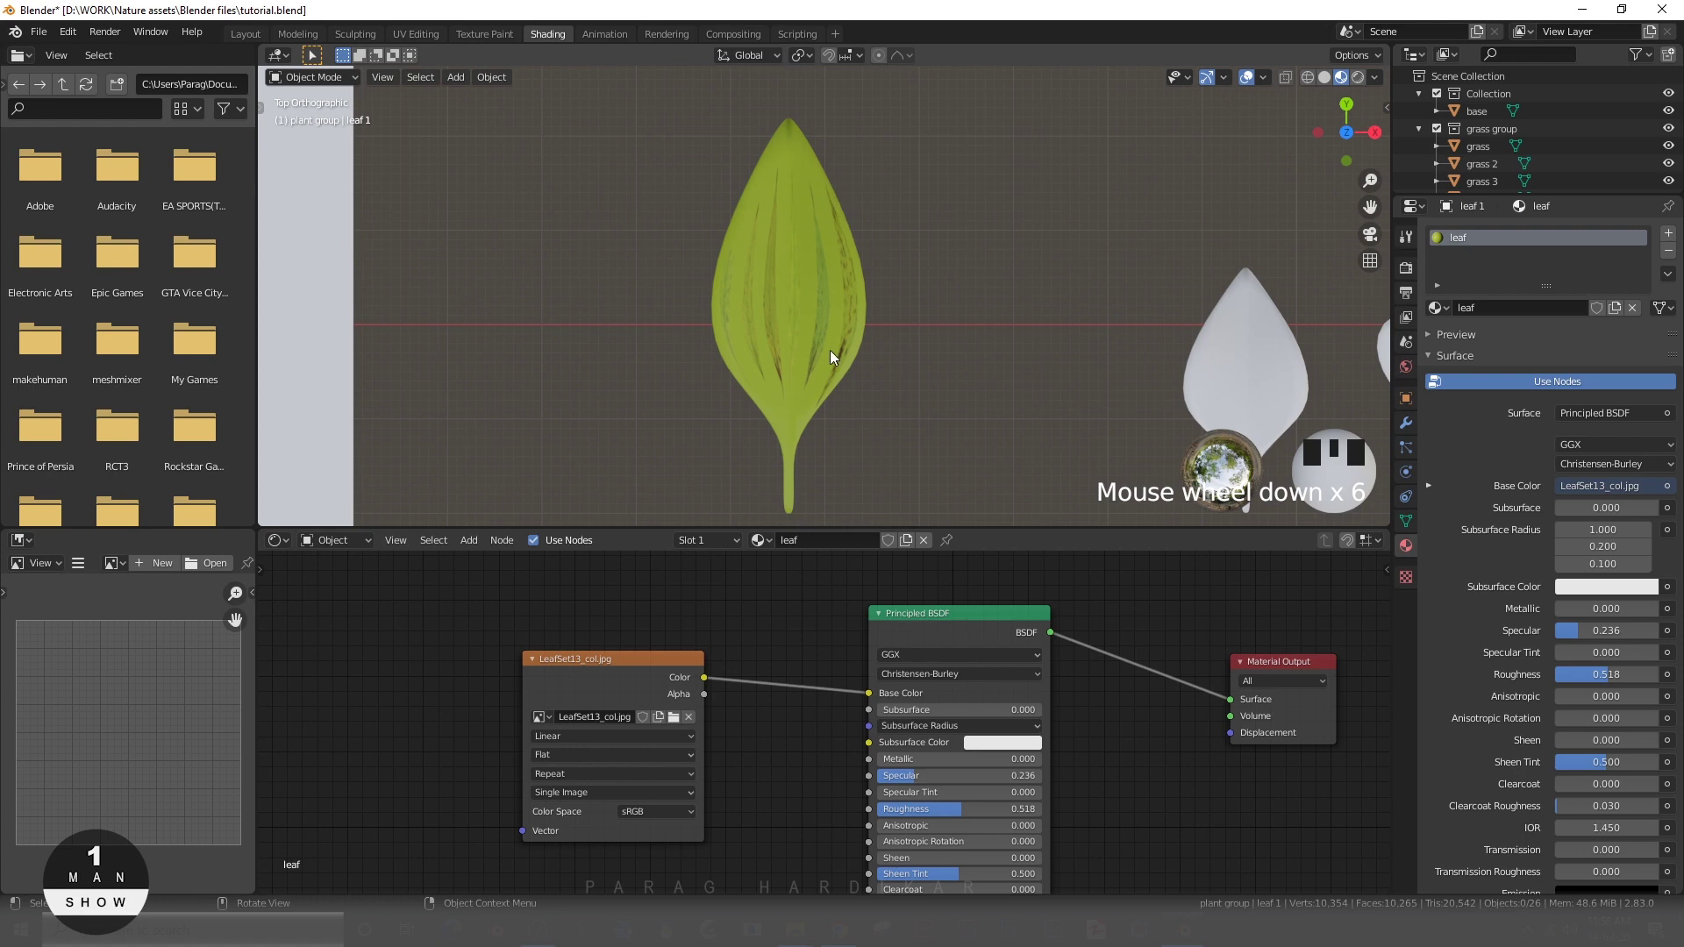
left_click(415, 33)
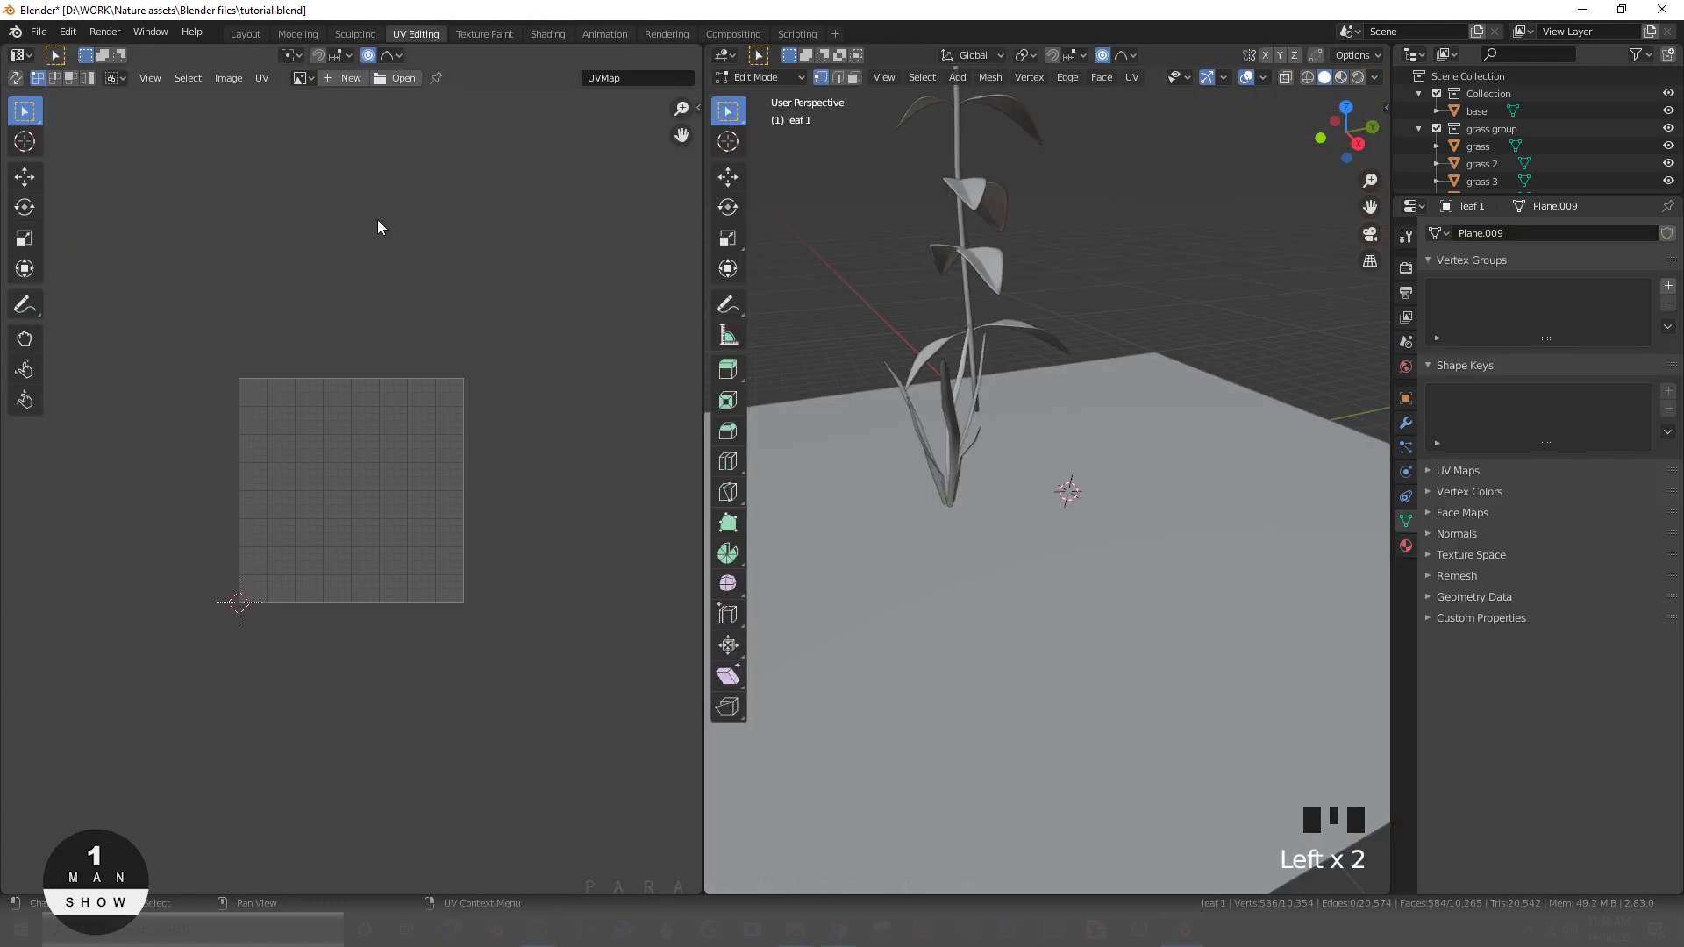
left_click(299, 81)
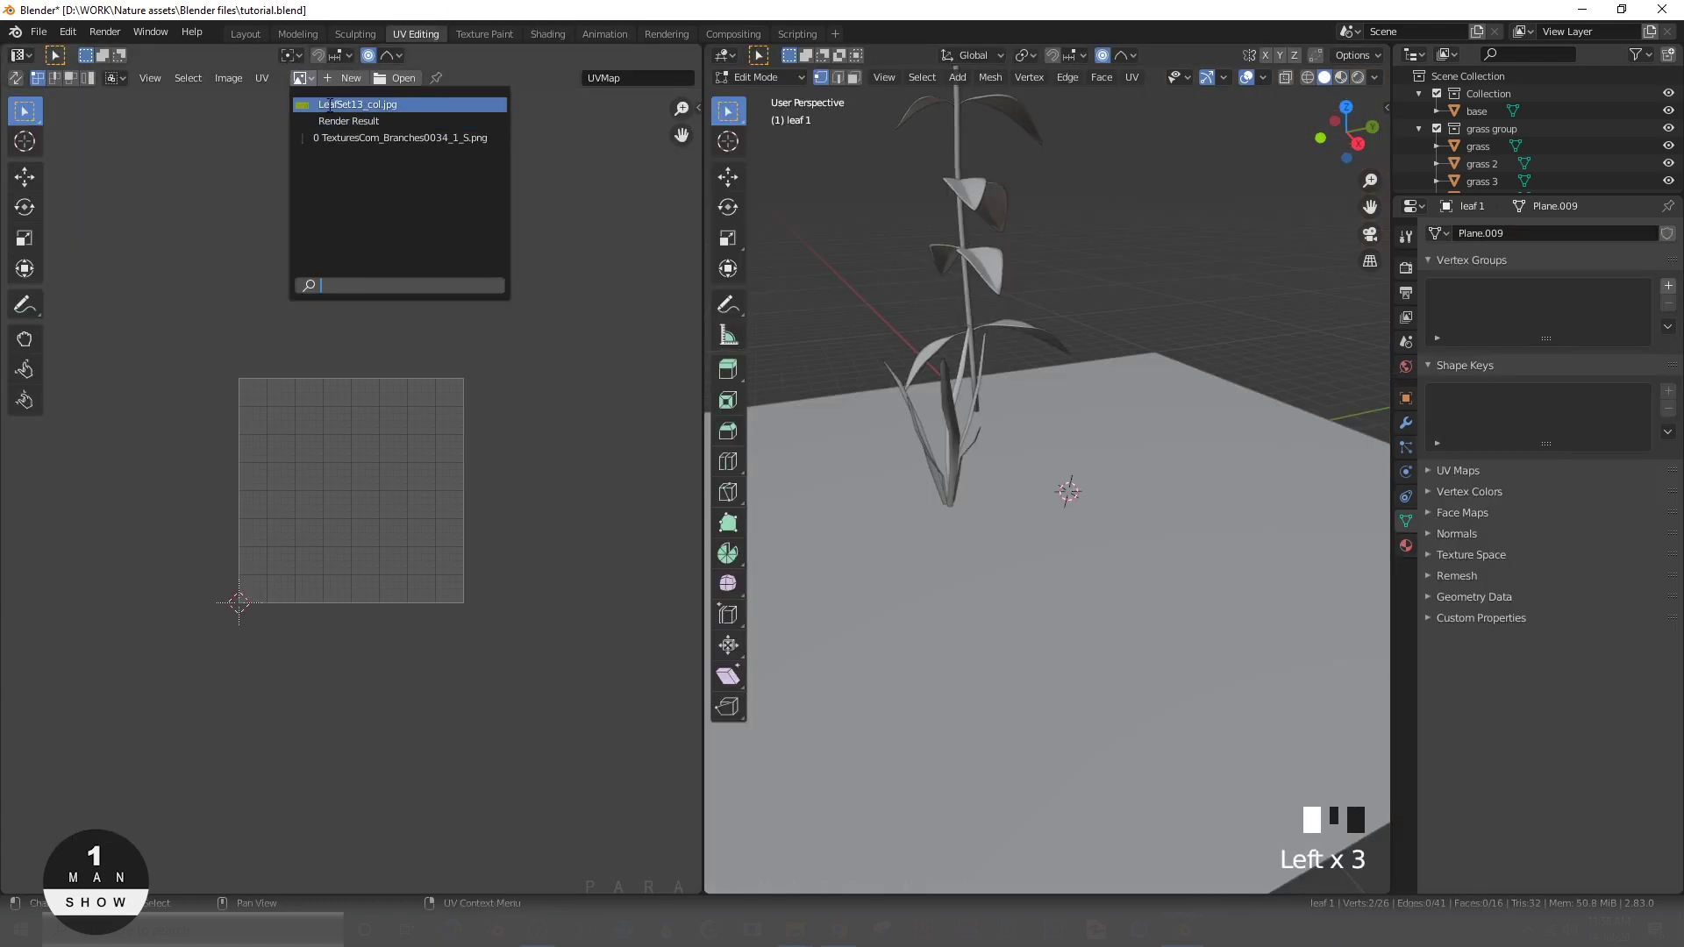
left_click(322, 104)
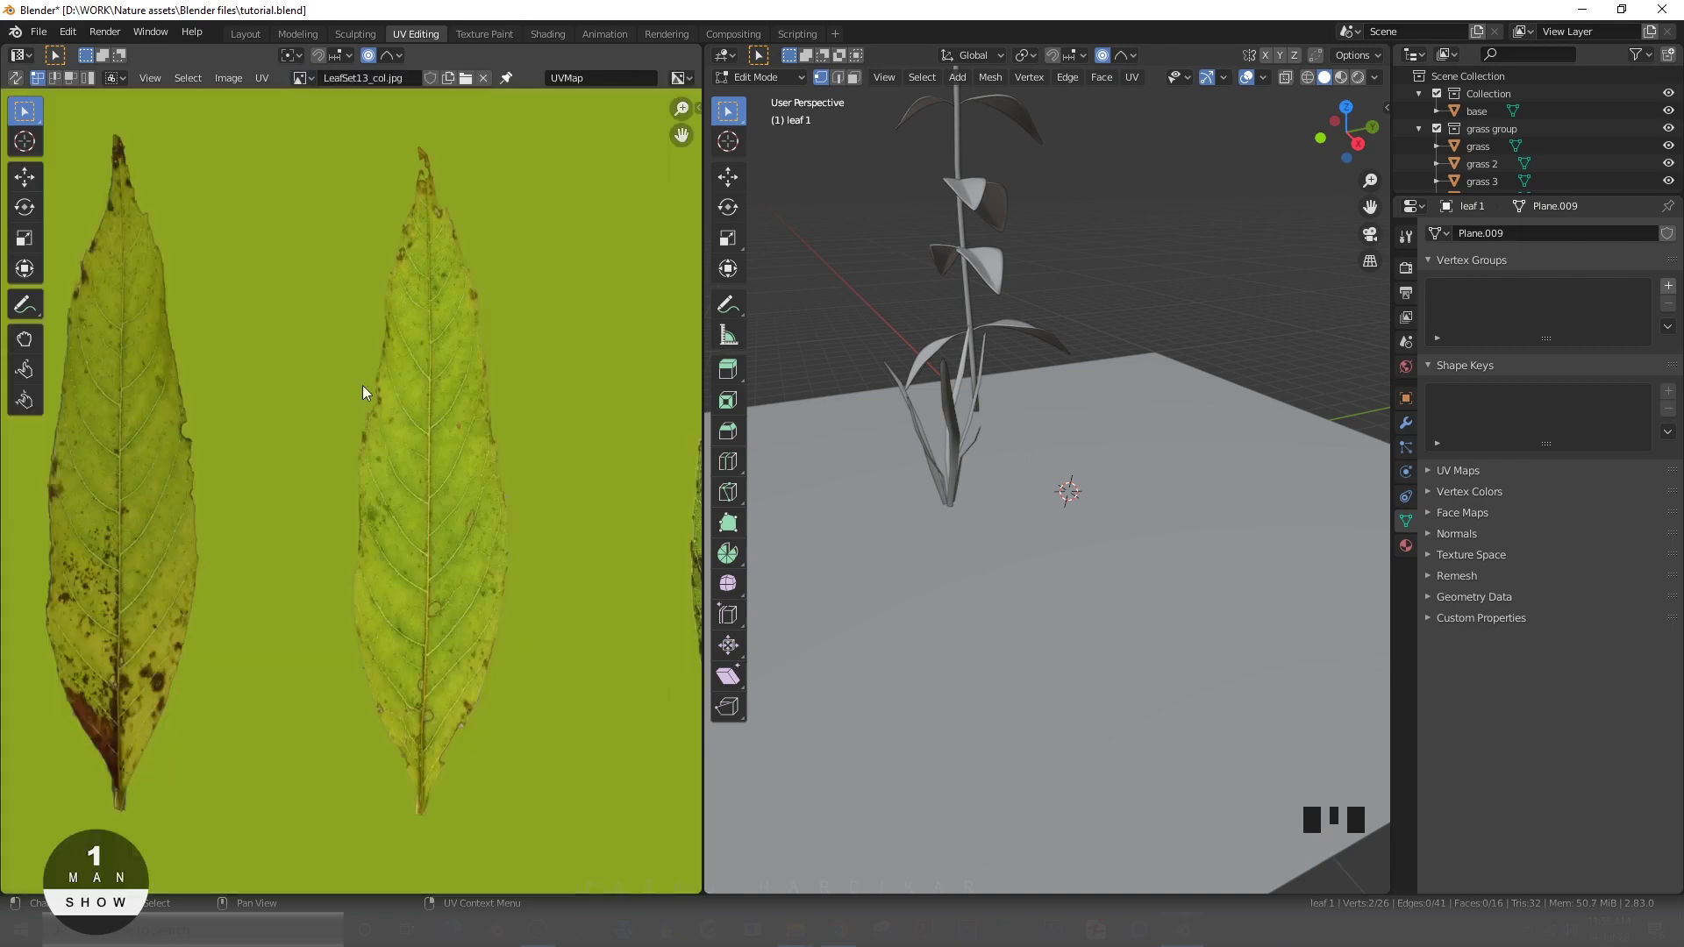
- Examine the individual leaves in the LeafSet13_col.jpg image, enlarging the UV editor to full window and restoring it
scroll(438, 561, "down", 5)
scroll(439, 561, "up", 5)
scroll(439, 561, "down", 2)
scroll(349, 526, "up", 4)
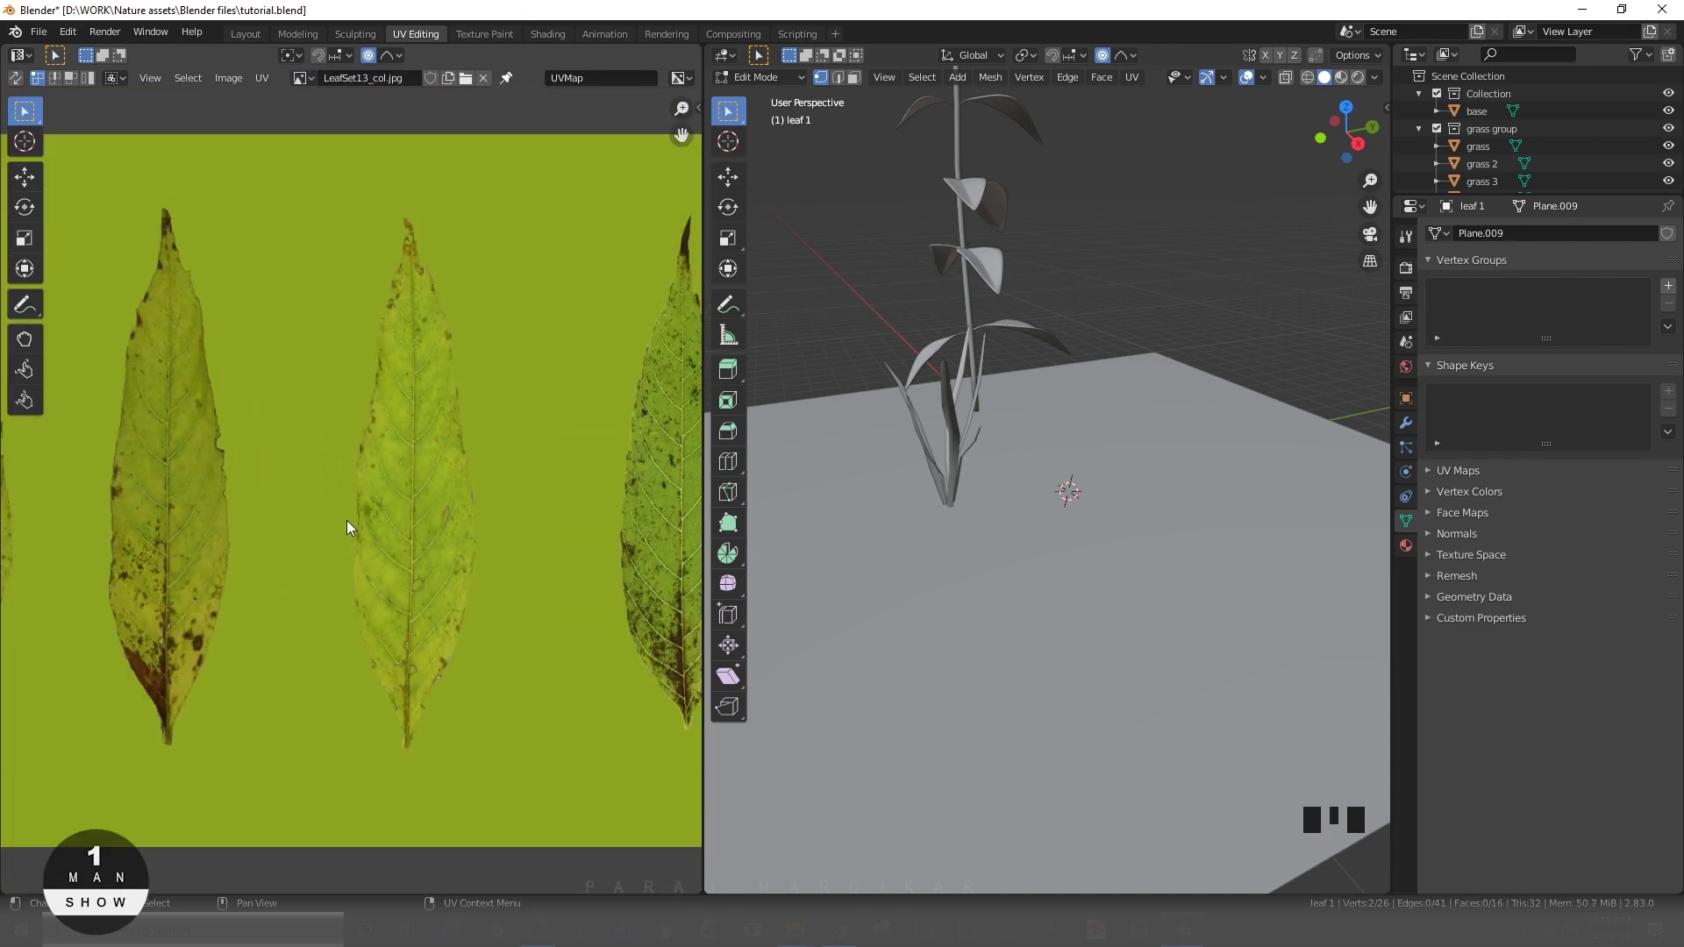
scroll(345, 526, "down", 4)
key("ctrl+space")
scroll(856, 571, "up", 4)
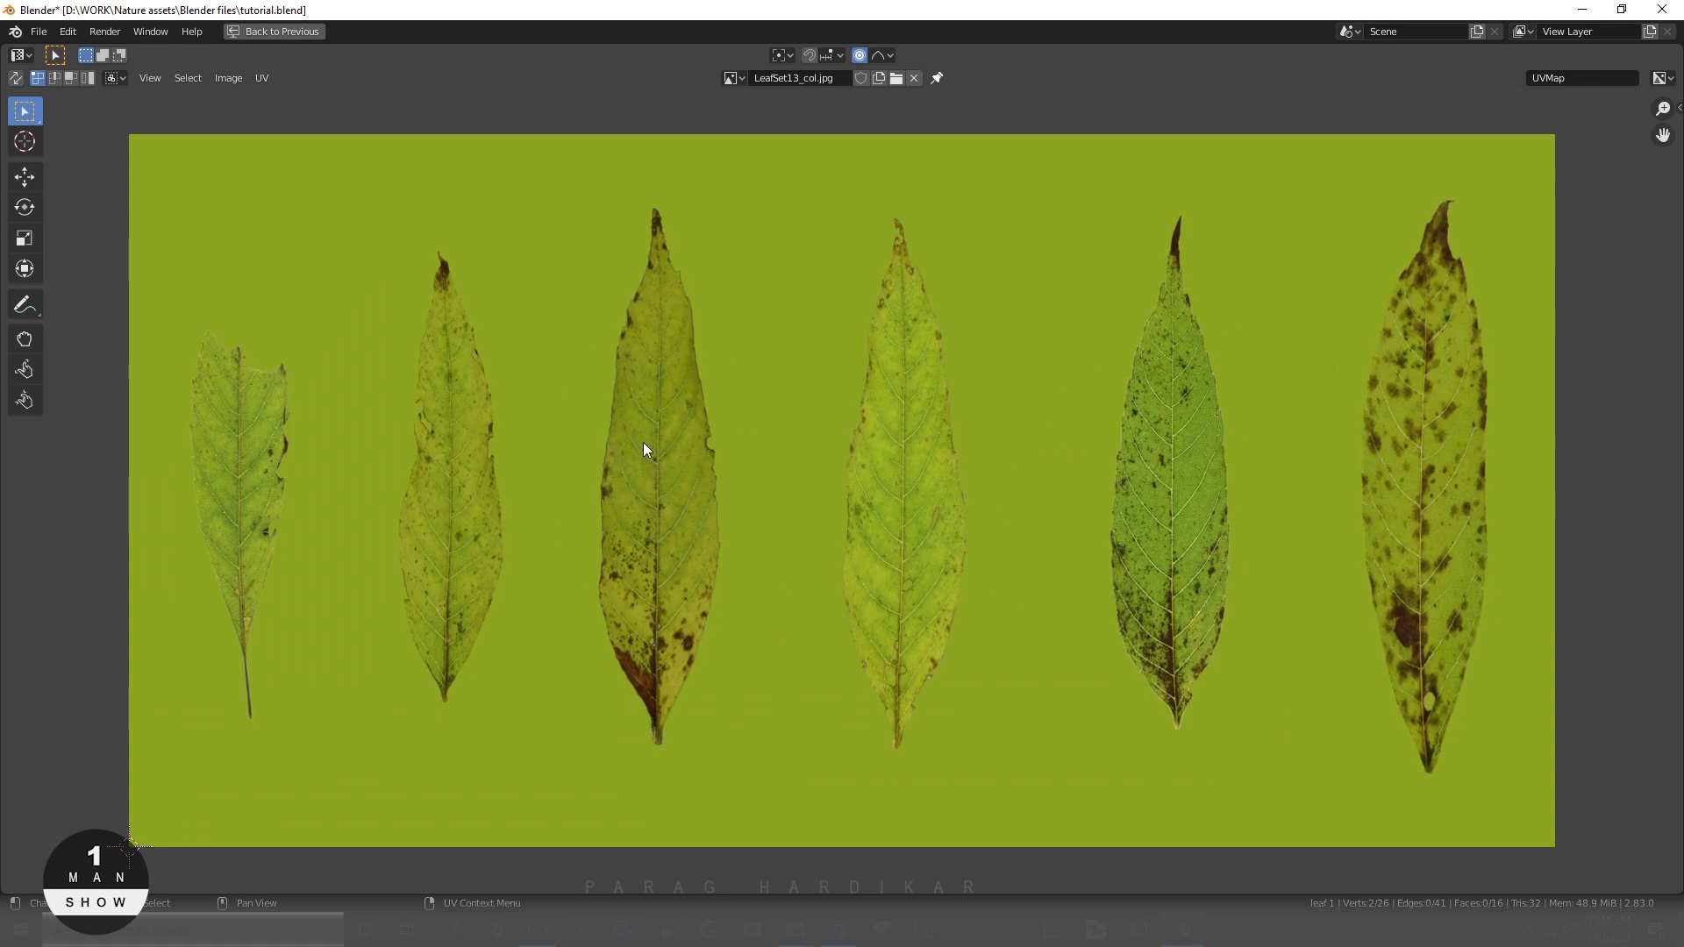
key("ctrl+space")
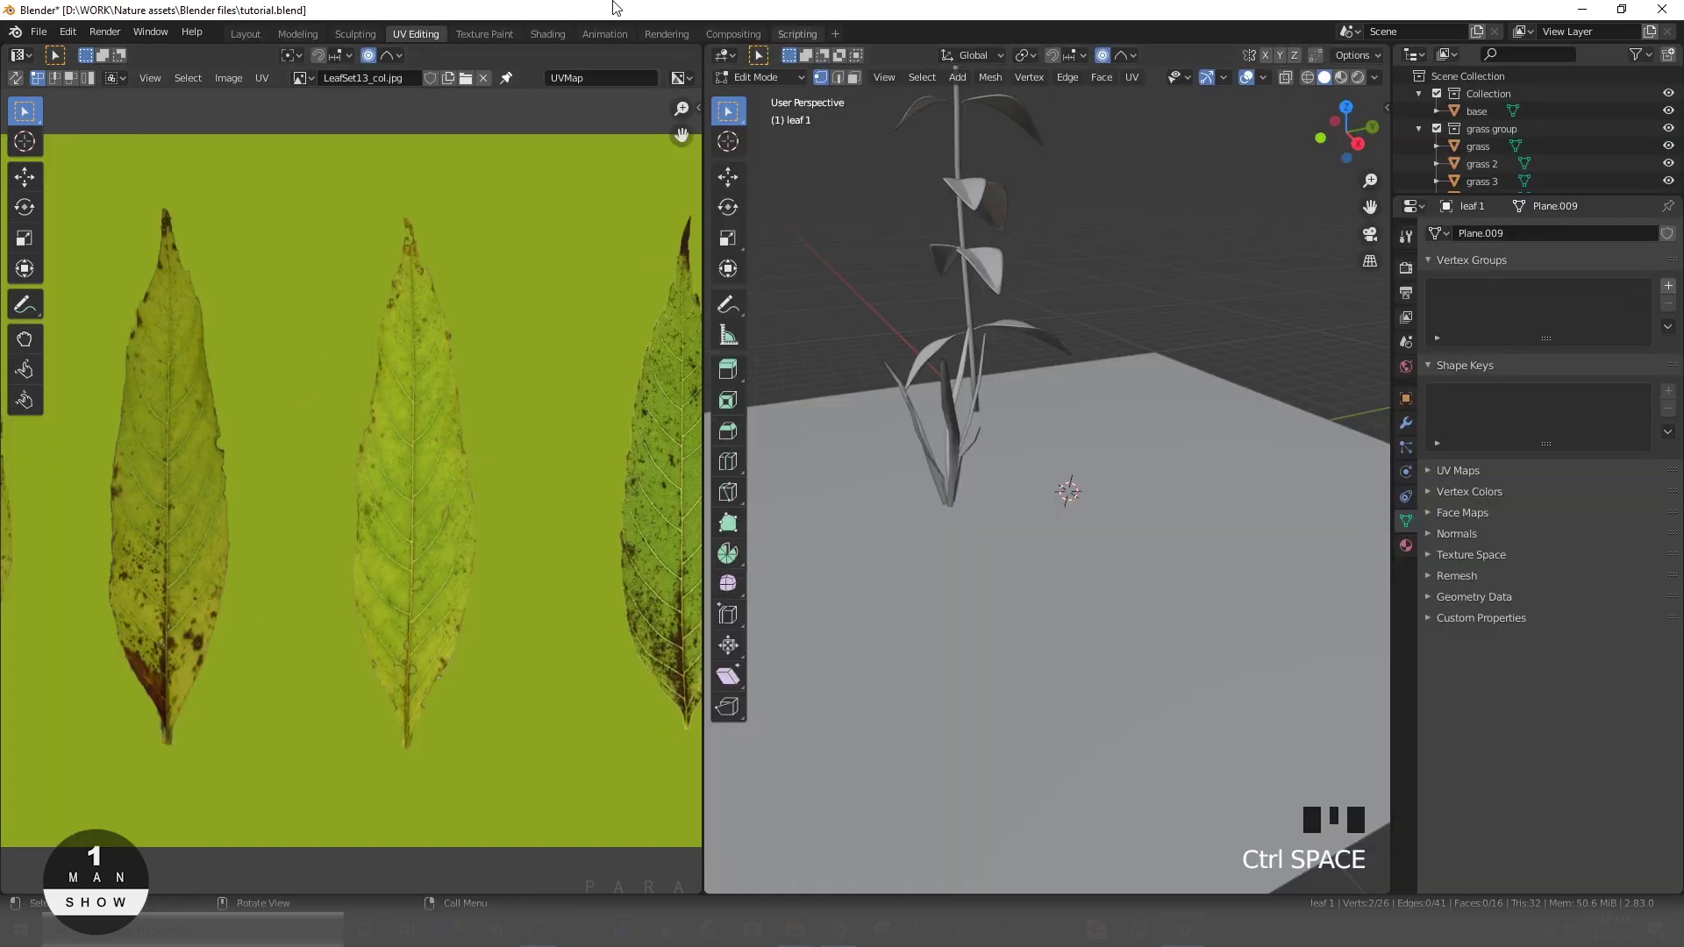
- Return to the Shading workspace and UV-map the whole leaf 1 mesh with Project From View in top view
left_click(548, 35)
left_click(814, 297)
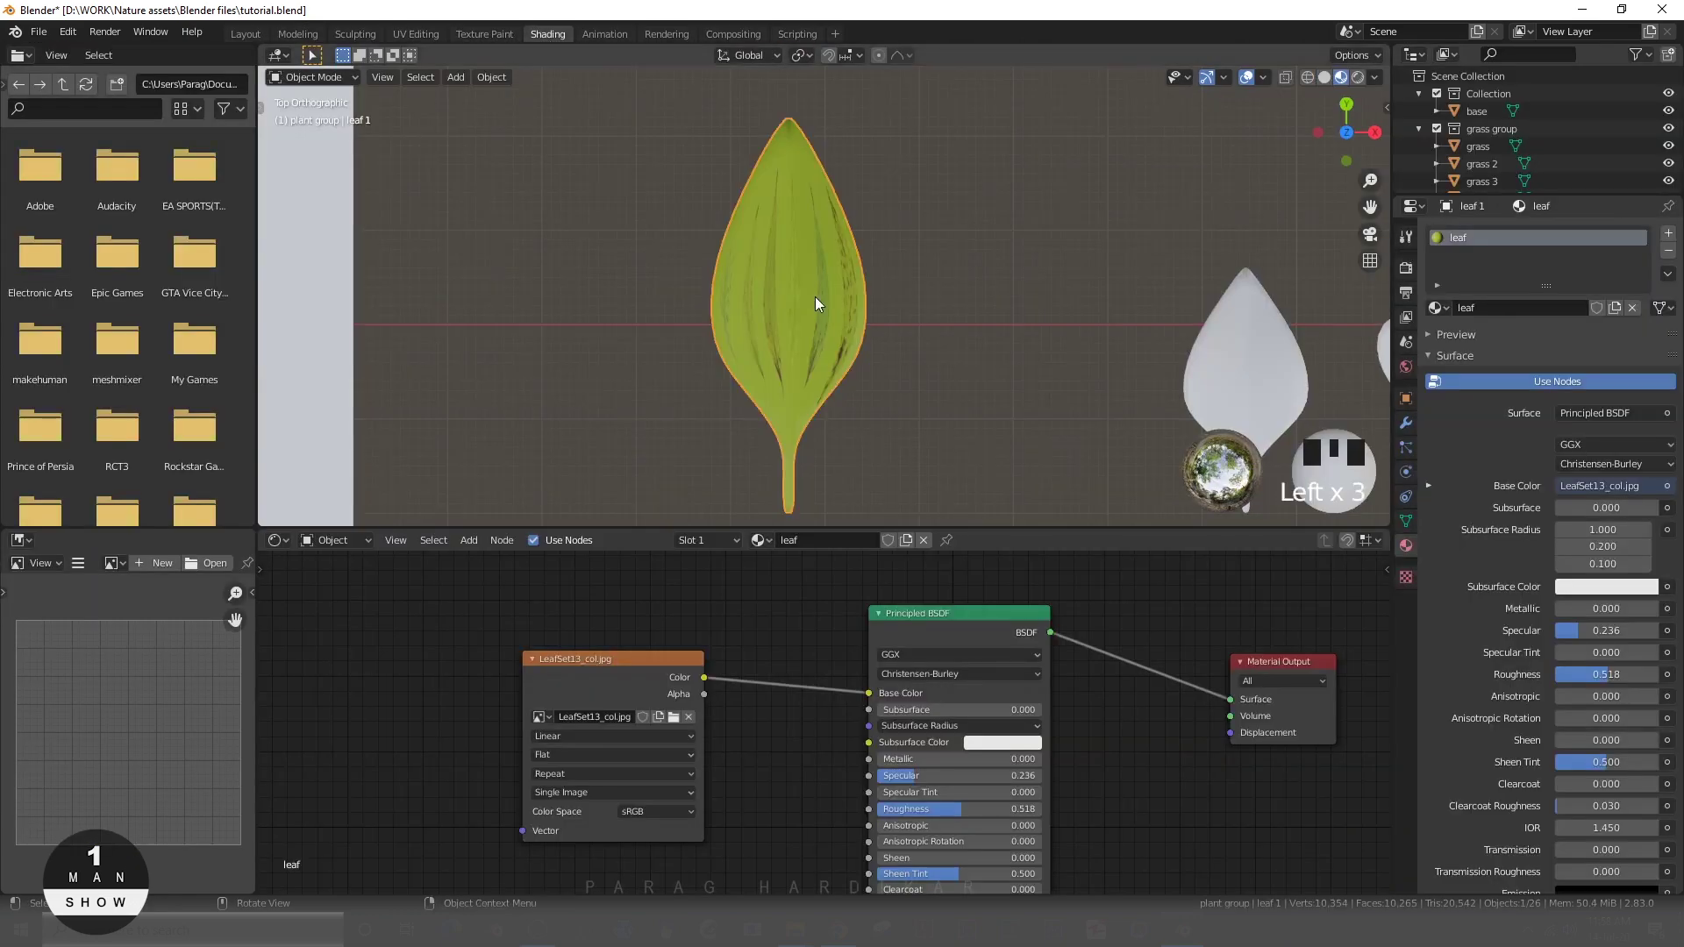
key("Tab")
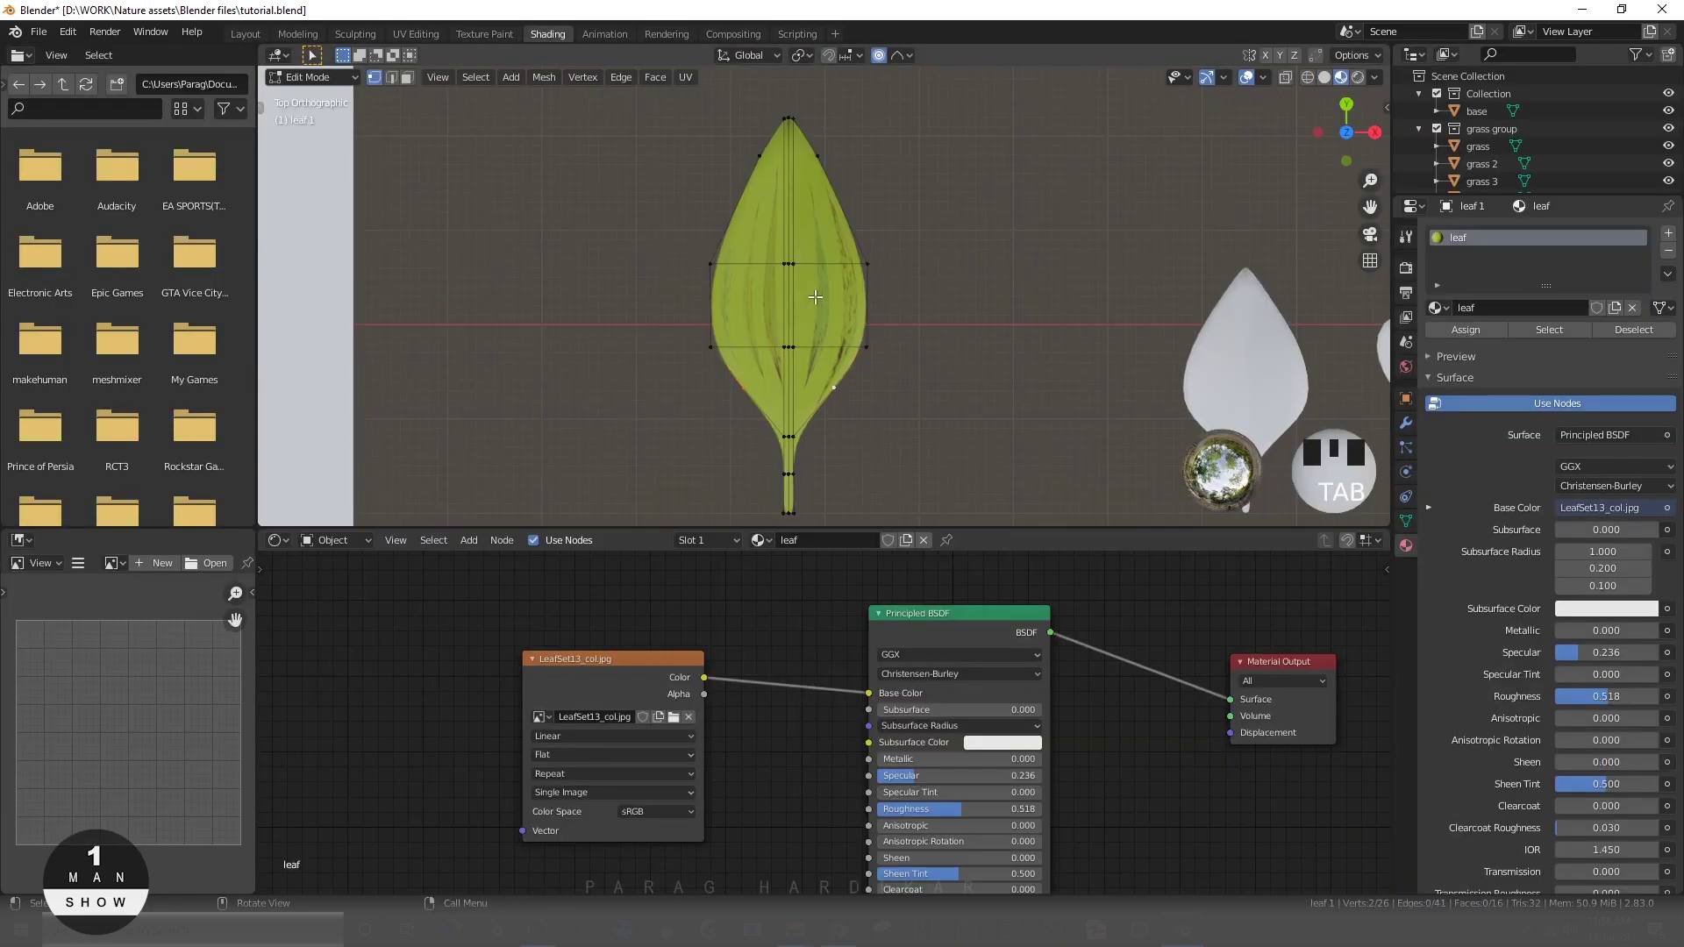
key("a")
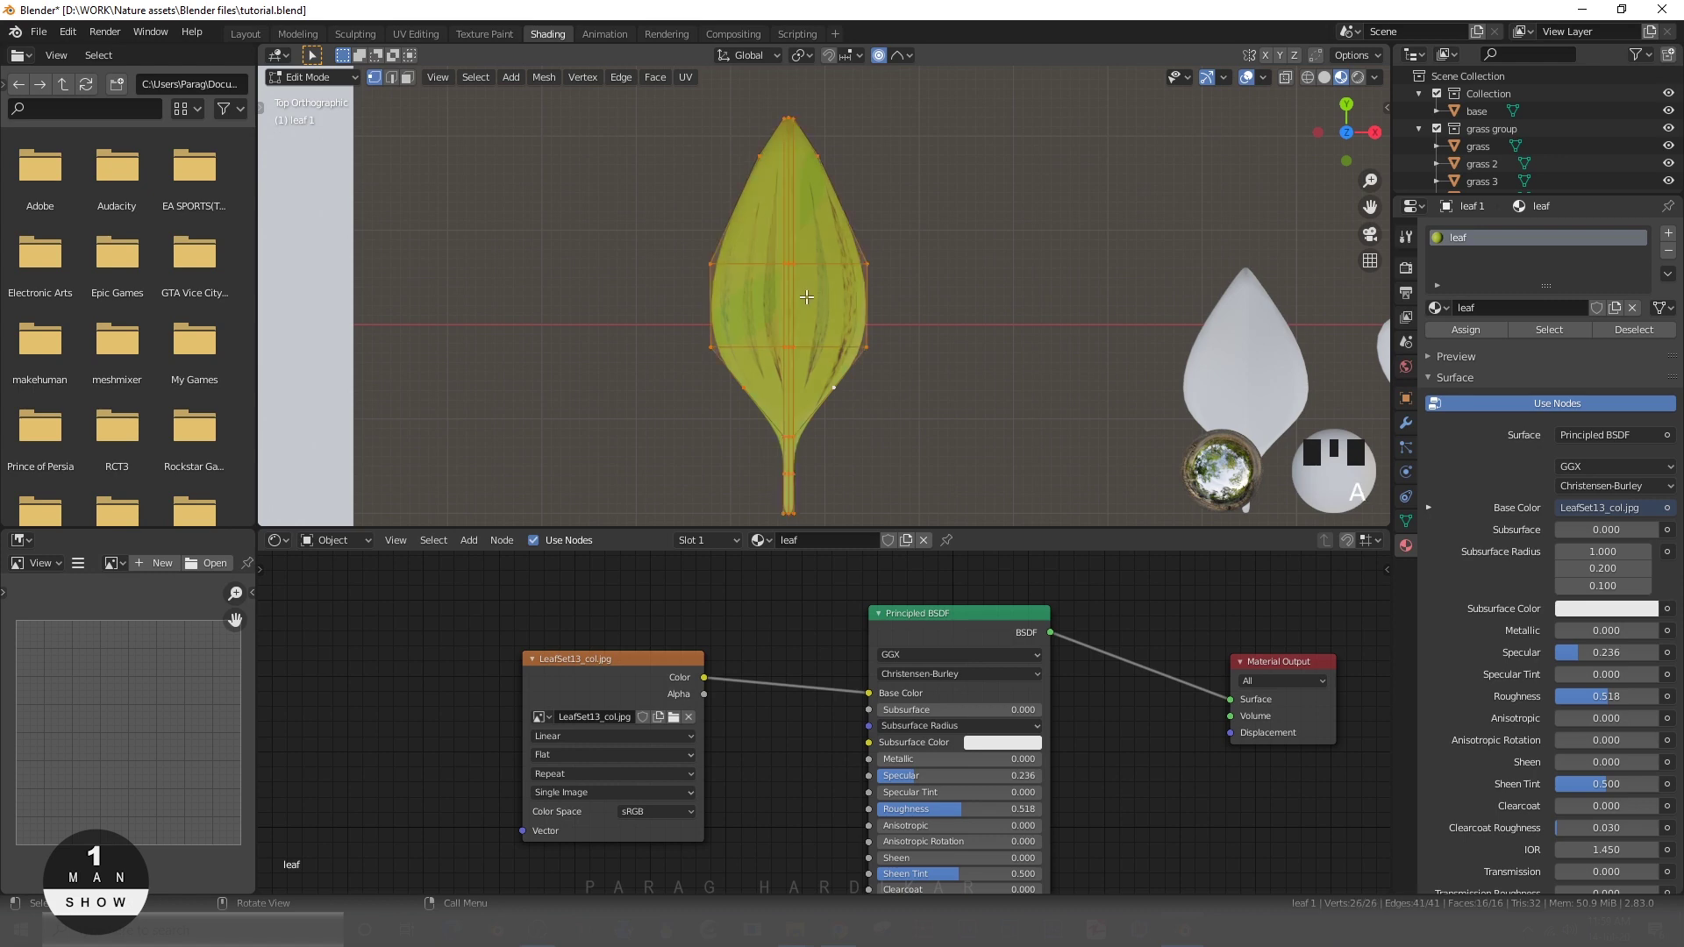
key("u")
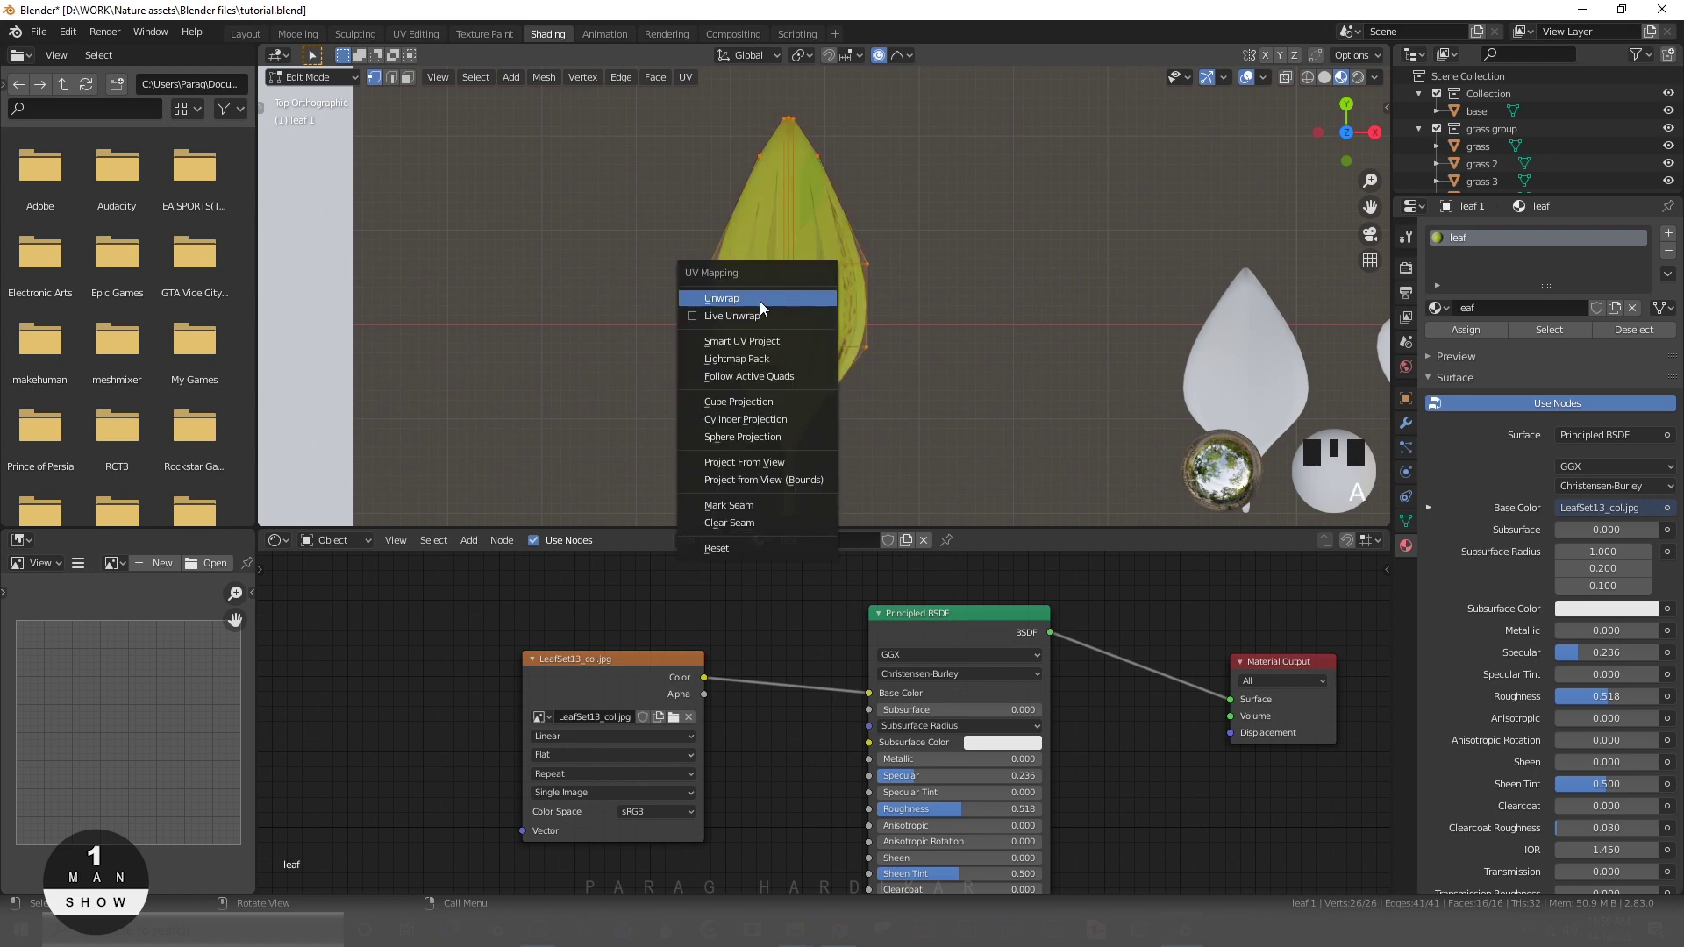
left_click(743, 461)
key("u")
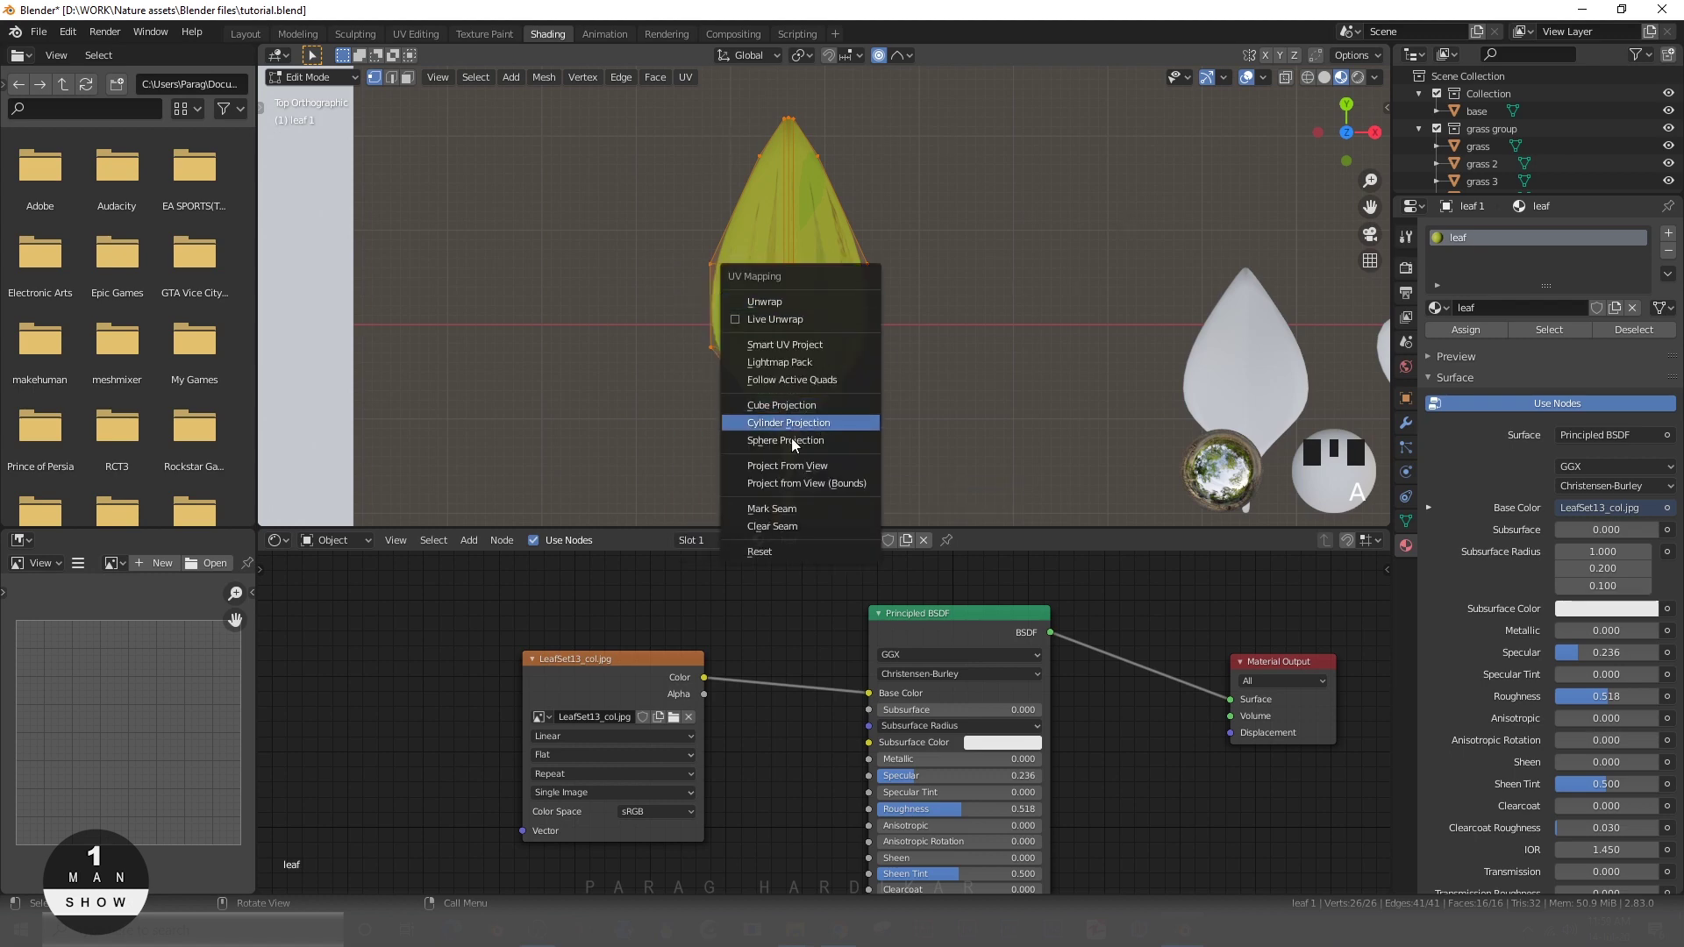
left_click(779, 463)
key("Tab")
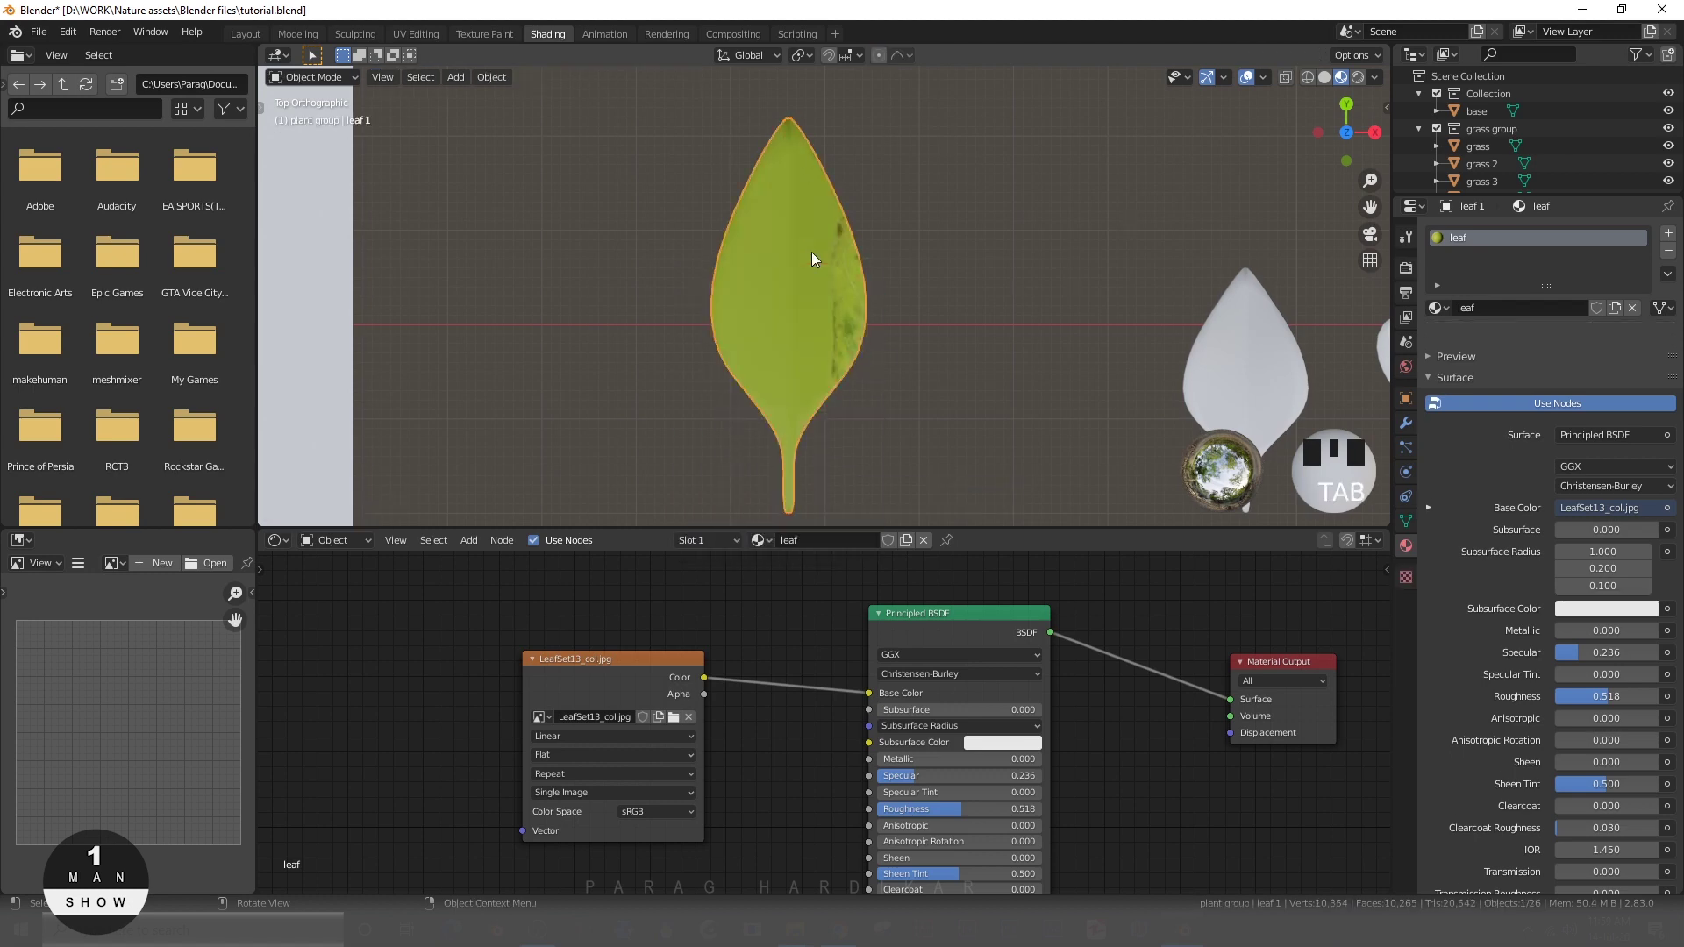
- Frame leaf 1 in top view in the UV Editing workspace and display it with Material Preview shading
left_click(768, 314)
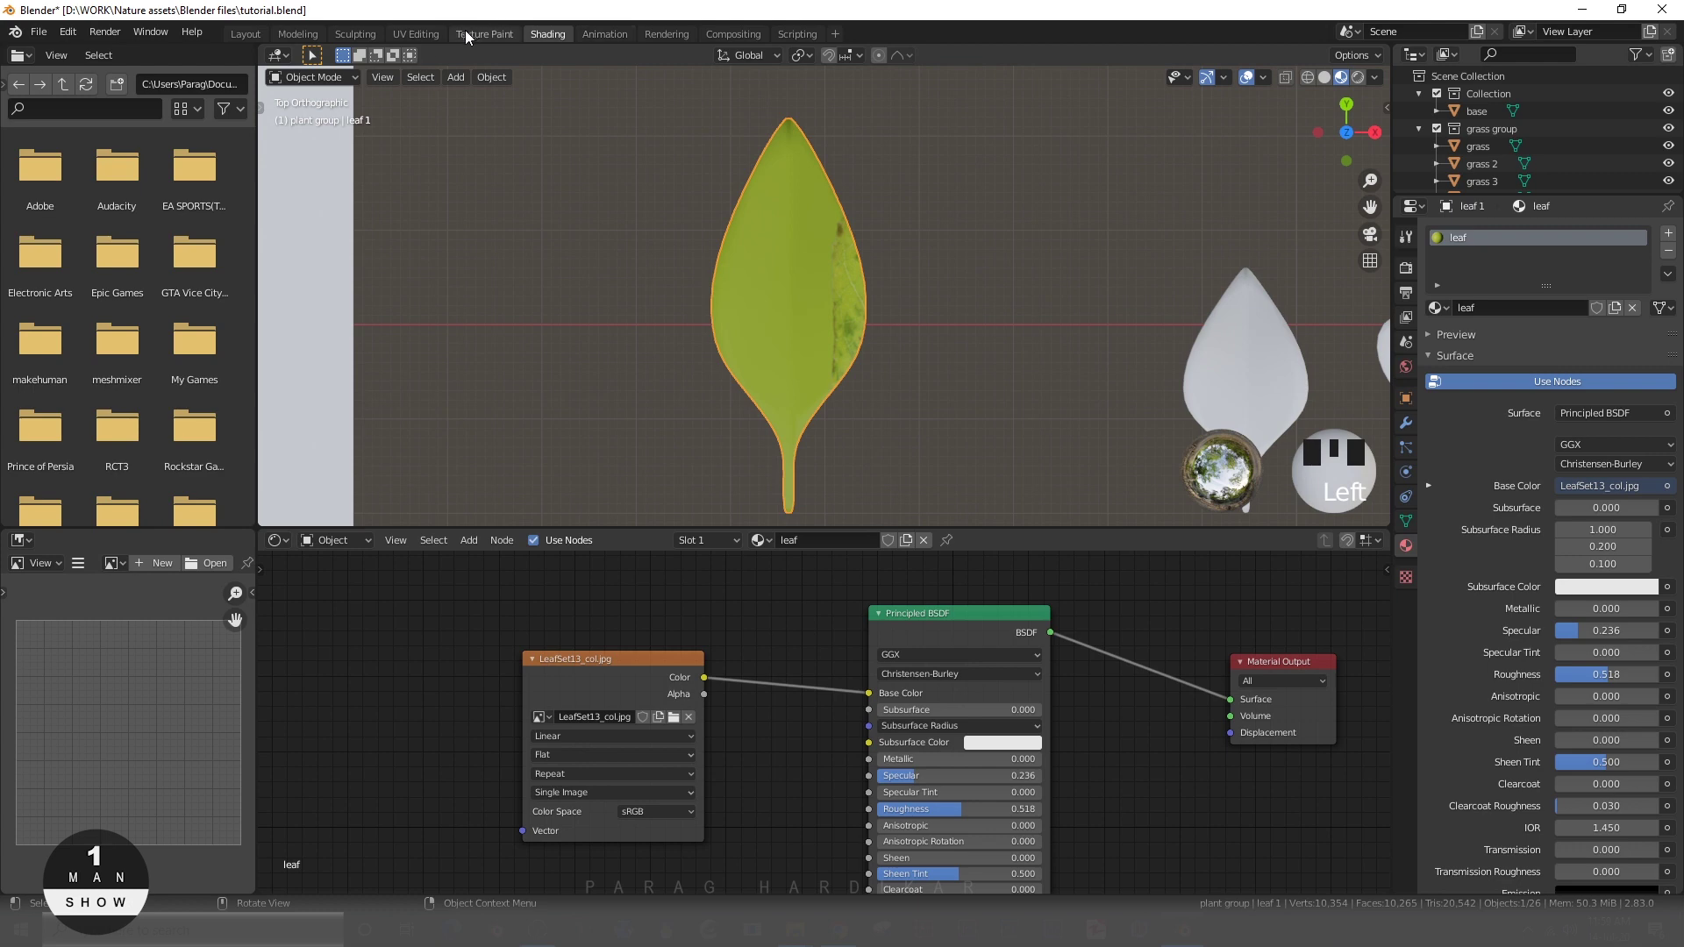
left_click(808, 295)
left_click(415, 34)
scroll(1029, 439, "down", 9)
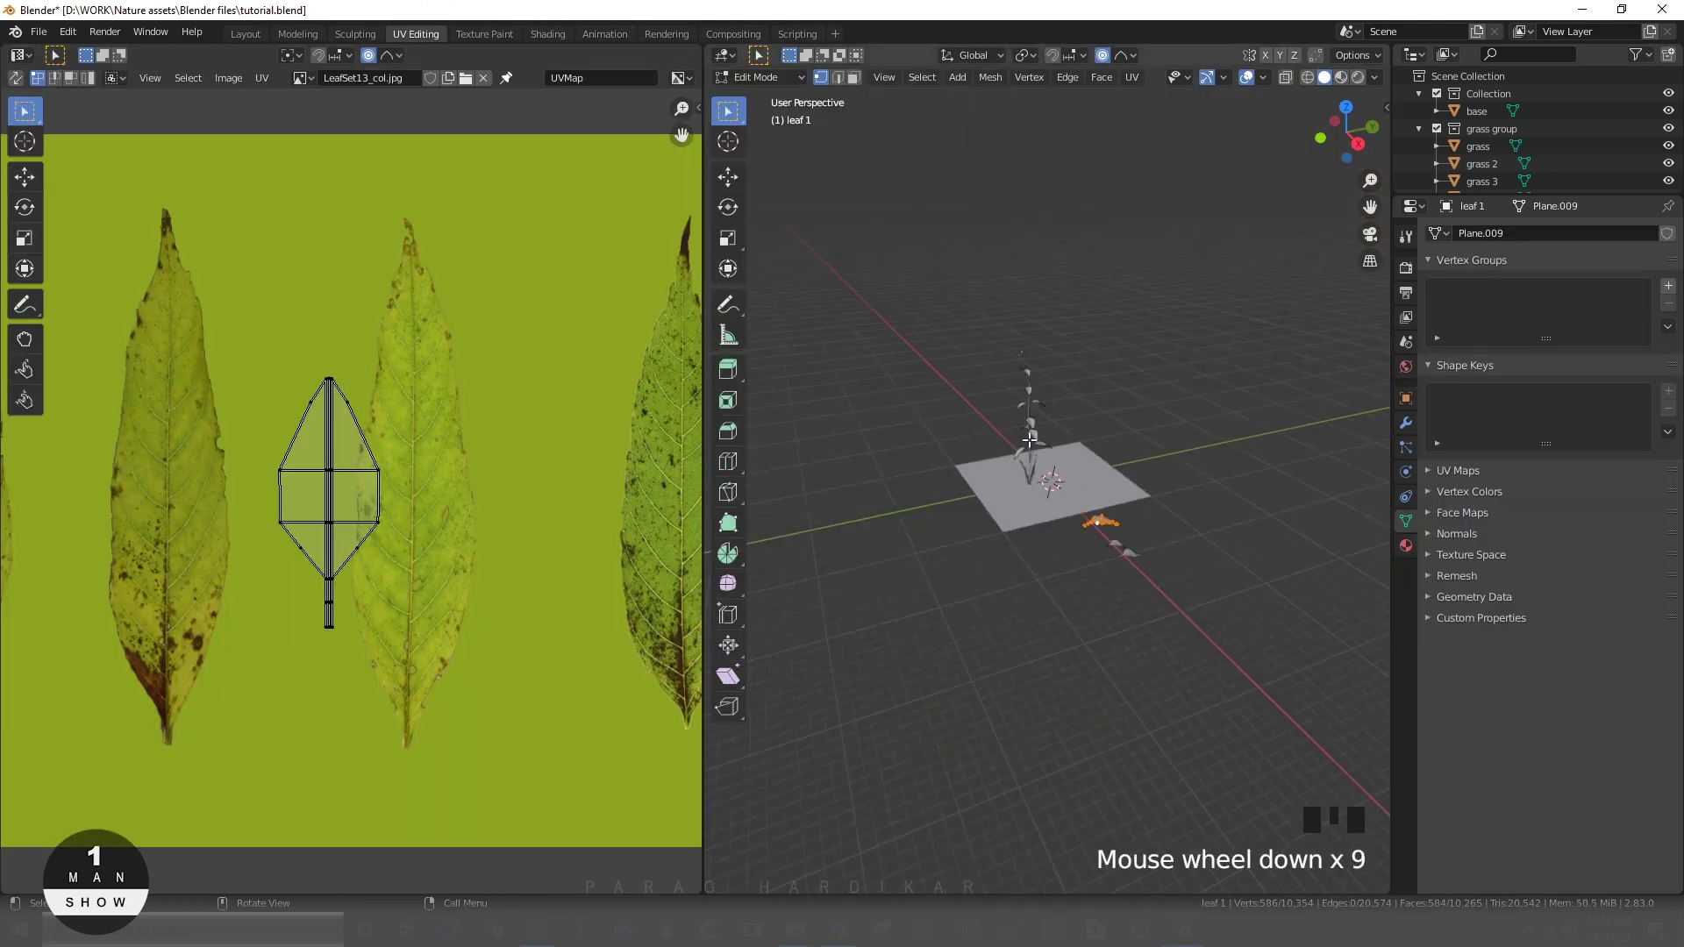
key("KP_7")
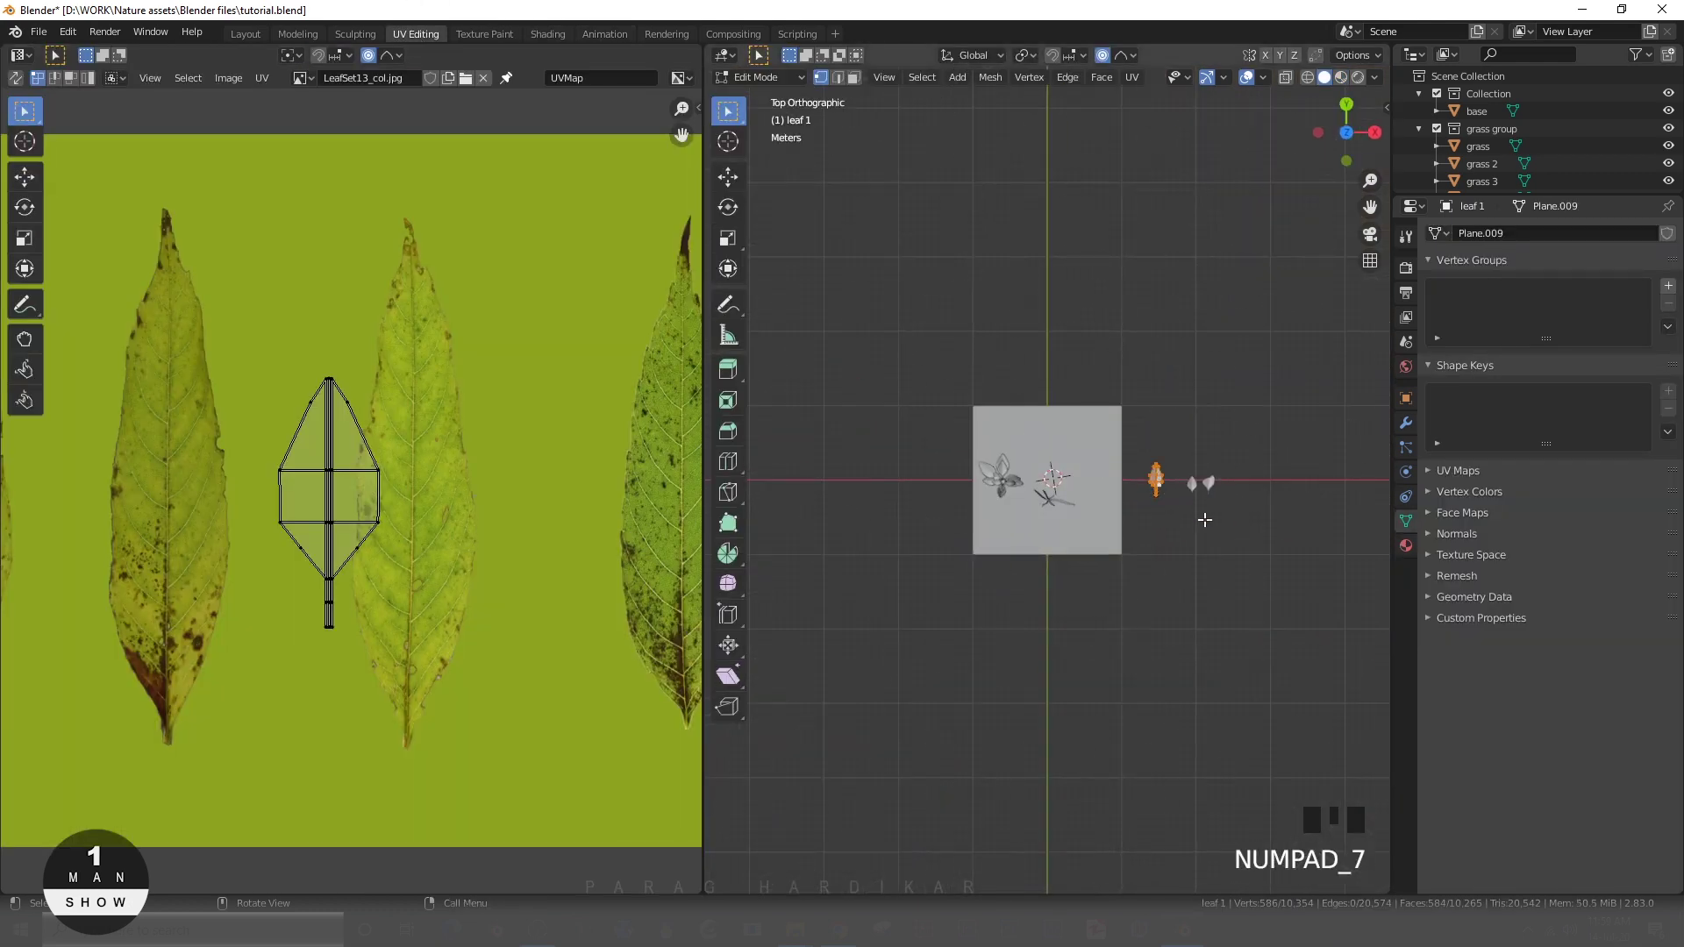
key("grave")
left_click(1287, 582)
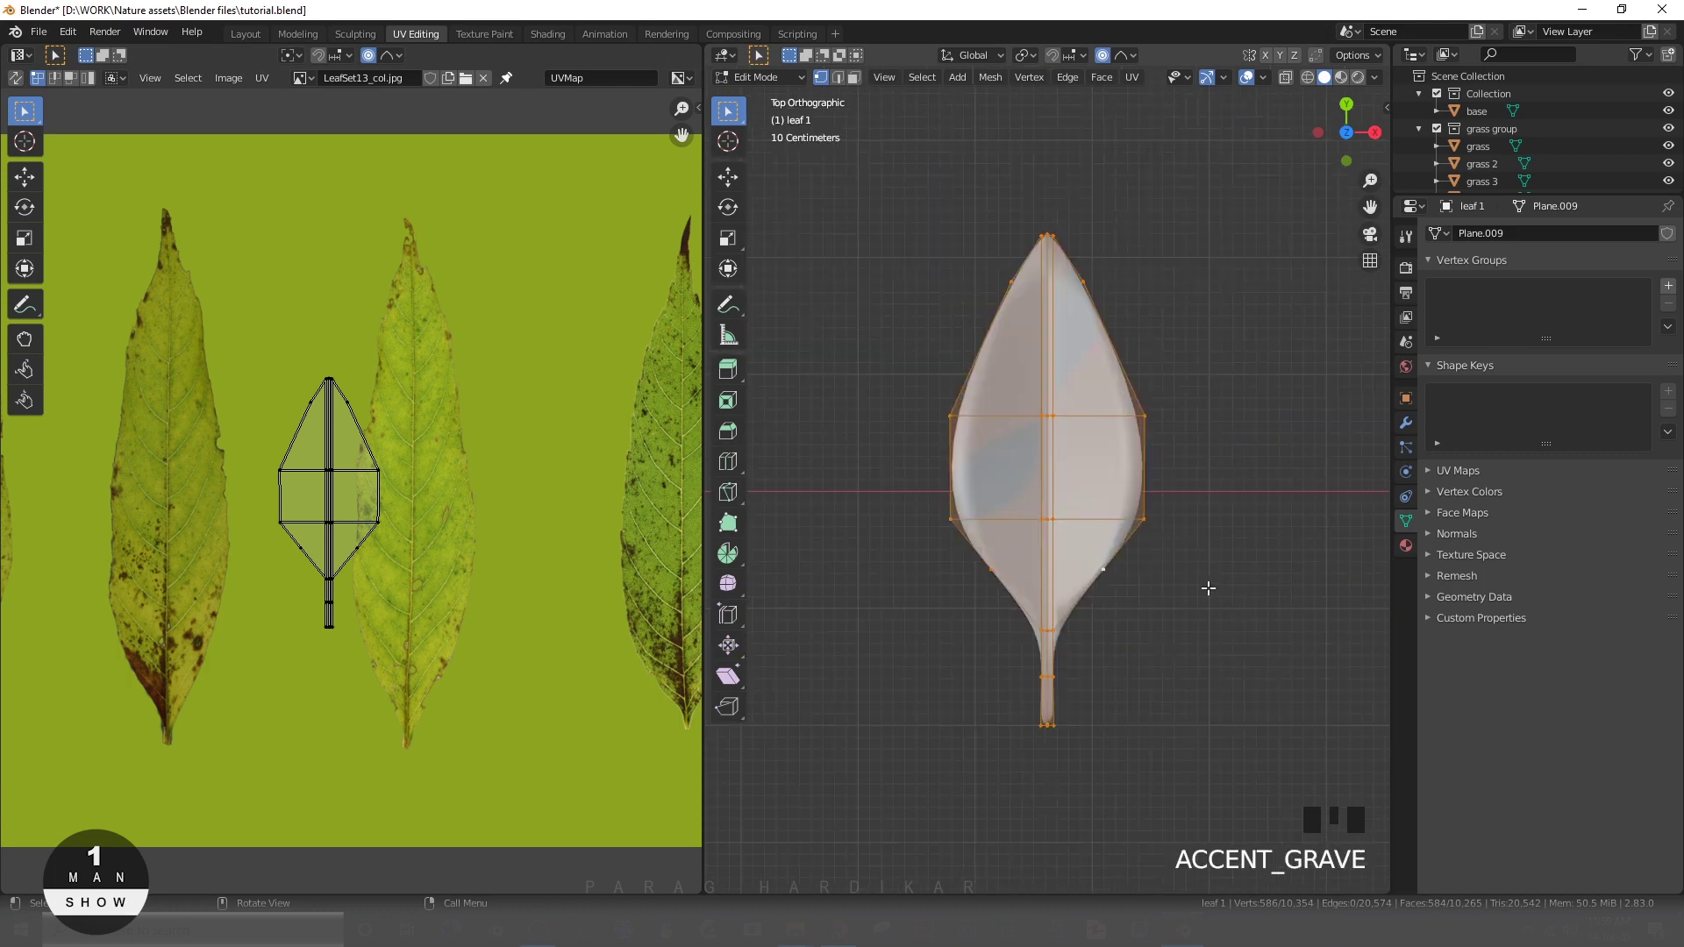
key("z")
left_click(1224, 691)
scroll(1218, 669, "up", 1)
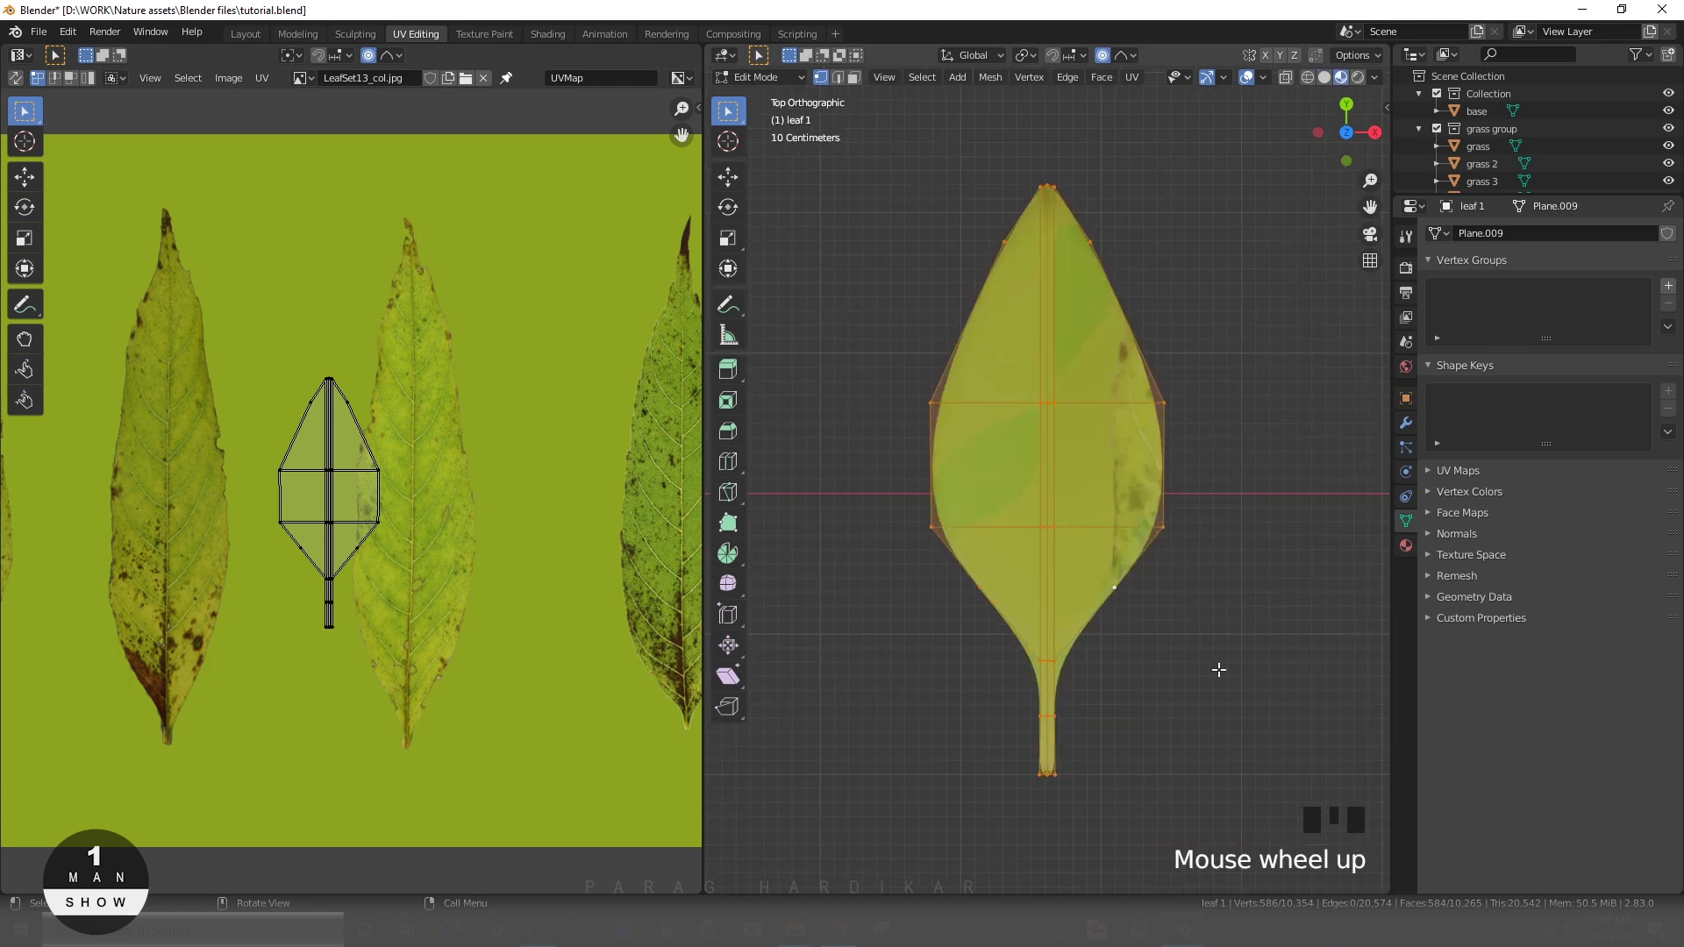
scroll(1207, 548, "up", 1)
scroll(1206, 548, "down", 1)
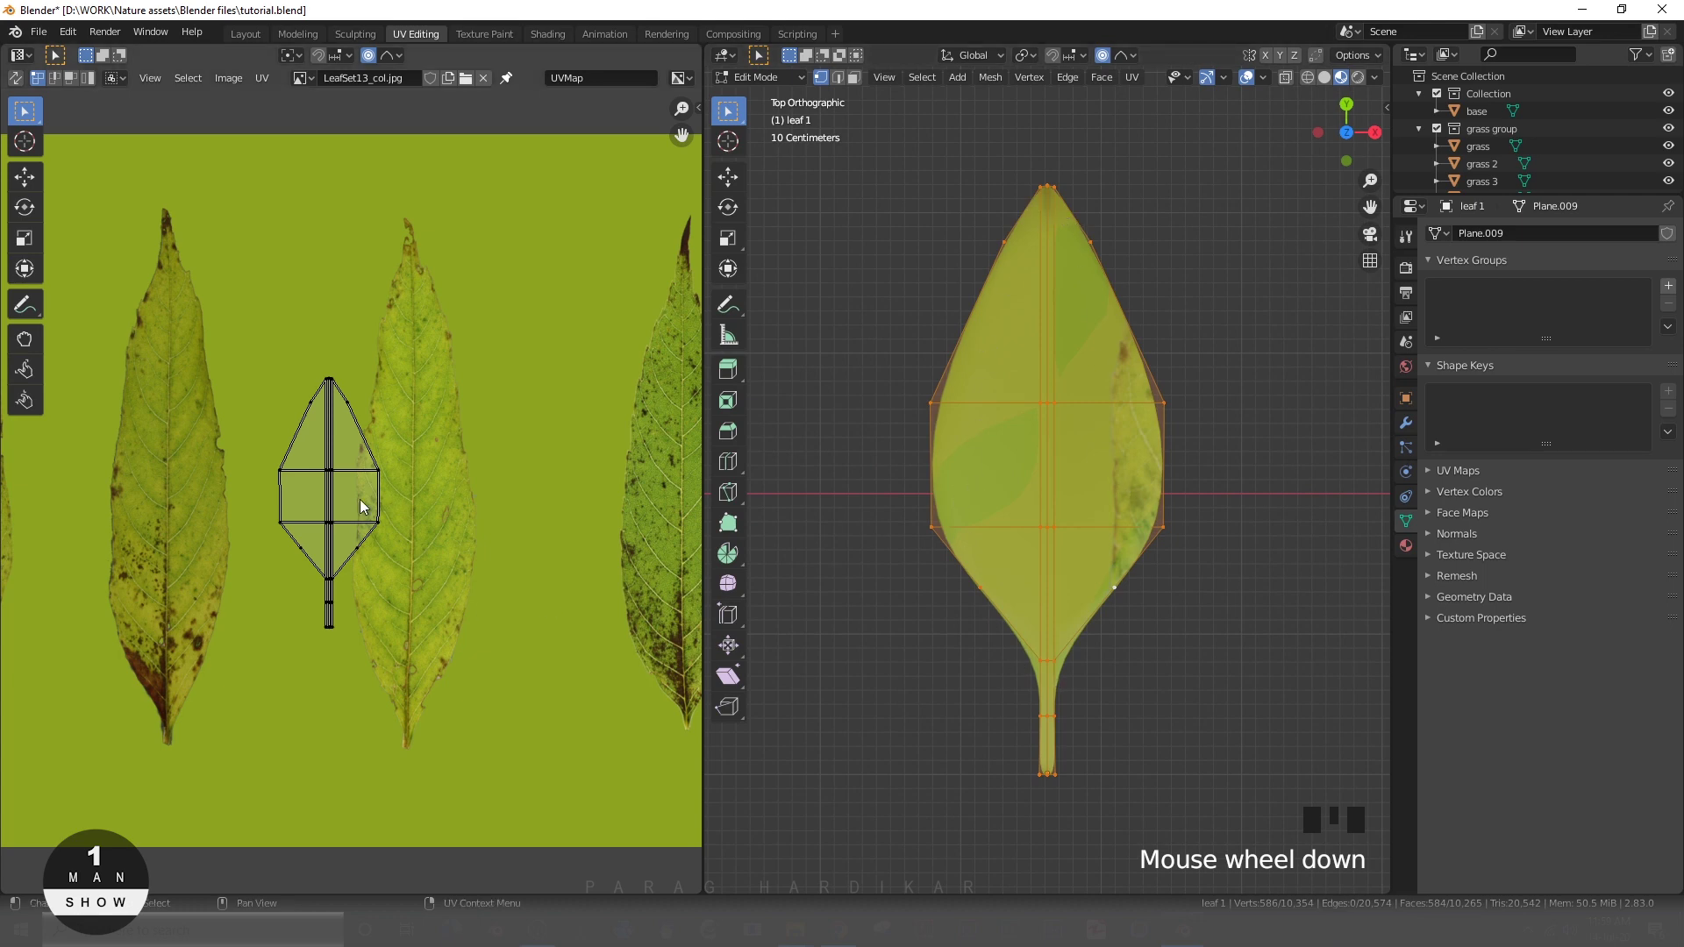
- Select the whole leaf mesh and, without proportional editing, move its UV layout onto the image's third leaf, the one with the brown base
scroll(432, 457, "down", 2)
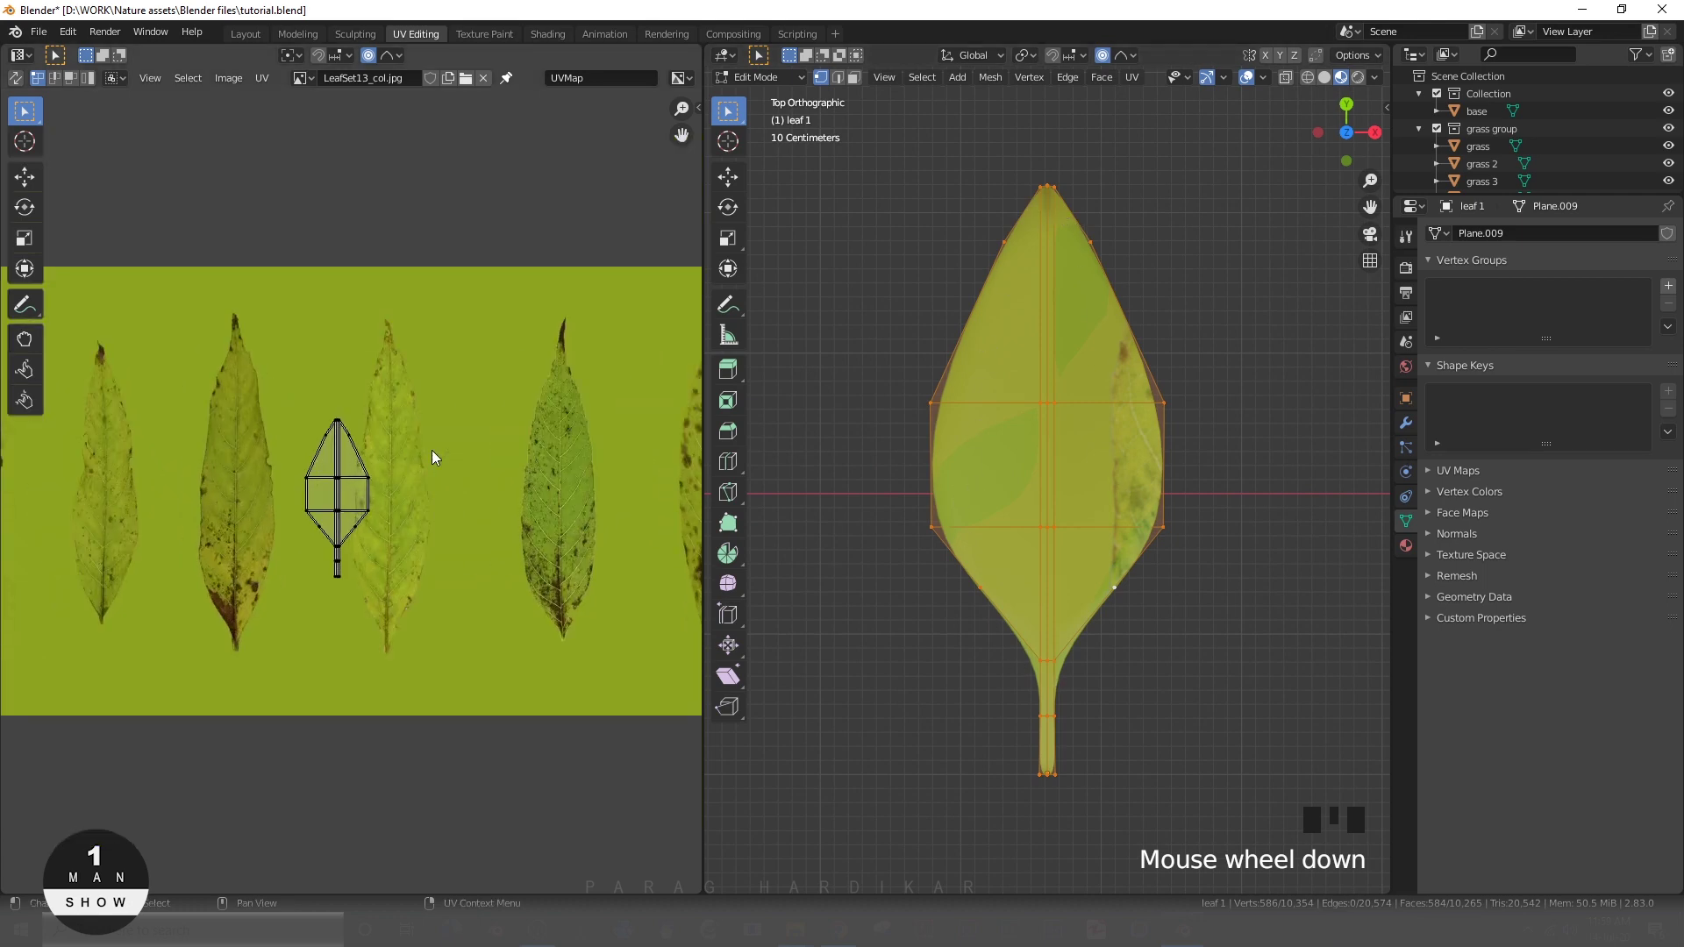
scroll(432, 449, "down", 6)
scroll(433, 375, "up", 5)
scroll(401, 550, "up", 3)
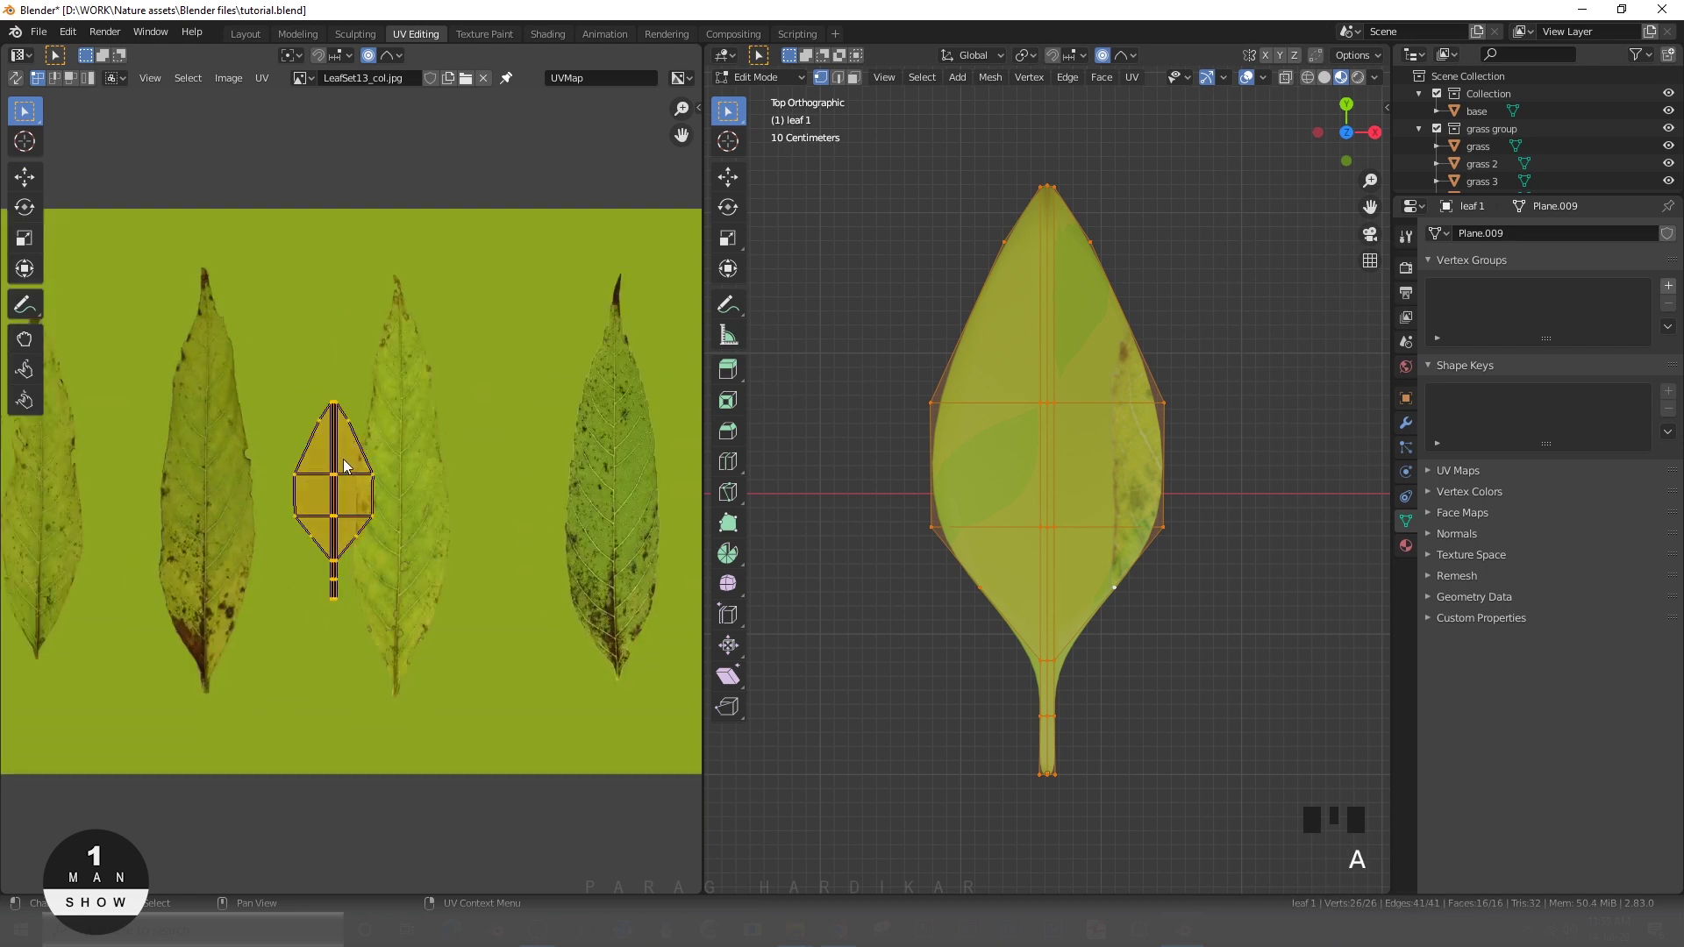
key("alt+a")
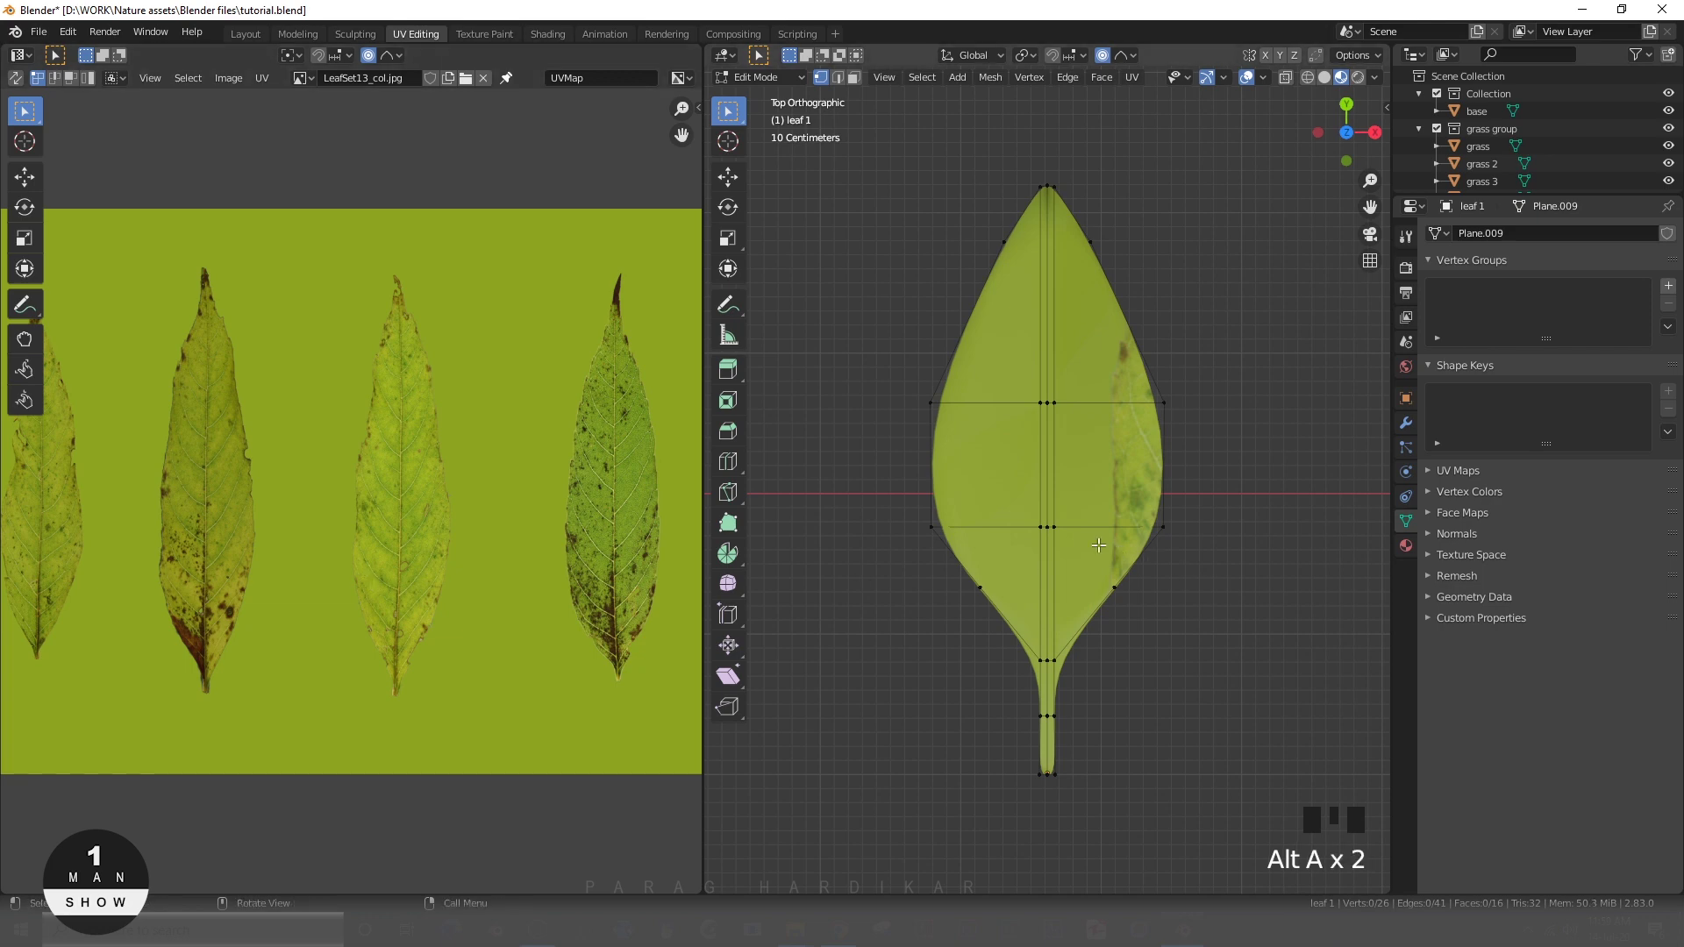
key("a")
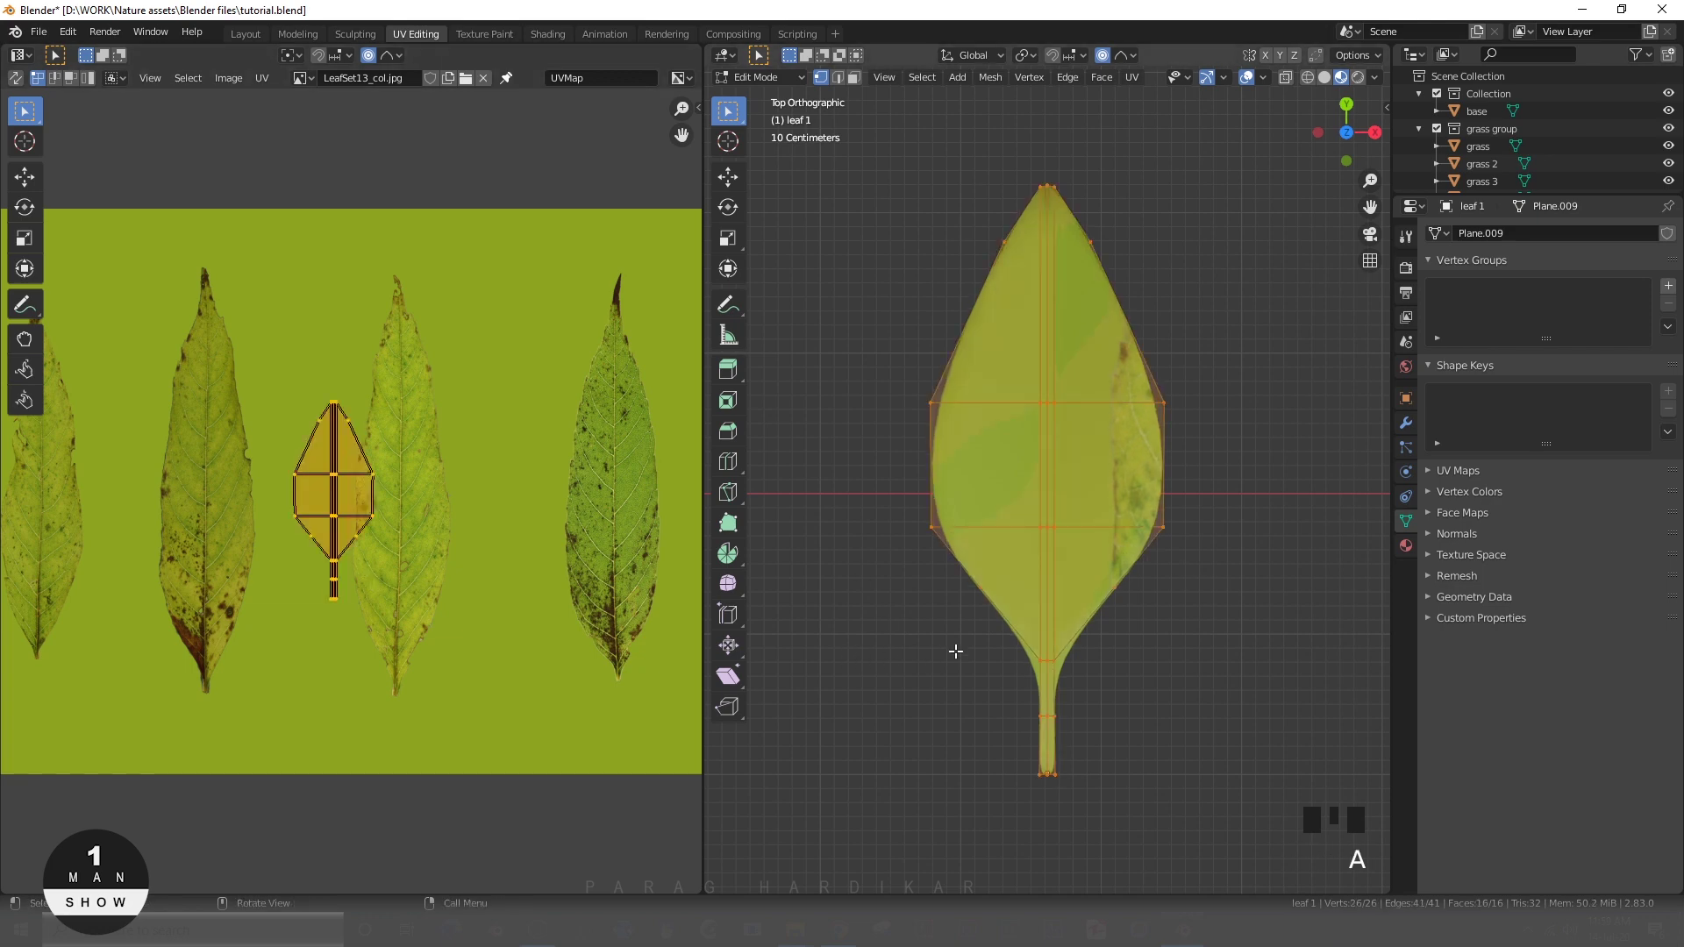
left_click(361, 492)
key("g")
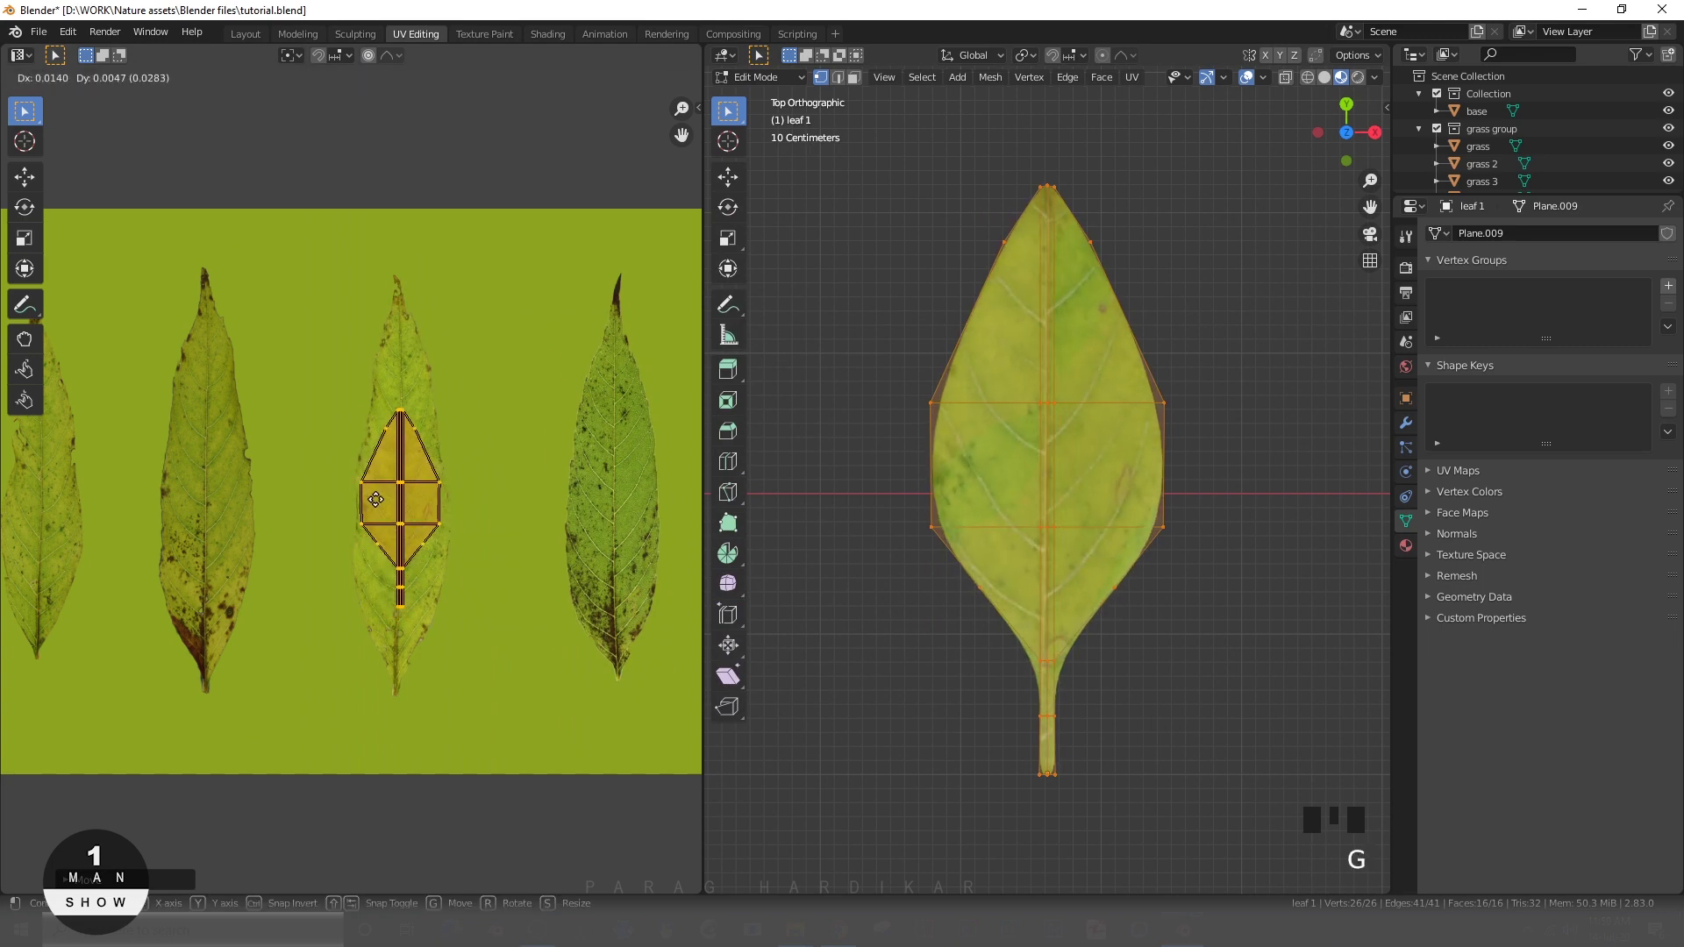
left_click(181, 499)
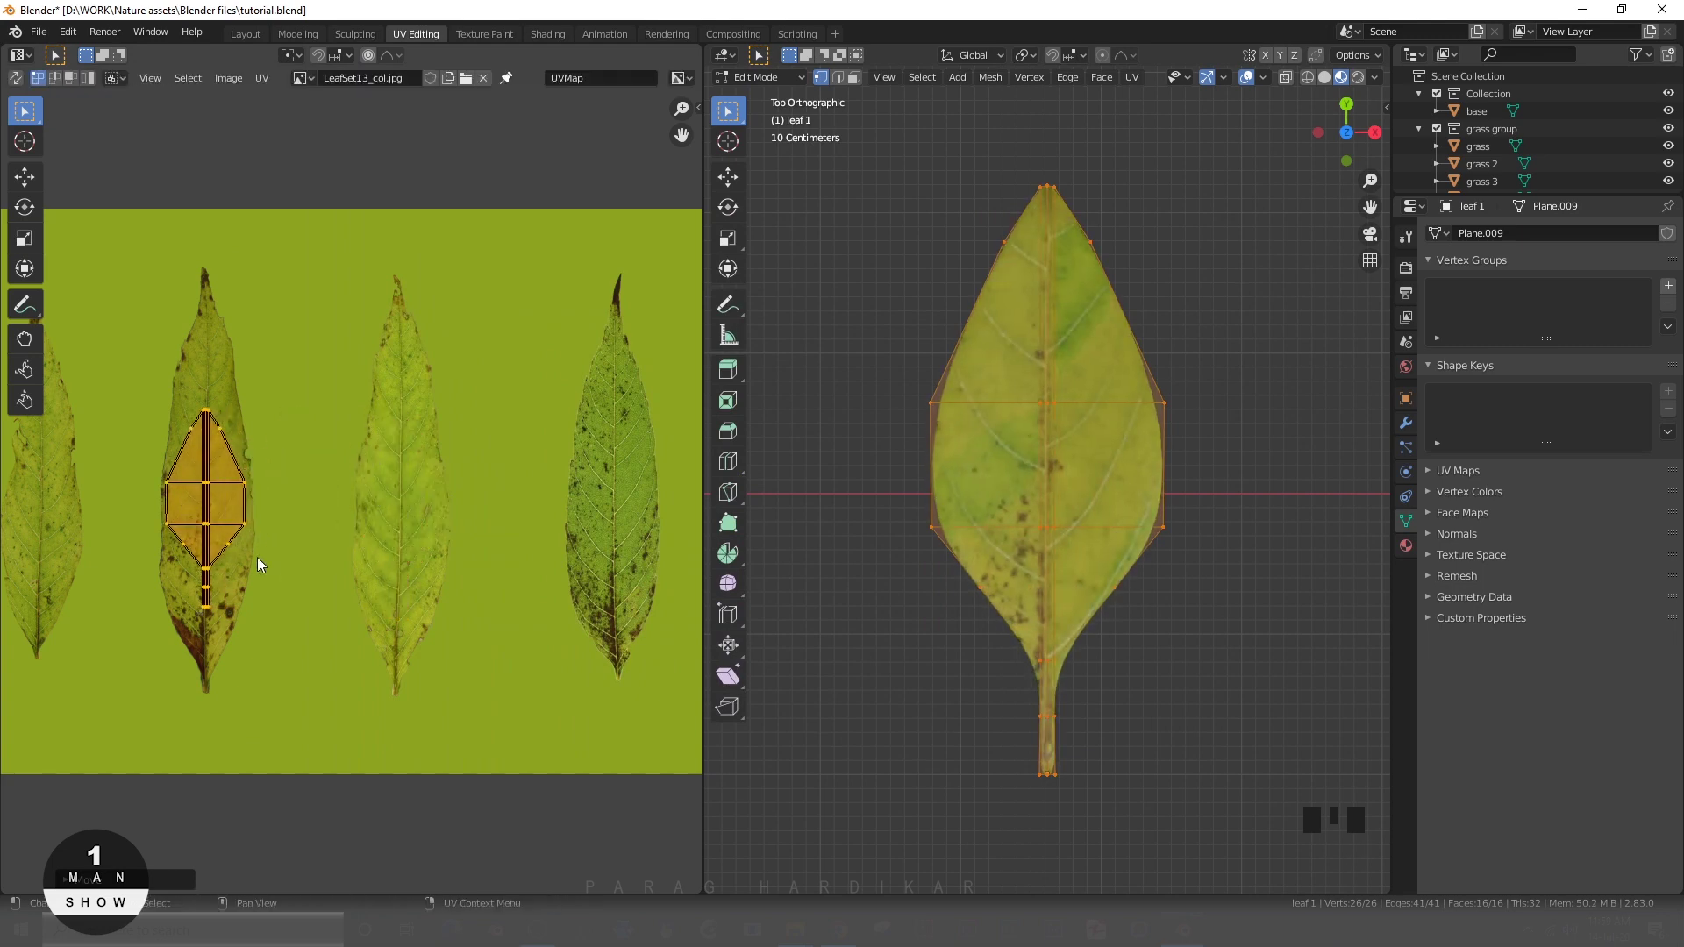
- Nudge the entire UV layout slightly lower along the pictured leaf's central vein
middle_click_drag(259, 556, 470, 540)
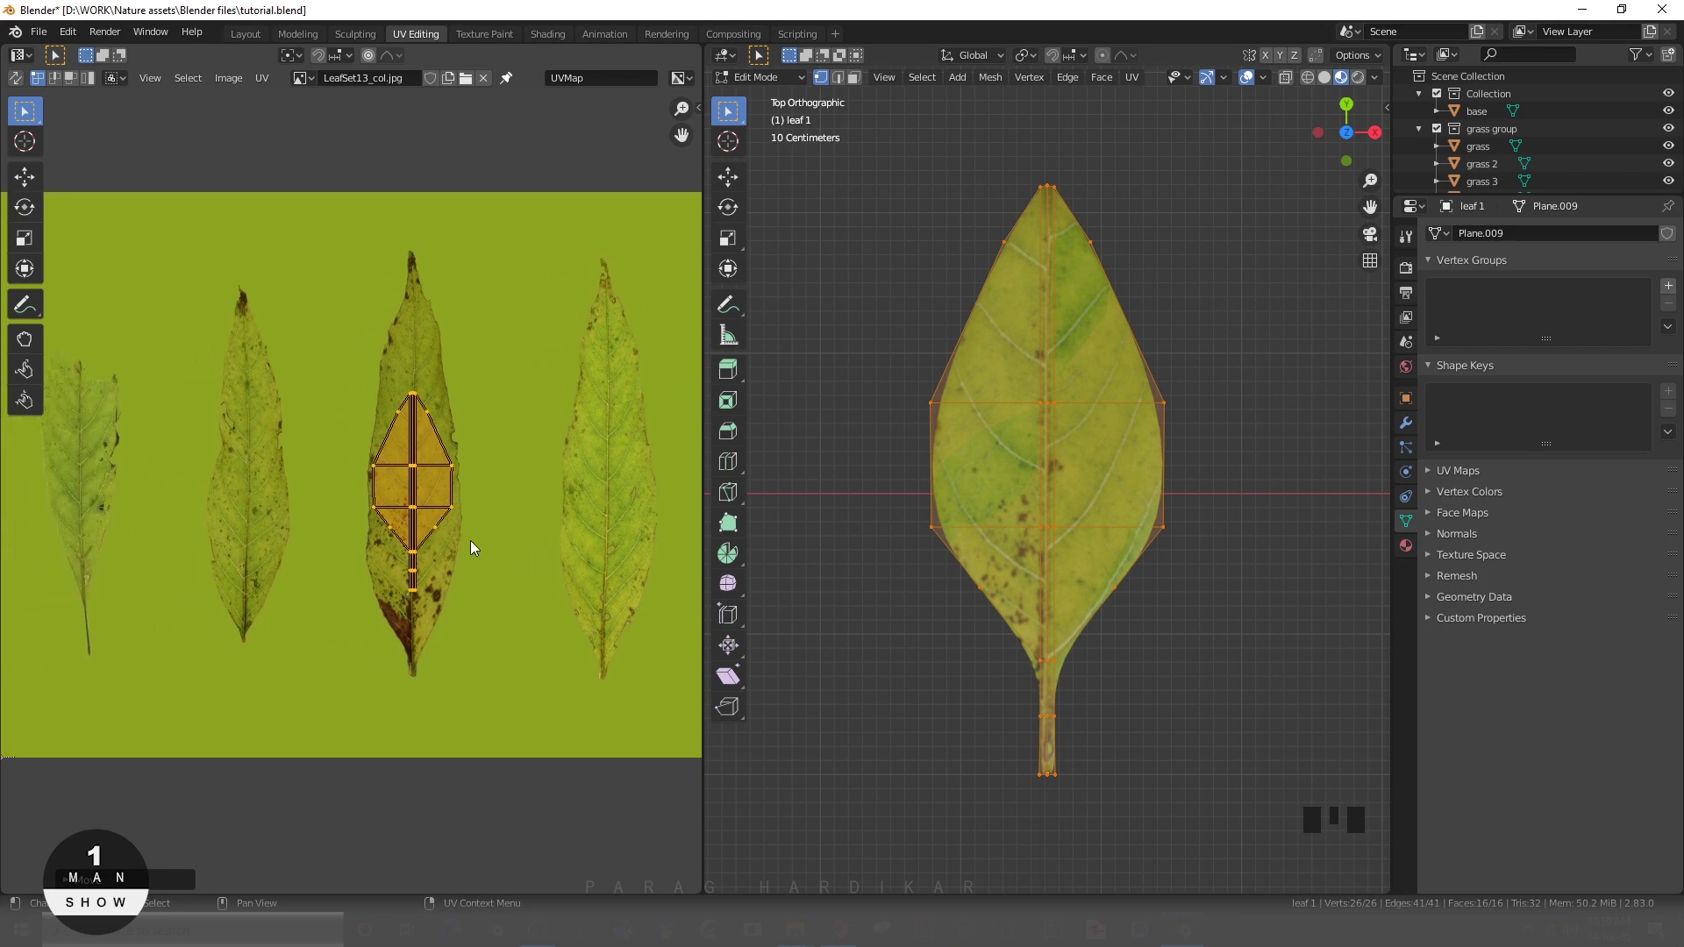
scroll(474, 537, "up", 2)
scroll(491, 529, "down", 1)
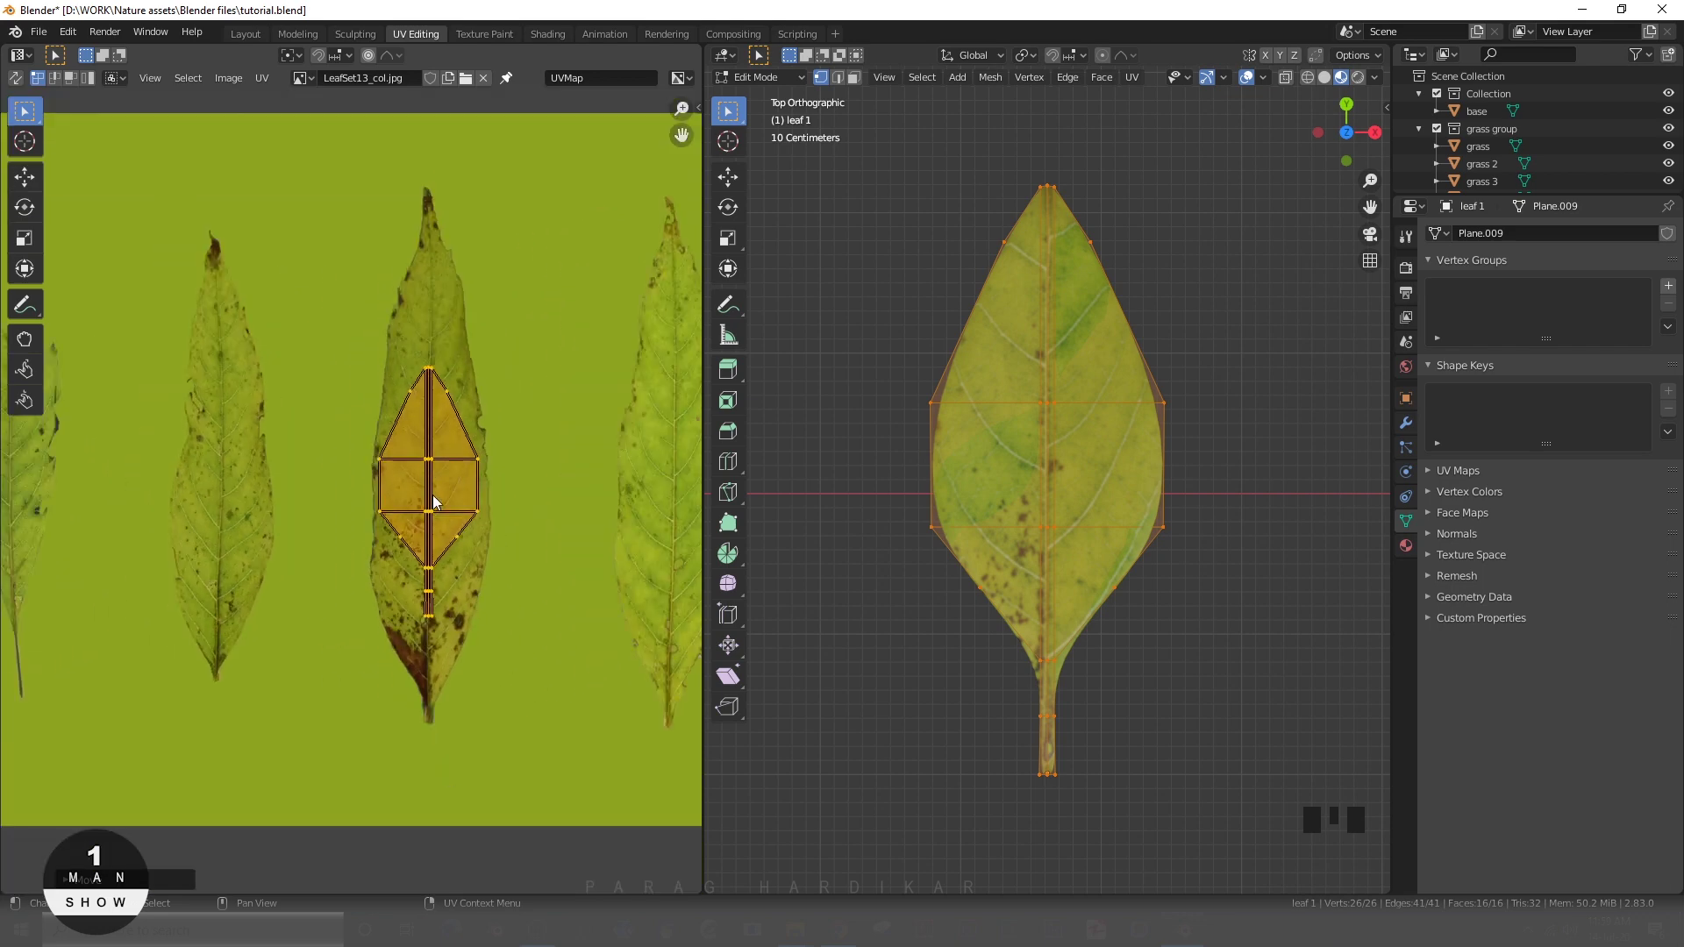
key("g")
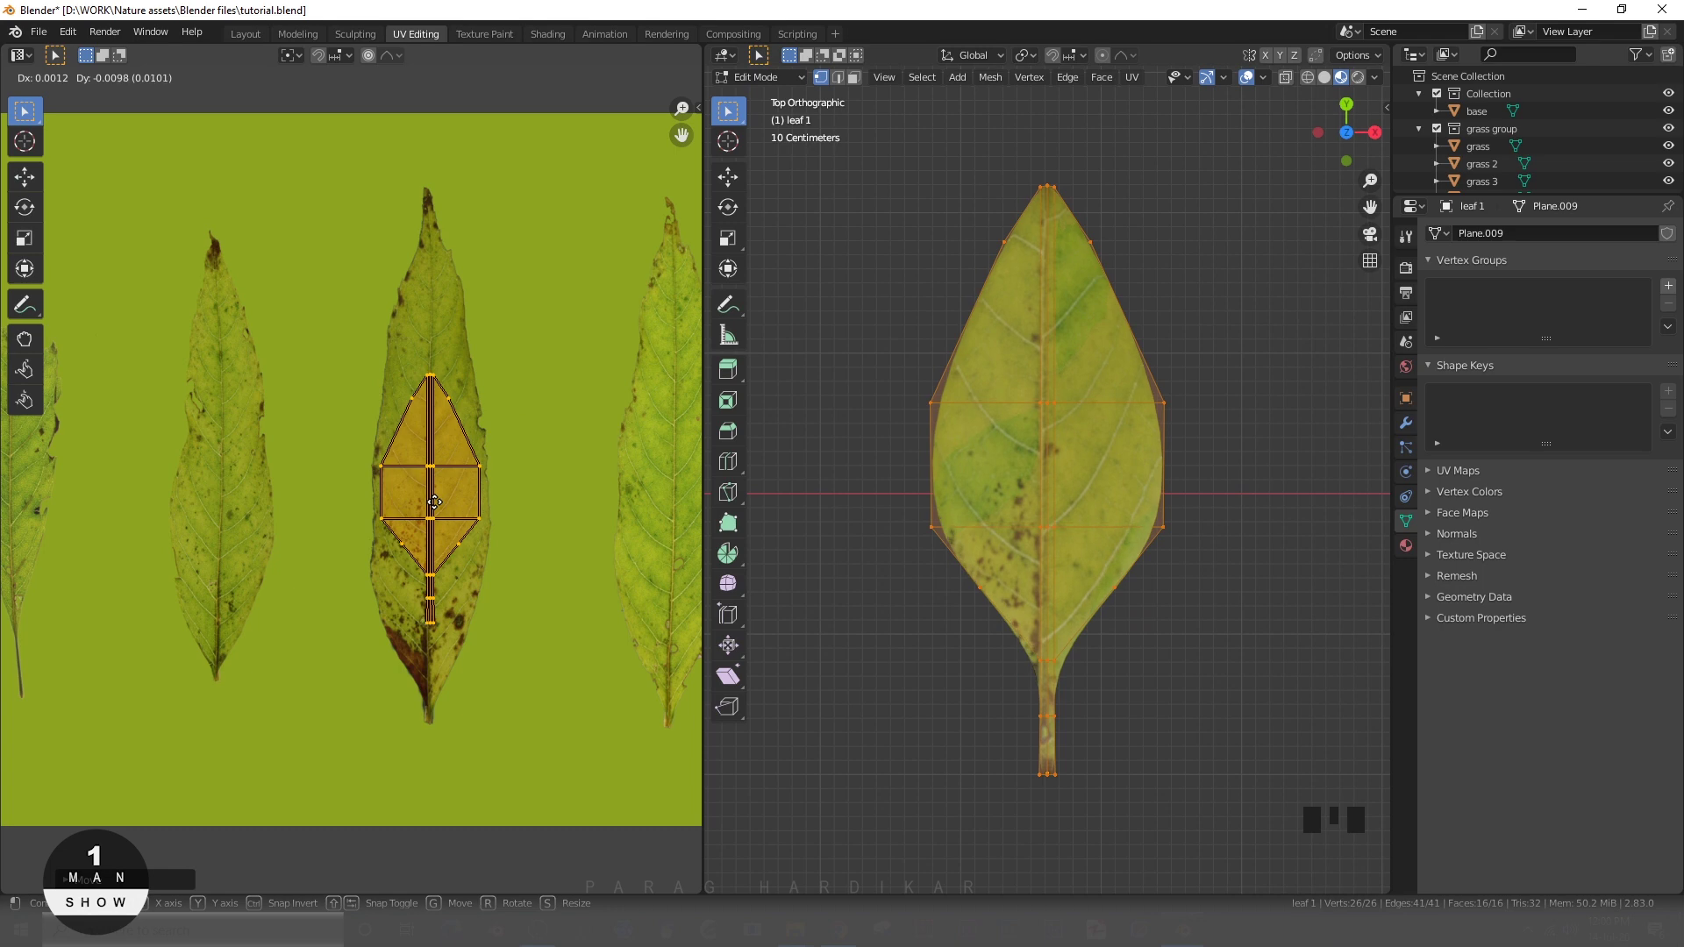
left_click(436, 510)
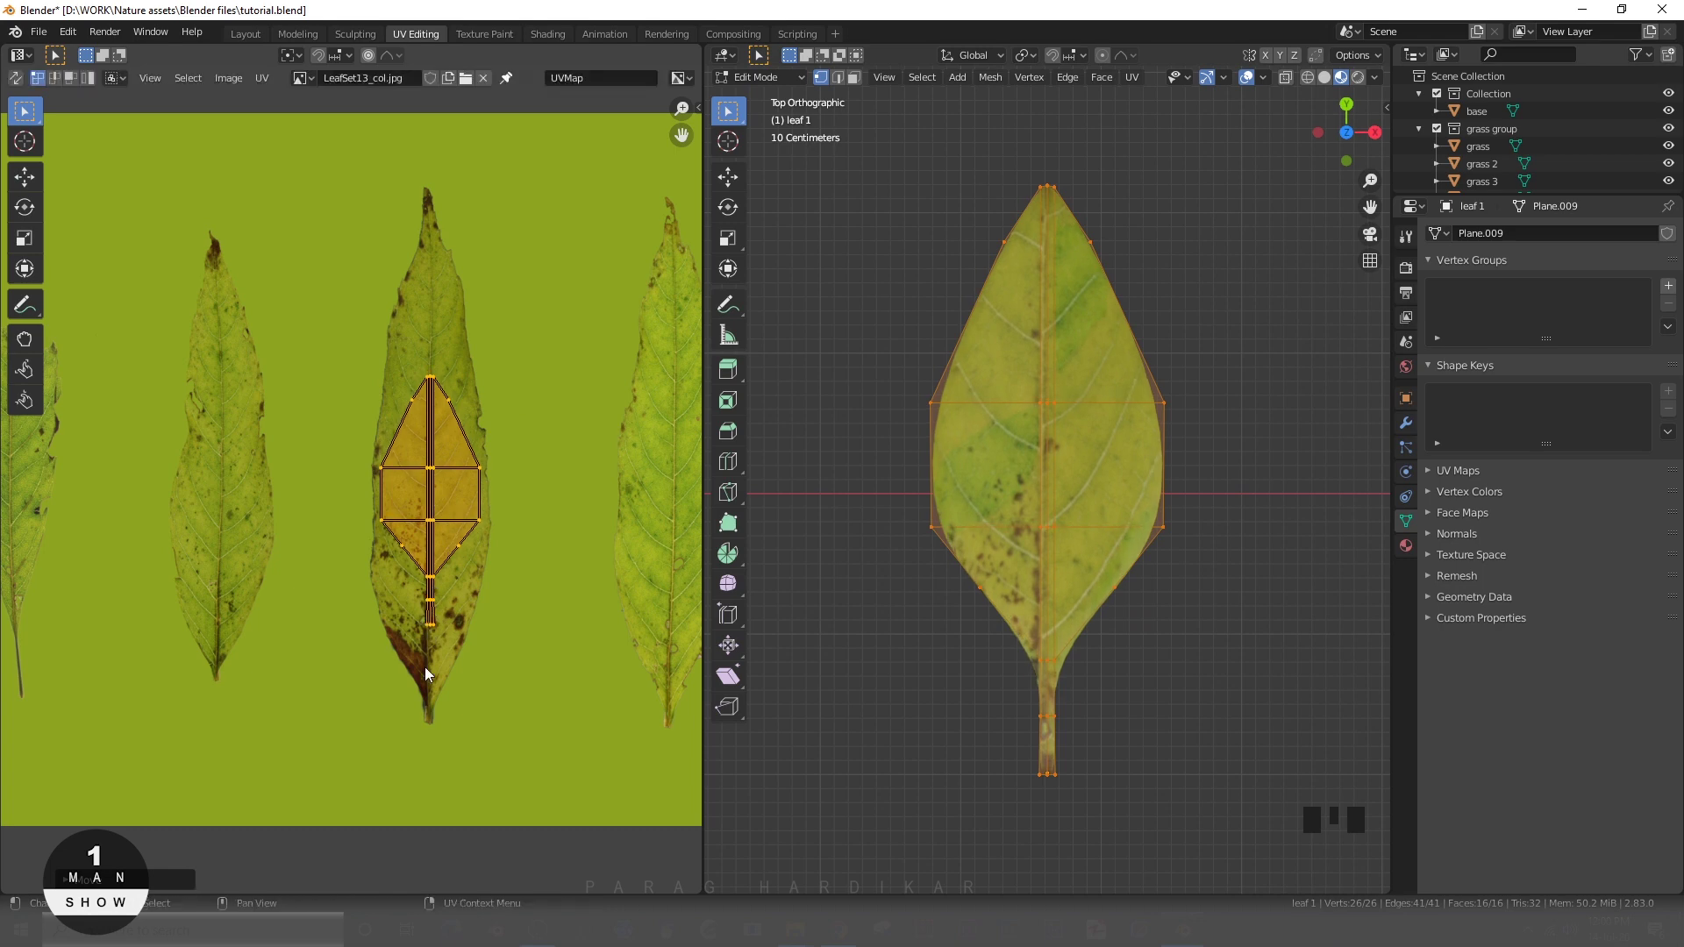
- Enable proportional editing in the UV editor and pull the stem-end UV vertices down to the base of the pictured leaf
middle_click_drag(472, 621, 463, 600)
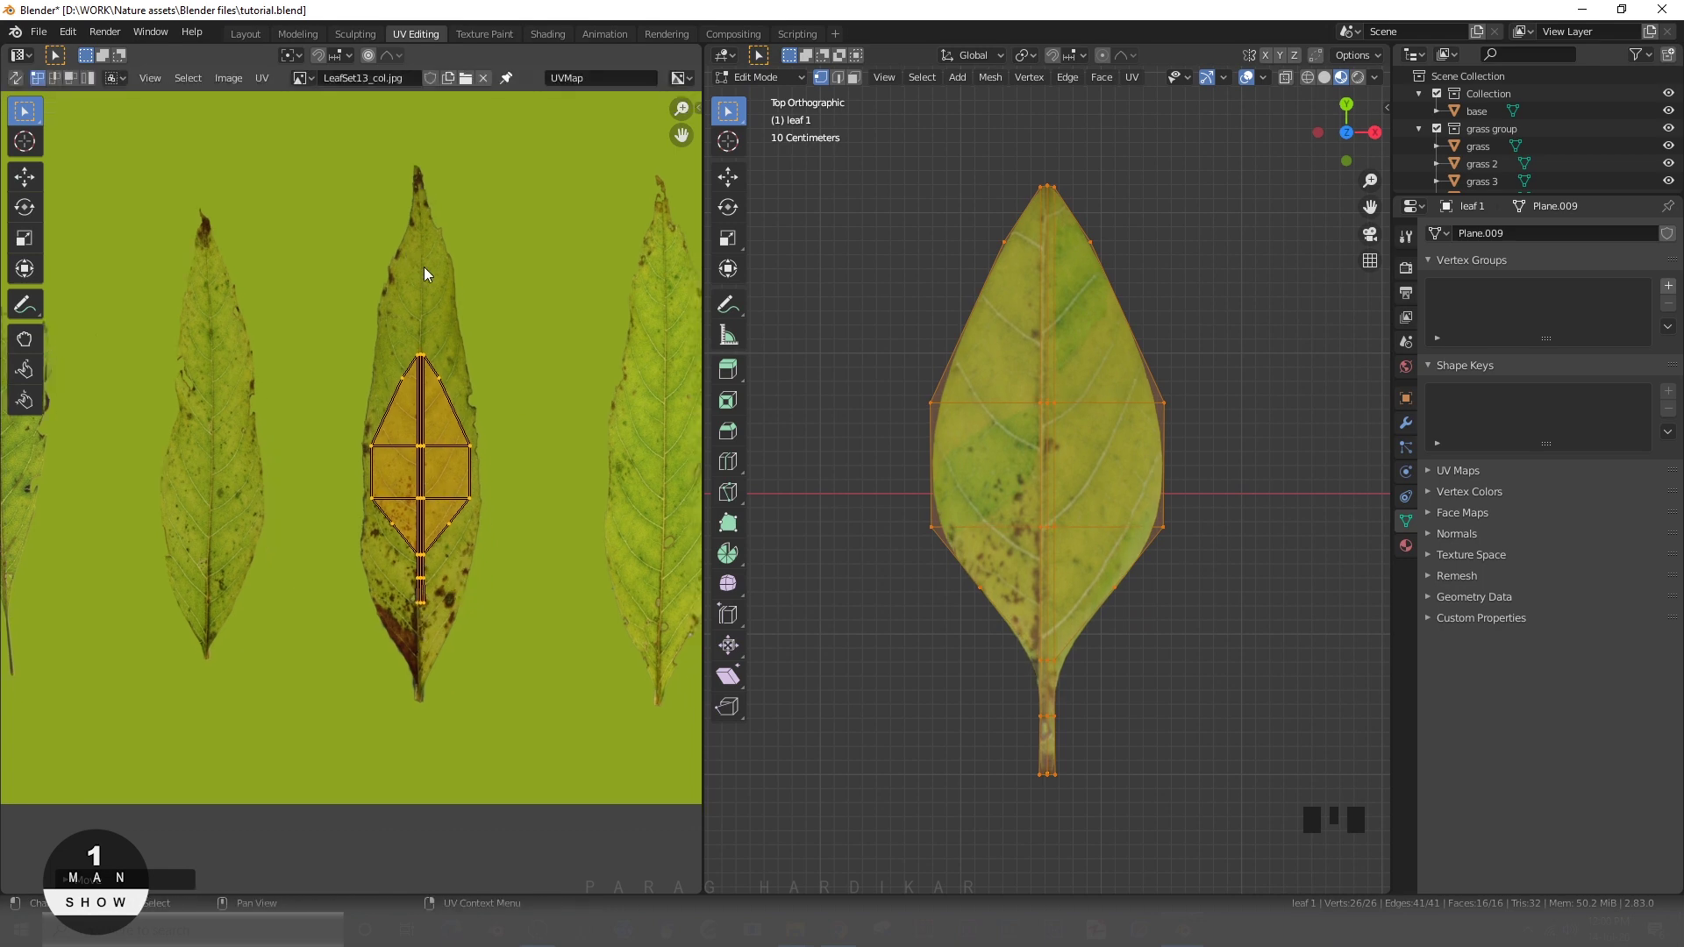
left_click(368, 55)
left_click(399, 56)
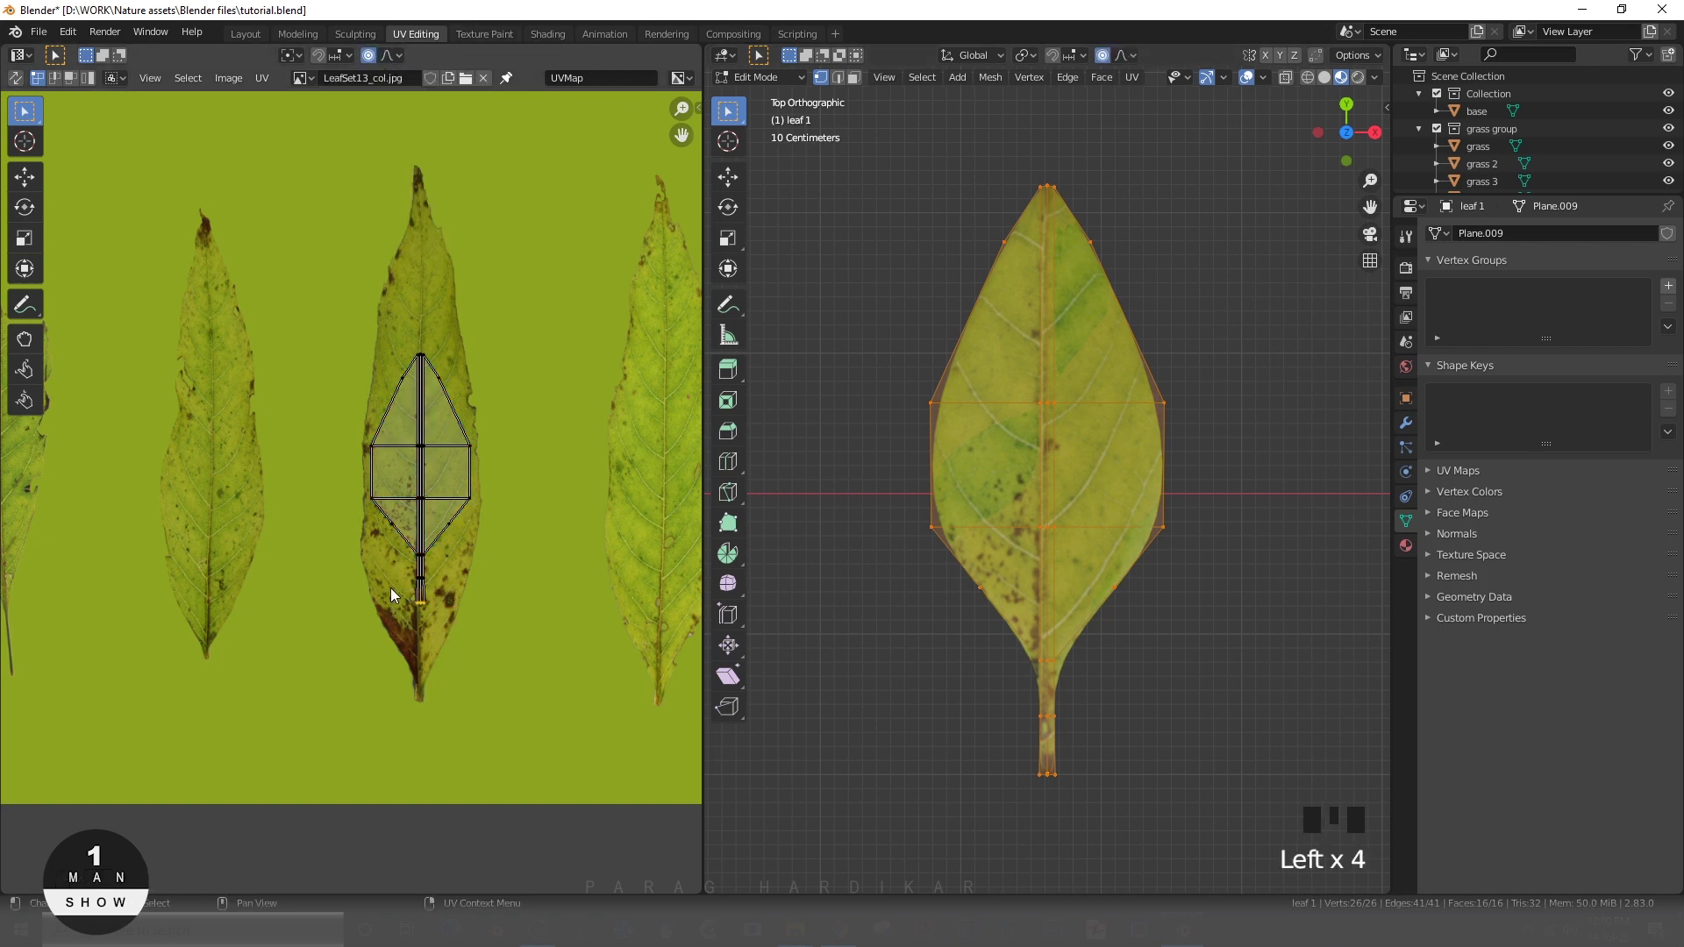
scroll(423, 590, "up", 18)
left_click_drag(424, 540, 424, 638)
left_click_drag(403, 607, 438, 636)
left_click_drag(421, 560, 421, 607)
scroll(421, 607, "up", 4)
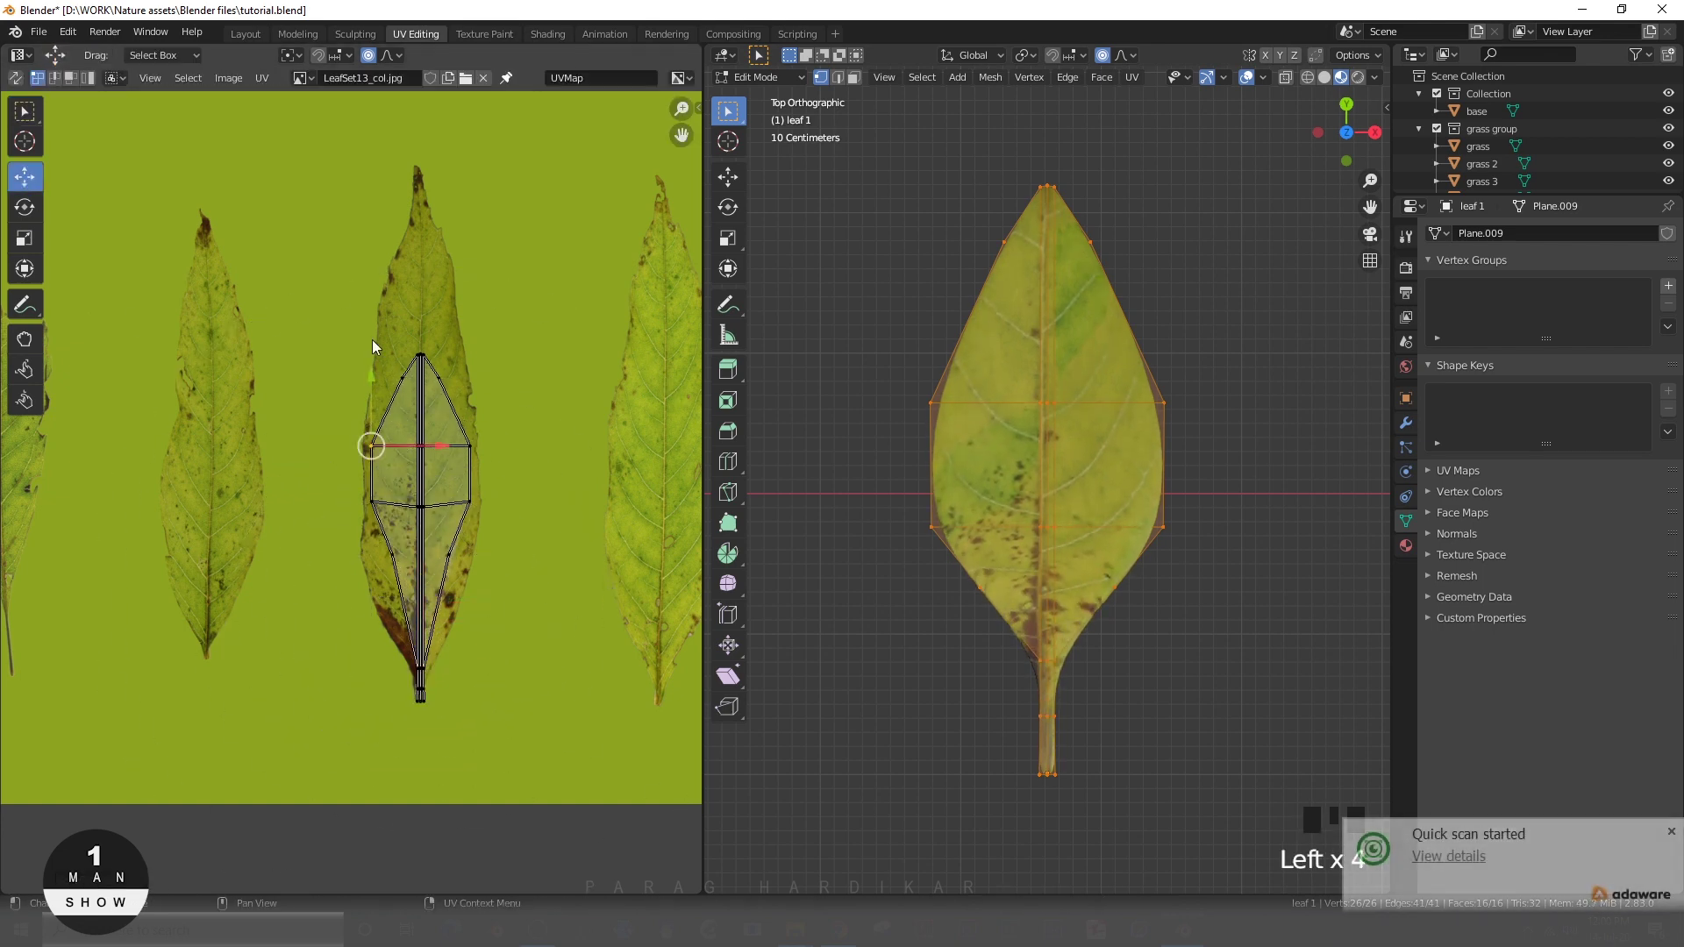
- Pull the tip-end UV vertices up to the pictured leaf's tip, with proportional editing resized to spread the move along the layout
left_click_drag(372, 339, 458, 371)
left_click_drag(420, 271, 421, 114)
scroll(420, 105, "up", 1)
scroll(420, 106, "down", 12)
scroll(420, 107, "up", 1)
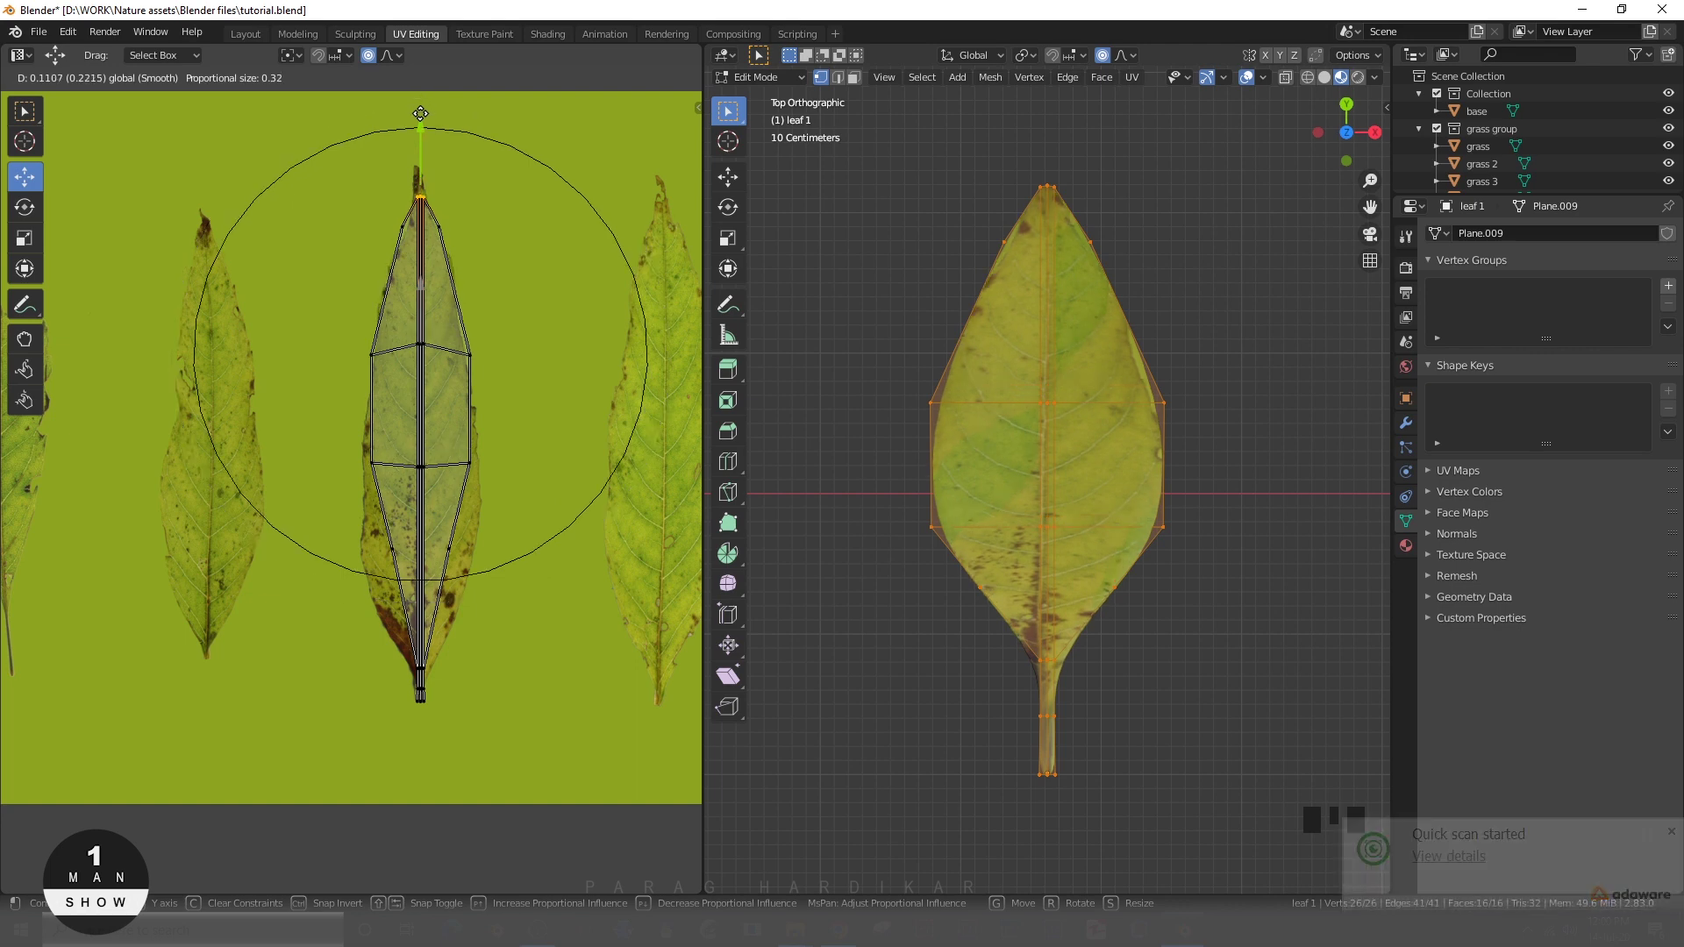
- Move the side UV vertices of the leaf's lower and middle rows to follow the pictured leaf's outline
left_click(449, 549)
left_click_drag(514, 547, 422, 554)
scroll(520, 545, "up", 8)
left_click(402, 549)
left_click(373, 465)
left_click(472, 463)
left_click_drag(426, 464, 431, 430)
- Adjust the side UV vertices near the leaf's tip to sit just inside the pictured leaf's edges
scroll(471, 354, "up", 5)
scroll(430, 429, "down", 3)
scroll(425, 324, "down", 4)
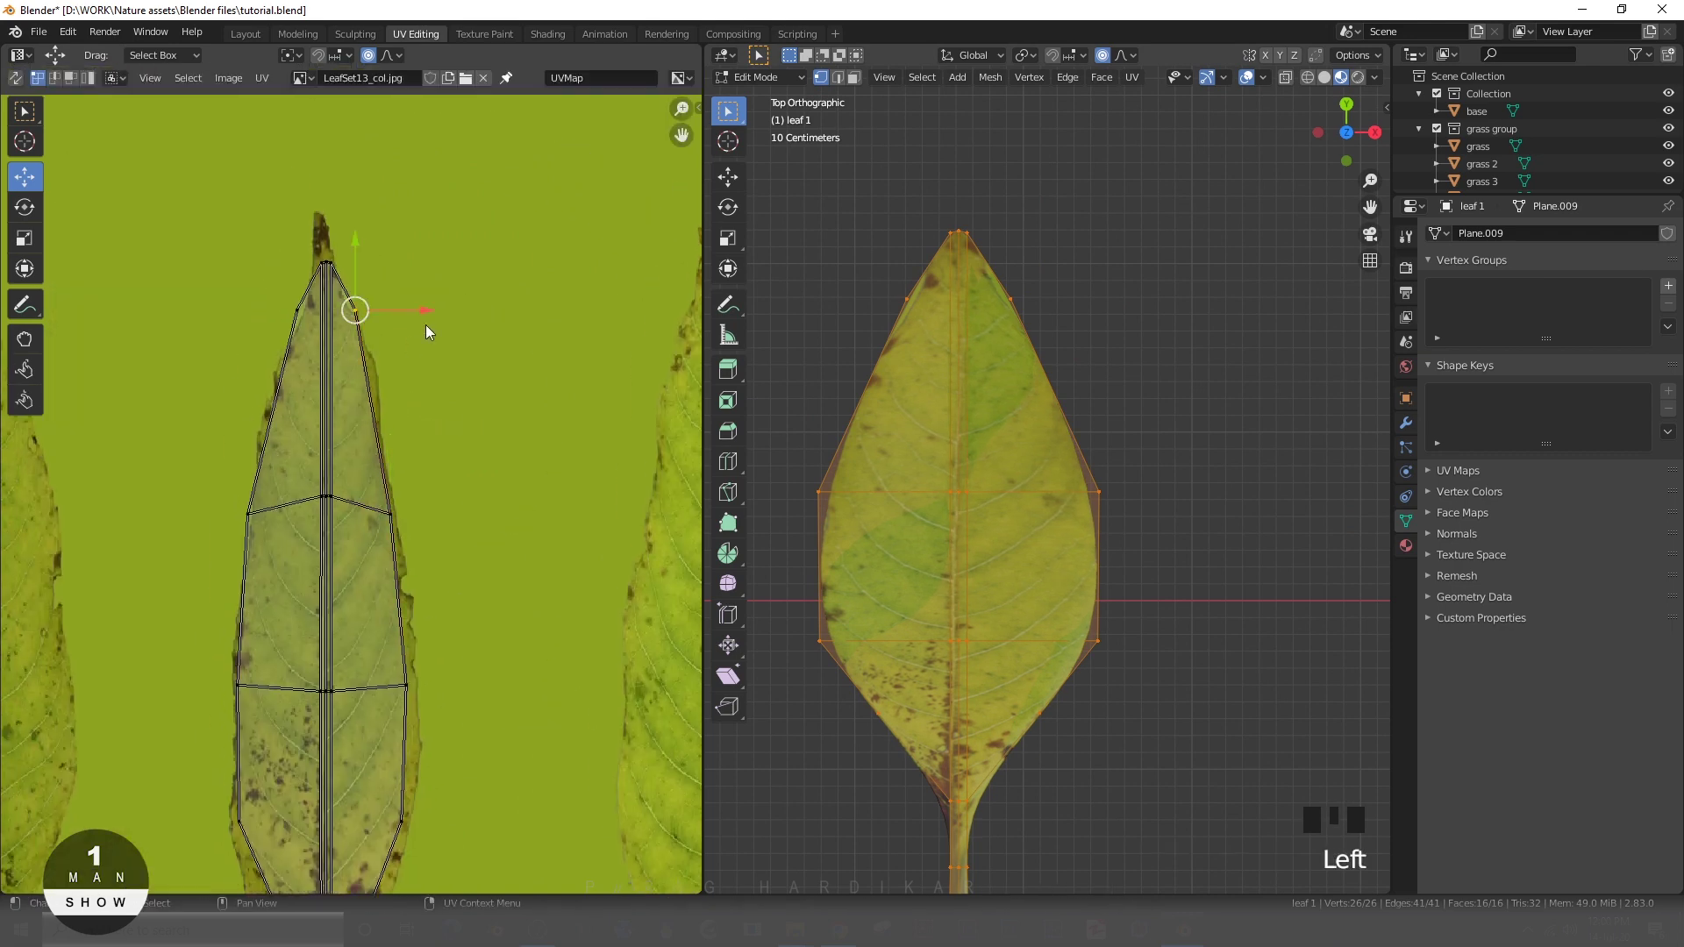
left_click(346, 309)
left_click(305, 310)
middle_click_drag(293, 681, 314, 398)
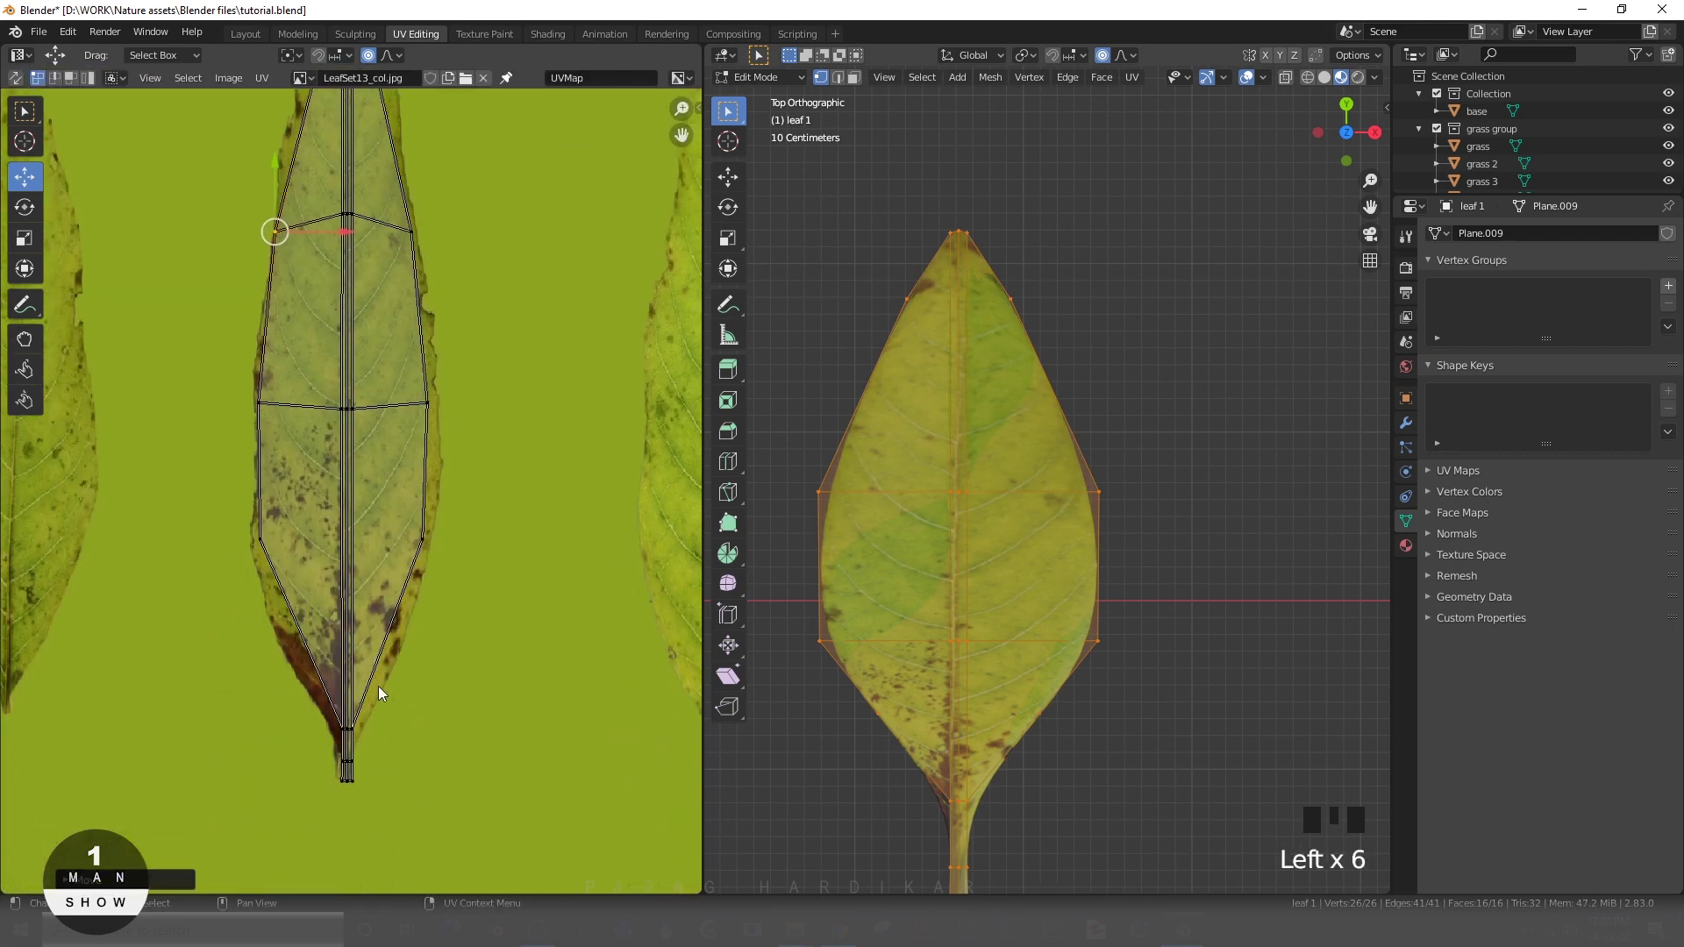
- Align the UV vertices at the blade's base with the pictured stem and adjust the lower side vertices to the leaf outline
left_click_drag(417, 776, 415, 775)
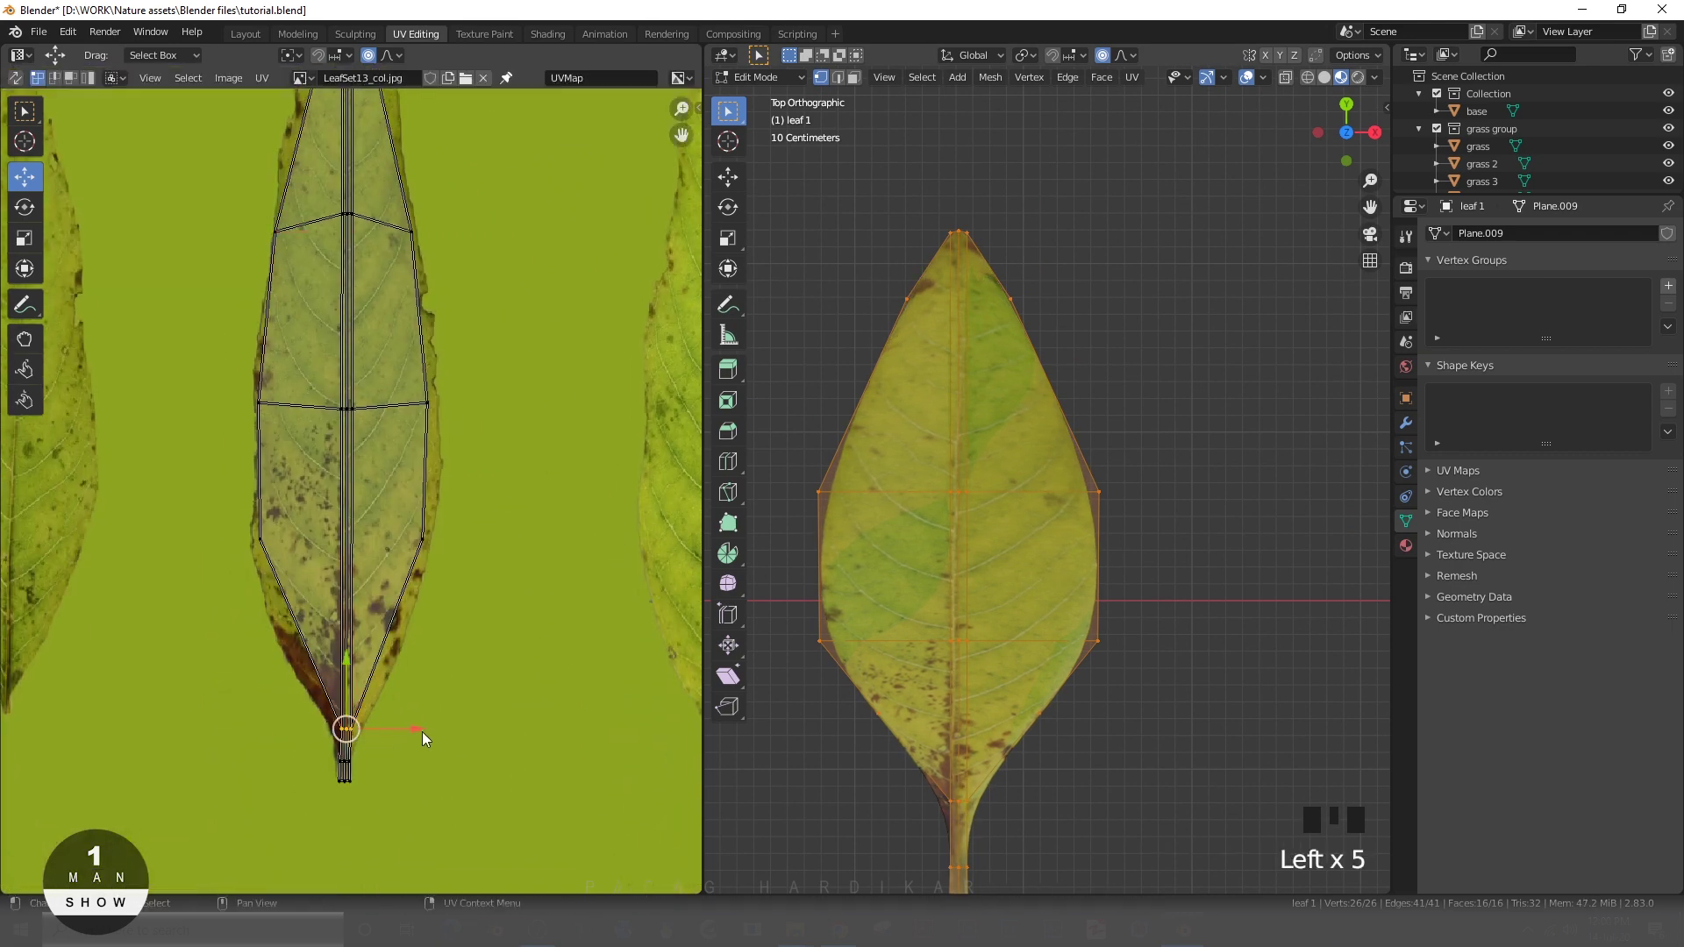
left_click(339, 717)
left_click(339, 718)
left_click(260, 538)
left_click(261, 538)
left_click(261, 538)
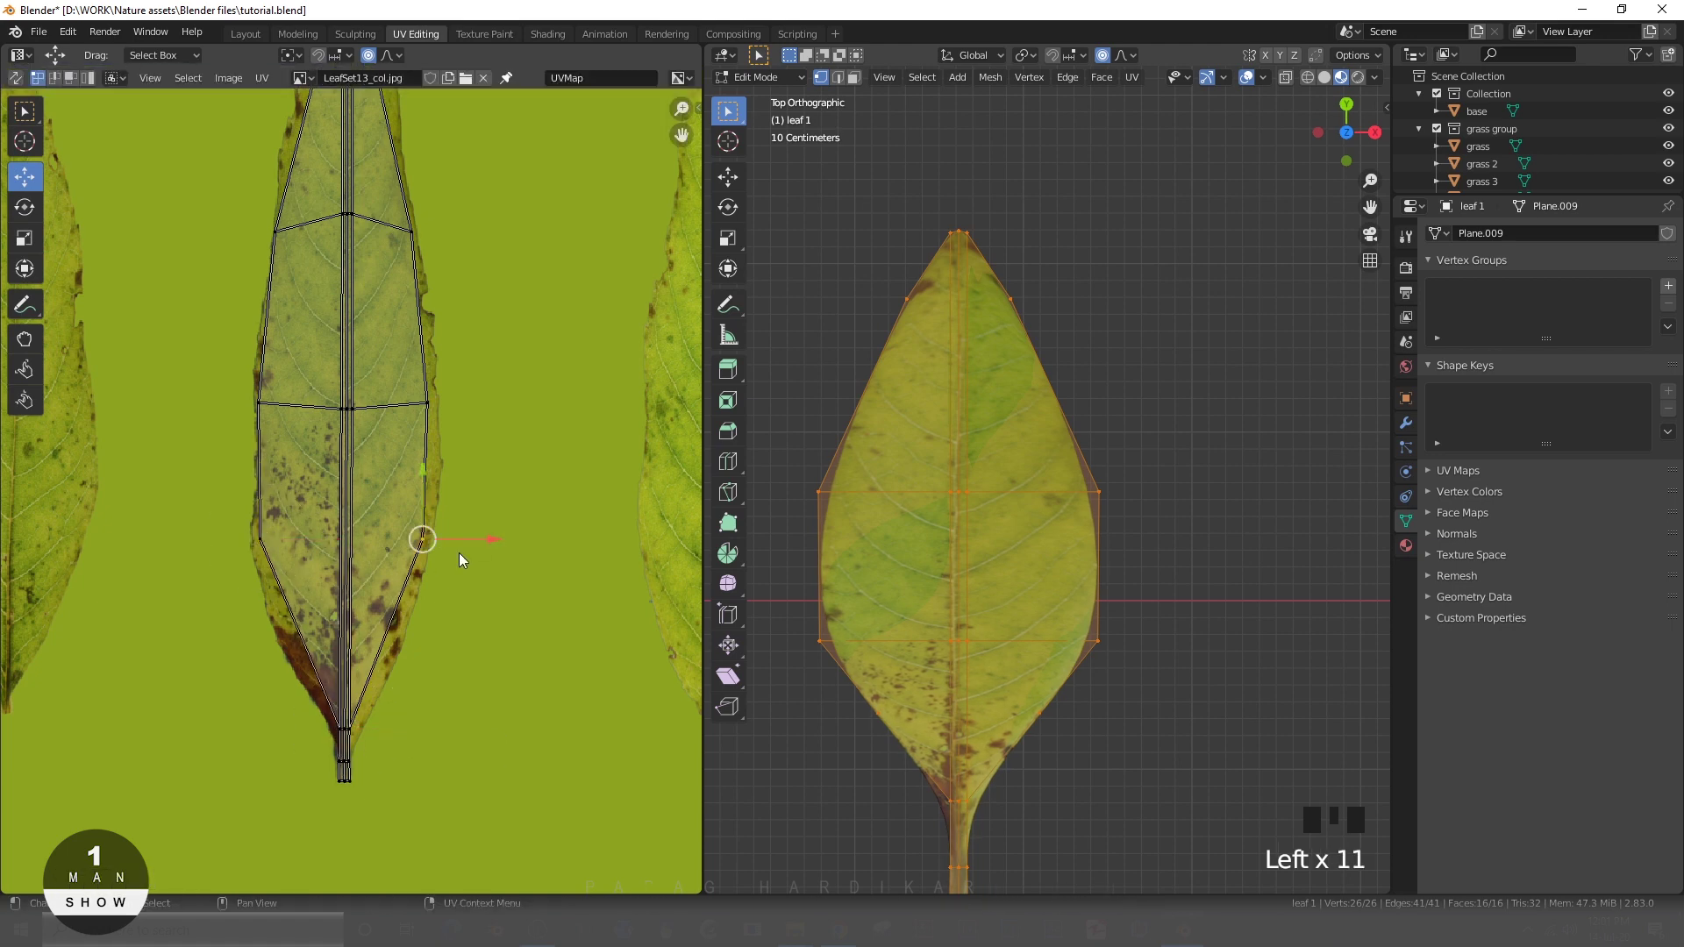
left_click(424, 538)
left_click(344, 406)
- Examine the textured leaf in Object Mode with Material Preview shading, from an angle and from the top
key("Tab")
scroll(351, 456, "down", 5)
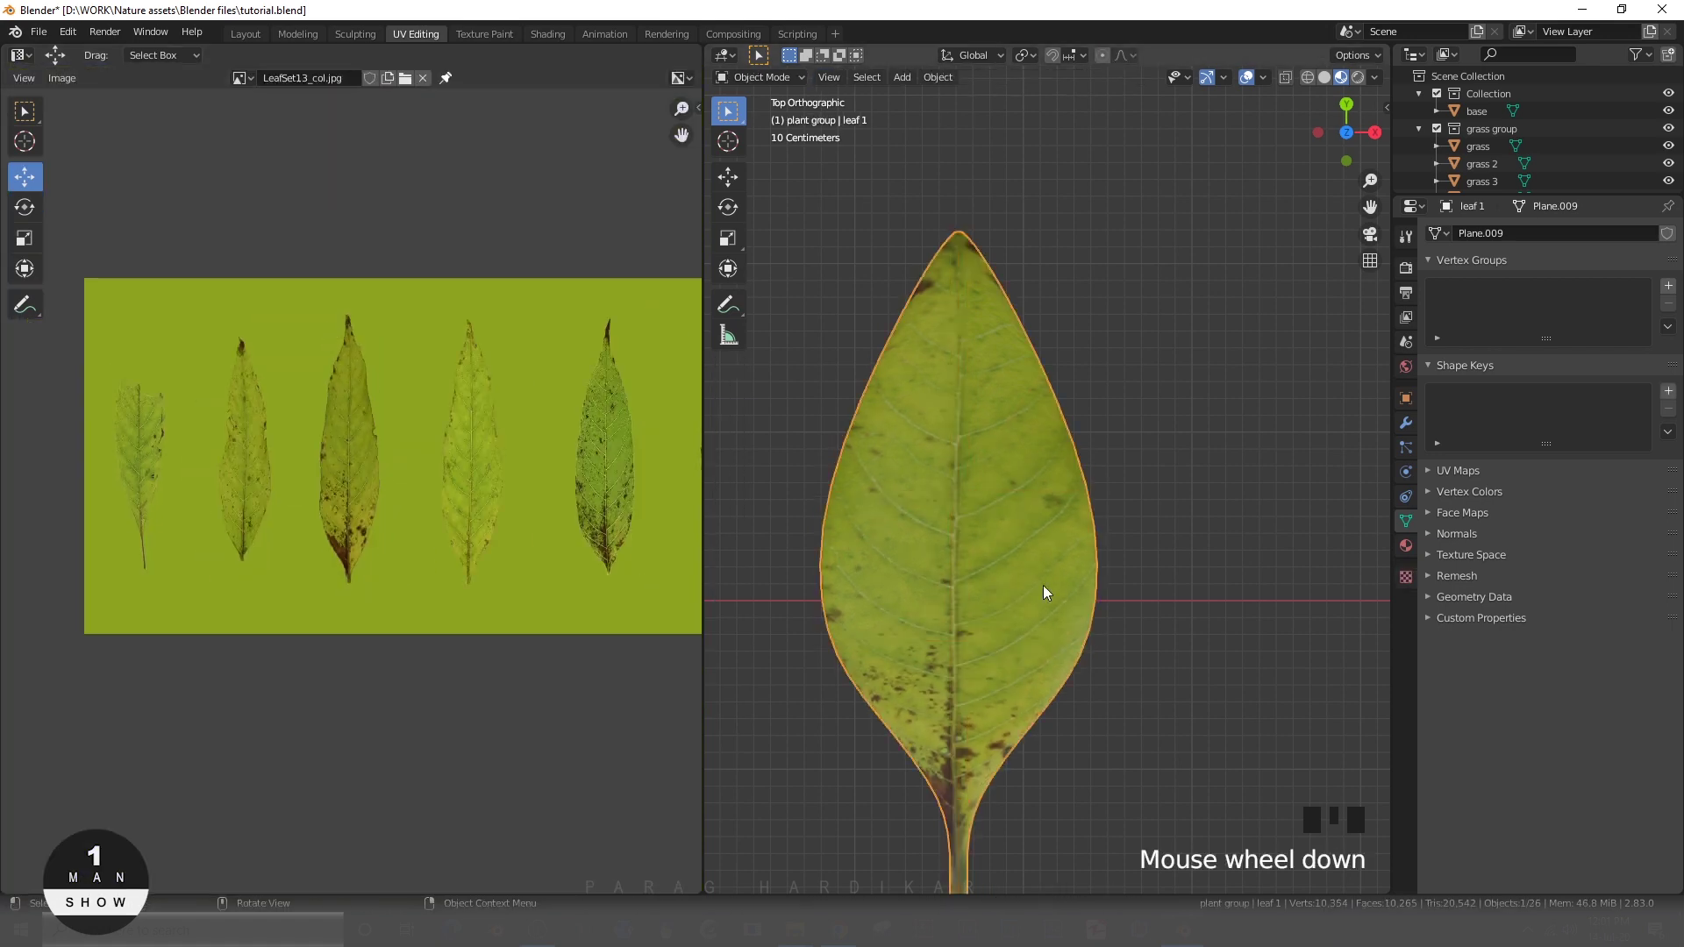
mouse_move(1044, 586)
middle_mouse_down()
mouse_move(914, 701)
mouse_move(882, 659)
mouse_move(1040, 534)
middle_mouse_up()
key("z")
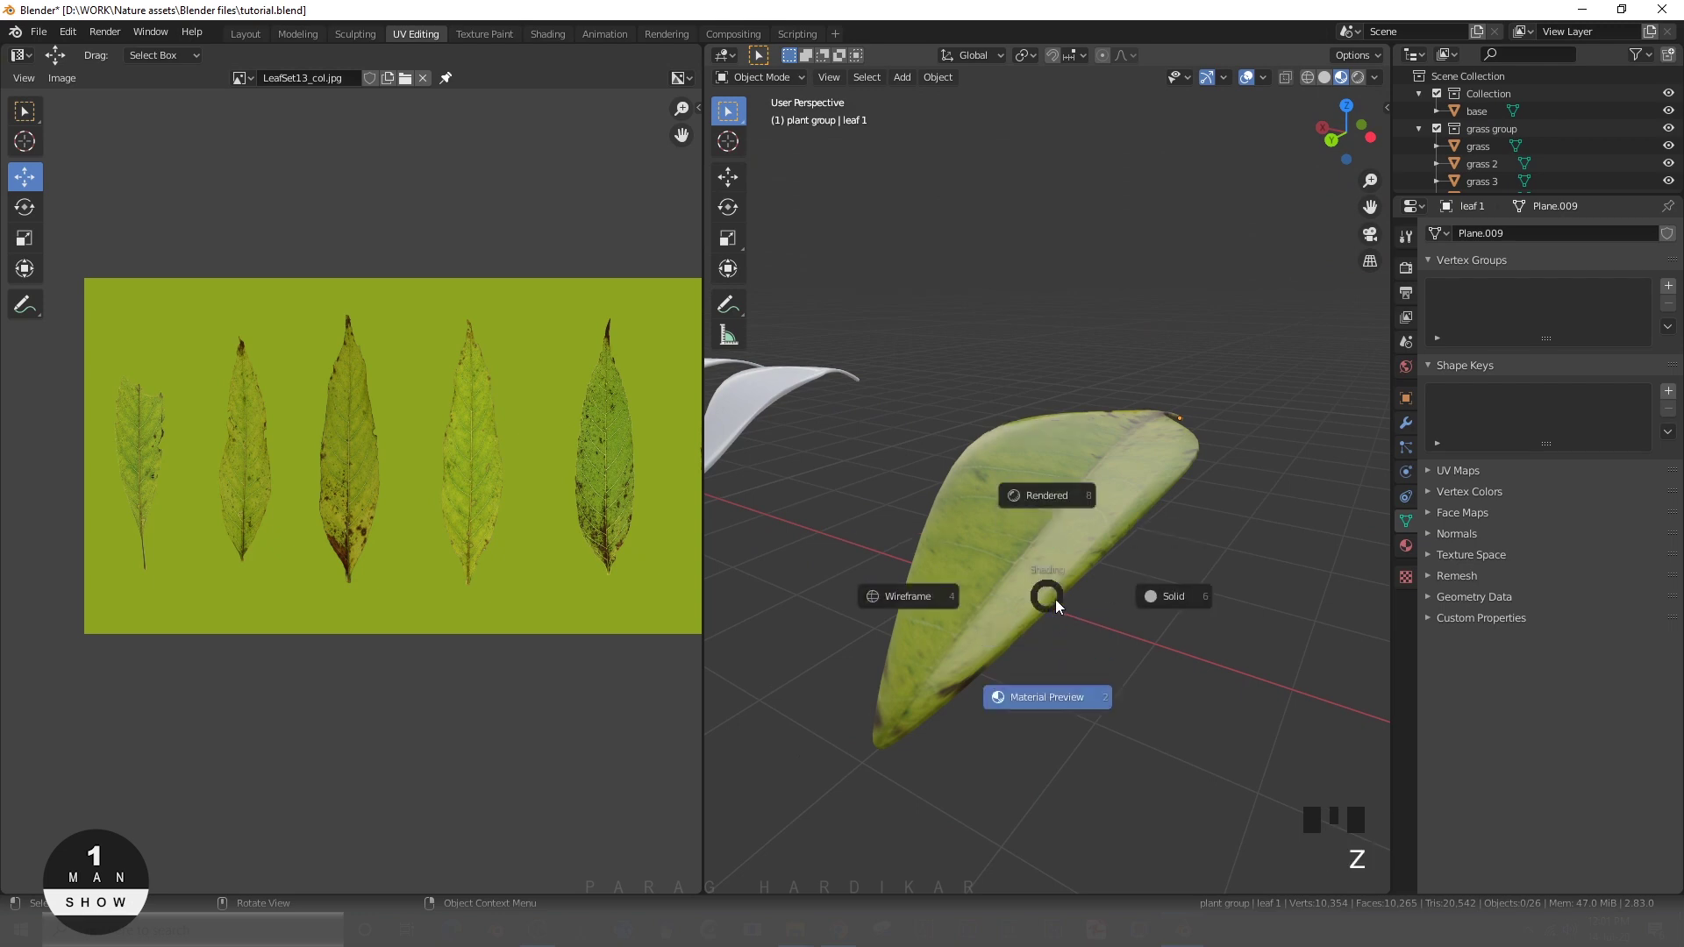
key("z")
left_click(1049, 631)
mouse_move(1049, 632)
middle_mouse_down()
mouse_move(1130, 638)
mouse_move(921, 612)
mouse_move(990, 699)
mouse_move(913, 646)
mouse_move(936, 669)
mouse_move(1116, 677)
mouse_move(1023, 706)
mouse_move(754, 607)
mouse_move(1104, 586)
middle_mouse_up()
scroll(921, 612, "up", 2)
scroll(912, 646, "down", 2)
key("ctrl+space")
scroll(856, 662, "down", 4)
key("KP_7")
scroll(777, 703, "up", 6)
- Reopen leaf 1 in Edit Mode and select the UV row where the blade meets the stem
left_click(781, 561)
key("ctrl+space")
key("Tab")
key("KP_Decimal")
left_click(387, 702)
left_click(387, 794)
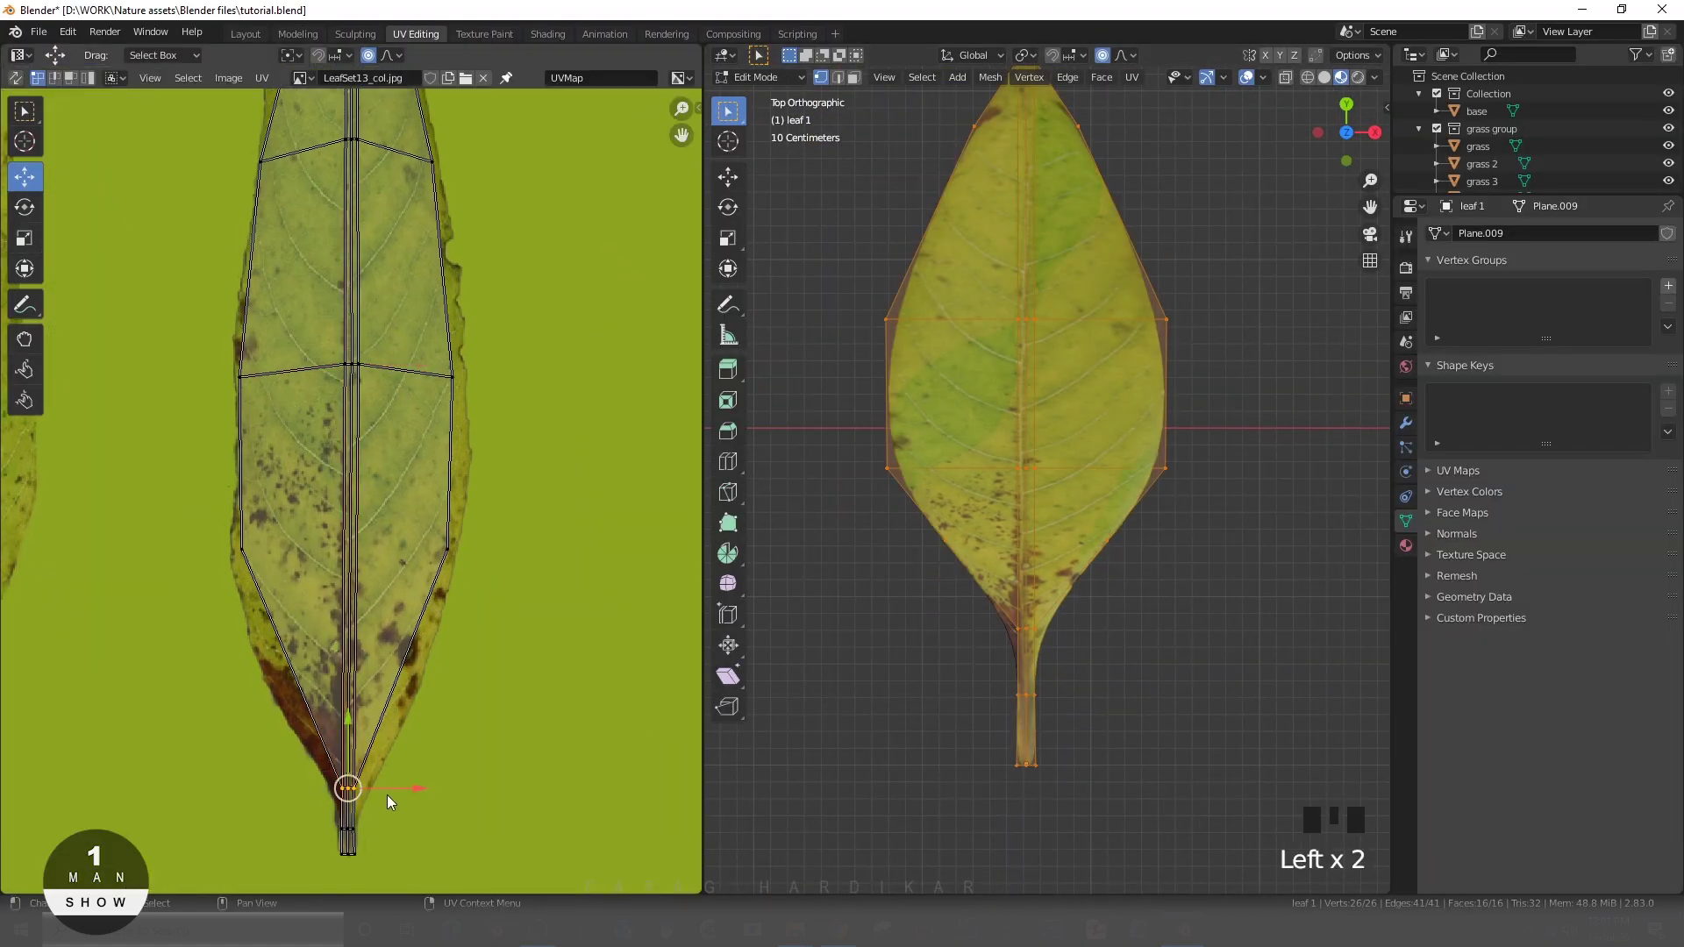
- Nudge the UV rows of the stem so they sit centred on the pictured leaf's stem
left_click(355, 852)
left_click(358, 864)
left_click(354, 853)
left_click(347, 840)
left_click(339, 825)
left_click(323, 809)
key("g")
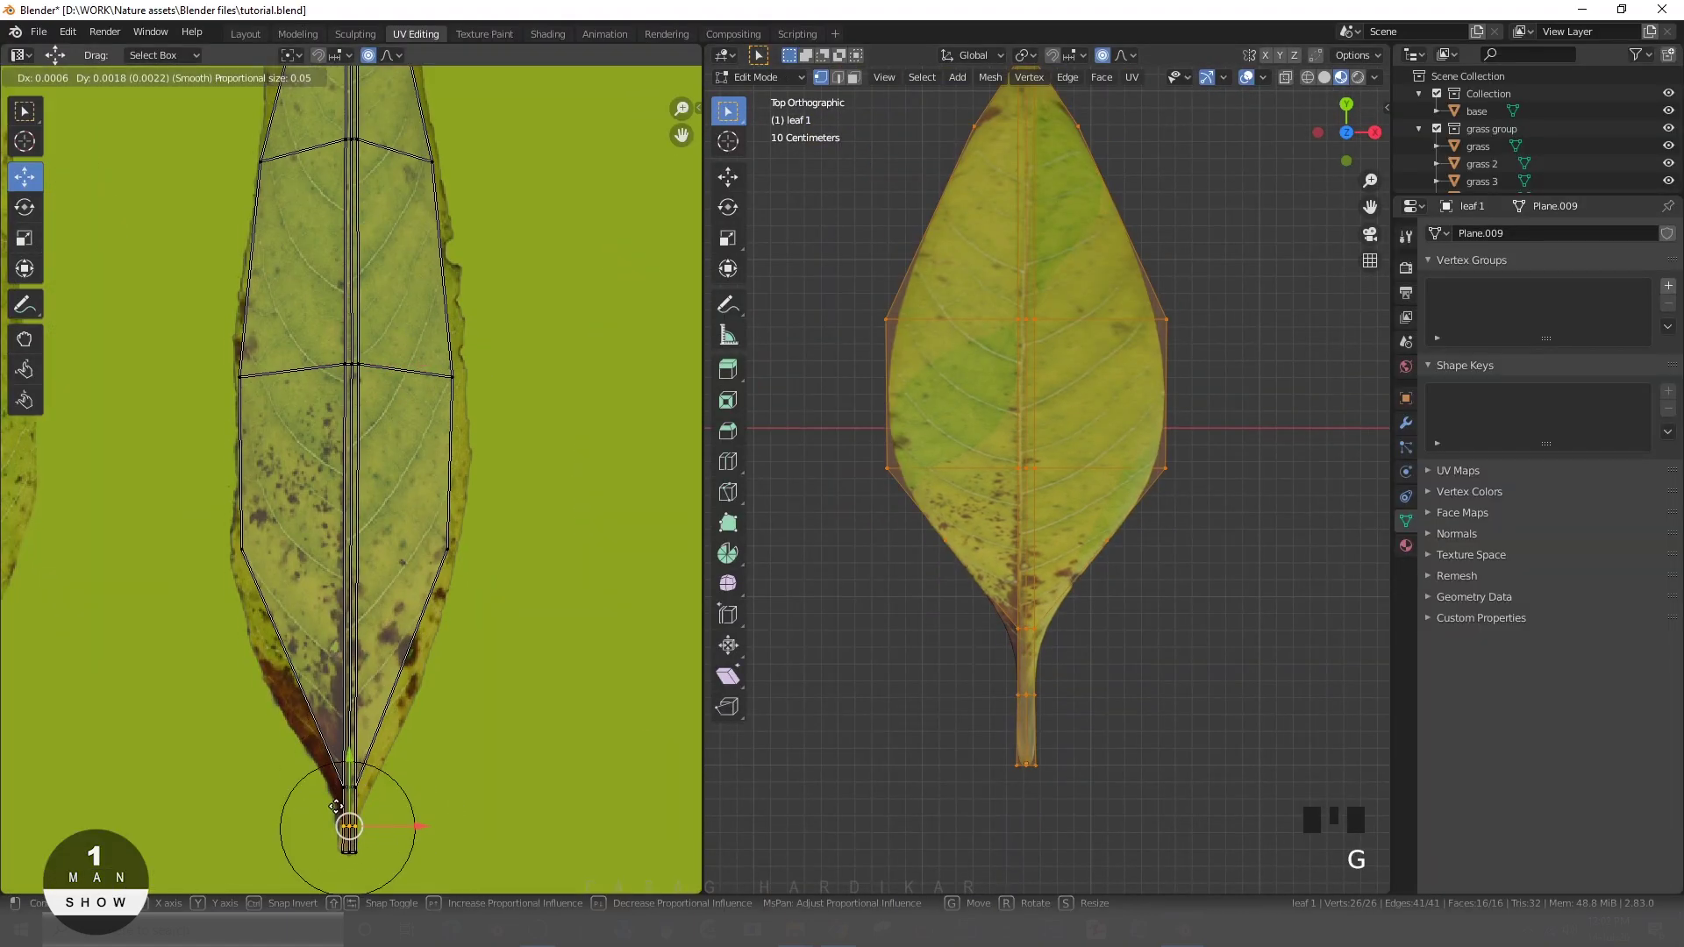
left_click(323, 789)
- Move the lower and middle side UV vertices outward toward the pictured leaf's edges
left_click(242, 550)
left_click(242, 550)
left_click(484, 540)
left_click(452, 376)
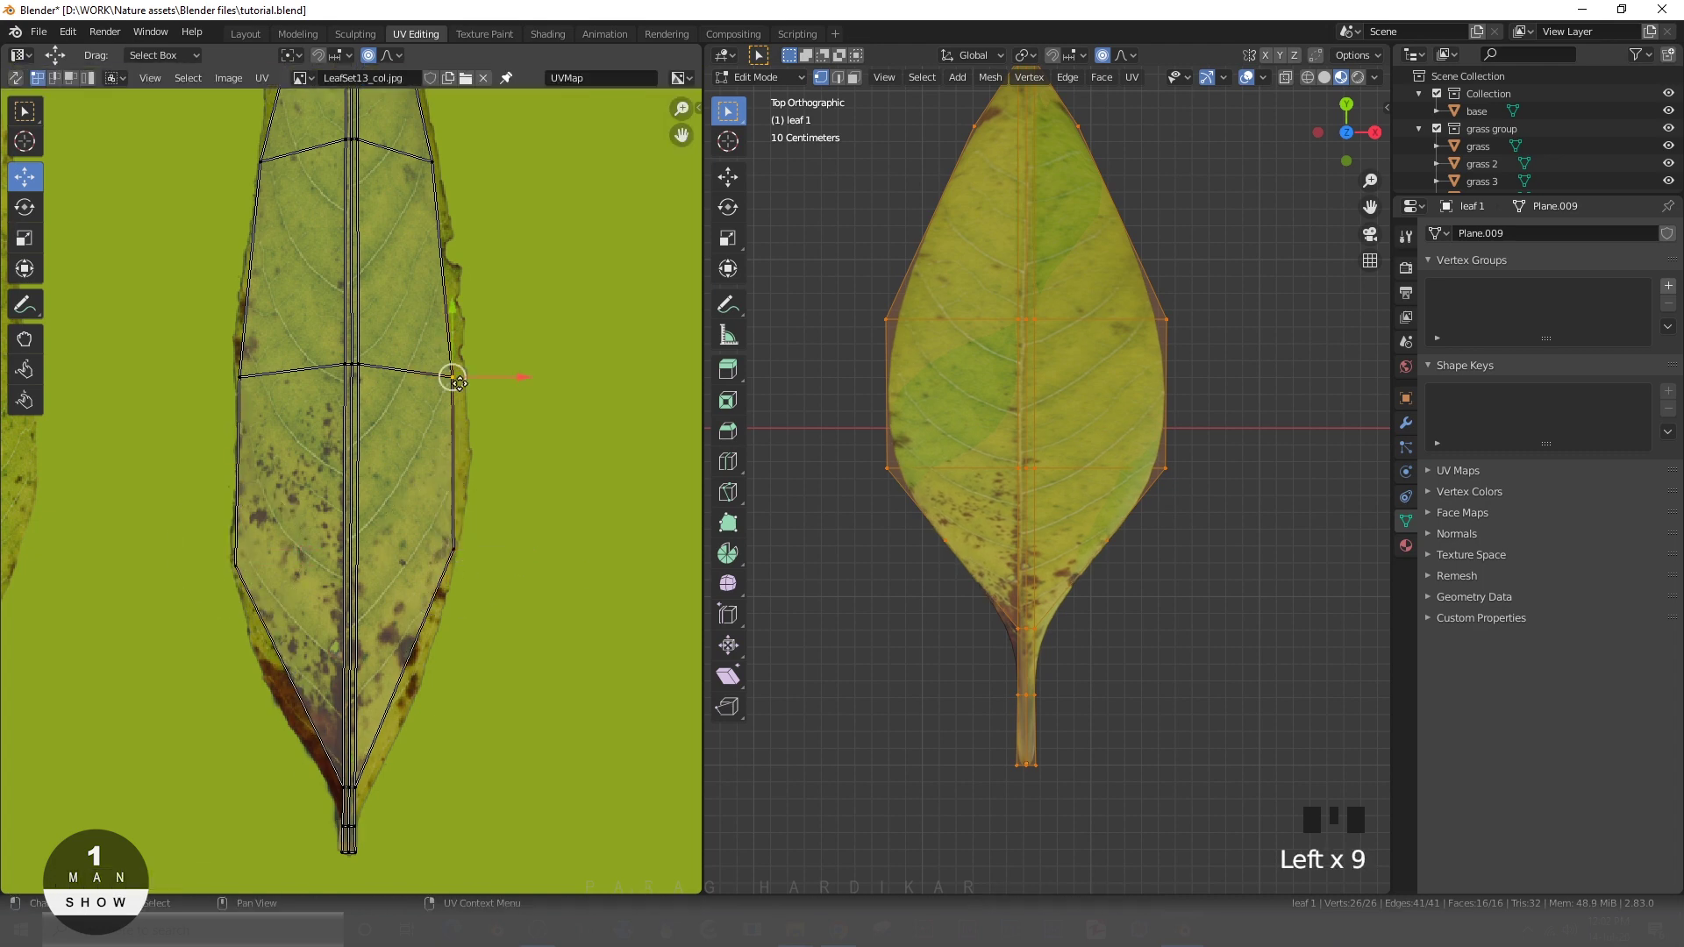
scroll(378, 391, "down", 1)
- Return to Object Mode and show leaf 1's material nodes in the Shading workspace
key("Tab")
scroll(382, 399, "down", 2)
scroll(935, 658, "down", 3)
middle_click_drag(936, 658, 988, 549)
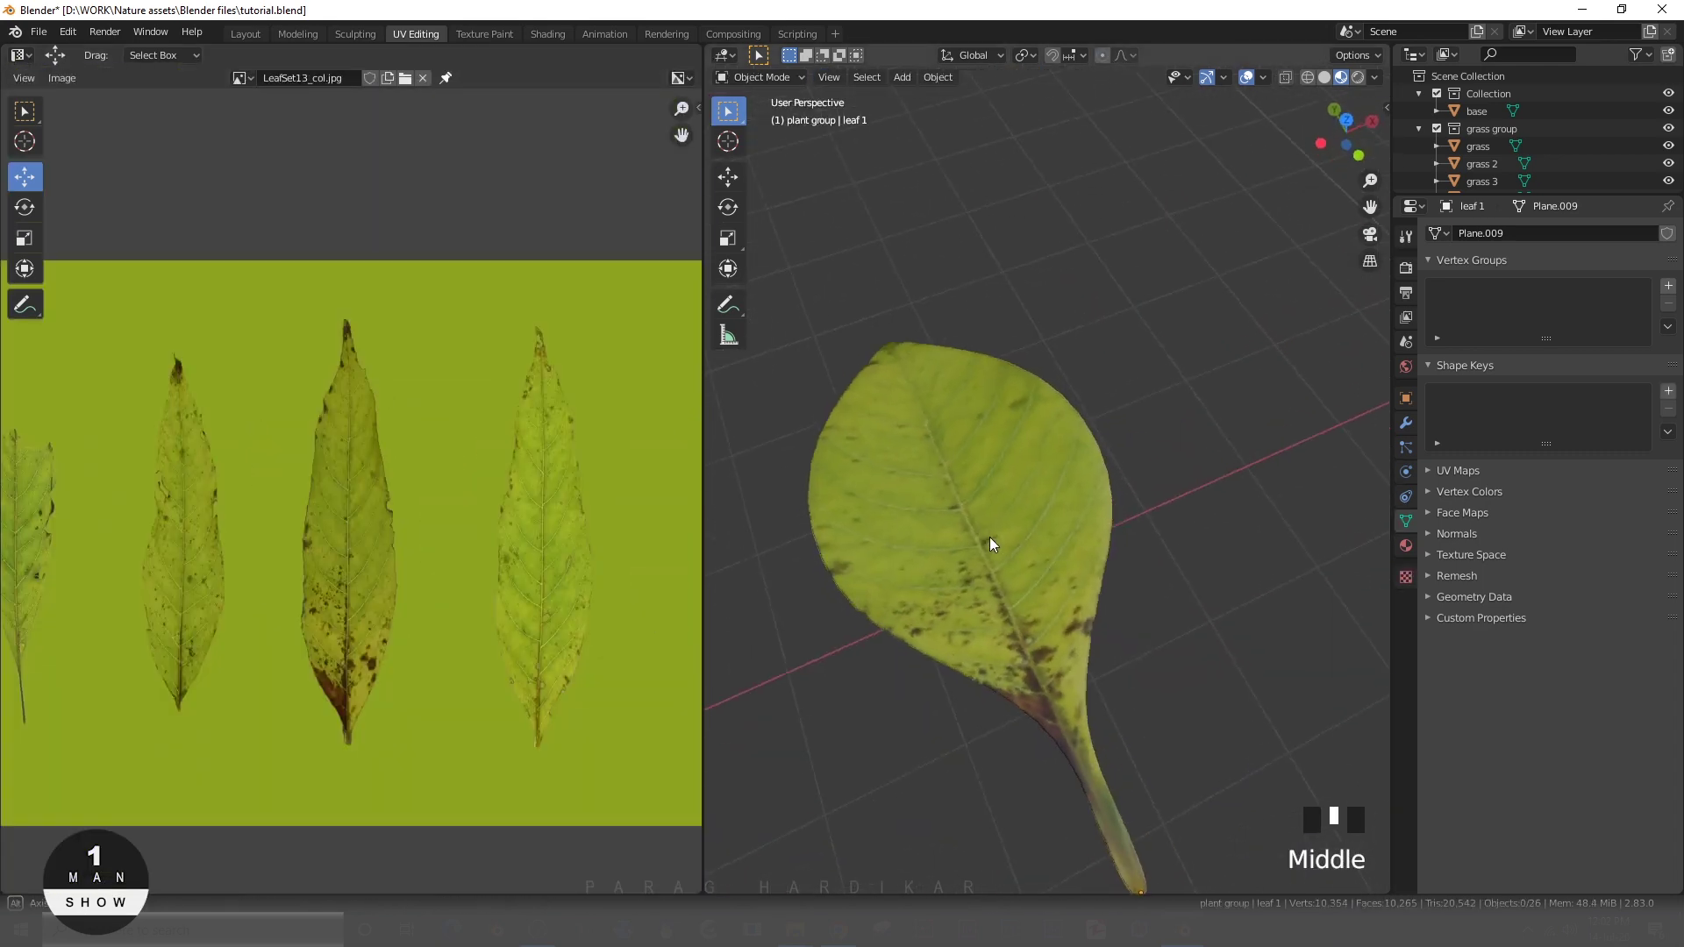
left_click(940, 330)
left_click(547, 34)
scroll(754, 339, "up", 4)
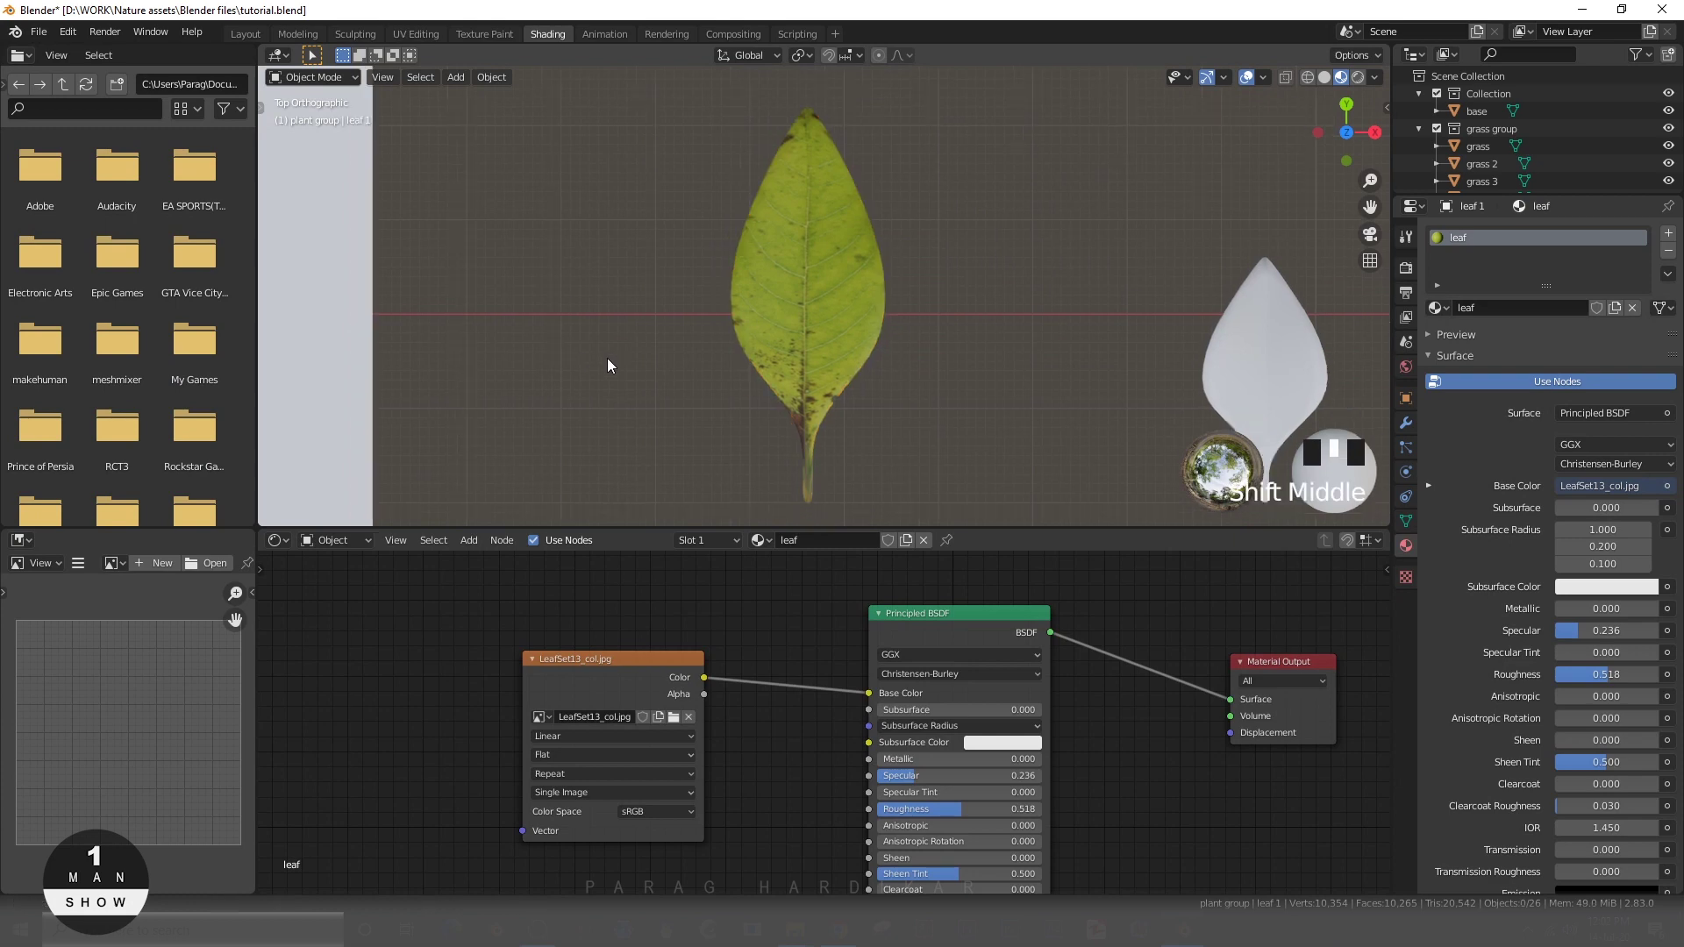
scroll(814, 317, "down", 2)
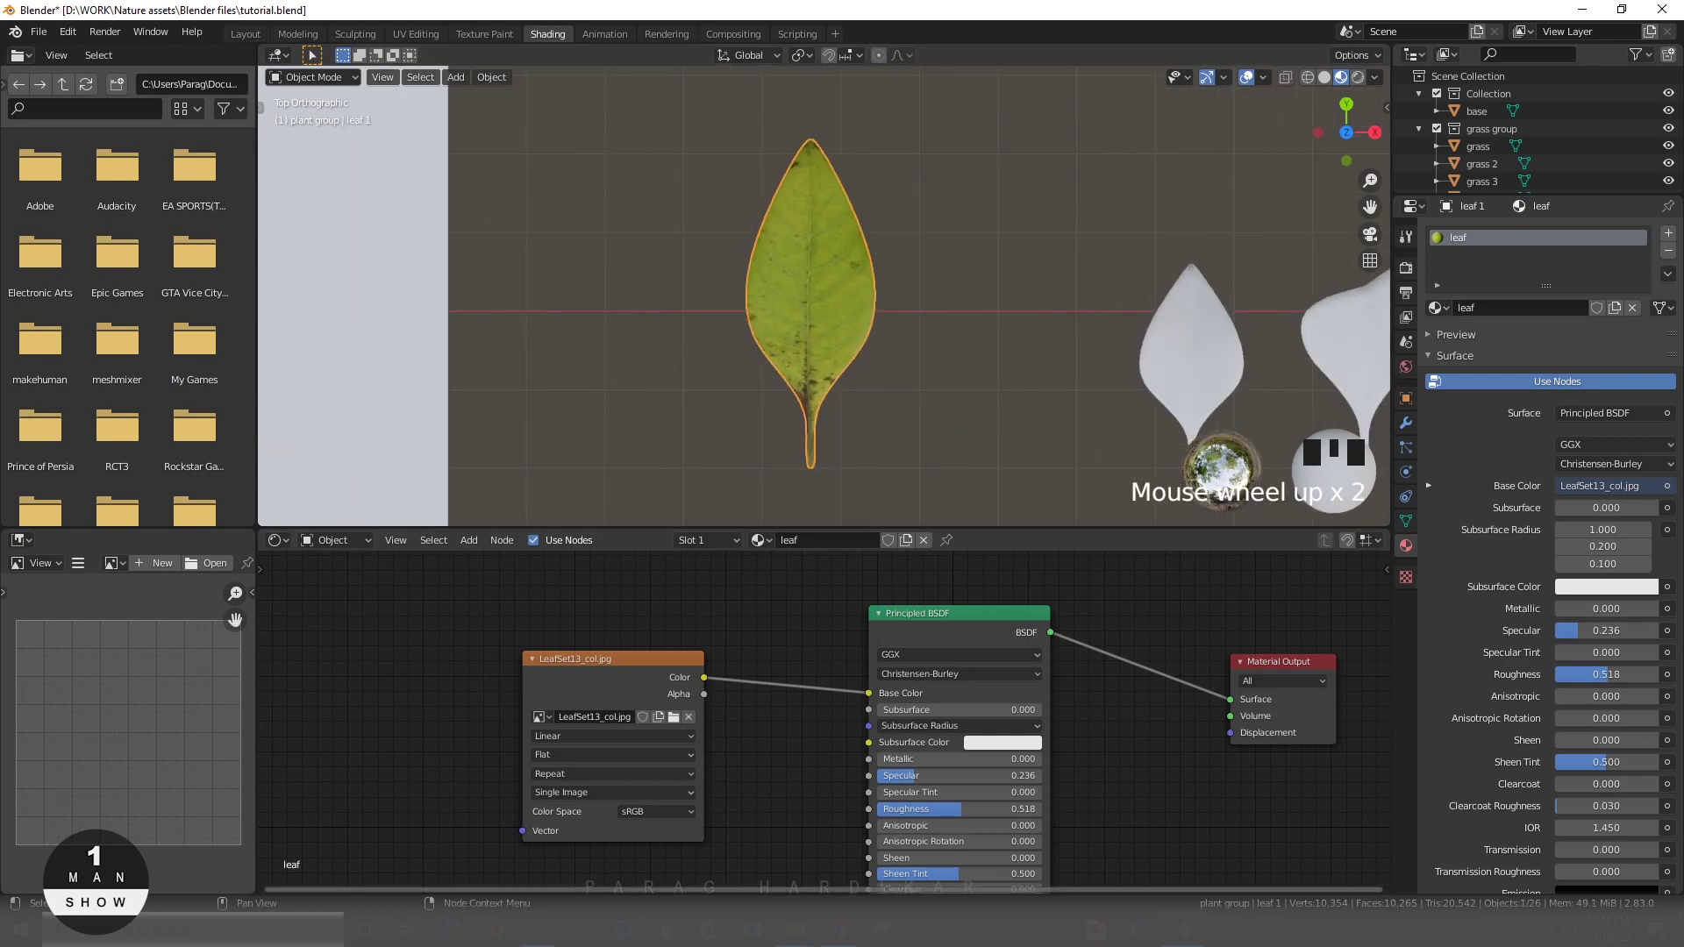
- Bring LeafSet13_rgh.jpg from the LEAF SET13 folder into the leaf material as an image texture, placed near the color texture
mouse_move(794, 928)
left_click(710, 890)
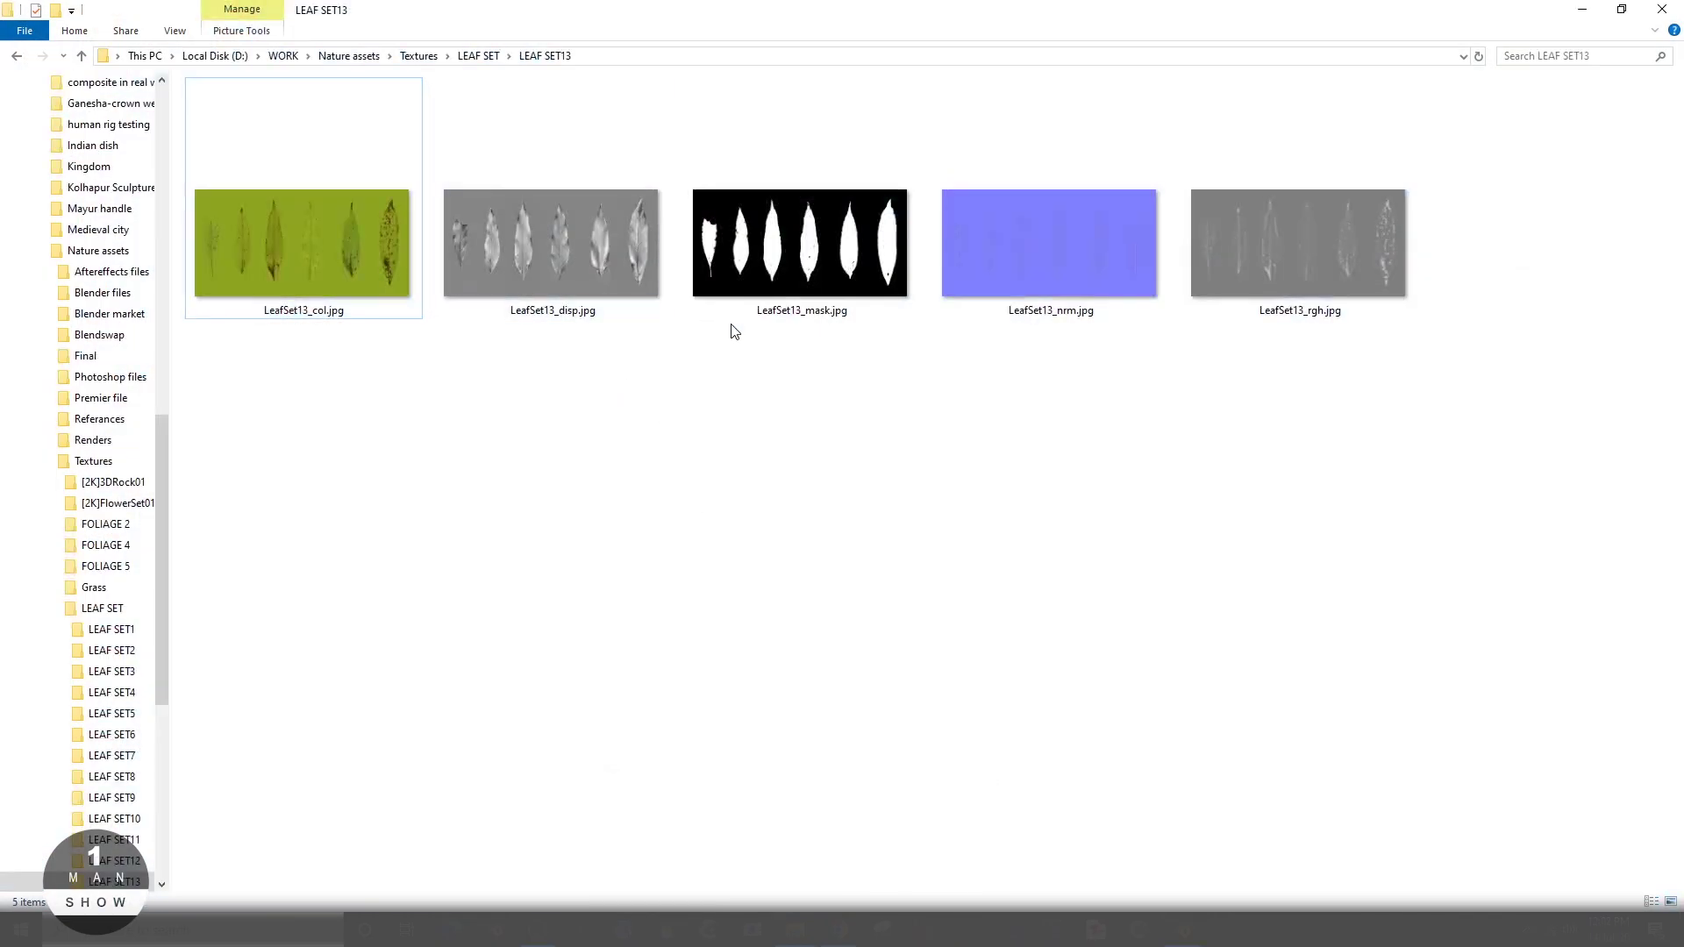
key("End")
left_click(1115, 252)
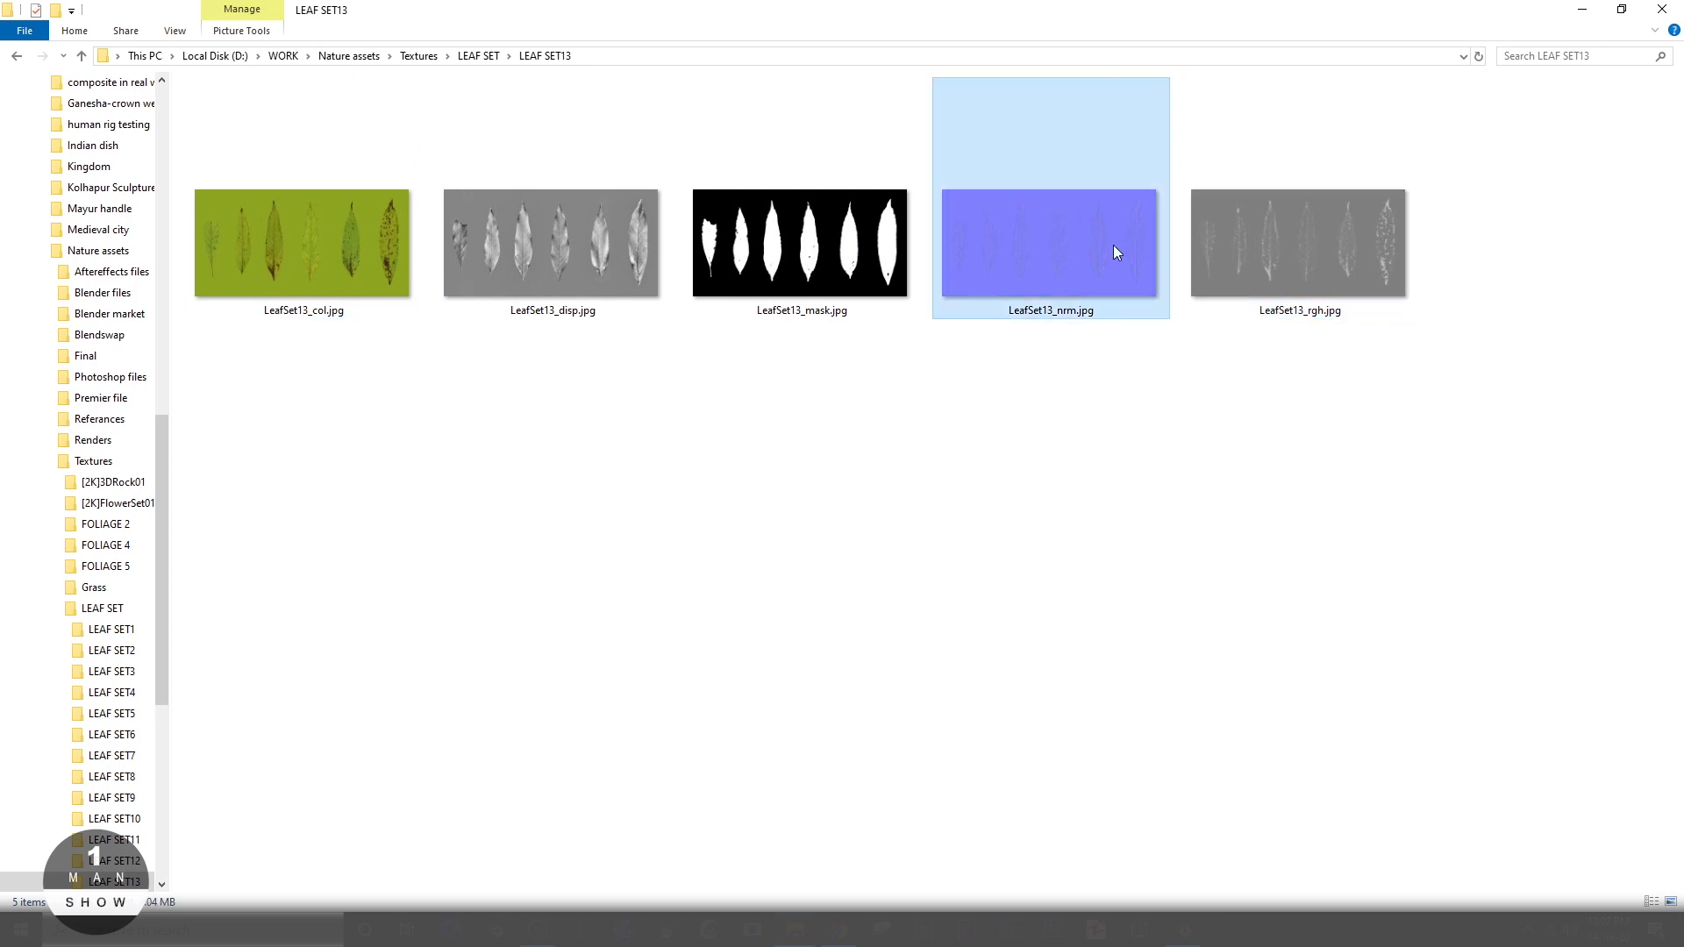
left_click(1256, 314)
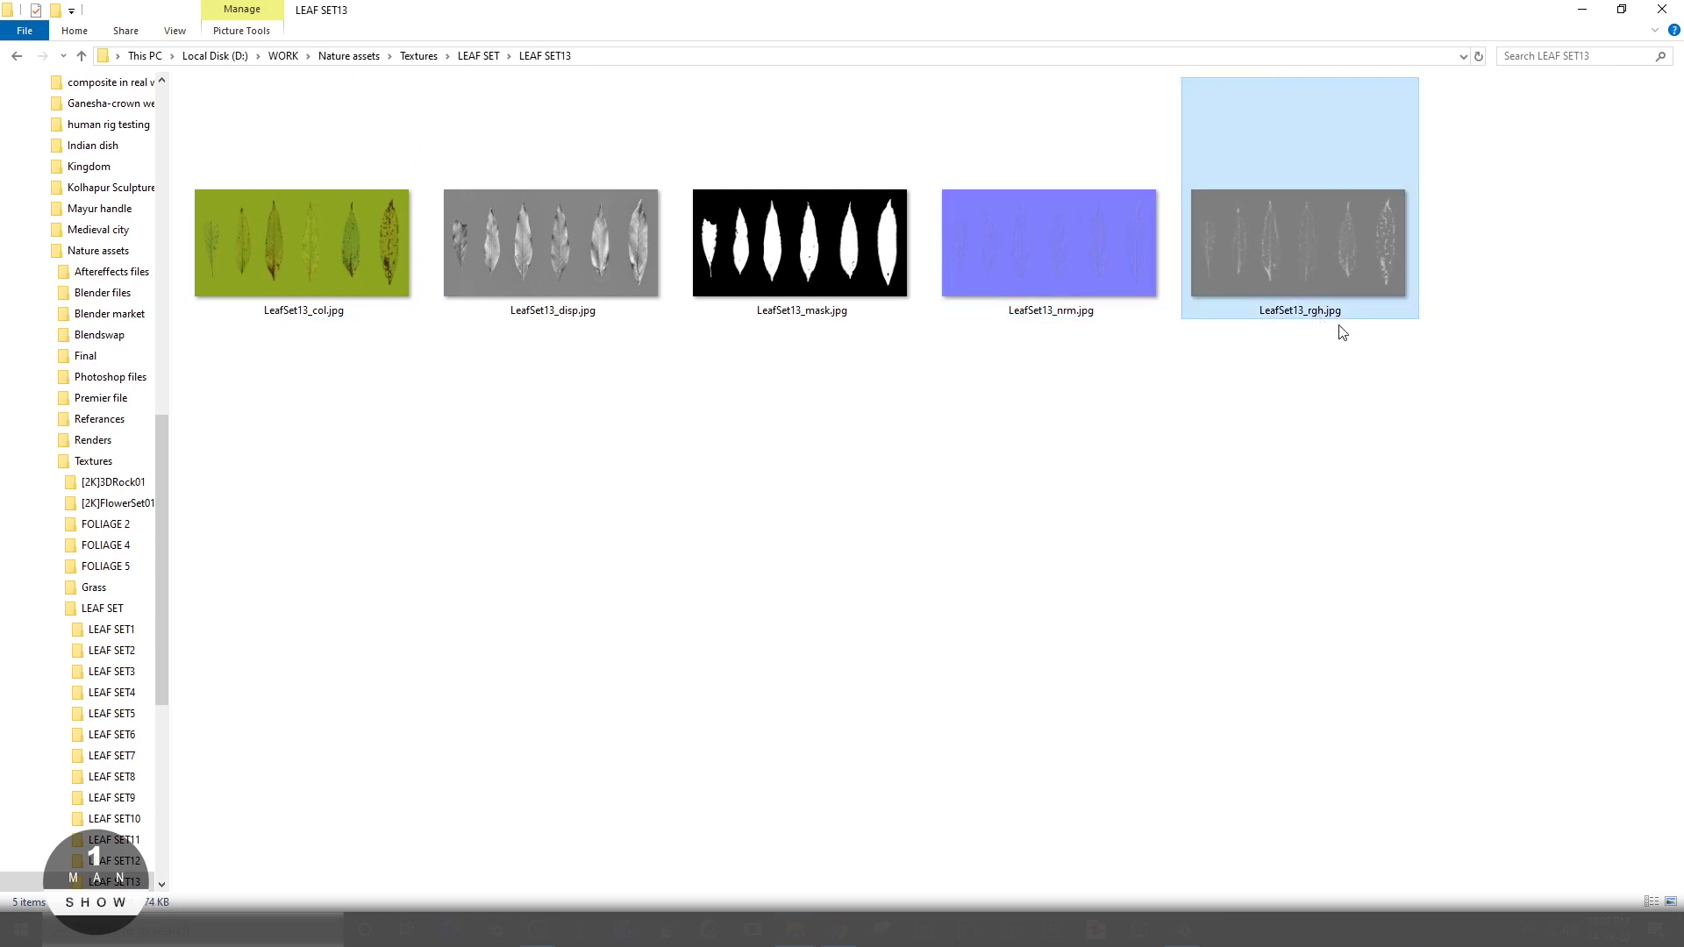
left_click_drag(1322, 248, 1173, 916)
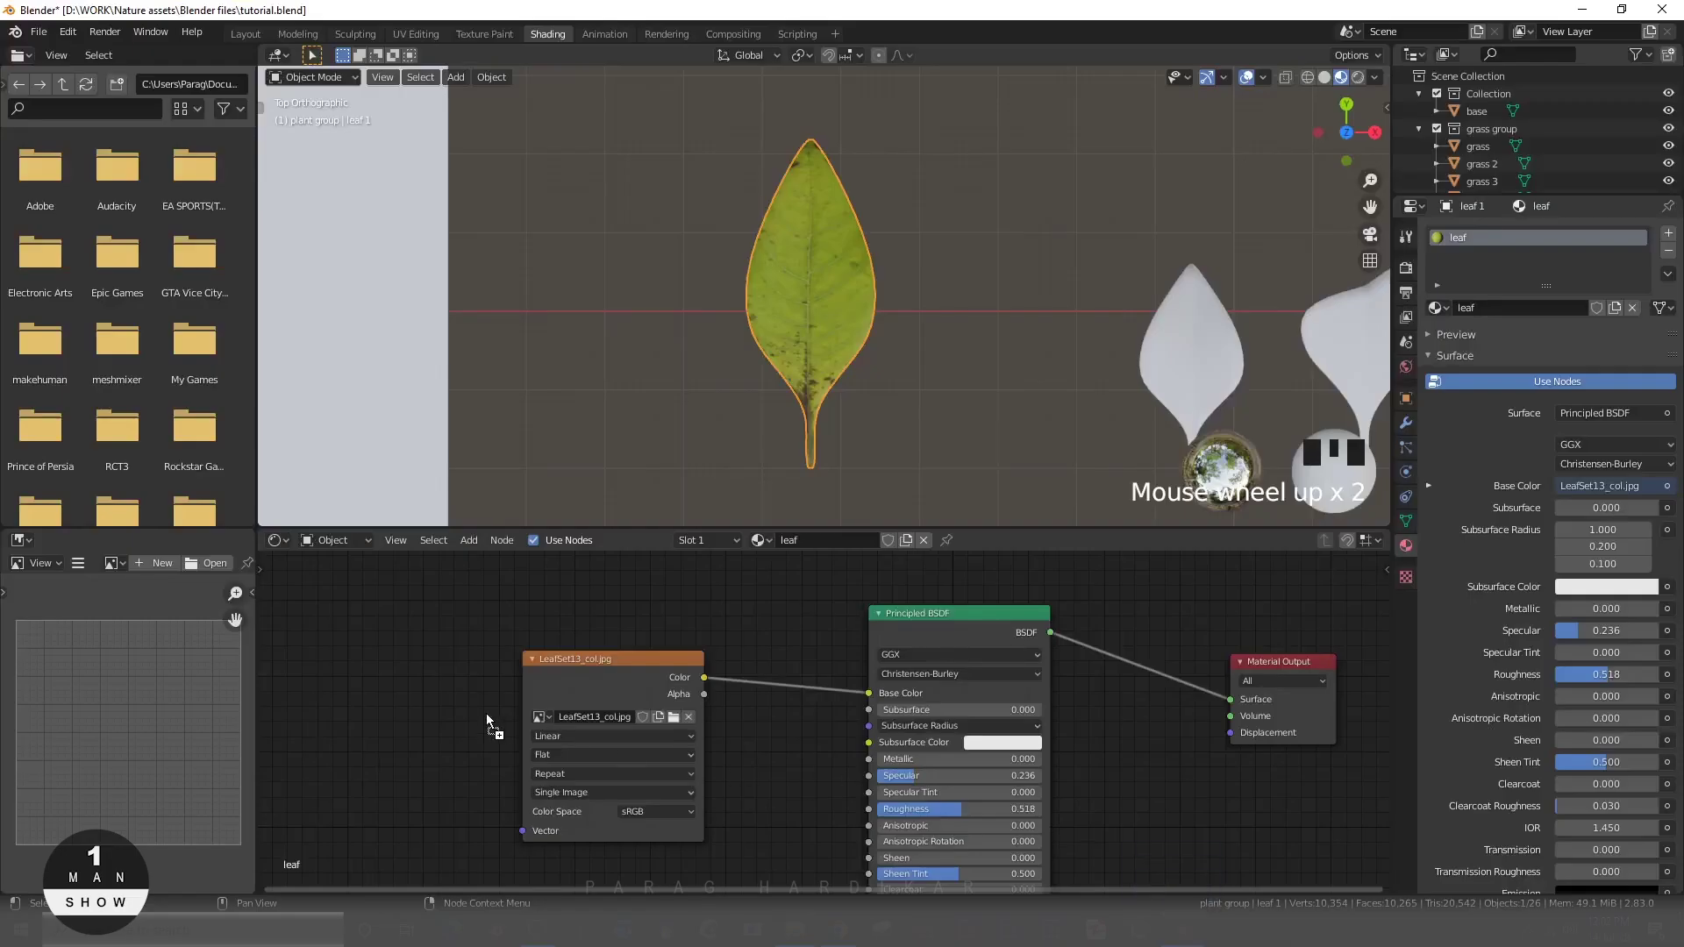
left_click_drag(333, 755, 333, 756)
scroll(333, 756, "down", 2)
left_click_drag(556, 741, 593, 642)
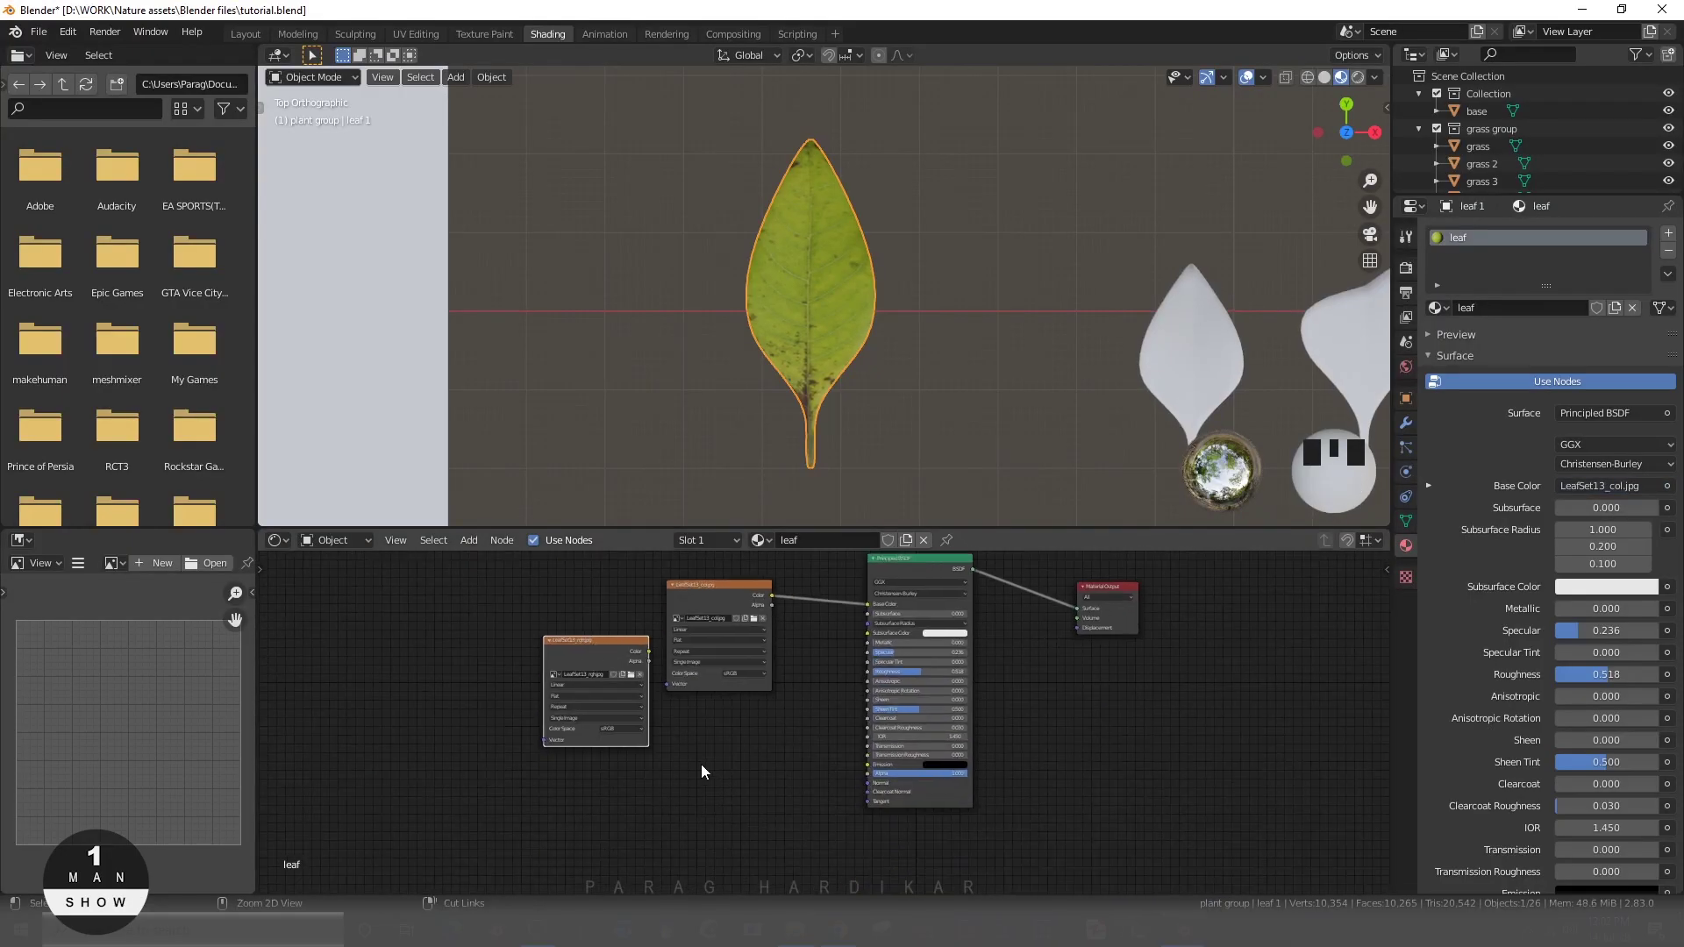
- Connect the LeafSet13_rgh.jpg Color output to the Principled BSDF's Roughness input
key("ctrl+space")
scroll(786, 596, "up", 2)
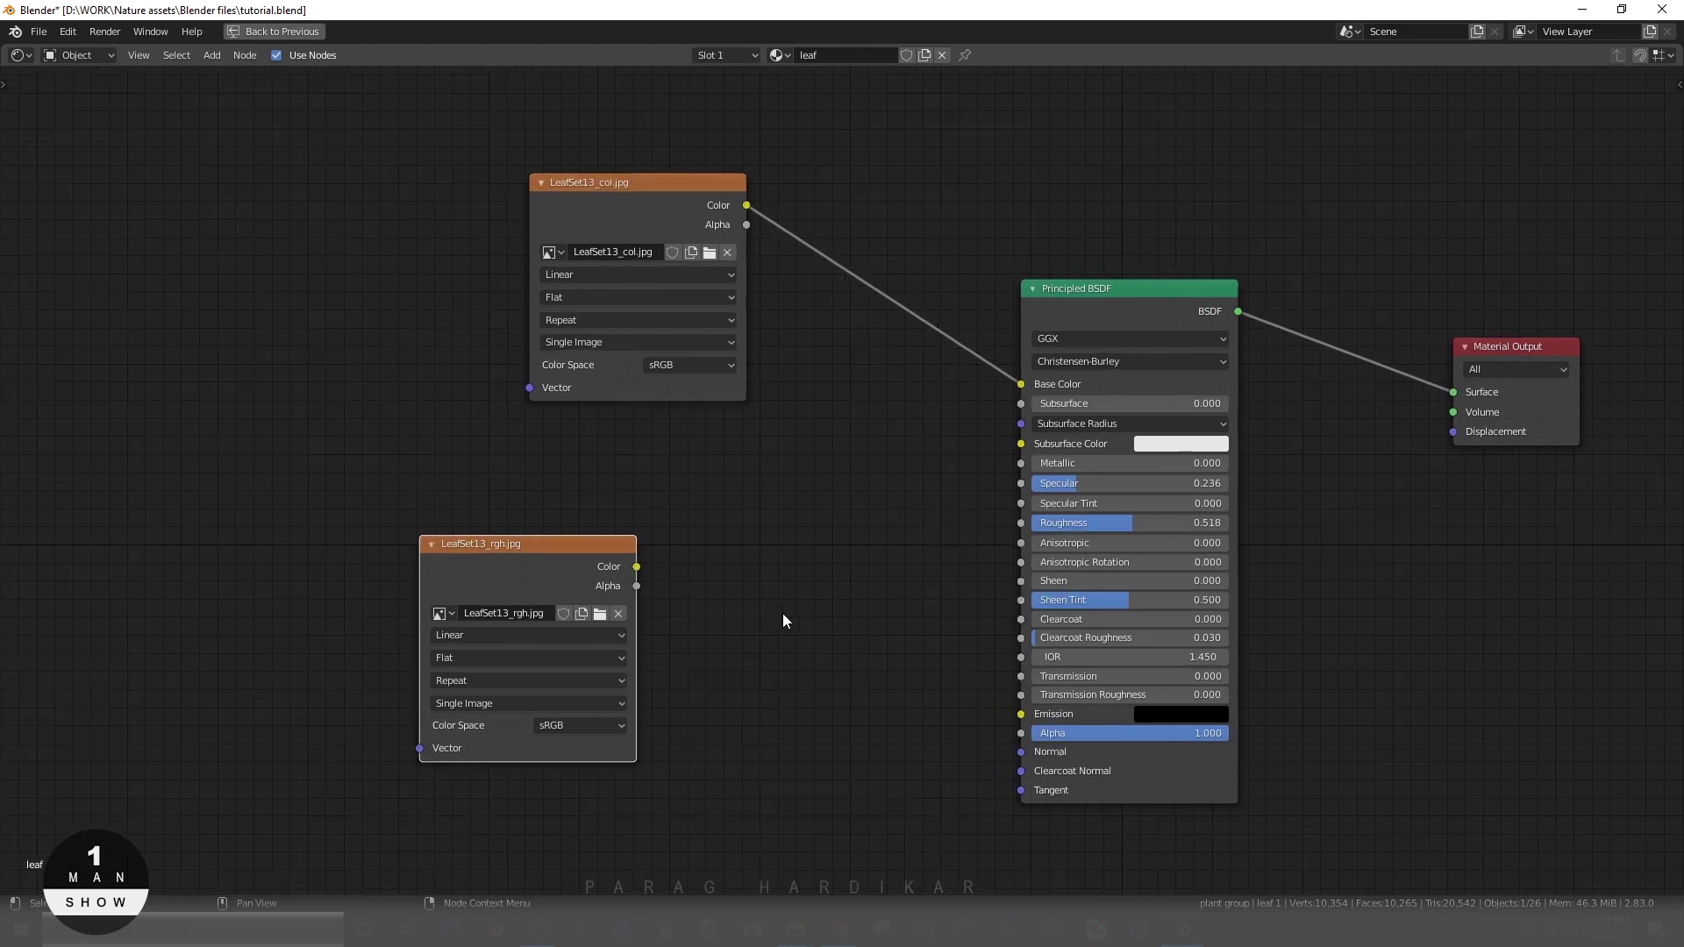
middle_click_drag(745, 621, 716, 625)
mouse_move(545, 577)
left_mouse_down()
mouse_move(325, 539)
mouse_move(921, 545)
mouse_move(1020, 524)
mouse_move(992, 524)
left_mouse_up()
key("ctrl+space")
- Examine the leaf's surface reflections close up in Material Preview shading
key("z")
left_click(692, 447)
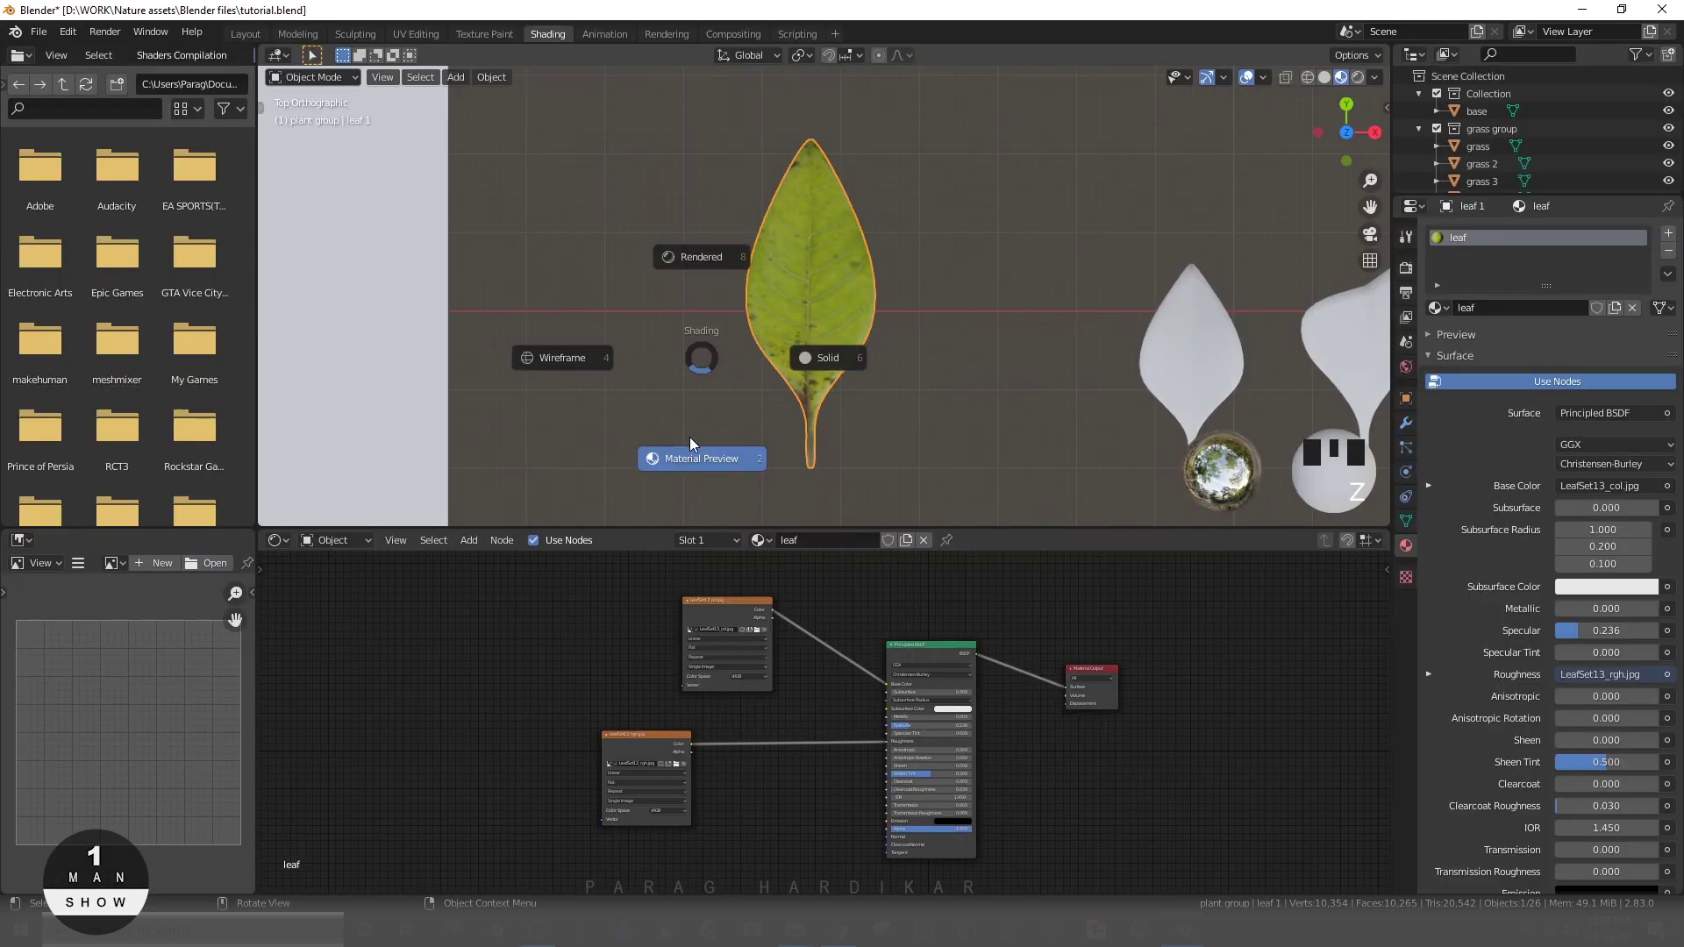
mouse_move(670, 426)
middle_mouse_down()
mouse_move(623, 427)
mouse_move(924, 285)
mouse_move(900, 341)
mouse_move(947, 324)
mouse_move(898, 514)
middle_mouse_up()
scroll(924, 285, "up", 2)
scroll(887, 347, "up", 2)
scroll(850, 796, "up", 2)
scroll(850, 796, "up", 1)
- Set the color space of the LeafSet13_rgh.jpg texture to Non-Color
middle_click_drag(713, 819, 910, 725)
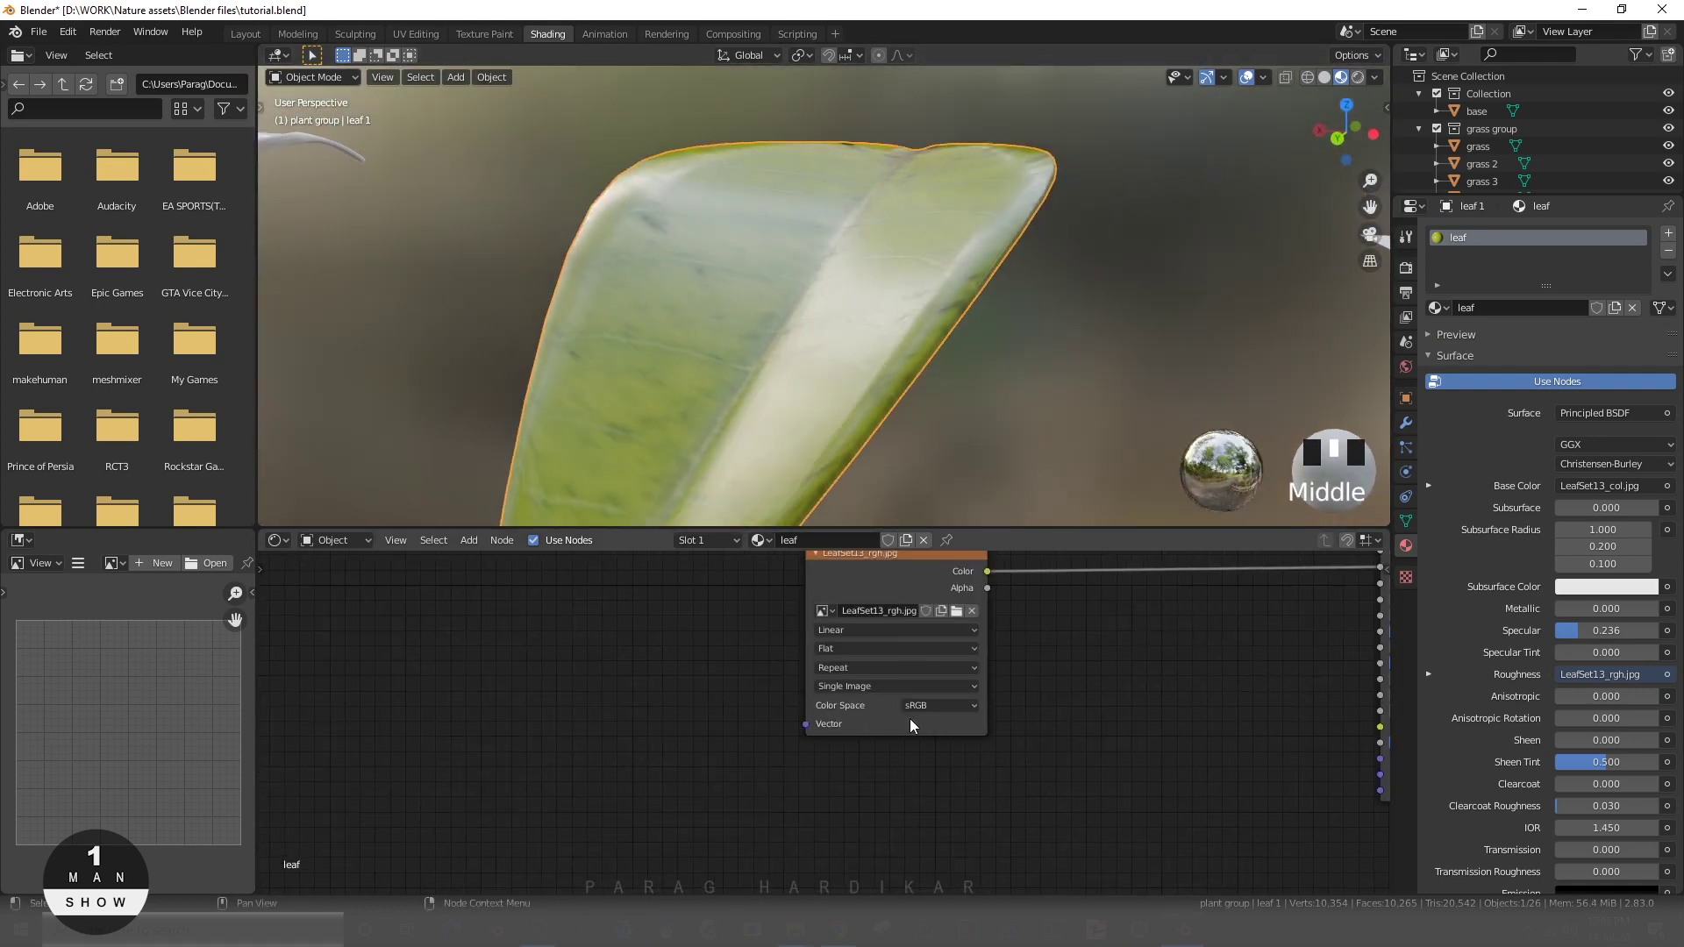
left_click(923, 709)
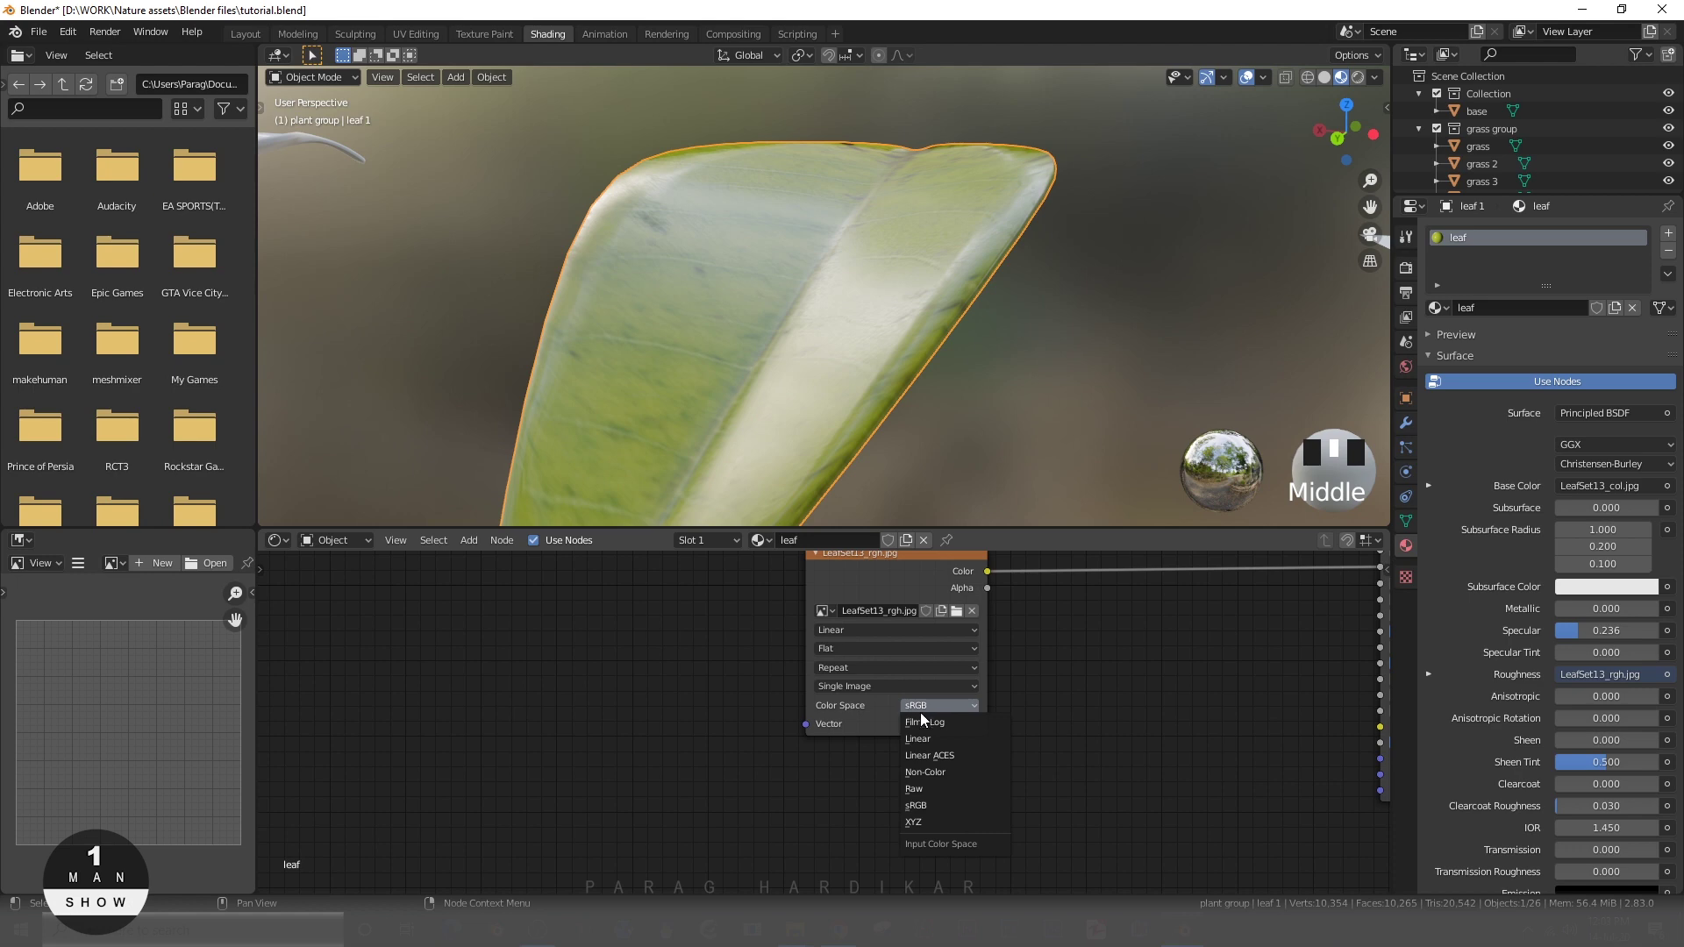
left_click(915, 776)
scroll(1062, 749, "down", 2)
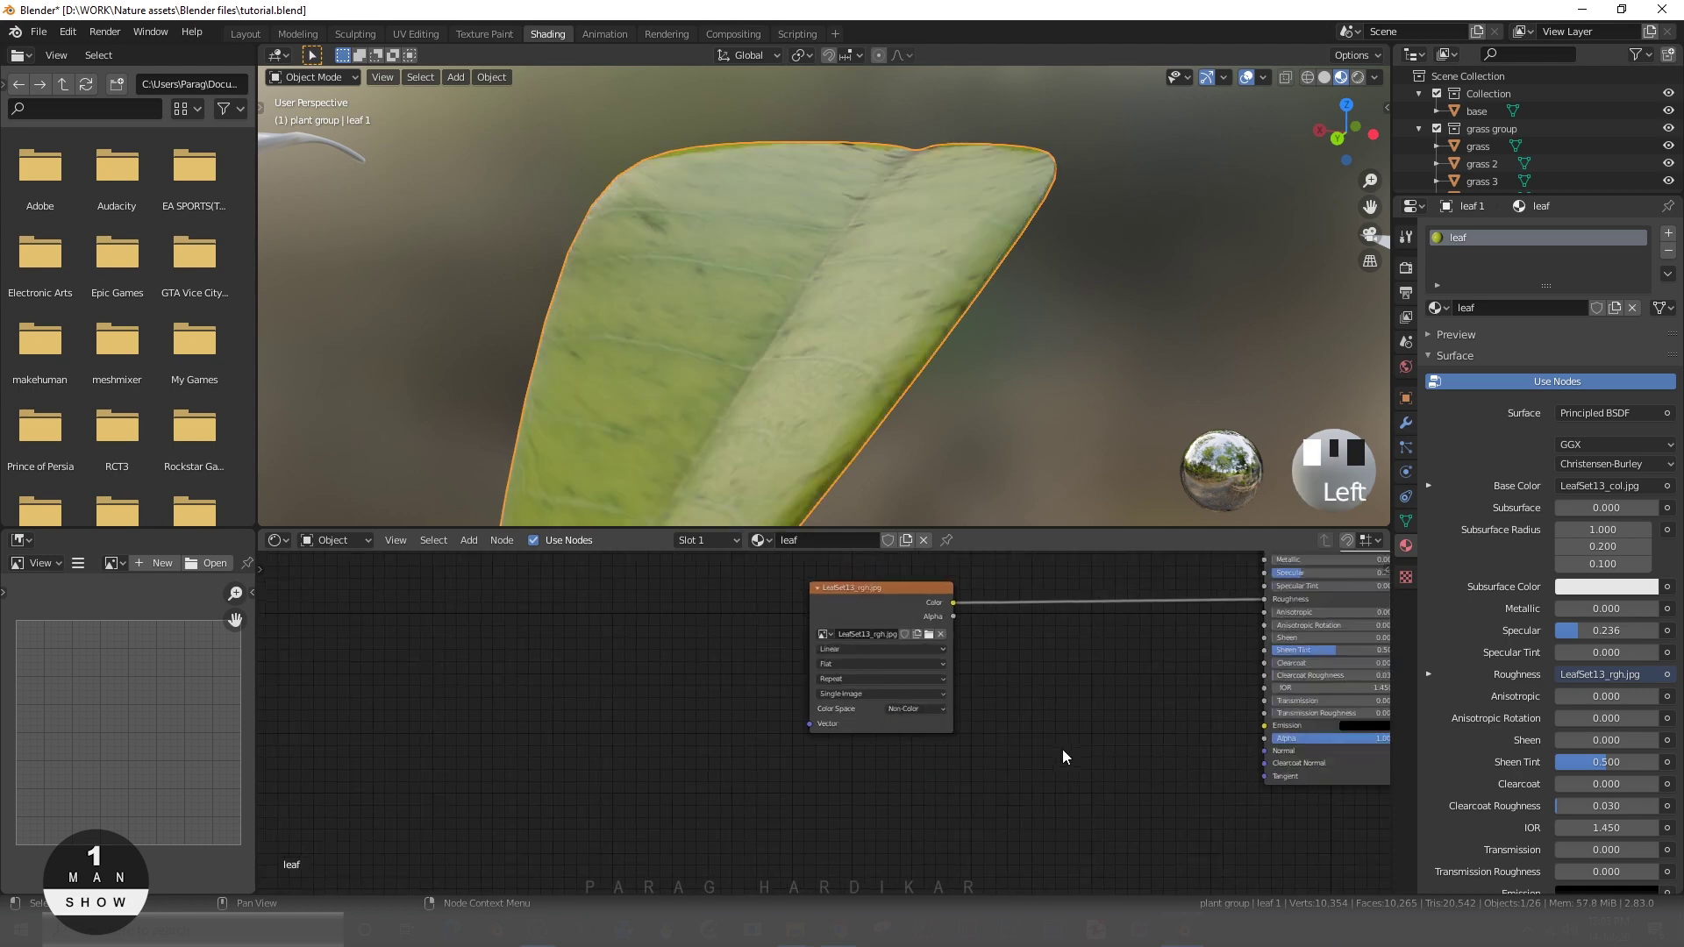
middle_click_drag(1063, 726, 992, 782, "shift")
- Deselect the leaf and examine how its surface reflects light from different angles and distances
scroll(936, 376, "down", 5)
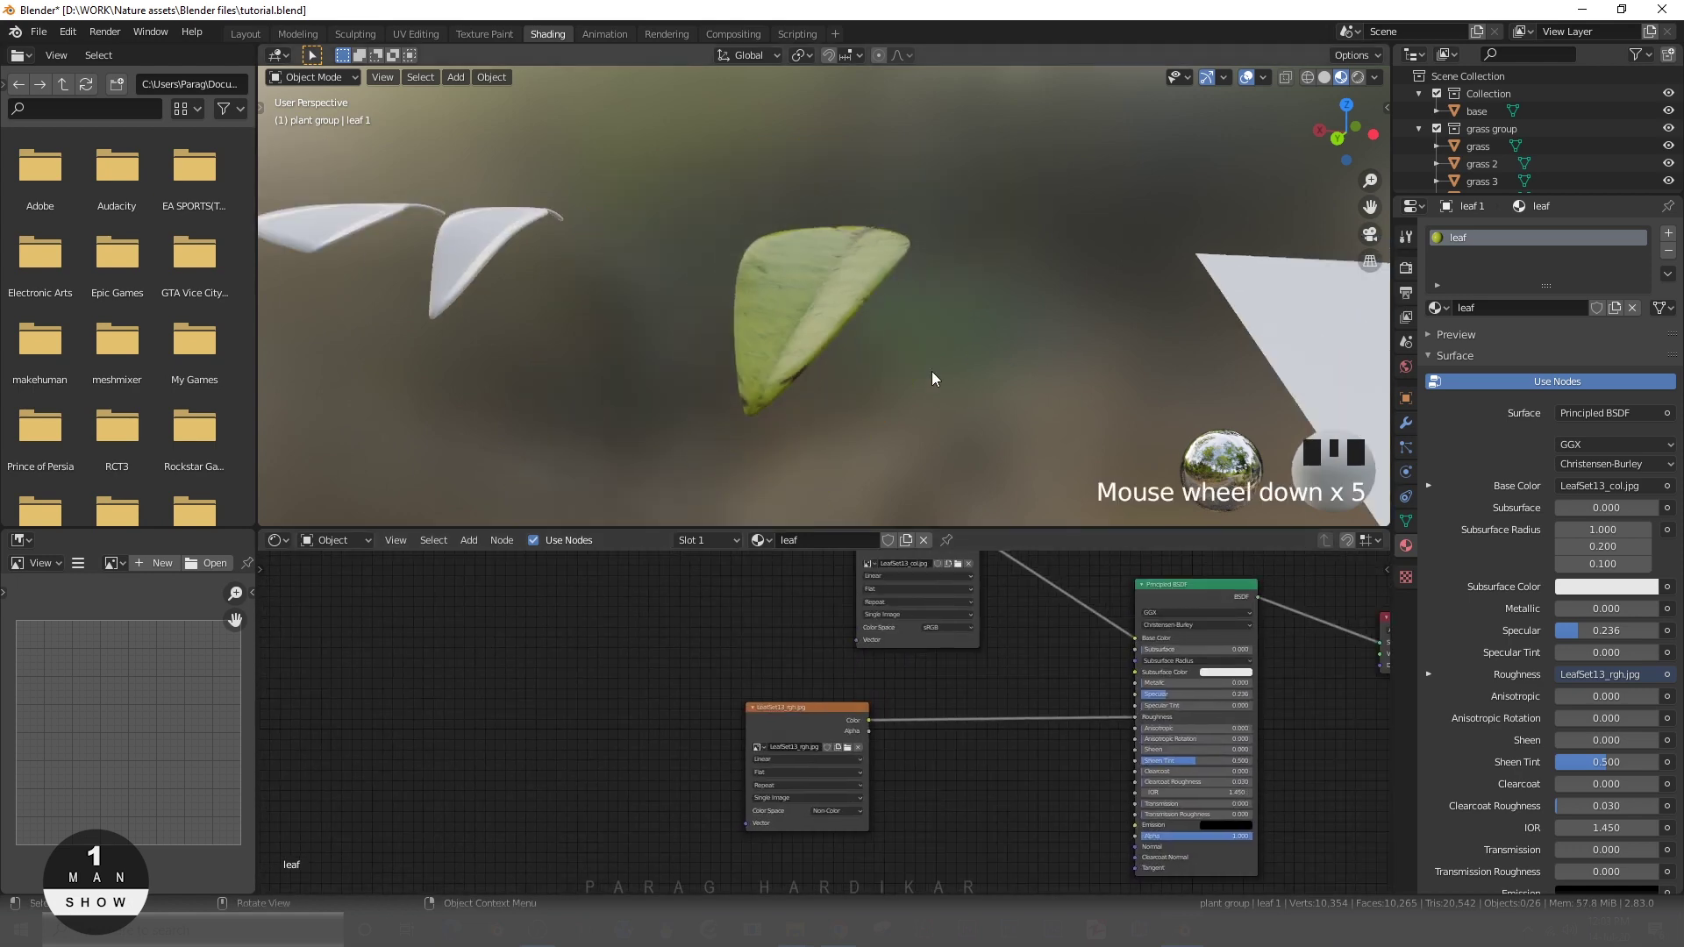
scroll(821, 379, "up", 5)
key("alt+a")
middle_click_drag(823, 379, 741, 386)
scroll(748, 373, "up", 2)
left_click(777, 728)
scroll(830, 379, "down", 3)
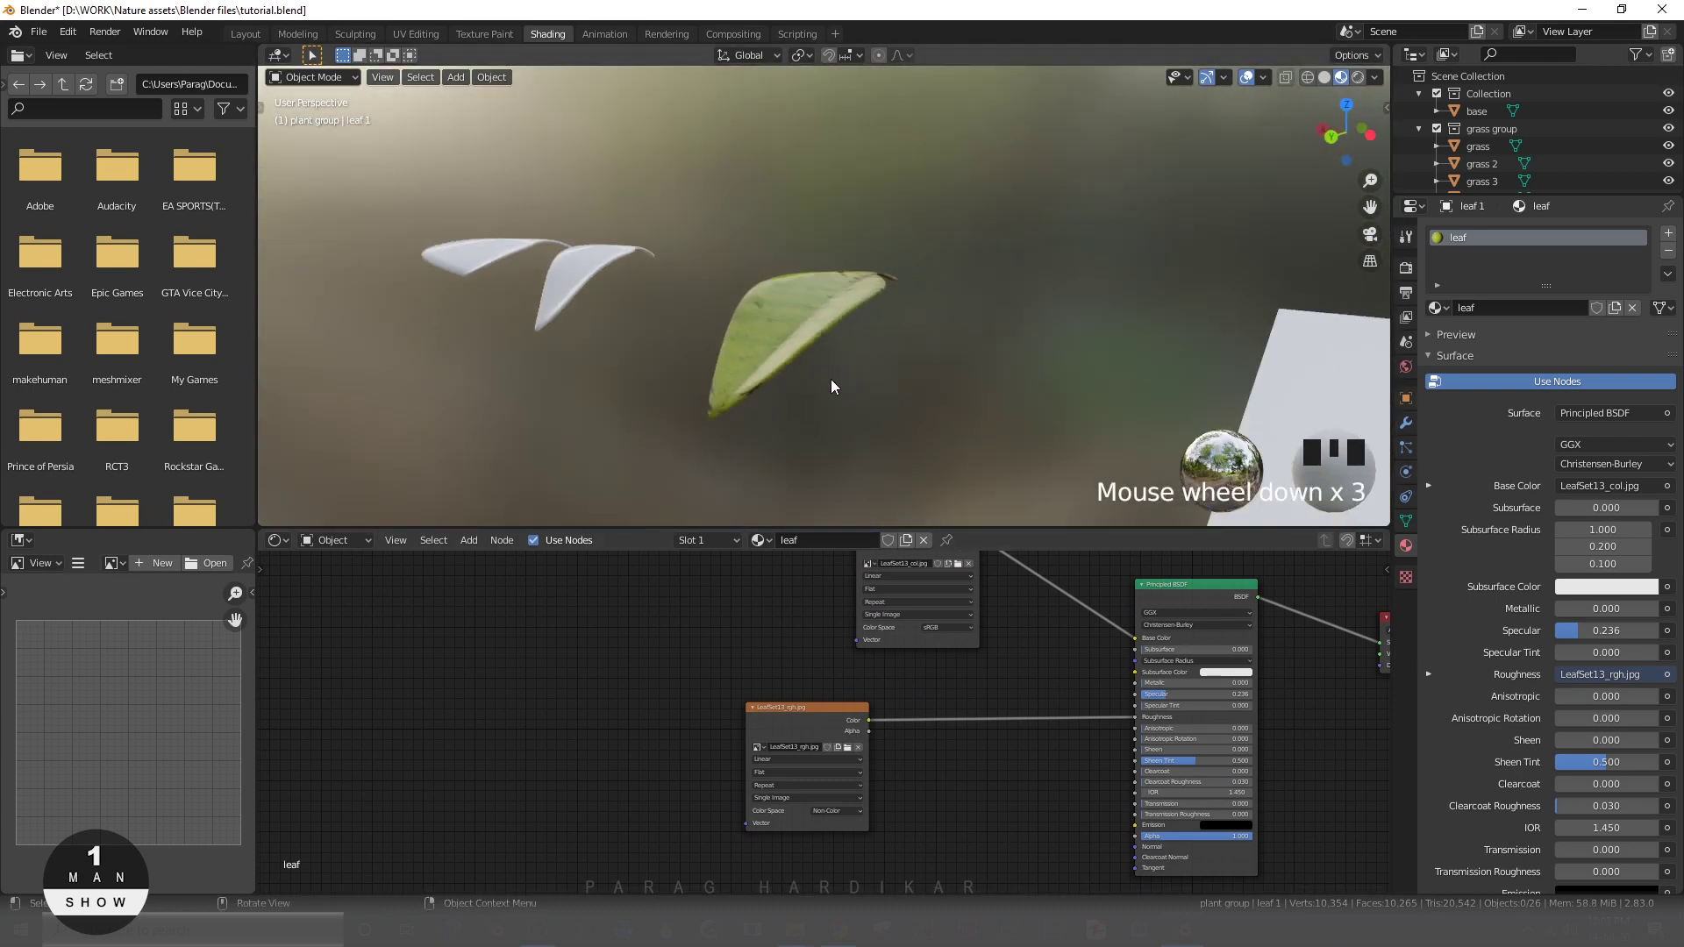
scroll(830, 379, "up", 8)
- Add LeafSet13_nrm.jpg from the LEAF SET13 folder to leaf 1's material and place its node below the roughness texture
left_click(783, 295)
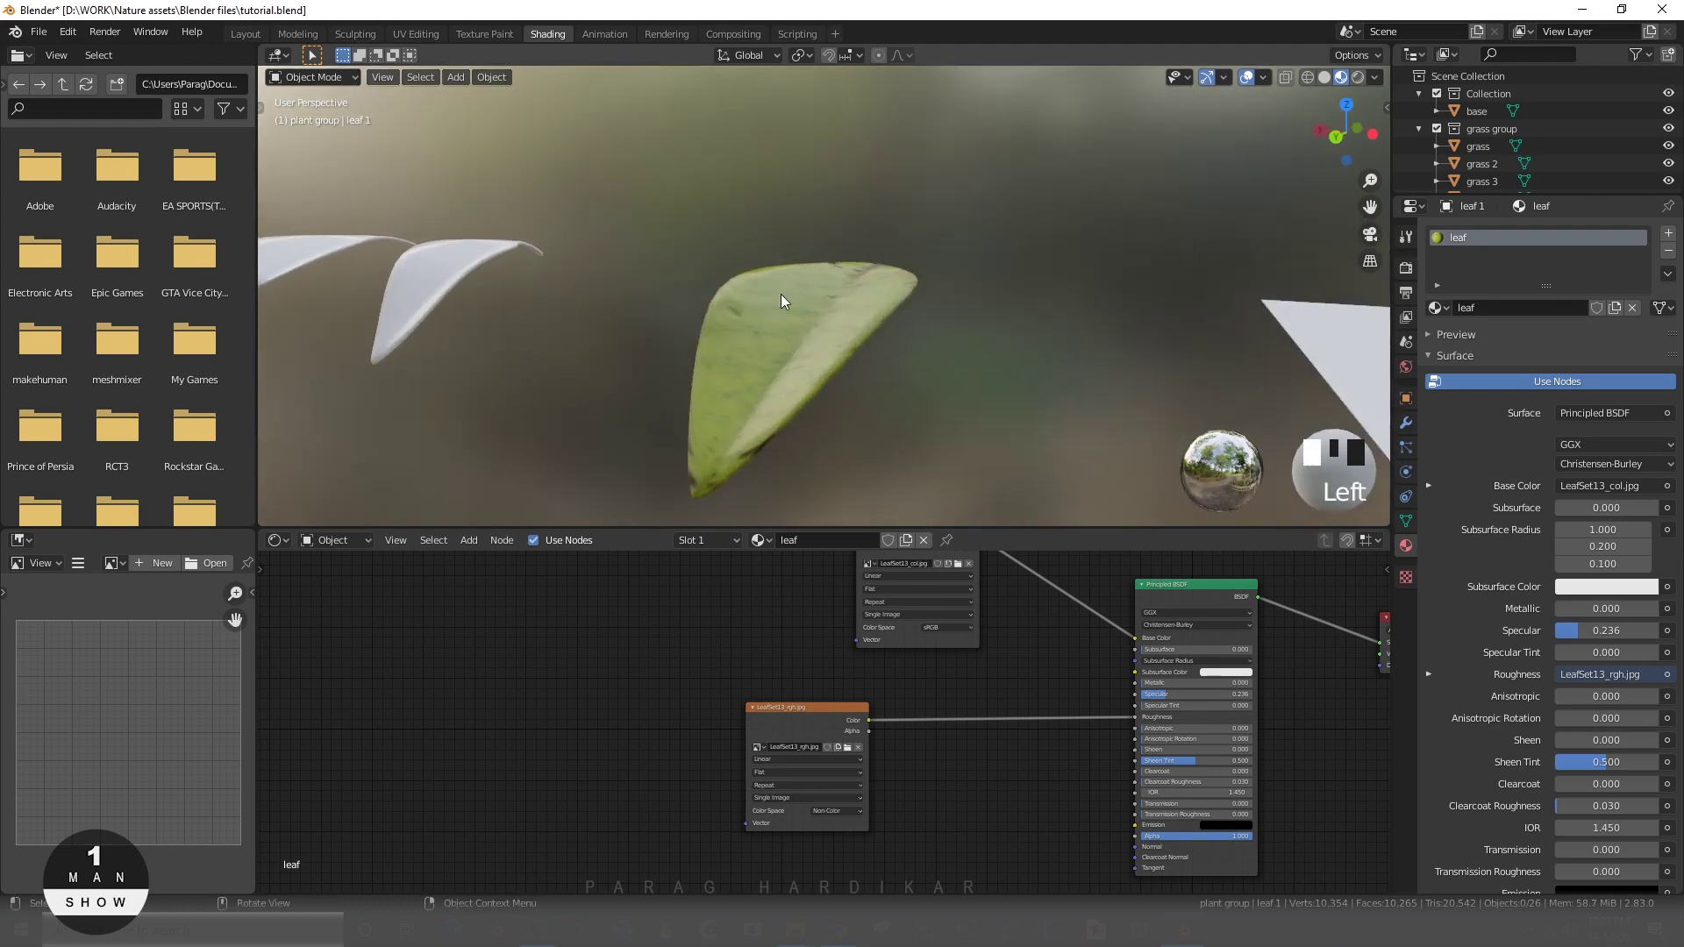
mouse_move(794, 927)
left_click(691, 872)
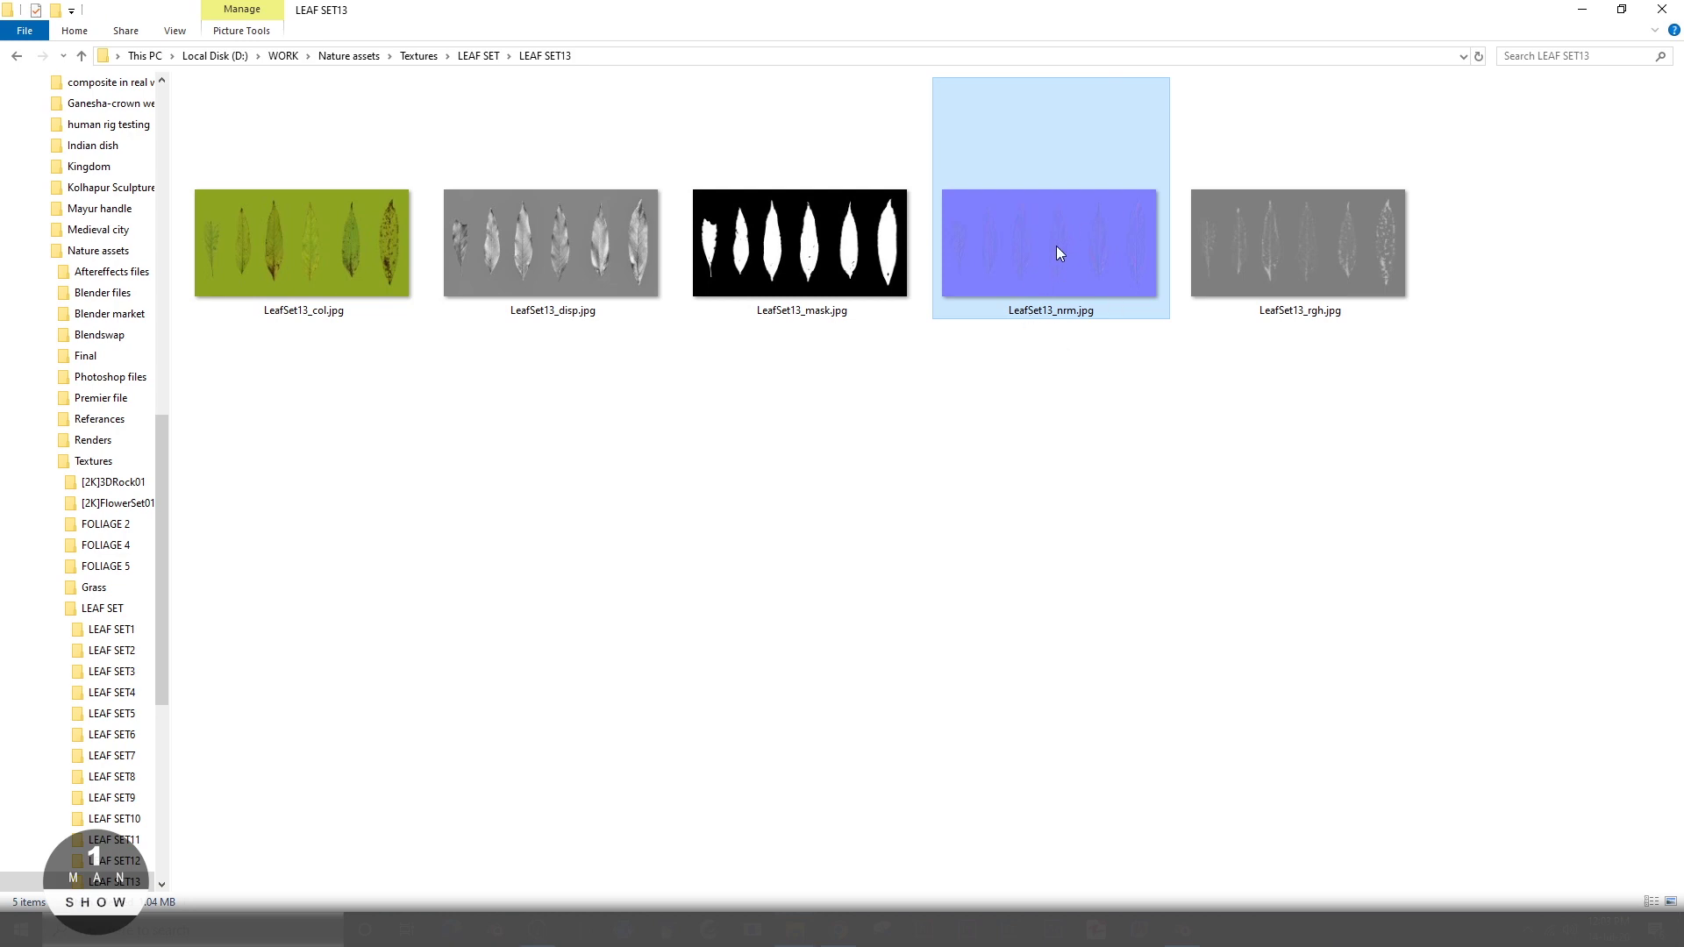
left_click_drag(1056, 246, 478, 684)
scroll(492, 666, "down", 2)
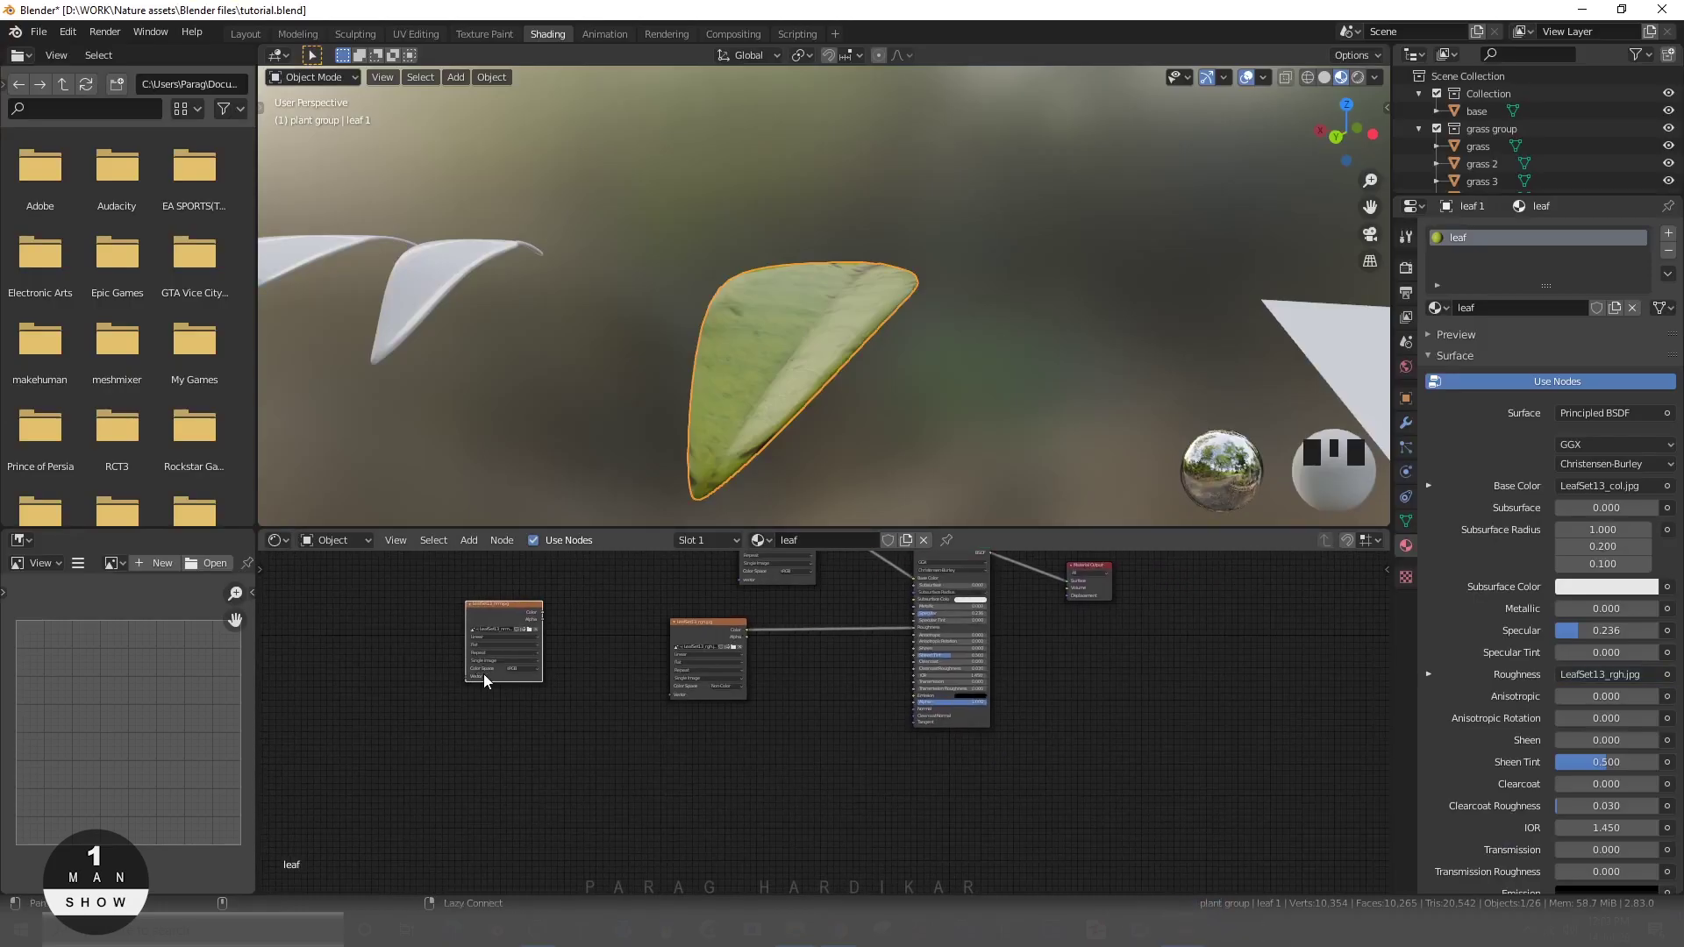
left_click_drag(506, 607, 706, 754)
left_click(707, 754)
- Connect the LeafSet13_nrm.jpg Color output directly to the Principled BSDF's Normal input and examine the leaf's surface
scroll(902, 797, "up", 3)
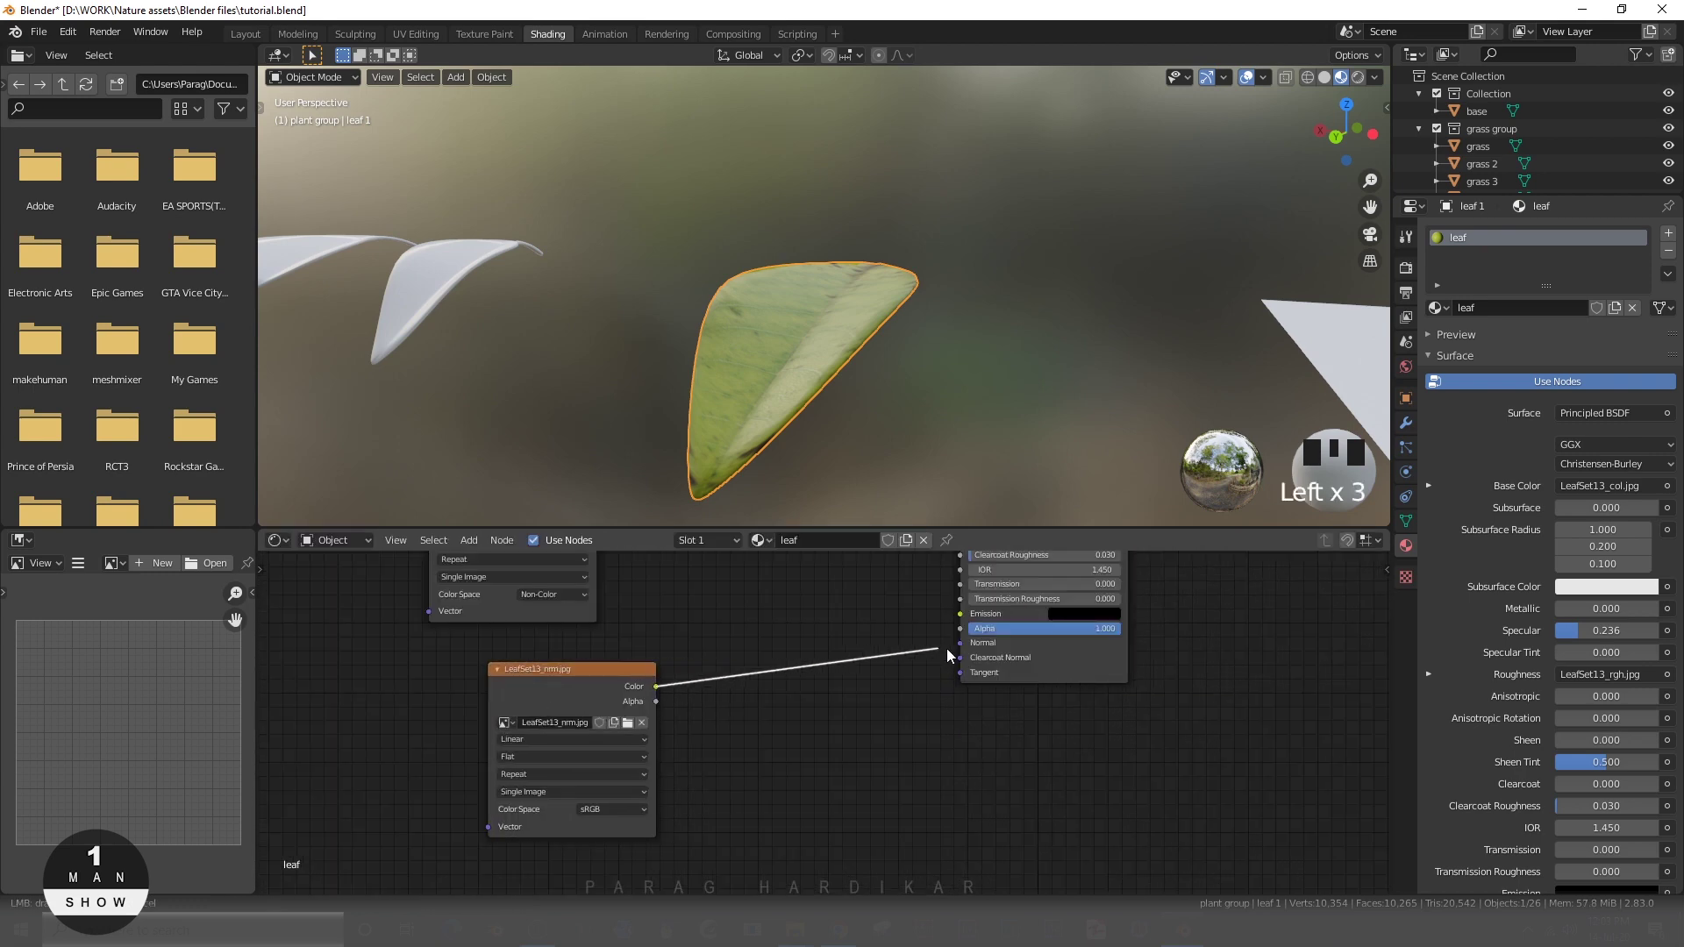
left_click_drag(947, 653, 960, 643)
scroll(880, 418, "up", 4)
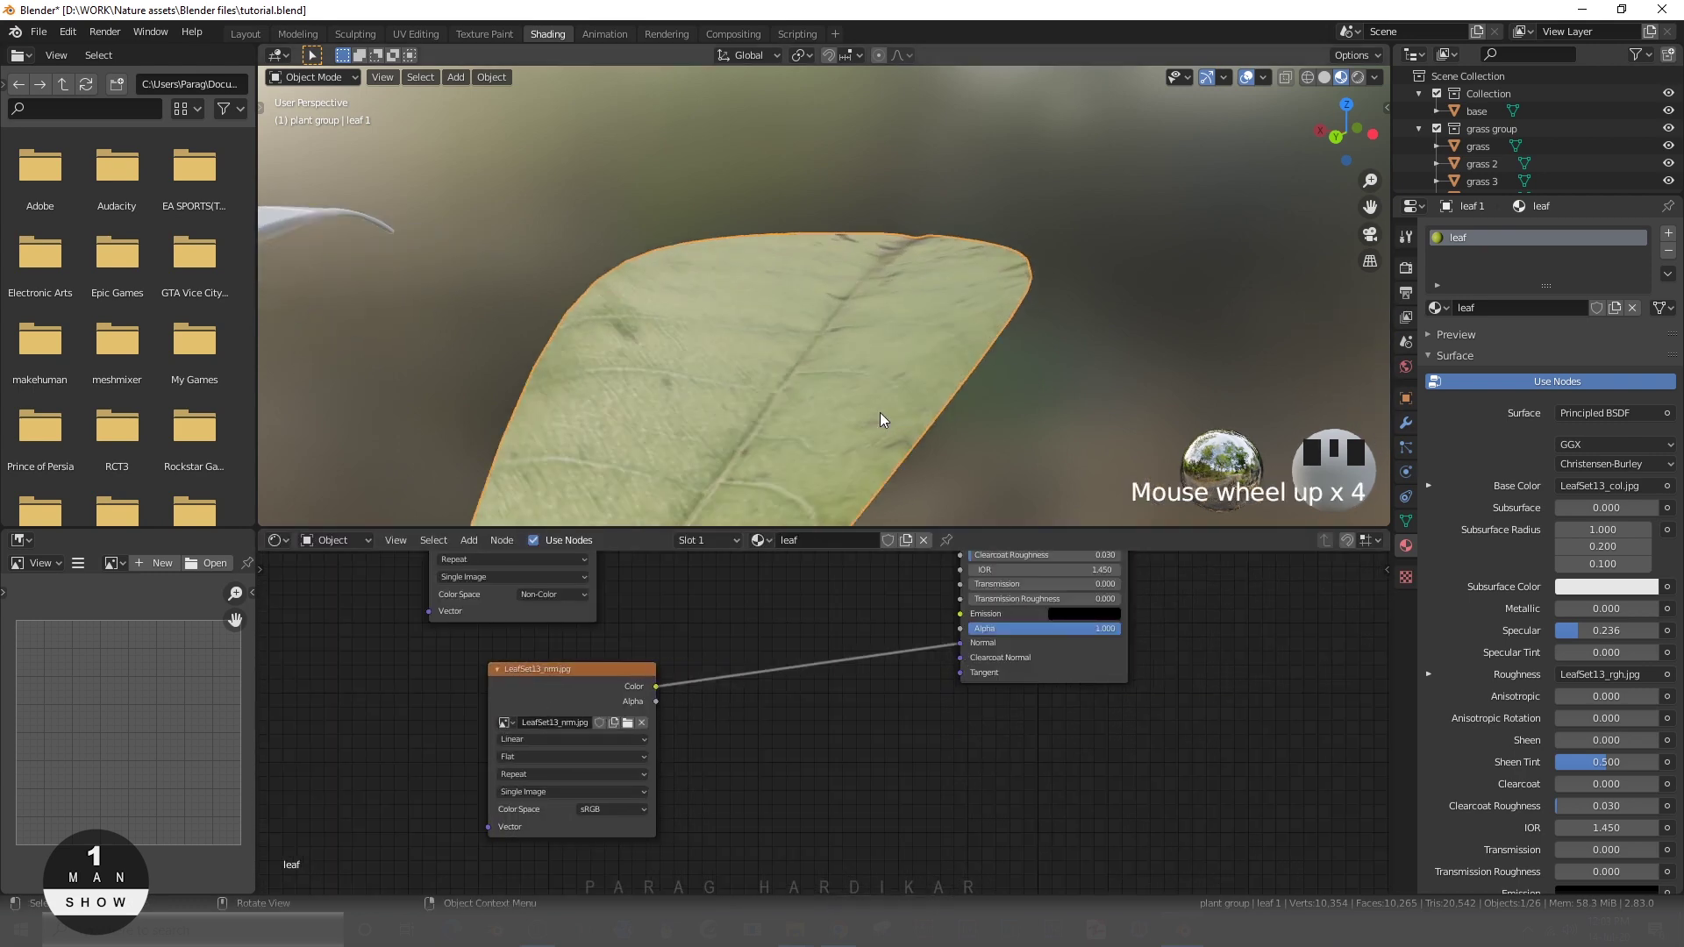
scroll(879, 417, "down", 1)
middle_click_drag(879, 417, 809, 318, "shift")
scroll(804, 304, "up", 2)
scroll(835, 345, "down", 7)
scroll(756, 302, "up", 4)
- Set the color space of the LeafSet13_nrm.jpg texture to Non-Color
scroll(857, 754, "up", 1)
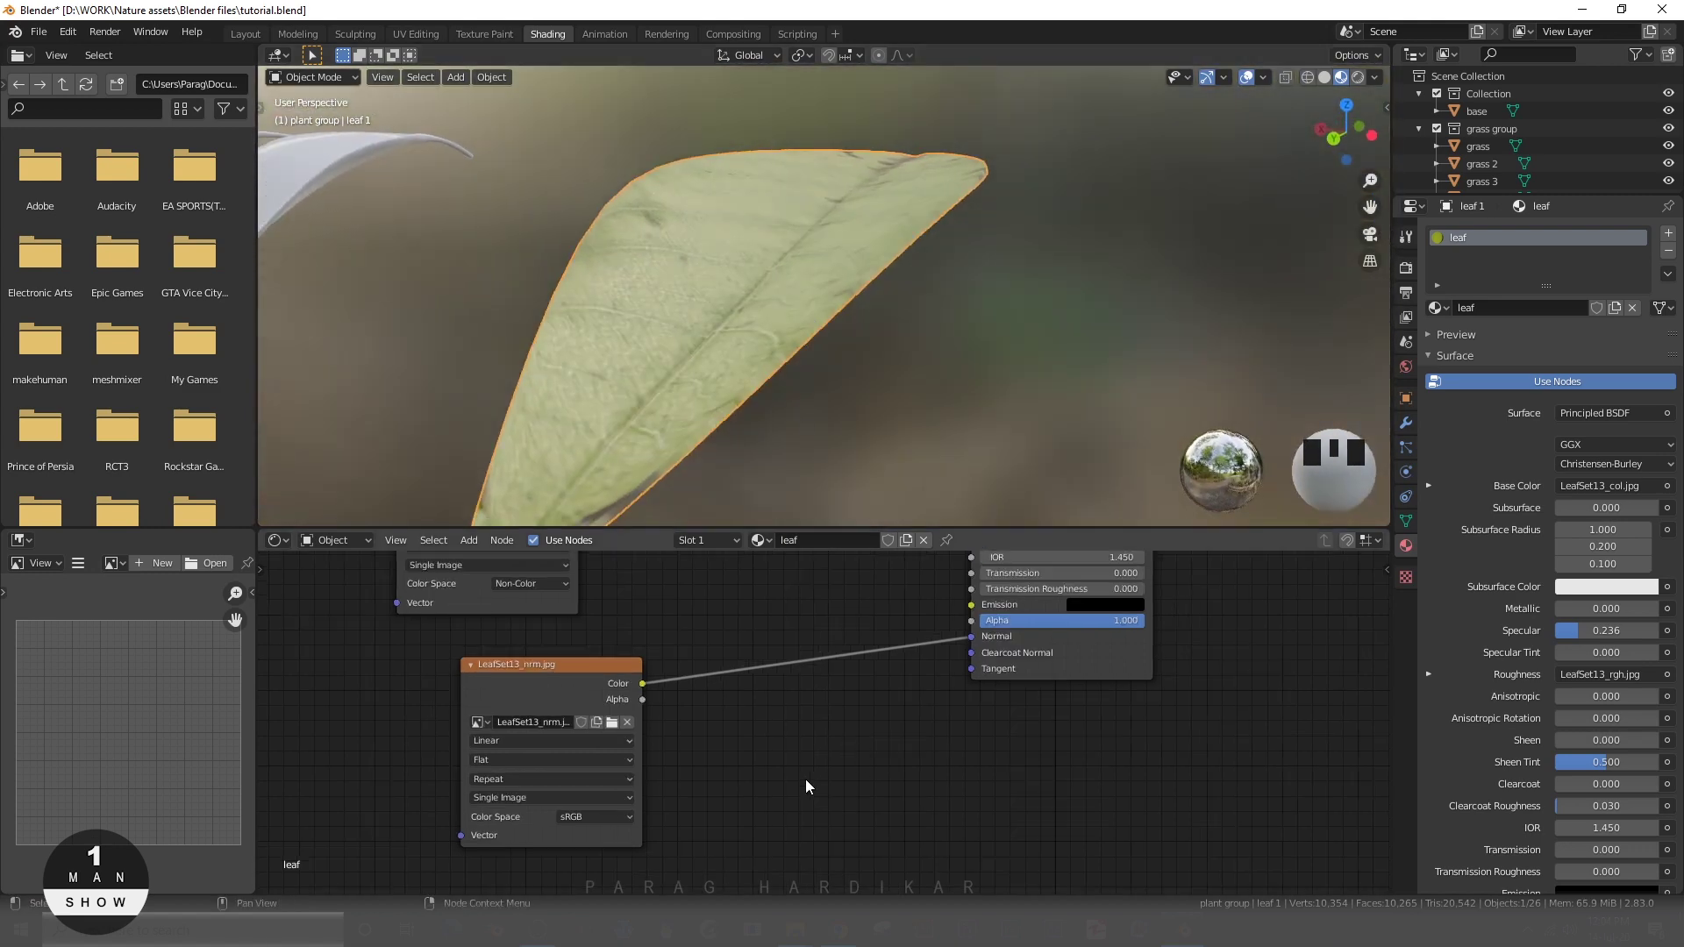
left_click(605, 818)
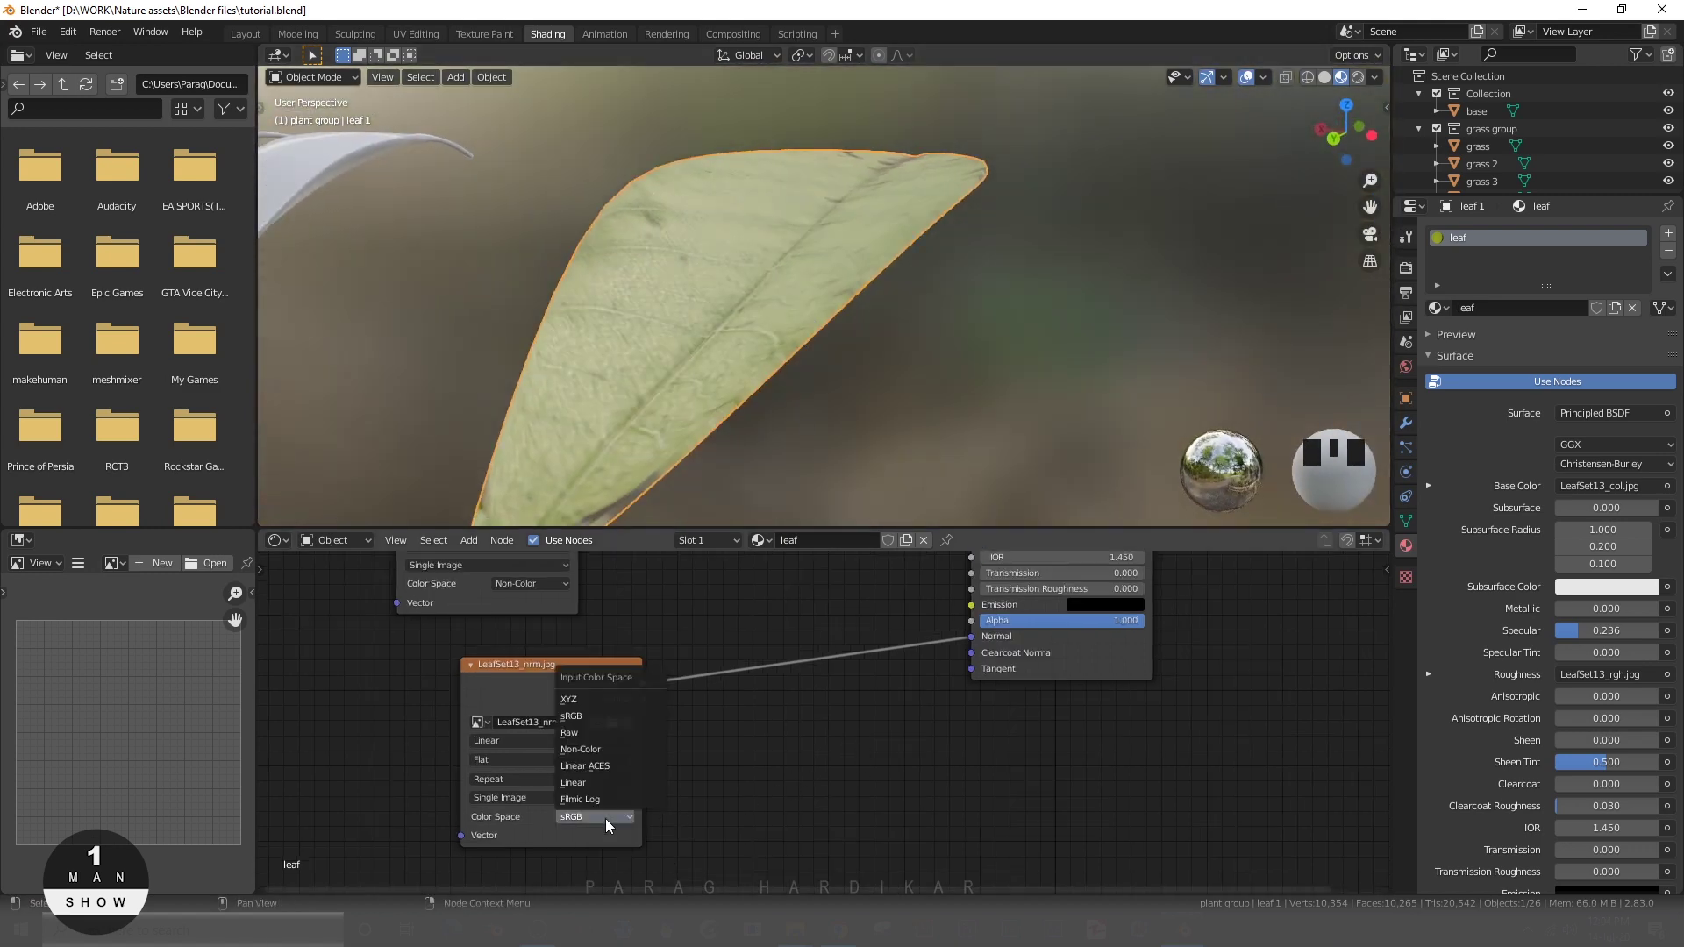
left_click(581, 751)
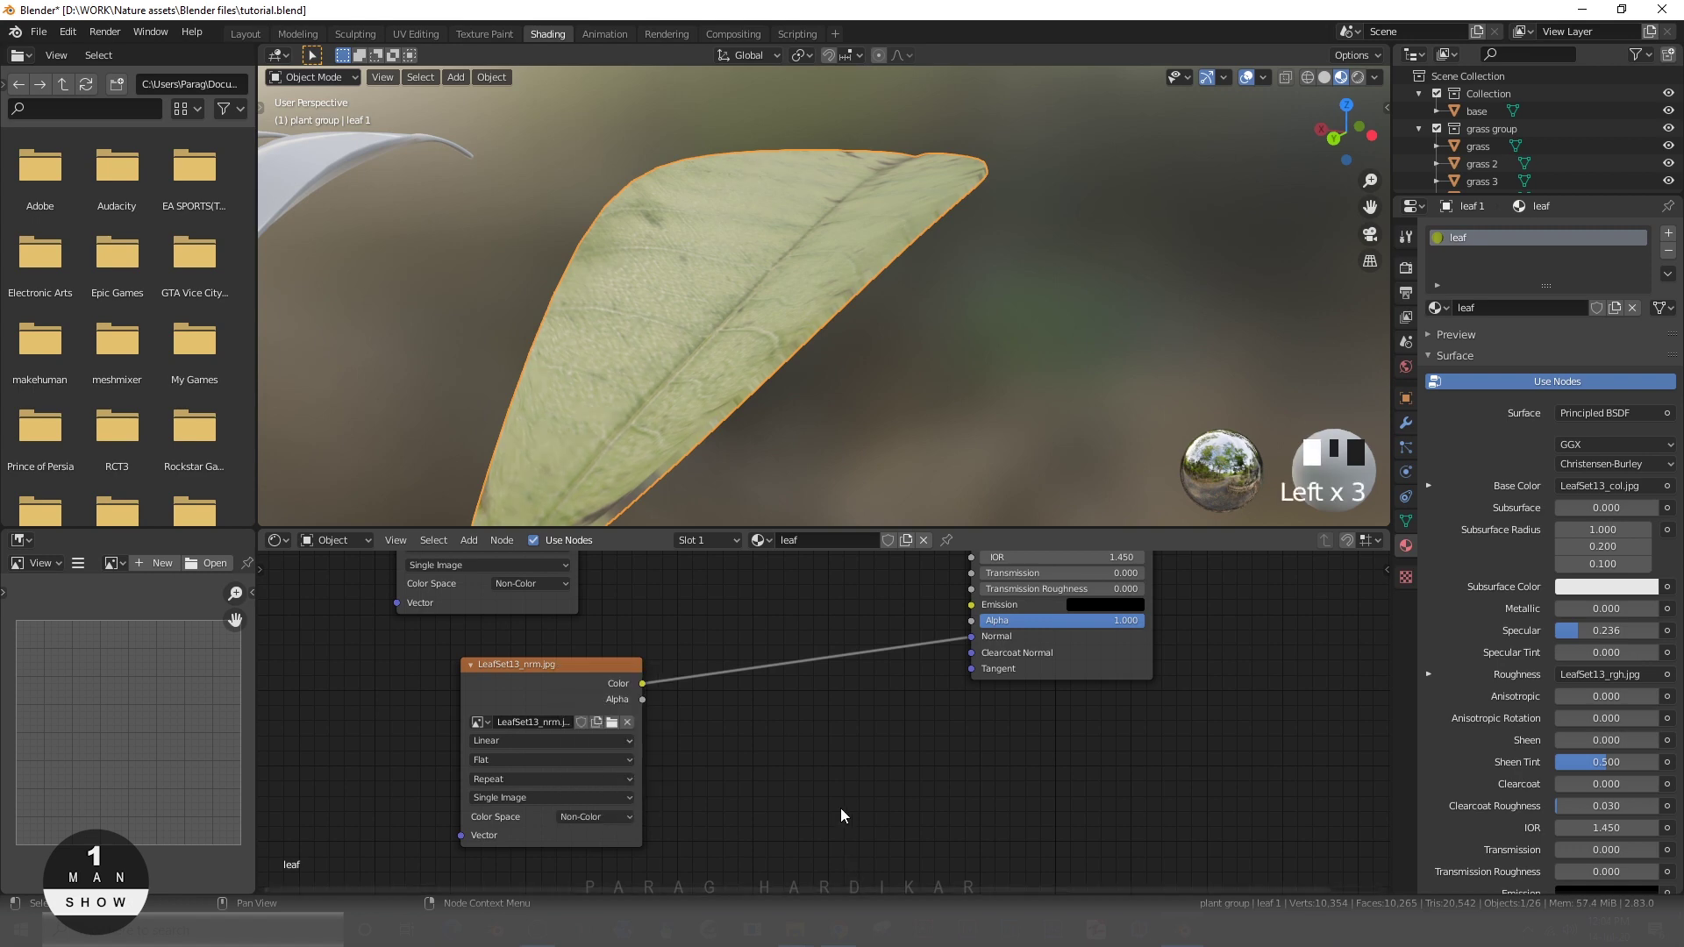
- Add a Normal Map node between the LeafSet13_nrm.jpg Color output and the Principled BSDF's Normal input
key("shift+a")
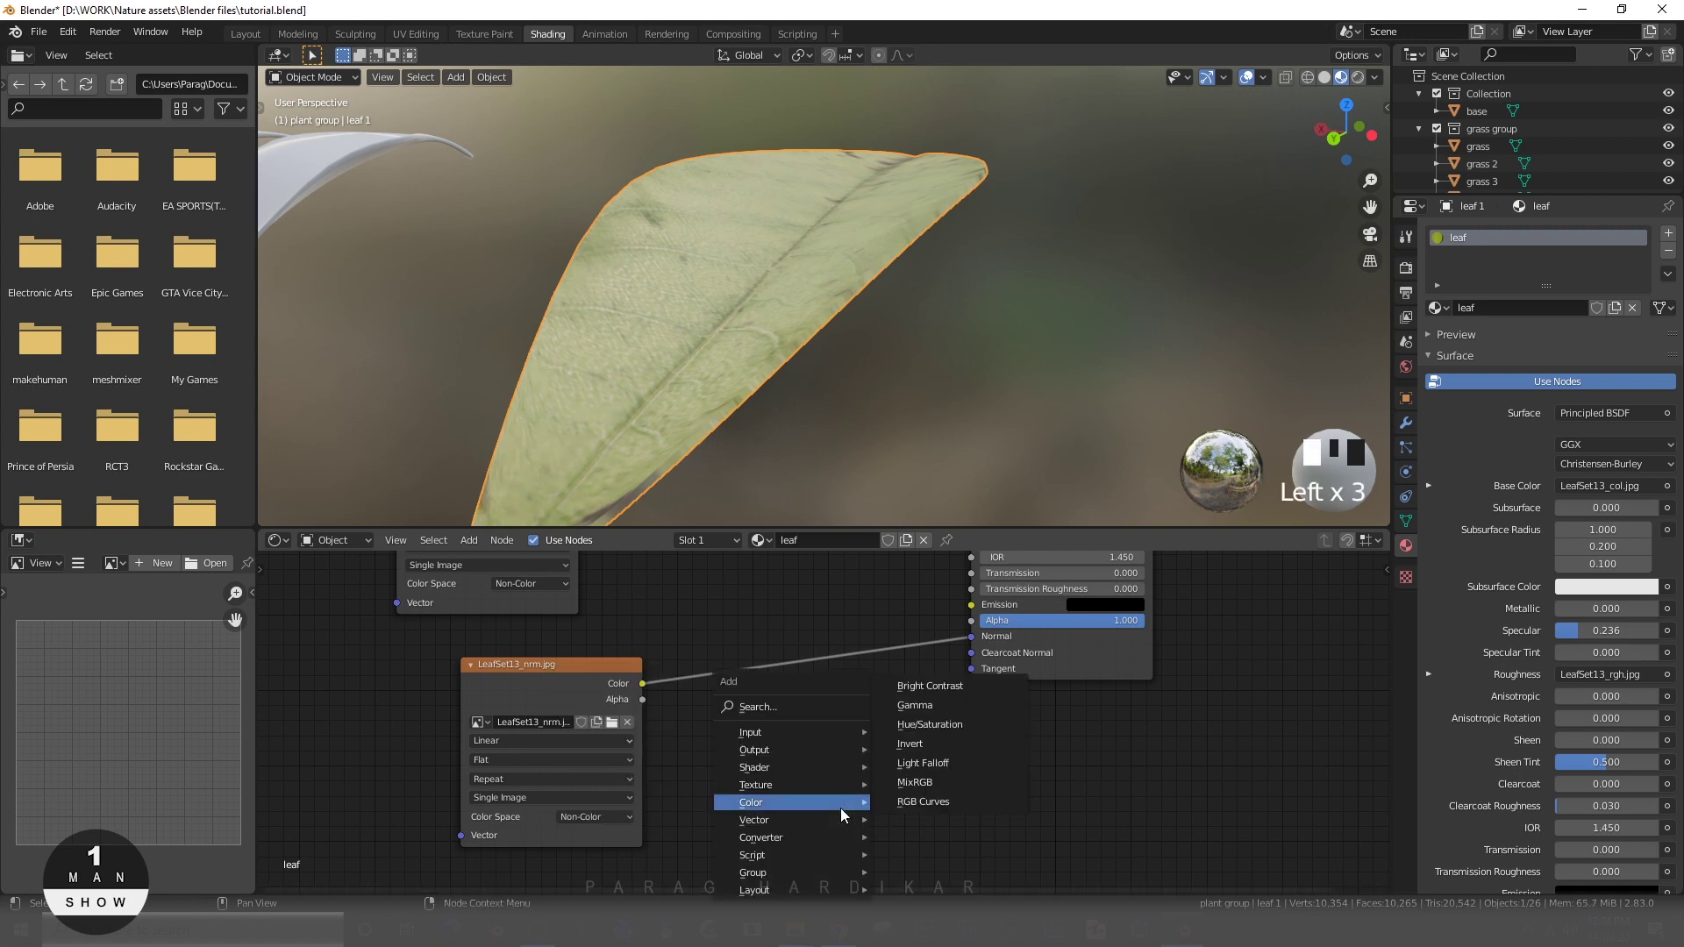
left_click(802, 707)
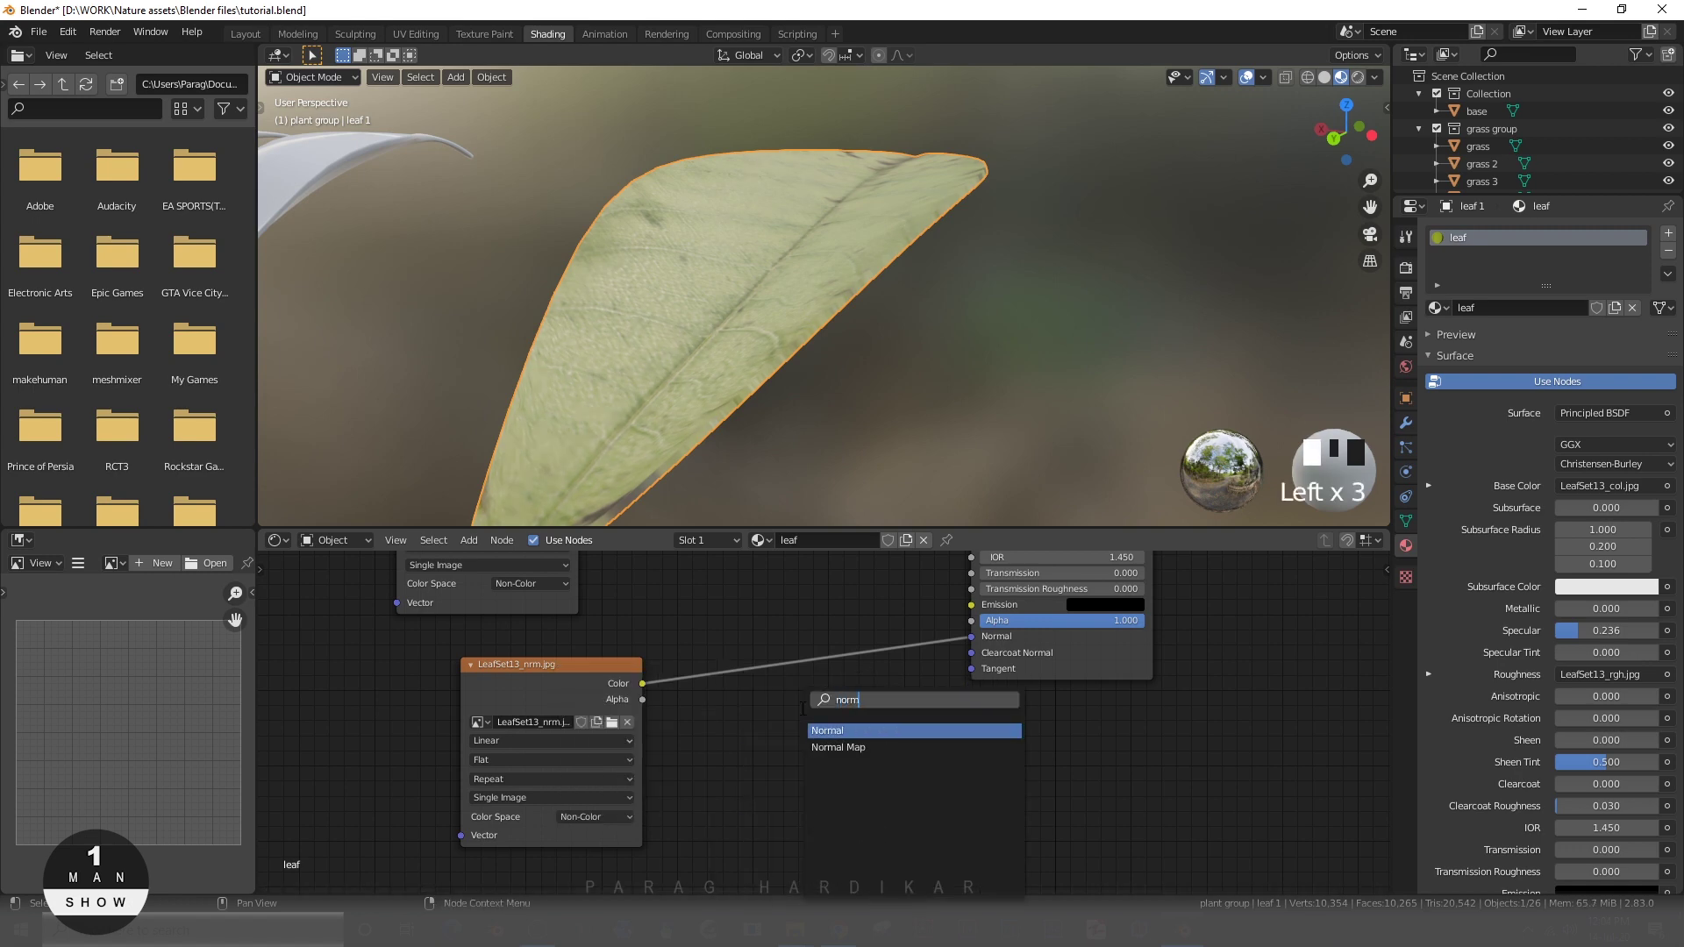
left_click(821, 747)
left_click(782, 724)
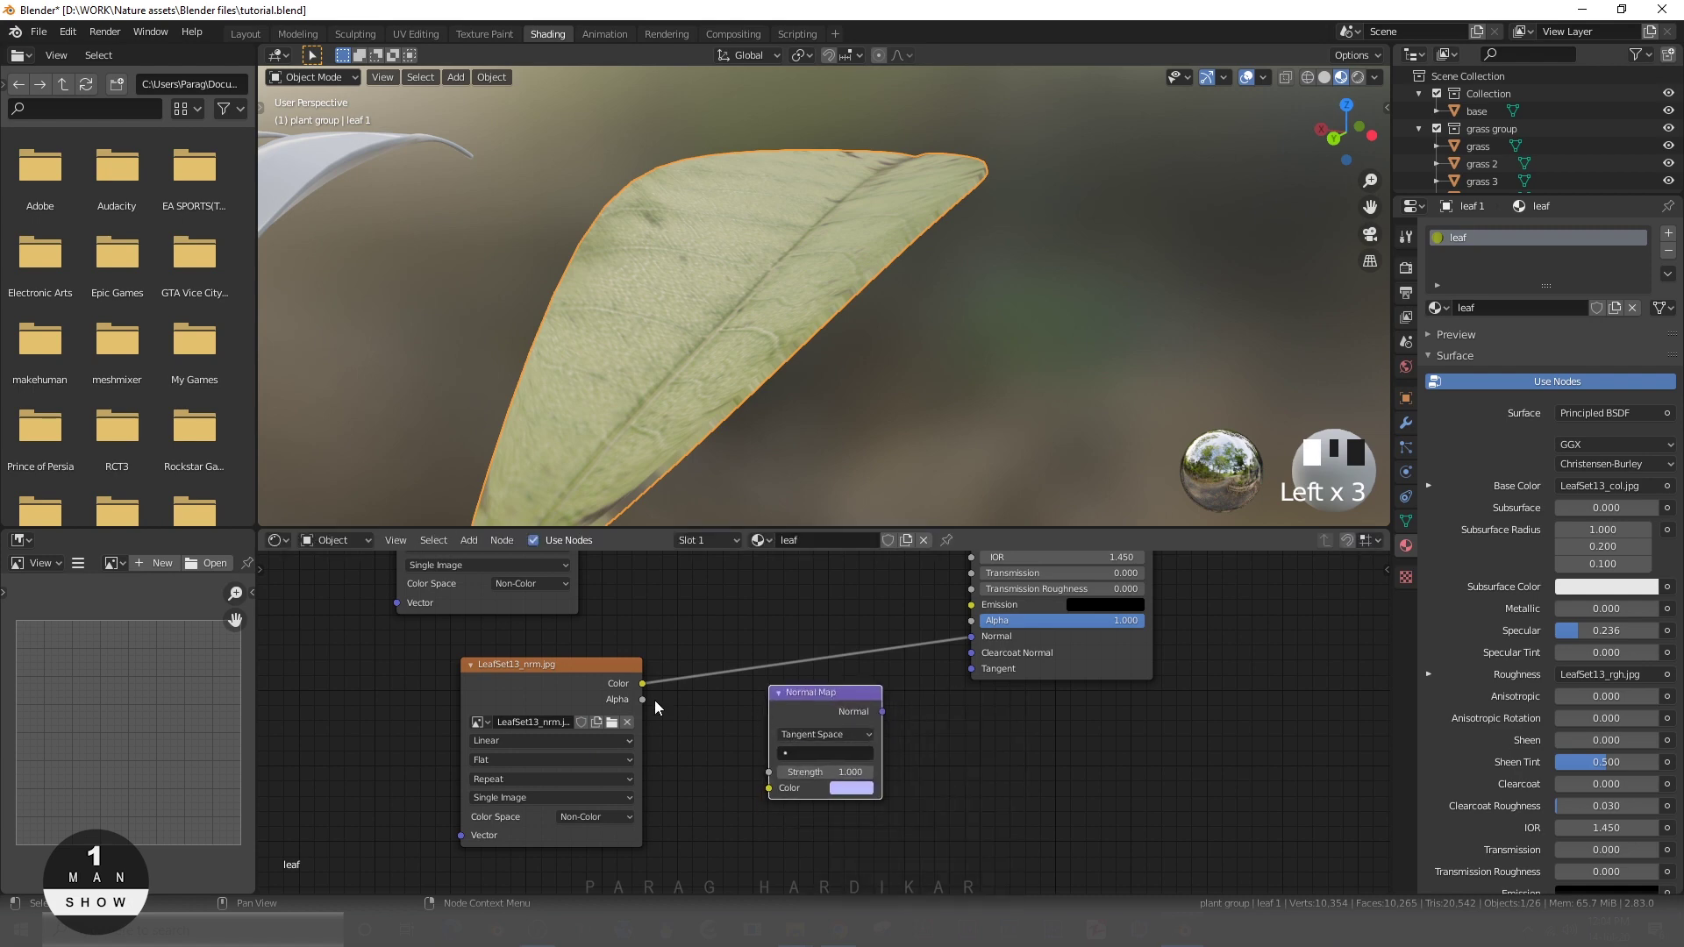
left_click_drag(803, 703, 792, 633)
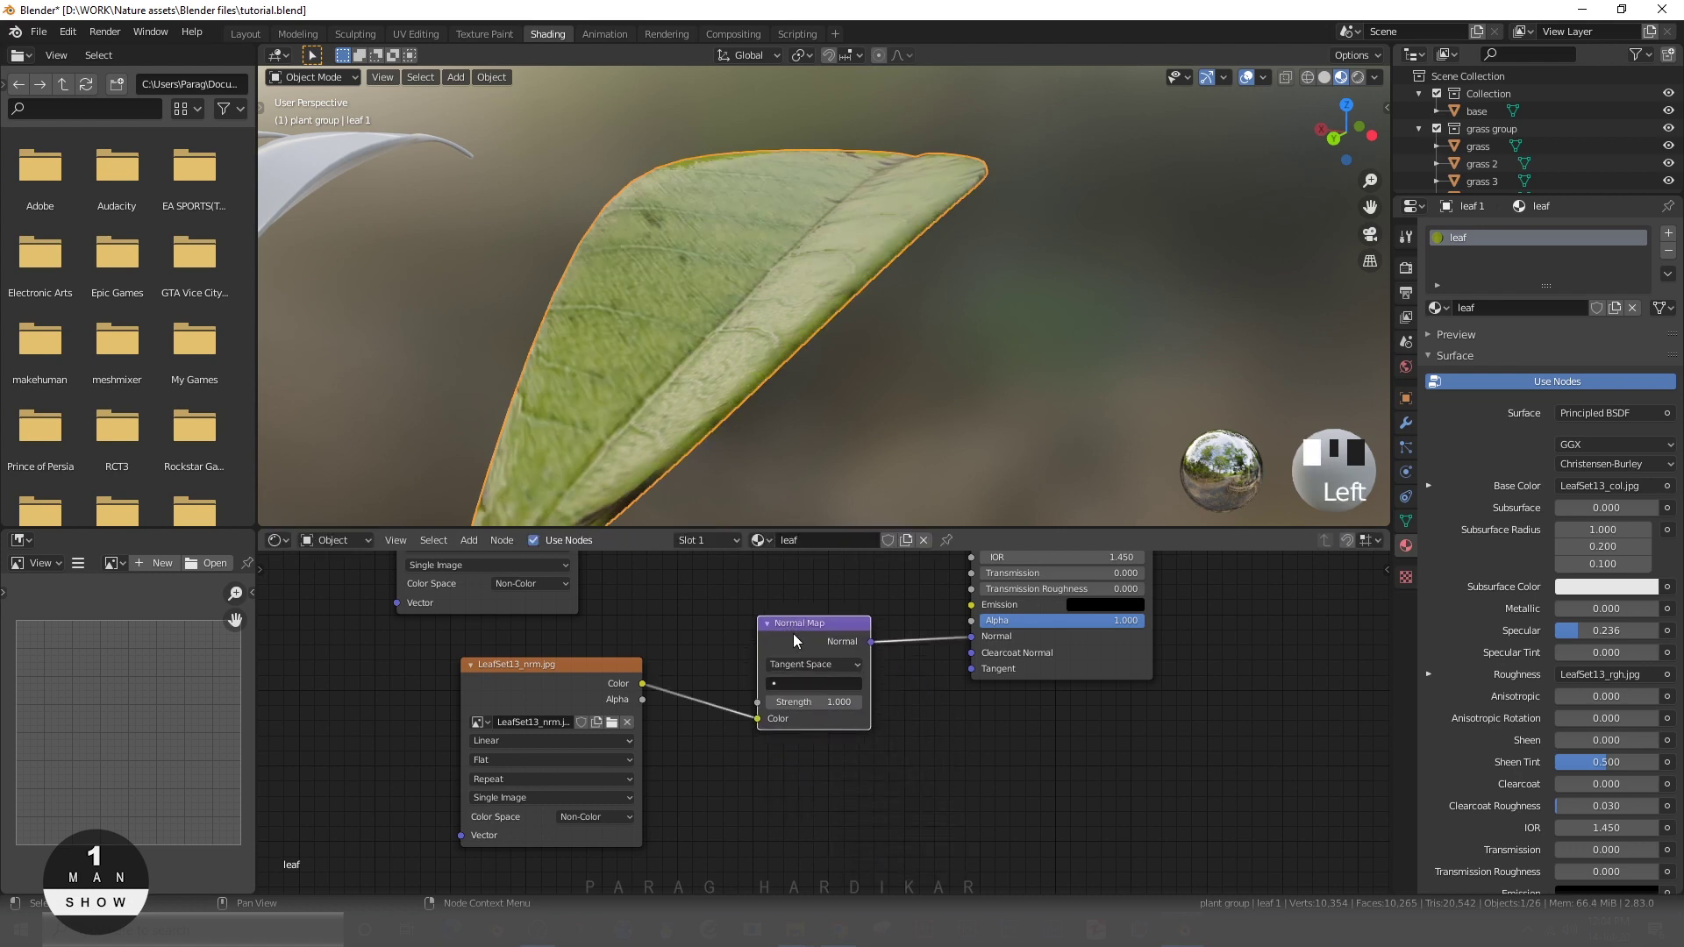
- Examine the leaf's surface relief from several angles and distances, including in a maximized 3D viewport
scroll(798, 296, "down", 3)
scroll(750, 319, "up", 6)
middle_click_drag(750, 319, 682, 324)
scroll(854, 727, "up", 2)
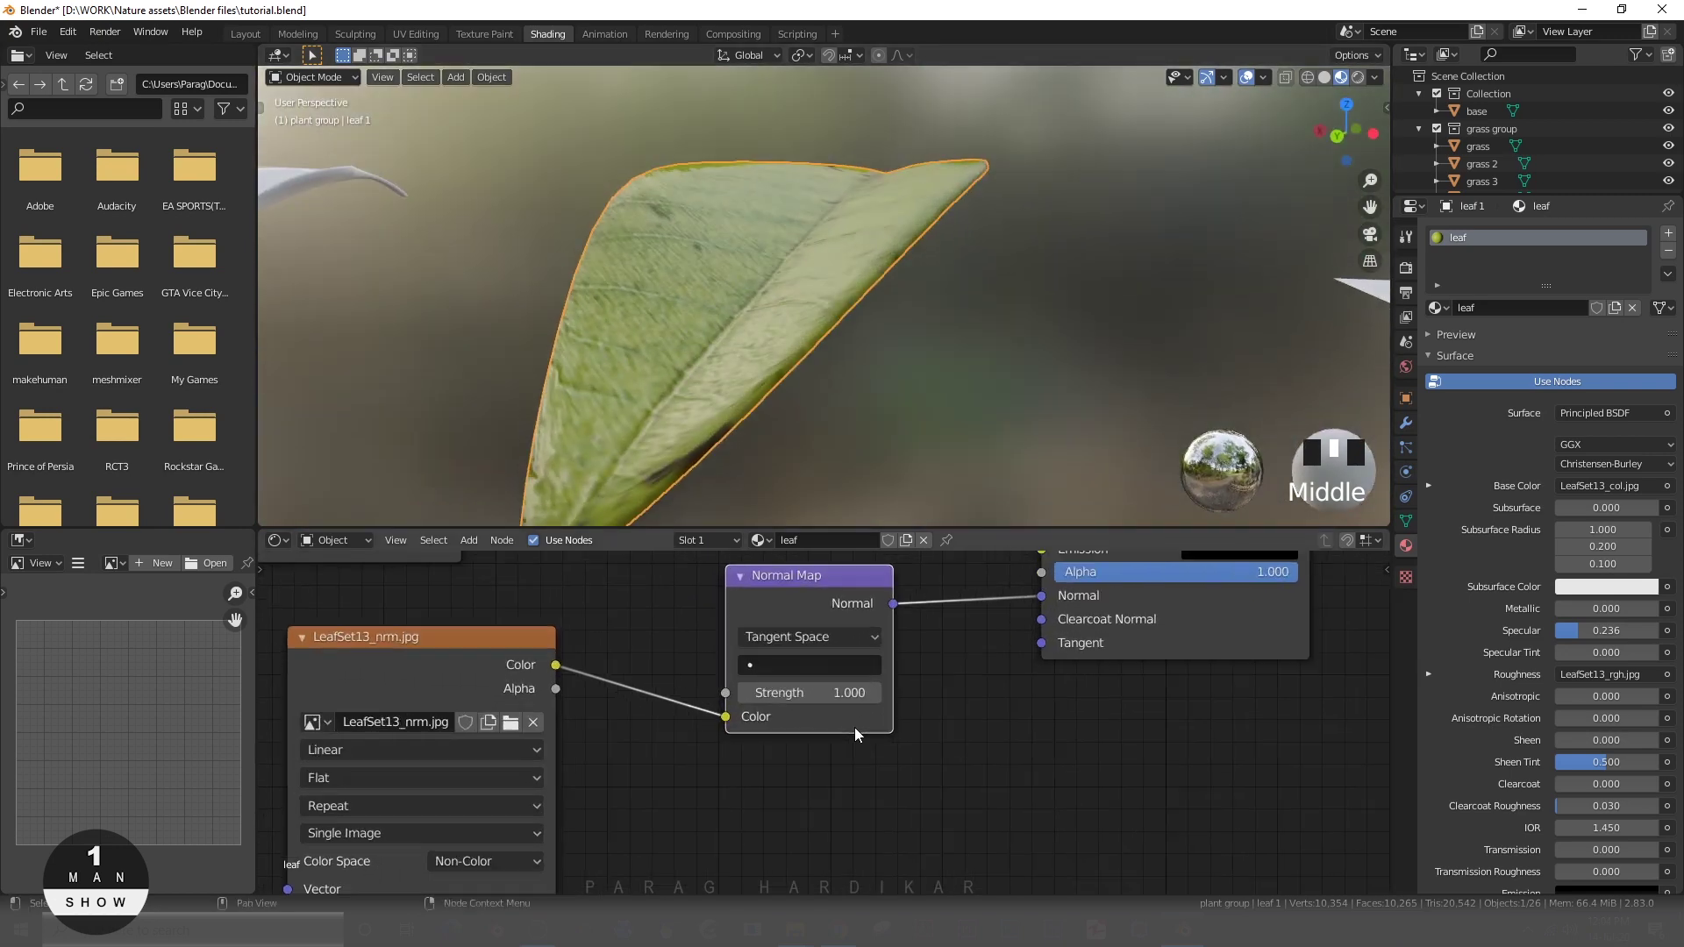
middle_click_drag(833, 786, 872, 836)
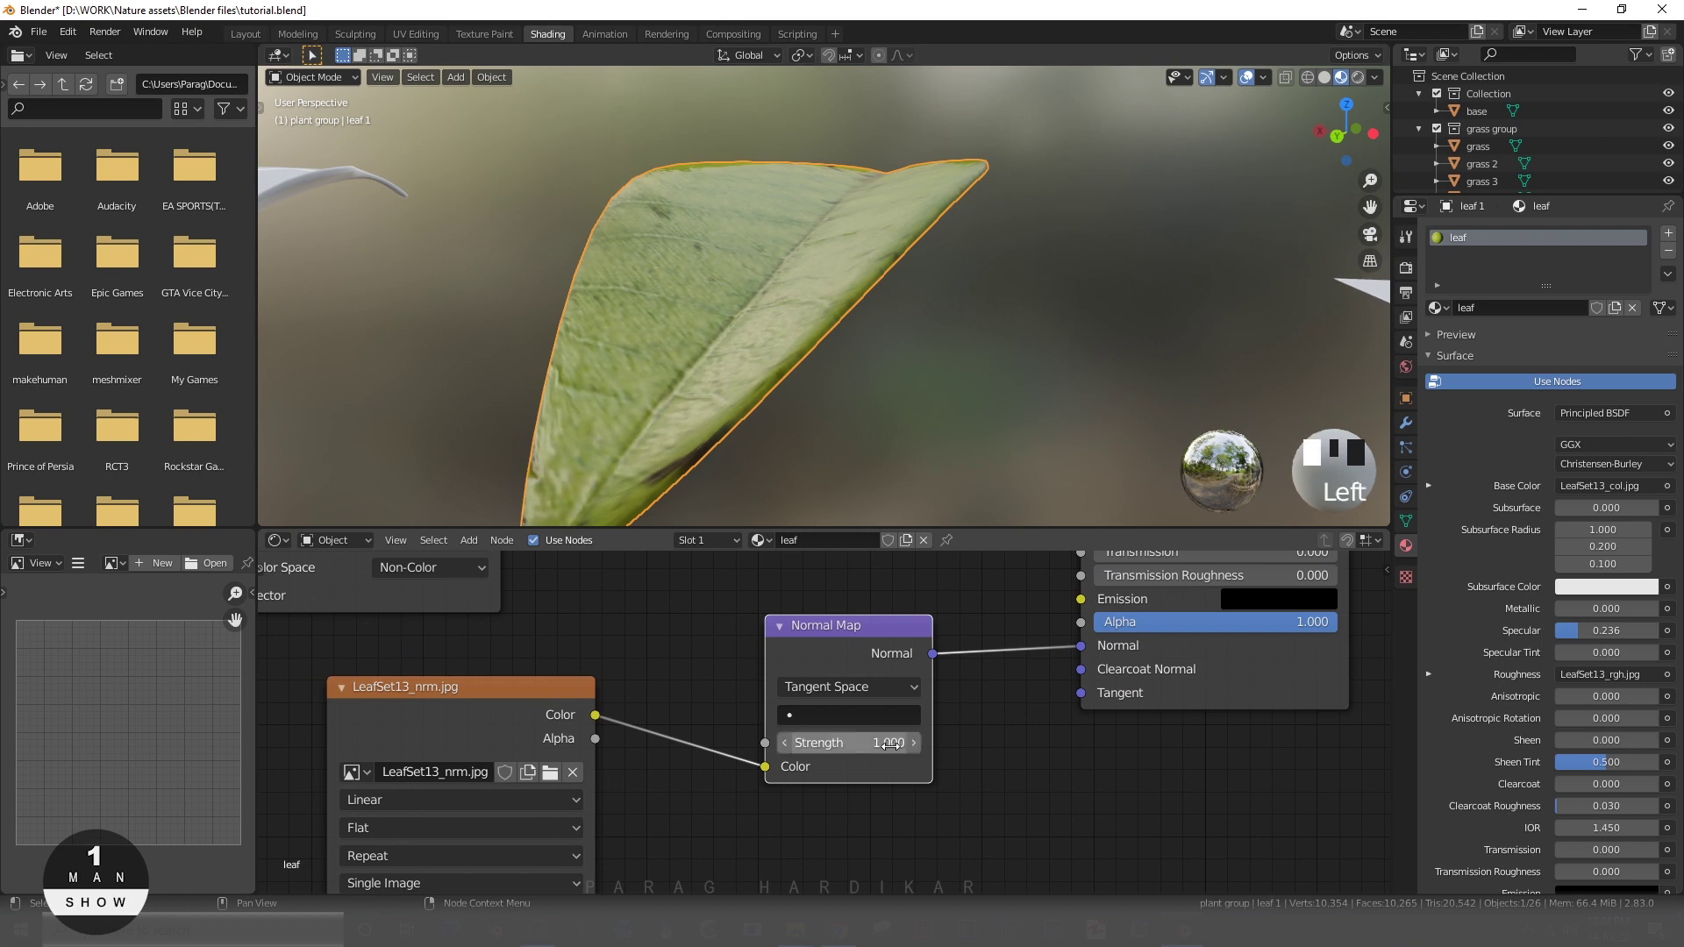
scroll(888, 744, "down", 1)
scroll(905, 420, "down", 5)
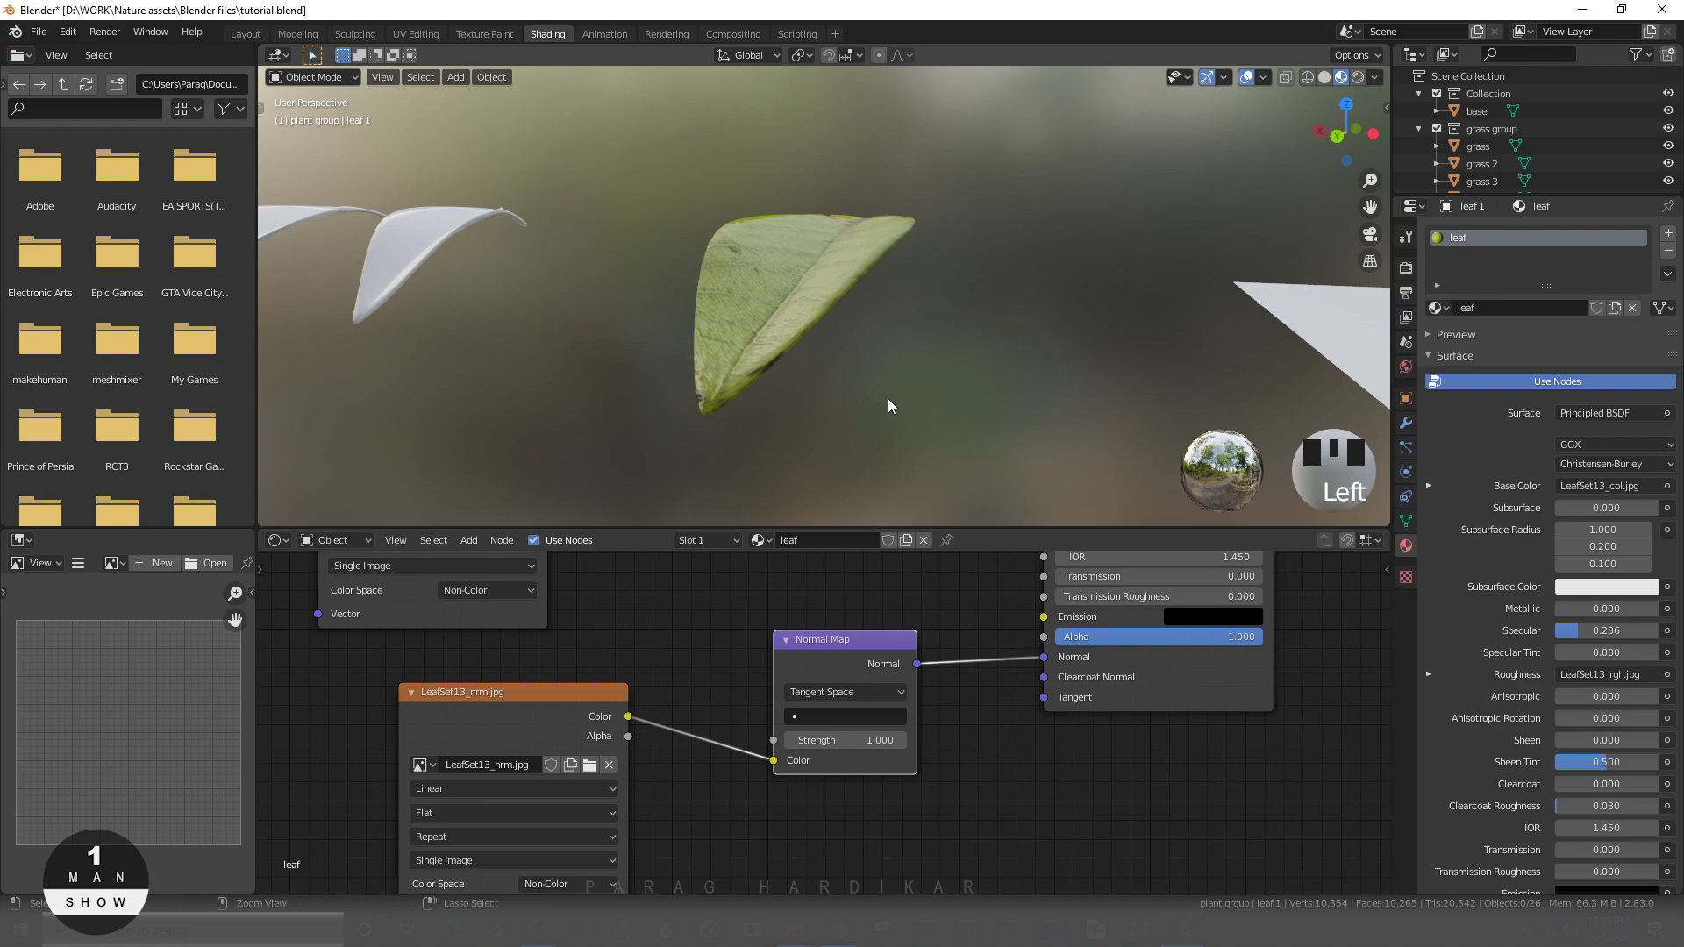
key("ctrl+space")
scroll(885, 403, "up", 5)
middle_click_drag(817, 518, 658, 605)
scroll(735, 654, "up", 2)
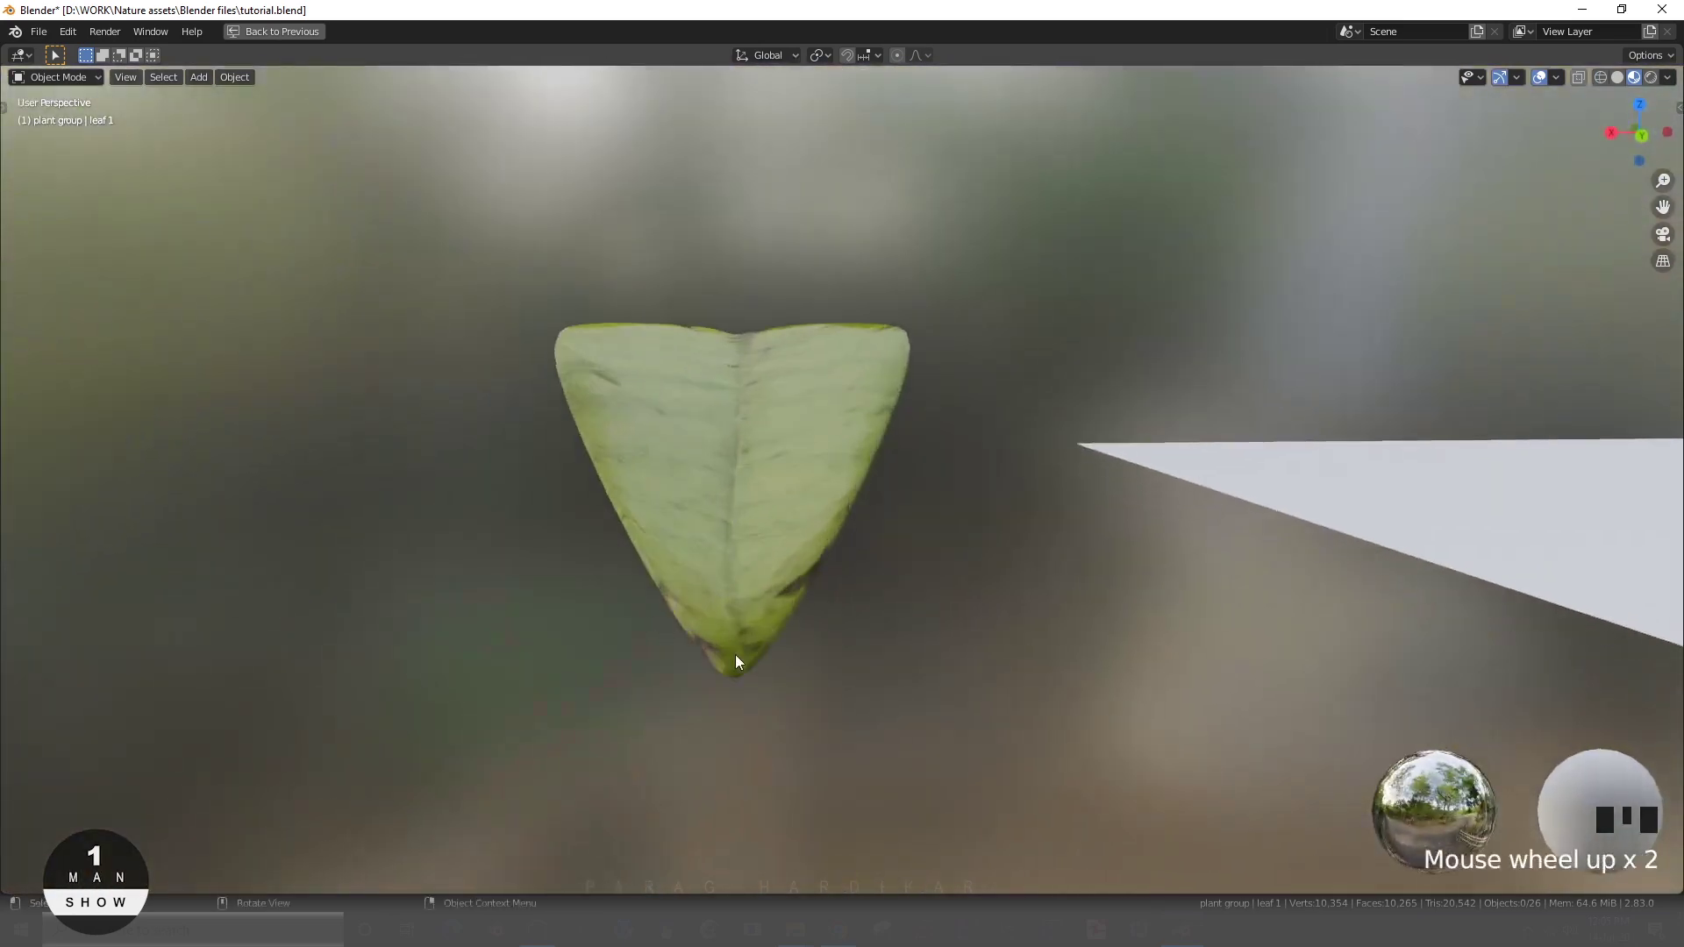
middle_click_drag(735, 654, 1094, 815)
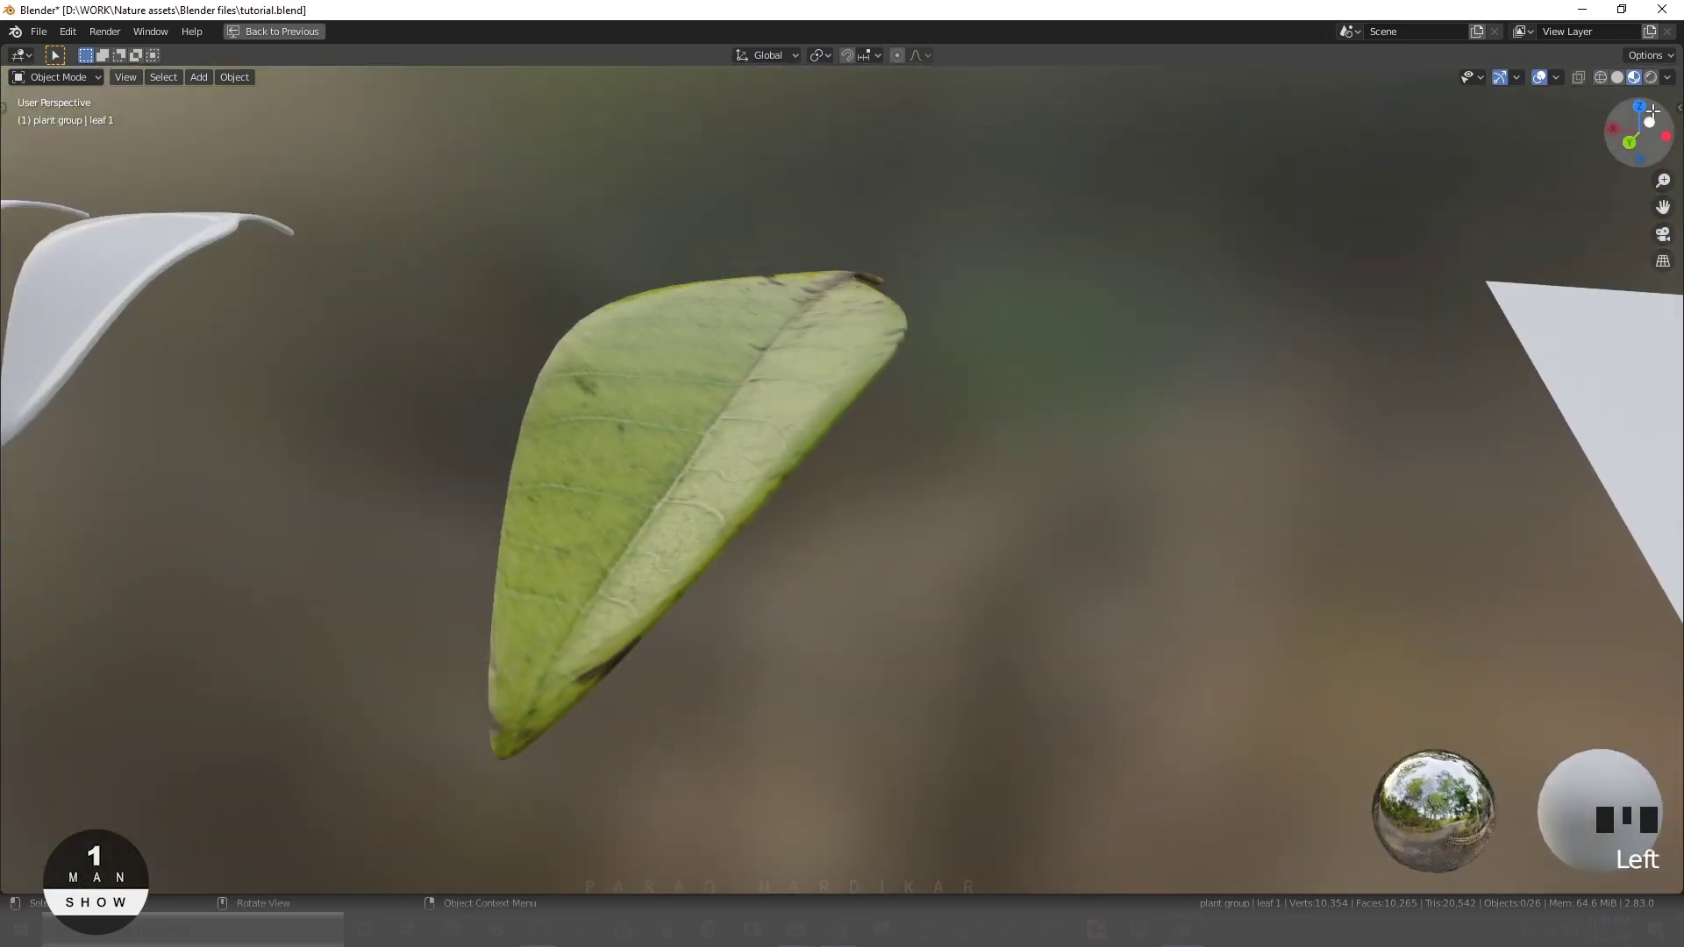
- Try the warm interior and city HDRIs as viewport lighting to compare how the leaf shades
left_click(1665, 79)
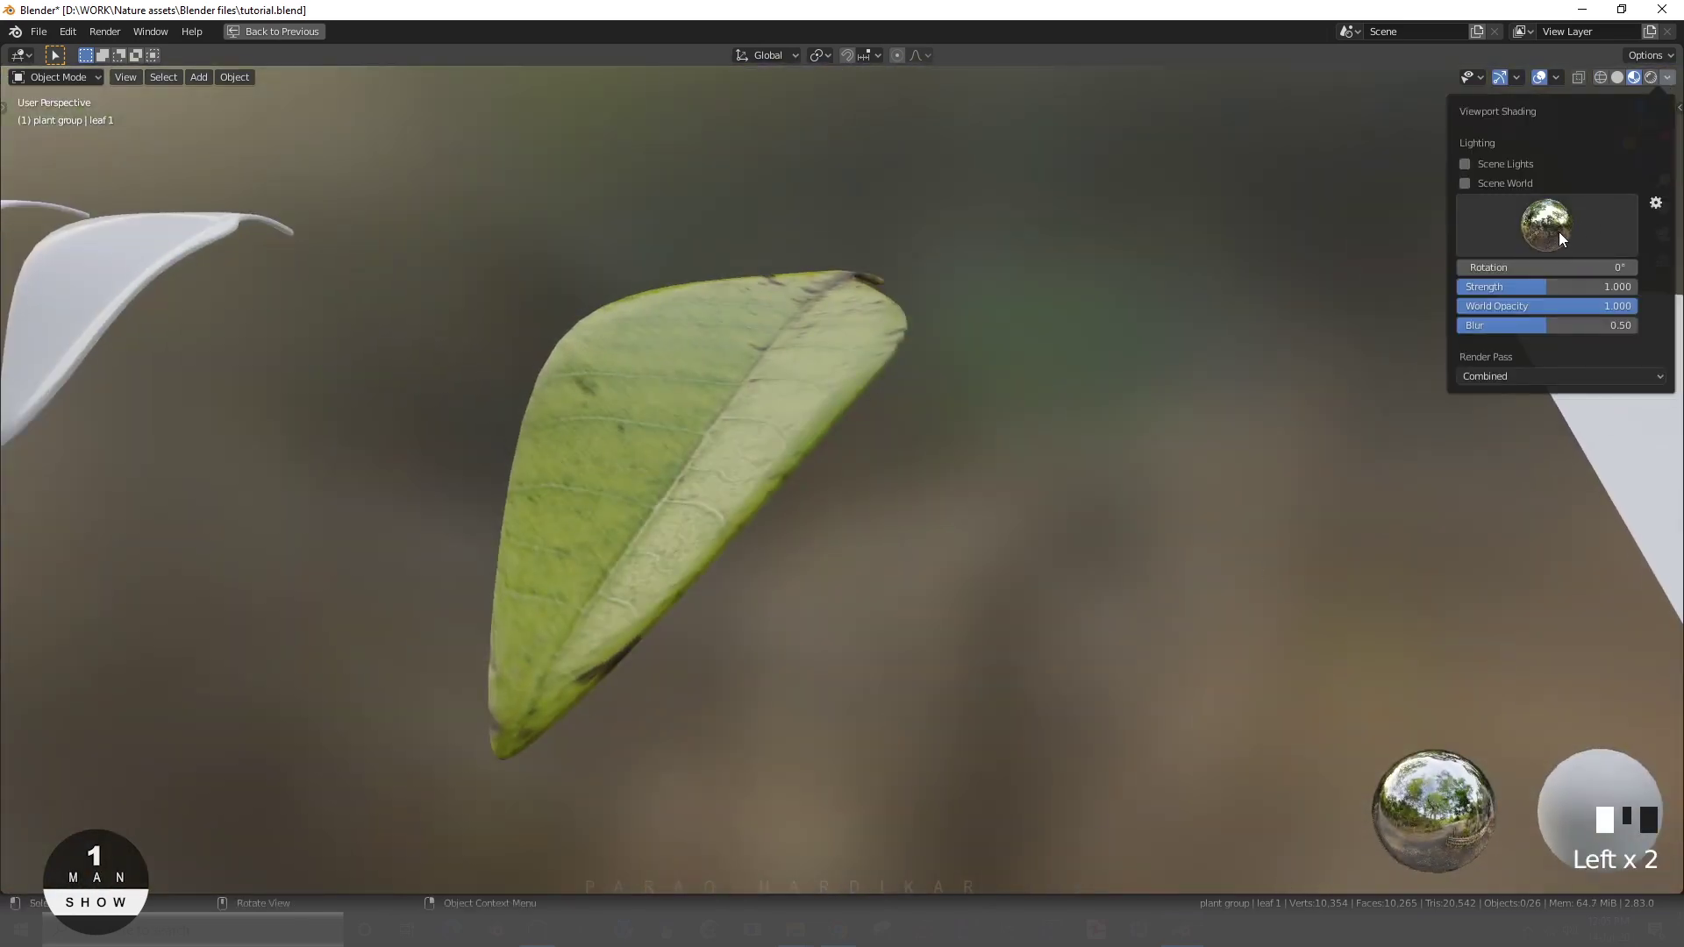
left_click(1292, 286)
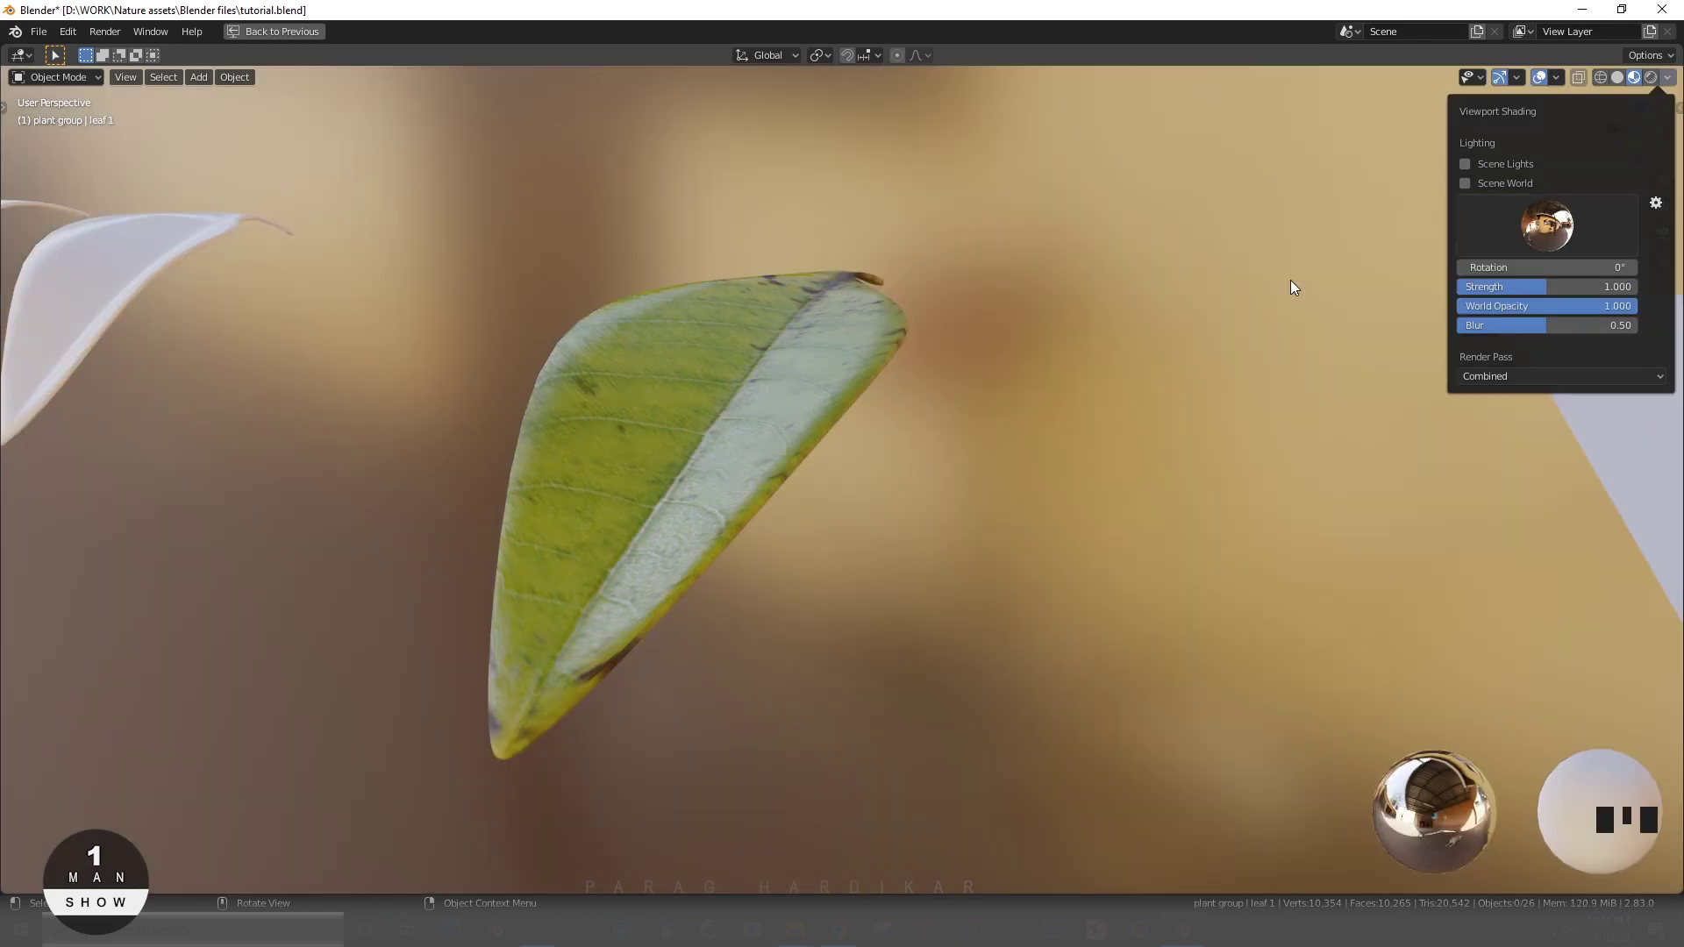
left_click(1546, 225)
left_click(1239, 287)
scroll(981, 450, "down", 2)
mouse_move(981, 451)
middle_mouse_down()
mouse_move(859, 498)
mouse_move(886, 491)
middle_mouse_up()
- Light the material preview with the open-field blue-sky HDRI and return to the full workspace layout
left_click(1665, 79)
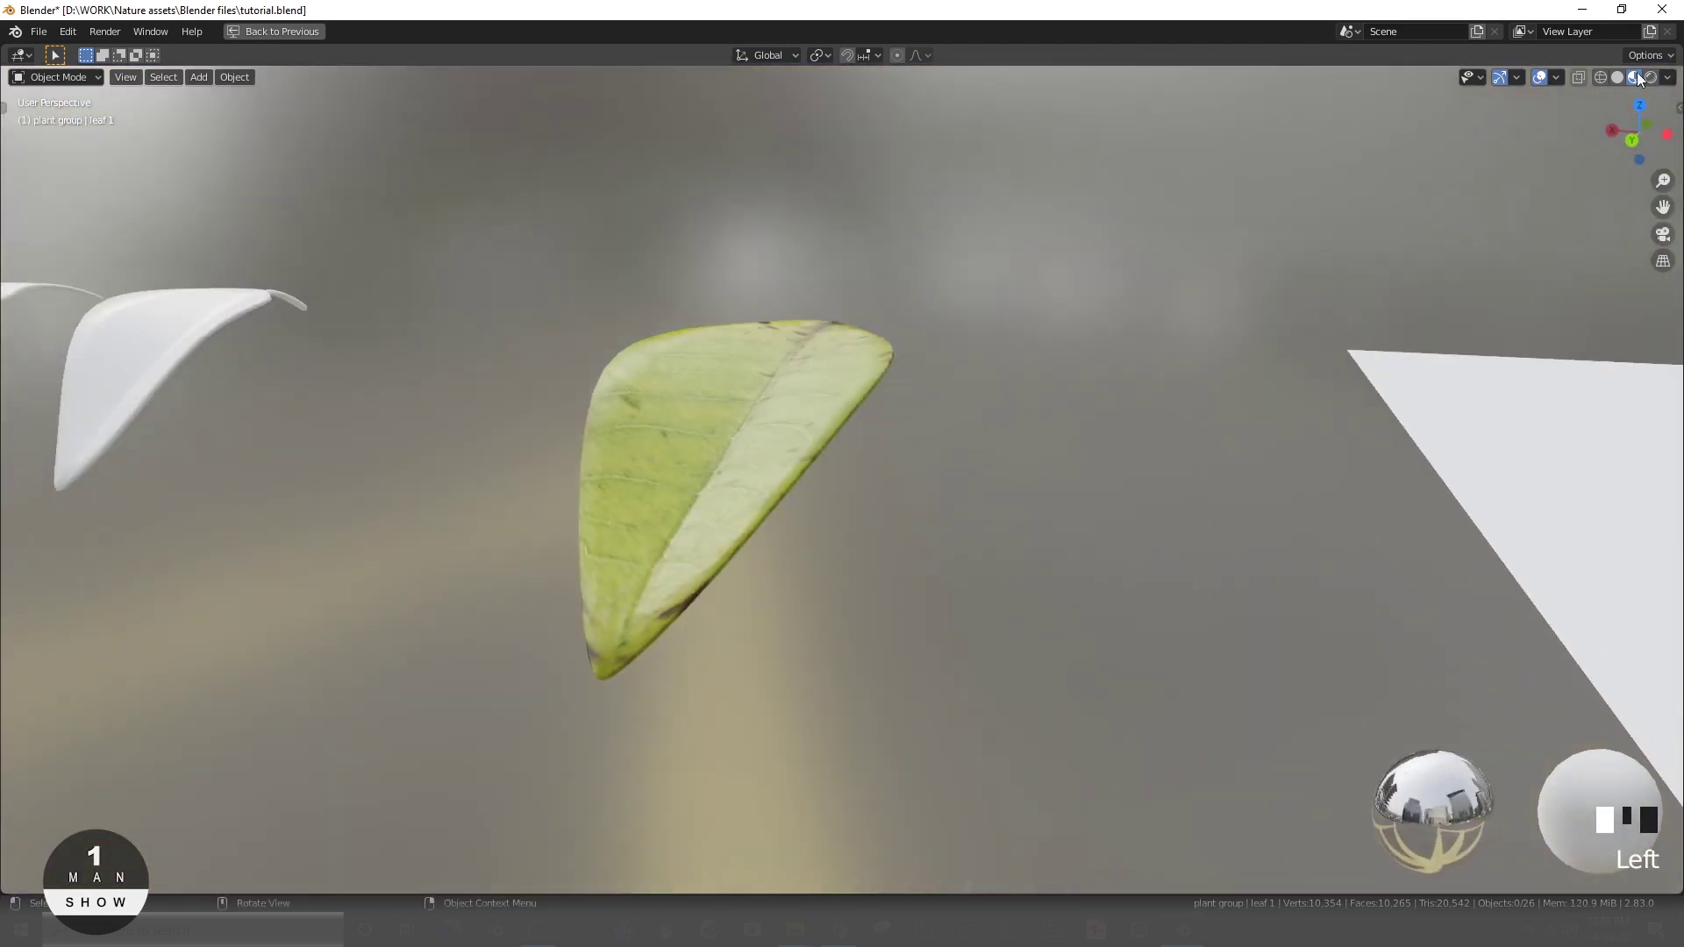
left_click(1546, 224)
middle_click_drag(797, 640, 796, 408)
scroll(763, 518, "down", 4)
scroll(733, 515, "up", 3)
key("ctrl+space")
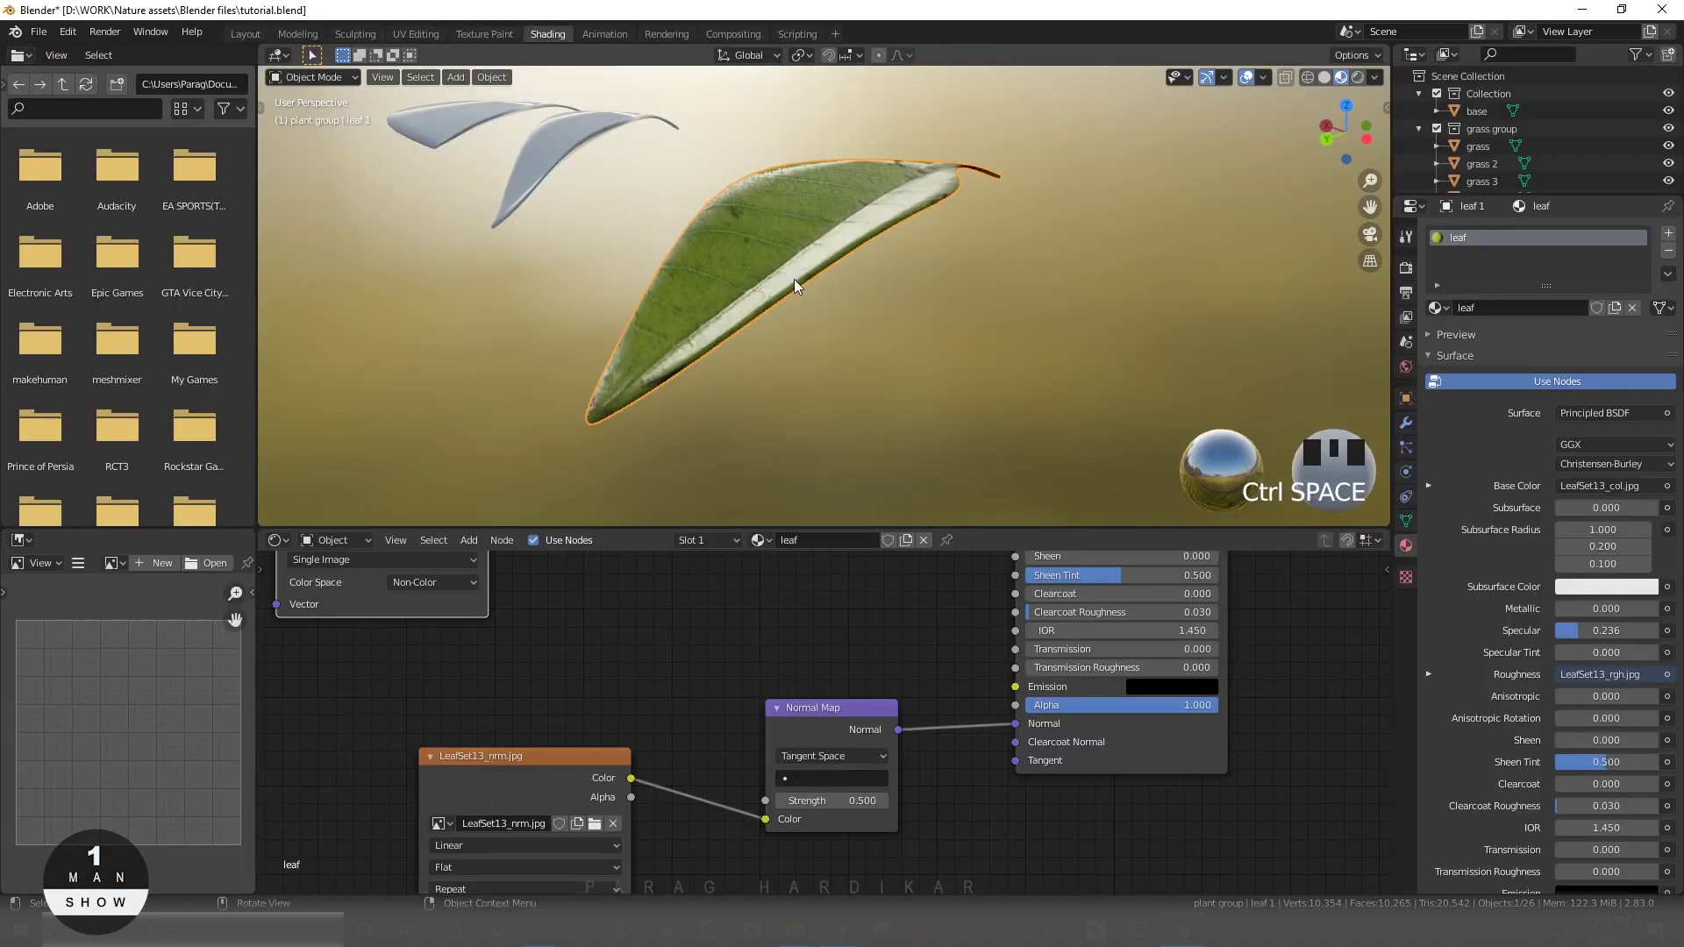
- Set the viewport level of leaf 1's Subdivision Surface modifier to 2 and examine the leaf up close
left_click(792, 278)
left_click(1406, 423)
left_click(1484, 363)
left_click(923, 396)
mouse_move(922, 396)
middle_mouse_down()
mouse_move(796, 349)
mouse_move(947, 377)
middle_mouse_up()
scroll(891, 314, "up", 4)
scroll(818, 335, "up", 3)
middle_click_drag(818, 338, 872, 274)
left_click(871, 274)
scroll(756, 770, "down", 3)
- Move the three texture nodes and the Normal Map node well away from the Principled BSDF in a maximized node editor
left_click_drag(624, 774, 351, 728)
left_click_drag(863, 604, 552, 589)
mouse_move(694, 829)
middle_mouse_down()
mouse_move(740, 748)
mouse_move(698, 740)
mouse_move(692, 841)
middle_mouse_up()
scroll(661, 761, "down", 2)
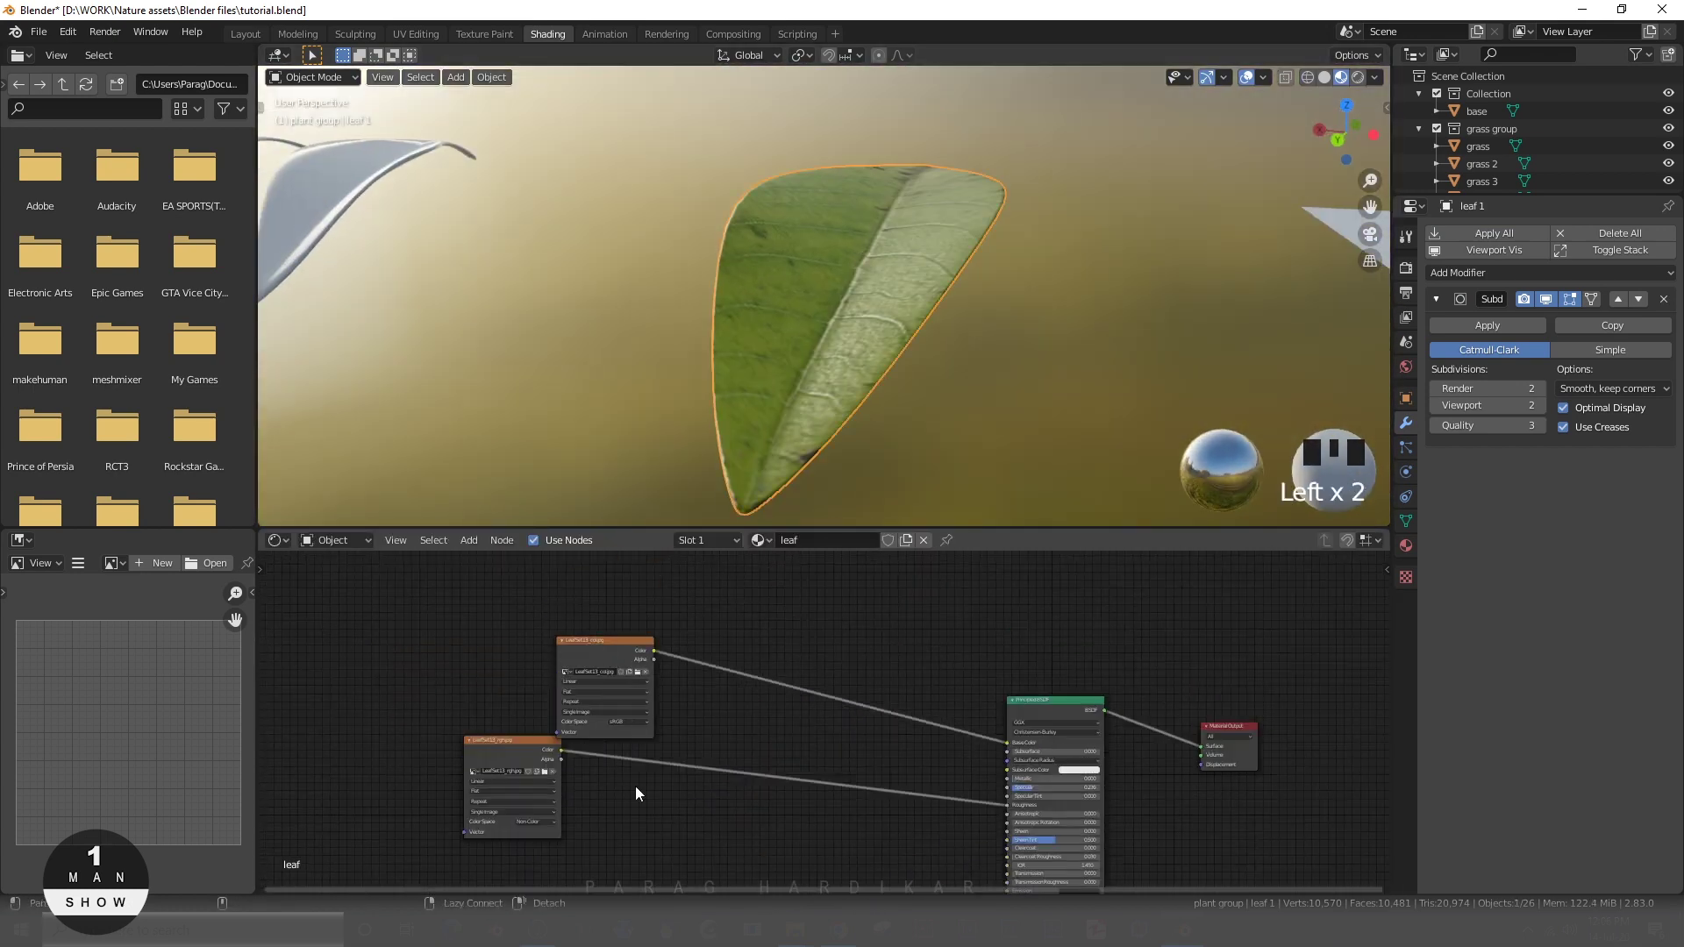
left_click_drag(603, 647, 800, 636)
key("ctrl+space")
scroll(673, 276, "down", 3)
left_click_drag(675, 263, 196, 229)
left_click_drag(702, 707, 294, 664)
left_click_drag(897, 689, 447, 747)
right_click_drag(795, 714, 793, 726, "ctrl")
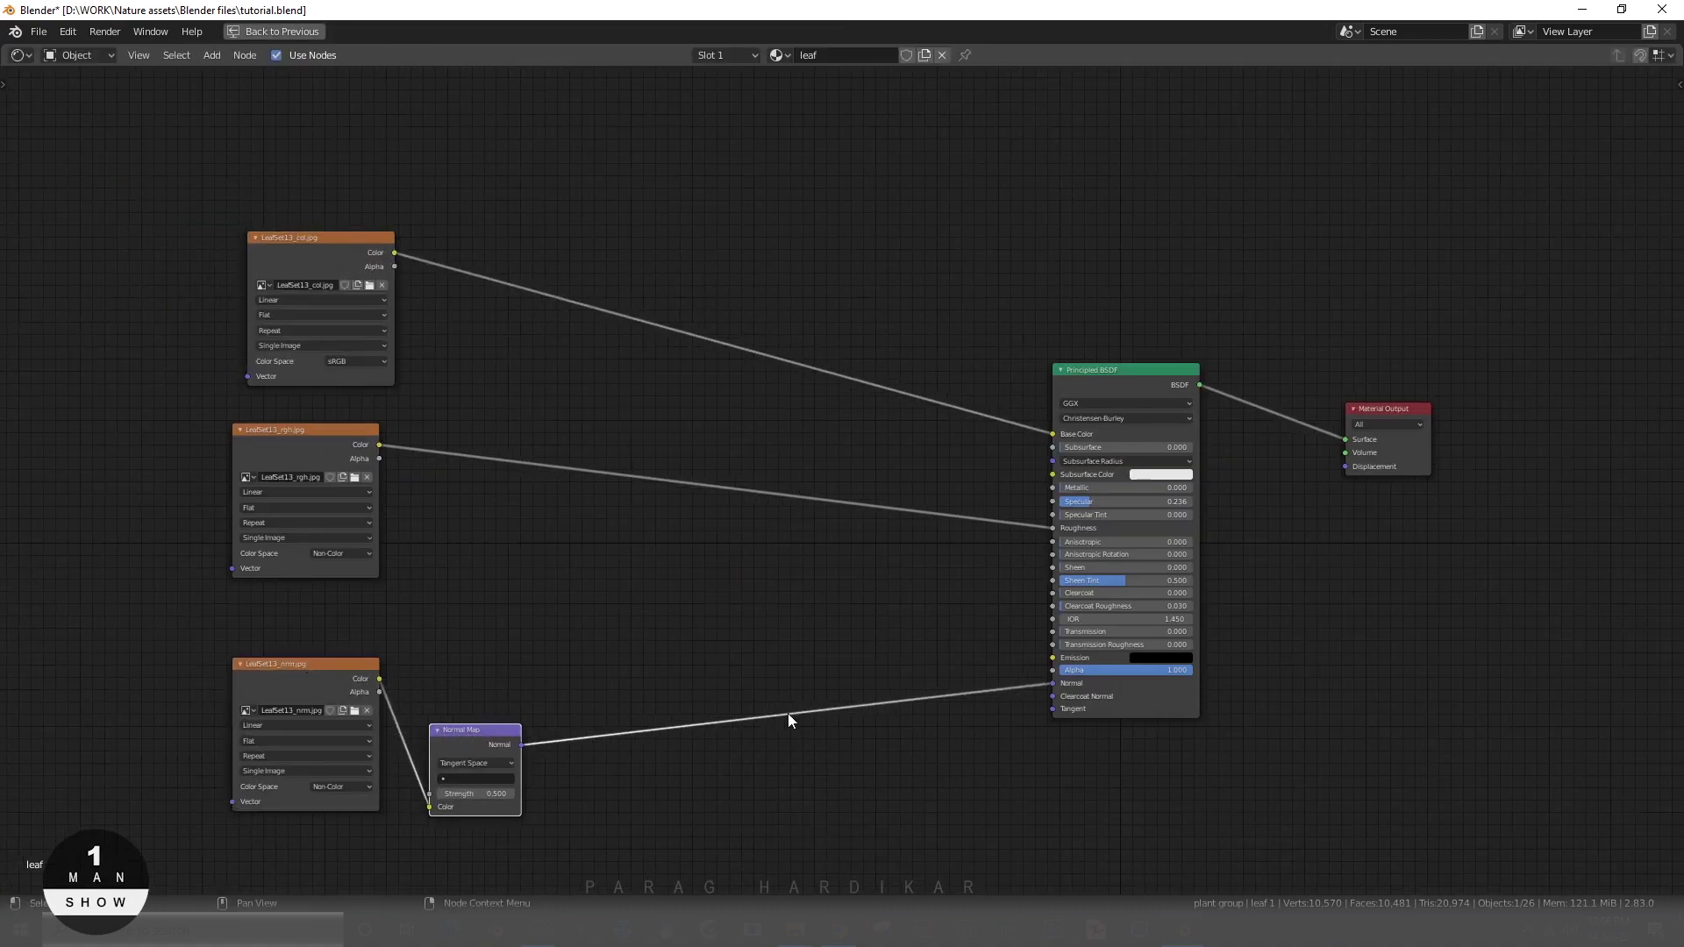
- Stack the color, roughness and normal texture nodes in one column, with the Normal Map node beside the normal texture
middle_click_drag(772, 714, 805, 661)
left_click_drag(484, 678, 479, 660)
left_click_drag(342, 632, 352, 645)
left_click_drag(350, 404, 366, 477)
left_click_drag(369, 200, 399, 217)
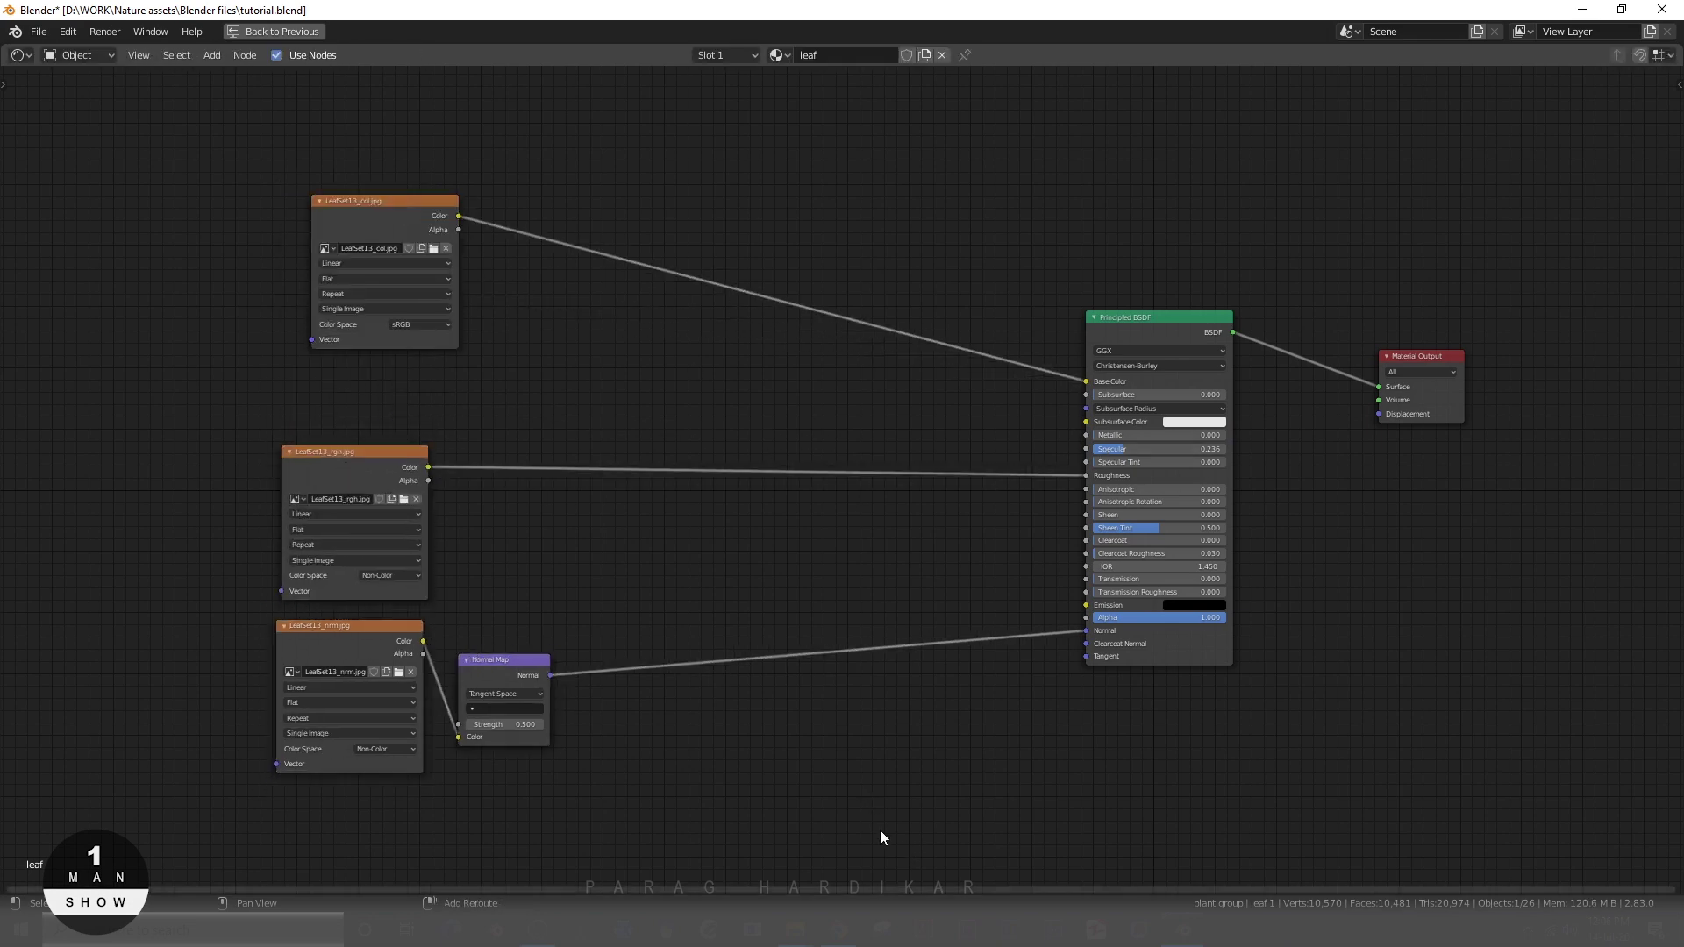
key("shift+a")
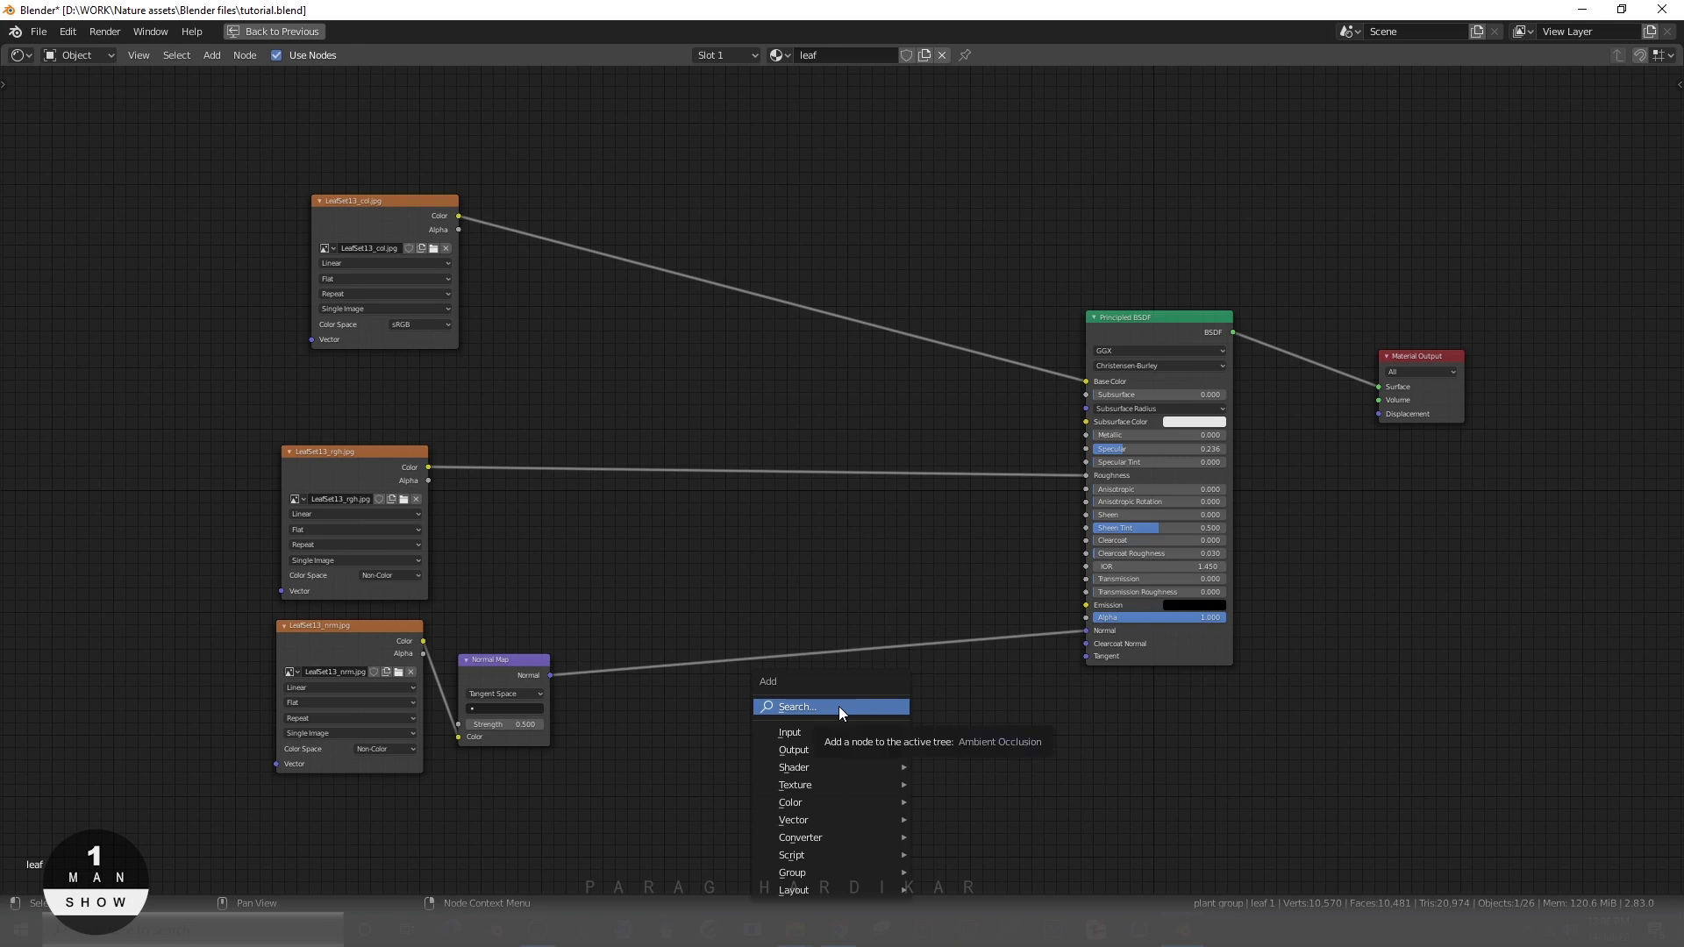
left_click_drag(402, 220, 372, 193)
- Add a ColorRamp node in the gap between the color texture and the Principled BSDF
key("shift+a")
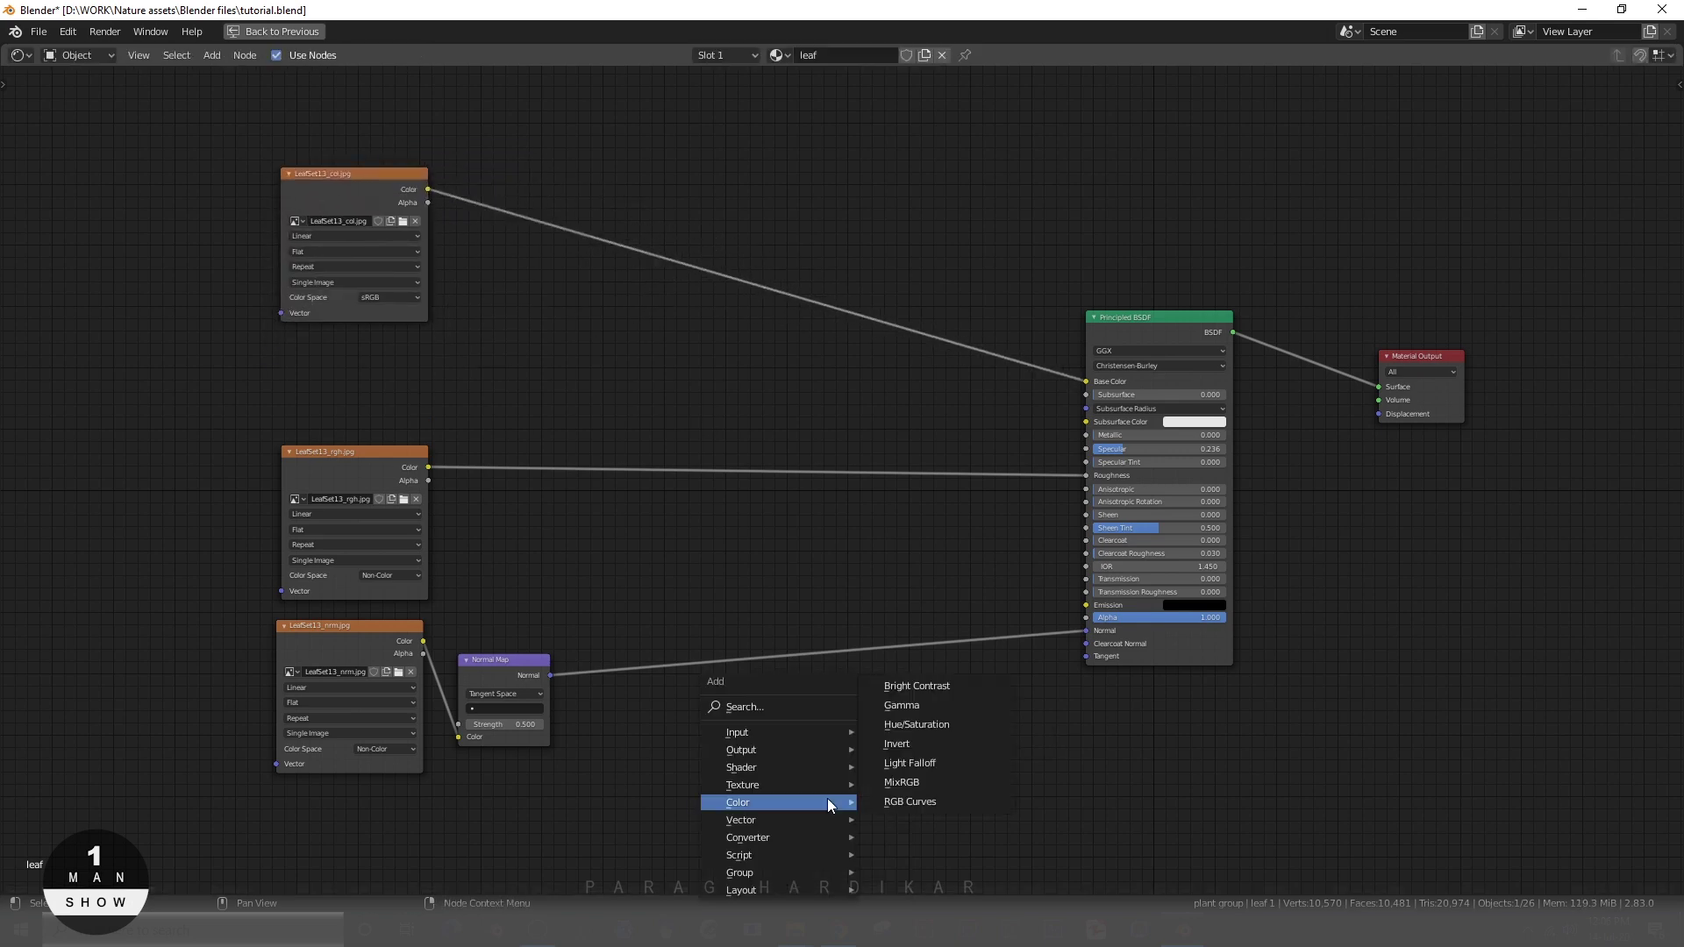
left_click(763, 707)
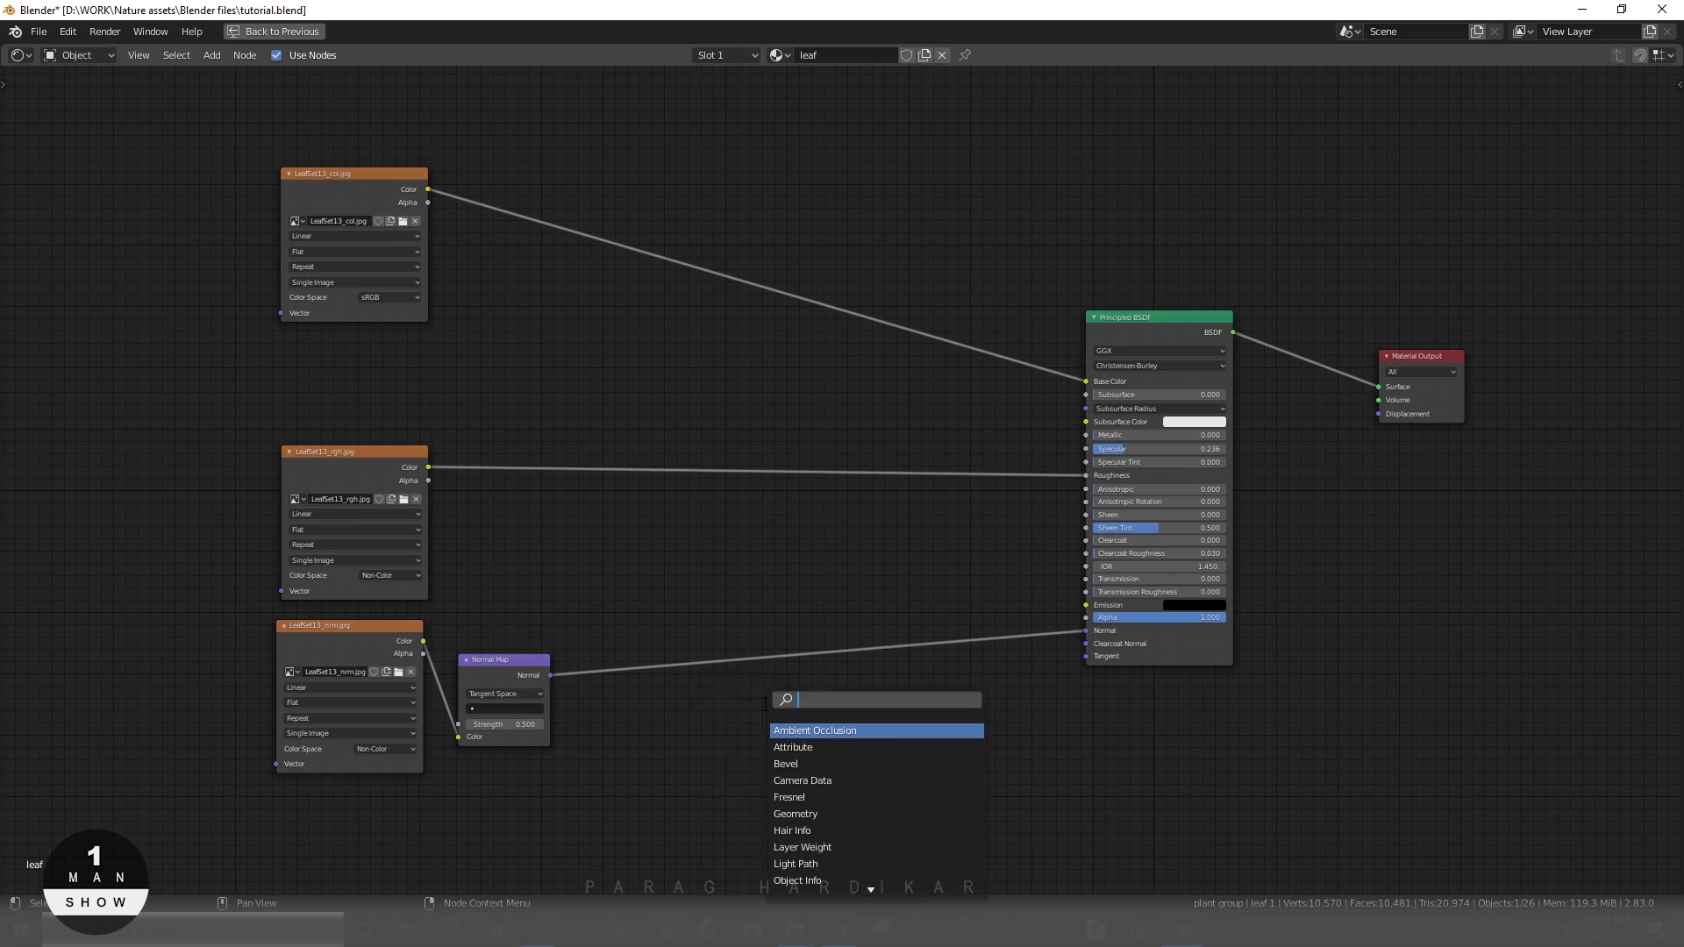
type("ramp")
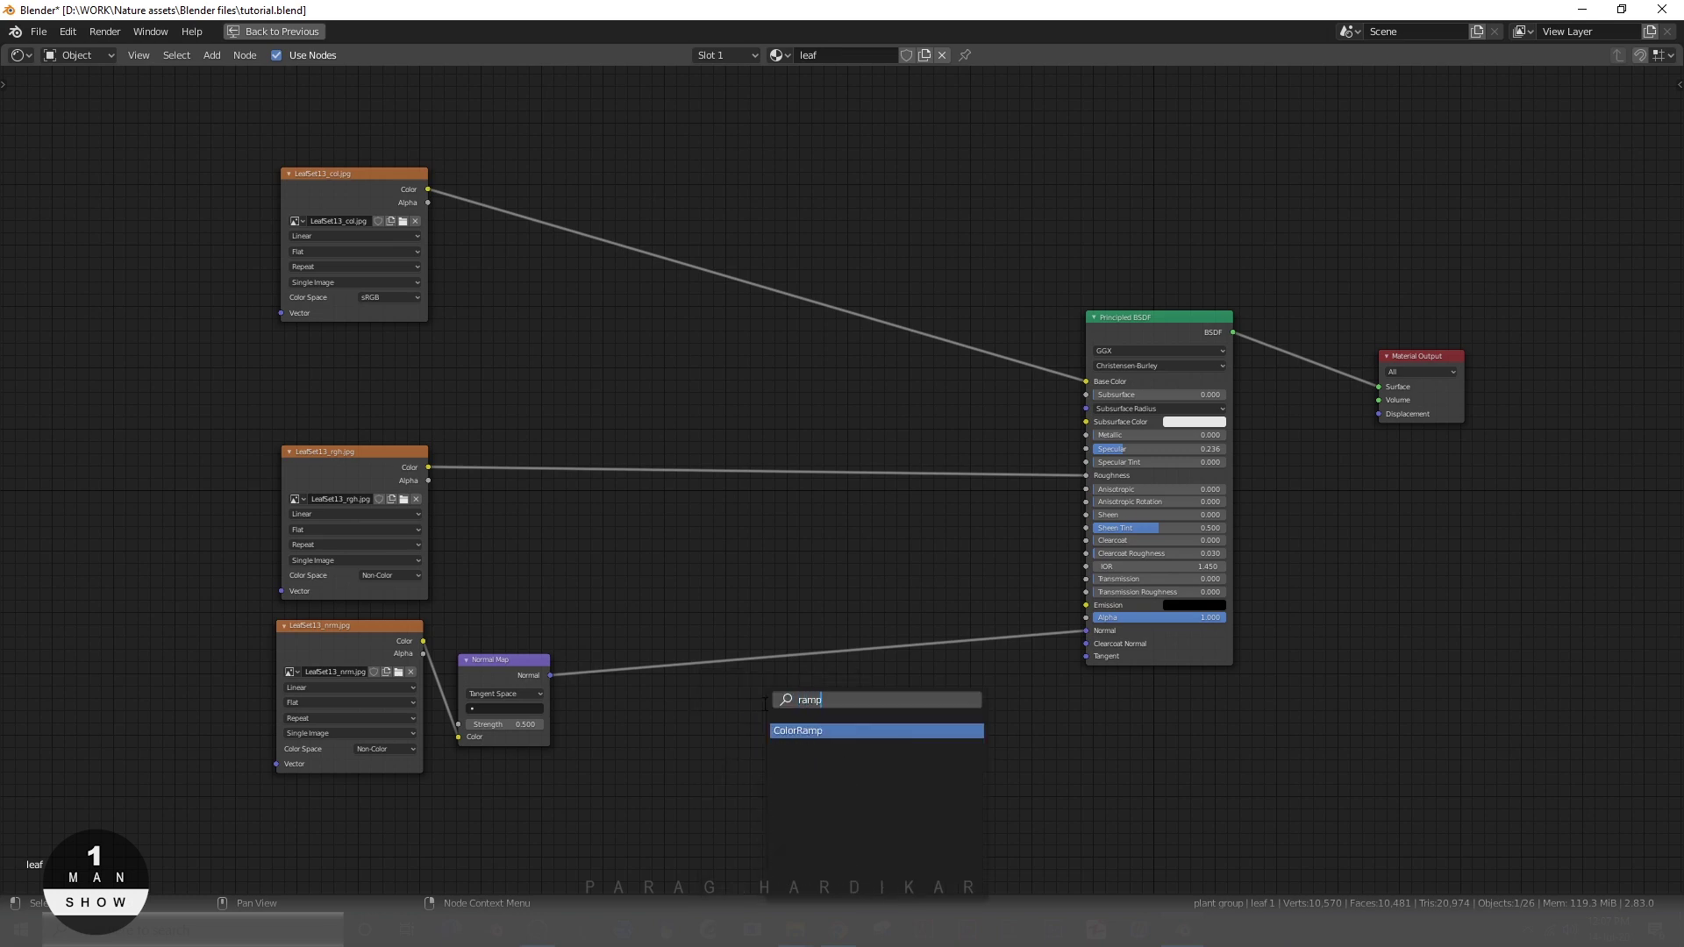
key("Return")
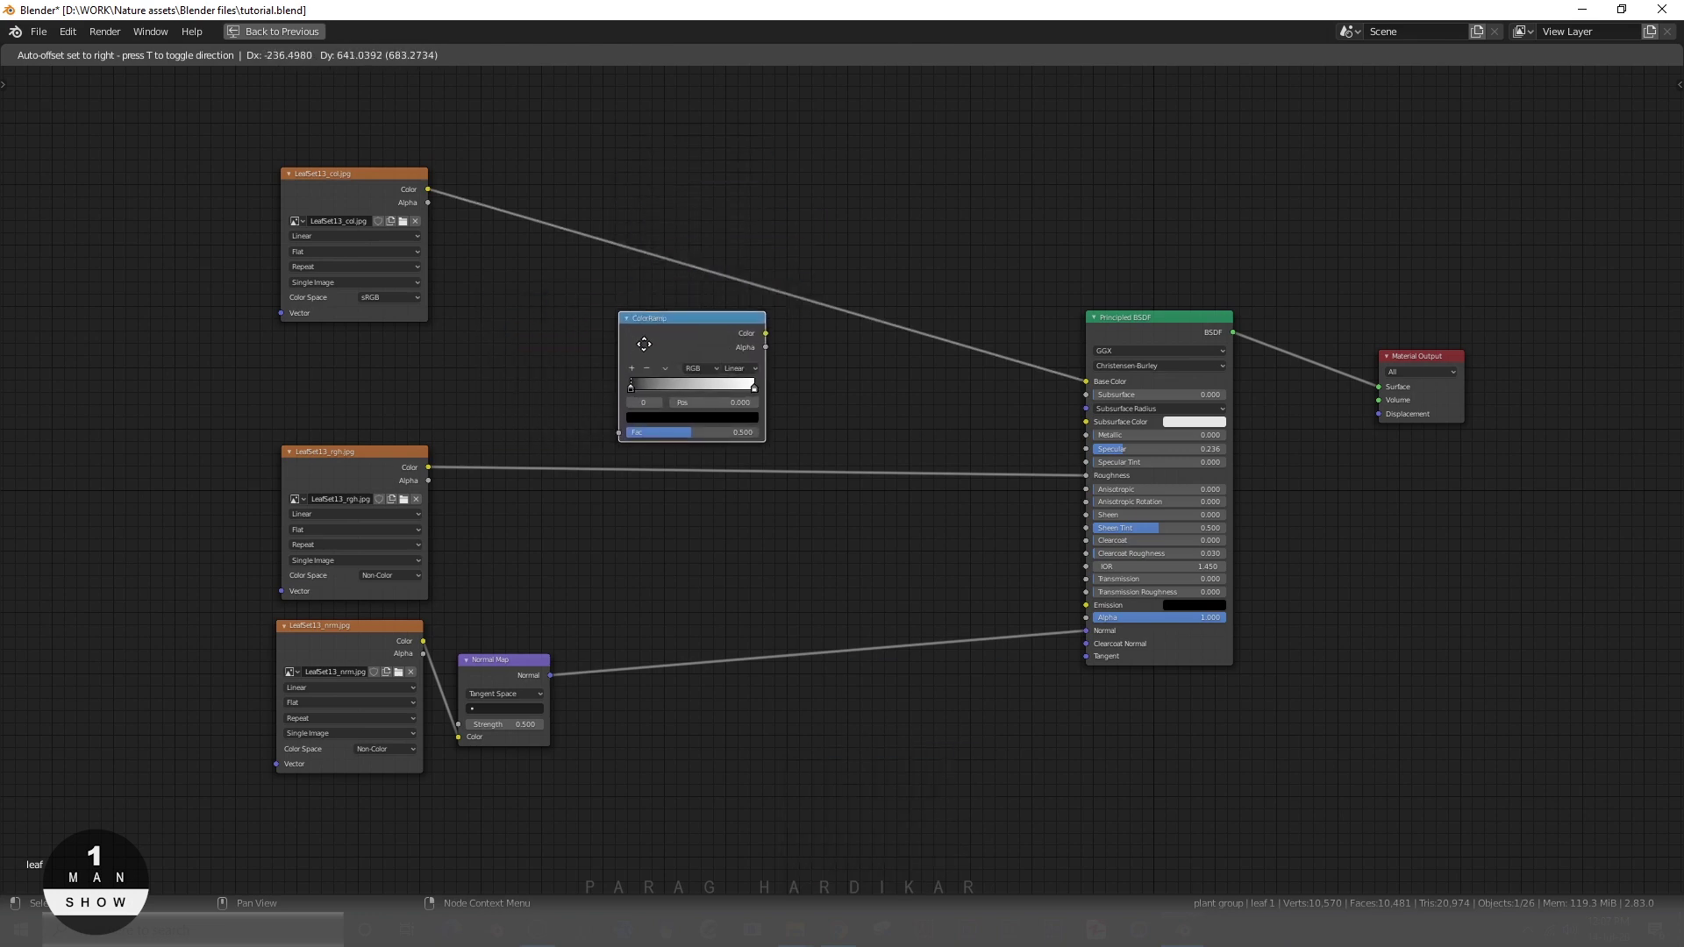
left_click(656, 352)
- Route the LeafSet13_col.jpg Color output through the ColorRamp's Fac into the Principled BSDF's Specular input and examine the leaf
middle_click_drag(582, 365, 623, 445)
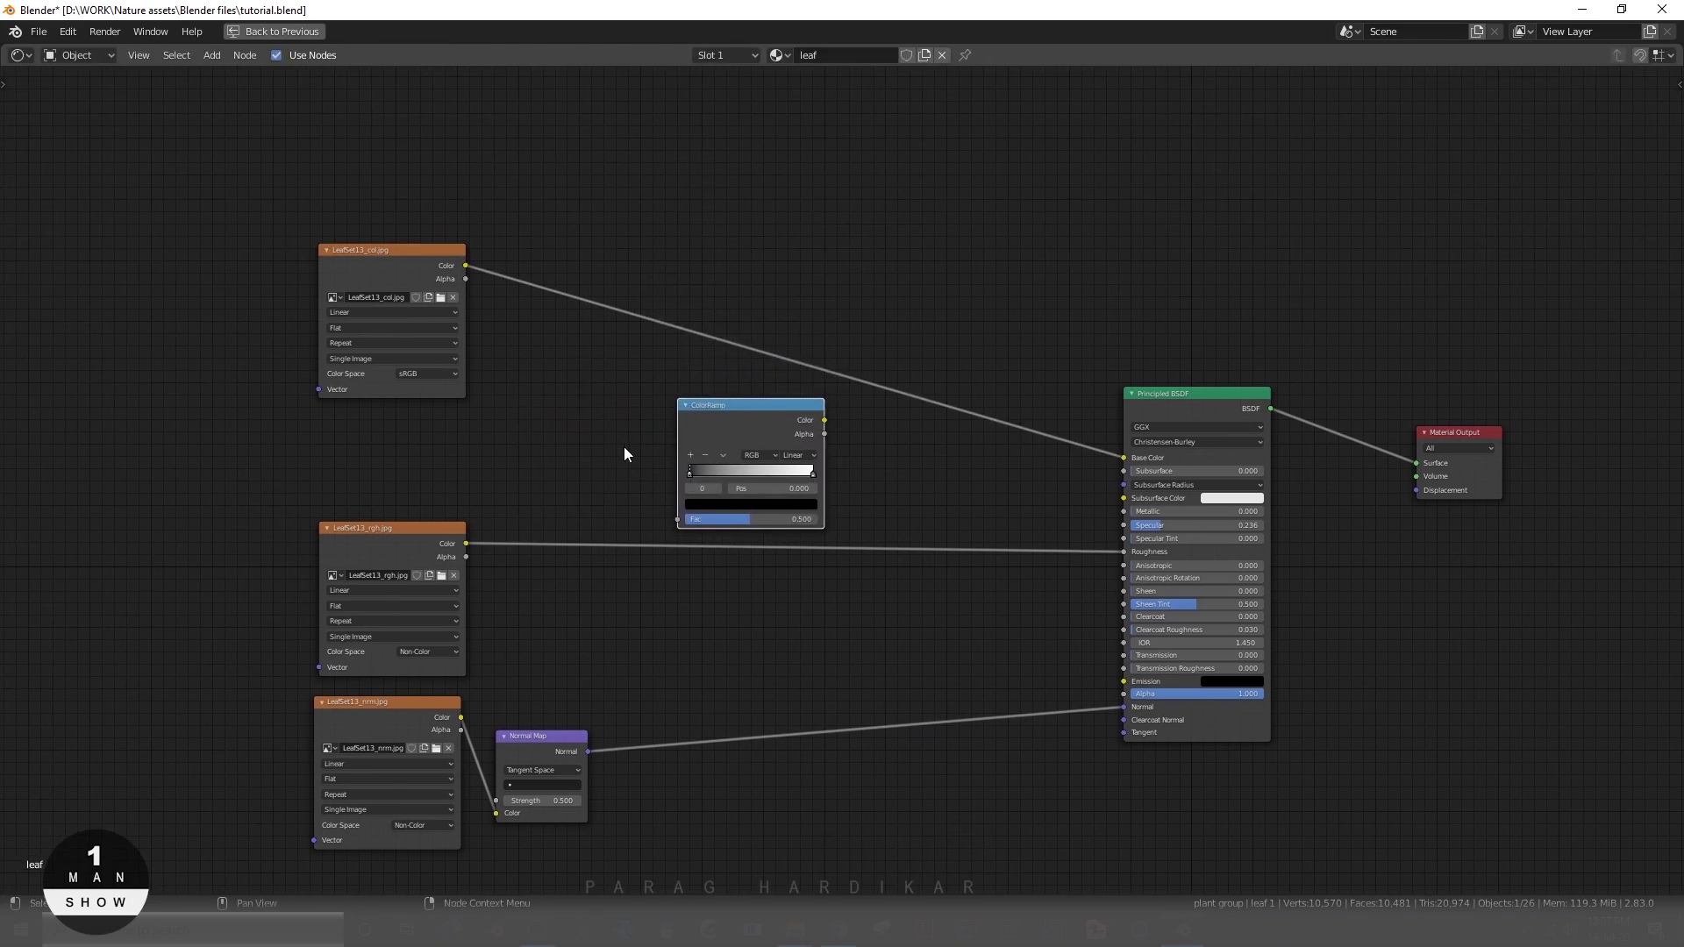
left_click_drag(464, 265, 680, 520)
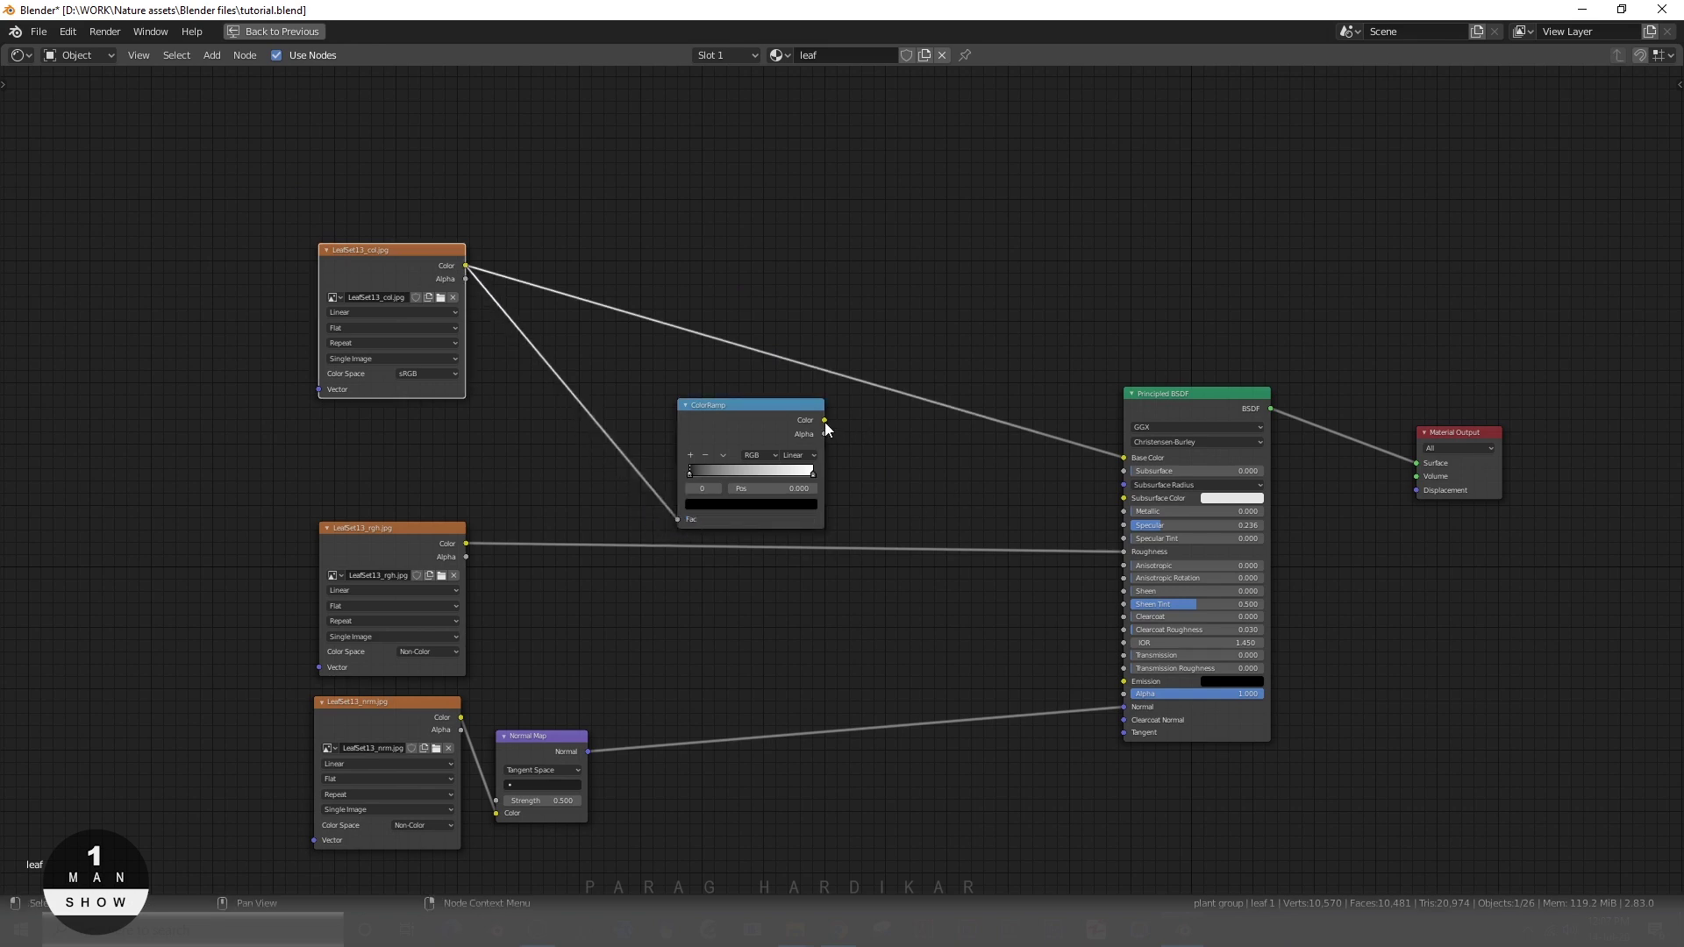
left_click_drag(824, 421, 1124, 525)
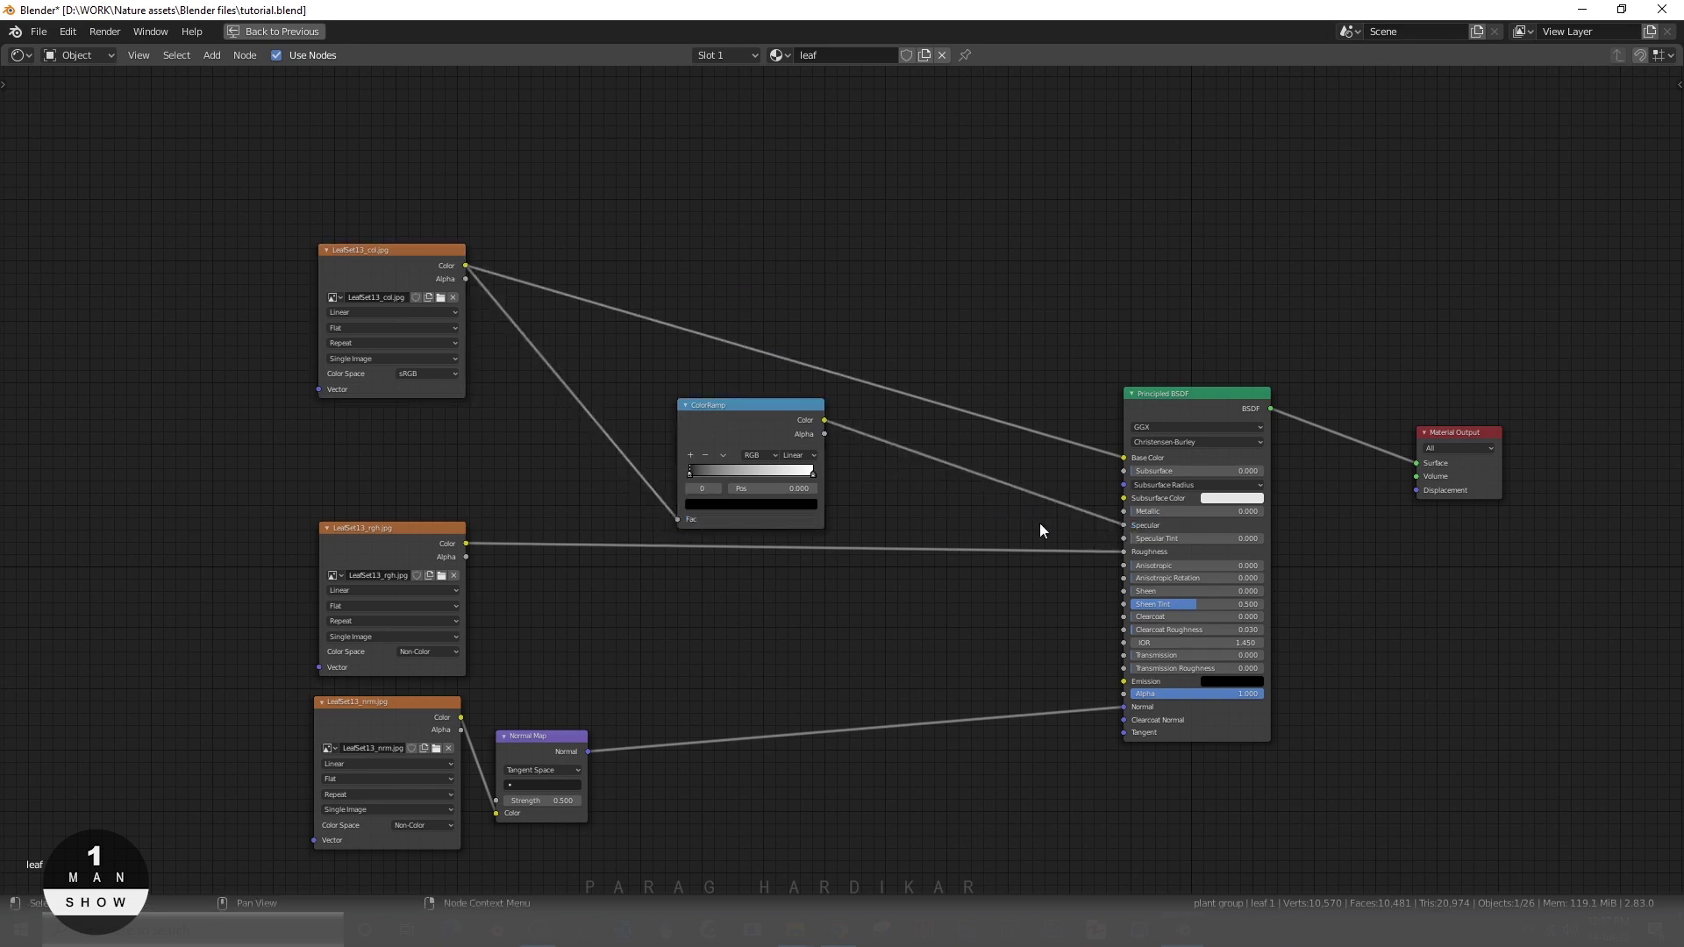
key("ctrl+space")
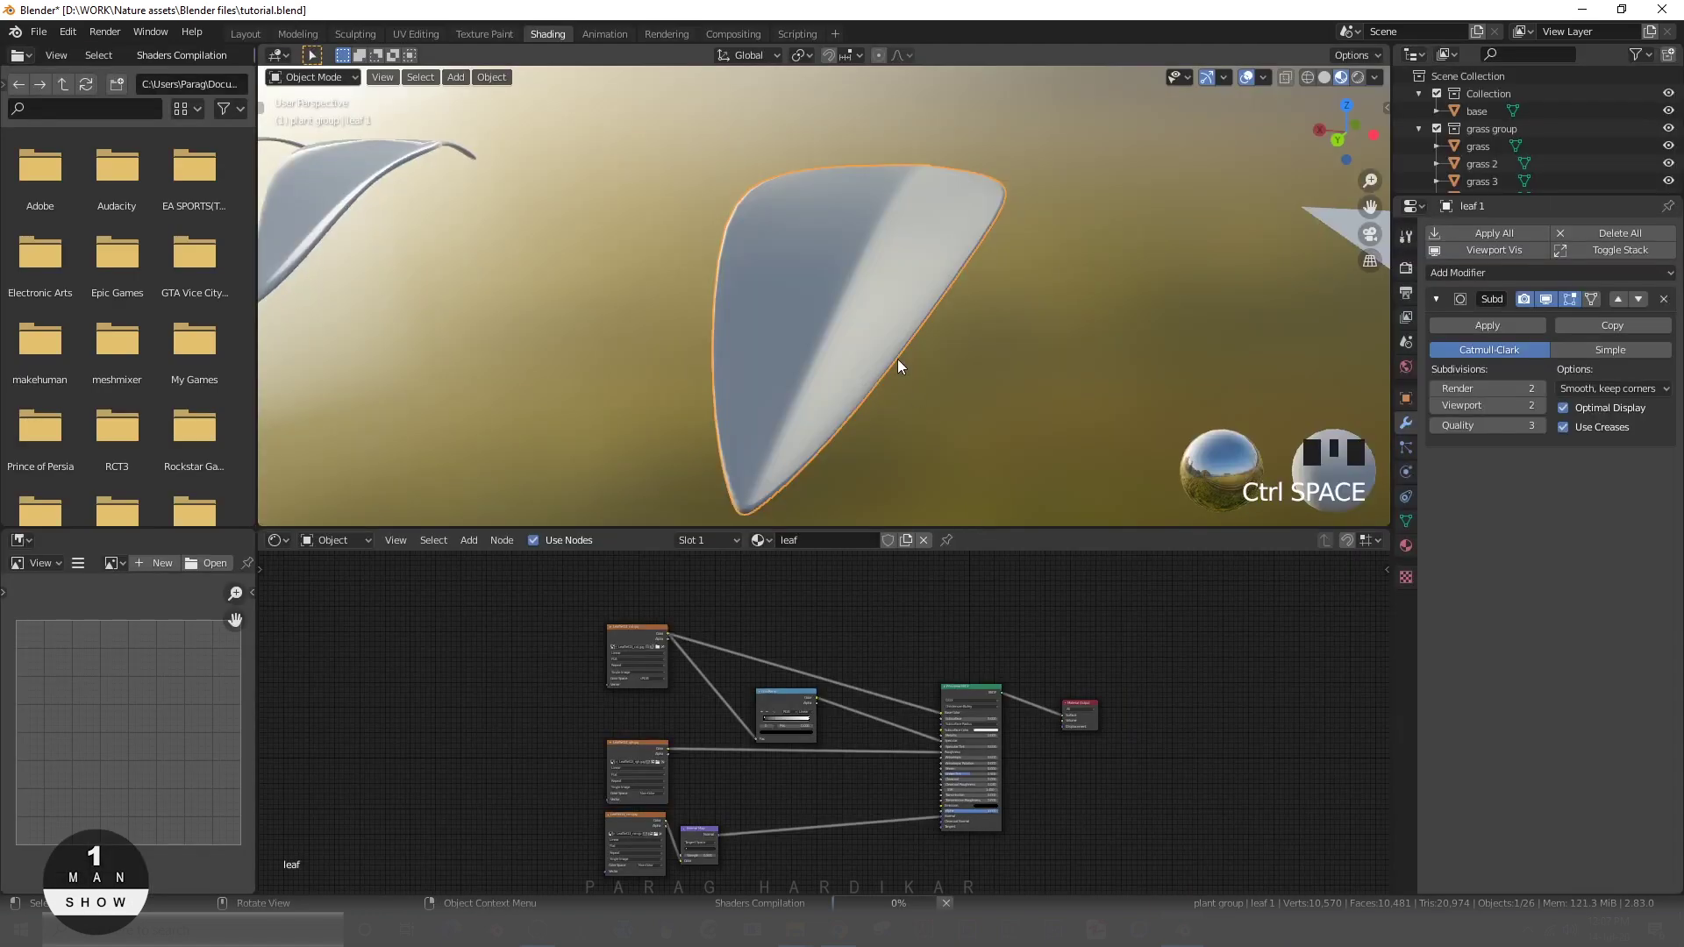
scroll(898, 365, "down", 2)
scroll(897, 359, "up", 5)
mouse_move(897, 360)
middle_mouse_down()
mouse_move(860, 349)
mouse_move(909, 340)
middle_mouse_up()
scroll(861, 344, "down", 2)
scroll(908, 342, "up", 2)
scroll(839, 724, "up", 5)
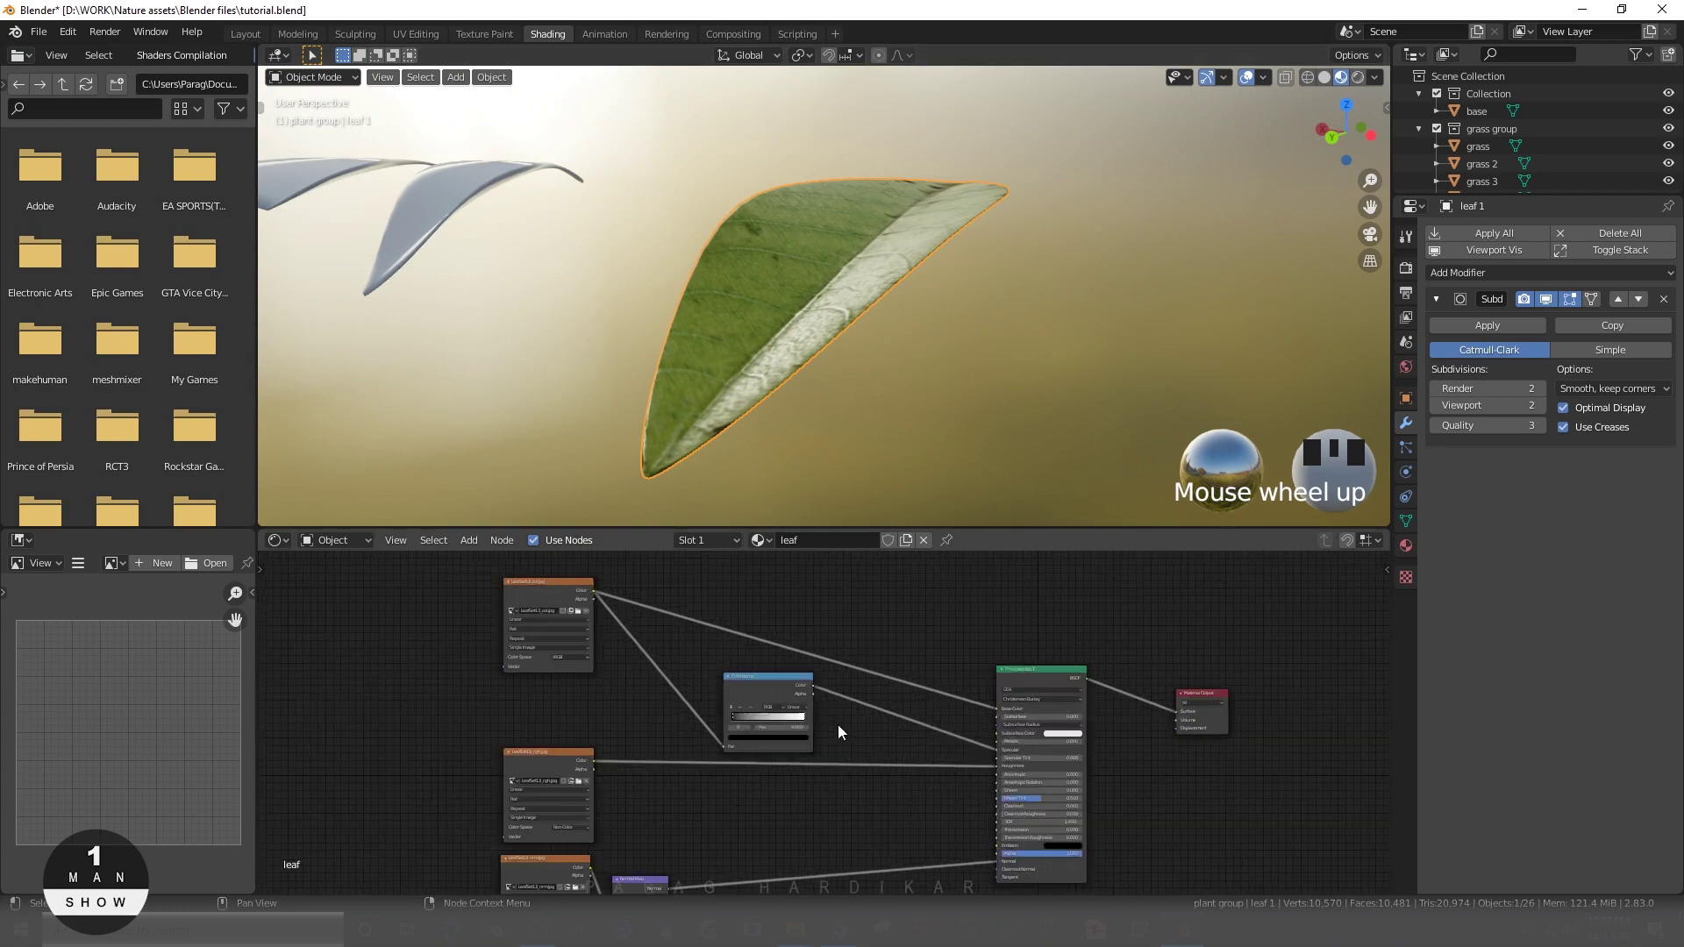
- Preview the ColorRamp's Color output directly on the leaf and inspect the grayscale pattern with the leaf deselected
left_click(780, 730)
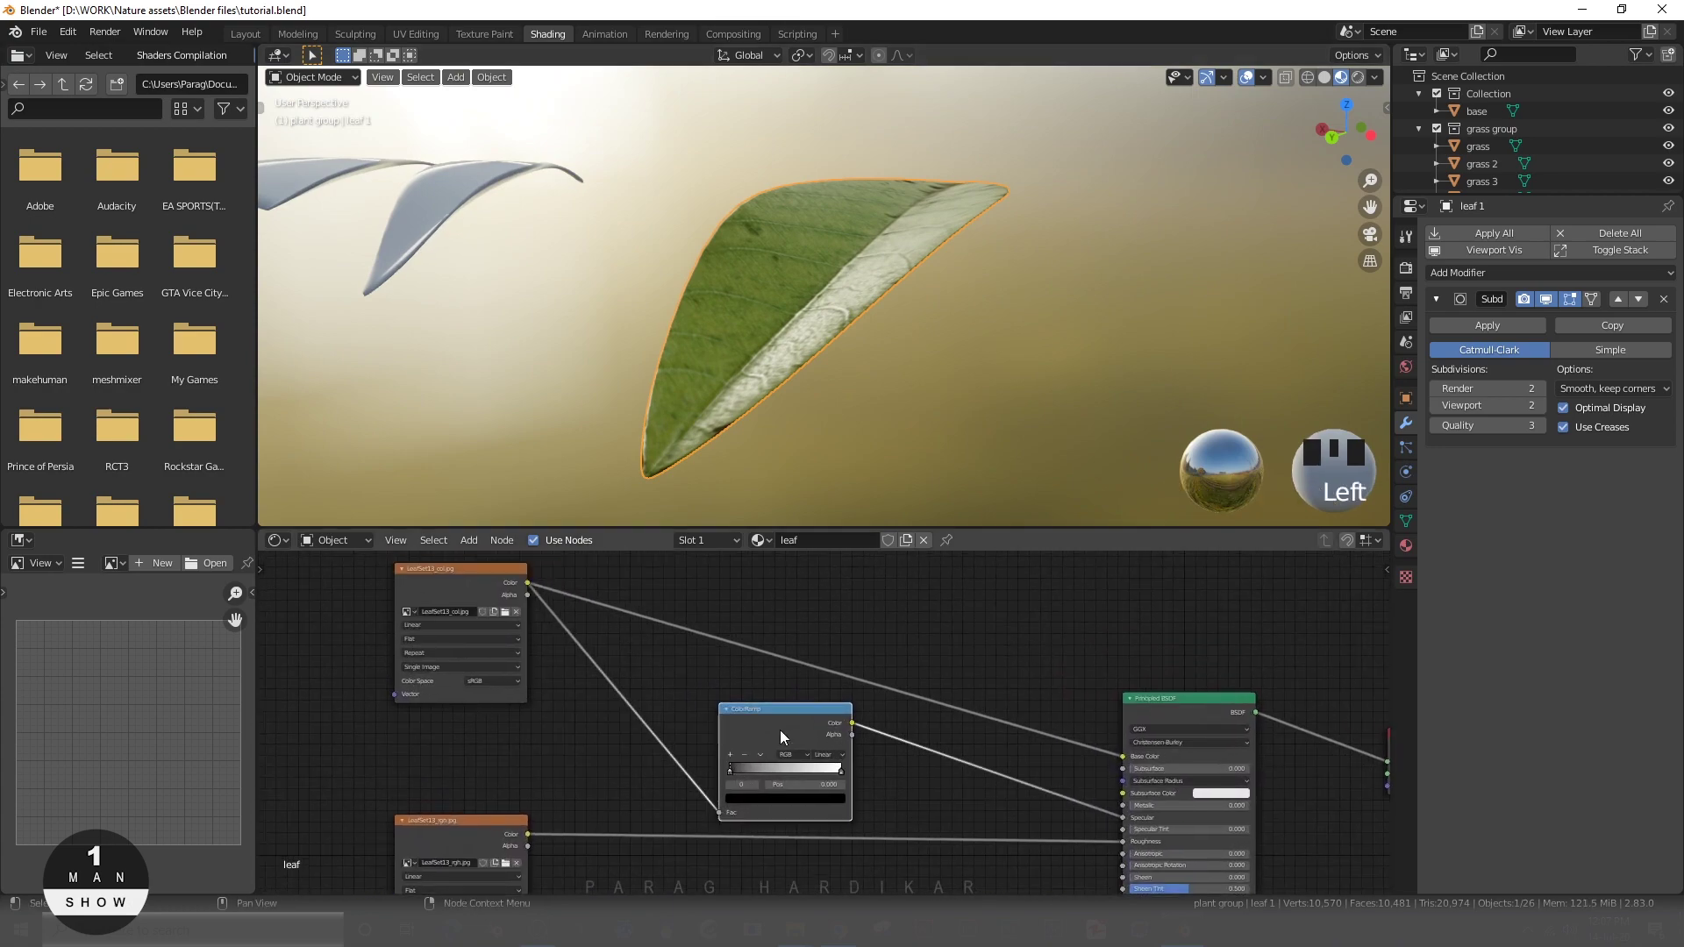
left_click(780, 730, "ctrl+shift")
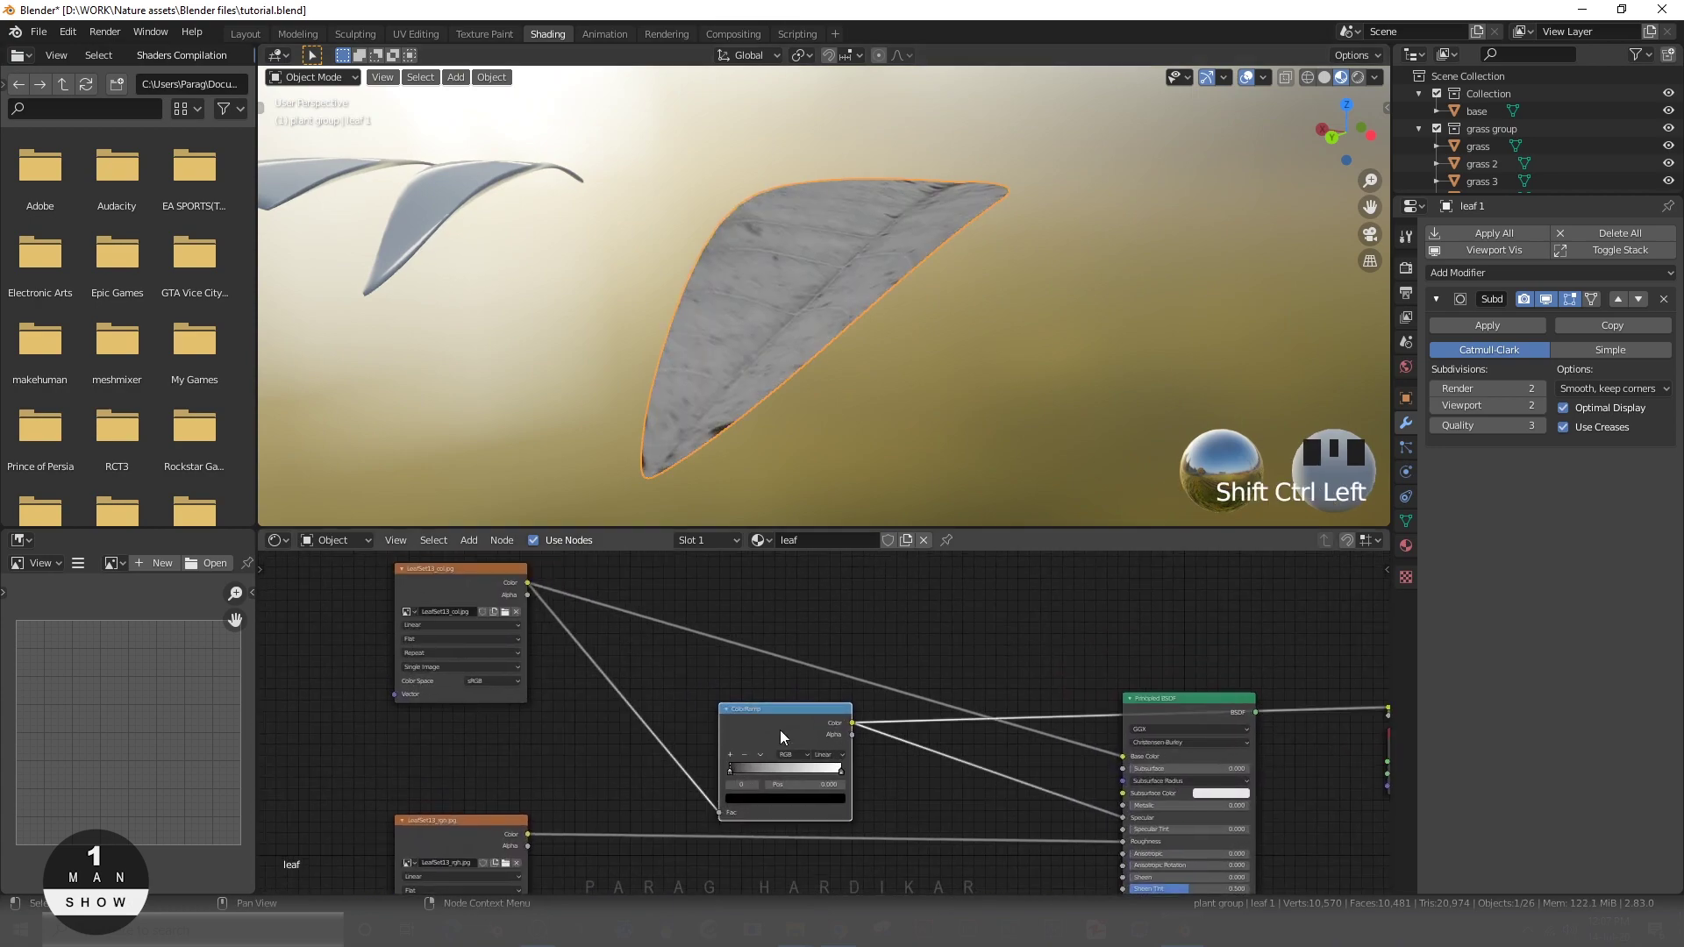
middle_click_drag(840, 366, 903, 371)
left_click(904, 371)
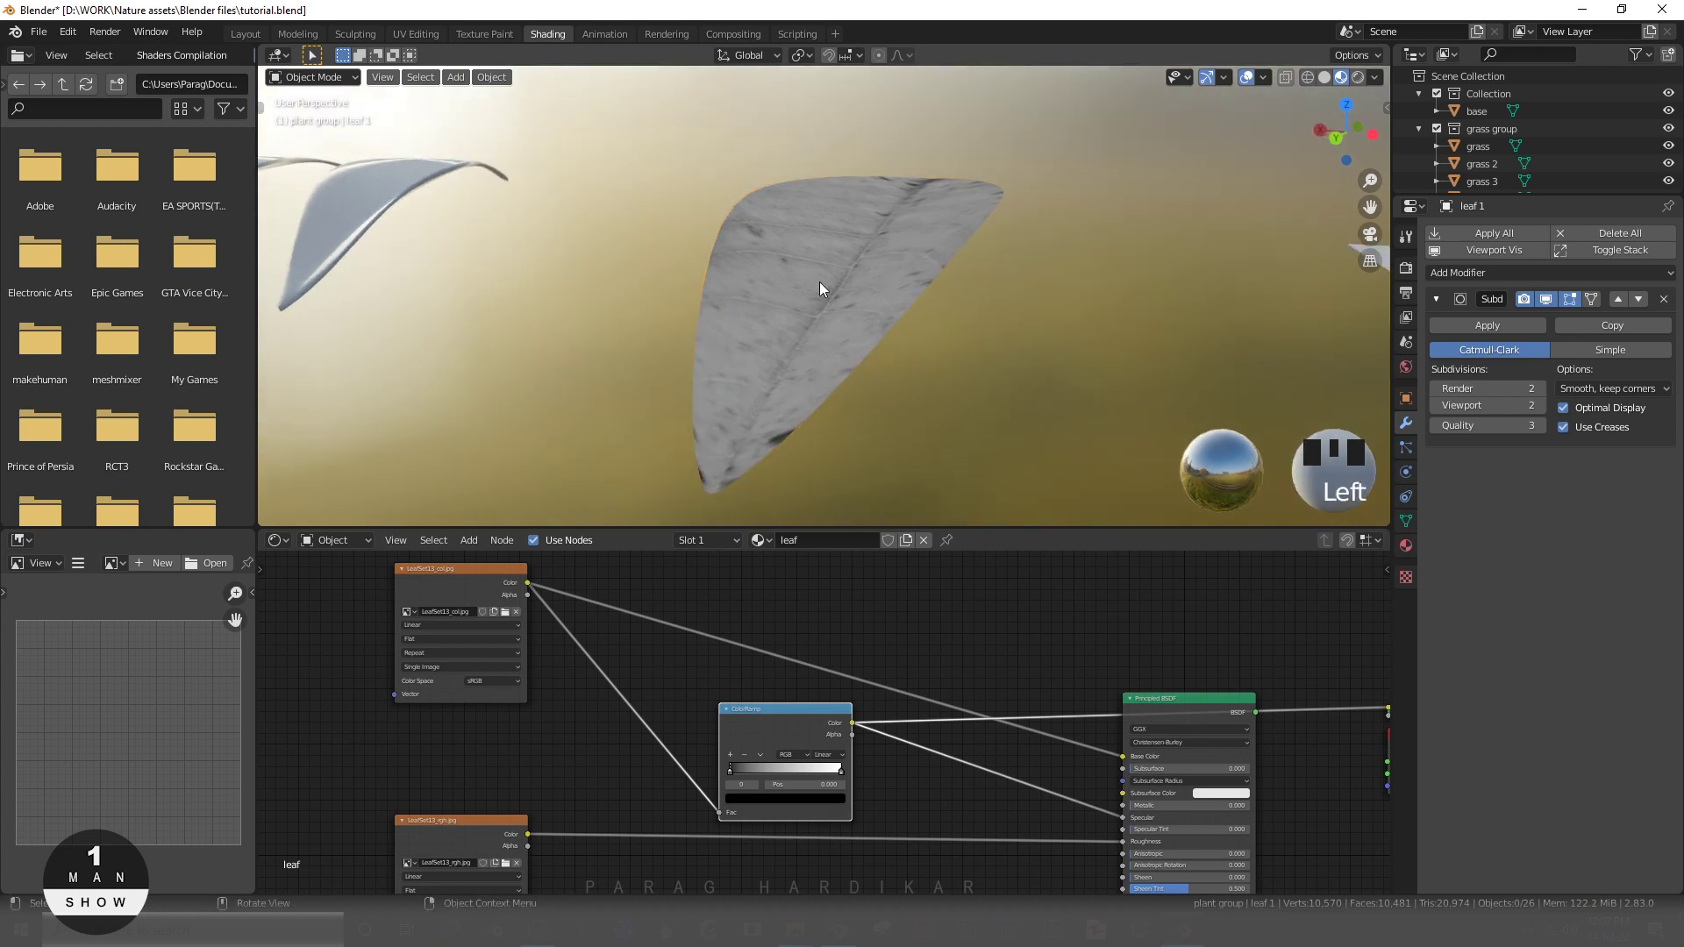
- Search the add-ons in the preferences for "node" to check that Node Wrangler is enabled, and close the preferences
left_click(67, 32)
left_click(72, 281)
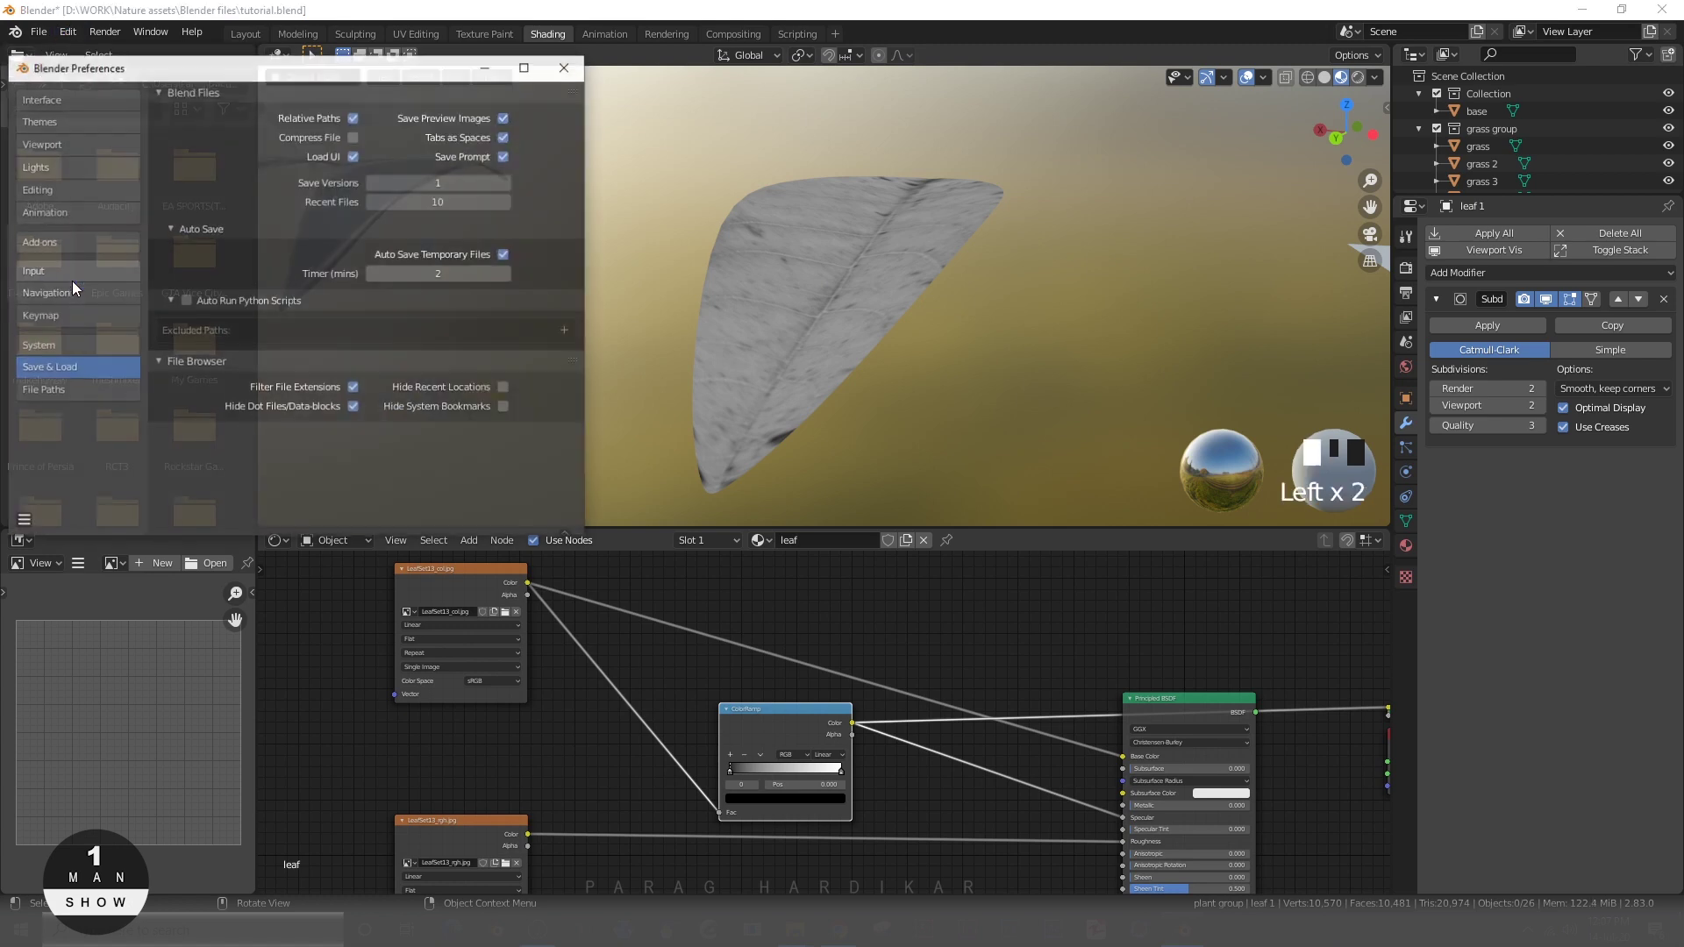
left_click(29, 242)
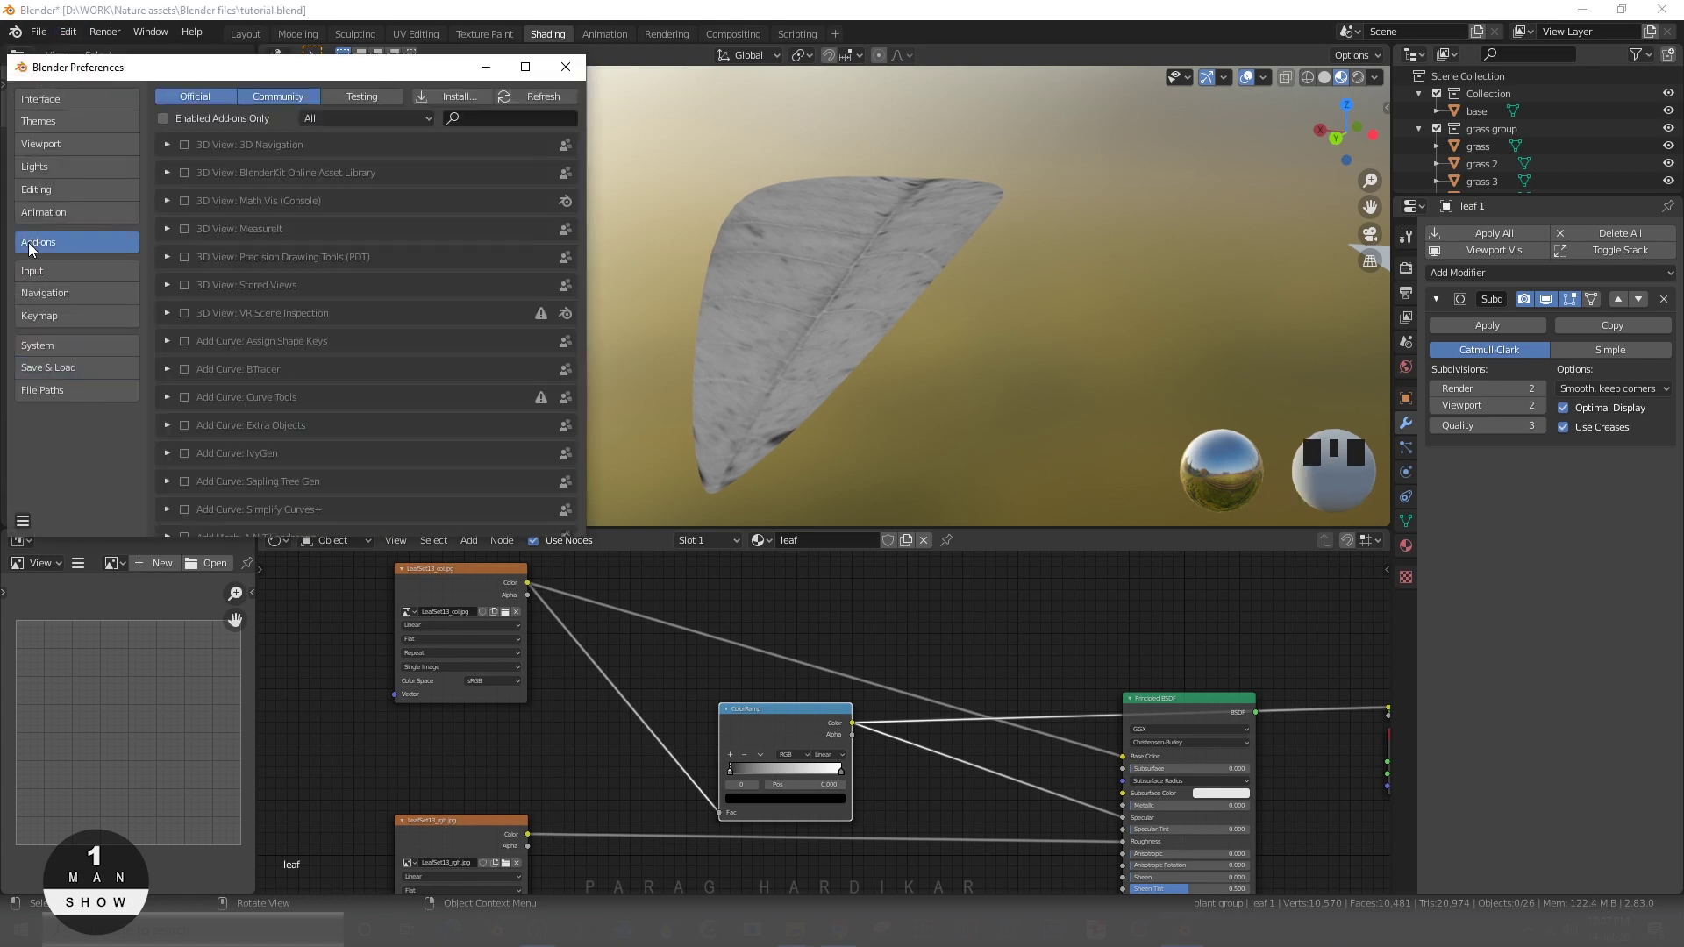
left_click(477, 125)
type("node")
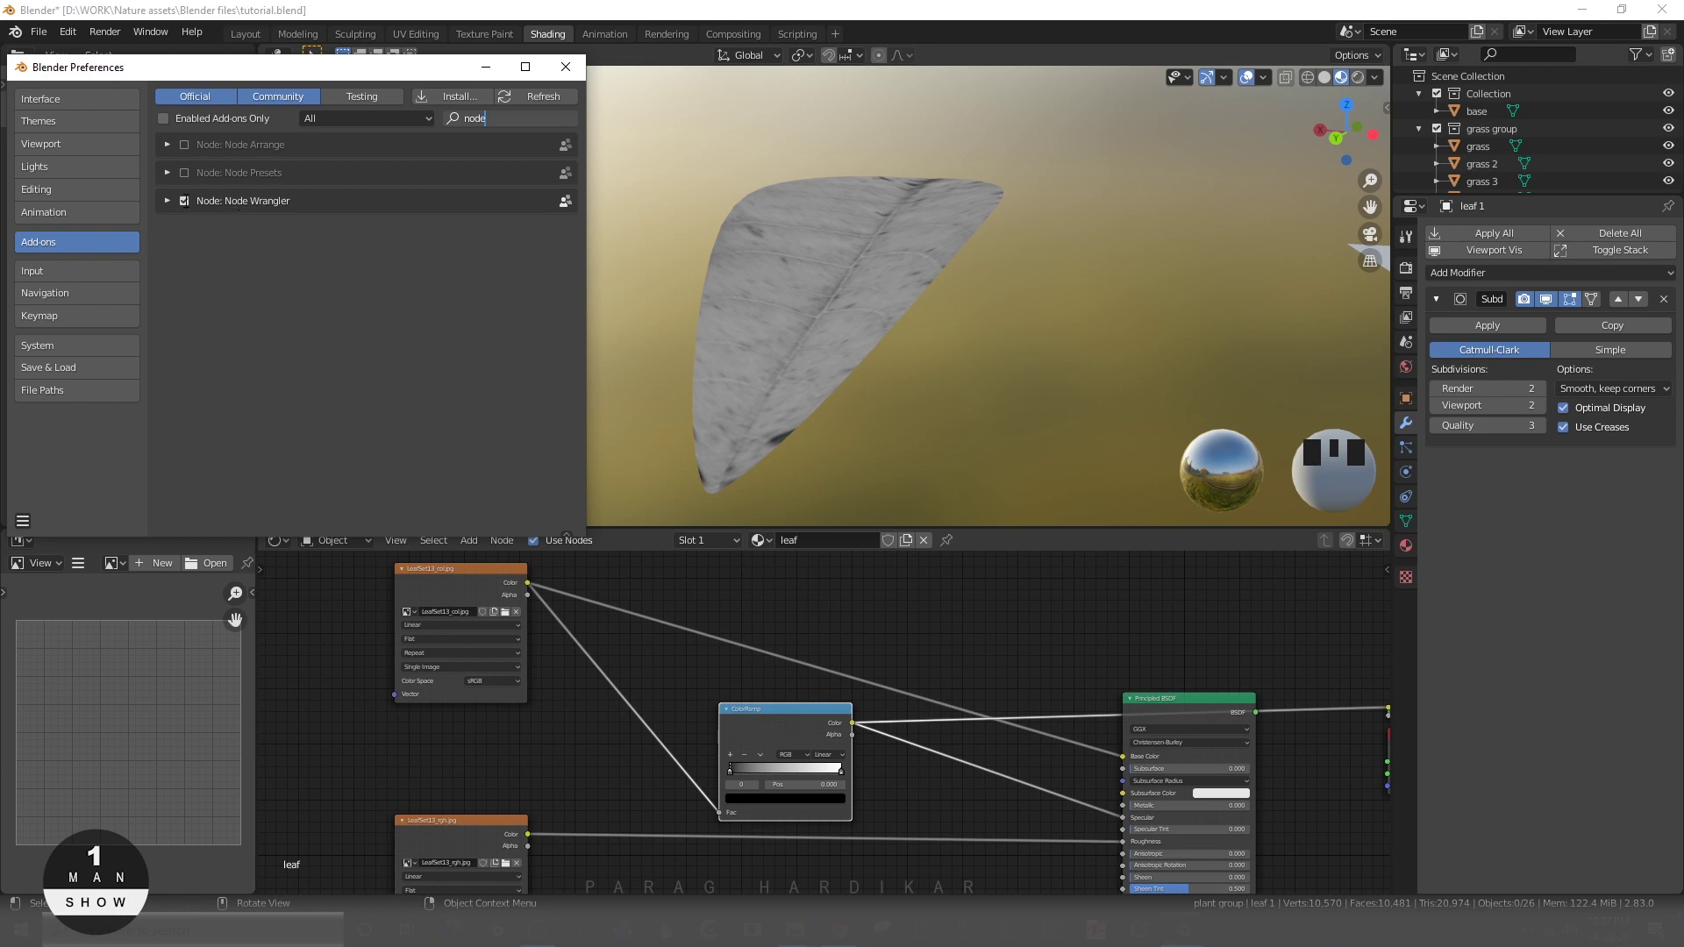
left_click(565, 70)
- Switch the node preview on the leaf to the ColorRamp's Alpha output
scroll(851, 324, "up", 4)
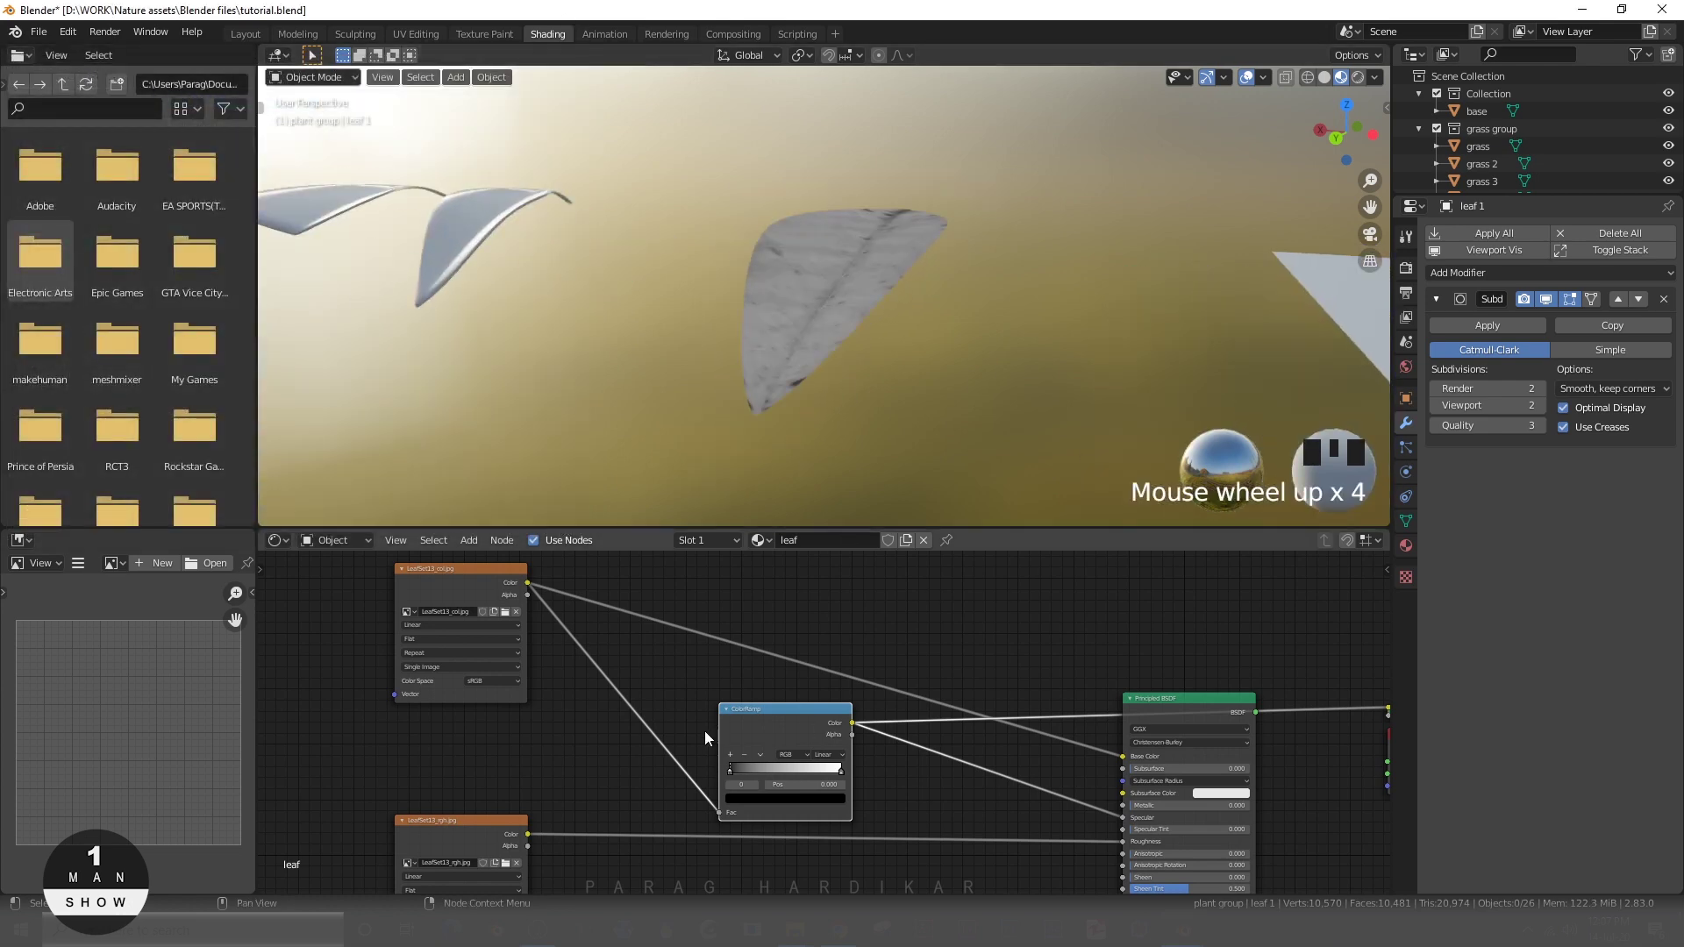
double_click(775, 711)
left_click(774, 722, "ctrl+shift")
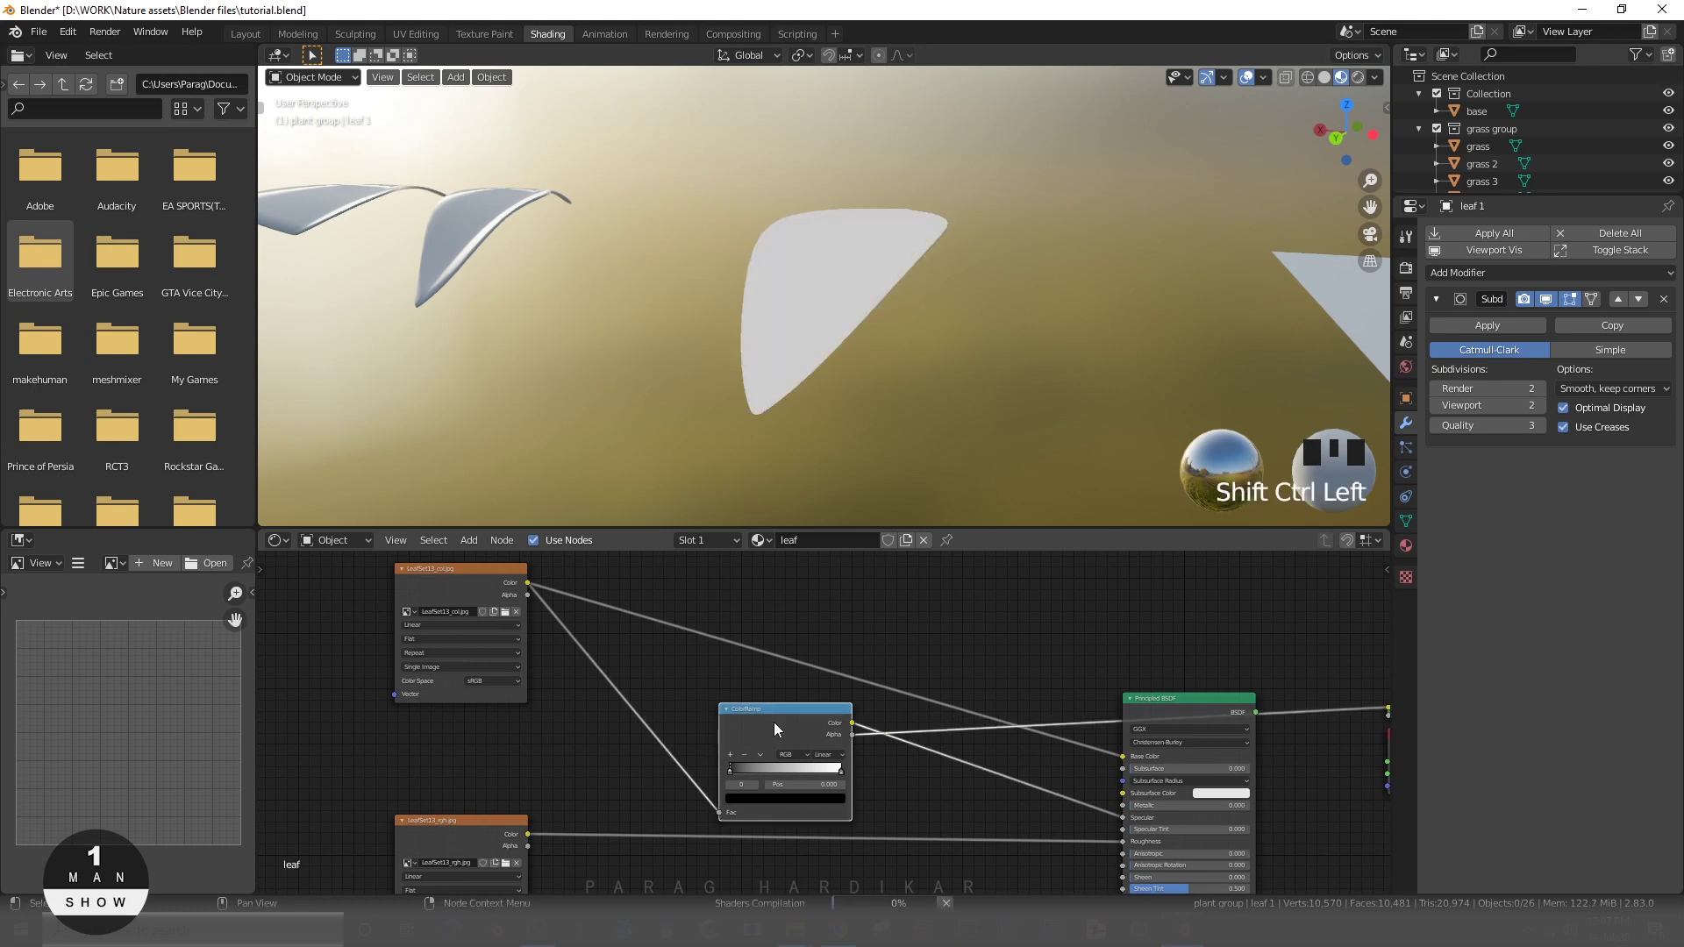
key("Home")
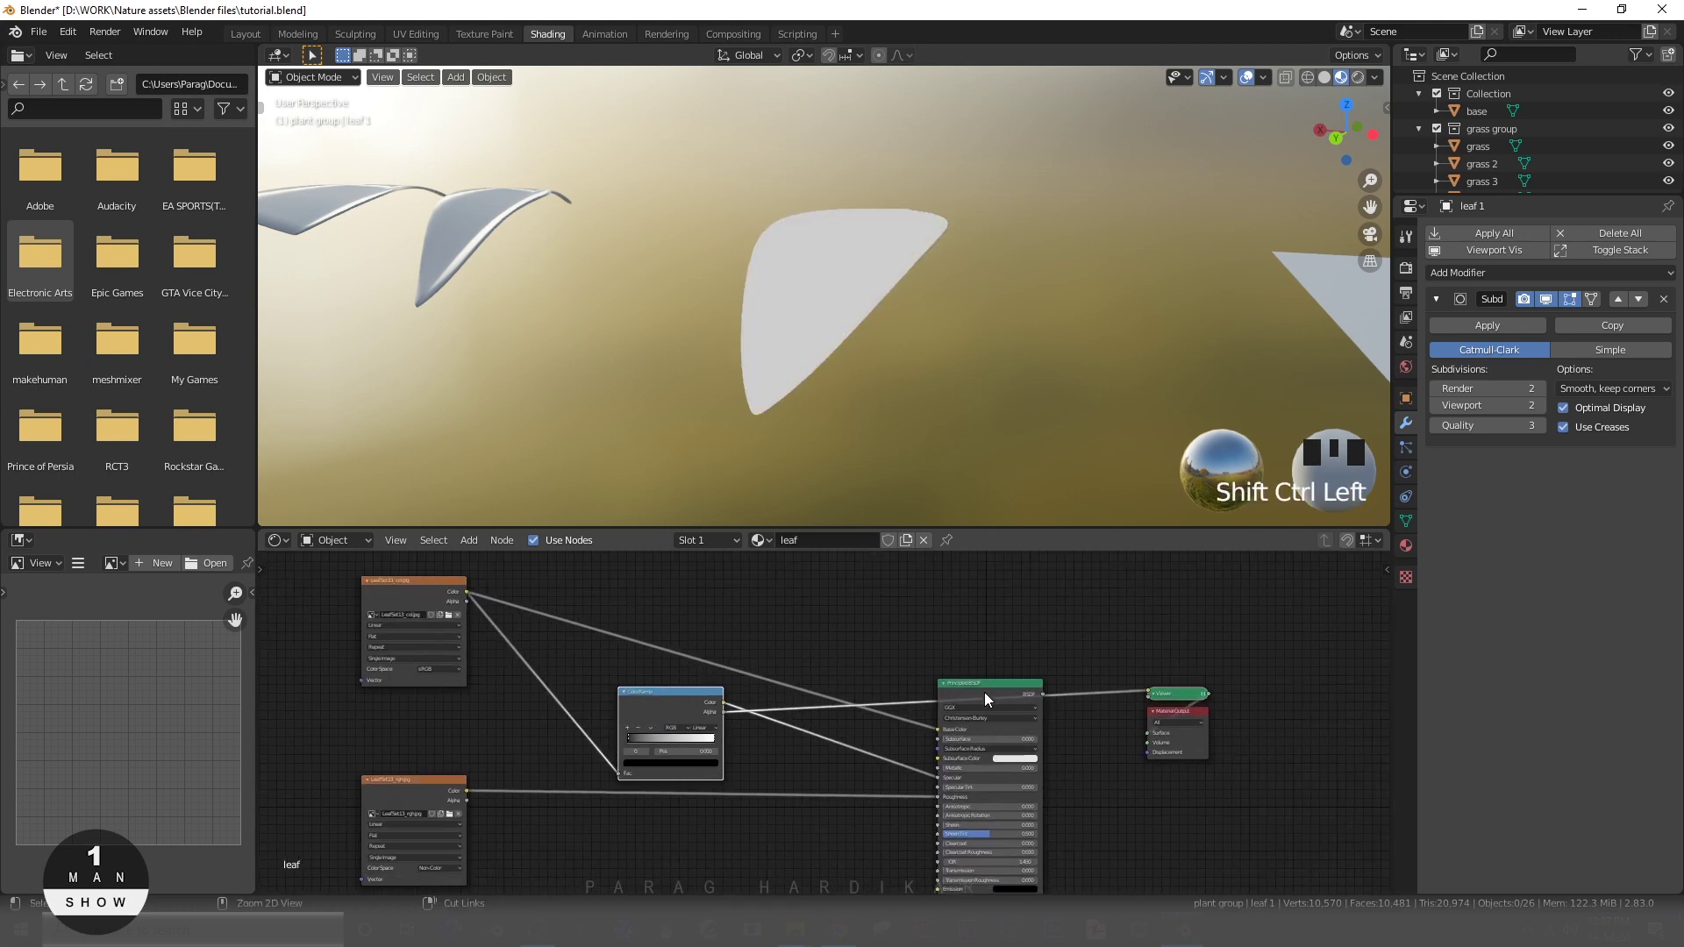
- Switch the leaf preview back to the full Principled BSDF shader
left_click(982, 691, "ctrl+shift")
scroll(840, 750, "up", 2)
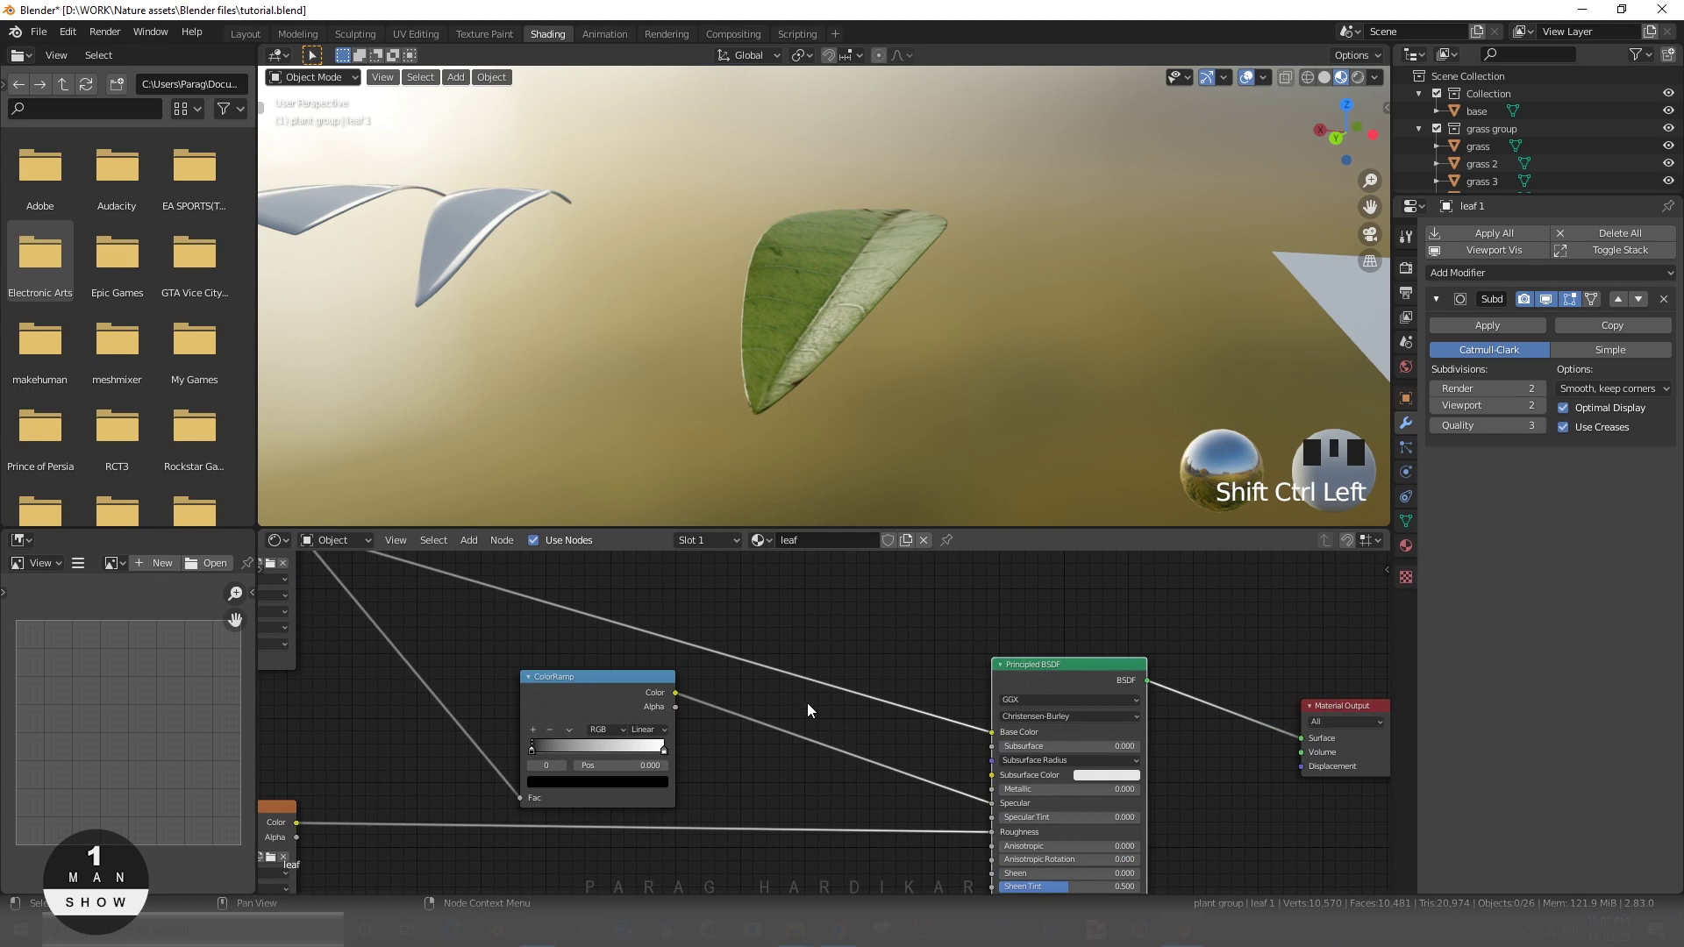
scroll(807, 702, "down", 2)
middle_click_drag(760, 702, 818, 702)
scroll(817, 703, "up", 1)
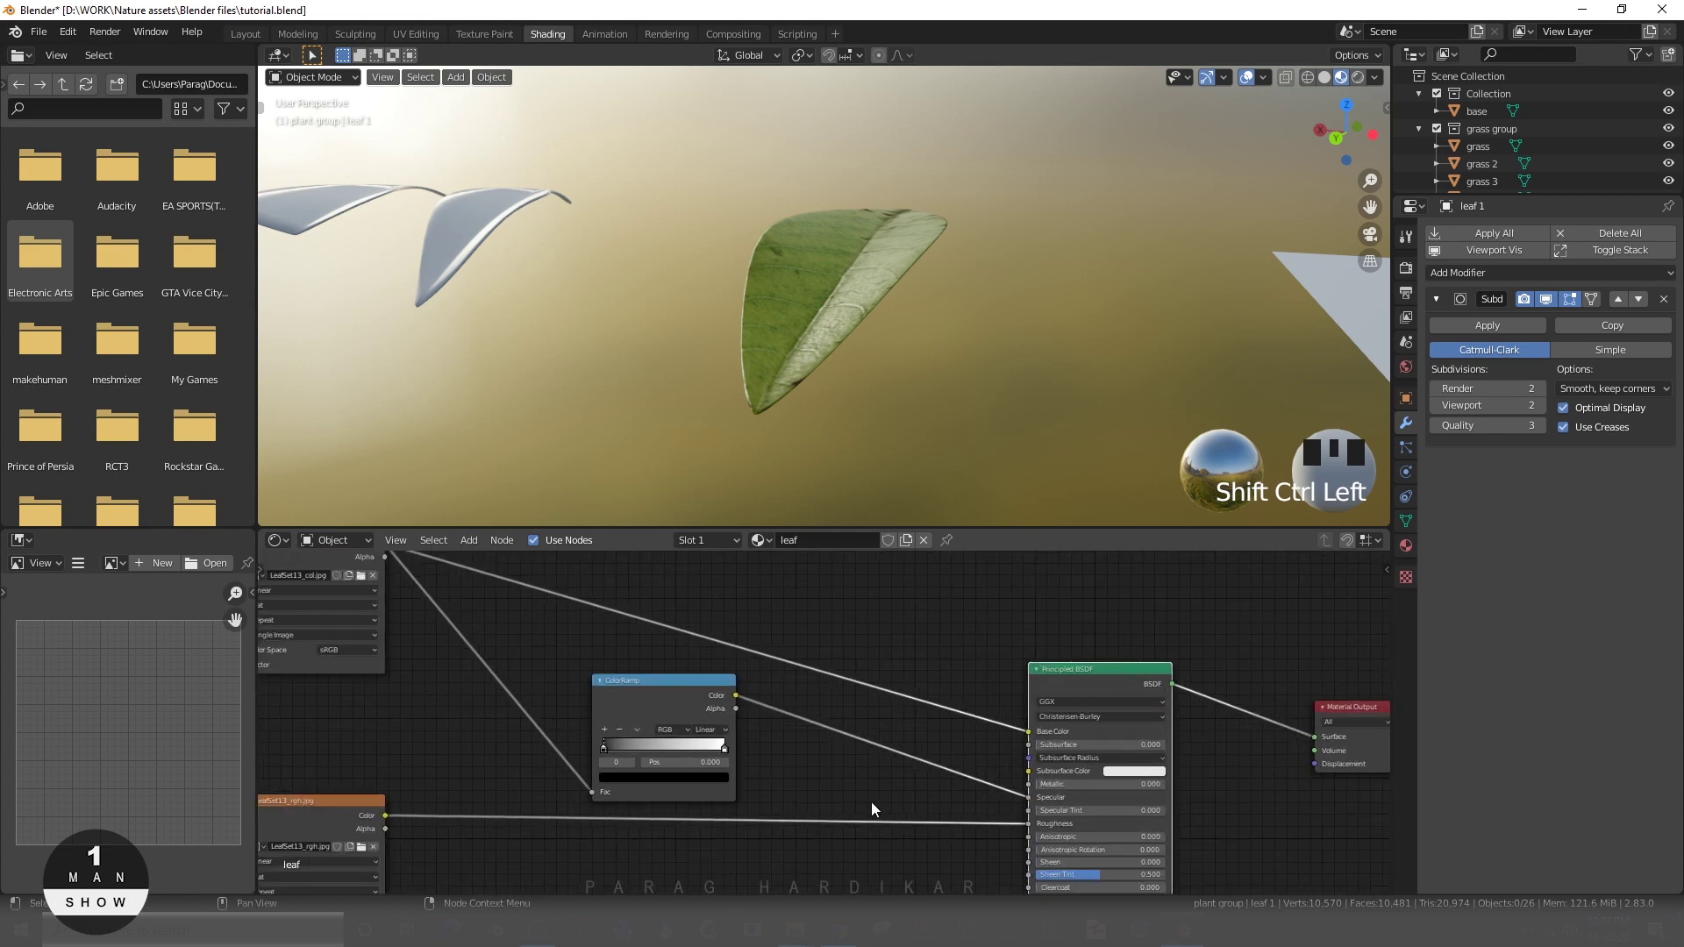
- Compare the ColorRamp's Color and Alpha outputs as previews on the leaf and return to the Principled BSDF shading
left_click_drag(660, 700, 656, 692)
left_click(655, 692, "ctrl+shift")
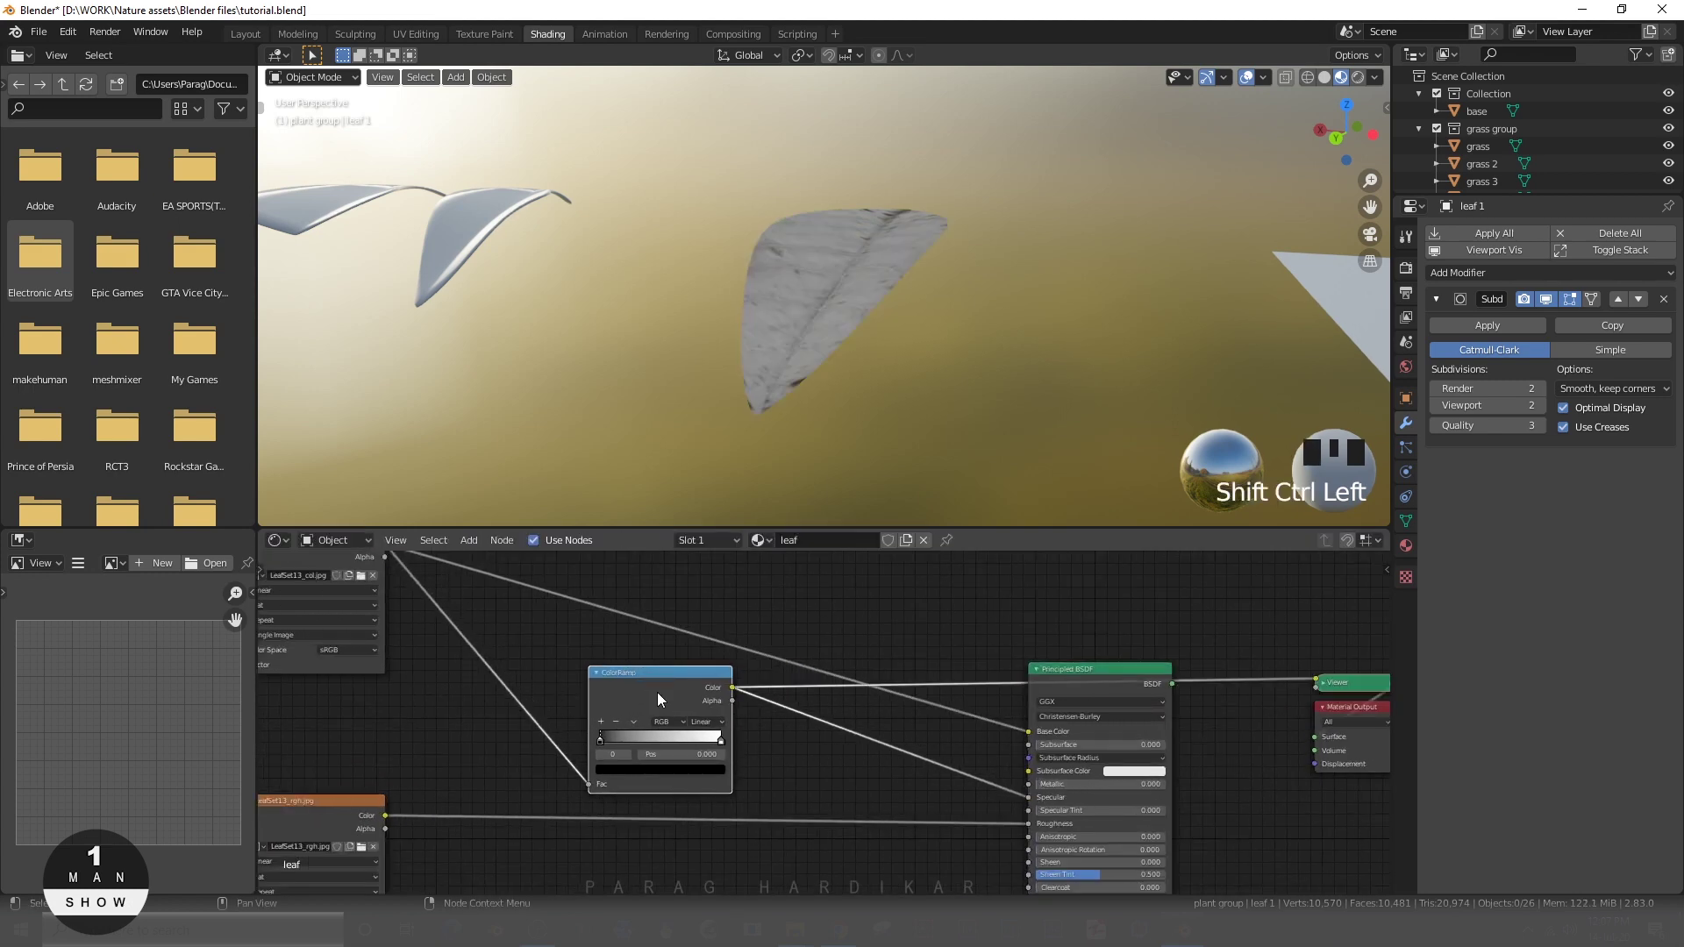
scroll(913, 289, "up", 3)
middle_click_drag(918, 288, 905, 328, "shift")
left_click(625, 686, "ctrl+shift")
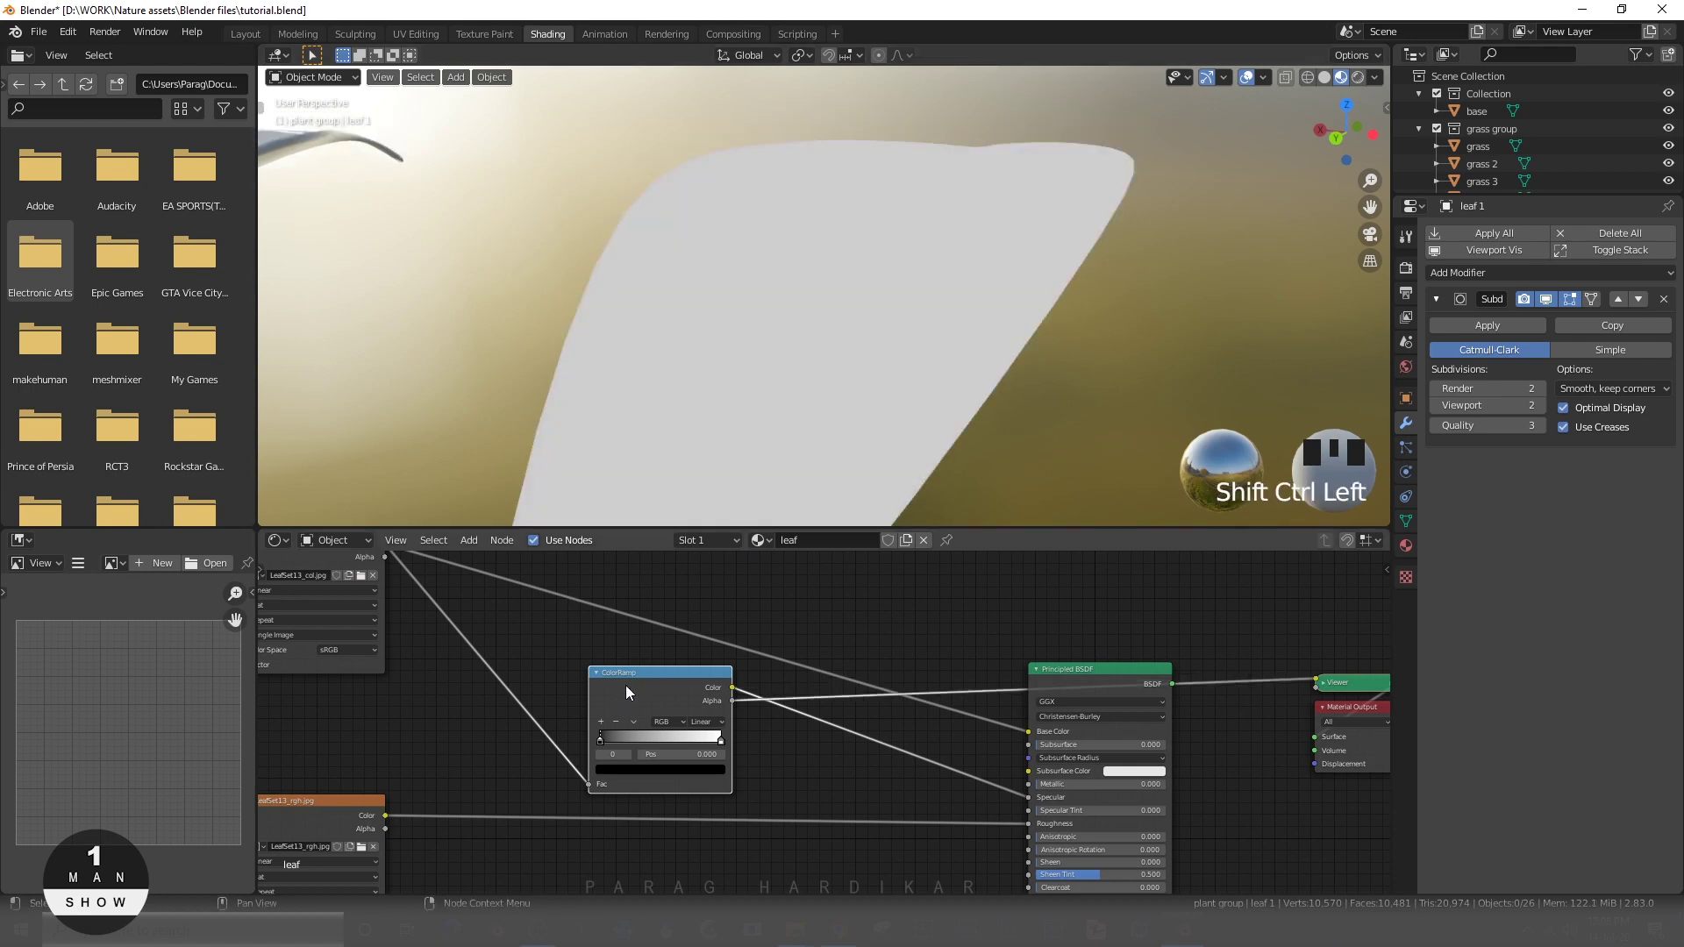
left_click(650, 687, "ctrl+shift")
scroll(924, 313, "up", 4)
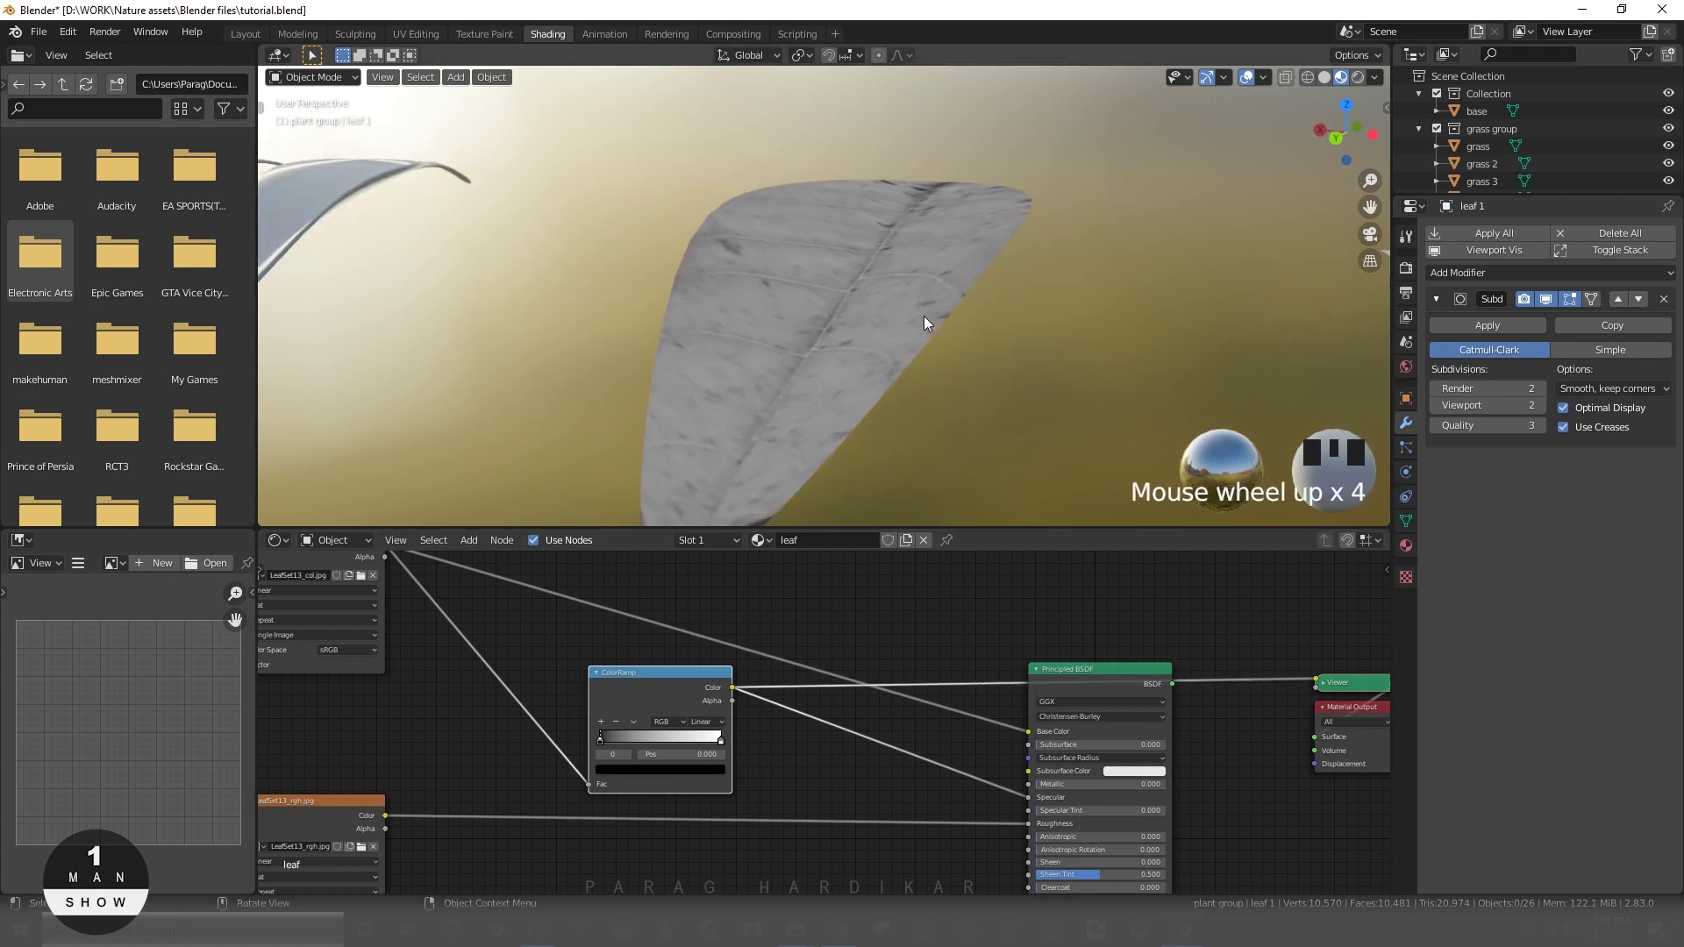
middle_click_drag(923, 315, 850, 309)
left_click(1099, 677, "ctrl+shift")
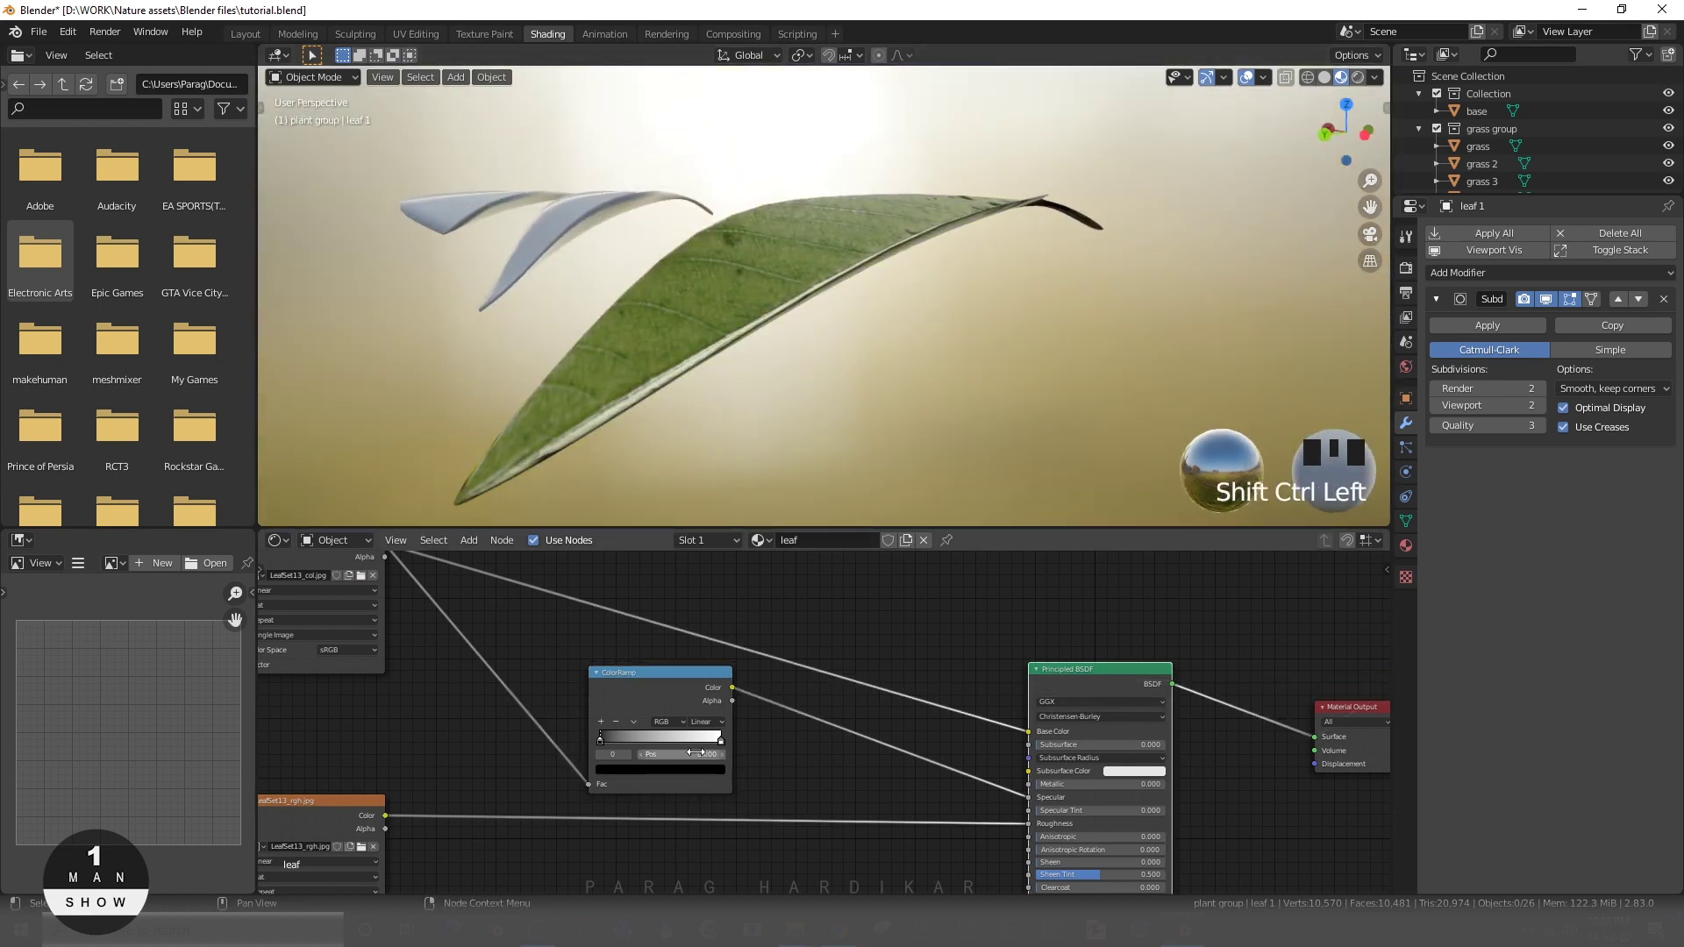
- Preview the ColorRamp's Color output on the leaf, shift the Principled BSDF node slightly lower, and inspect the grayscale pattern up close
left_click(674, 692, "ctrl+shift")
scroll(758, 361, "down", 3)
middle_click_drag(758, 361, 833, 404)
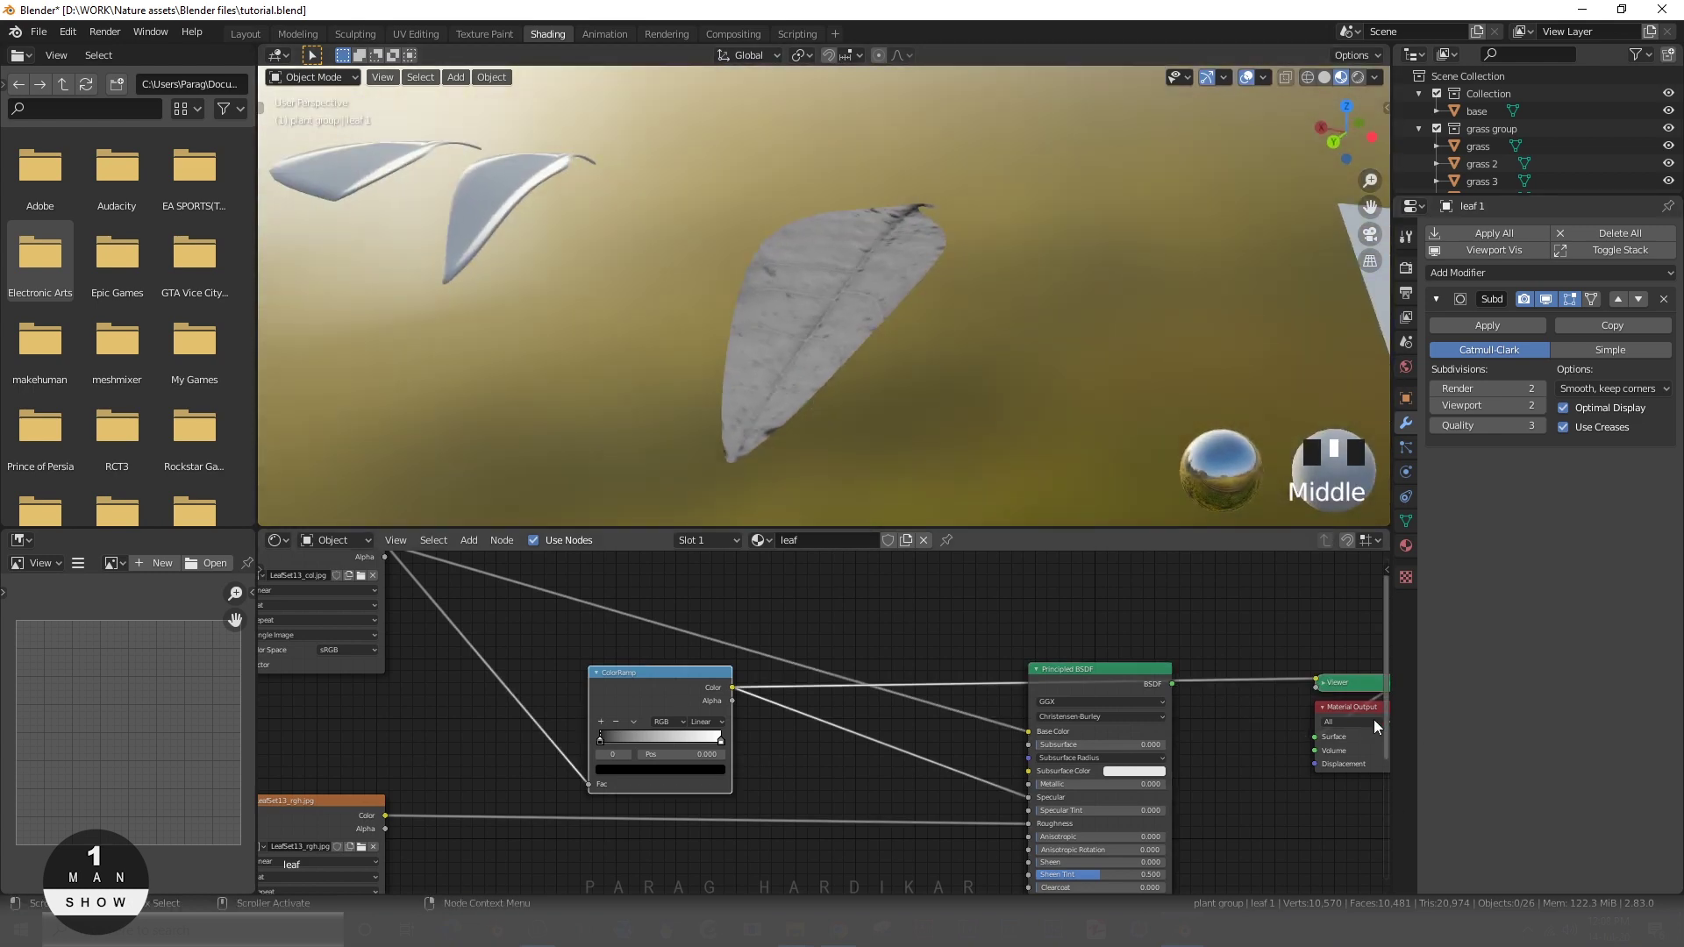
left_click_drag(1114, 678, 1136, 728)
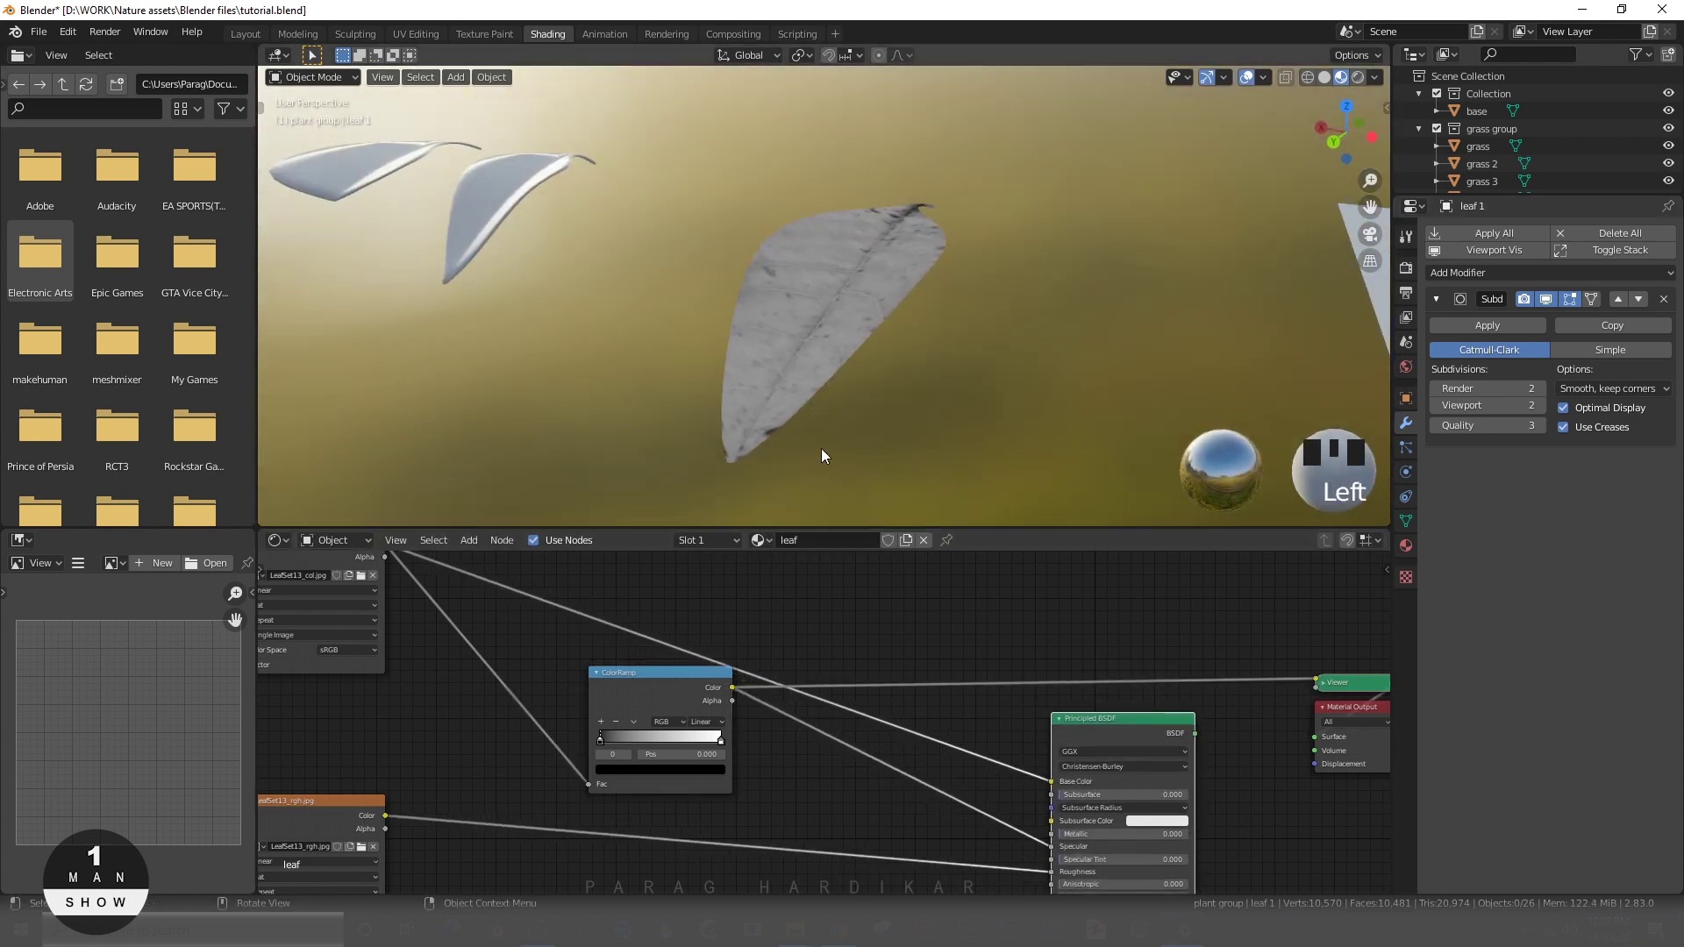
scroll(819, 386, "up", 2)
middle_click_drag(819, 386, 738, 239)
scroll(688, 341, "up", 1)
scroll(704, 327, "up", 2)
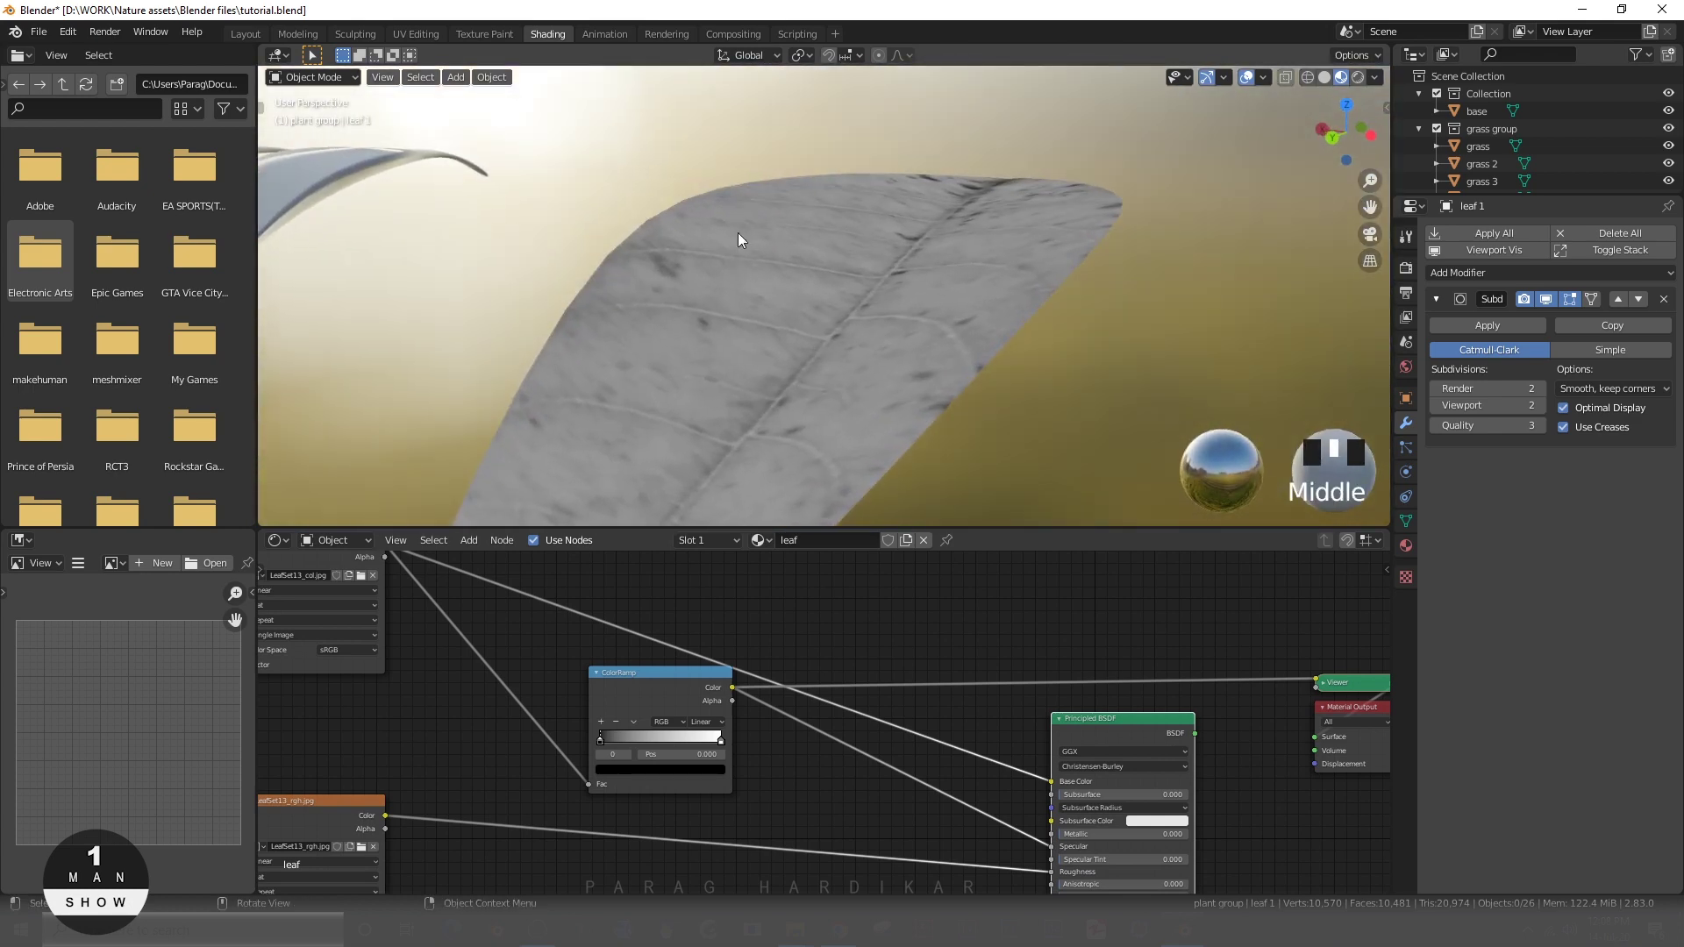
scroll(736, 737, "up", 2)
- Increase the ColorRamp's contrast by moving the black stop to 0.232 and the white stop to 0.955, and check the leaf
middle_click_drag(649, 693, 783, 769)
left_click_drag(768, 756, 806, 762)
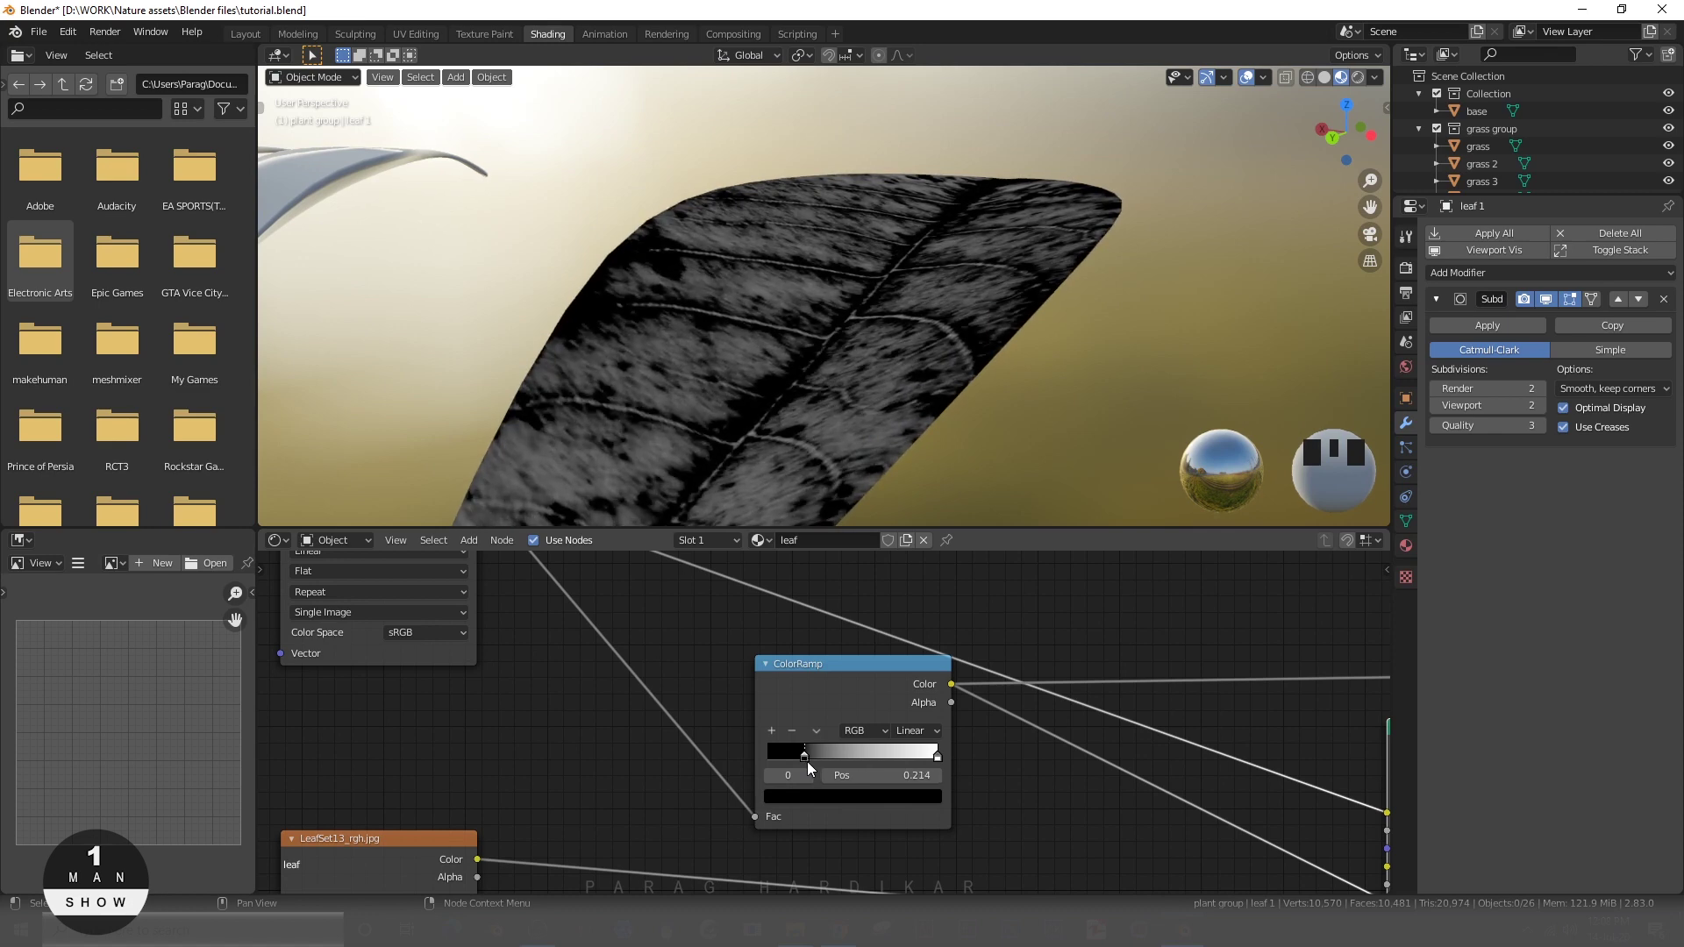
left_click(936, 756)
mouse_move(934, 755)
left_mouse_down()
mouse_move(859, 756)
mouse_move(927, 754)
left_mouse_up()
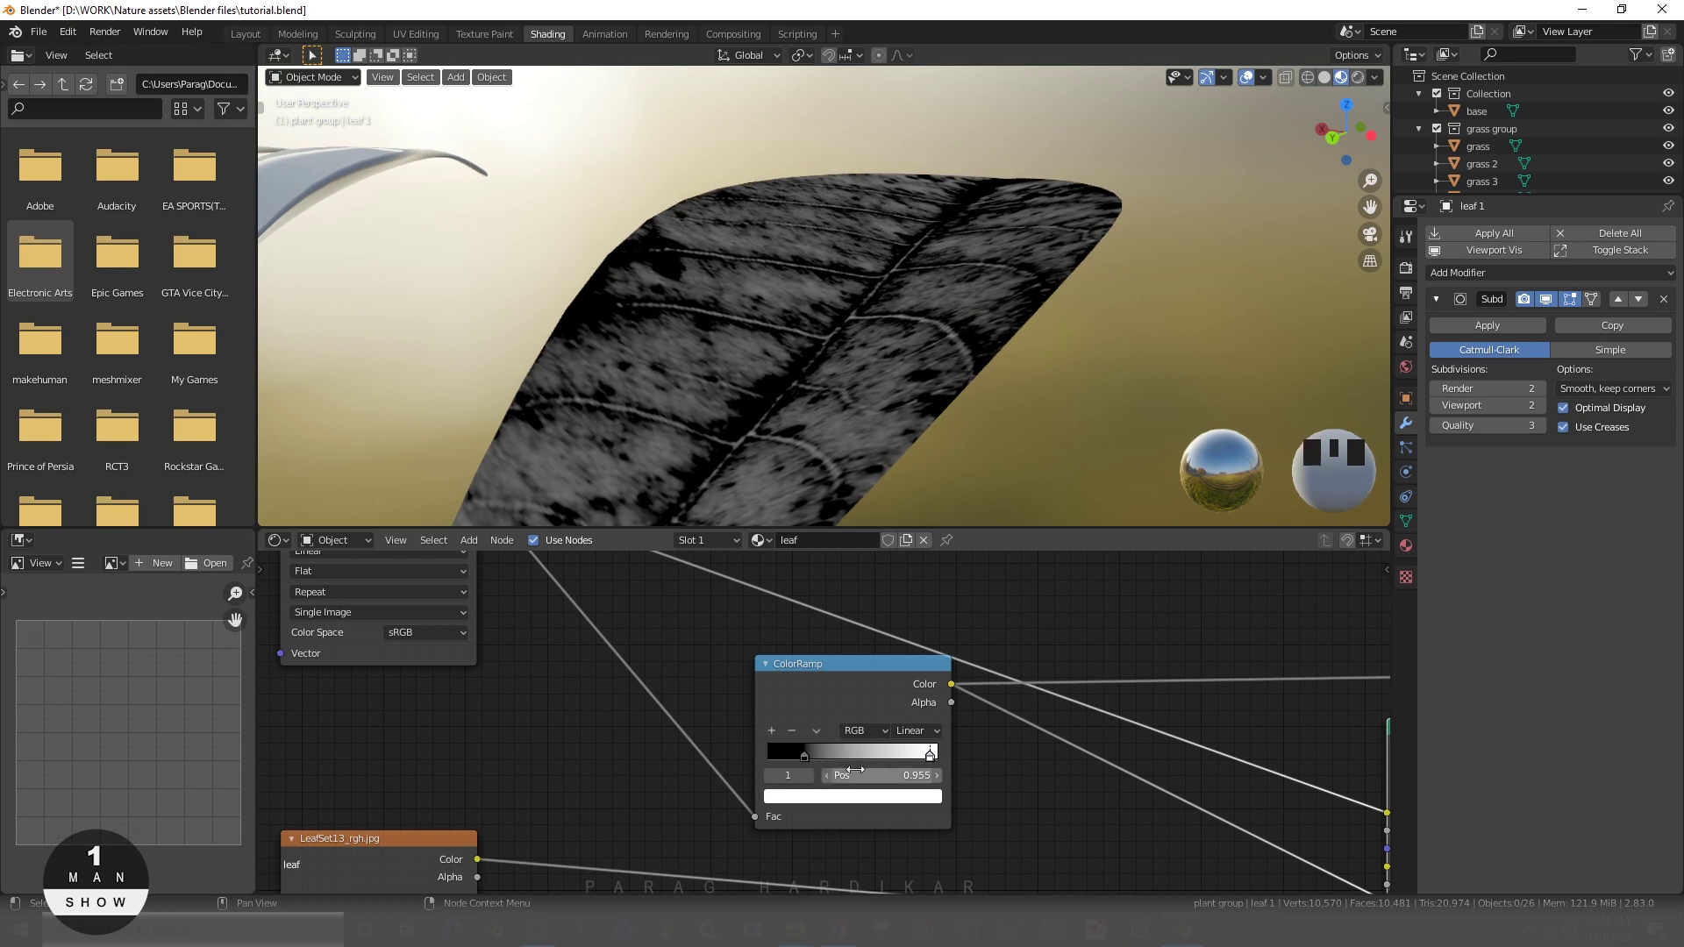
left_click_drag(803, 755, 805, 755)
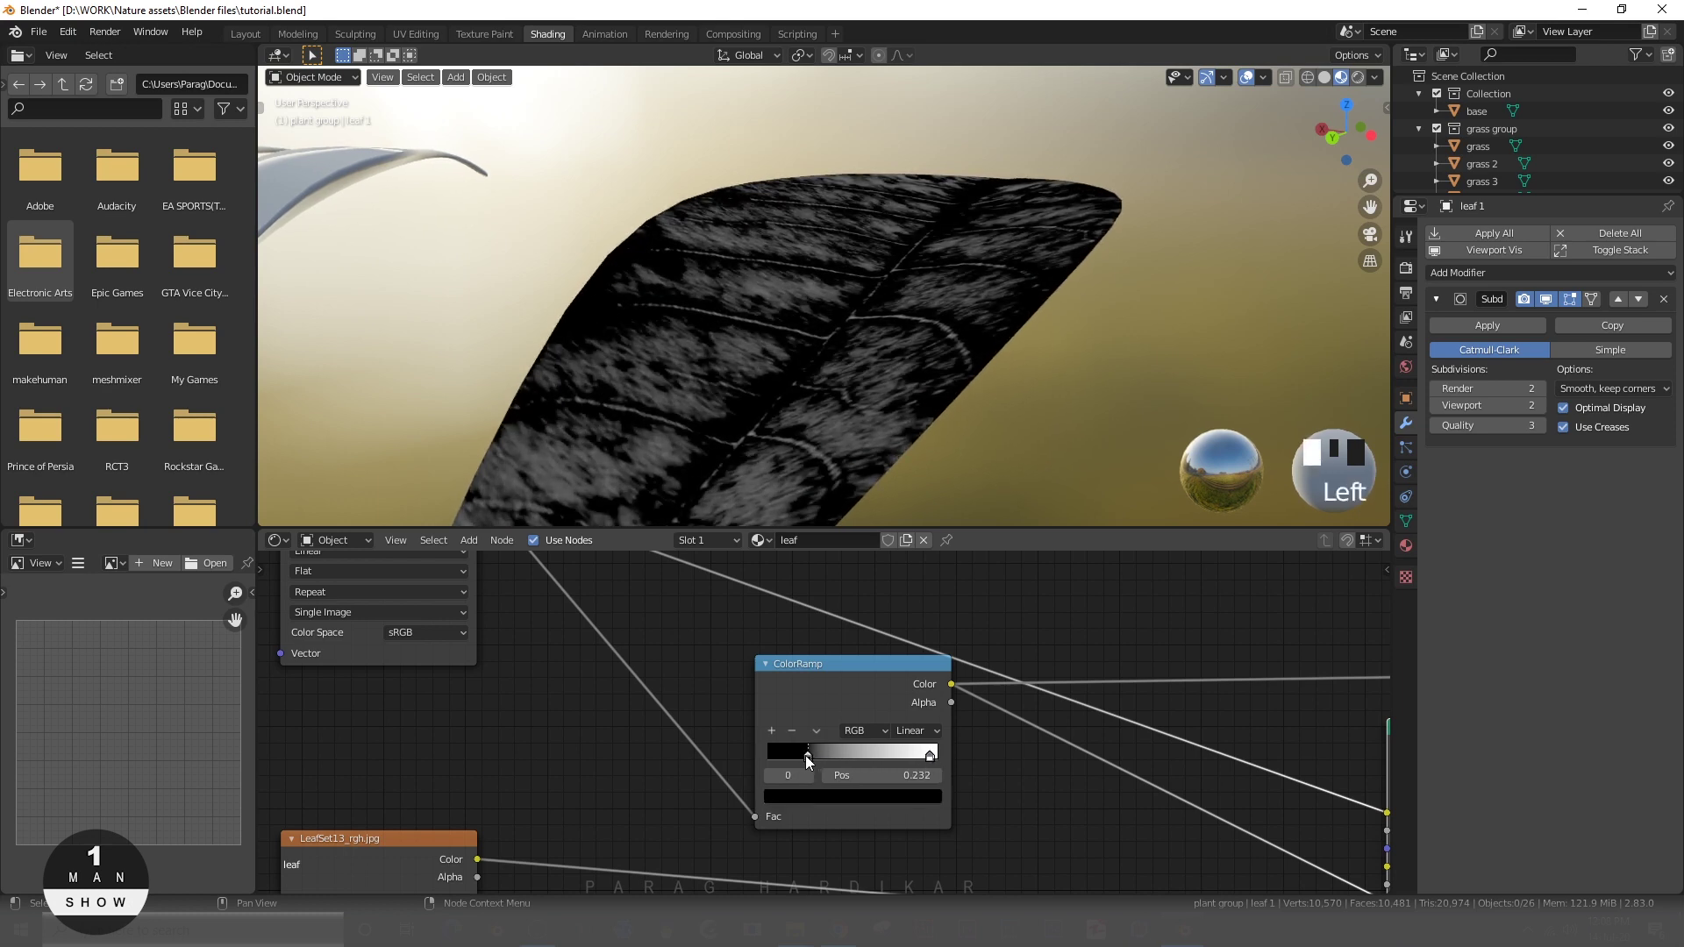
scroll(1029, 302, "down", 5)
scroll(968, 384, "up", 2)
middle_click_drag(968, 384, 945, 383)
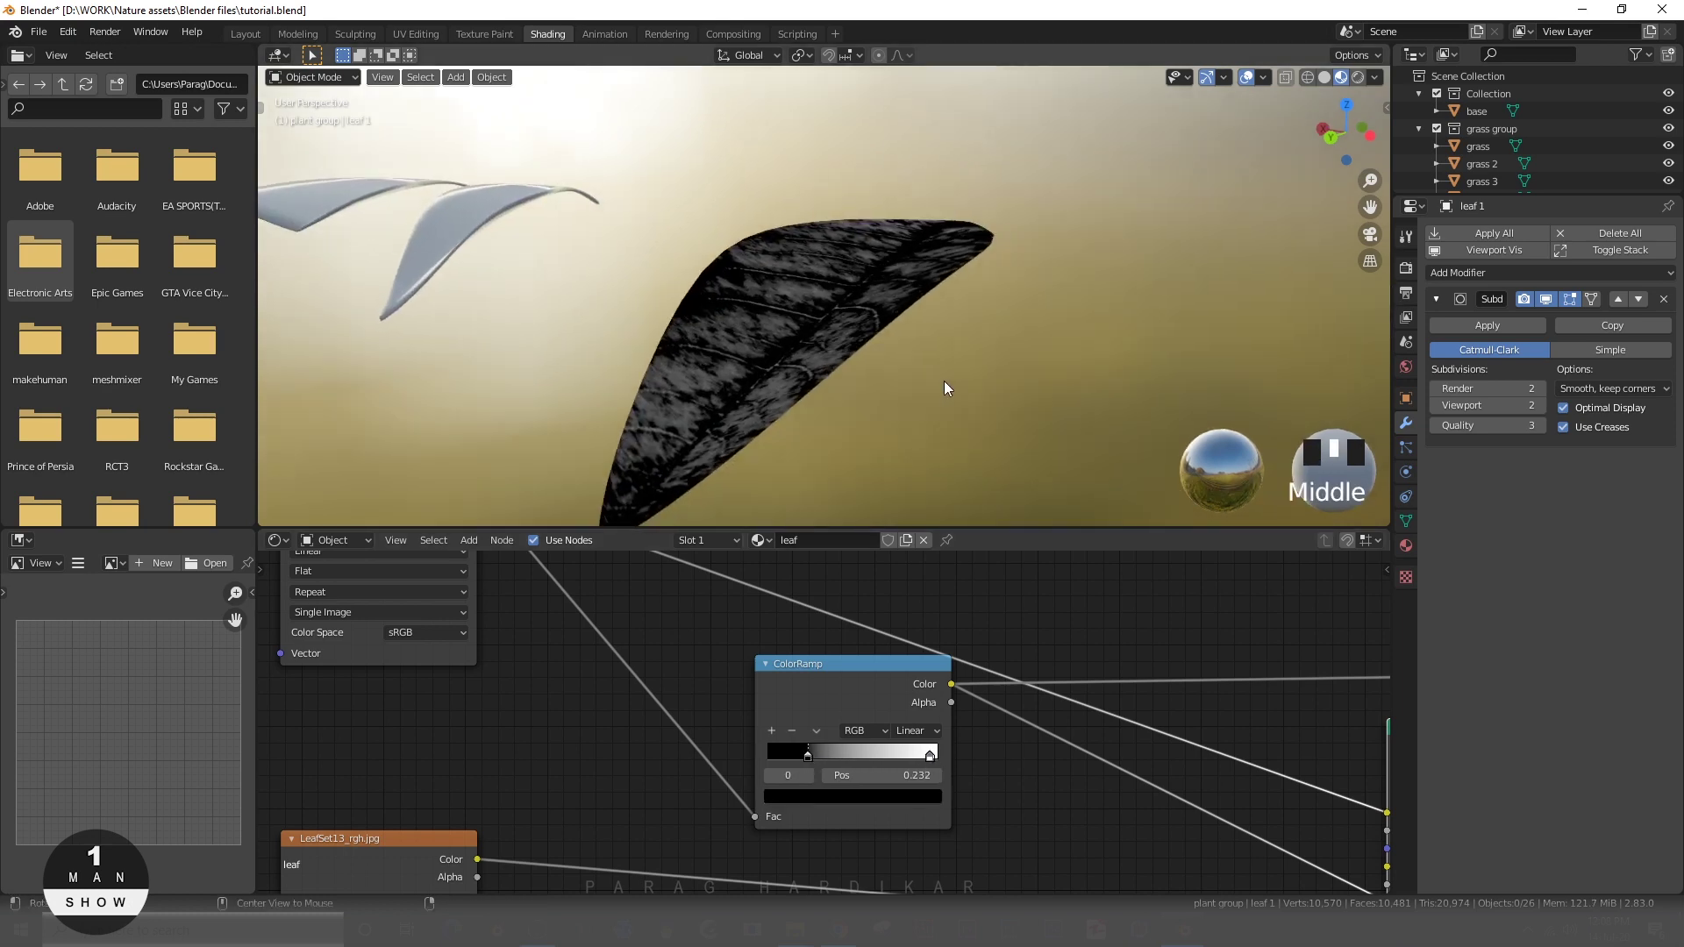
- Enable Ambient Occlusion, Bloom and Screen Space Reflections in the Eevee render settings and check the leaf
left_click(1405, 269)
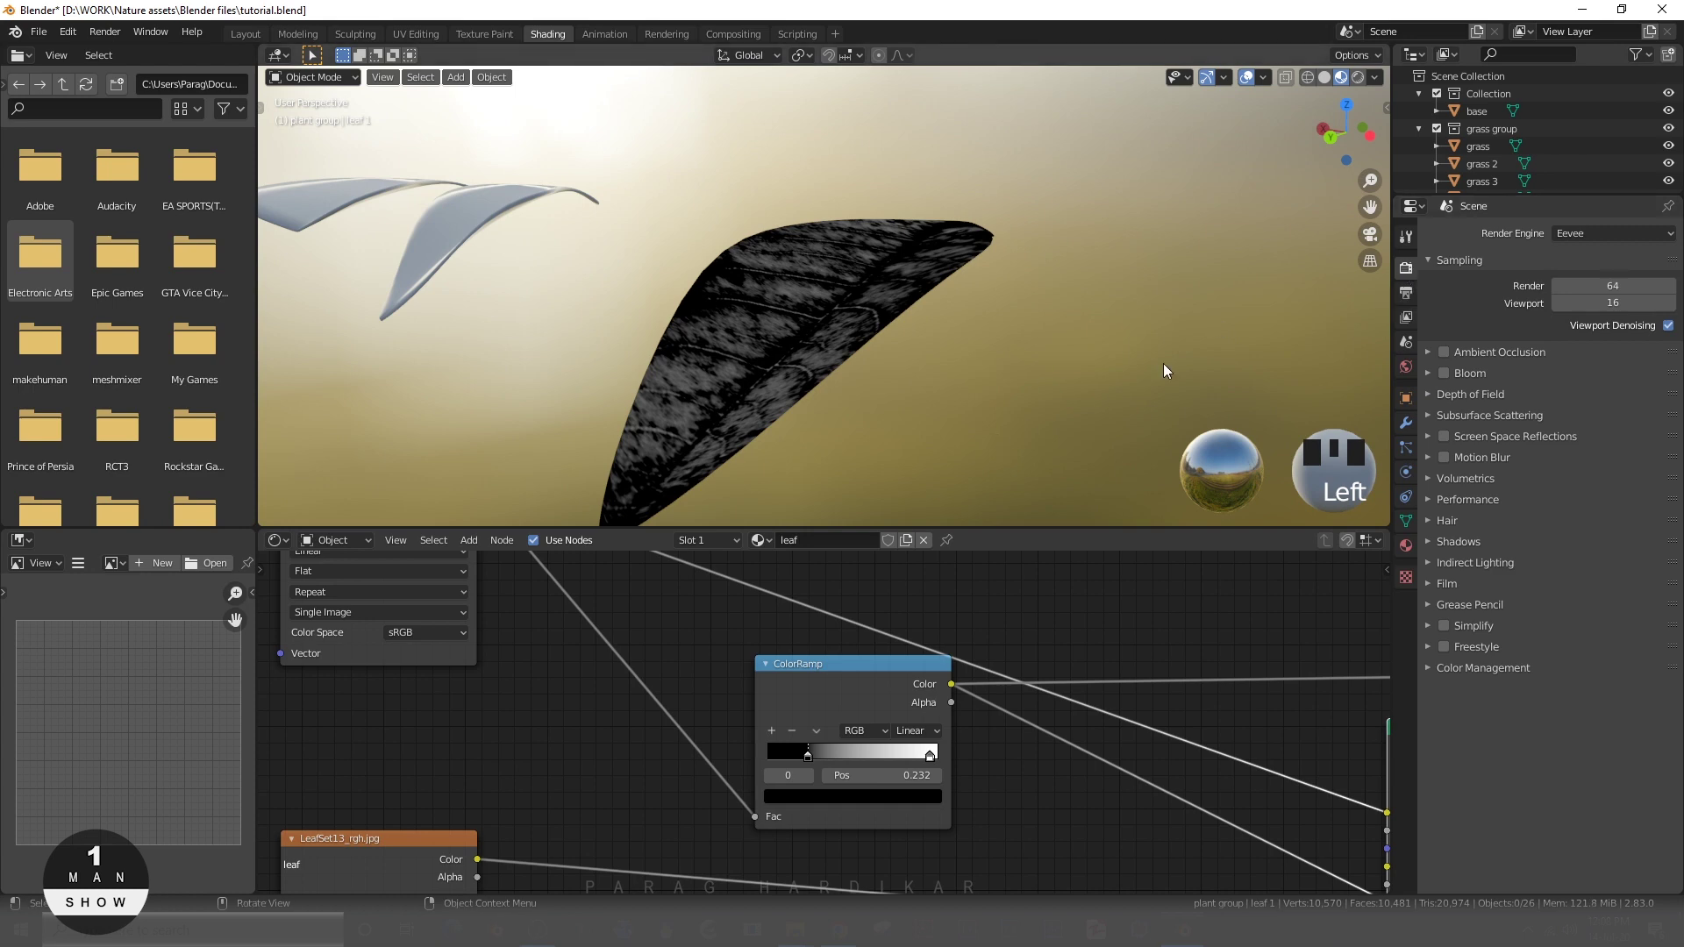
left_click(1445, 351)
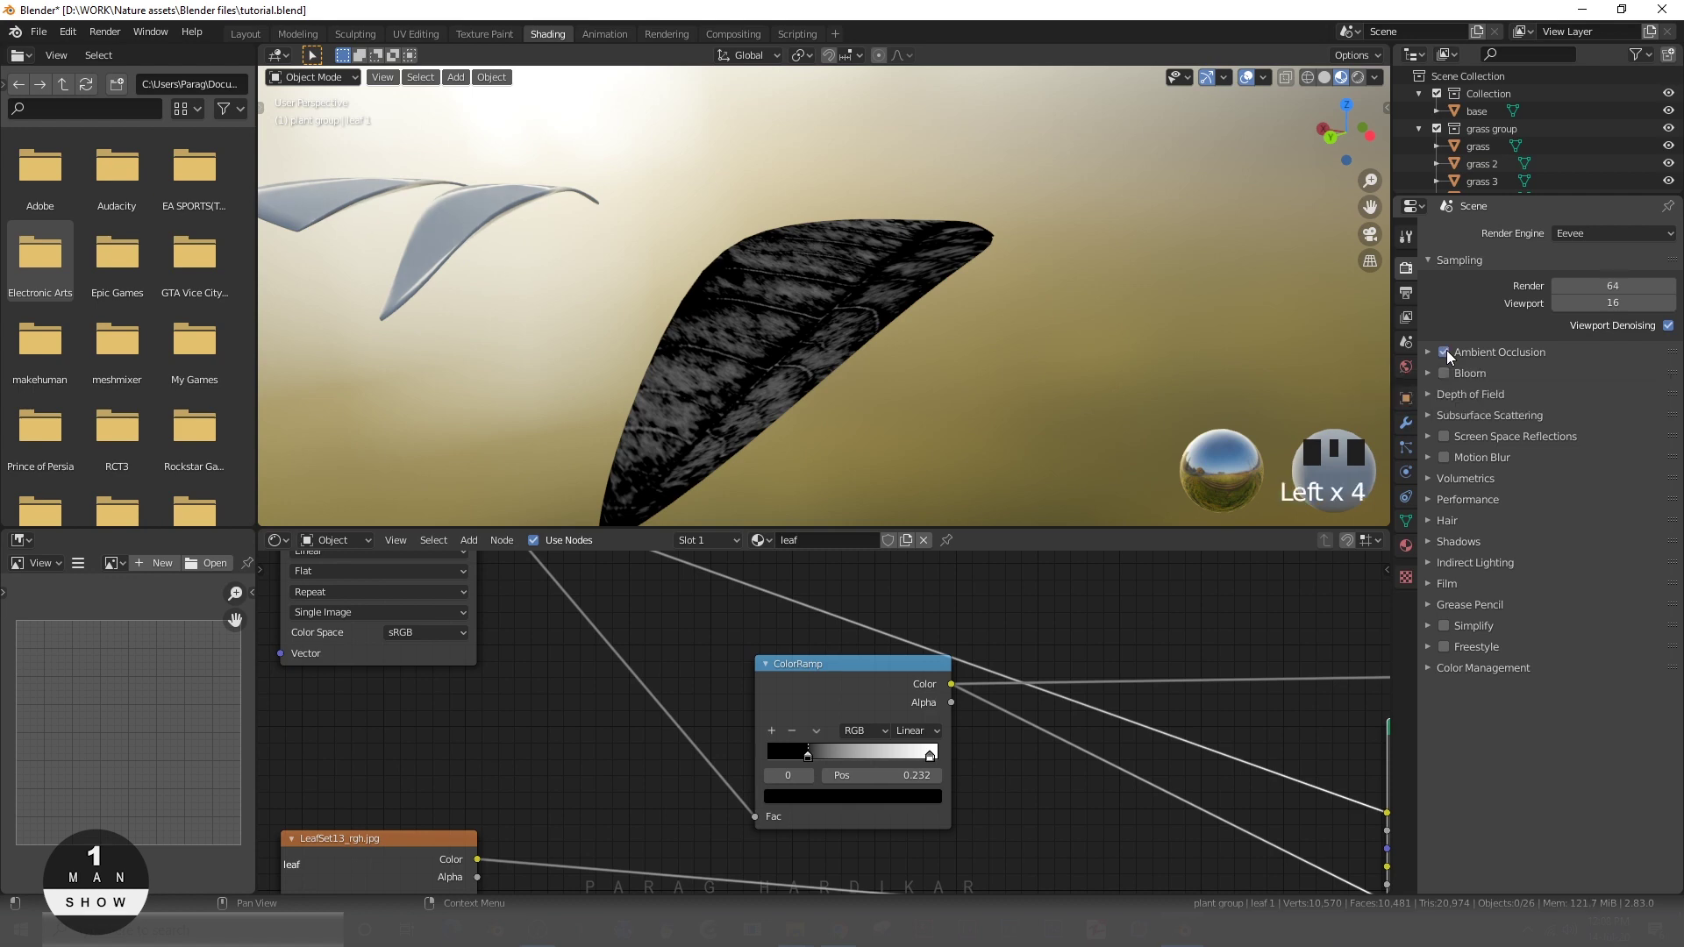
left_click(1445, 373)
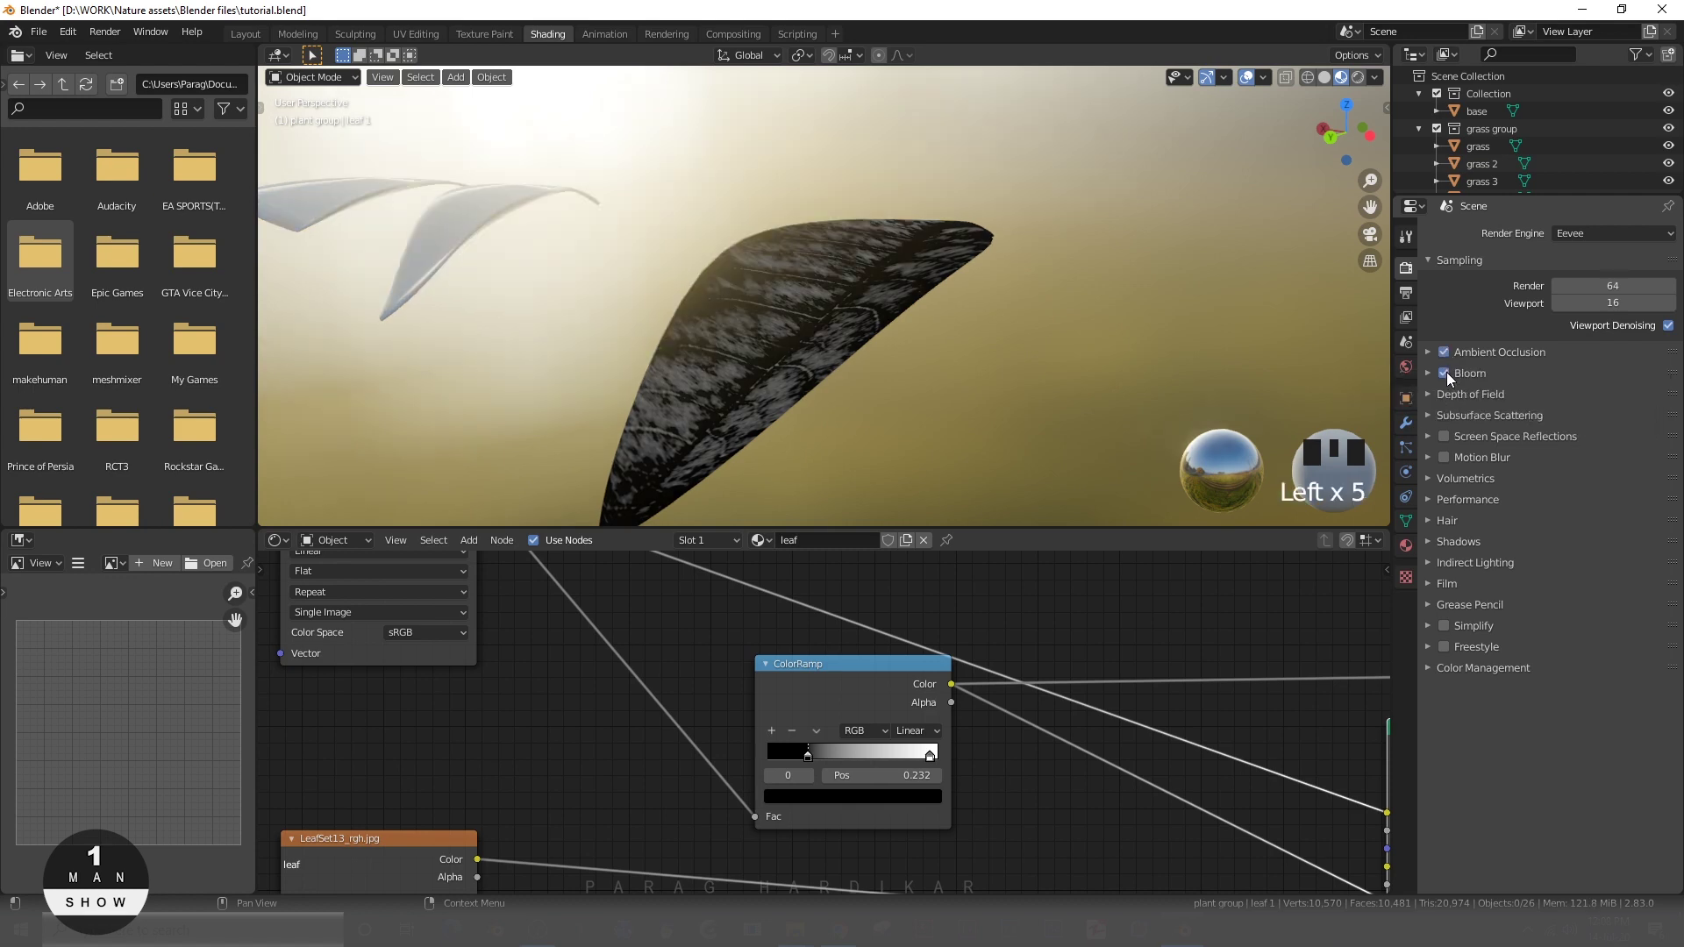
left_click(1443, 435)
scroll(1009, 356, "up", 3)
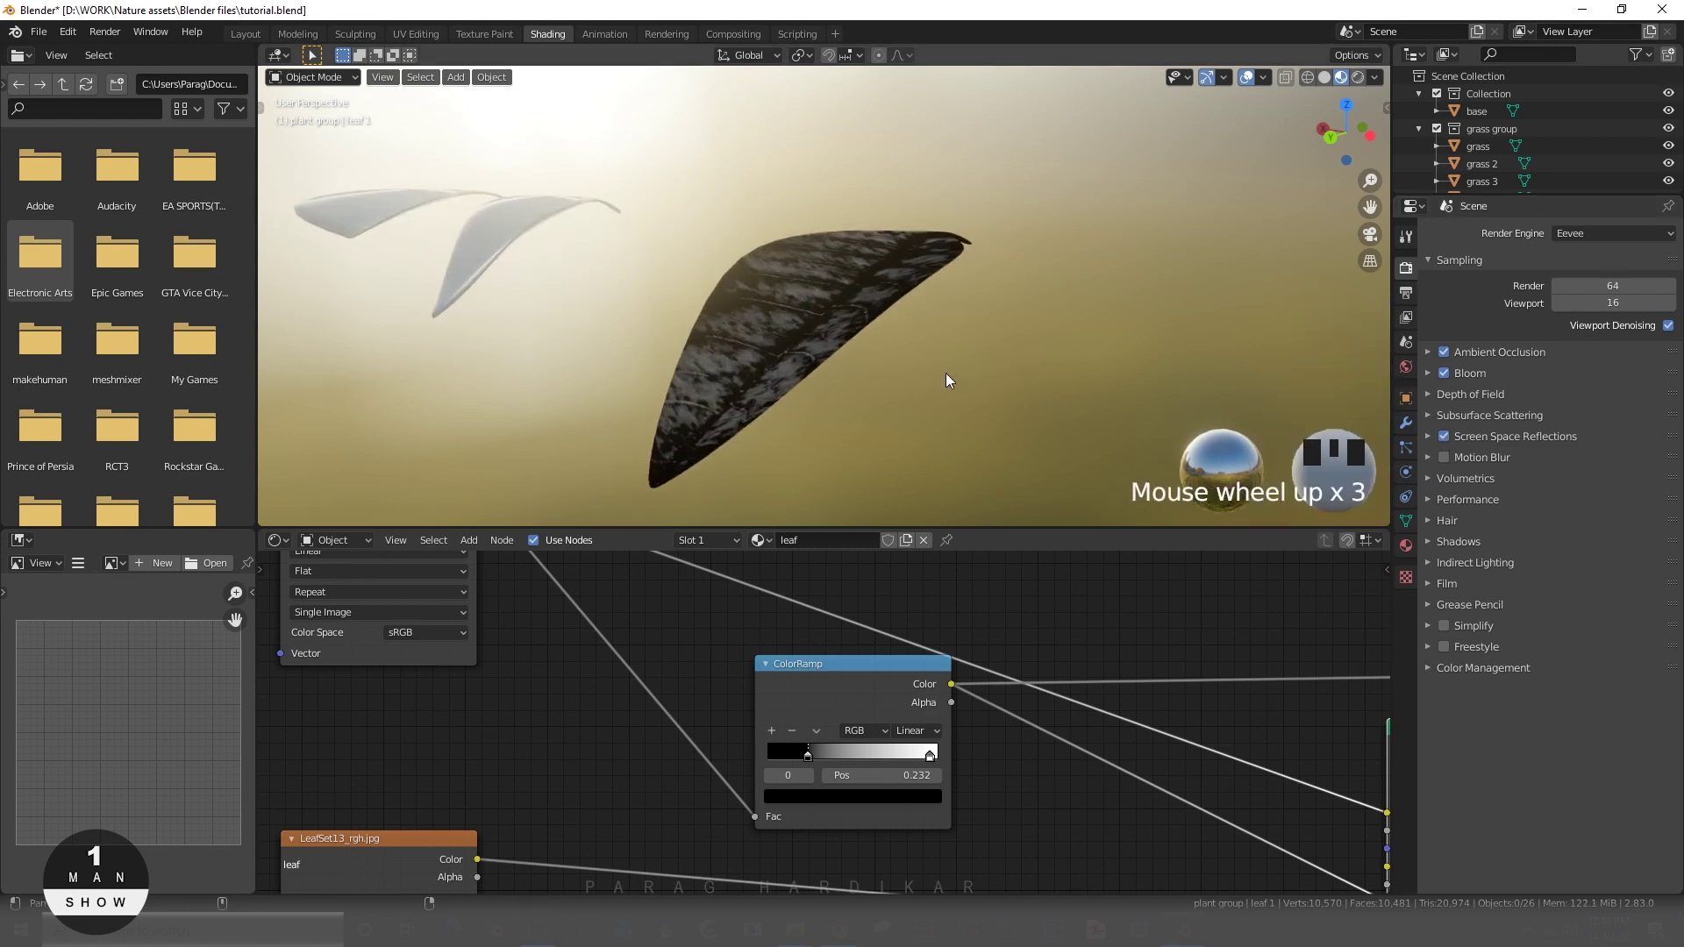
left_click_drag(945, 372, 983, 377)
key("z")
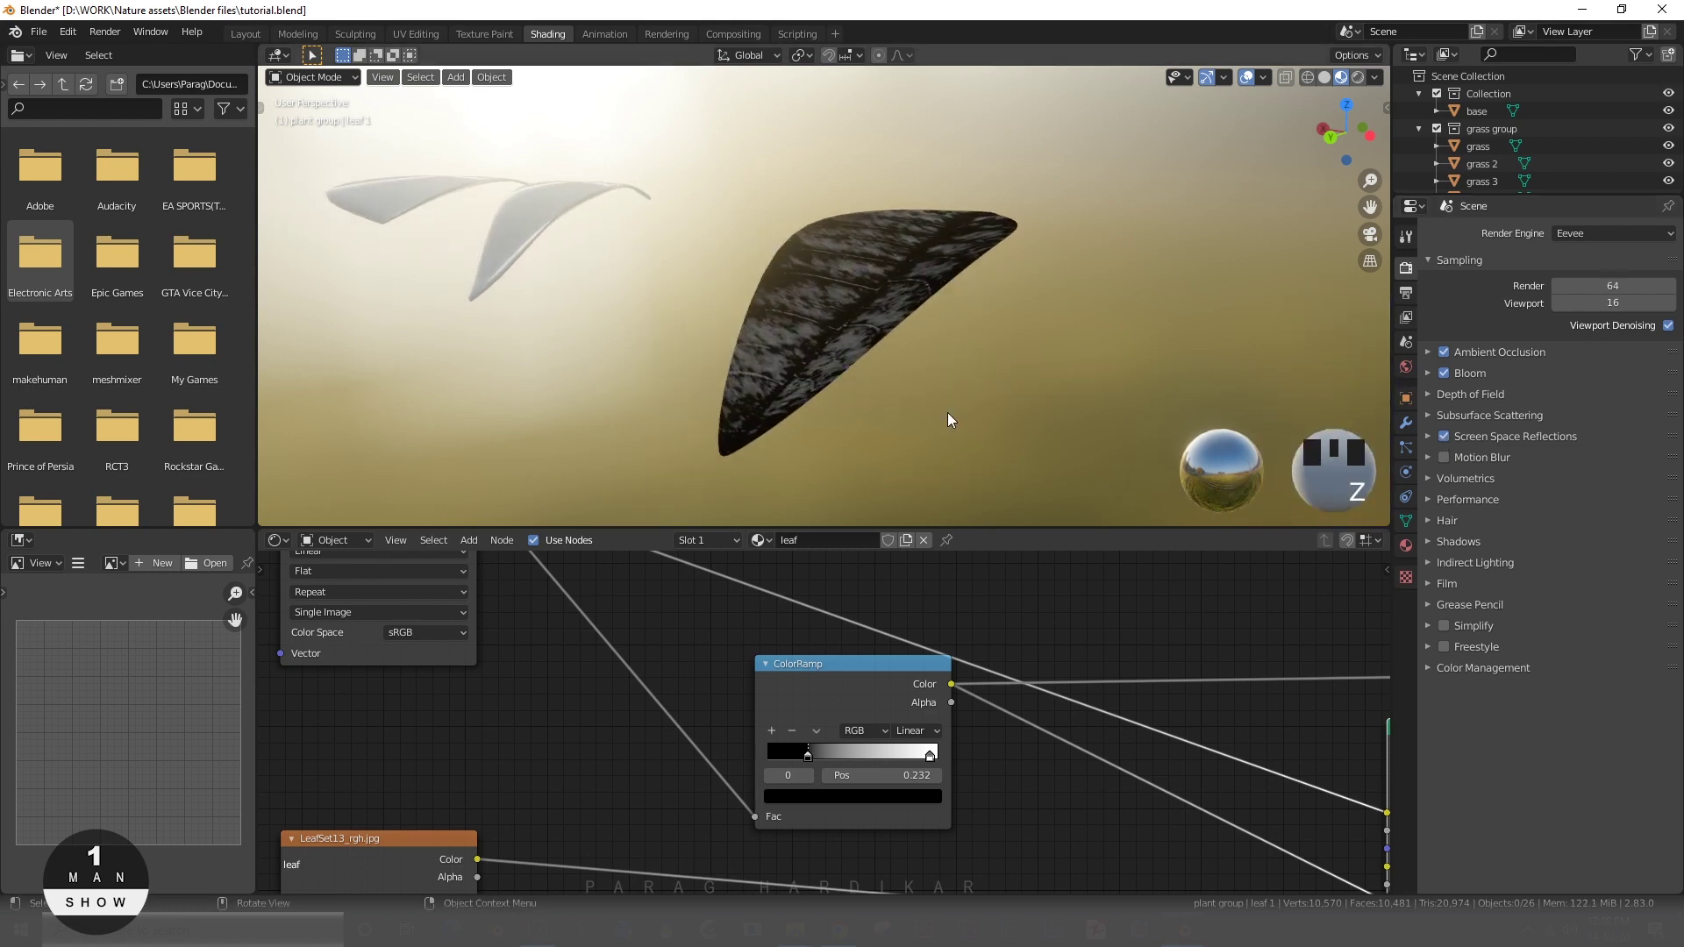
mouse_move(947, 412)
middle_mouse_down()
mouse_move(941, 381)
mouse_move(844, 345)
mouse_move(866, 361)
middle_mouse_up()
- Tighten the ColorRamp while its Color output is previewed, moving the black stop to 0.255 and the white stop further inward
scroll(885, 365, "down", 2)
scroll(852, 698, "up", 1)
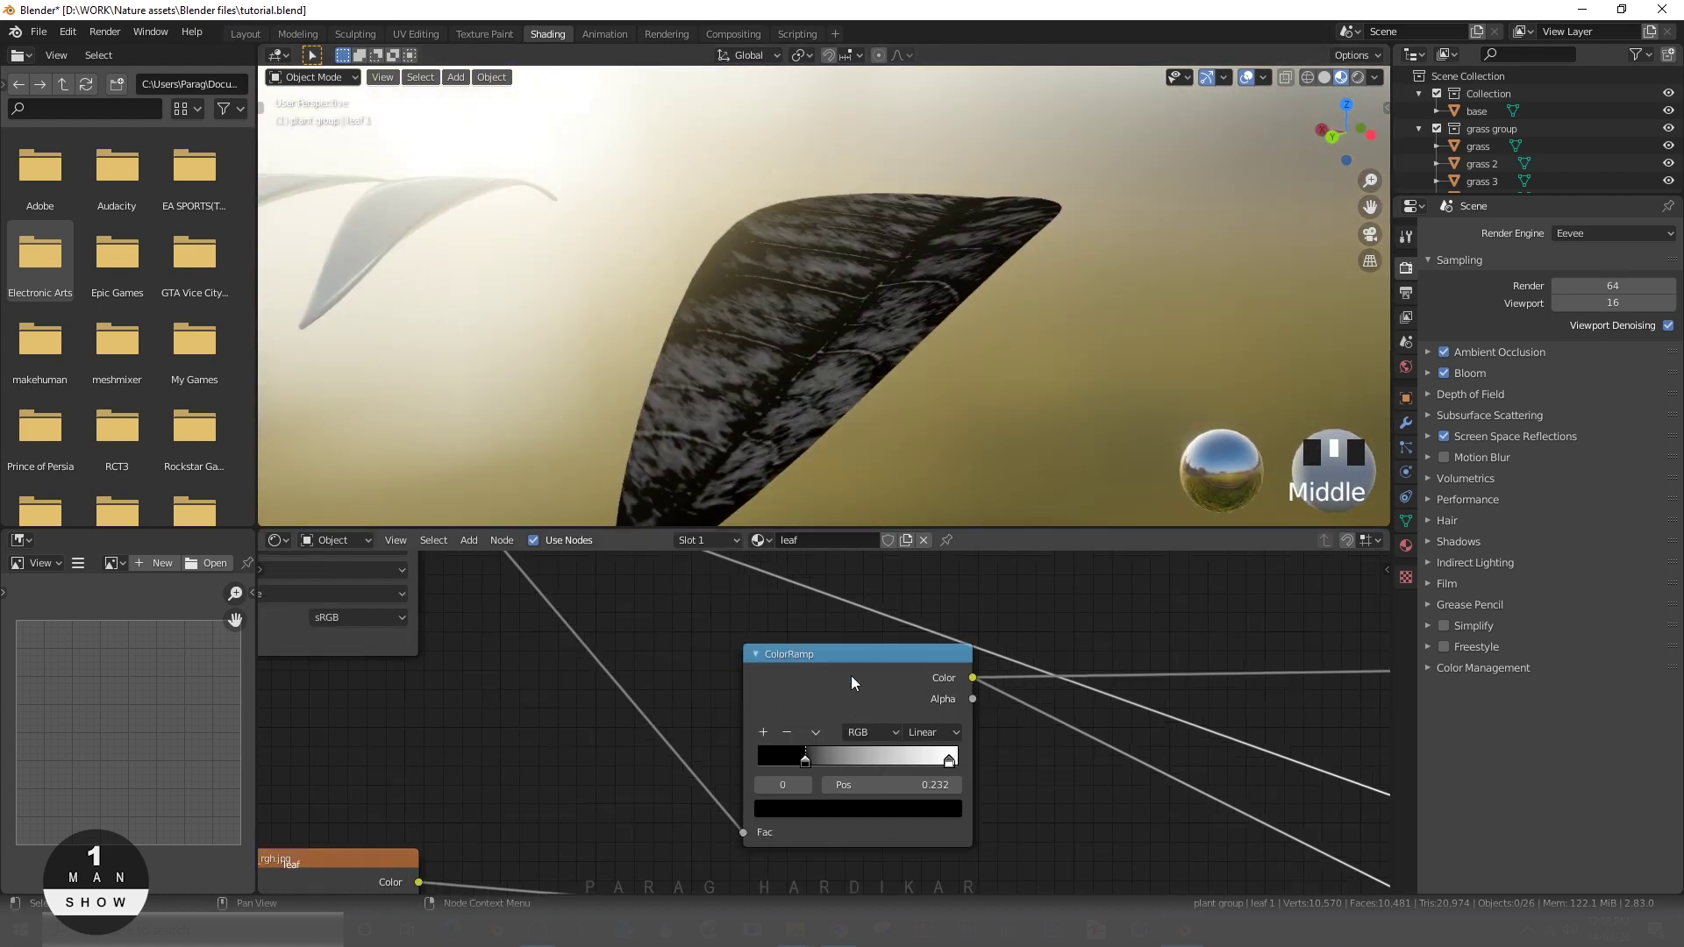
left_click(847, 682)
left_click(846, 686, "ctrl+shift")
left_click(845, 686, "ctrl+shift")
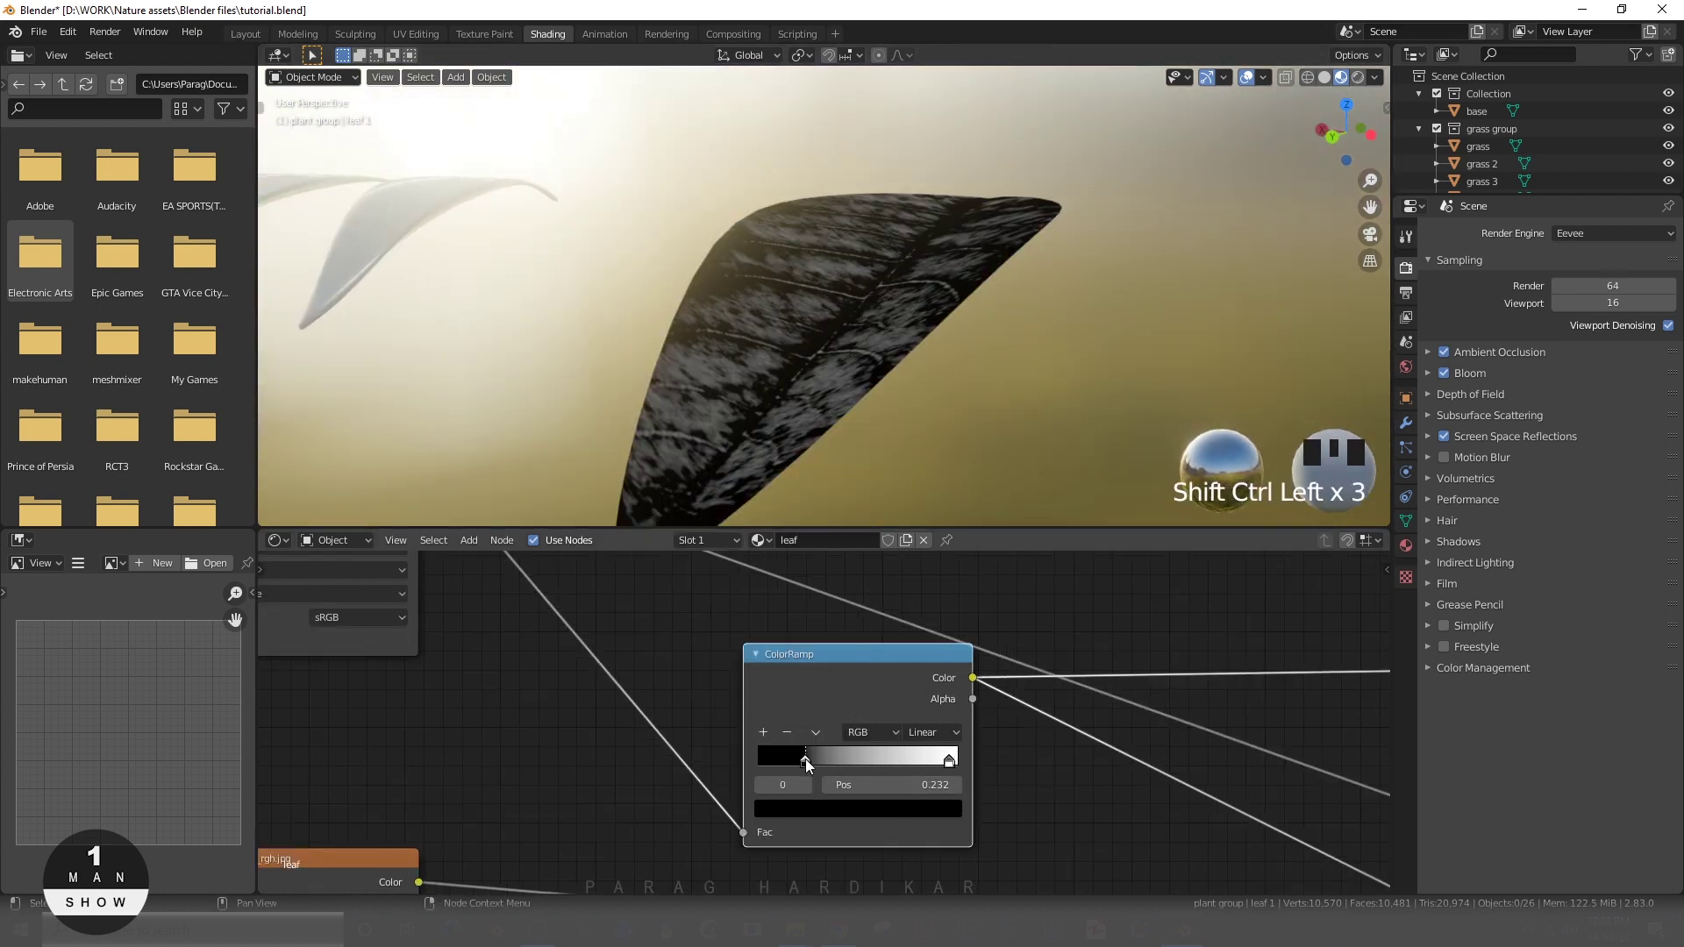
mouse_move(805, 759)
left_mouse_down()
mouse_move(819, 759)
mouse_move(767, 770)
mouse_move(805, 768)
left_mouse_up()
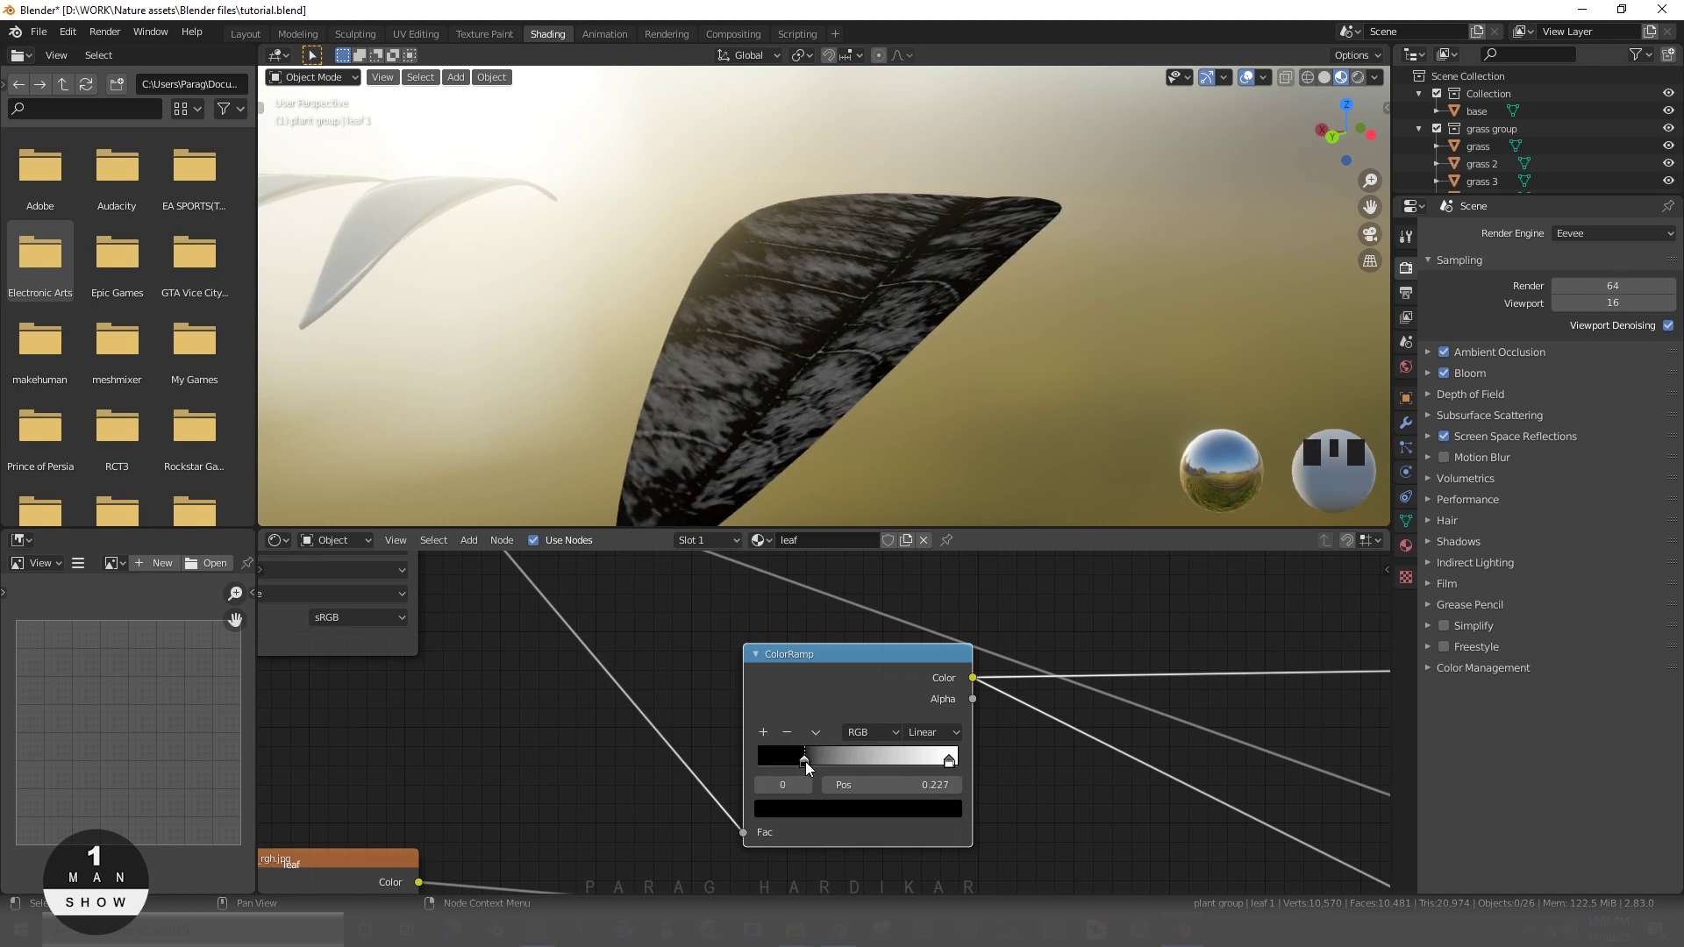
mouse_move(949, 760)
left_mouse_down()
mouse_move(877, 768)
mouse_move(942, 761)
left_mouse_up()
left_click_drag(818, 763, 803, 764)
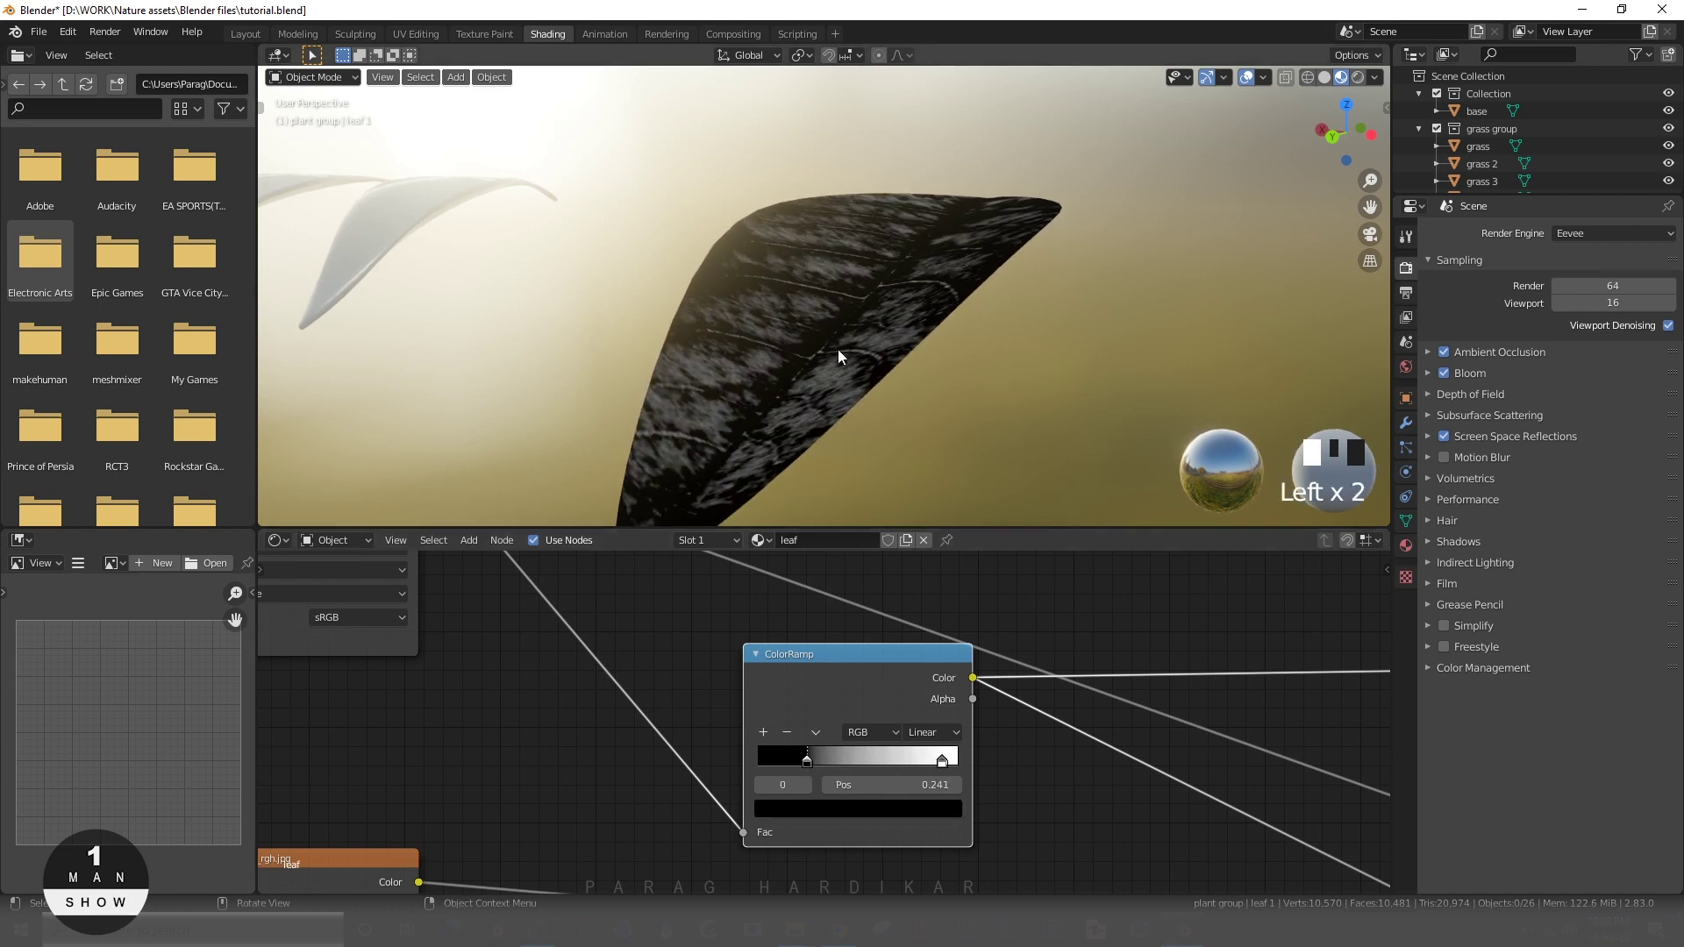
left_click_drag(941, 766, 909, 770)
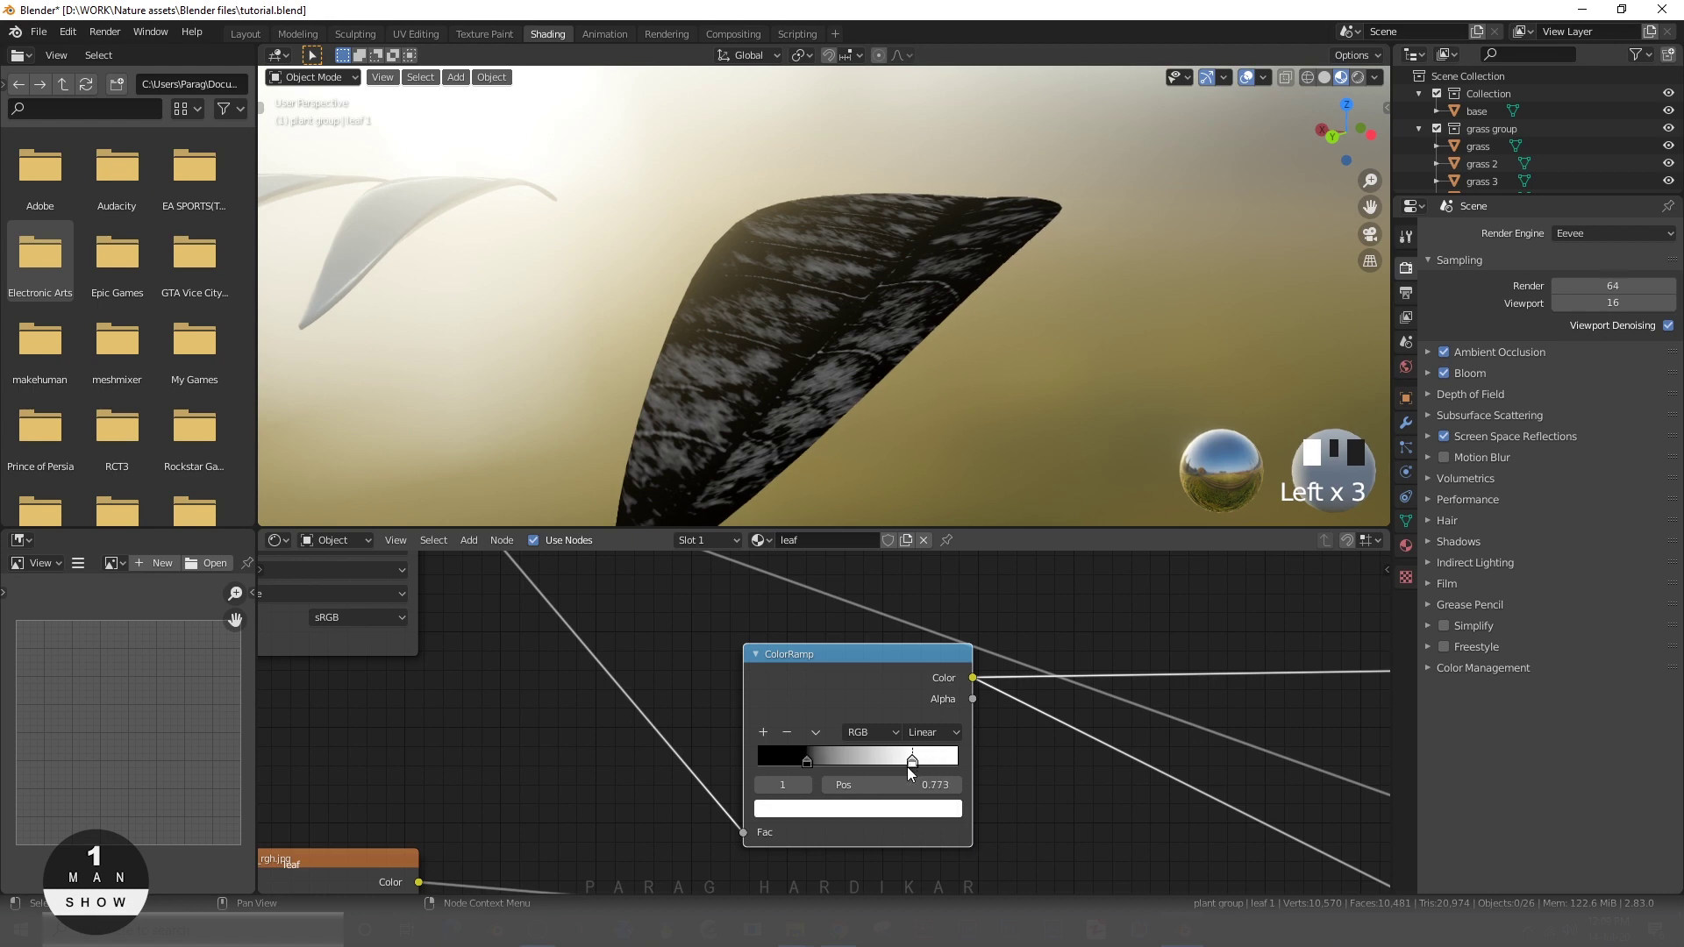
left_click_drag(807, 762, 809, 764)
- Show the full Principled BSDF shading on the leaf and examine its highlights up close
scroll(809, 765, "down", 2)
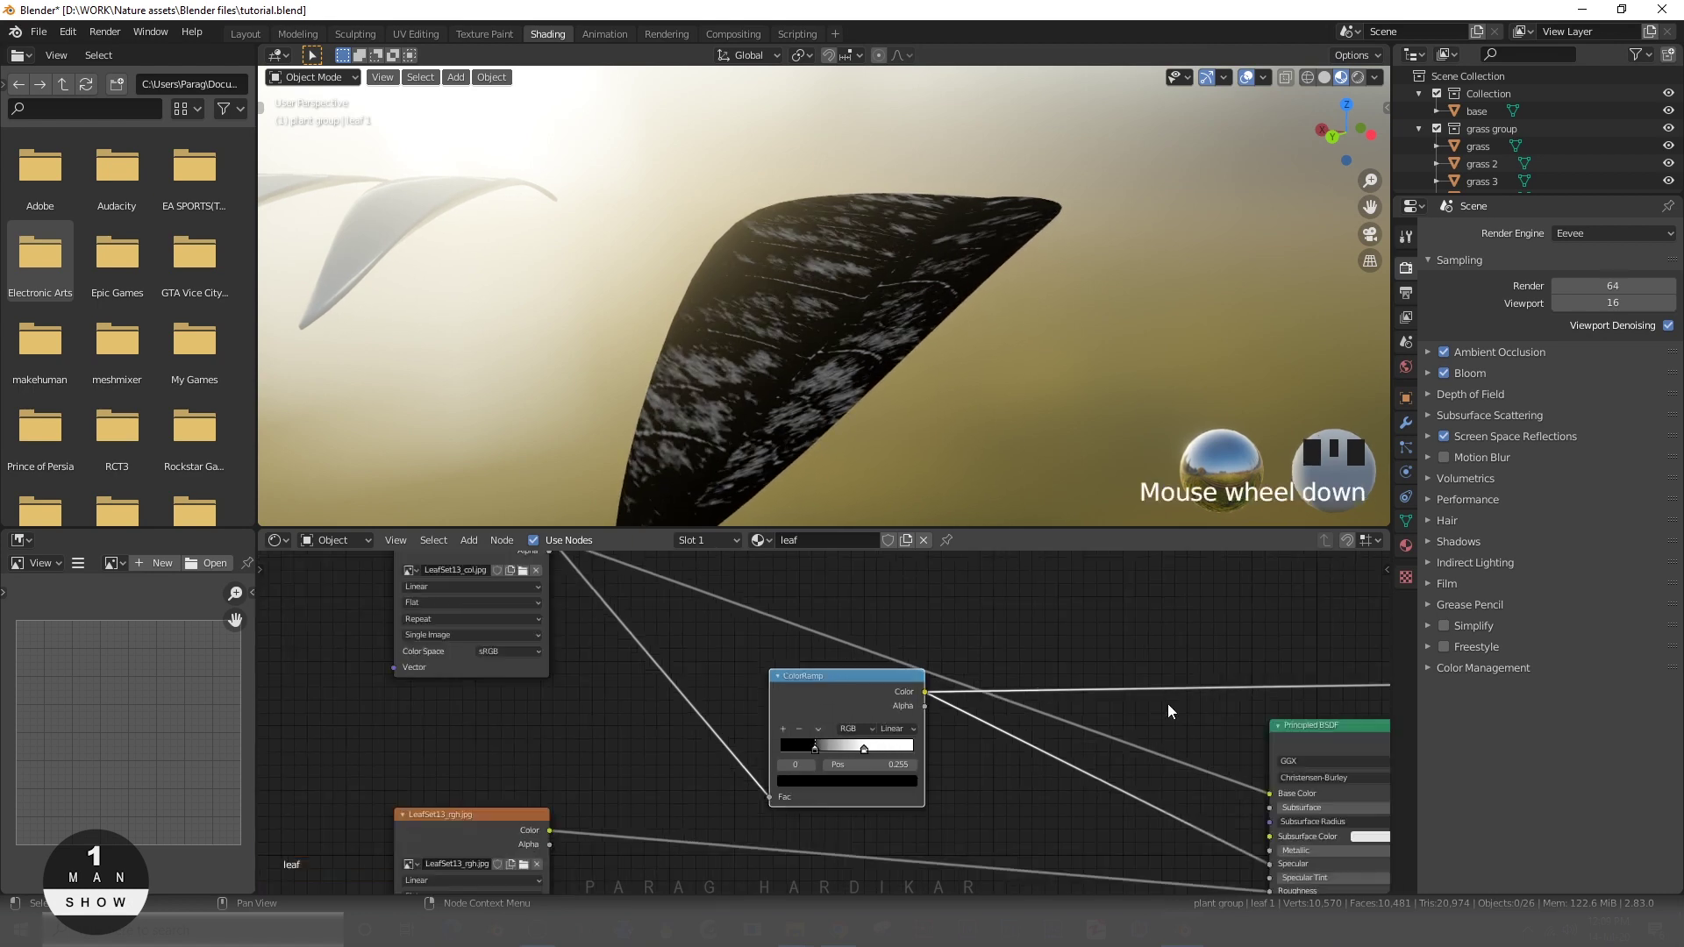
middle_click_drag(1167, 703, 945, 703)
left_click(1033, 731, "ctrl+shift")
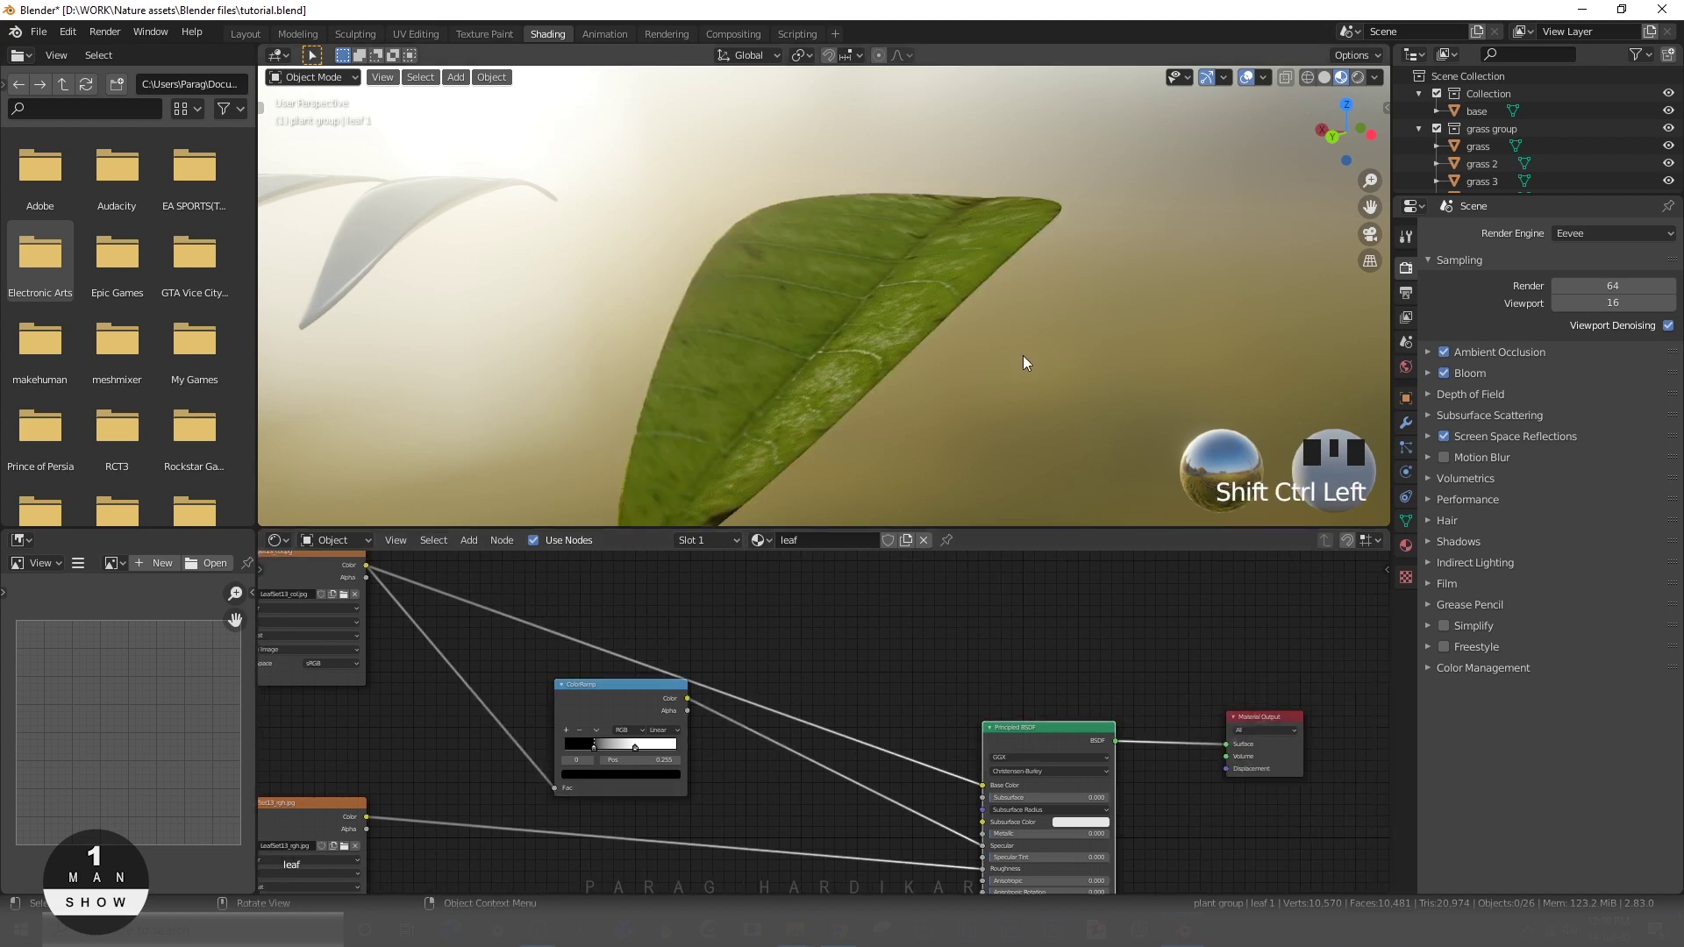
scroll(1023, 355, "up", 2)
middle_click_drag(975, 356, 860, 399, "shift")
scroll(881, 349, "down", 4)
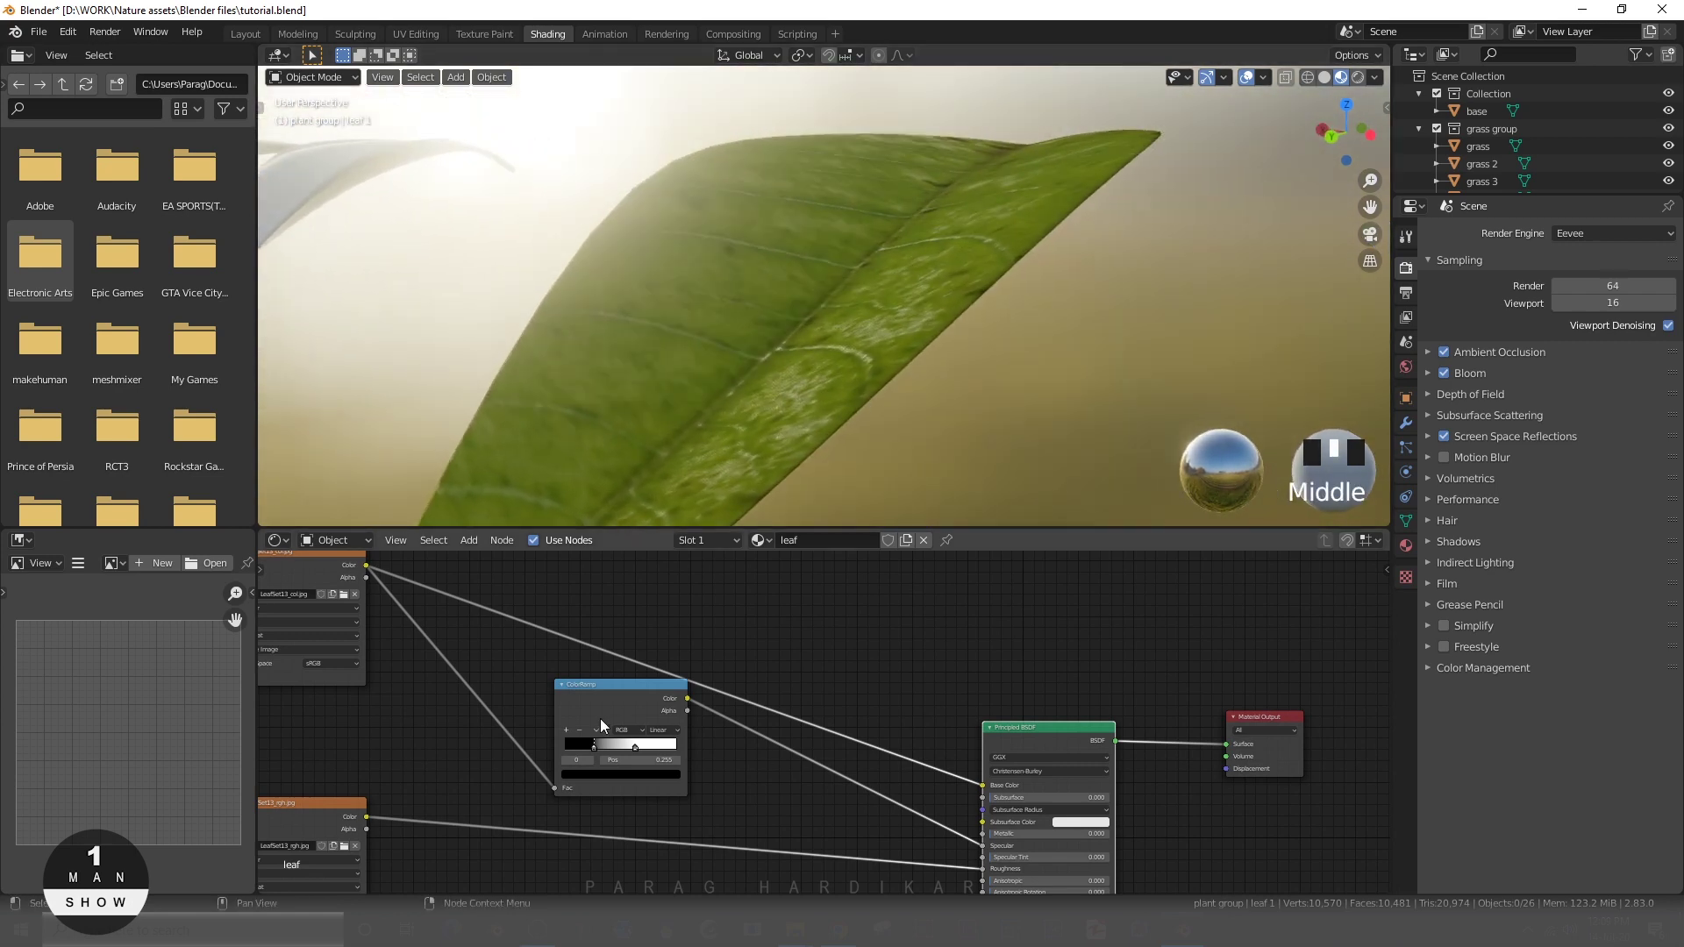
- Fine-tune the specular ColorRamp against the shaded leaf, with the black stop at about 0.145 and the white stop at about 0.7
left_click(637, 747)
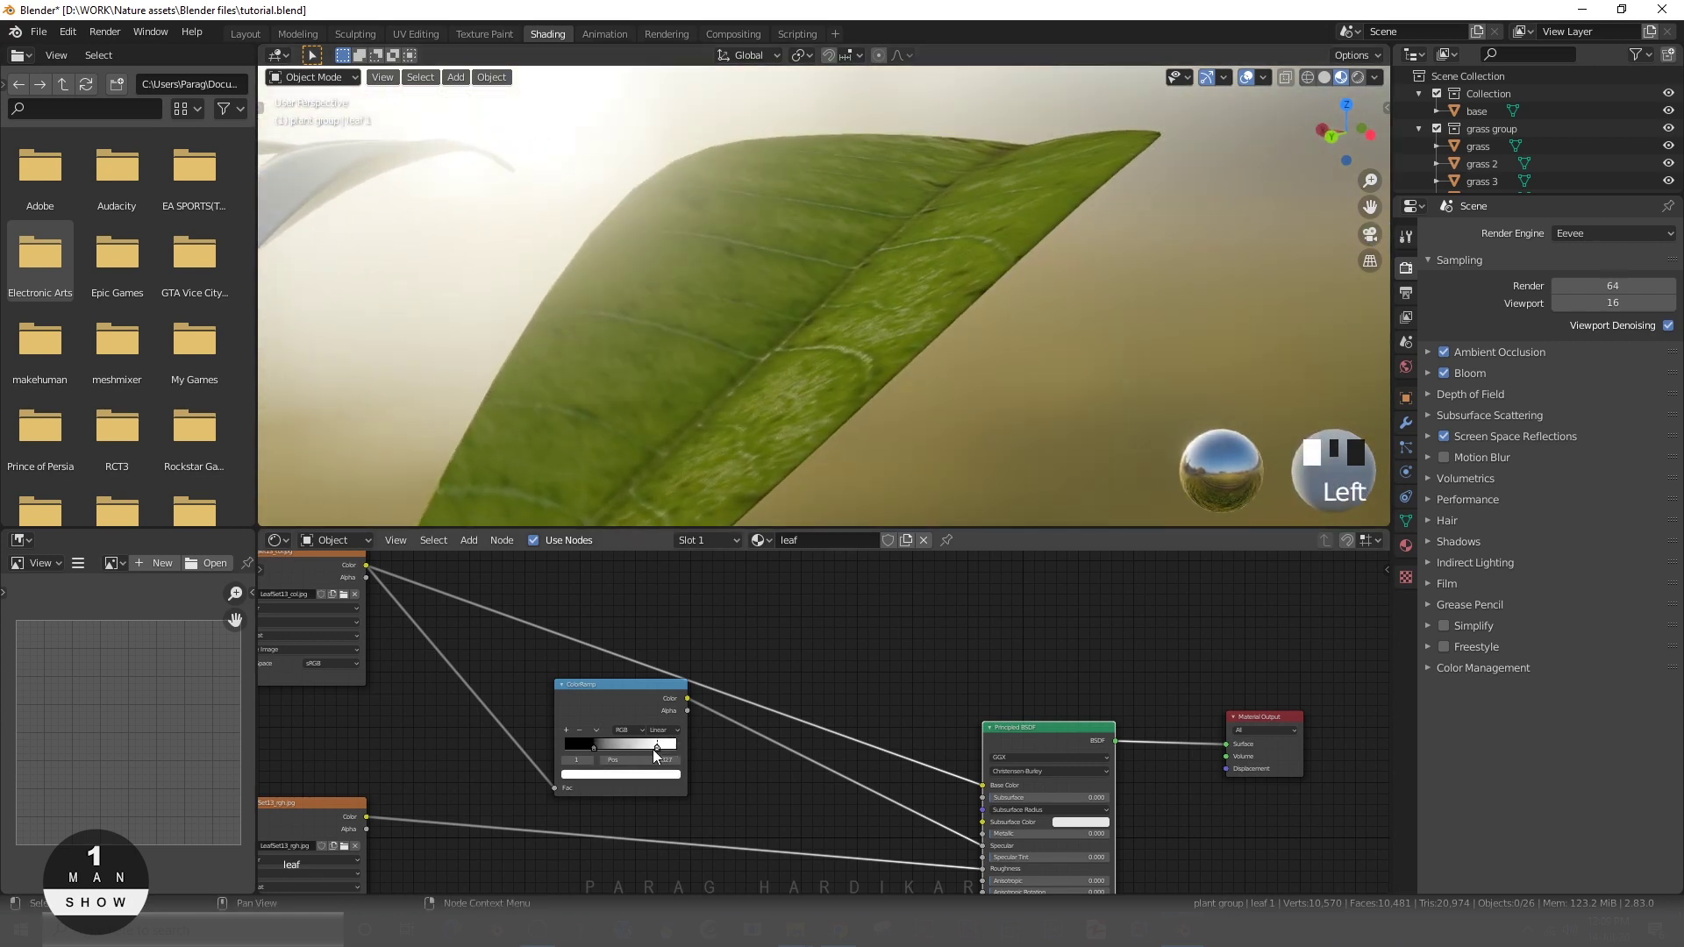
left_click_drag(593, 750, 578, 748)
middle_click_drag(912, 320, 958, 398)
scroll(877, 337, "up", 2)
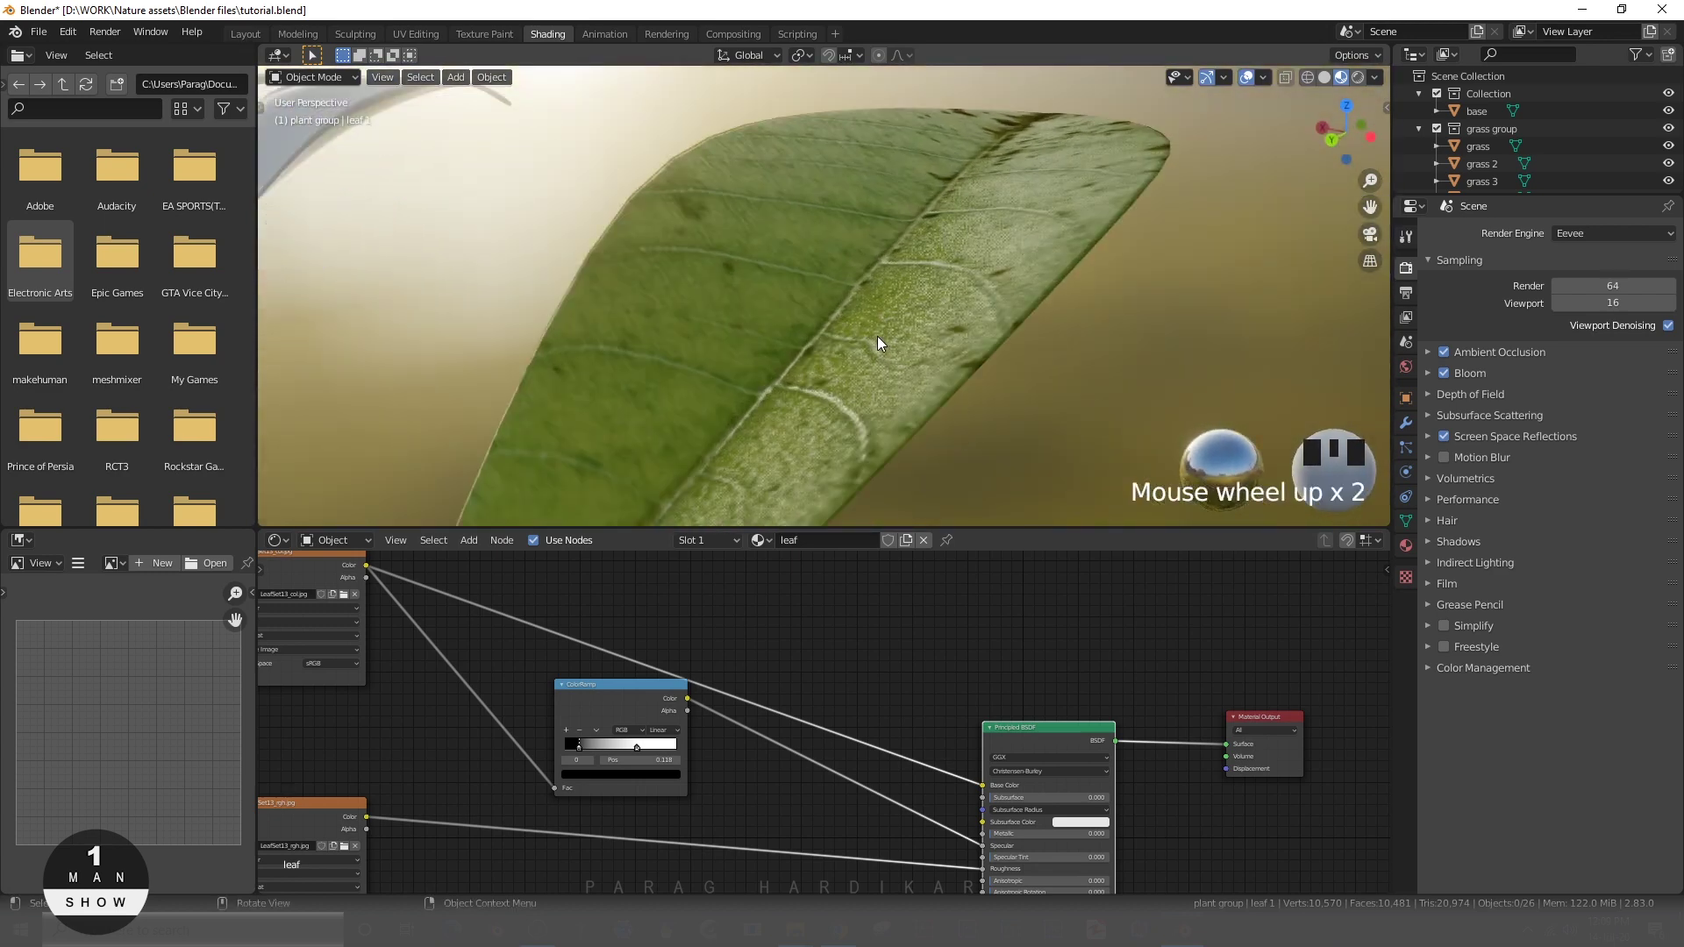
left_click(642, 745)
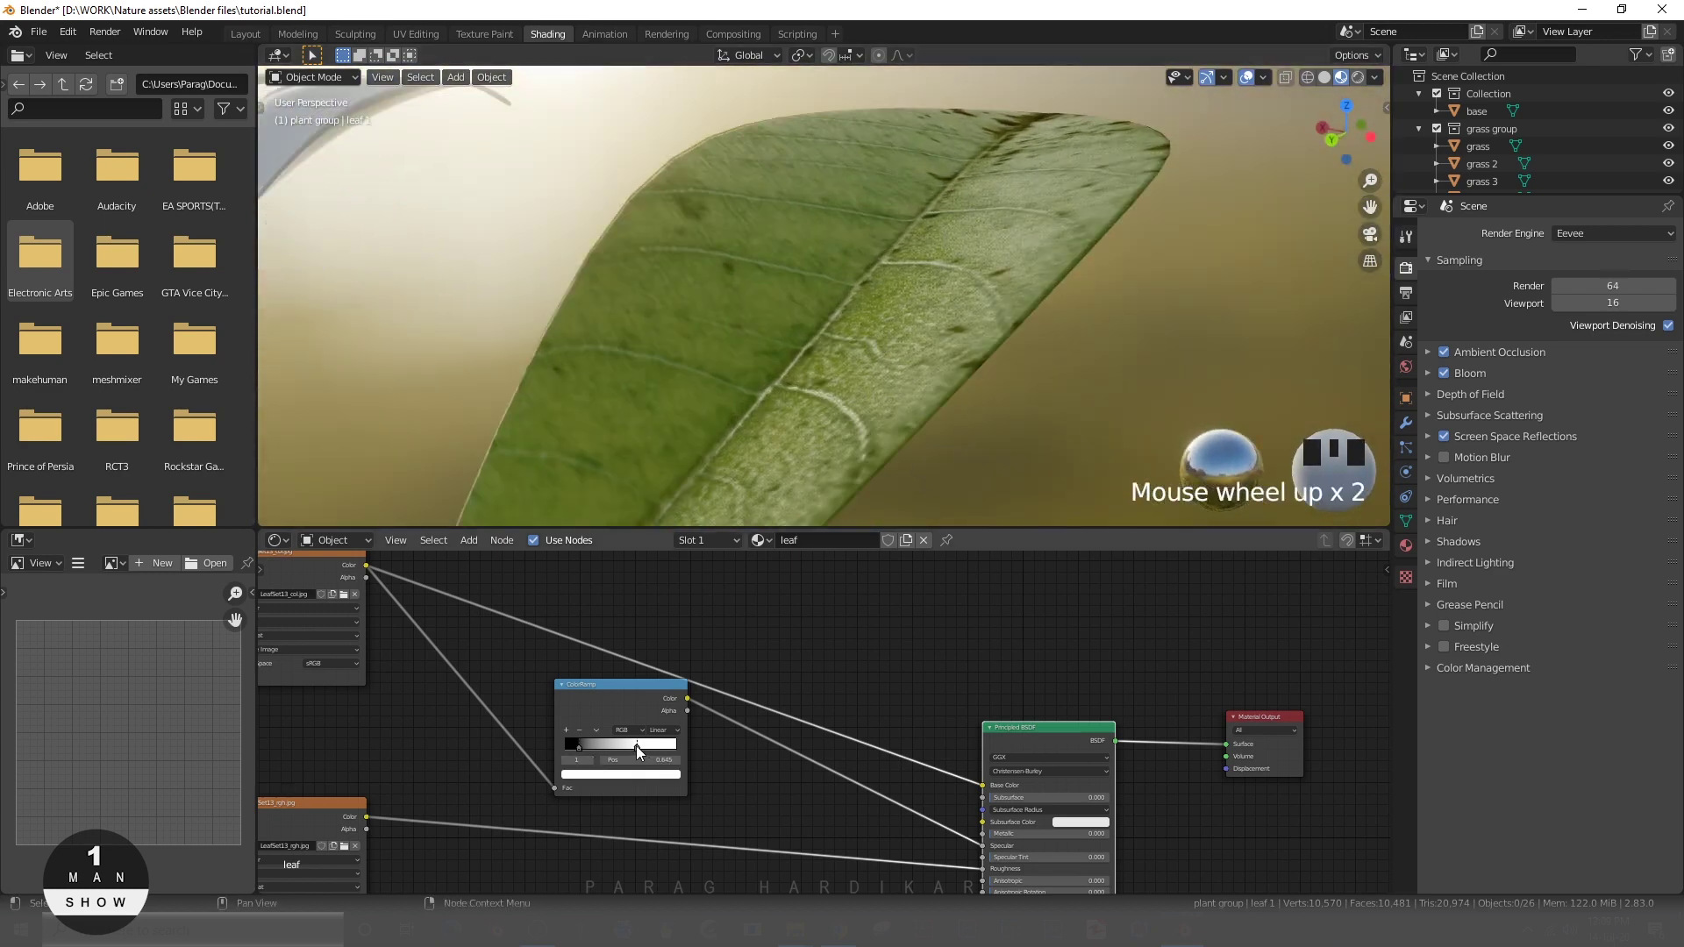
left_click(578, 745)
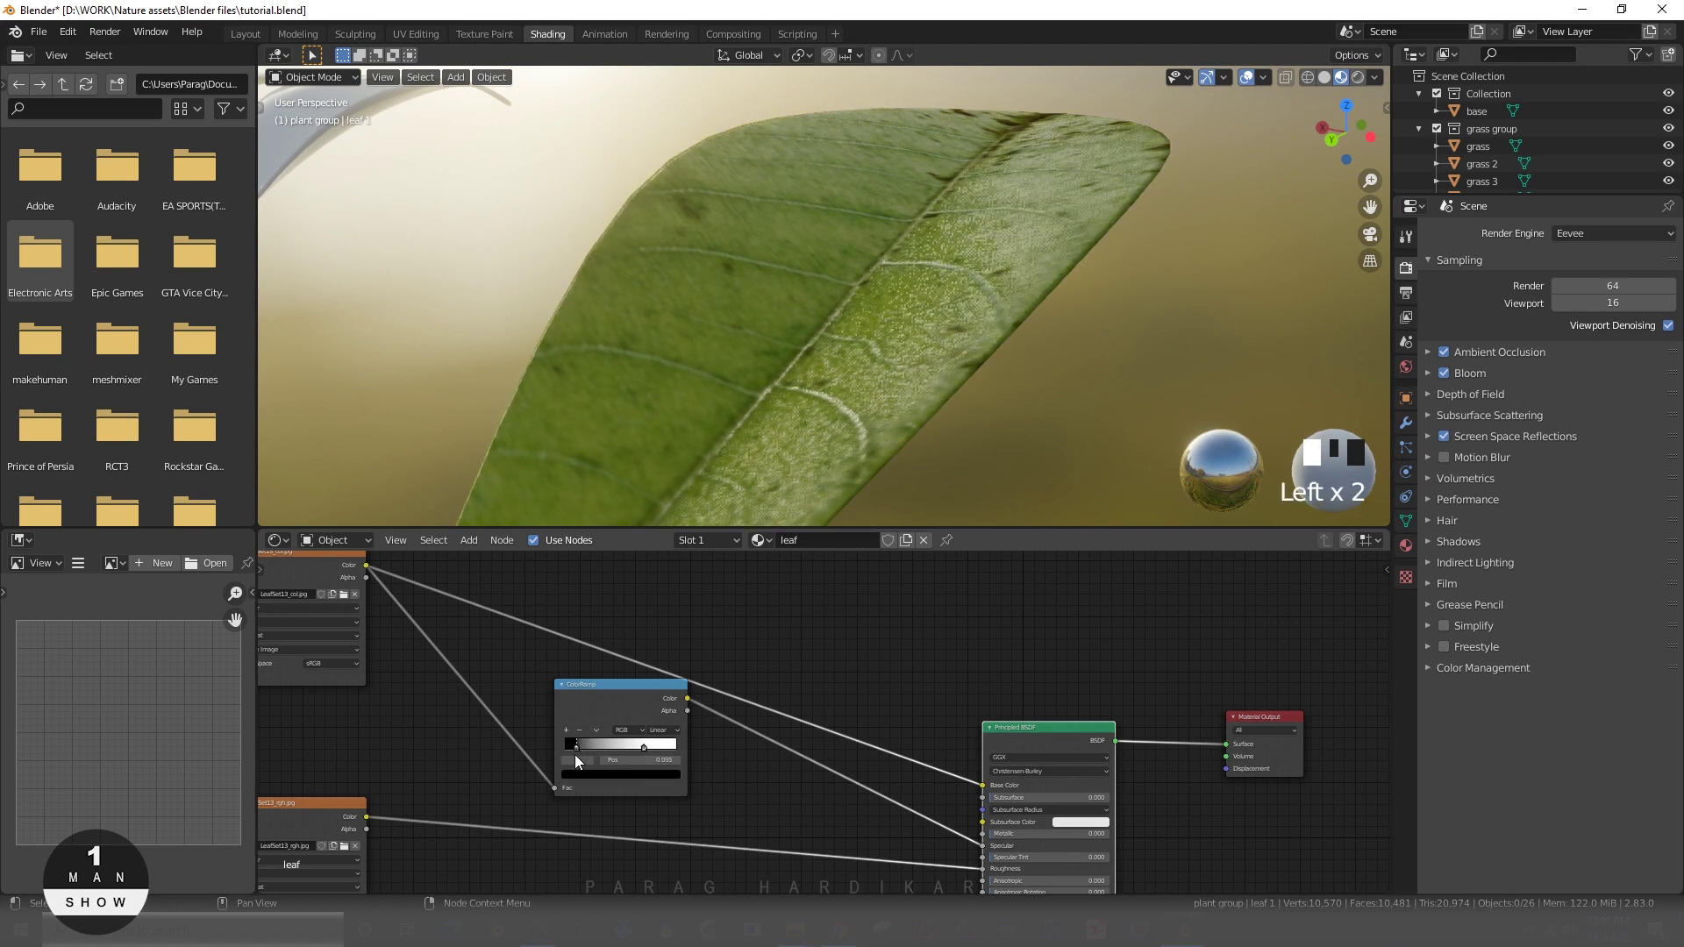
left_click_drag(576, 754, 580, 751)
scroll(1035, 321, "down", 2)
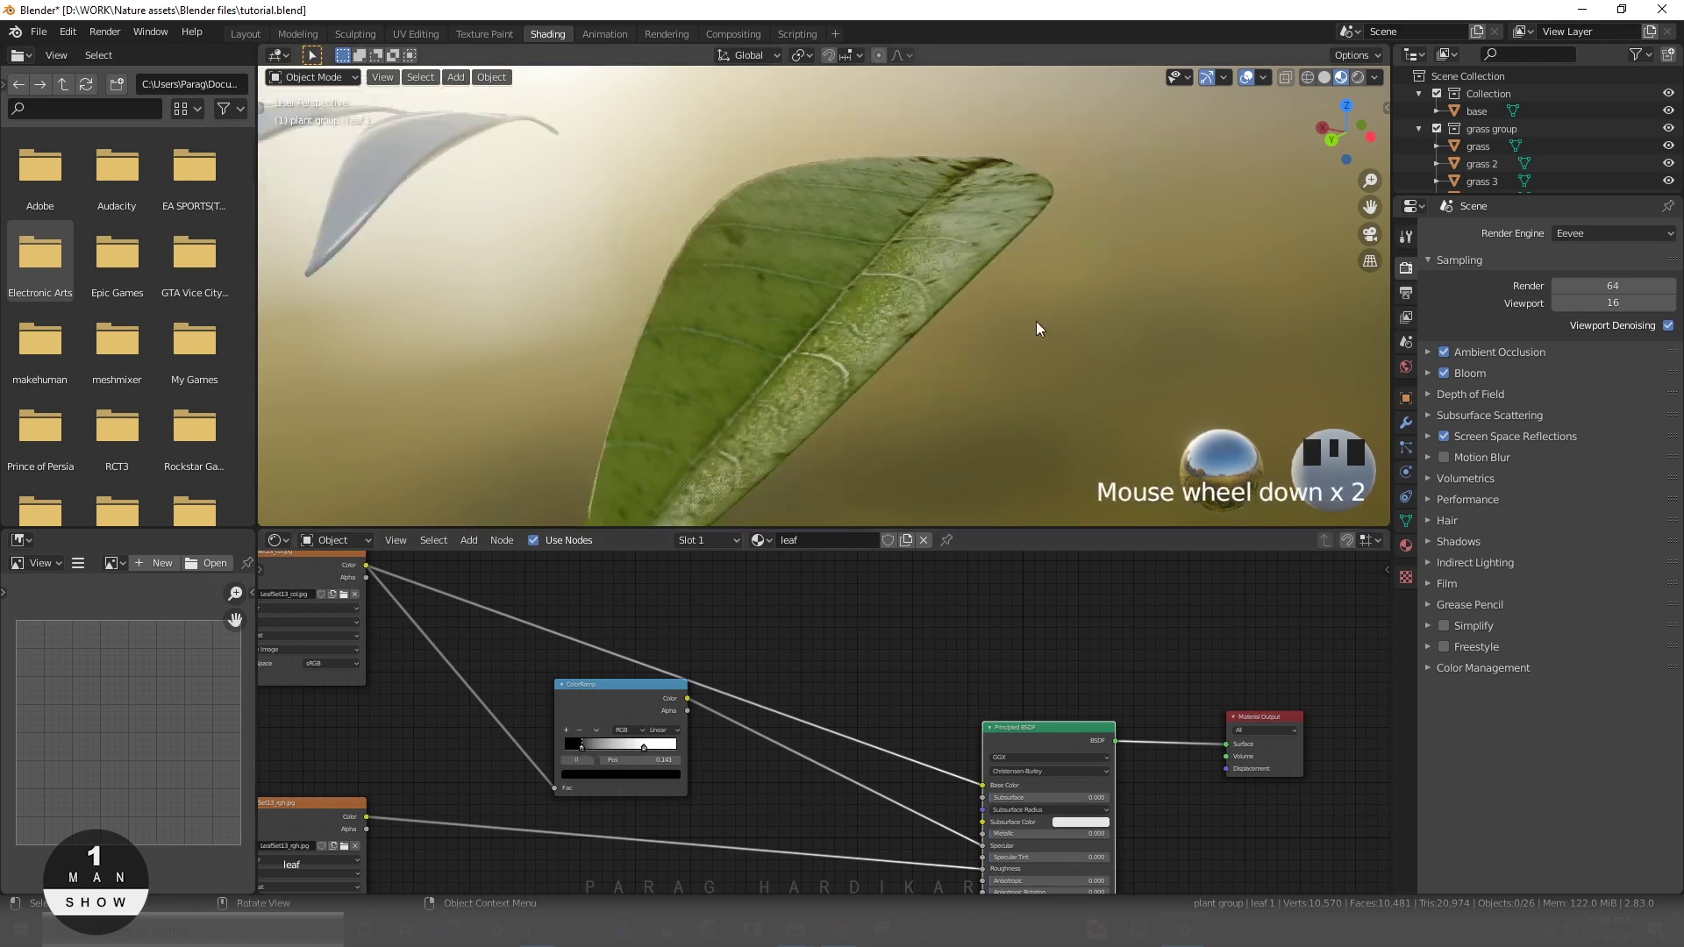
- Maximize the 3D viewport and examine the leaf's reflections from several angles, leaving the leaf deselected
scroll(997, 386, "down", 3)
middle_click_drag(996, 386, 951, 383)
key("ctrl+space")
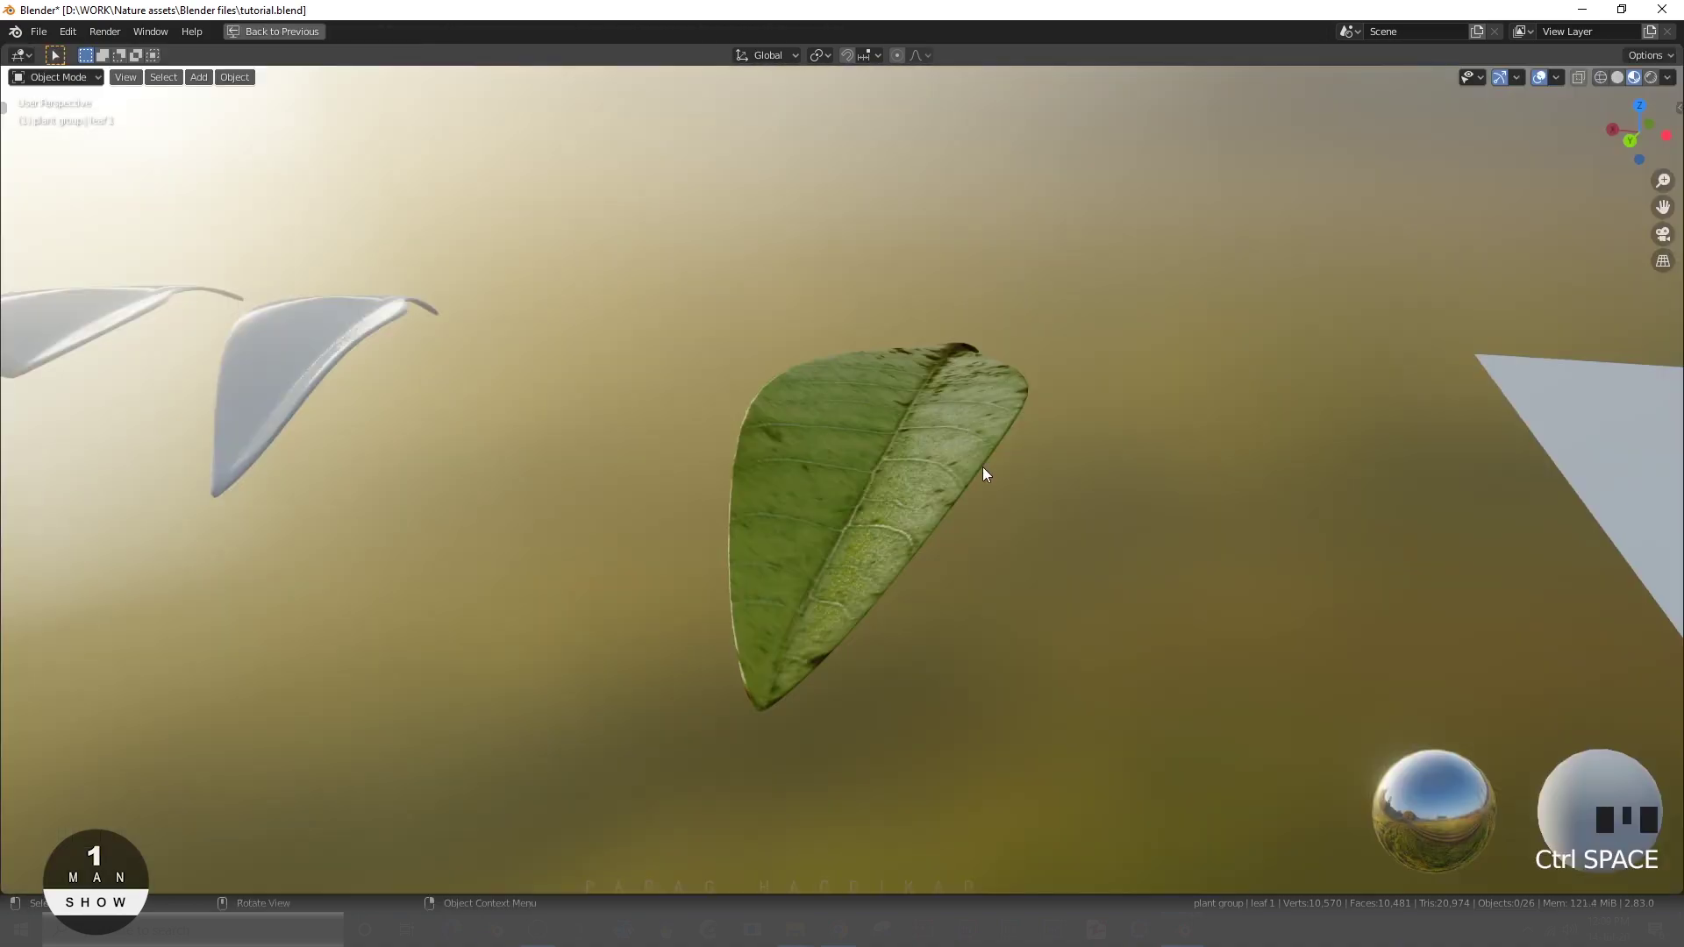
middle_click_drag(982, 473, 910, 472, "shift")
scroll(877, 511, "up", 3)
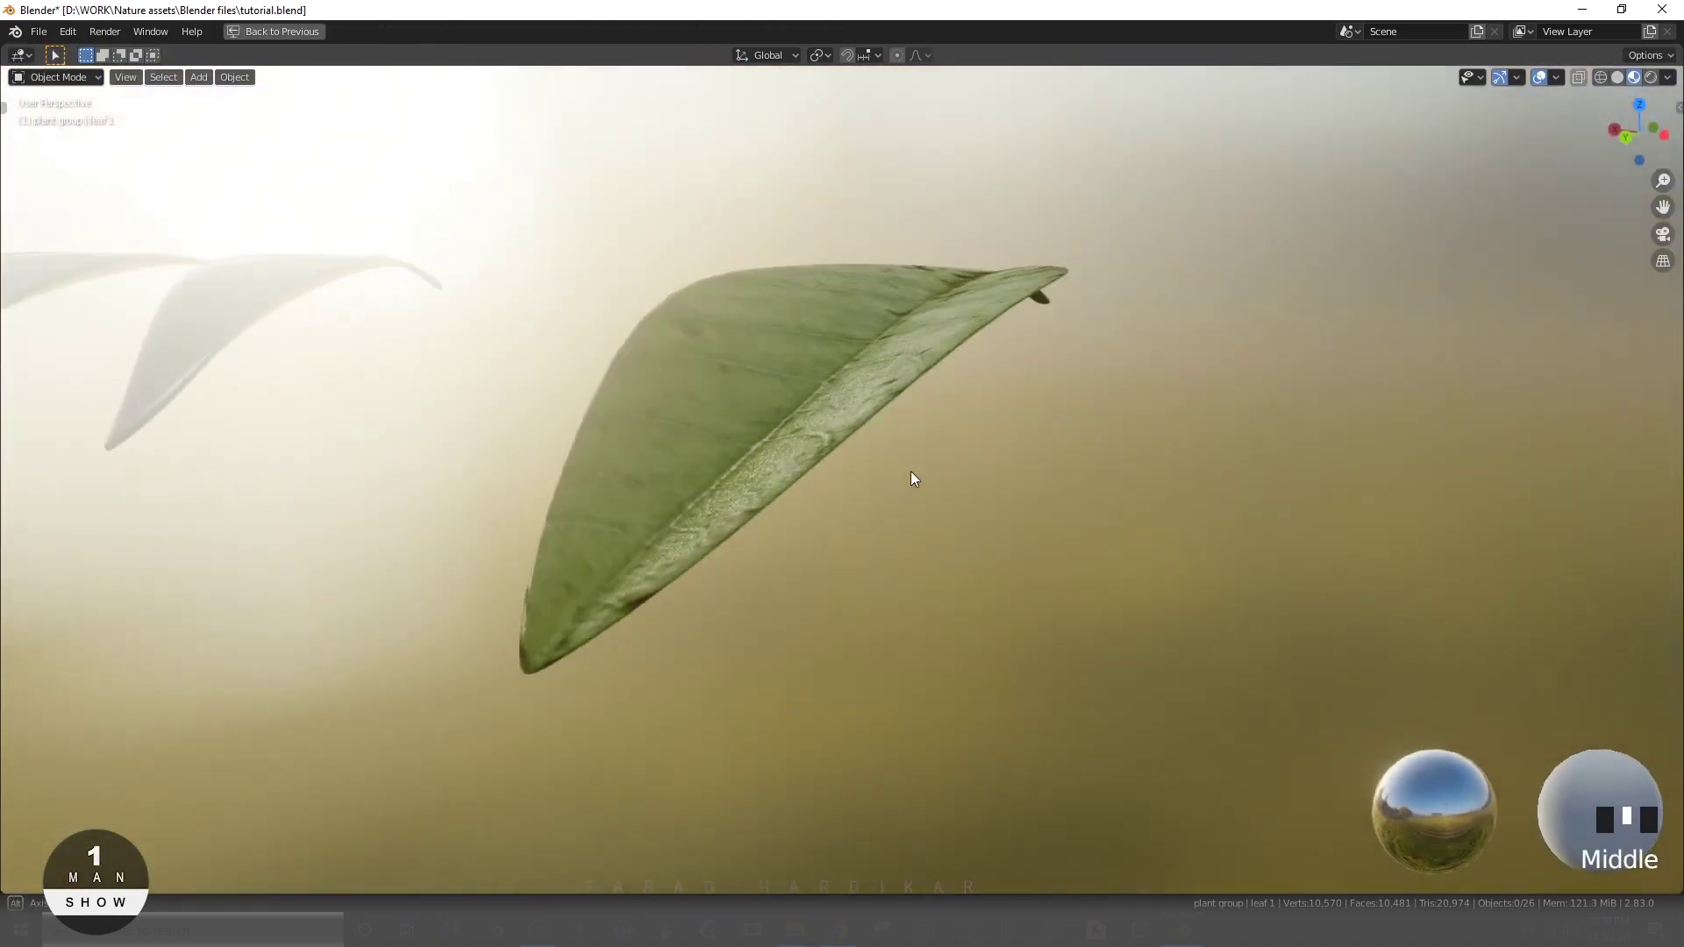
left_click(839, 352)
middle_click_drag(950, 560, 801, 232)
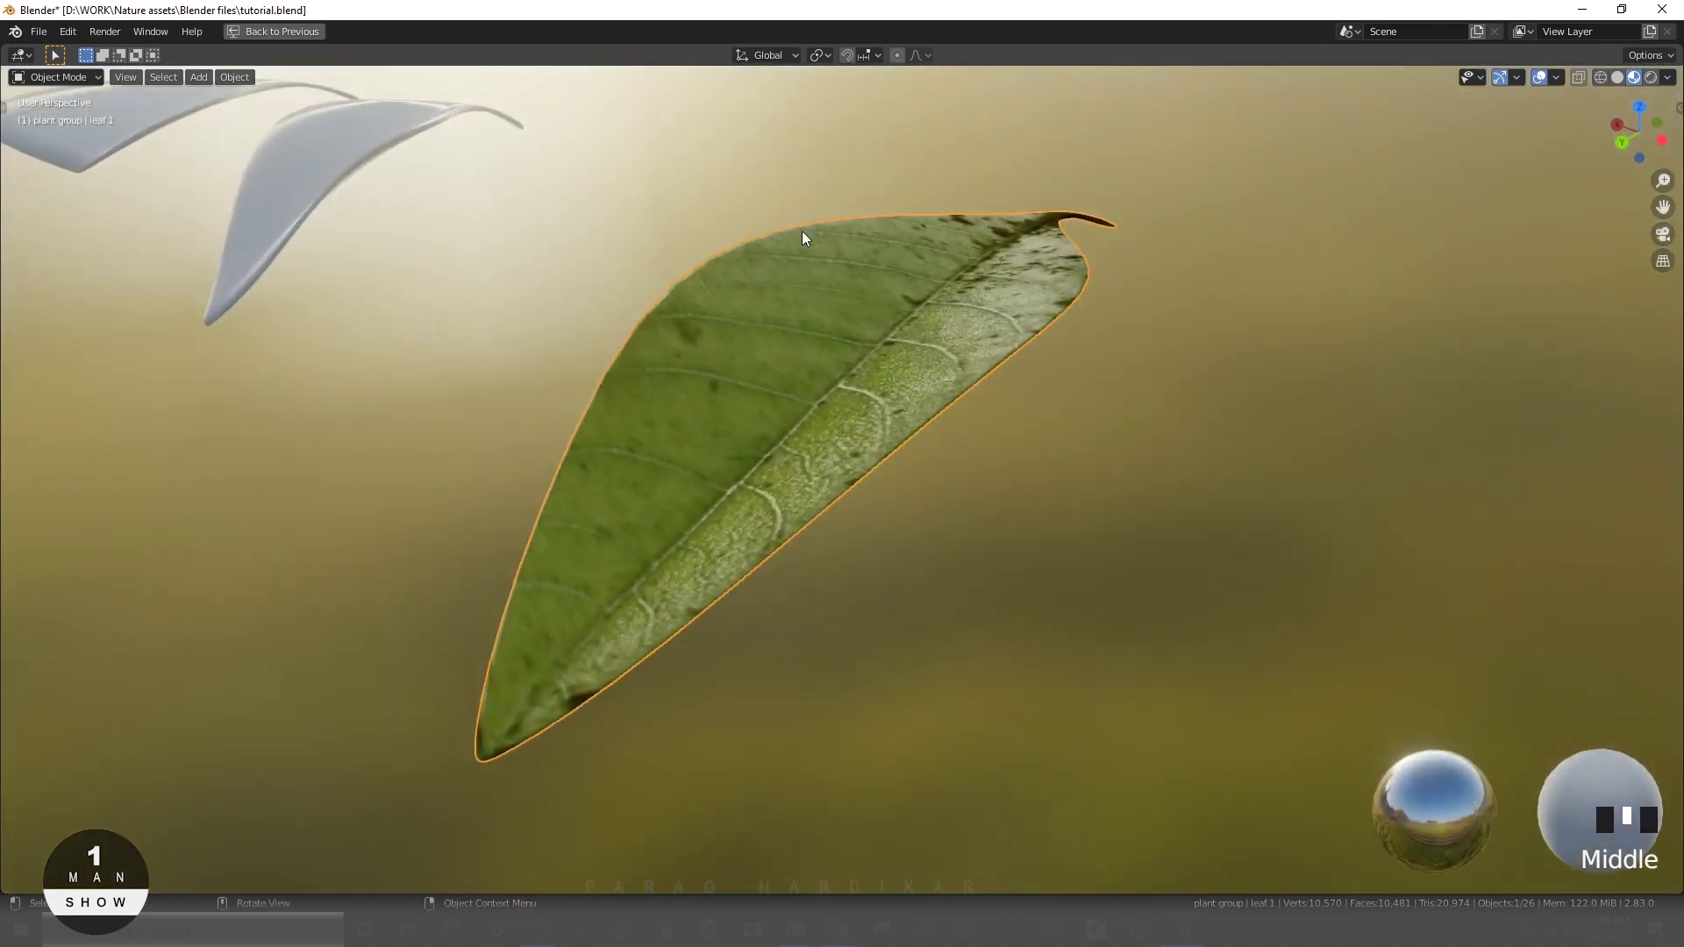
mouse_move(908, 511)
middle_mouse_down()
mouse_move(1210, 538)
mouse_move(1251, 424)
mouse_move(1326, 379)
mouse_move(1246, 535)
mouse_move(966, 538)
mouse_move(905, 511)
middle_mouse_up()
left_click(905, 510)
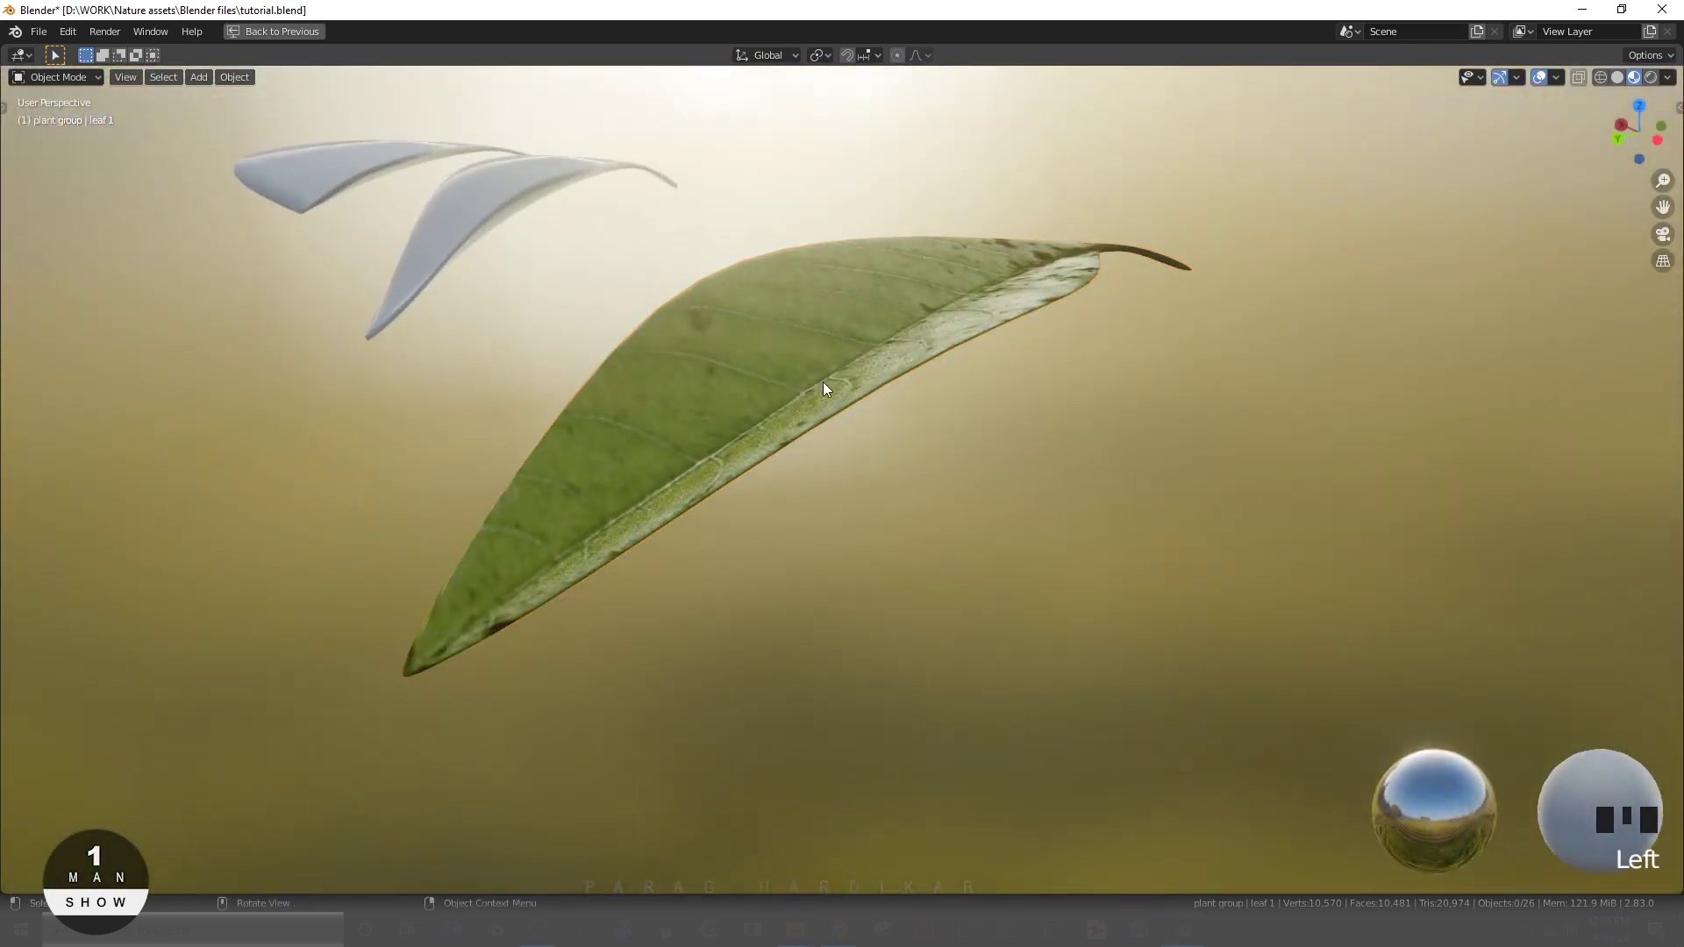
- Restore the full workspace layout and examine the leaf's shading from other angles, leaving it deselected
middle_click_drag(825, 387, 841, 394)
left_click(902, 544)
key("ctrl+space")
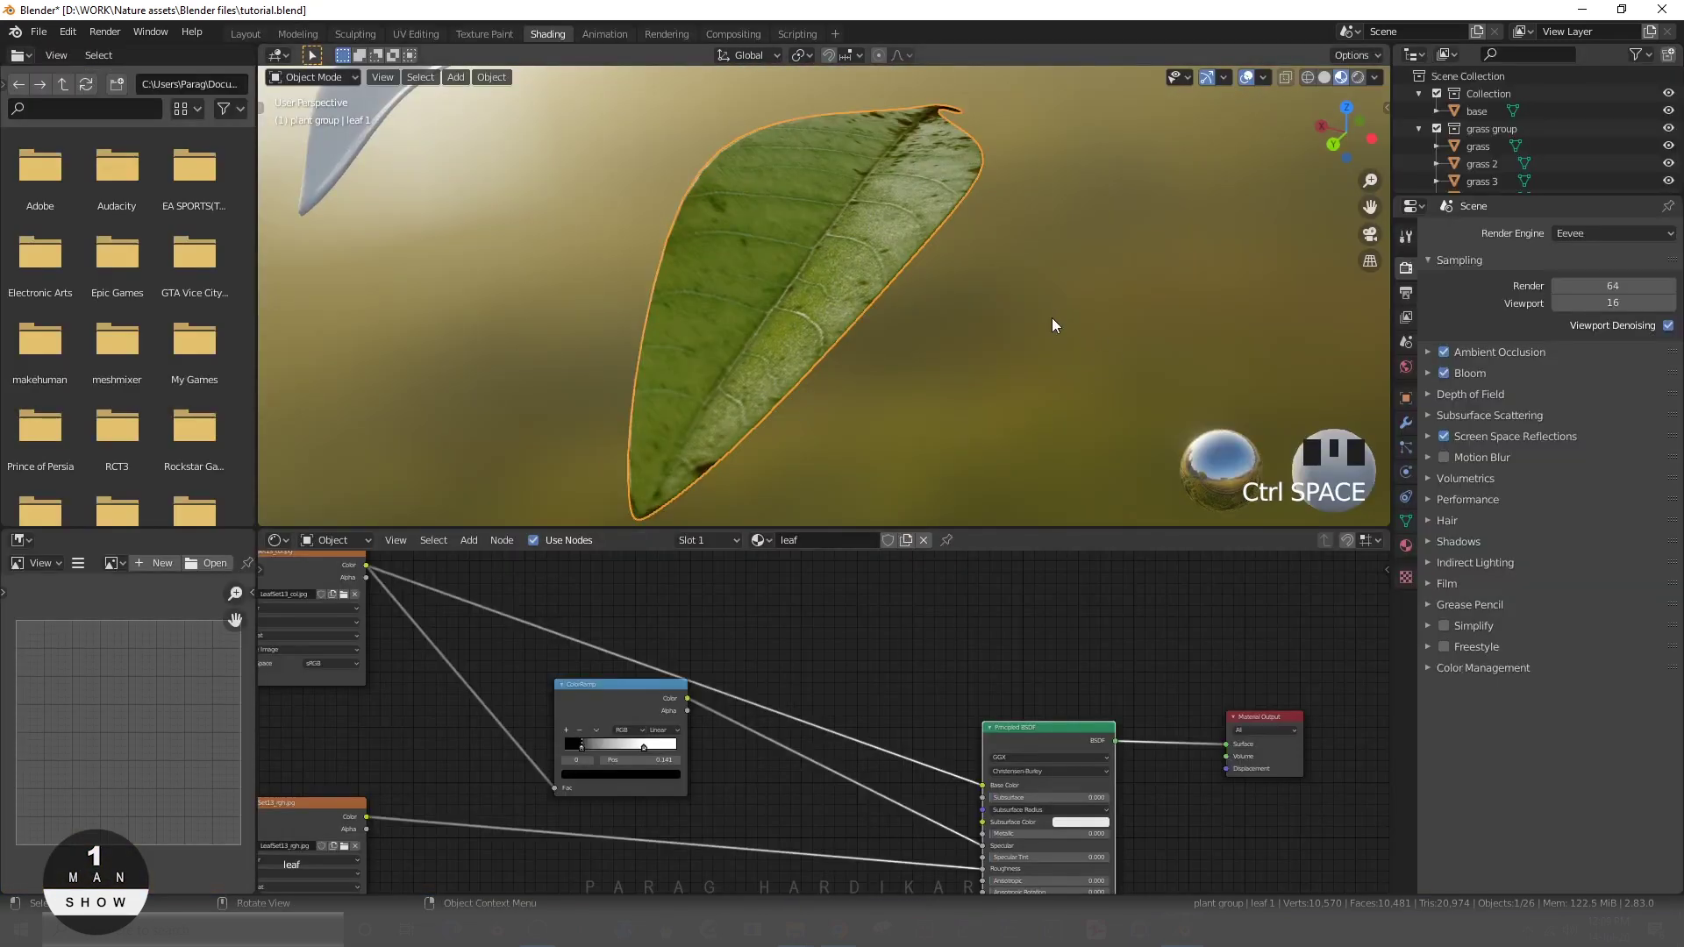
scroll(982, 421, "down", 6)
scroll(964, 663, "up", 3)
scroll(861, 344, "up", 3)
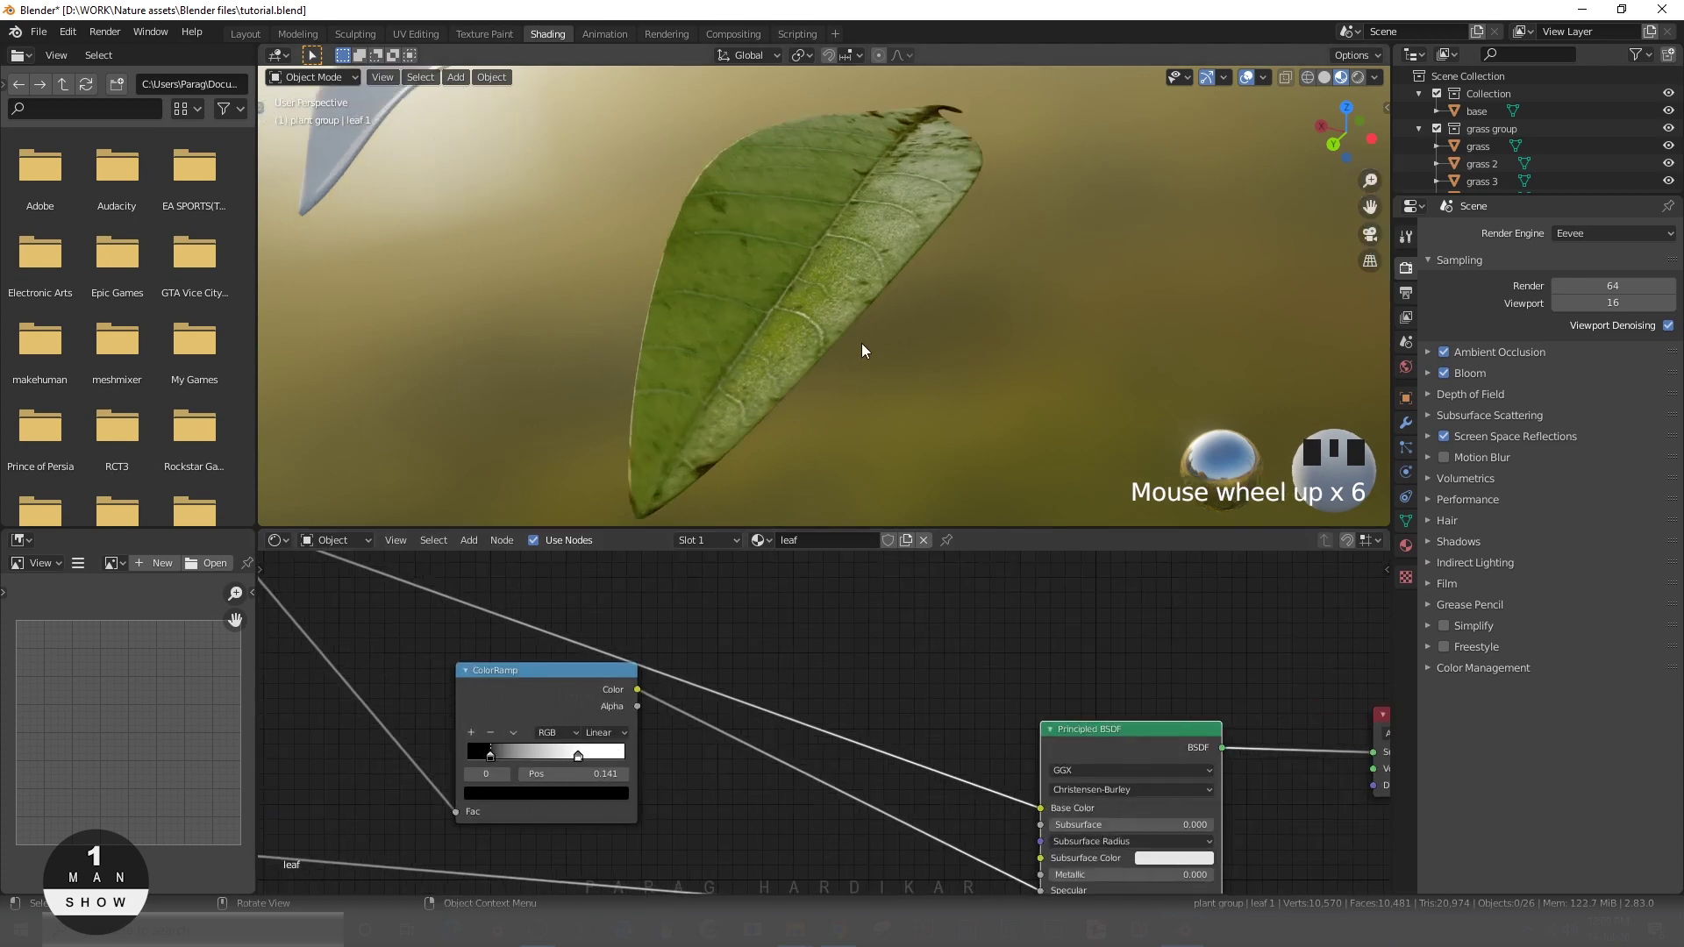
middle_click_drag(862, 345, 890, 312)
left_click(912, 401)
- Move the Principled BSDF node closer to the ColorRamp and the Material Output farther away, freeing space between them
left_click_drag(1119, 749, 916, 602)
scroll(1124, 782, "down", 3)
middle_click_drag(1234, 715, 994, 682)
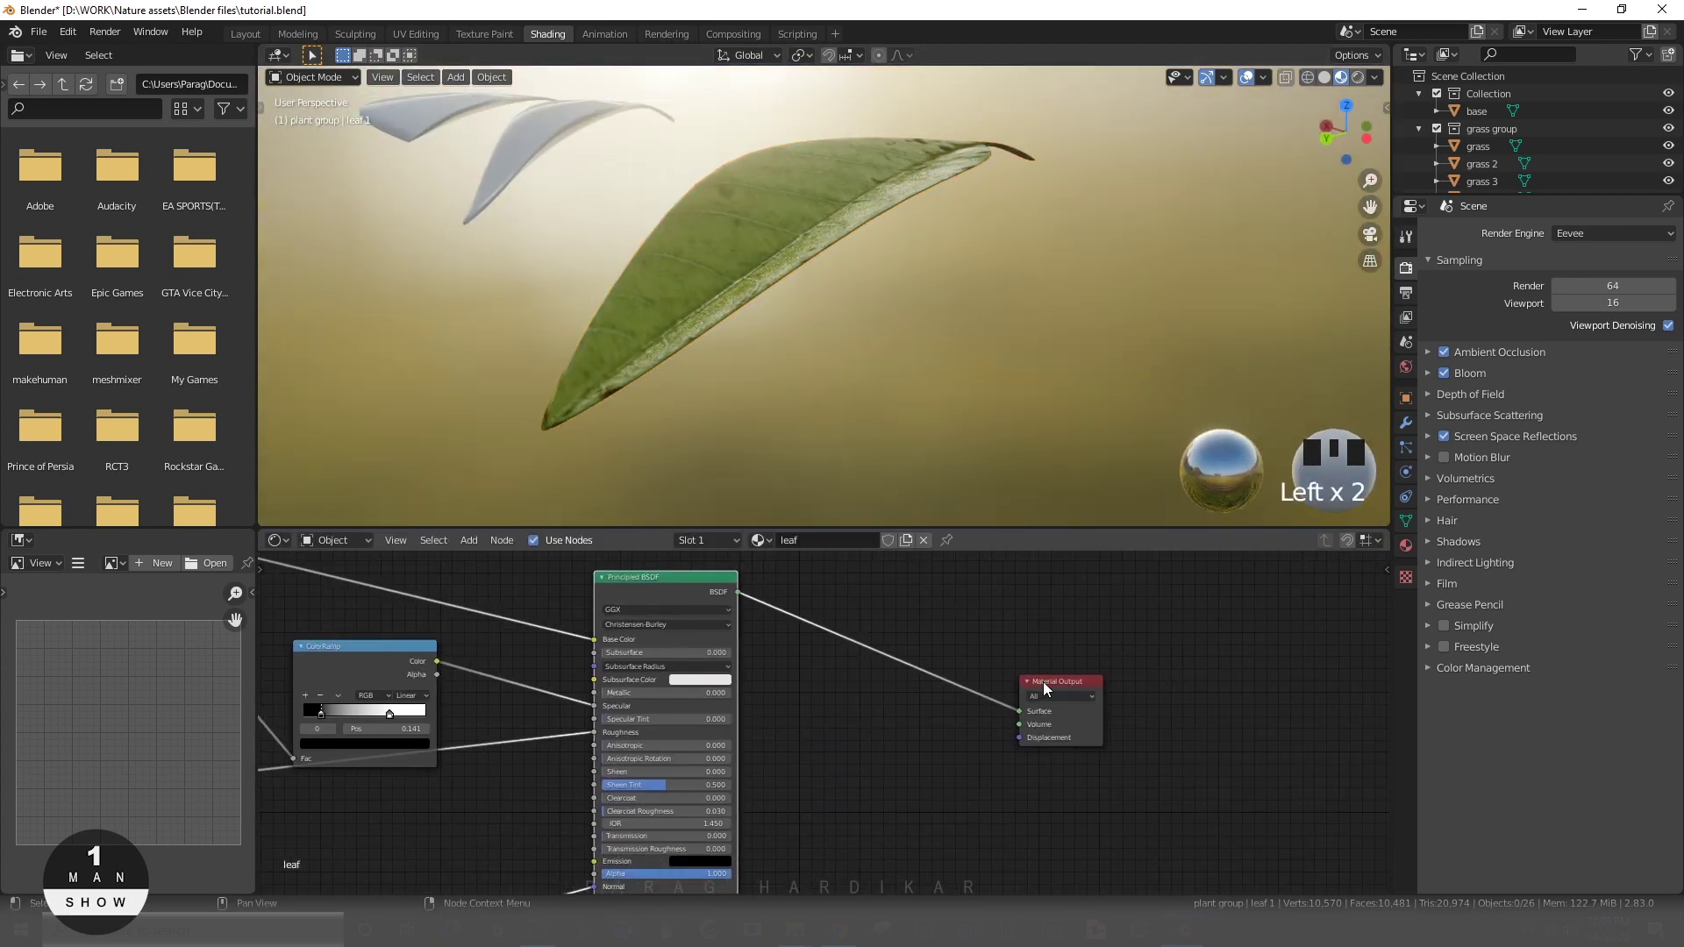
left_click_drag(1044, 681, 1298, 605)
scroll(1008, 737, "down", 2)
middle_click_drag(971, 724, 980, 759)
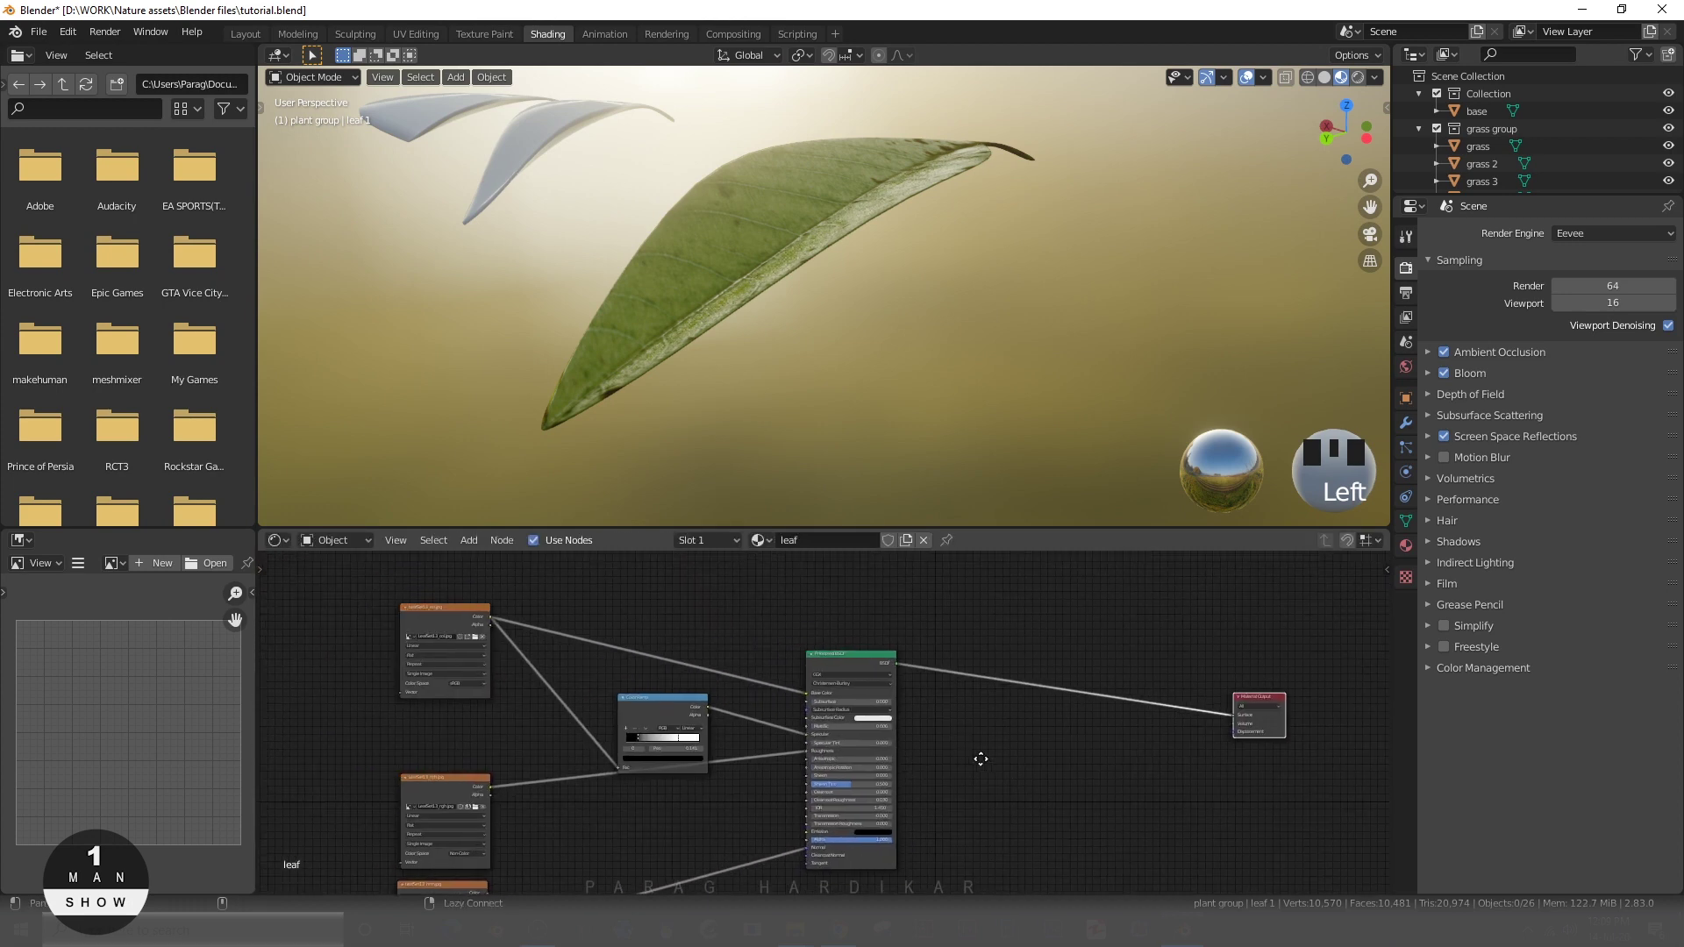
- Maximize the node editor and shift the three LeafSet13 texture nodes and the Normal Map node away from the Principled BSDF
key("ctrl+space")
scroll(933, 751, "down", 3)
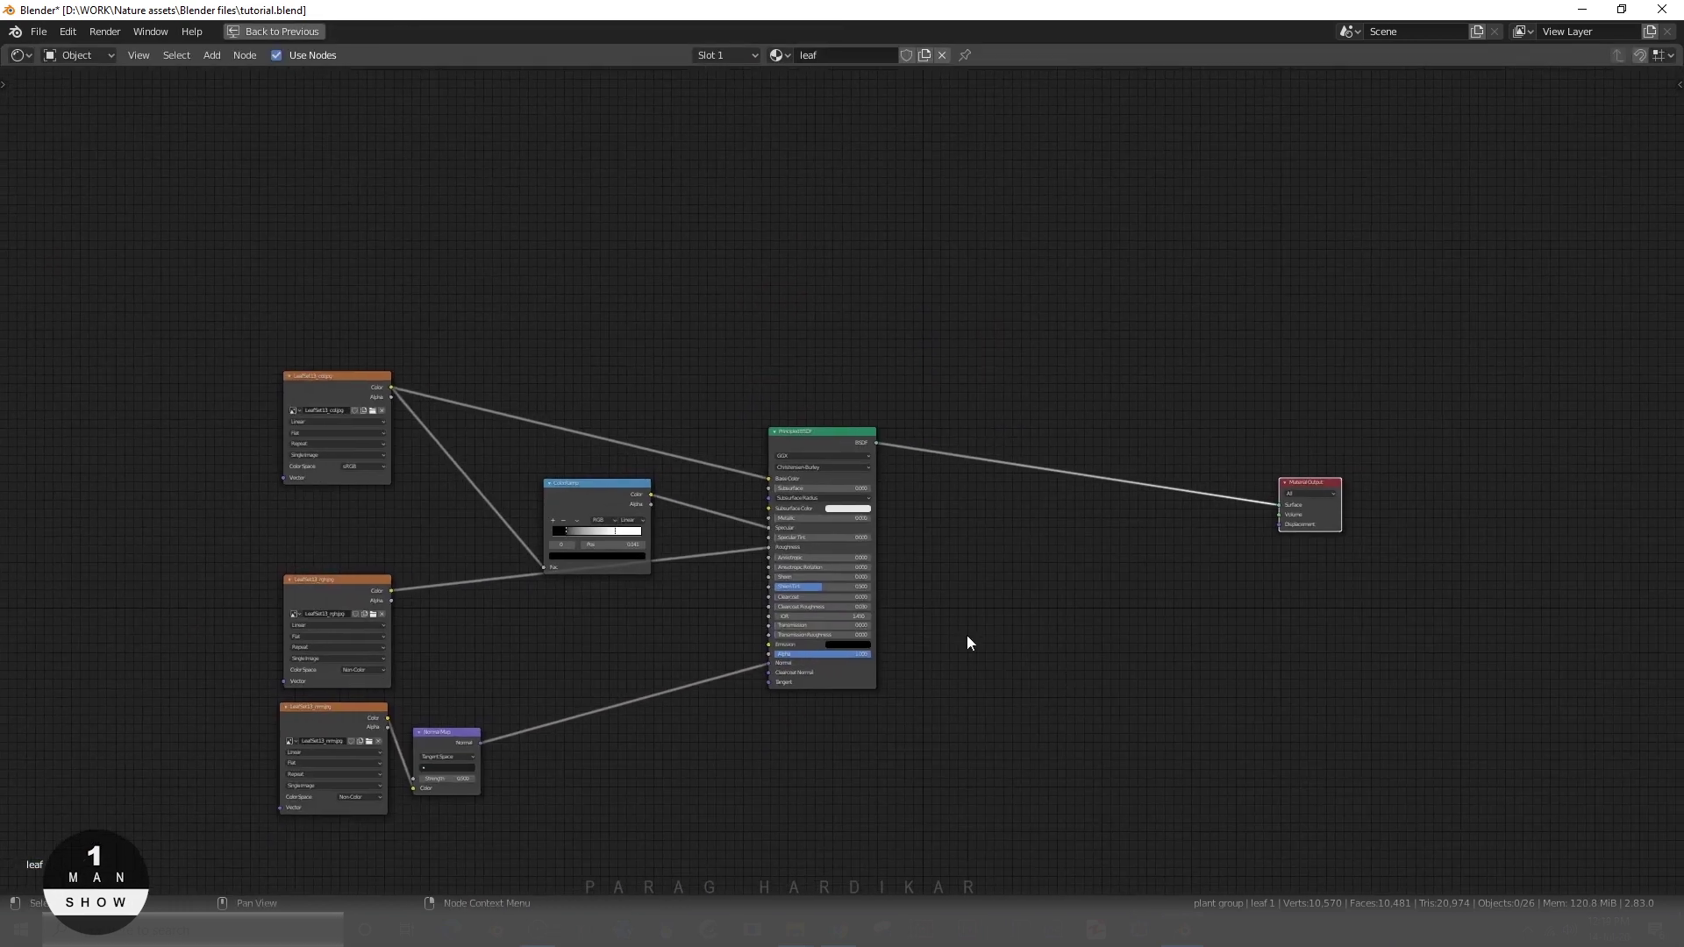
left_click_drag(356, 721, 212, 734)
left_click_drag(442, 742, 337, 747)
left_click_drag(338, 598, 194, 595)
left_click_drag(340, 388, 189, 408)
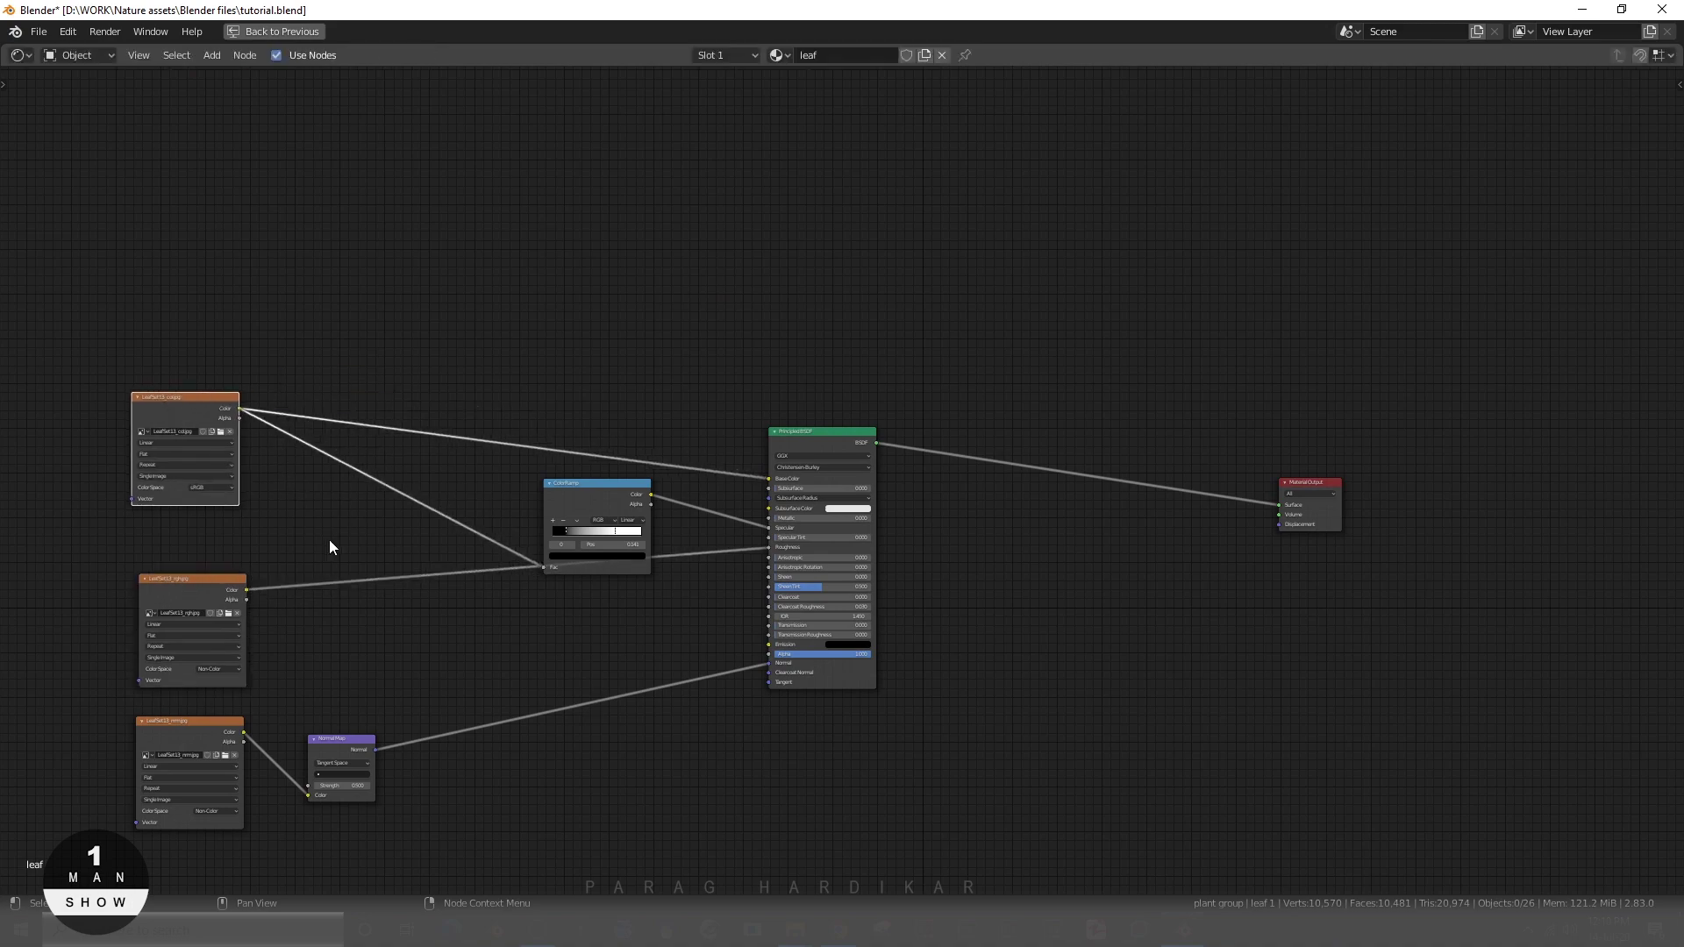
- Collapse the three LeafSet13 texture nodes, the ColorRamp and the Normal Map, and arrange them in a compact group
scroll(329, 539, "up", 4)
middle_click_drag(329, 540, 853, 600)
key("h")
middle_click_drag(604, 655, 618, 449)
left_click(619, 449)
key("h")
left_click_drag(634, 551, 635, 400)
left_click_drag(636, 111, 641, 314)
key("h")
left_click_drag(888, 399, 693, 473)
key("h")
left_click_drag(585, 745, 536, 553)
left_click_drag(715, 471, 557, 499)
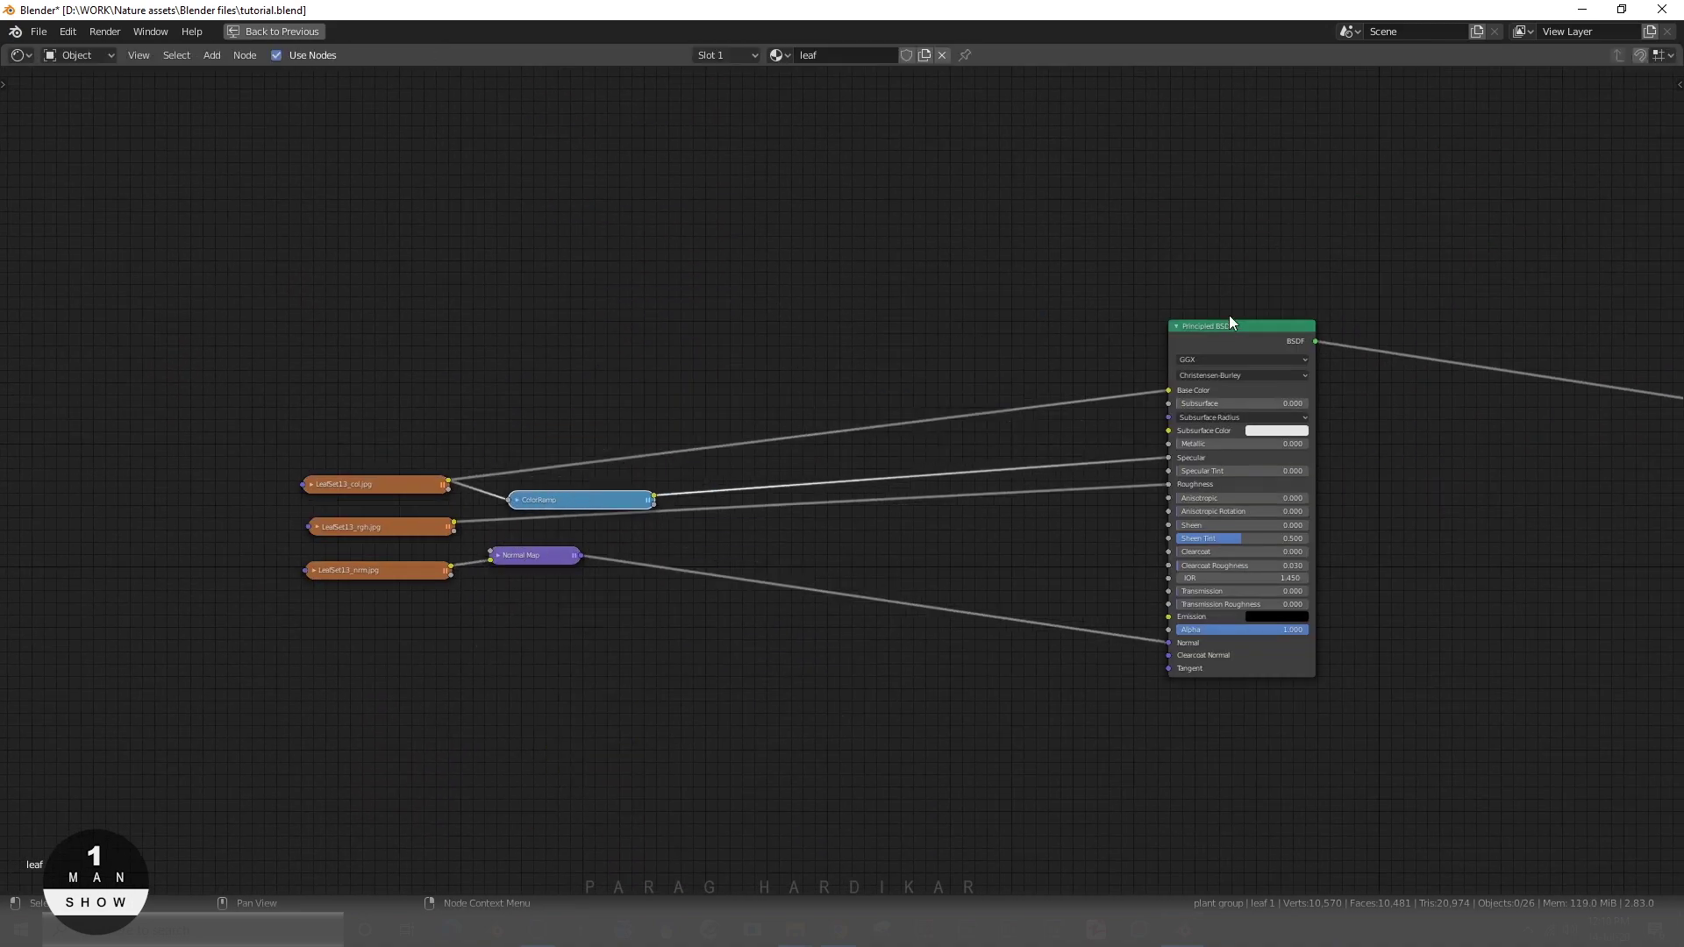
- Move the Principled BSDF beside the collapsed nodes and bring the Material Output closer, keeping a gap between them
left_click_drag(1228, 323, 740, 357)
scroll(740, 357, "down", 4)
middle_click_drag(740, 357, 537, 457)
left_click_drag(1280, 486, 1000, 456)
scroll(793, 612, "up", 3)
middle_click_drag(793, 612, 944, 583)
- Add a Translucent BSDF node between the Principled BSDF and the Material Output, just below their link
key("shift+a")
left_click(943, 586)
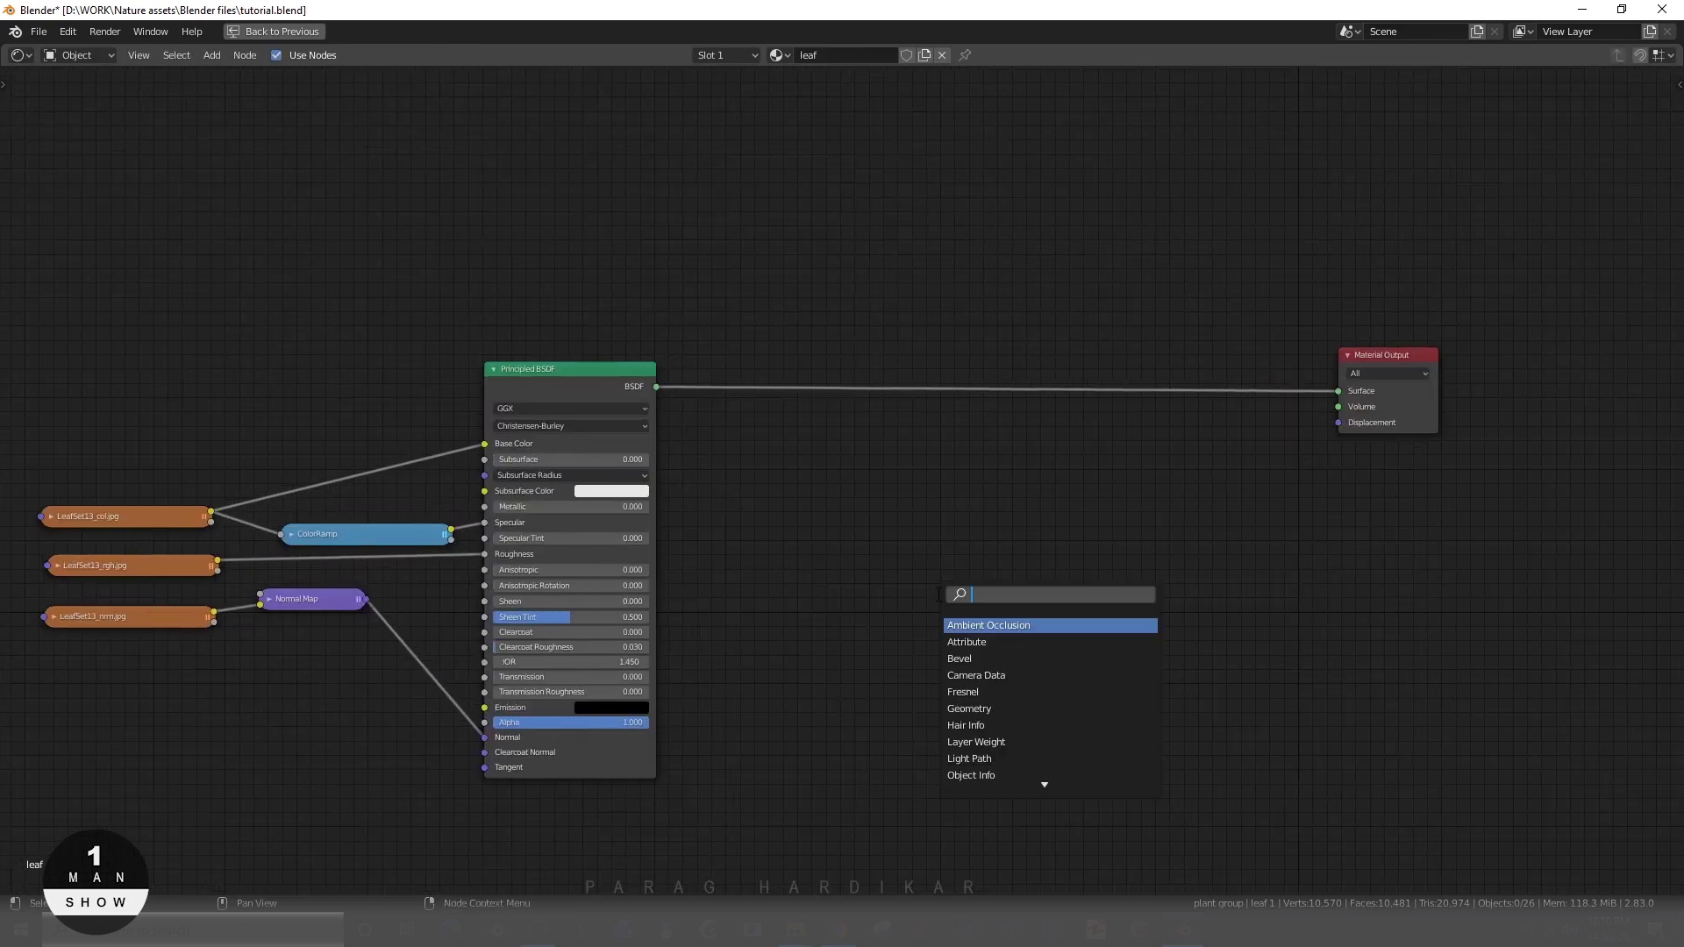
type("transu")
key("BackSpace")
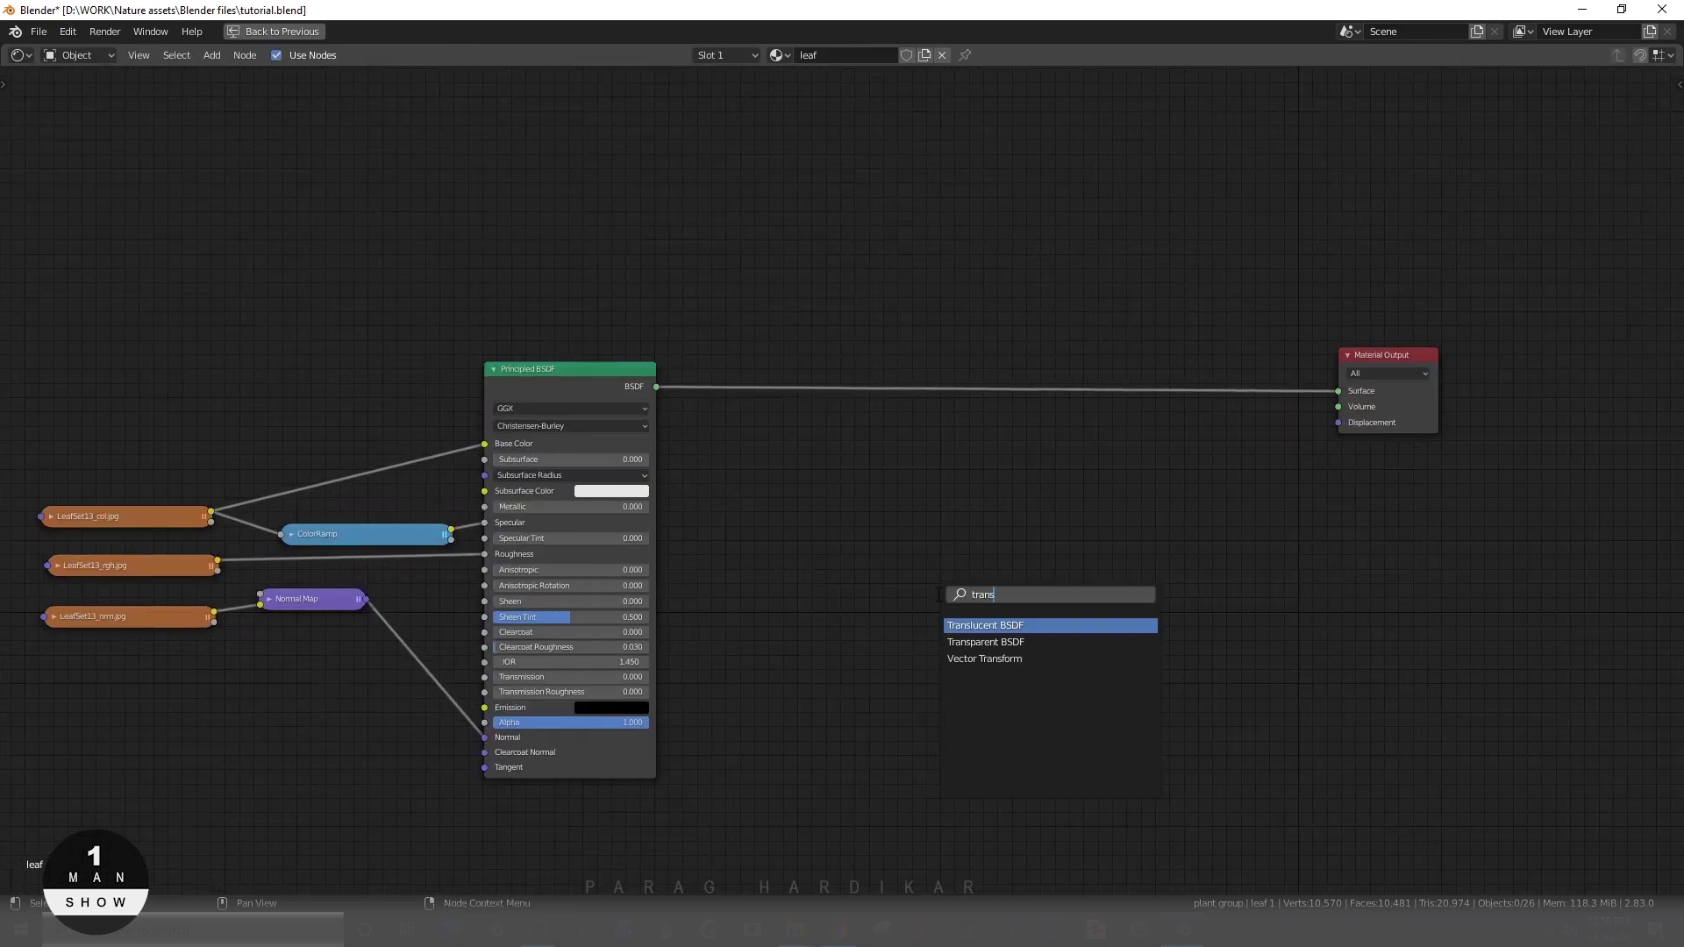
left_click(984, 625)
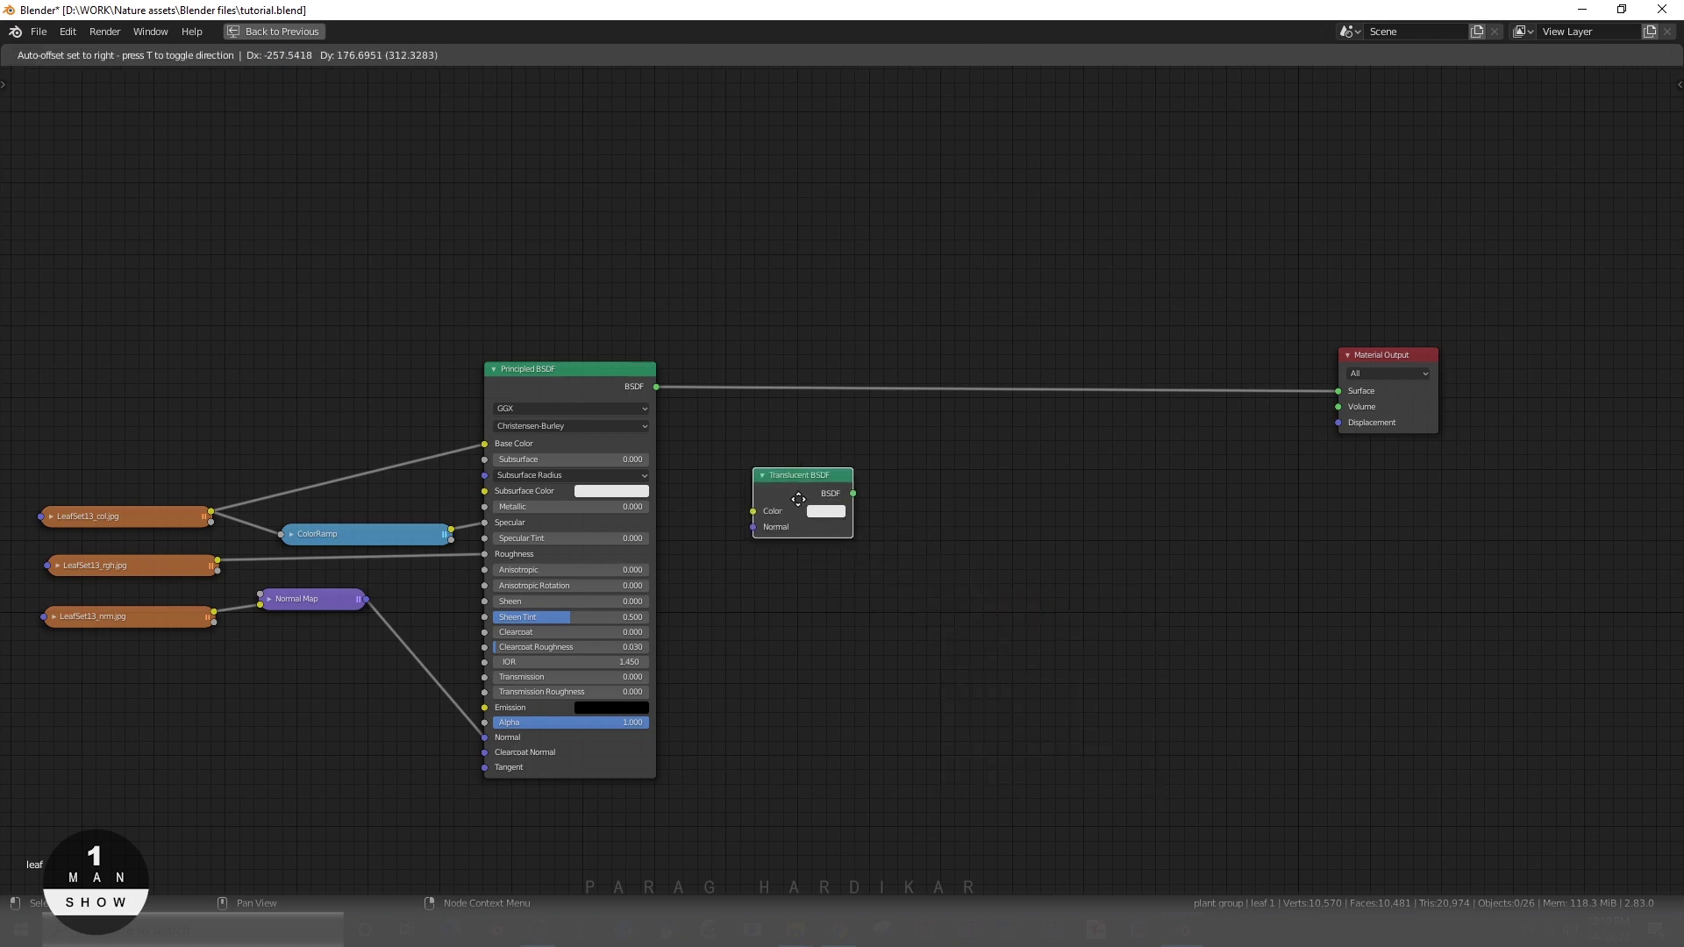
left_click(862, 493)
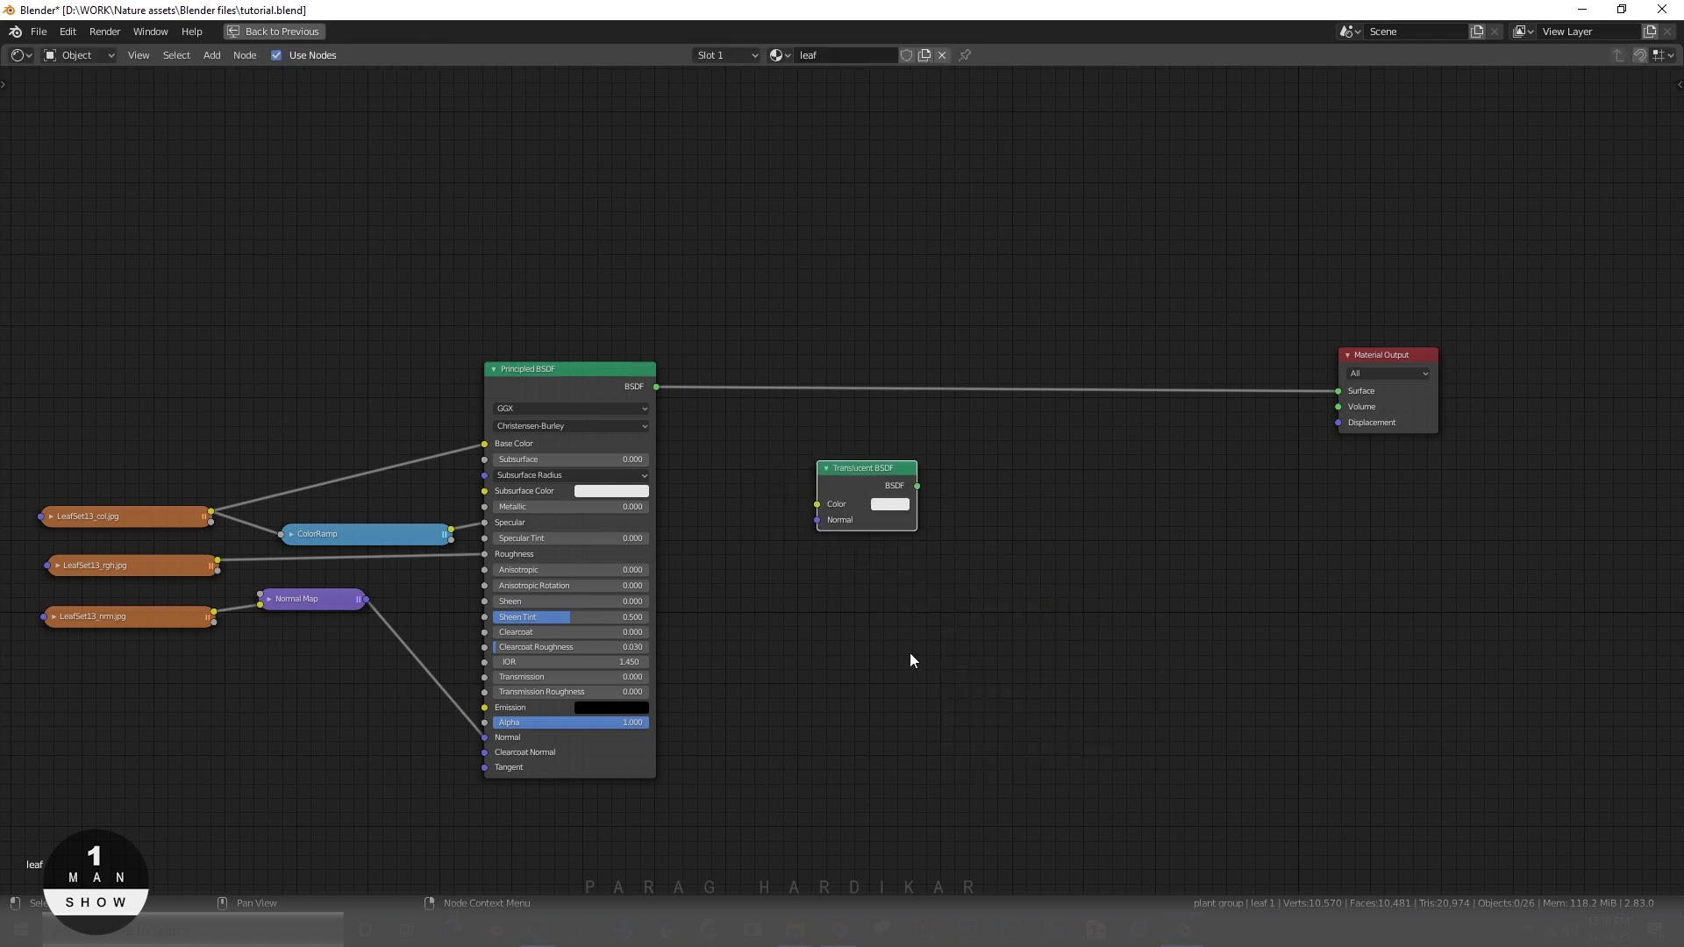
left_click(1013, 657)
left_click(576, 383)
left_click(823, 467)
left_click(538, 376)
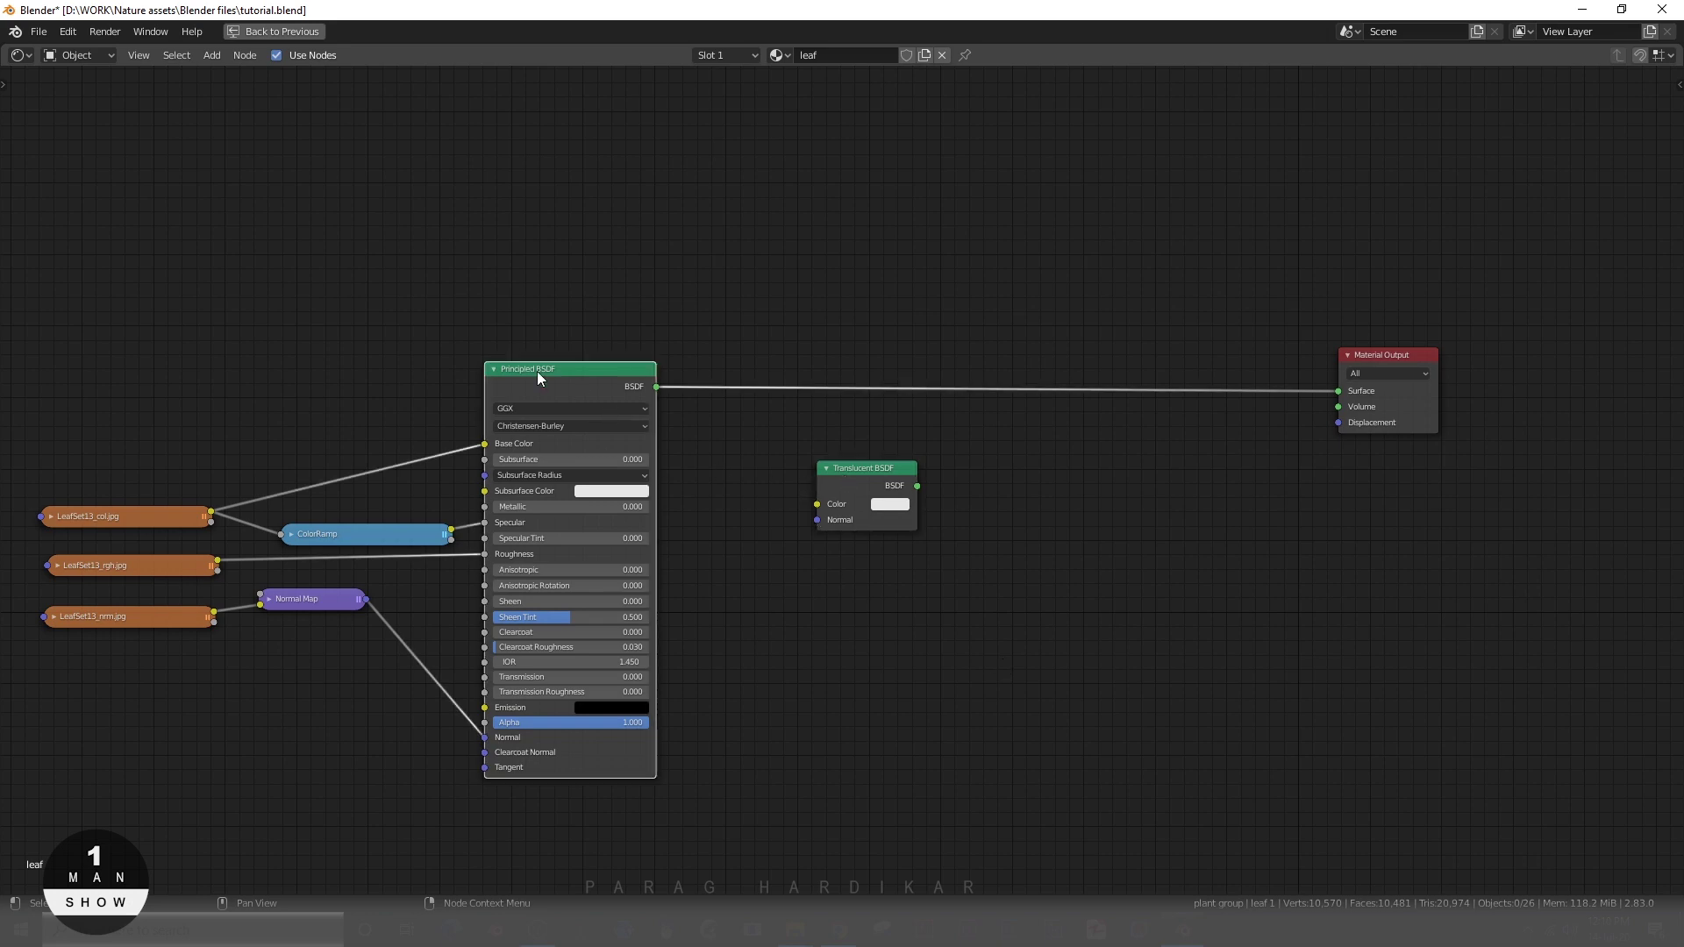
left_click(869, 492)
- Expand the LeafSet13_col.jpg node above the other textures and link its Color output to the Translucent BSDF's Color input
left_click_drag(200, 521, 198, 415)
left_click(48, 406)
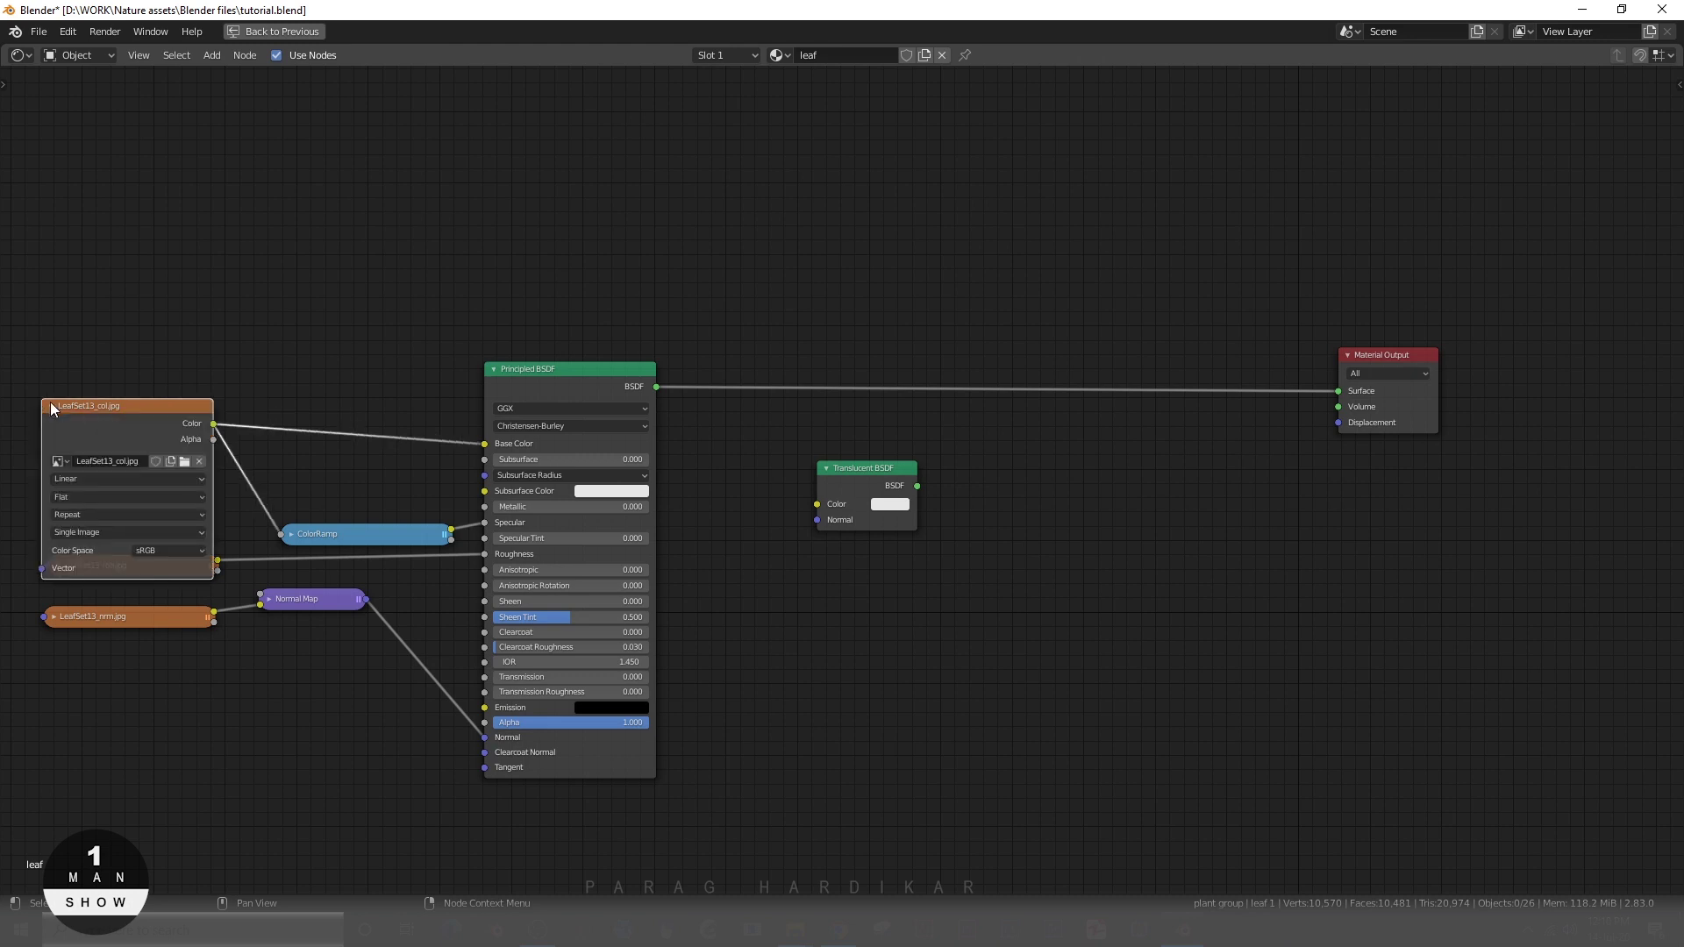
left_click_drag(50, 402, 51, 337)
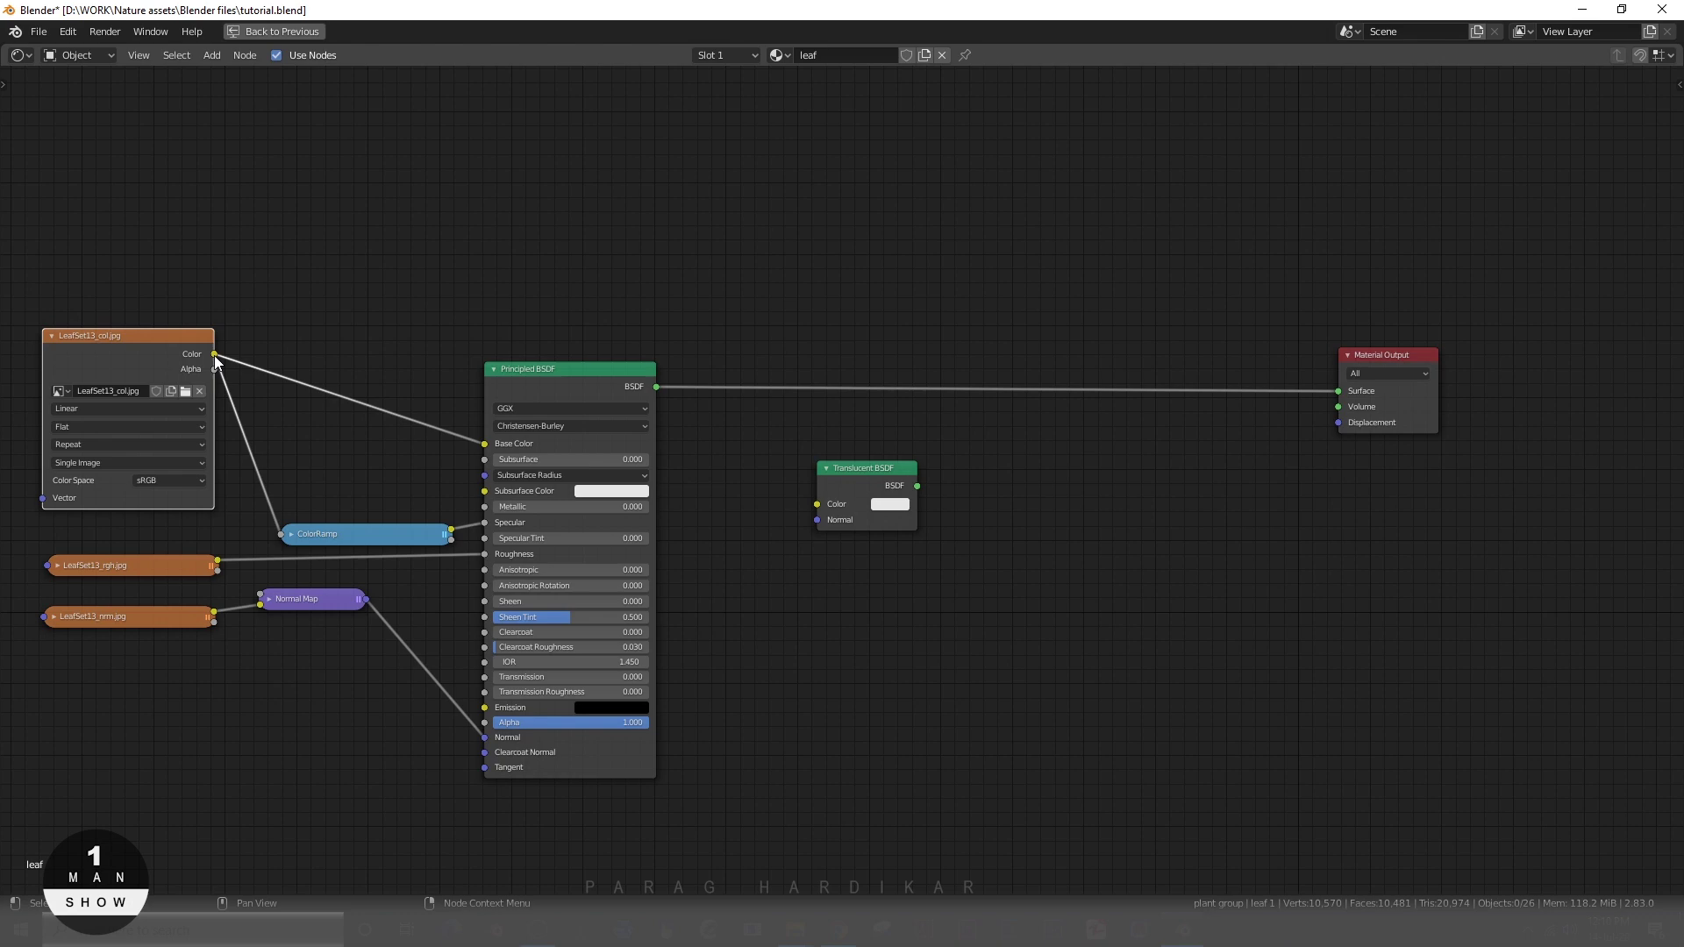
left_click(215, 360)
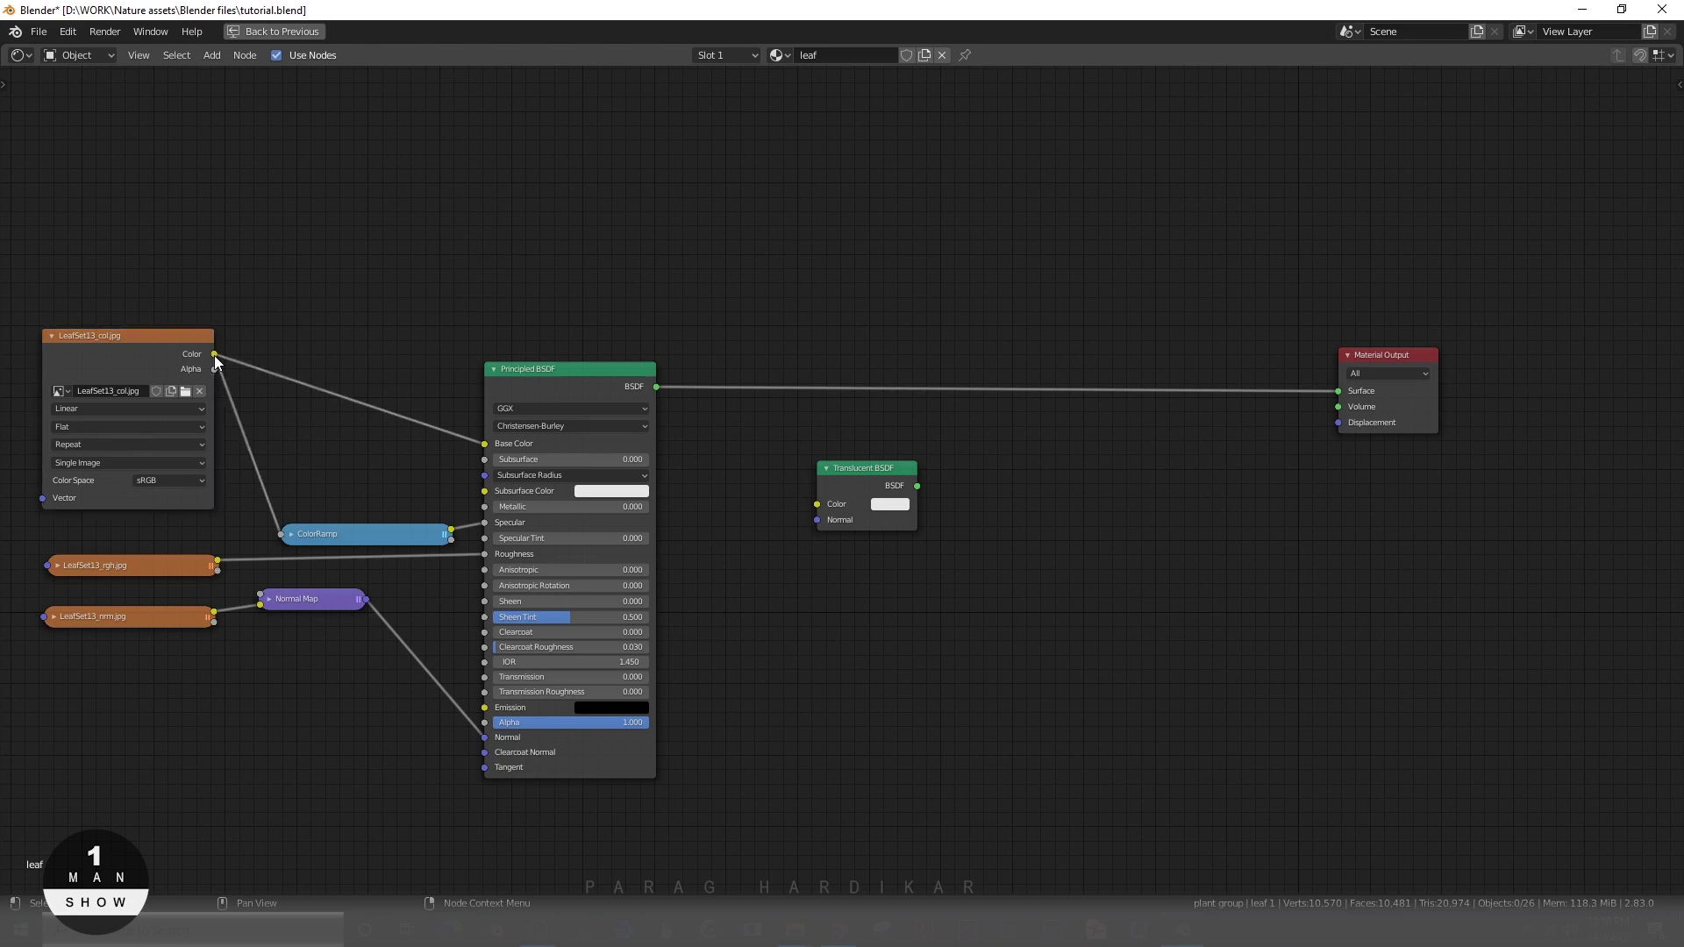
left_click_drag(214, 355, 219, 358)
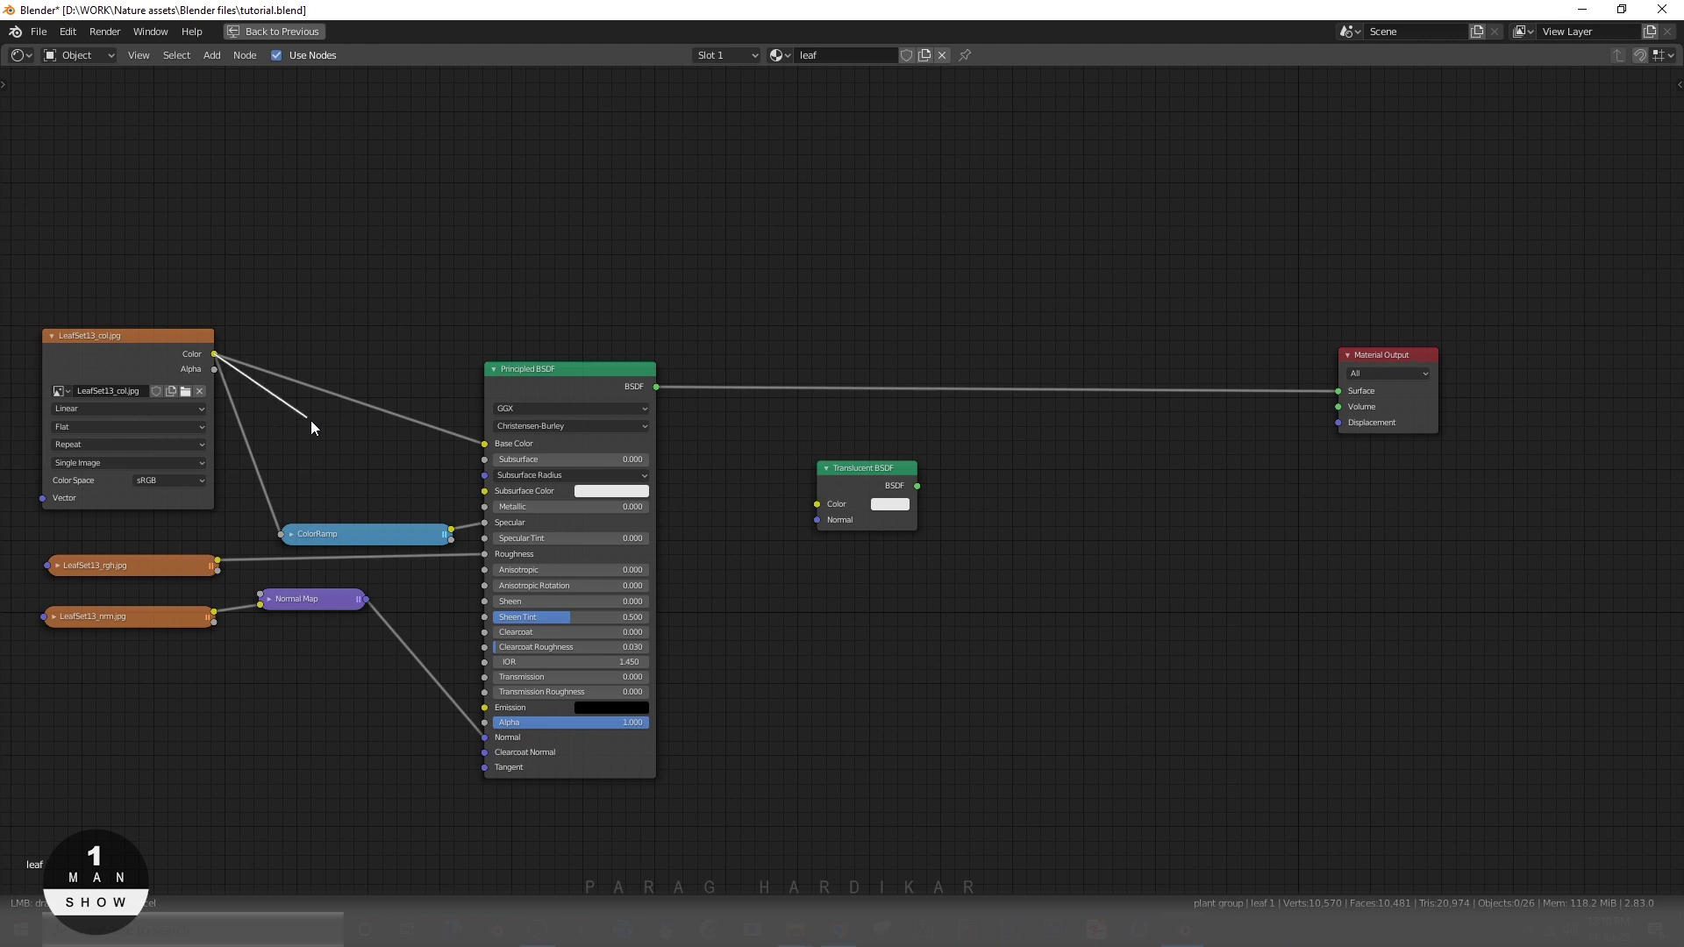
left_click_drag(286, 428, 848, 455)
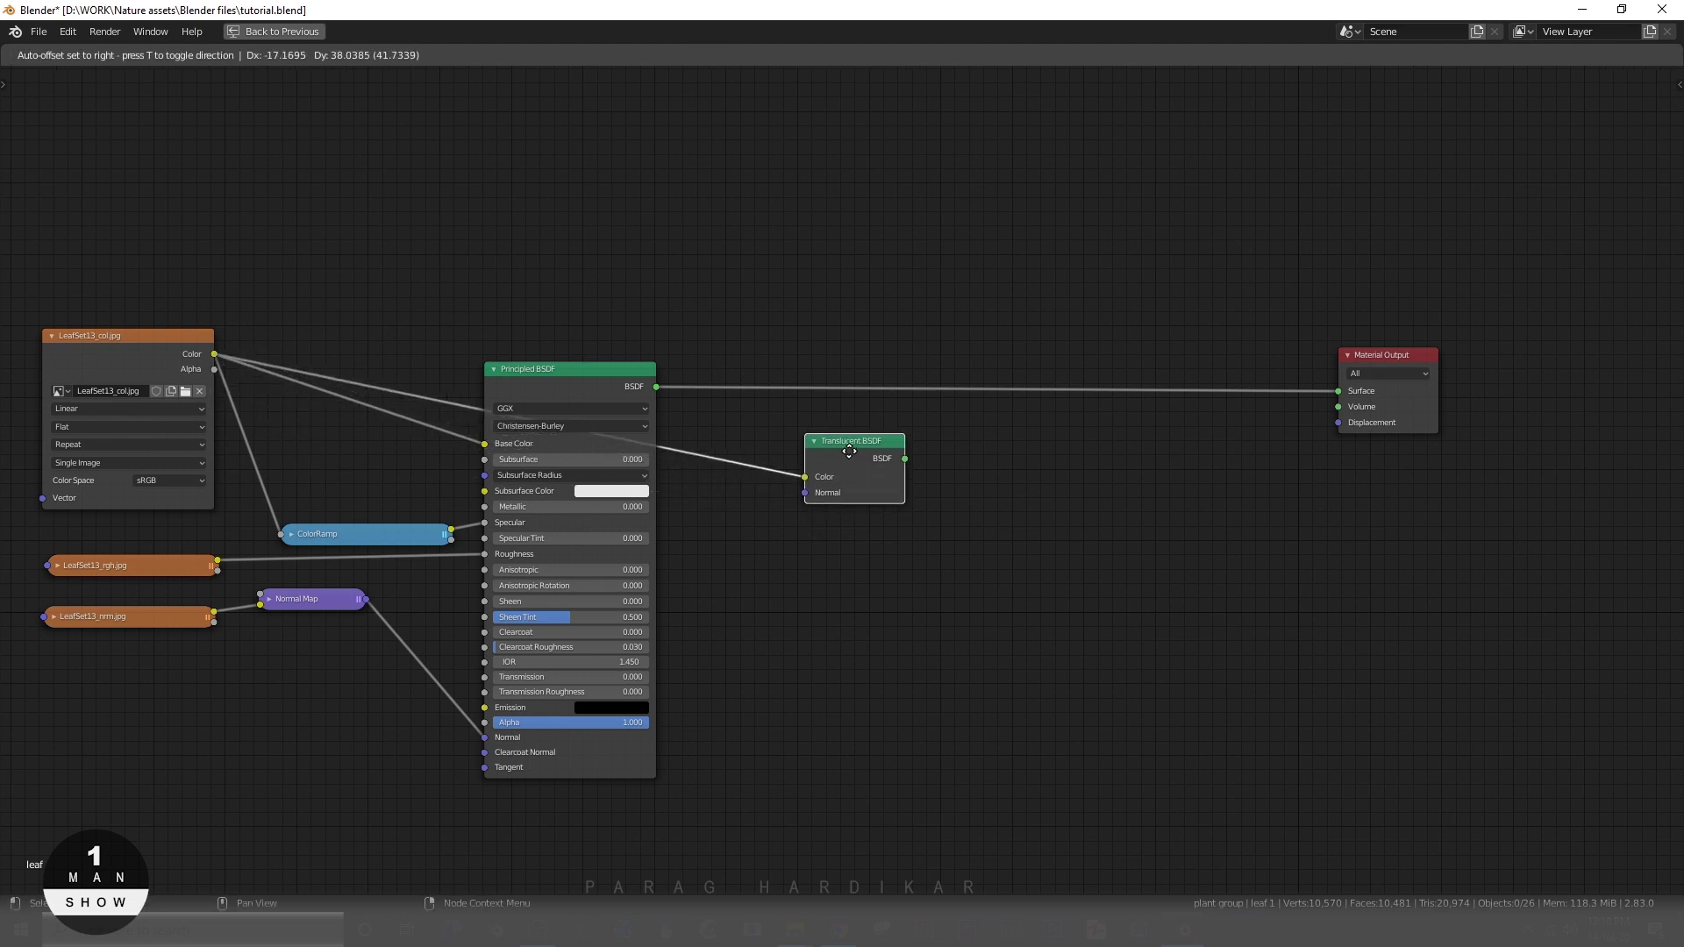
- Add an Add Shader node and space it out between the Translucent BSDF and the Material Output
key("shift+a")
type("add")
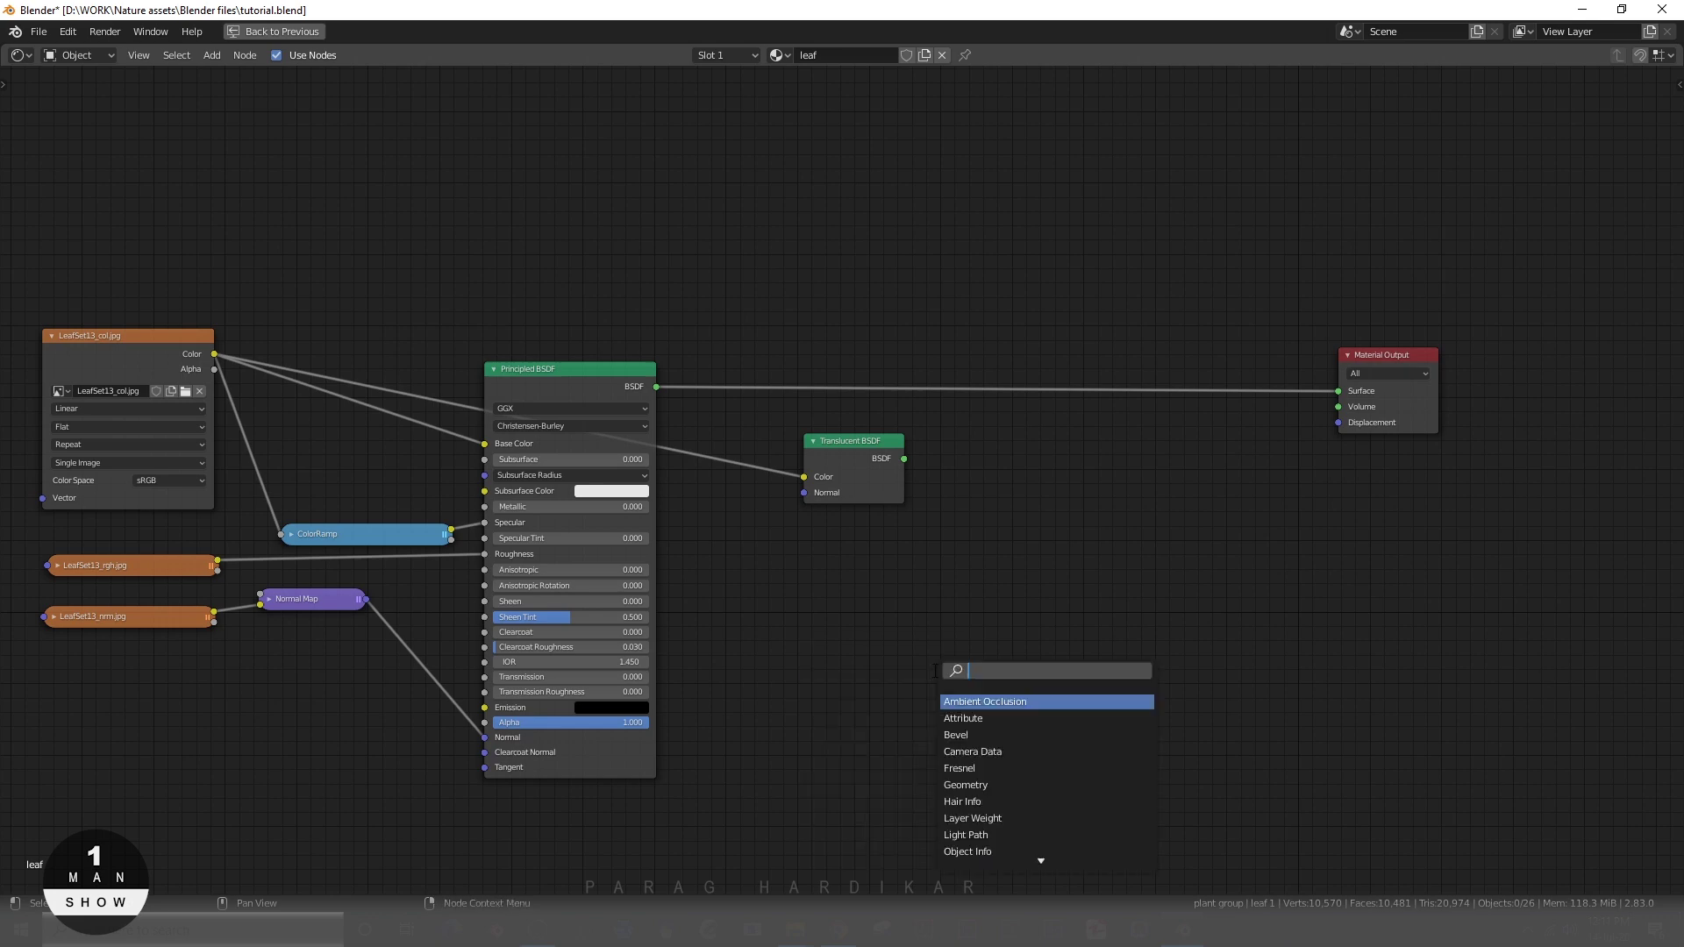
left_click(976, 702)
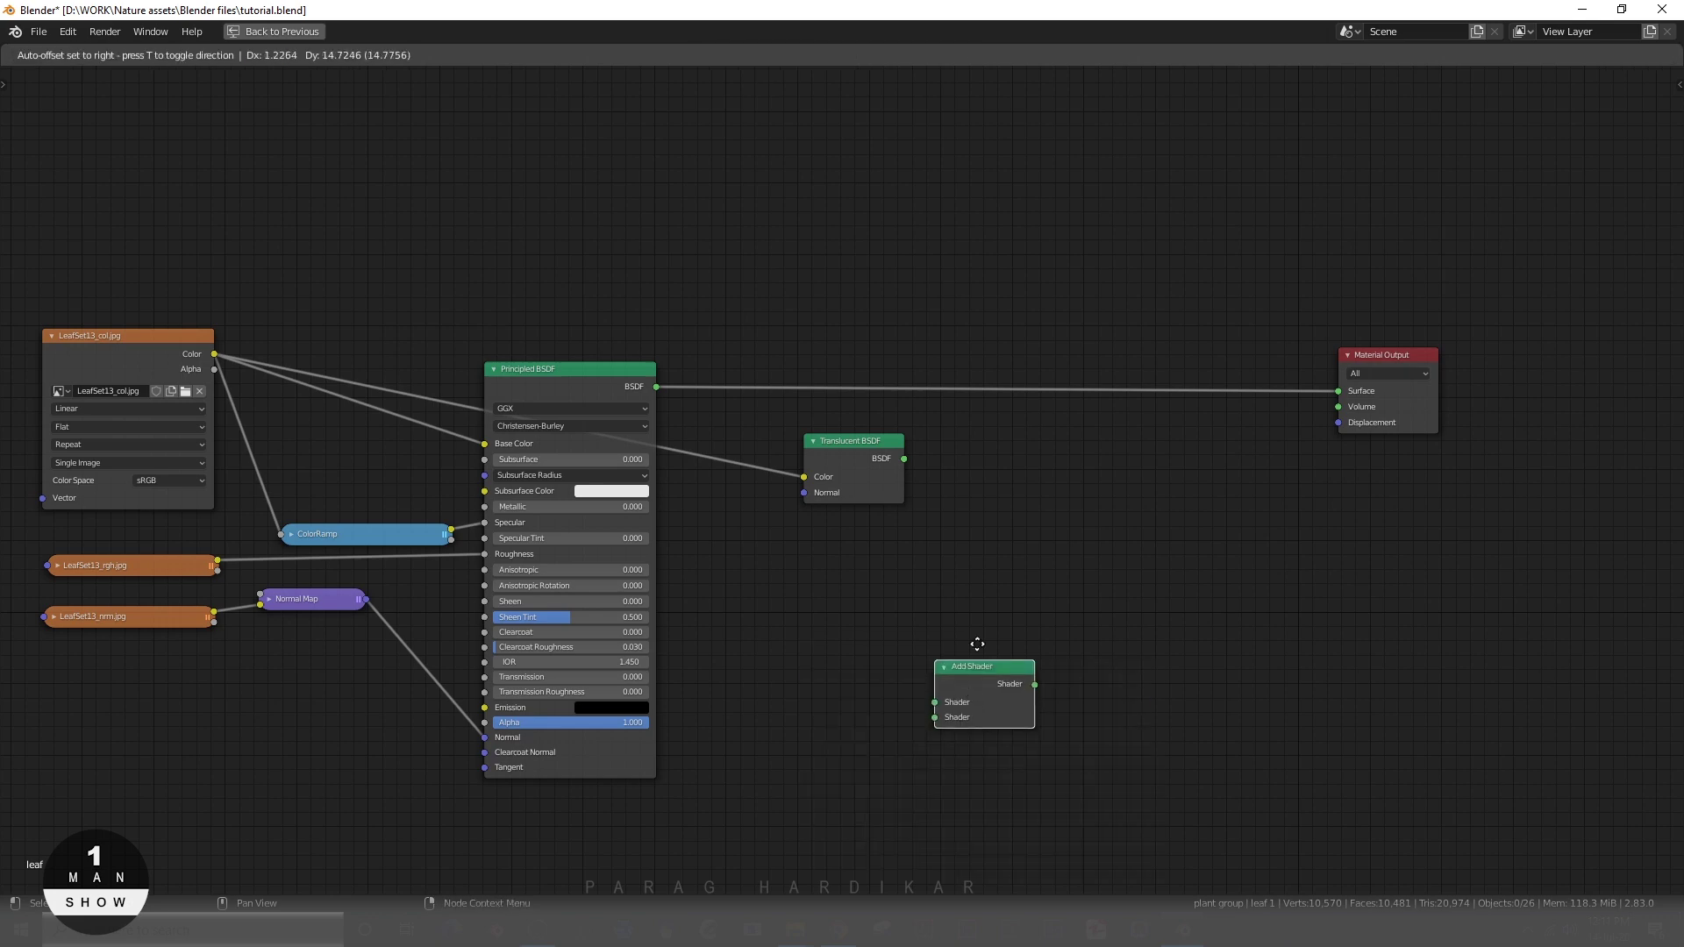
left_click(1042, 570)
scroll(1042, 570, "up", 2)
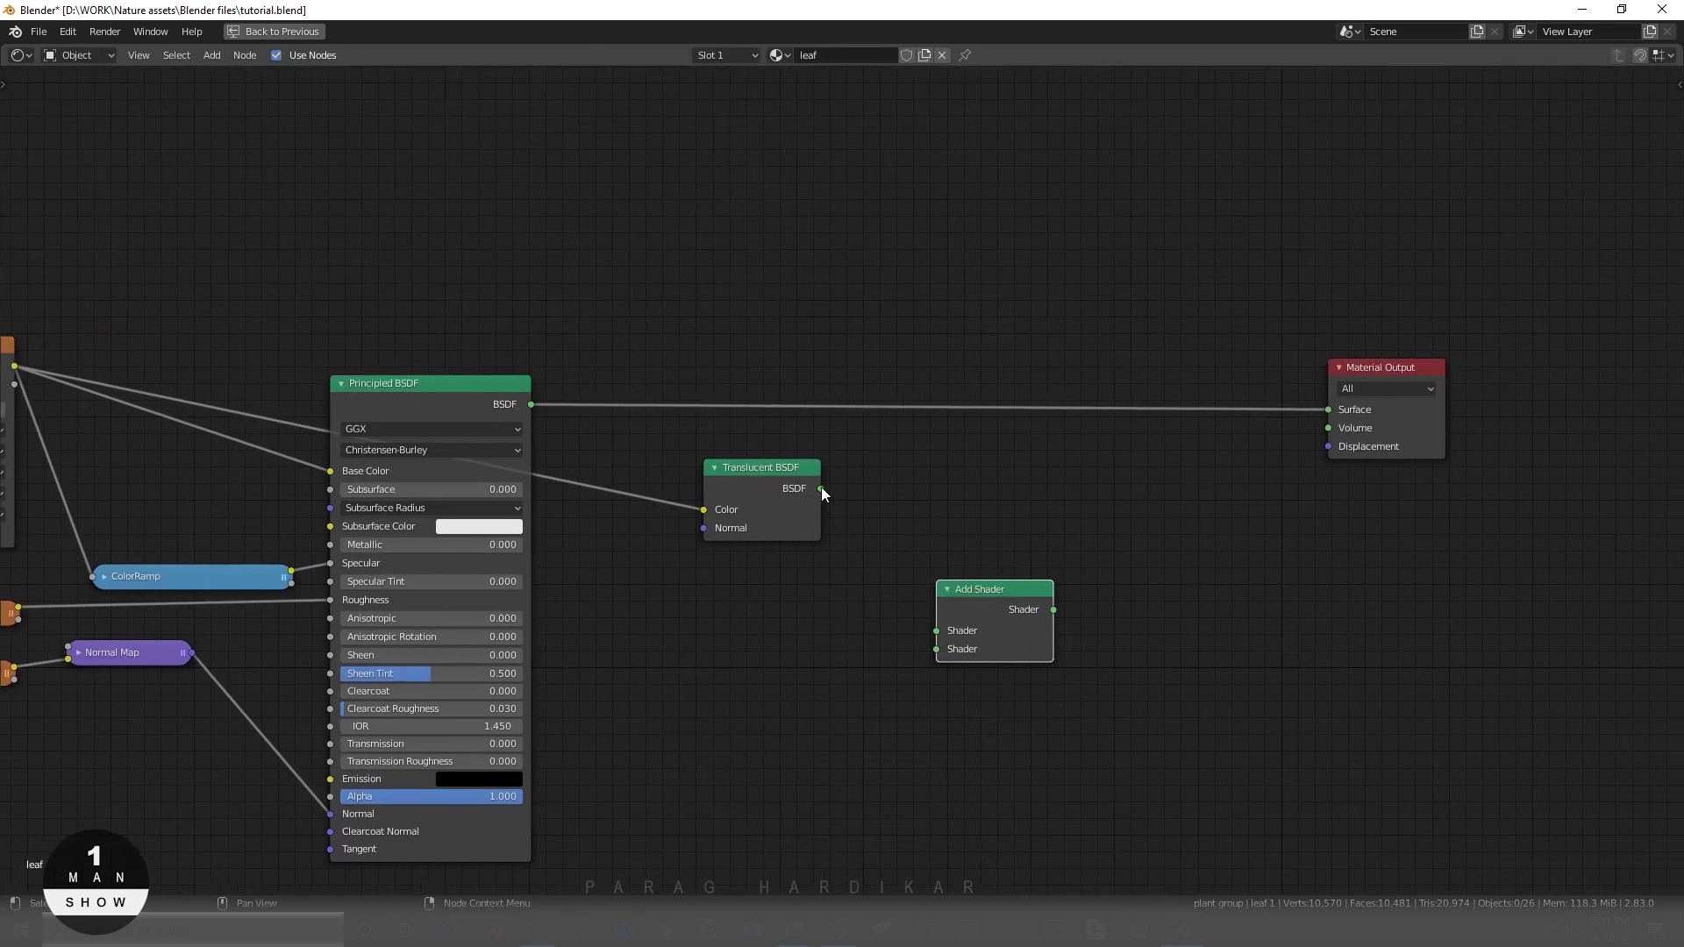
left_click(755, 465)
left_click_drag(785, 516, 737, 503)
left_click_drag(1049, 612, 1116, 582)
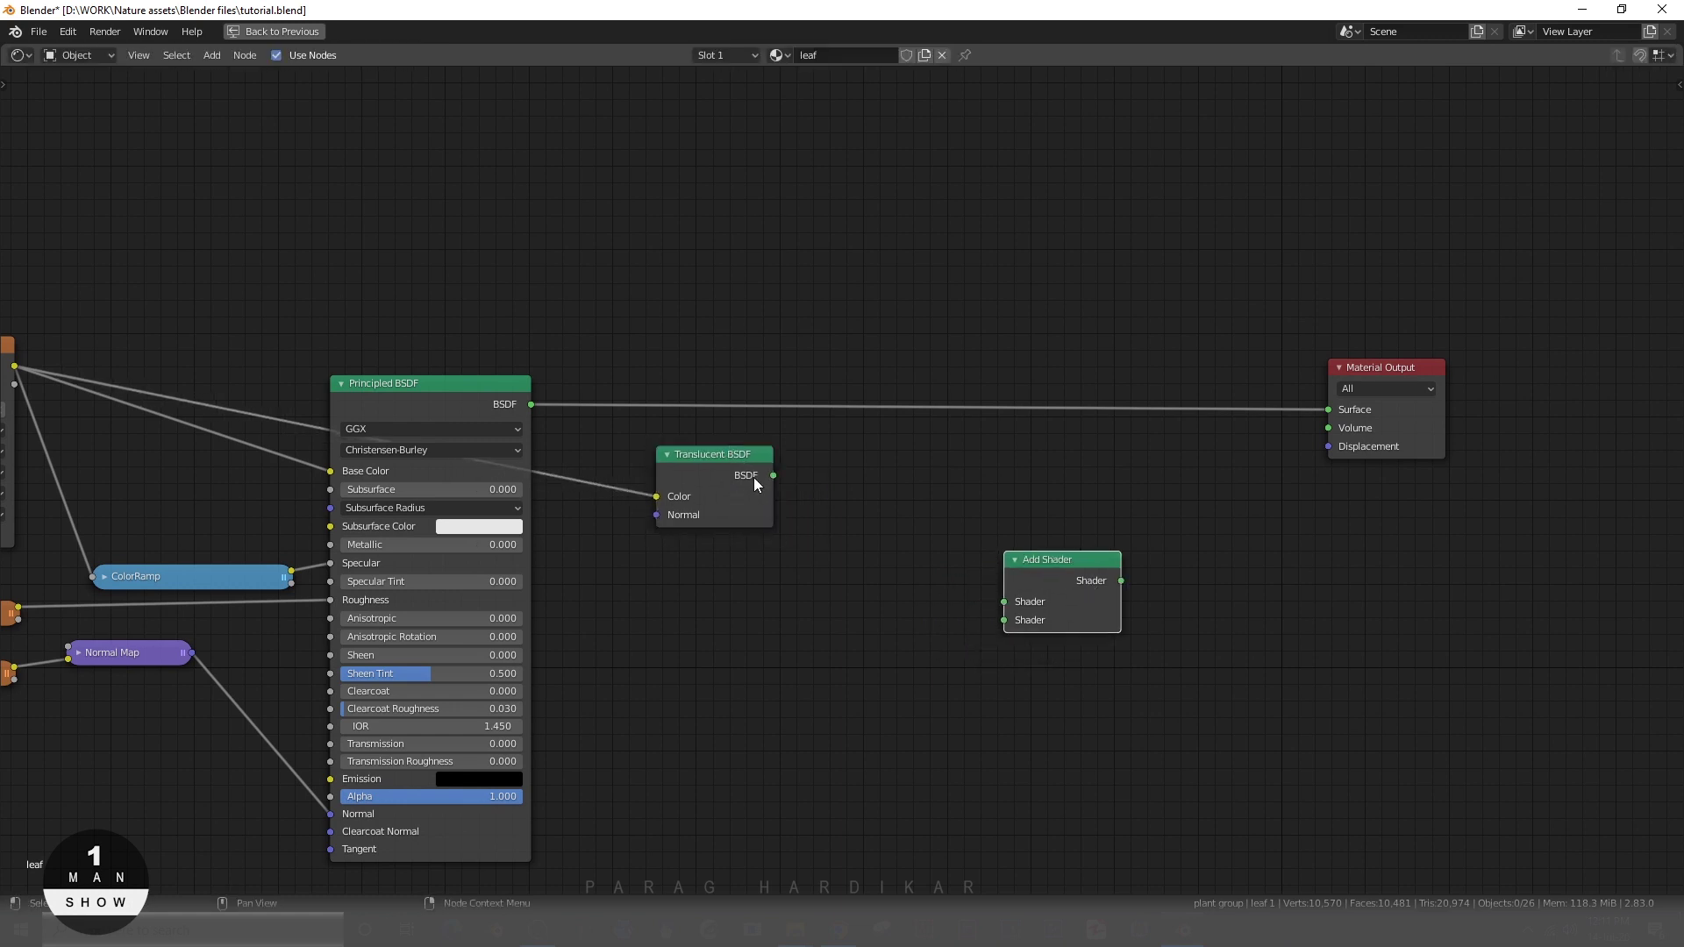
- Link the Principled BSDF to the Add Shader's first input and the Translucent BSDF to its second, moving the Principled BSDF up
left_click_drag(772, 476, 1004, 620)
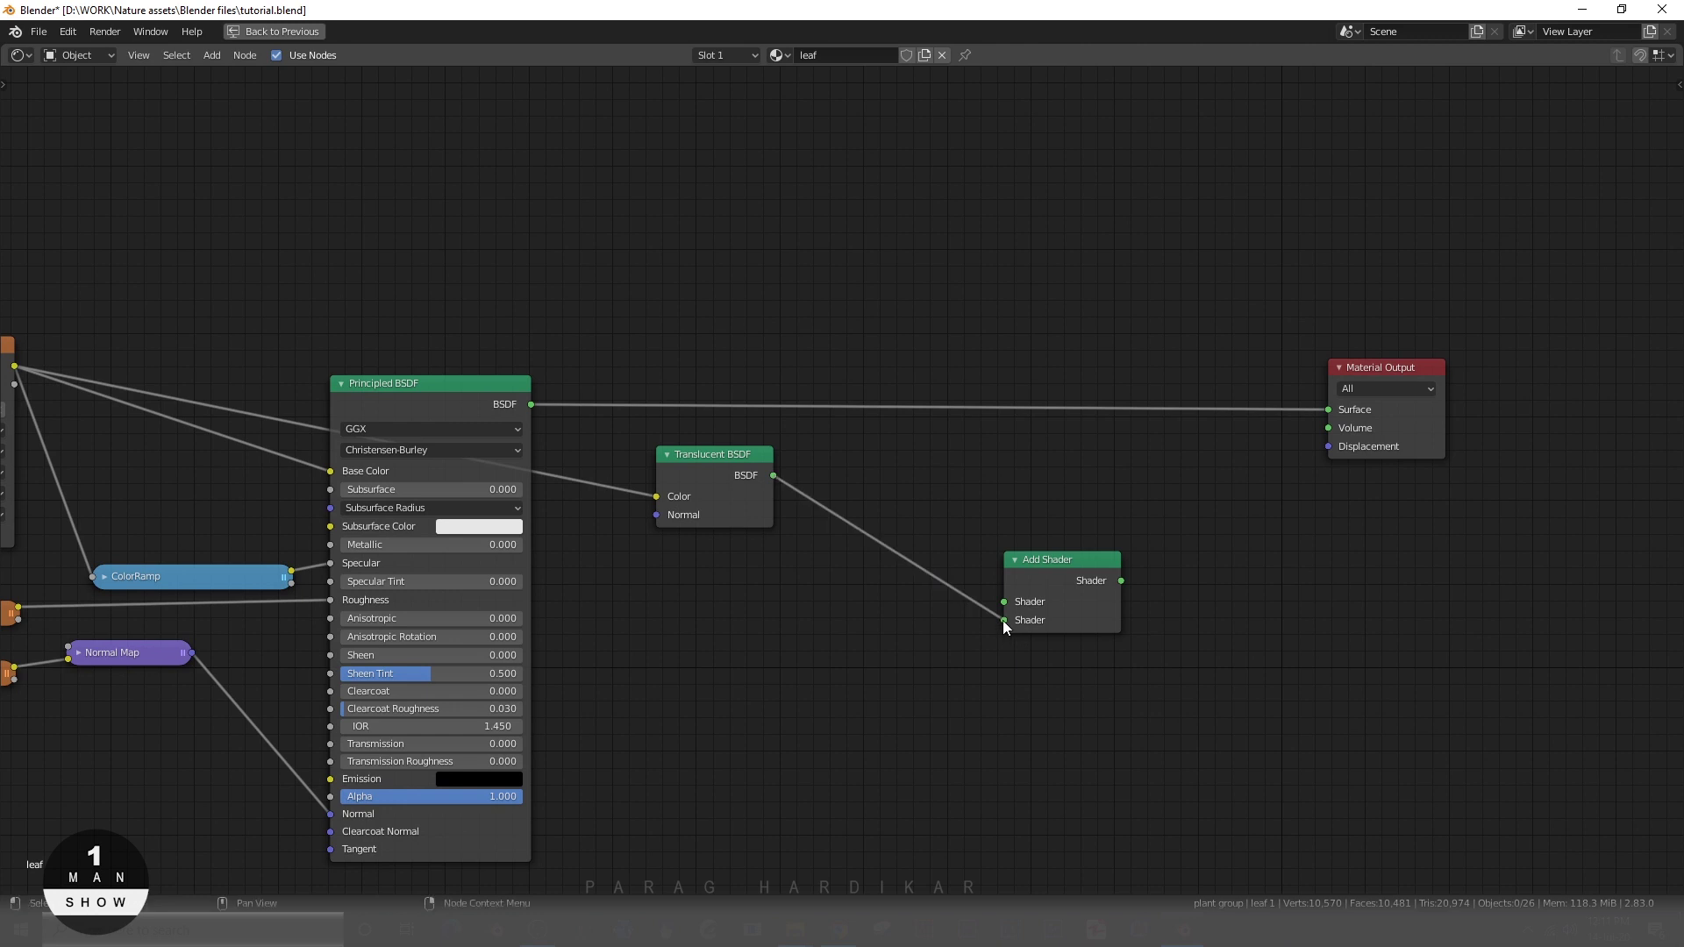
left_click_drag(529, 404, 1015, 605)
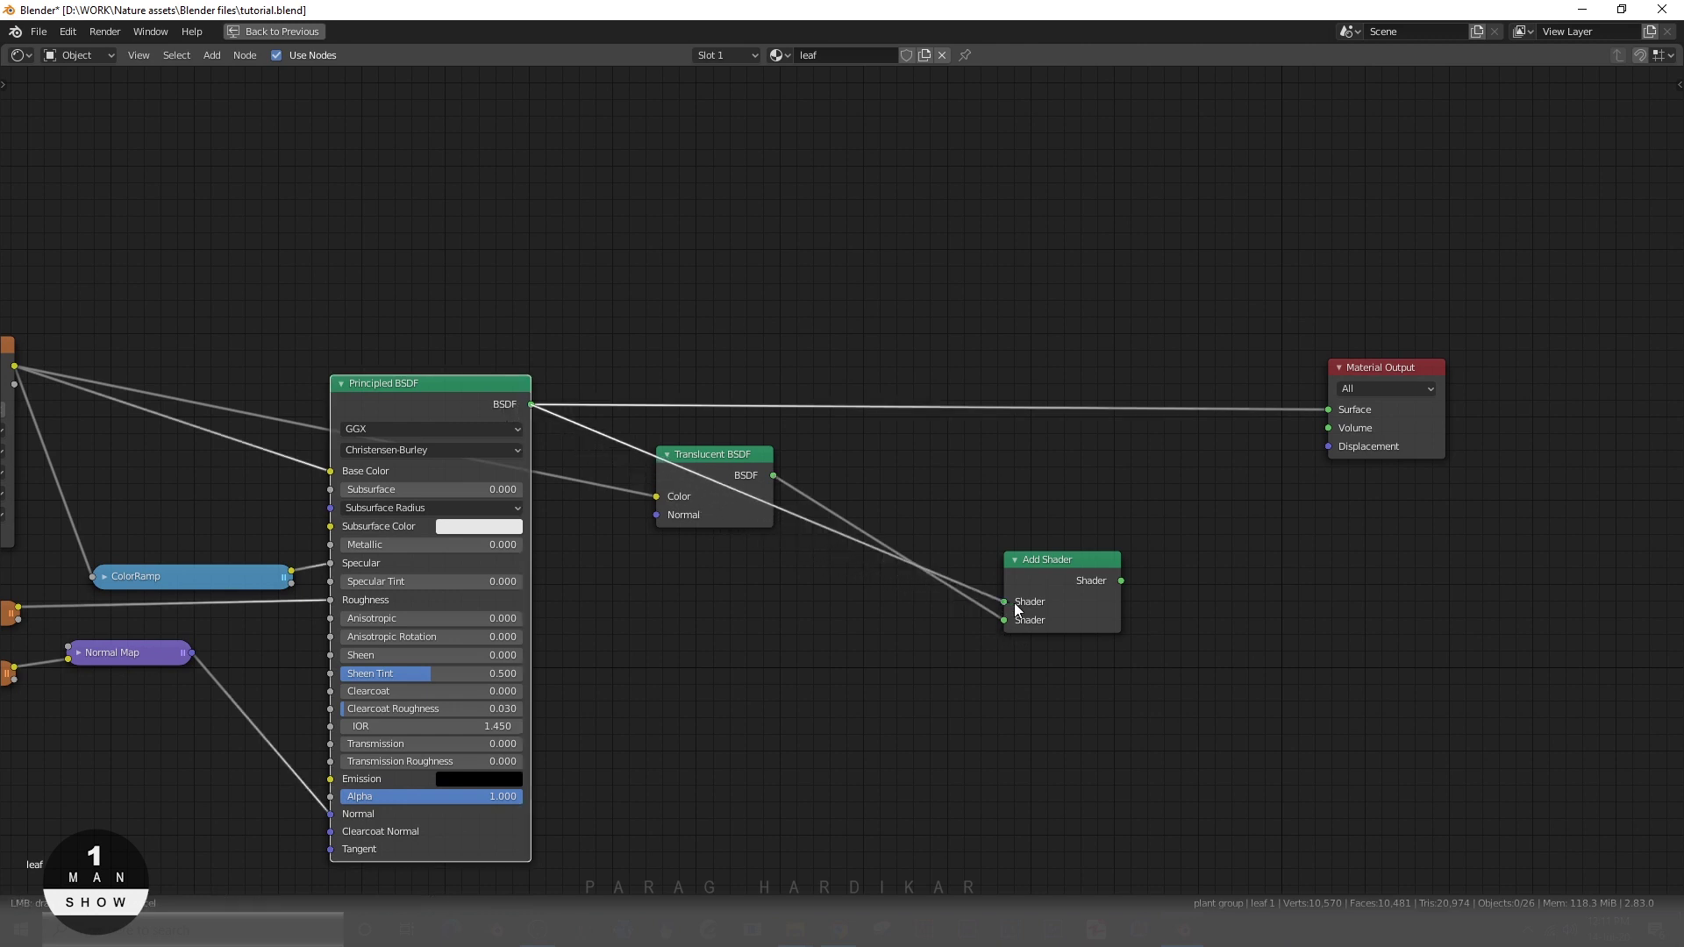
mouse_move(394, 383)
left_mouse_down()
mouse_move(425, 454)
mouse_move(431, 357)
mouse_move(535, 340)
left_mouse_up()
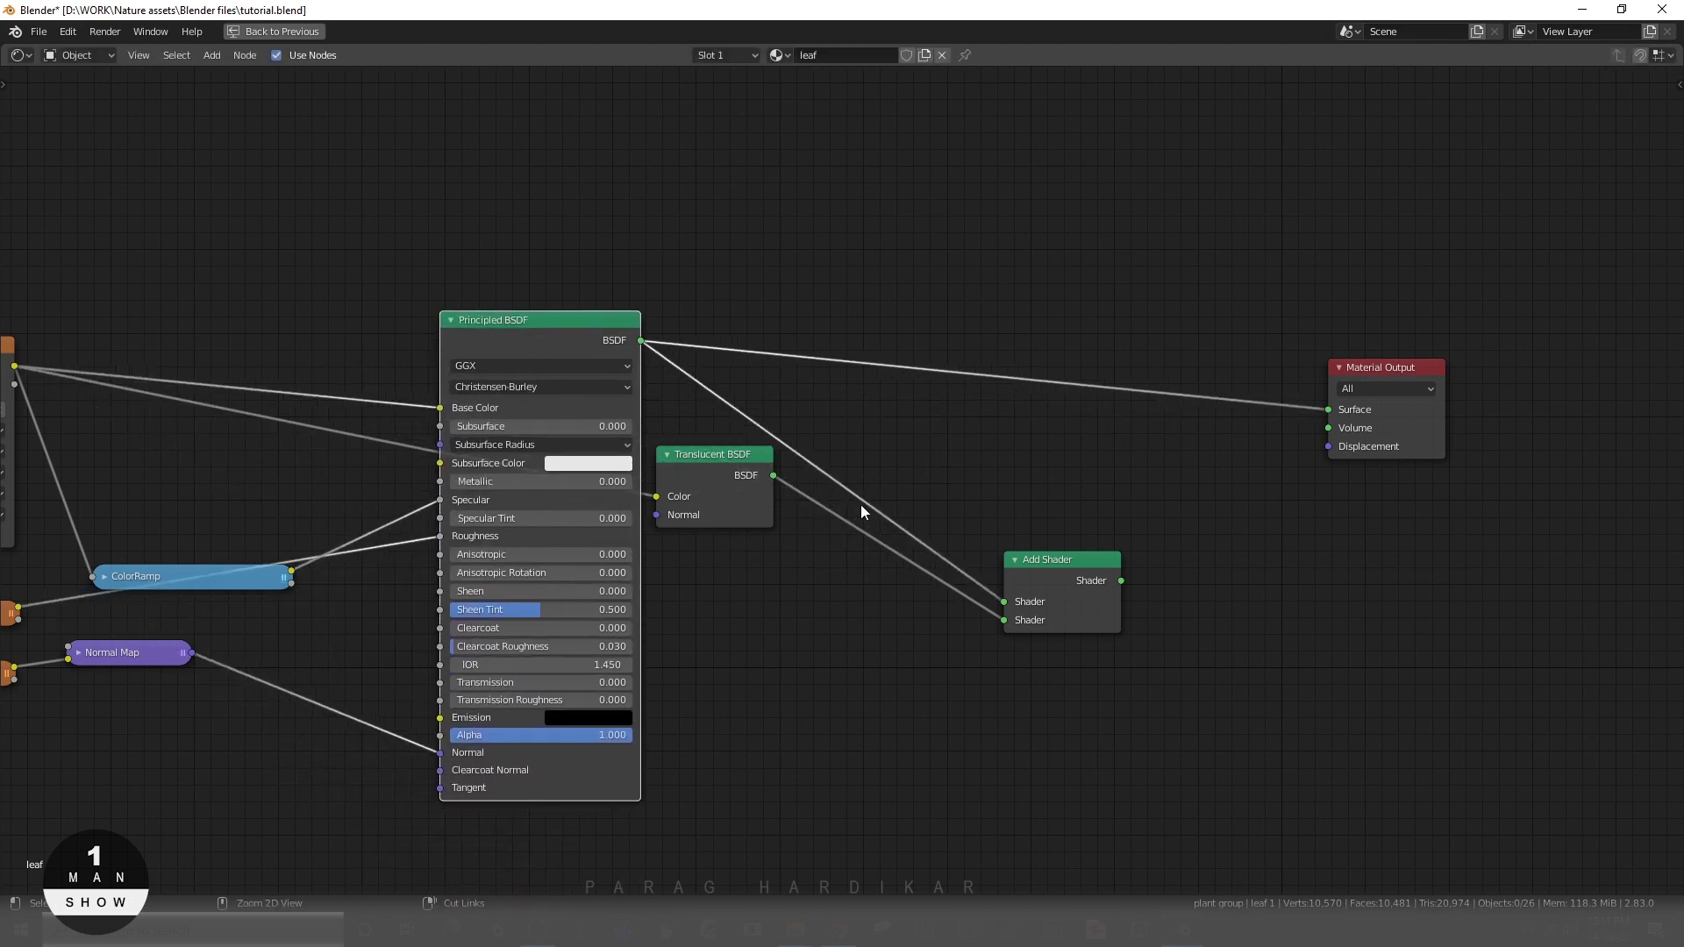
- Restore the full workspace layout and connect the Add Shader to the Material Output's Surface so it shows on the leaf
key("ctrl+space")
middle_click_drag(777, 366, 833, 319)
scroll(822, 348, "down", 2)
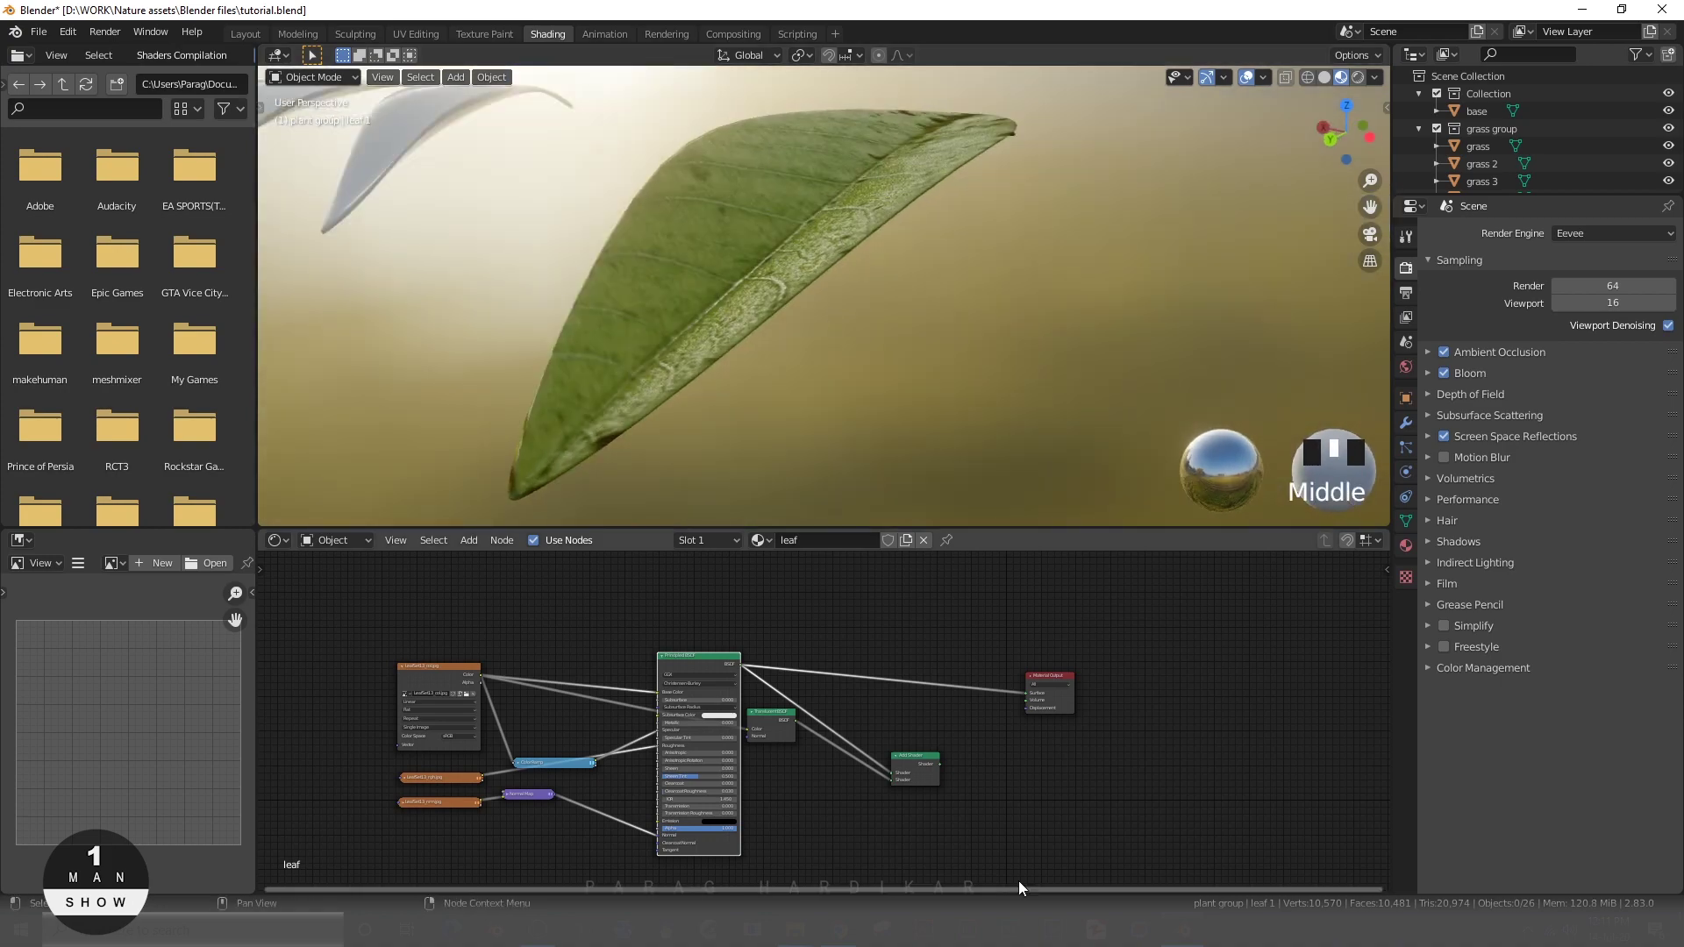
scroll(970, 781, "up", 2)
left_click(970, 780, "ctrl+shift")
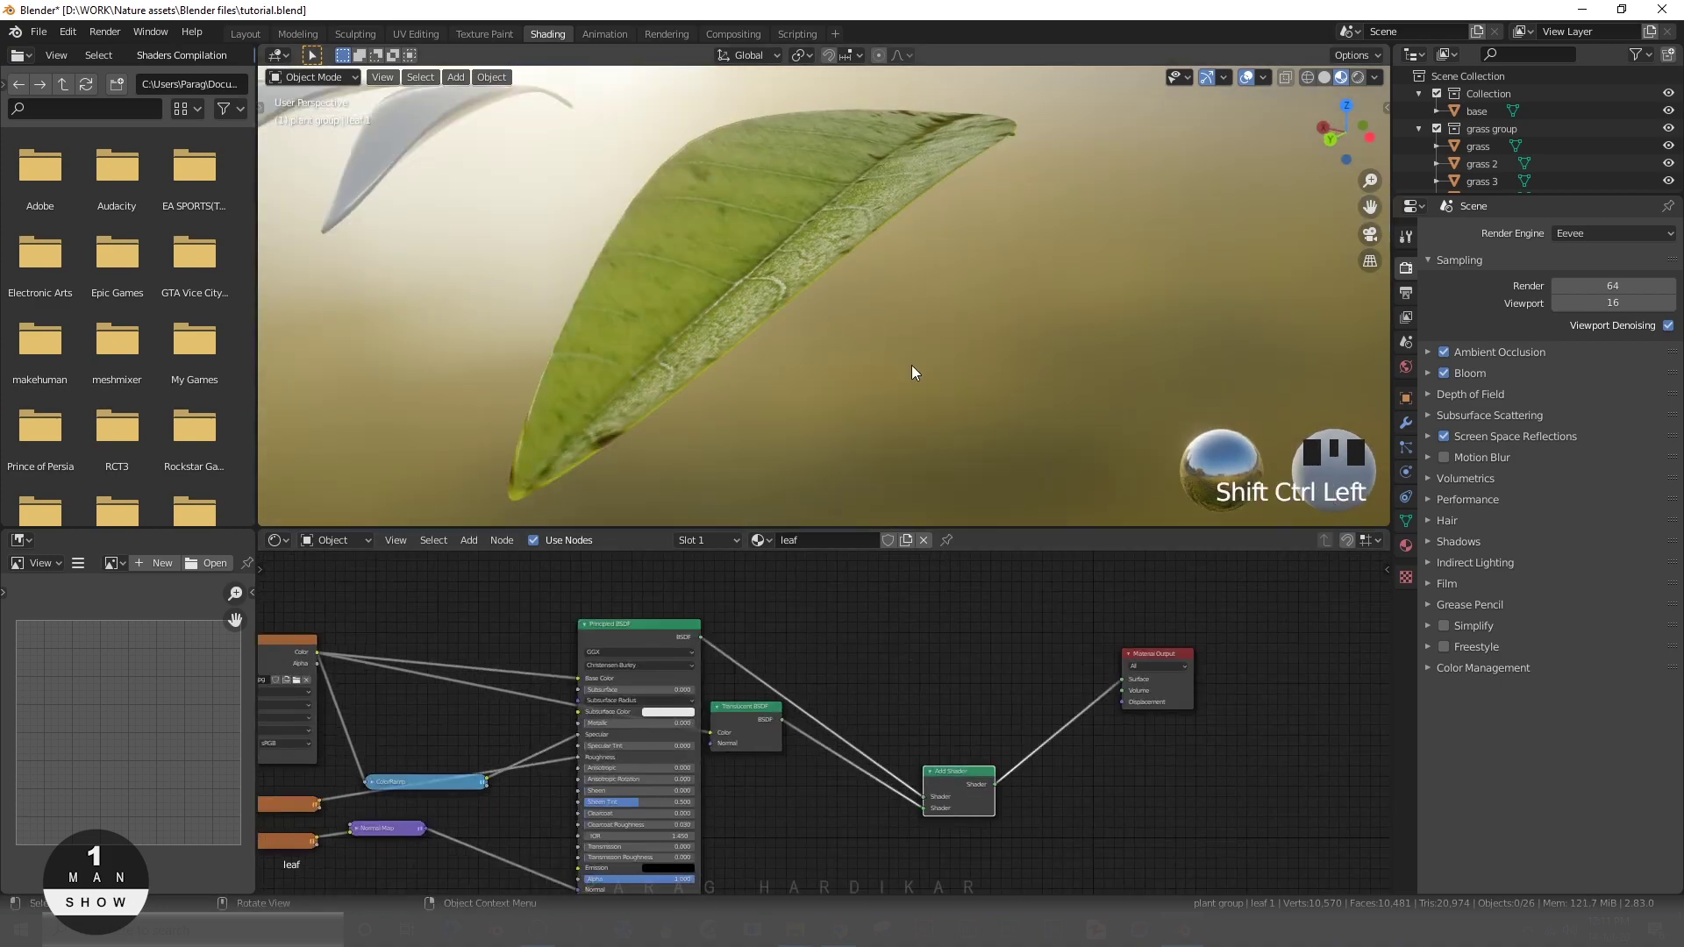
- Compare the leaf shaded by the Principled BSDF alone with the Add Shader result, leaving the Add Shader connected to the output
scroll(912, 365, "down", 5)
scroll(869, 333, "up", 4)
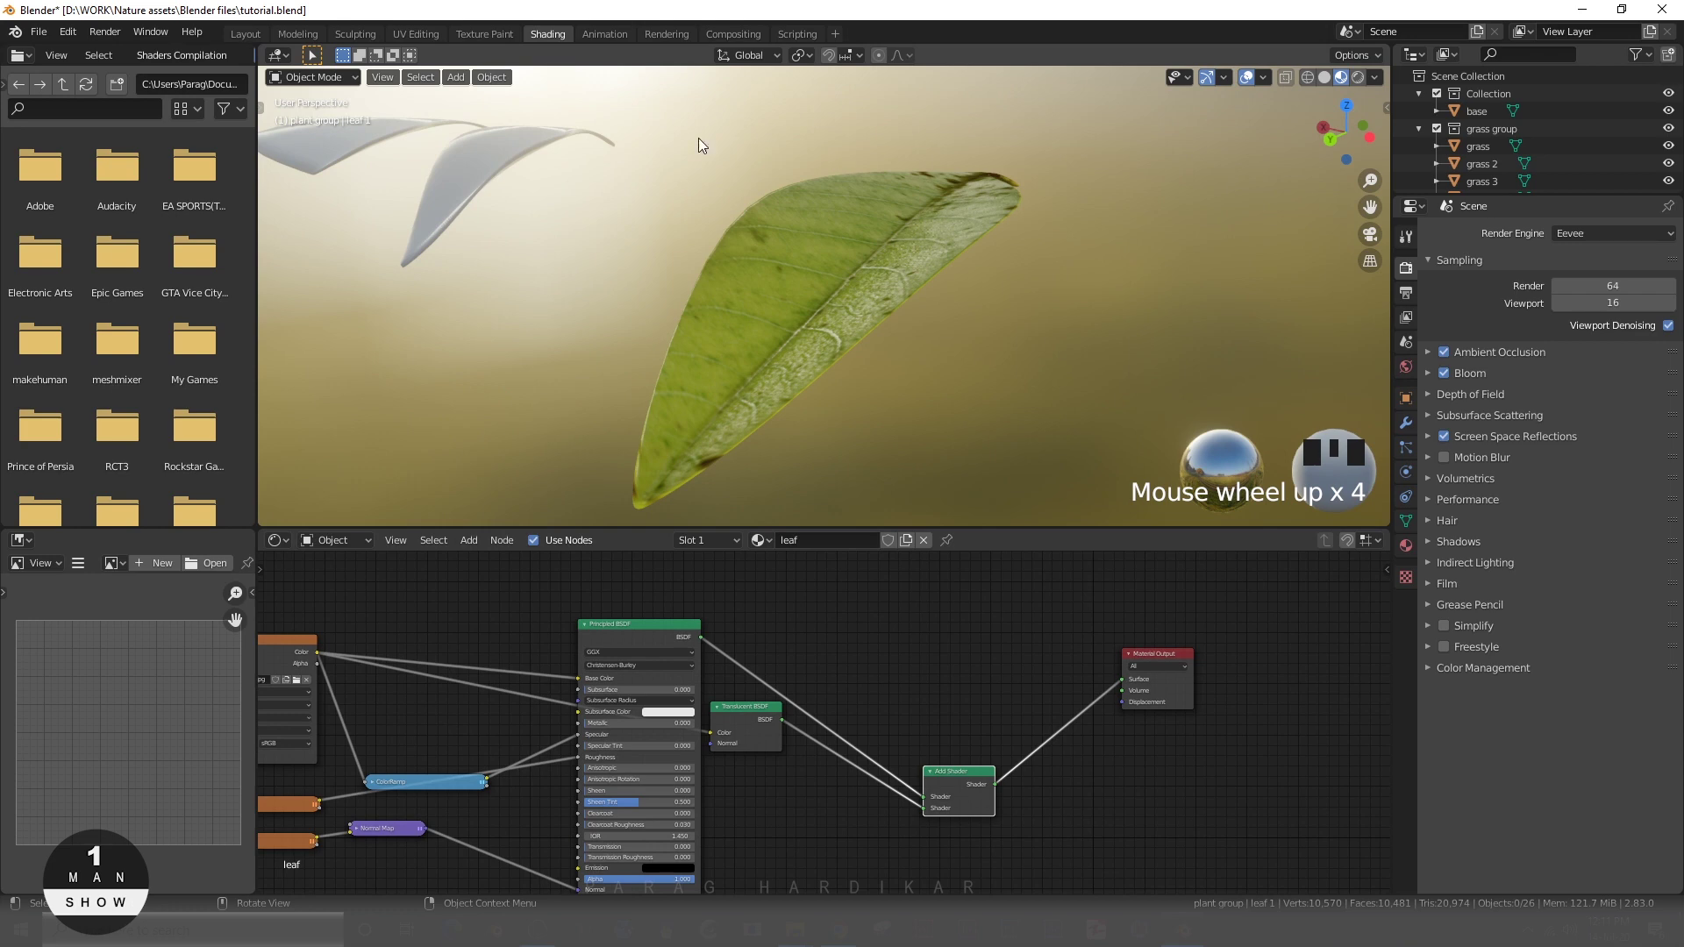
scroll(829, 710, "up", 1)
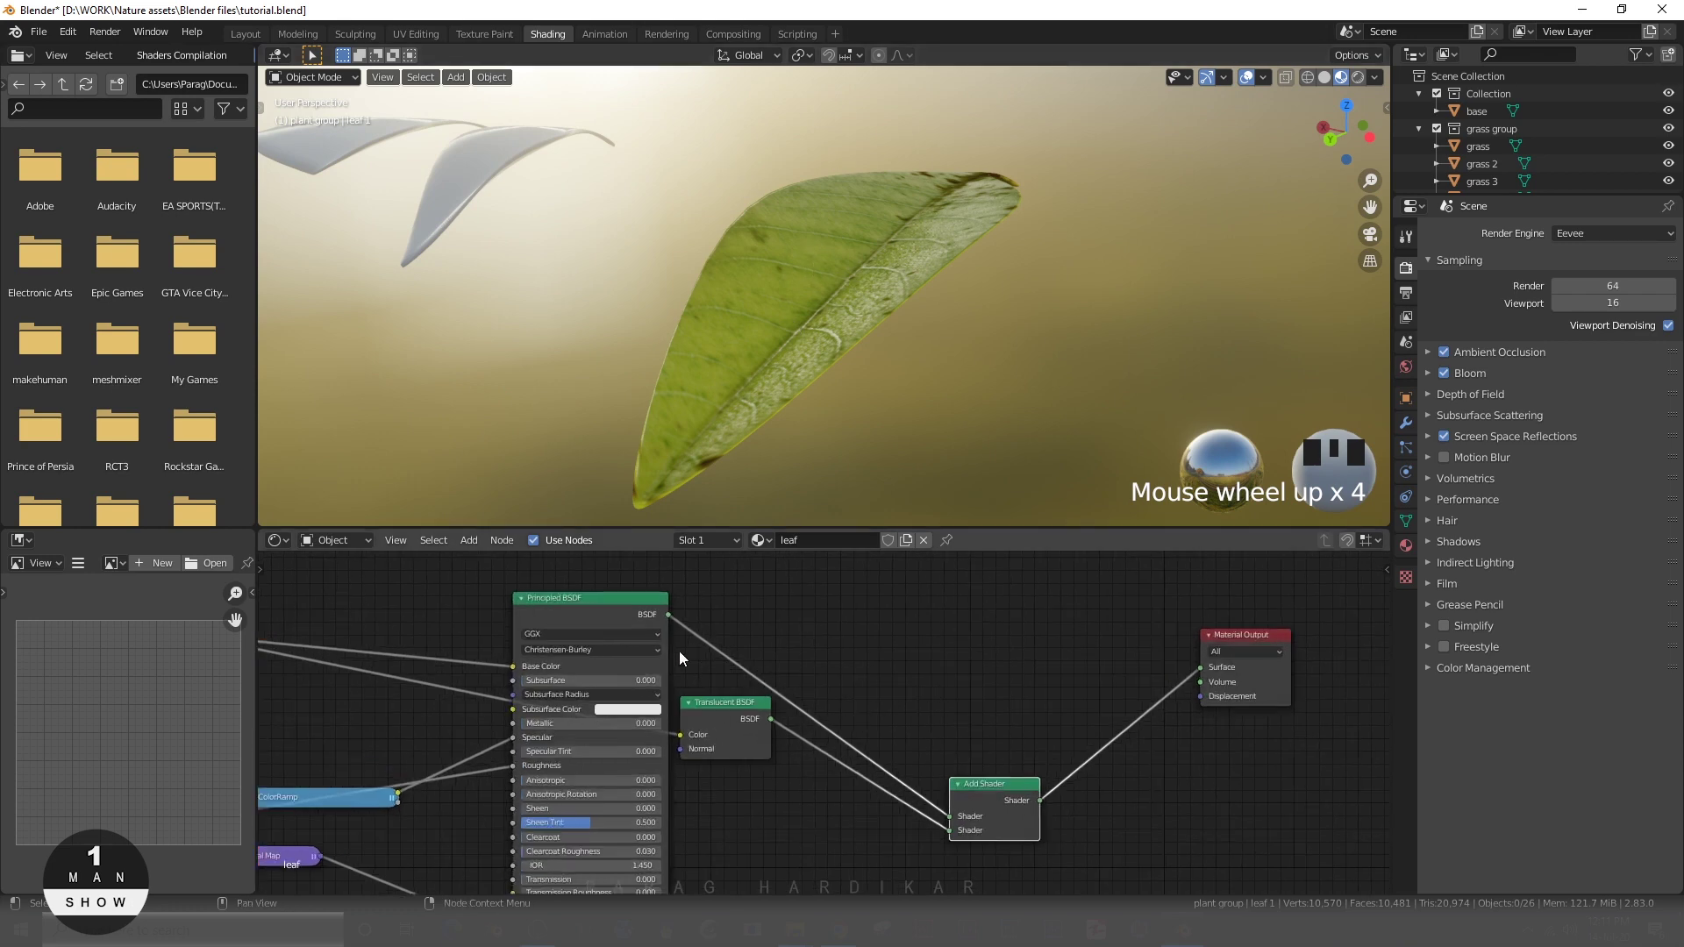
left_click(592, 613, "ctrl+shift")
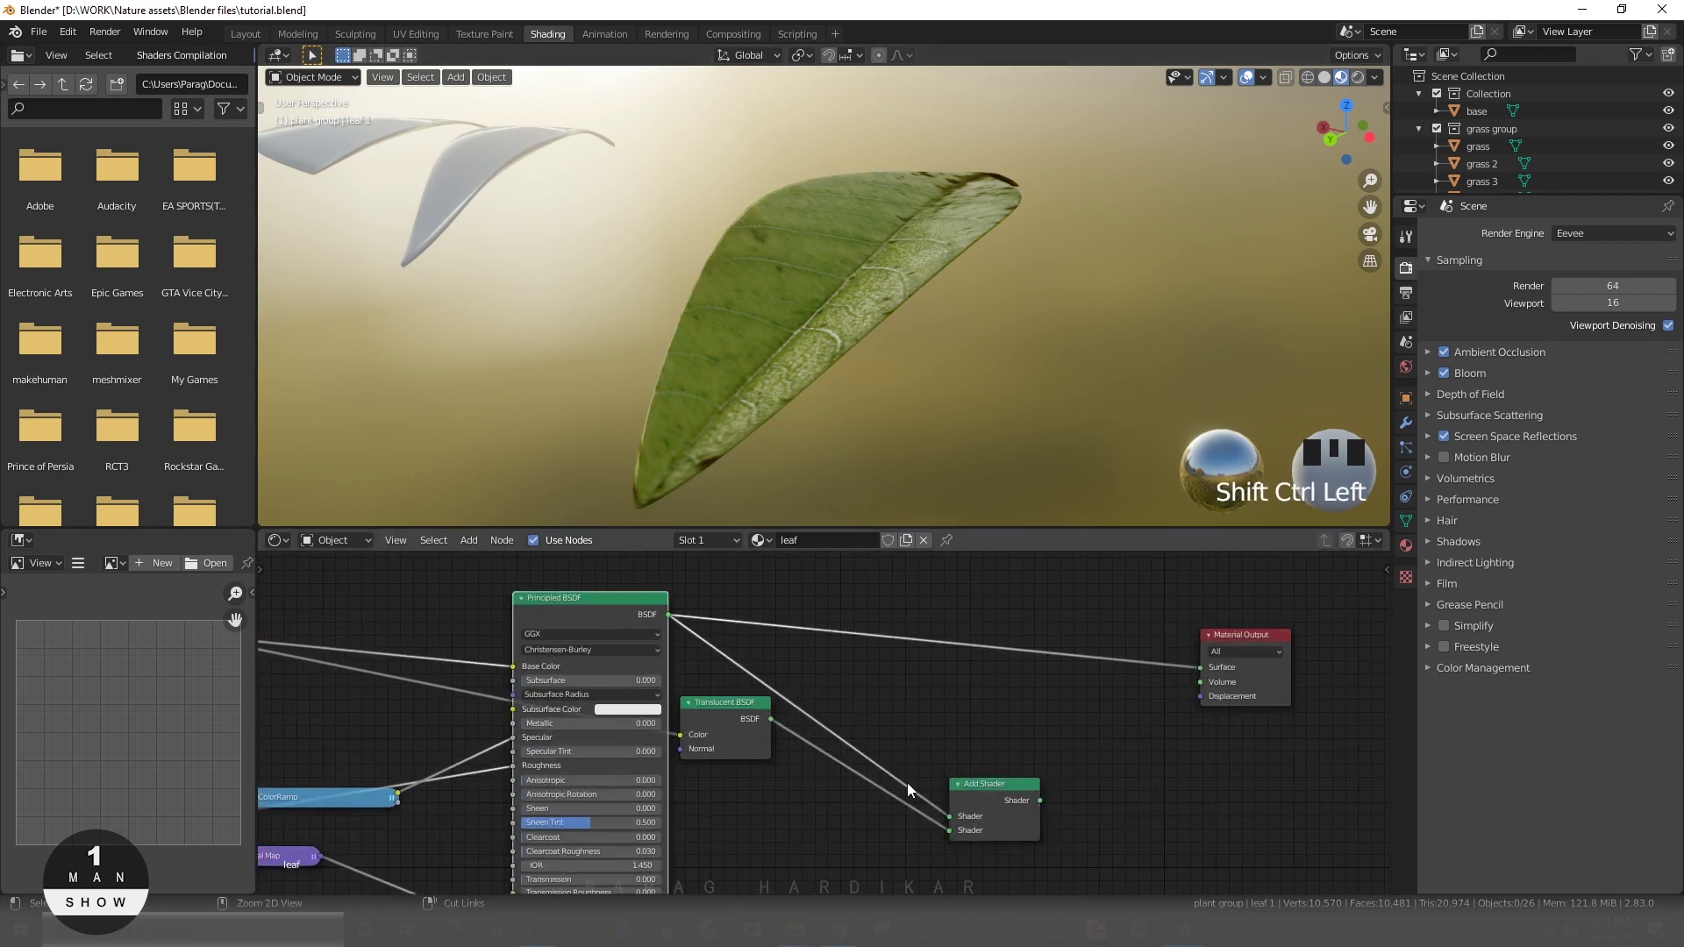
left_click(994, 789, "ctrl+shift")
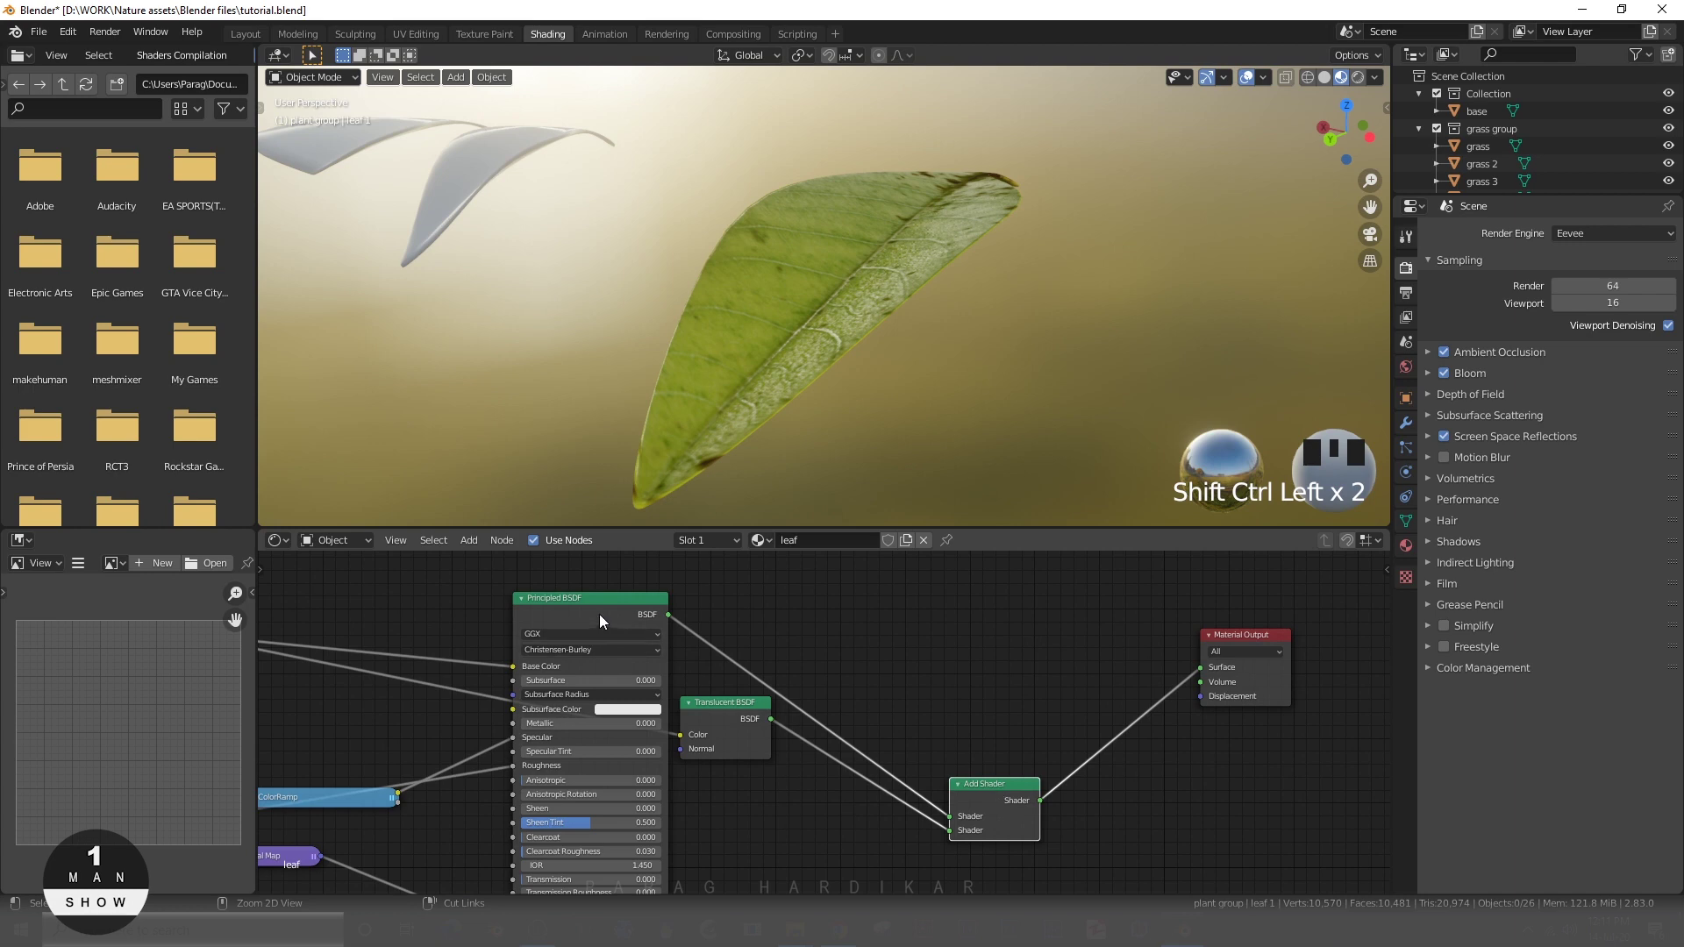
left_click(598, 613, "ctrl+shift")
left_click(996, 808, "ctrl+shift")
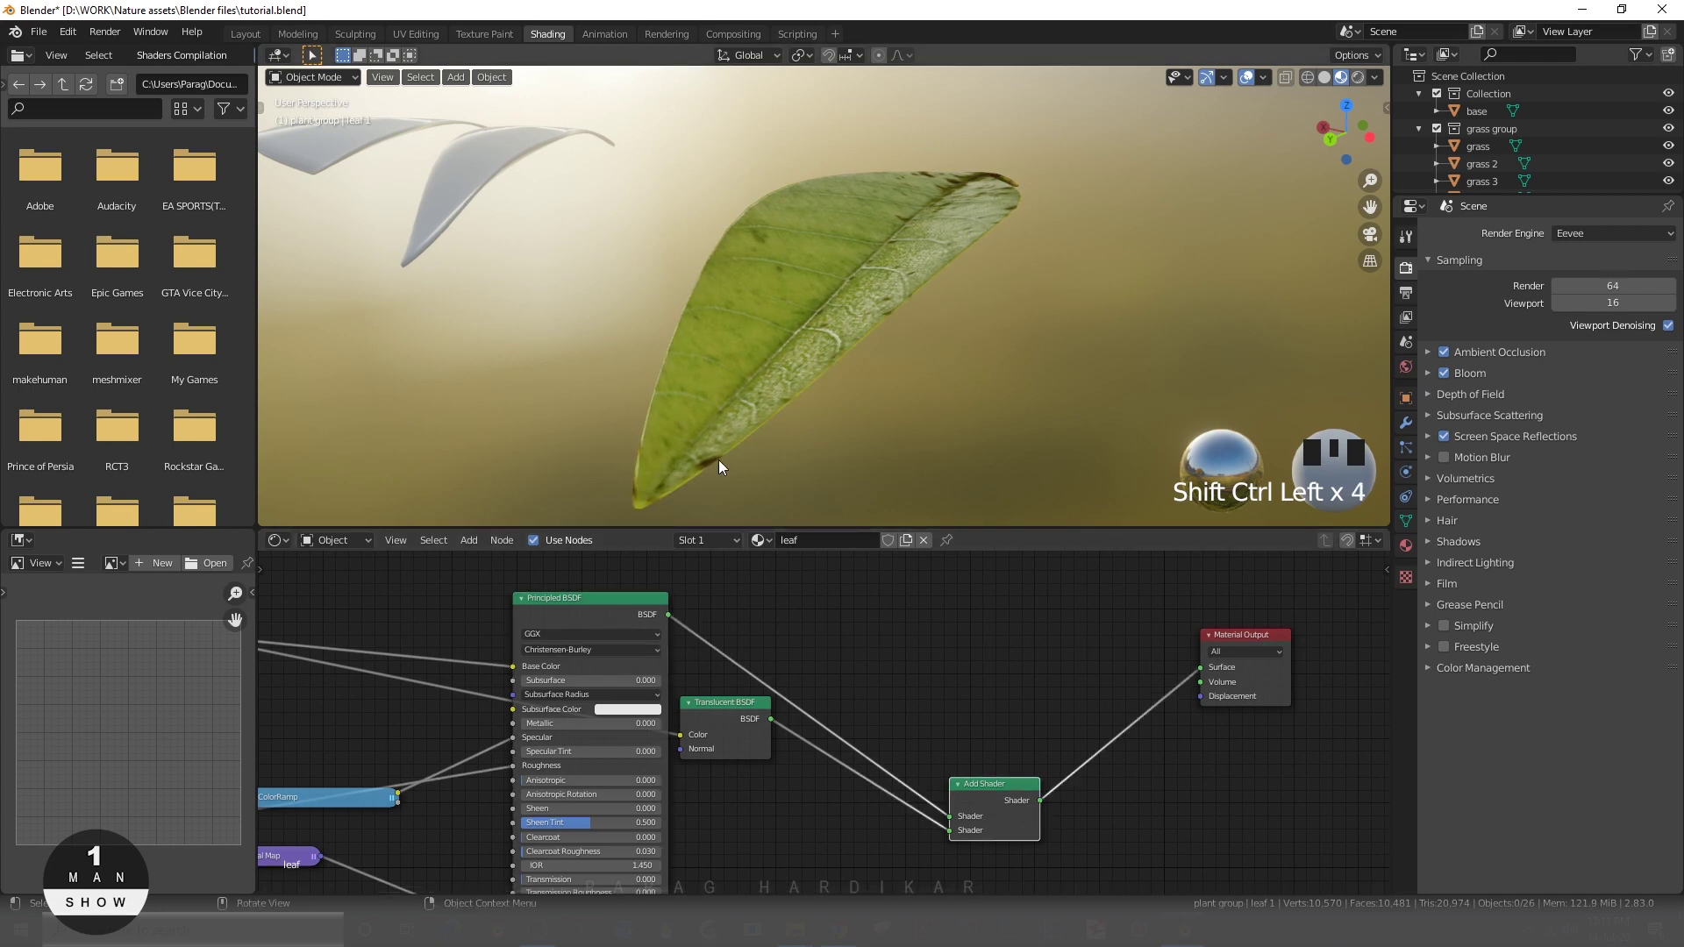
- Examine the leaf's translucency in the maximized 3D viewport from low angles and from the opposite side
mouse_move(961, 390)
middle_mouse_down()
mouse_move(797, 314)
mouse_move(884, 296)
mouse_move(935, 319)
mouse_move(939, 372)
mouse_move(977, 402)
mouse_move(936, 374)
middle_mouse_up()
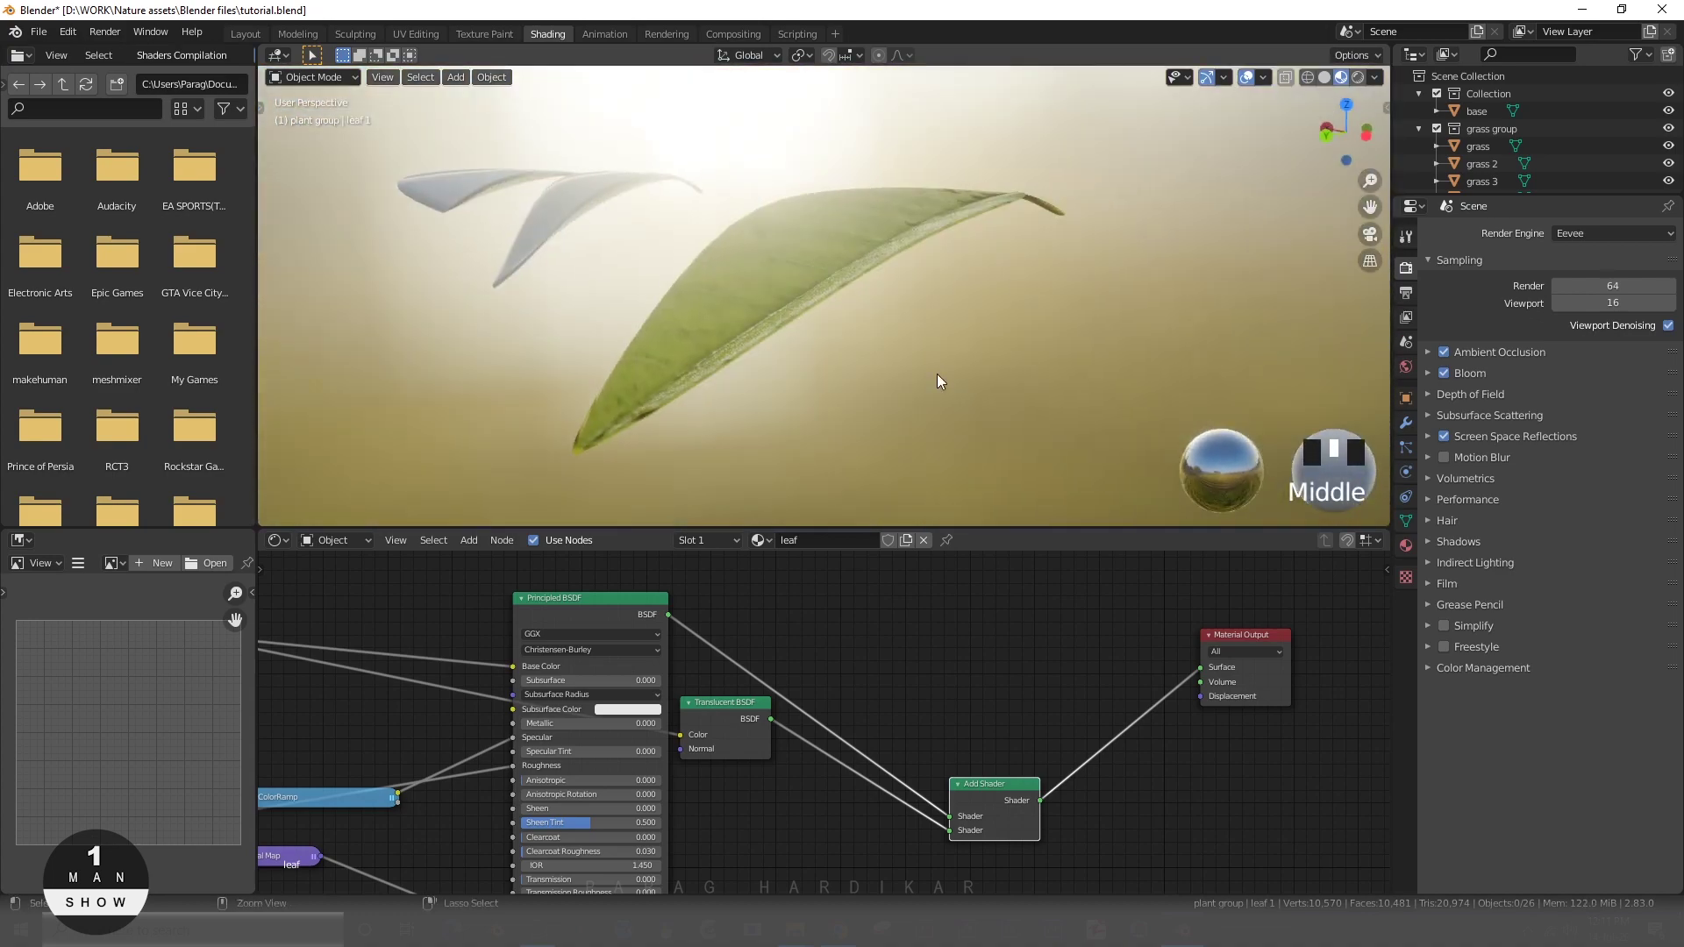
key("ctrl+space")
scroll(905, 472, "down", 4)
mouse_move(905, 472)
middle_mouse_down()
mouse_move(906, 656)
mouse_move(1108, 641)
mouse_move(950, 585)
mouse_move(873, 581)
mouse_move(871, 612)
mouse_move(765, 530)
mouse_move(775, 538)
mouse_move(607, 504)
mouse_move(538, 530)
mouse_move(586, 549)
middle_mouse_up()
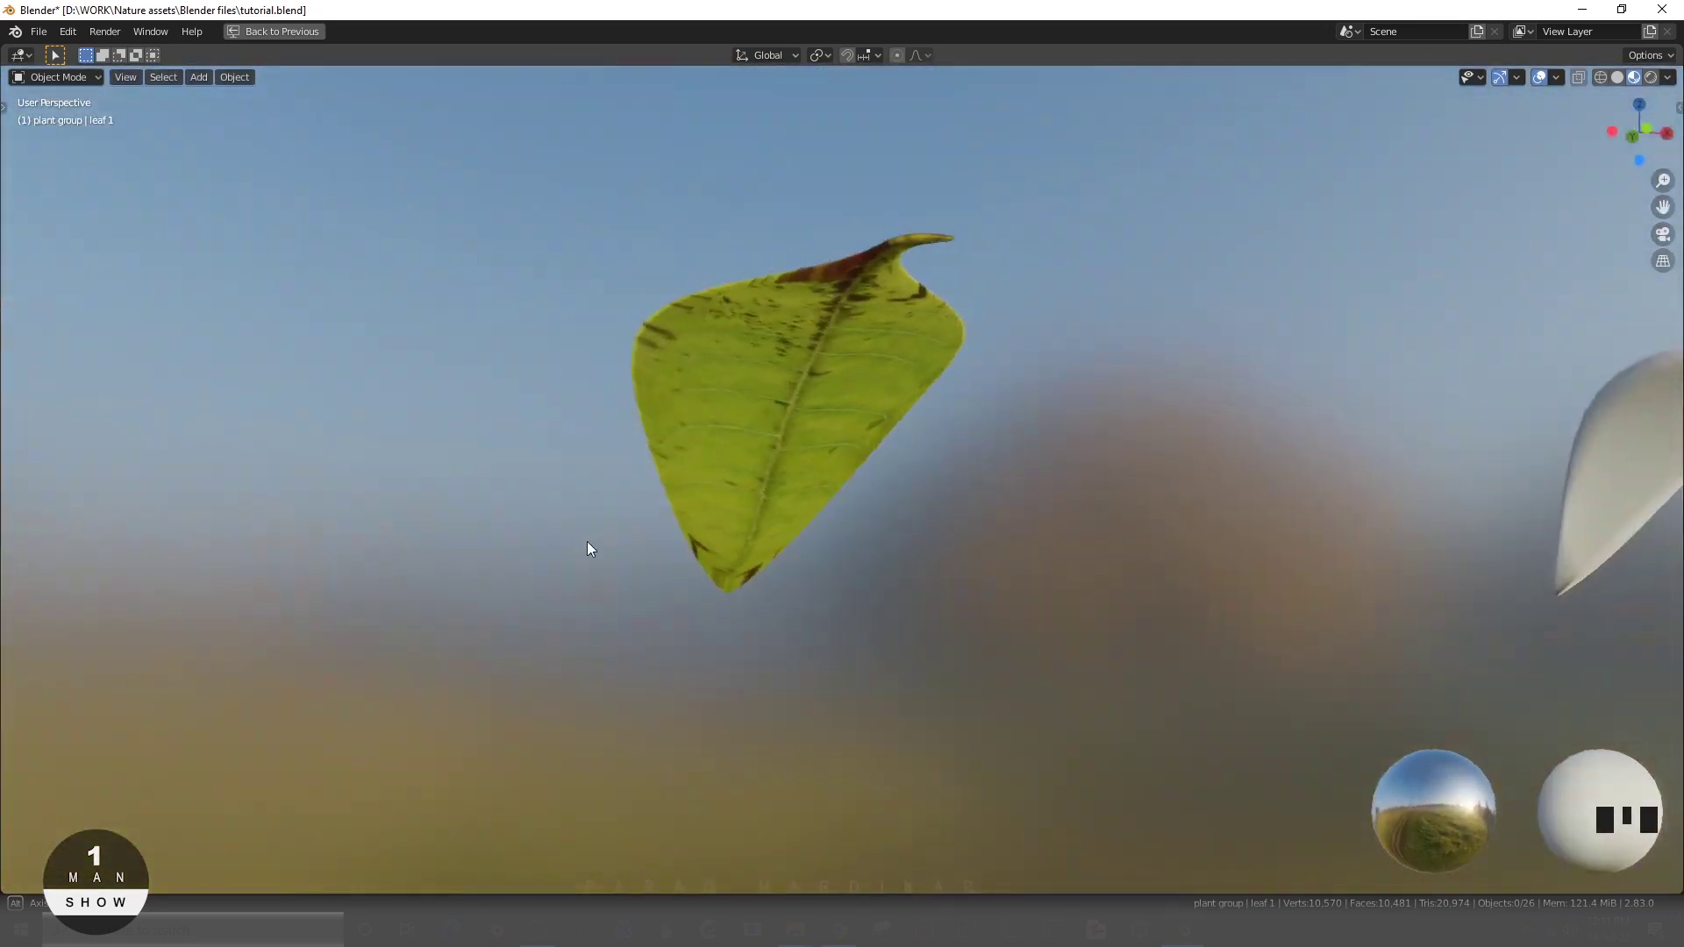
- Restore the layout and compare the Principled BSDF alone with the Add Shader on the leaf's opposite side, leaving the Add Shader connected
key("ctrl+space")
left_click(590, 622, "ctrl+shift")
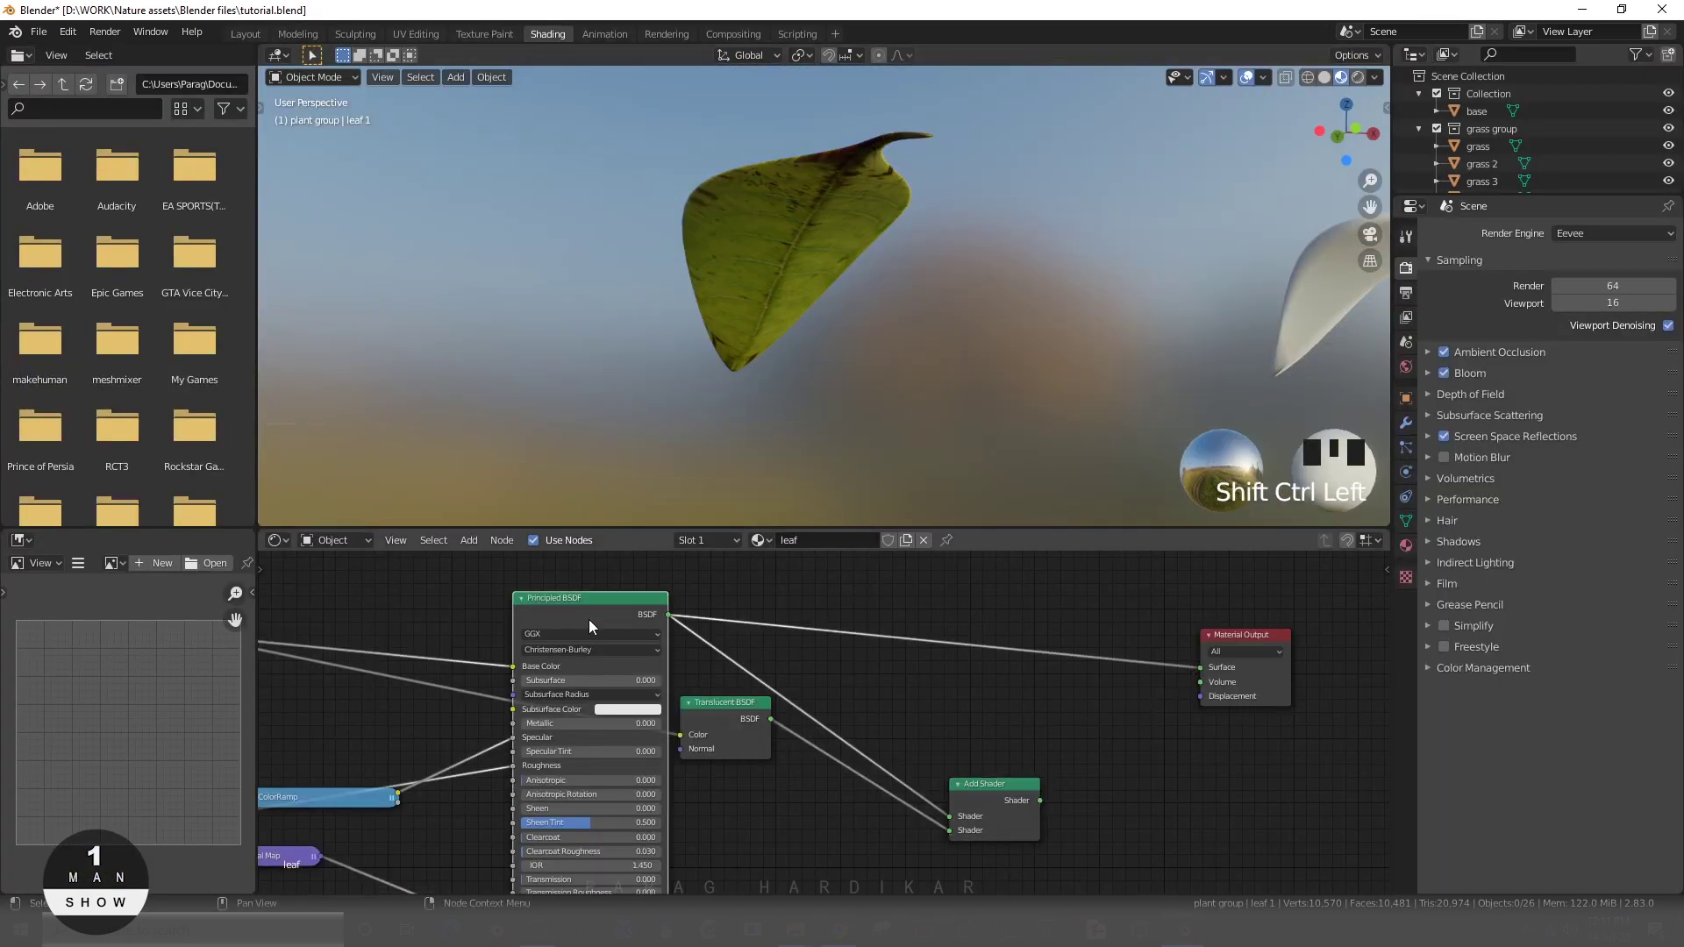
left_click(992, 798, "ctrl+shift")
middle_click_drag(903, 346, 726, 449)
scroll(835, 403, "up", 2)
scroll(726, 449, "up", 2)
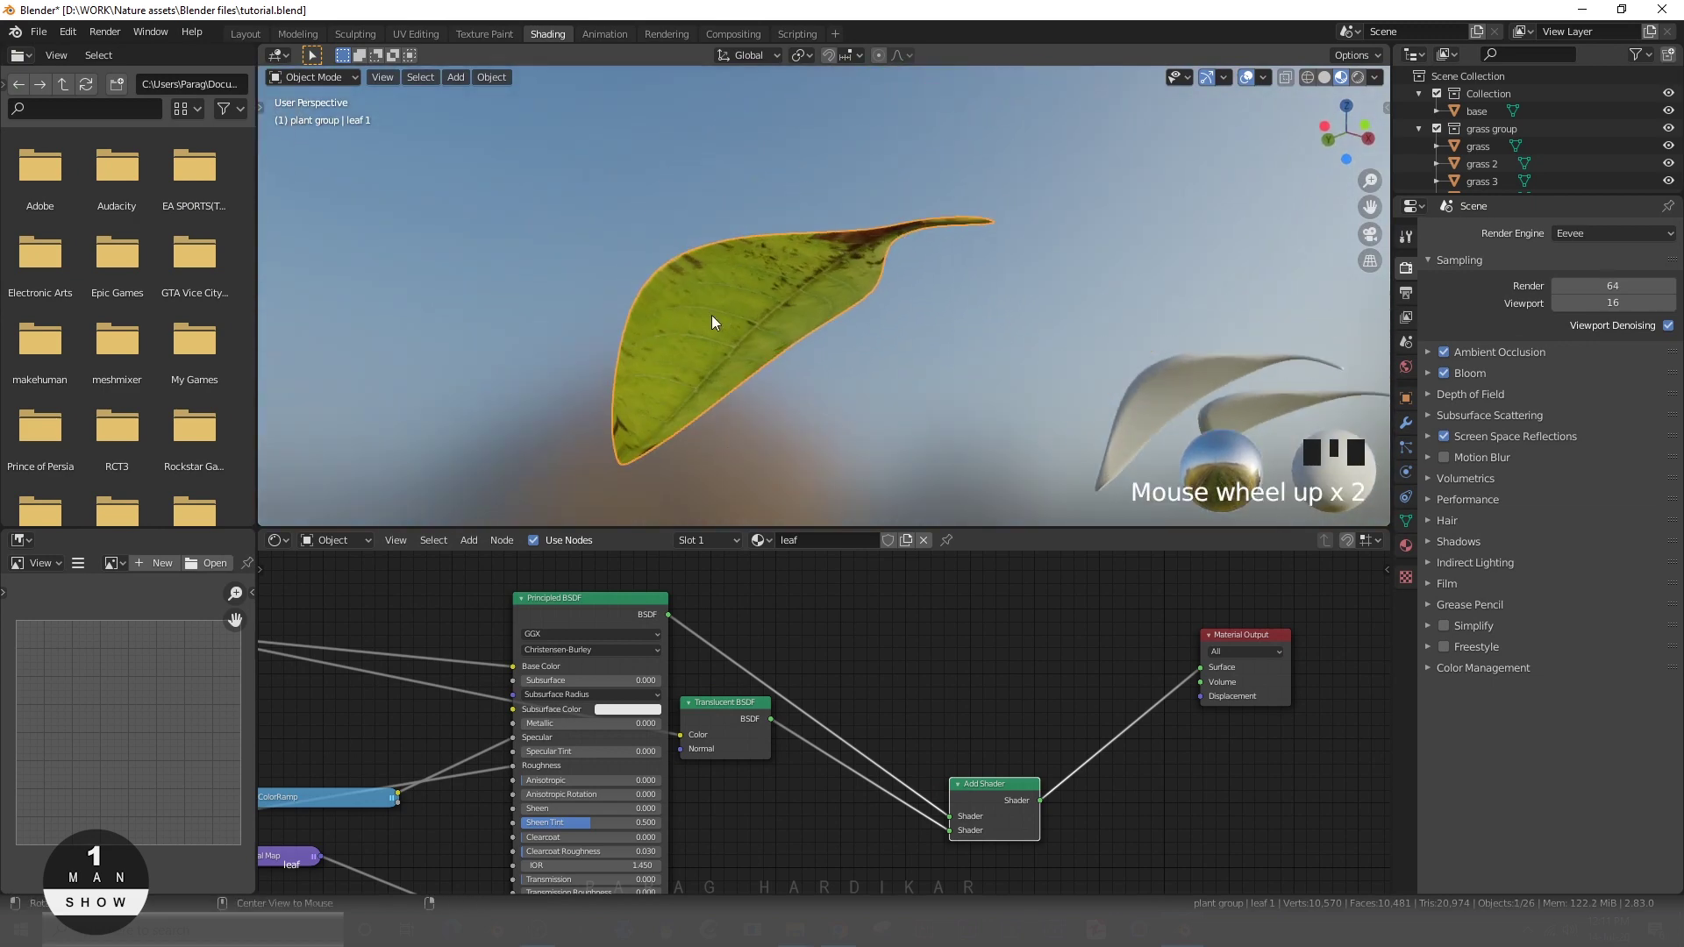
- Move the Material Output node farther from the Add Shader to make room for another node
left_click(712, 314)
middle_click_drag(712, 314, 723, 376)
scroll(723, 375, "up", 1)
middle_click_drag(1144, 742, 899, 717)
left_click_drag(929, 609, 1219, 605)
scroll(972, 792, "down", 1)
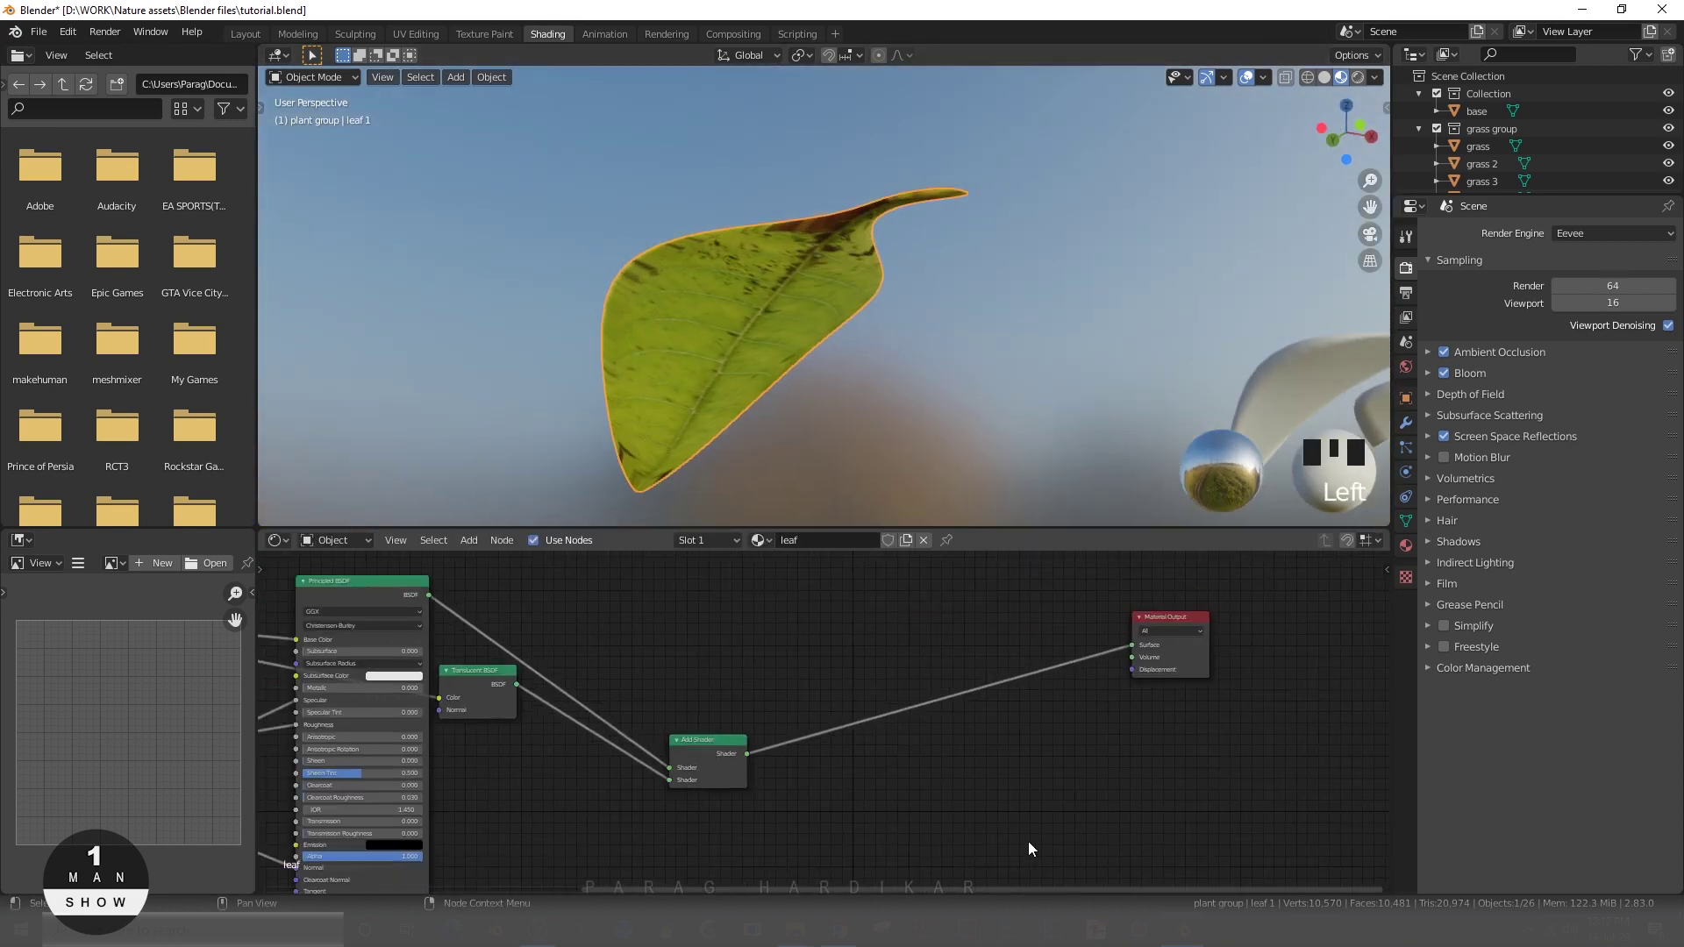
- Maximize the node editor and rearrange the nodes, moving the Translucent BSDF lower and the Add Shader up nearly level with the Material Output
middle_click_drag(1029, 840, 848, 791)
key("ctrl+space")
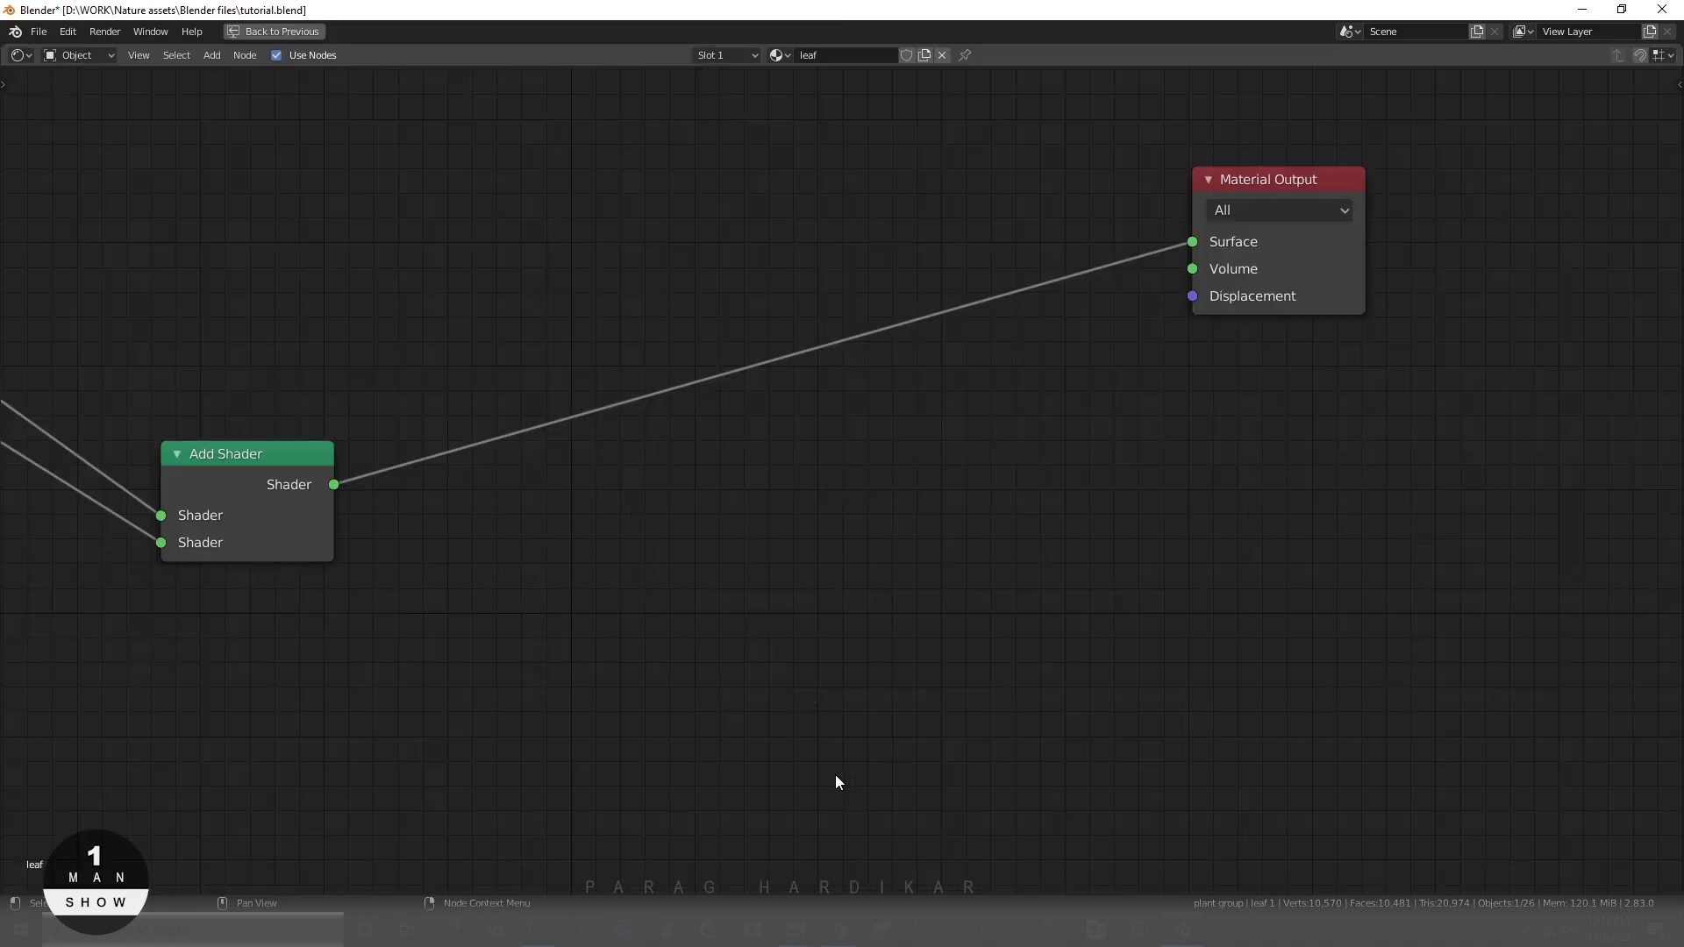
scroll(789, 728, "down", 1)
middle_click_drag(759, 676, 883, 662)
scroll(1000, 789, "down", 2)
scroll(963, 665, "down", 1)
scroll(1034, 650, "up", 2)
scroll(868, 484, "up", 1)
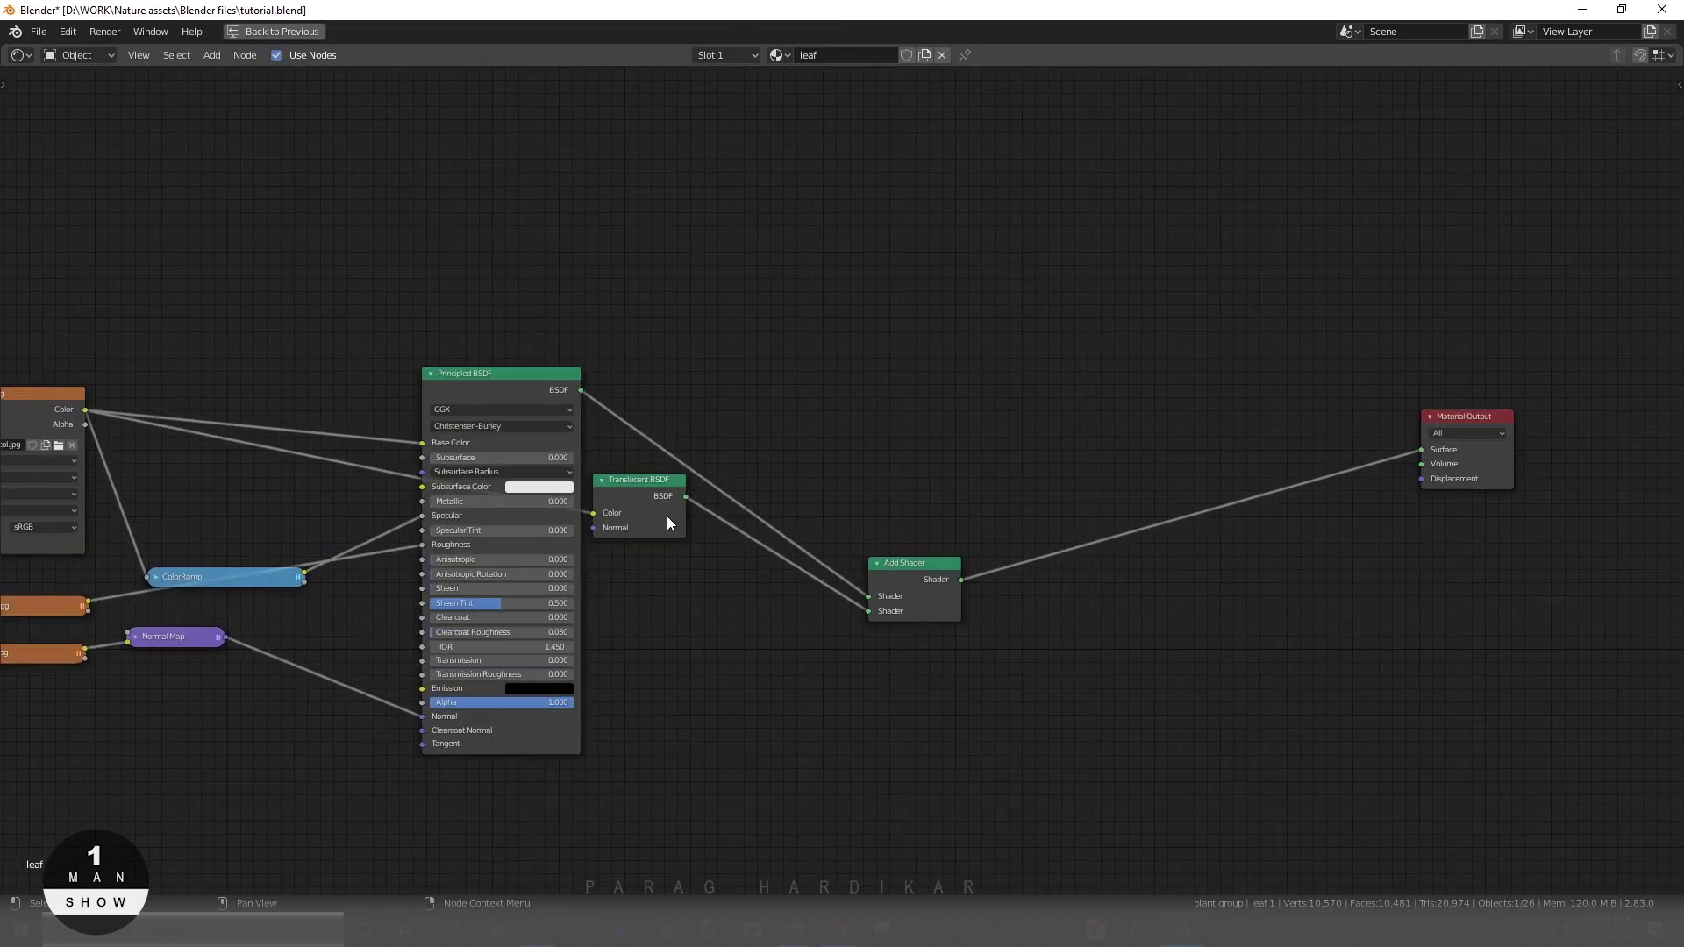
left_click_drag(647, 507, 690, 550)
left_click_drag(920, 565, 871, 435)
middle_click_drag(1122, 632, 801, 728)
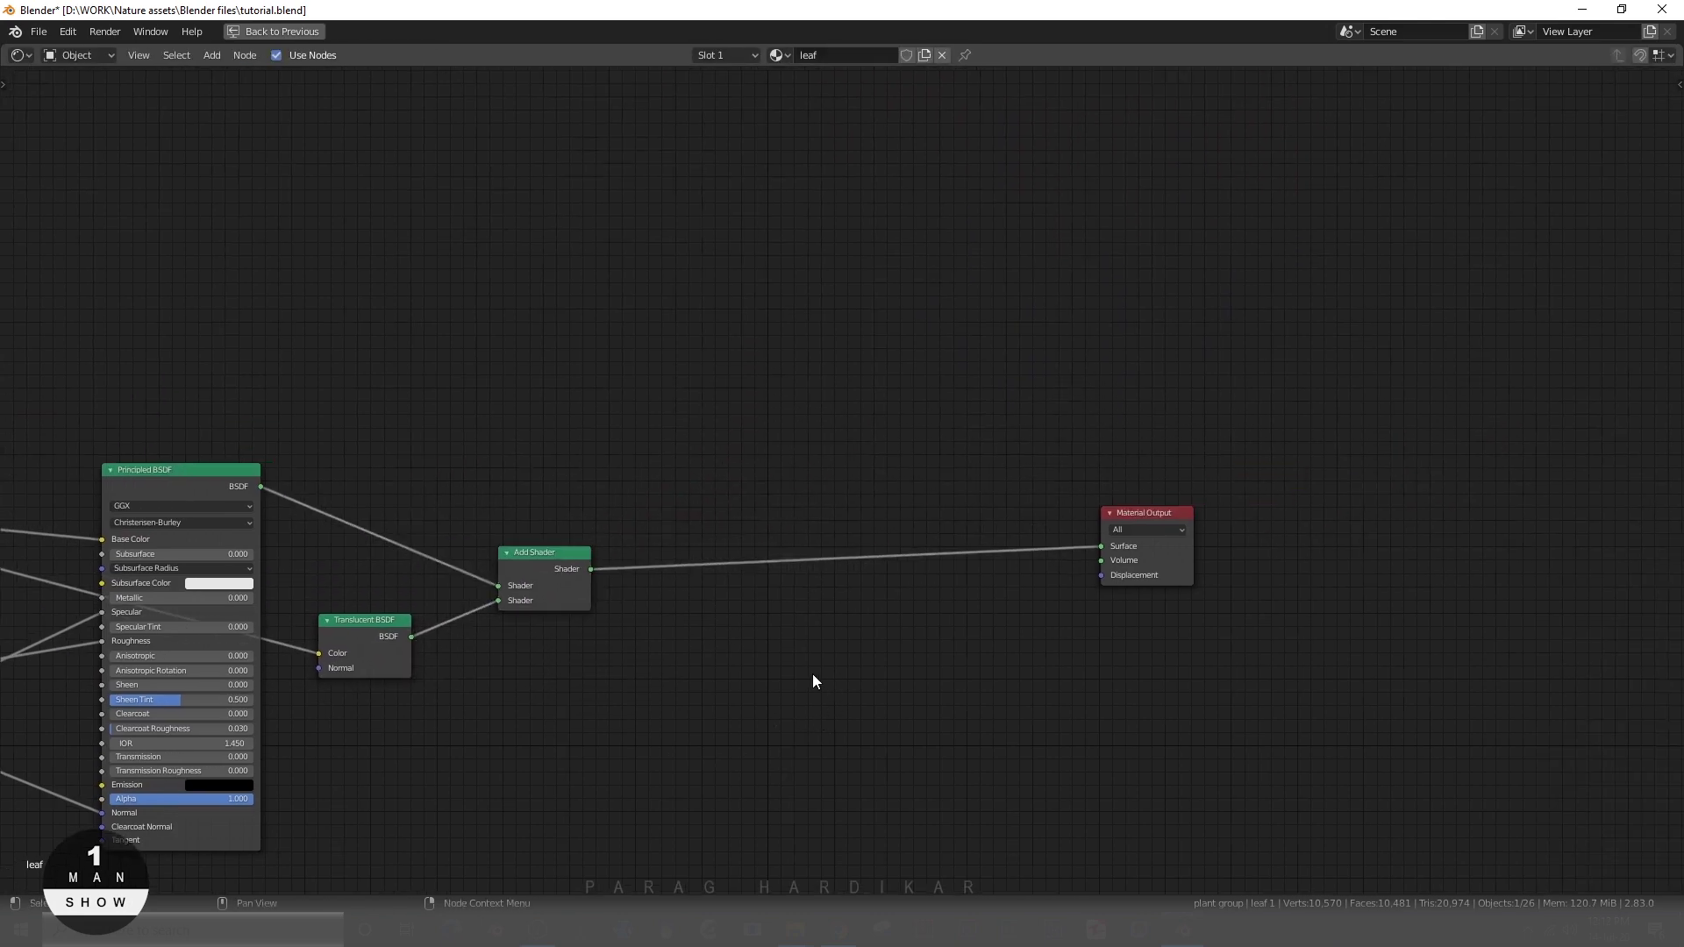
- Add a Mix Shader node and place it above the link between the Add Shader and the Material Output
key("shift+a")
left_click(765, 701)
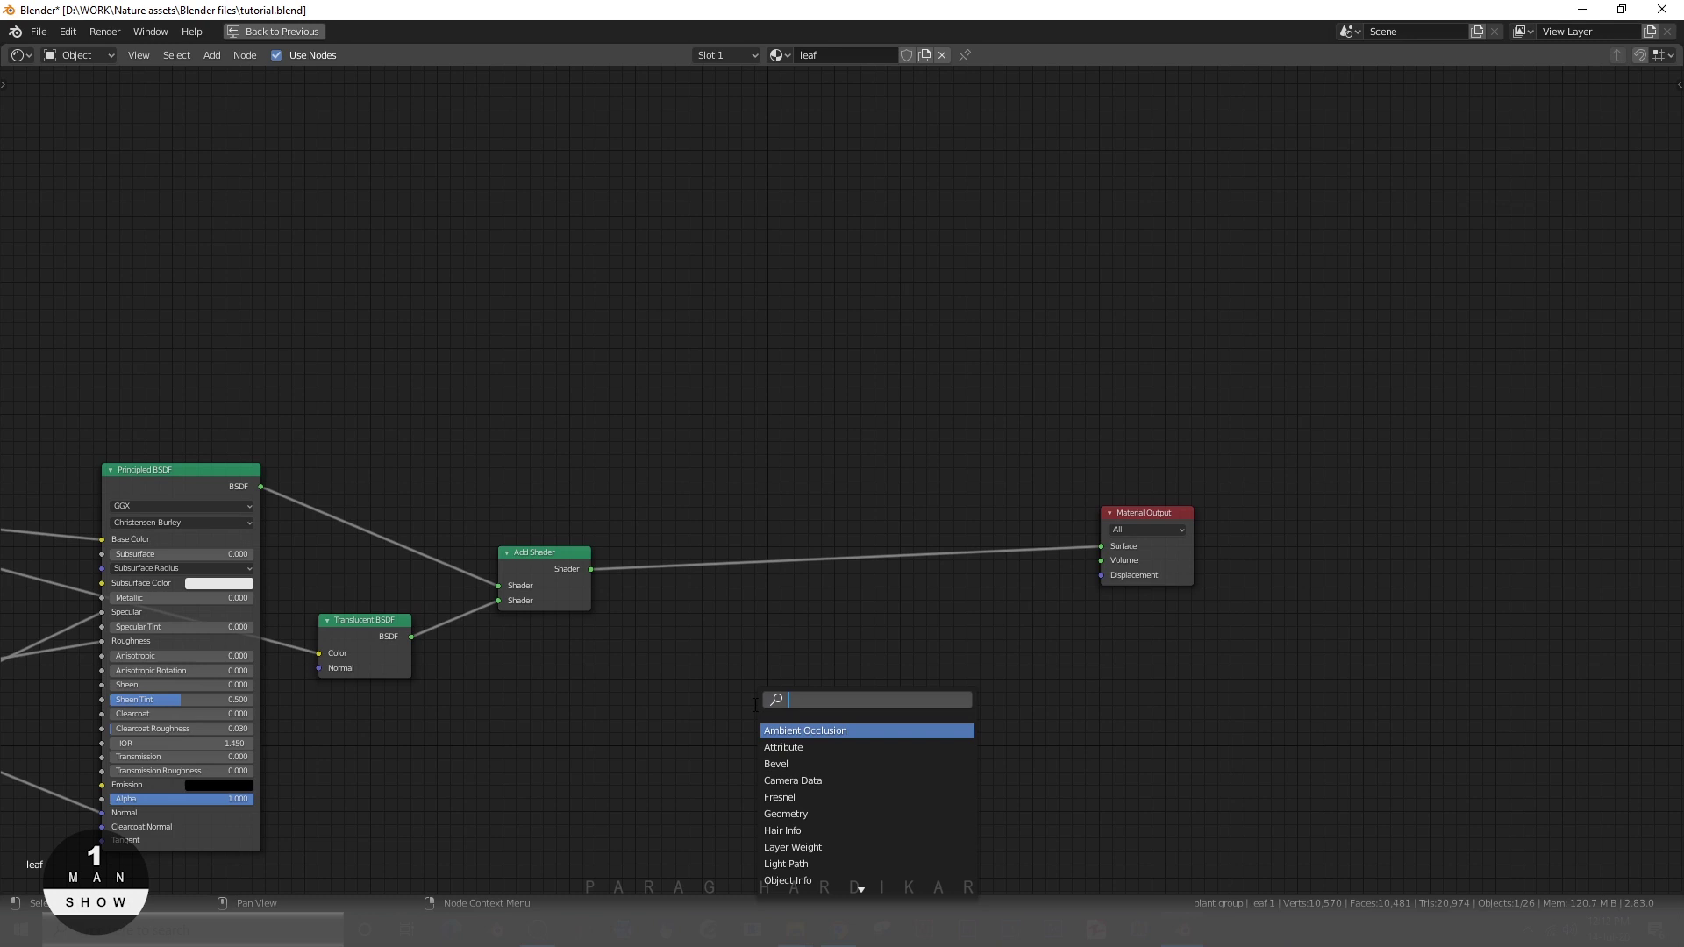
type("mix")
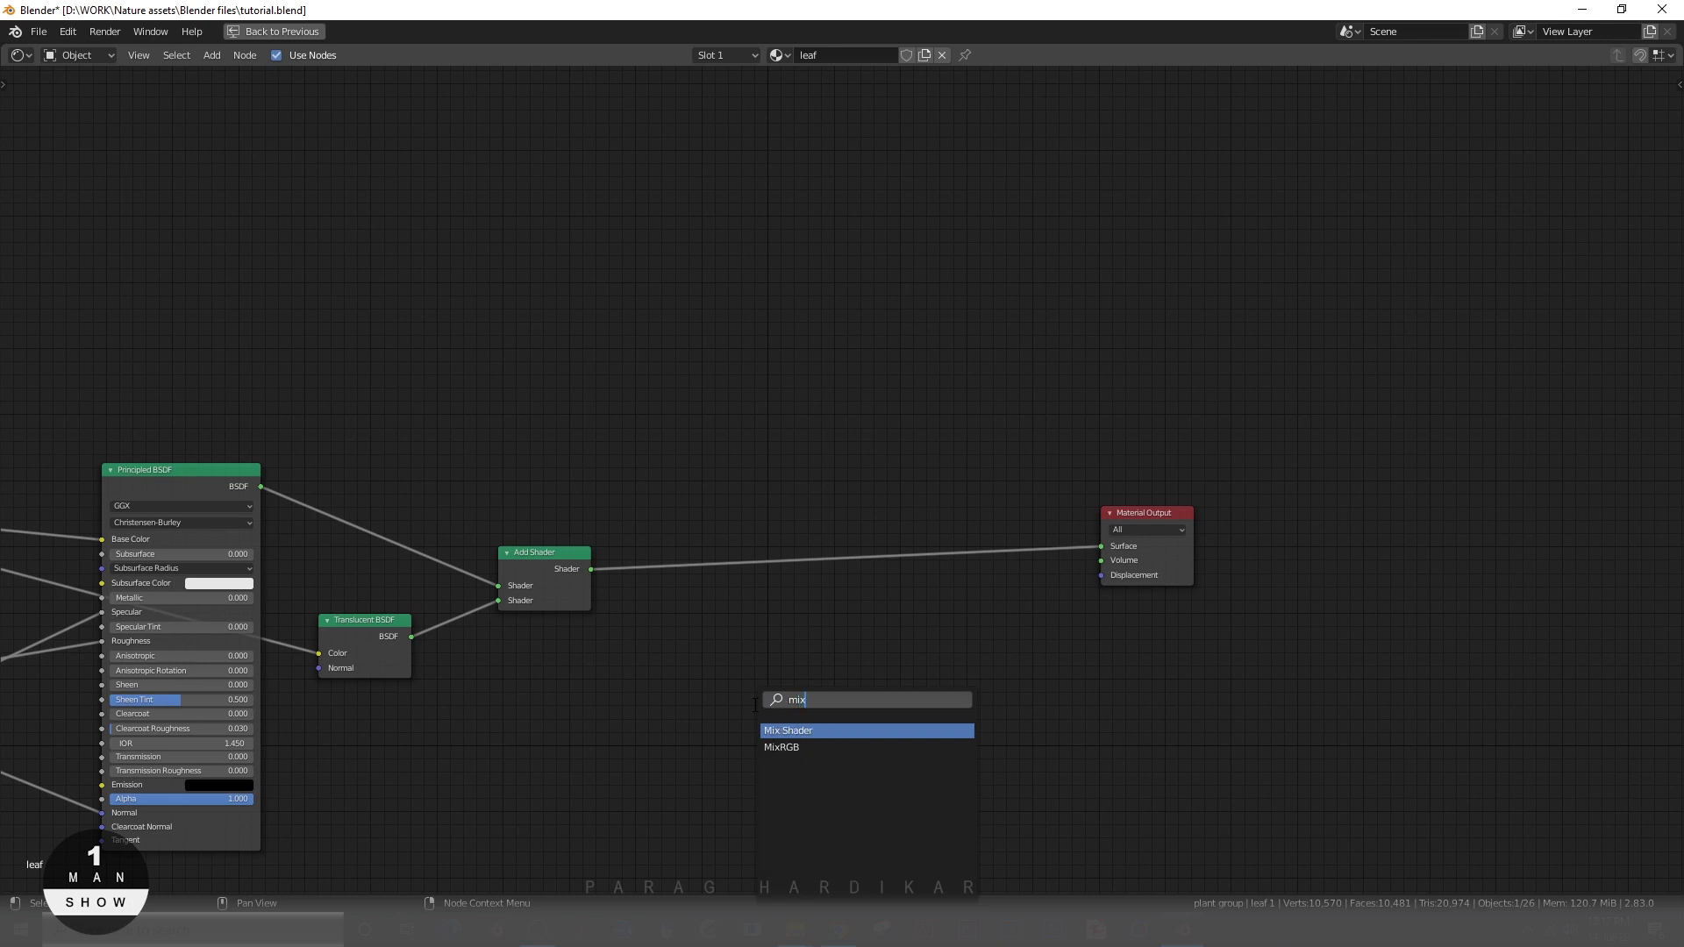
left_click(789, 730)
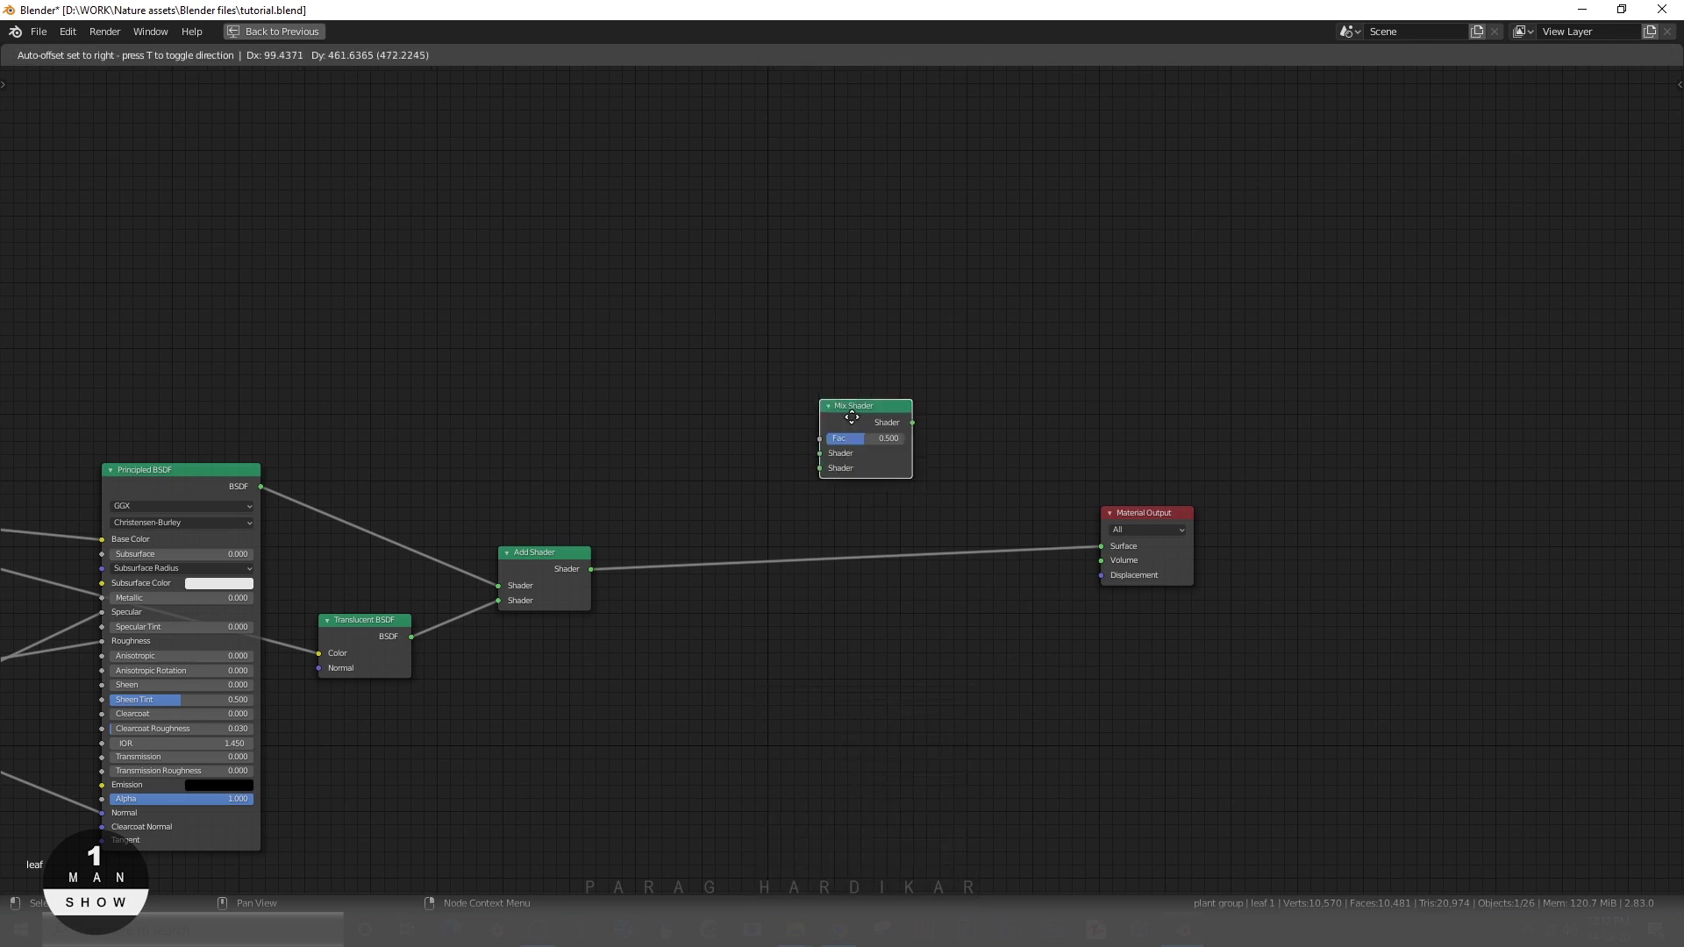
left_click(884, 447)
- Shift the Add Shader and Translucent BSDF nodes, then link Principled BSDF to the Mix Shader's first Shader input and Add Shader to its second
scroll(670, 576, "up", 2)
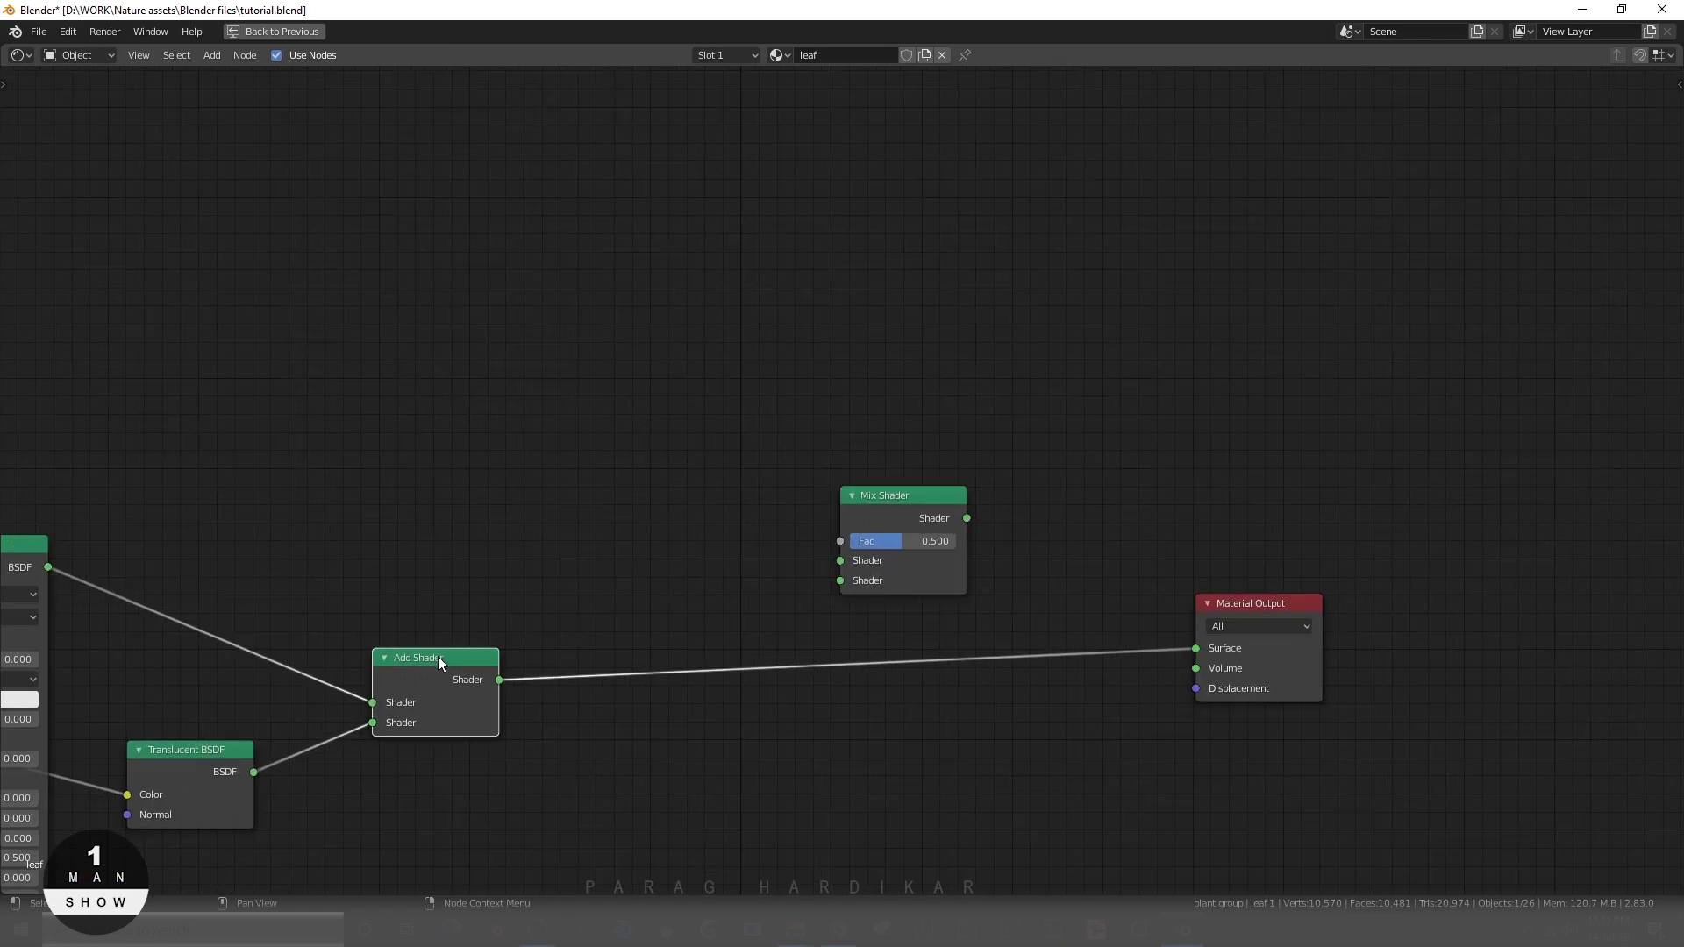
left_click_drag(444, 661, 631, 658)
left_click_drag(222, 750, 288, 789)
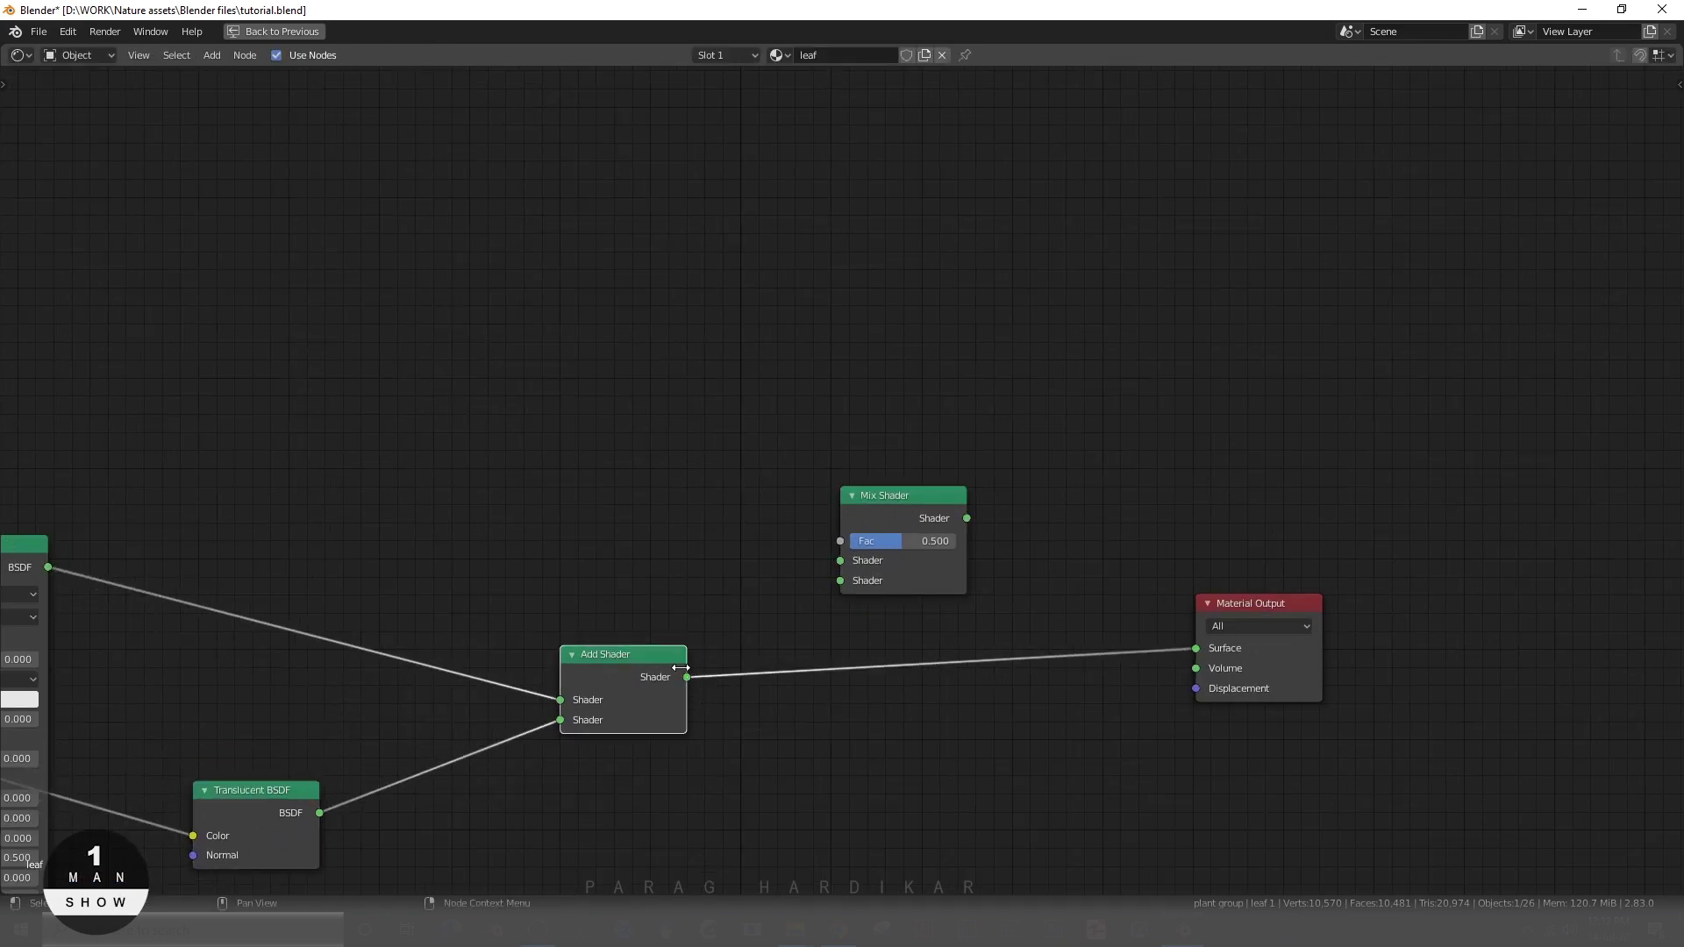
scroll(696, 666, "down", 1)
left_click_drag(698, 661, 840, 577)
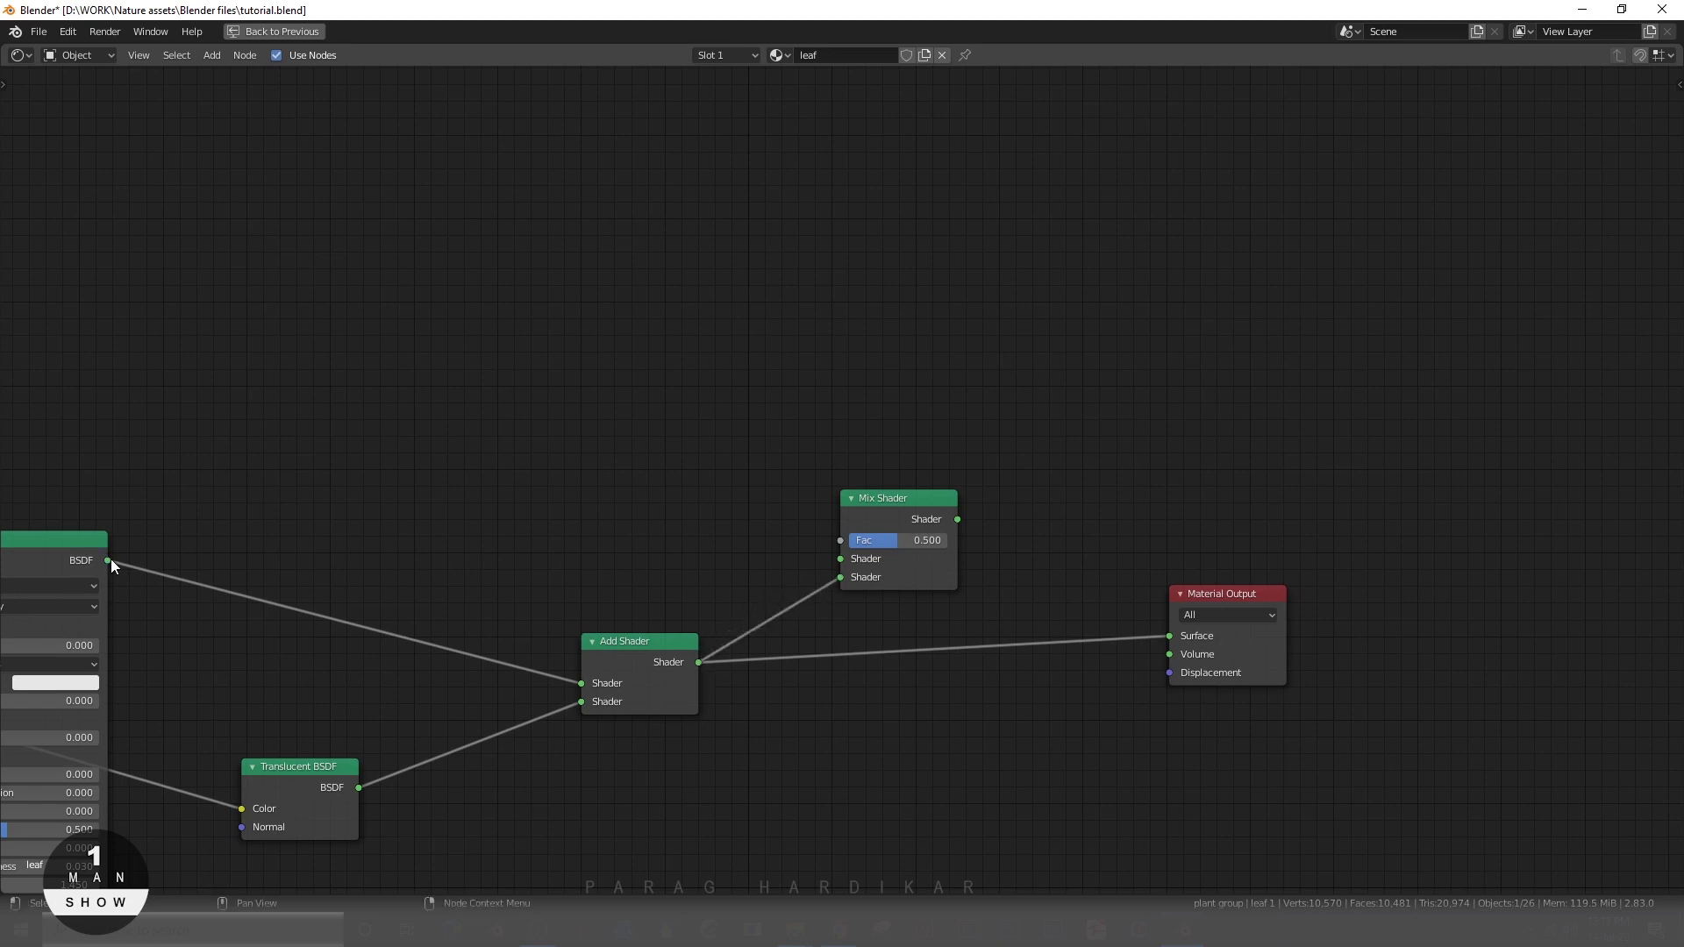
left_click_drag(108, 560, 840, 560)
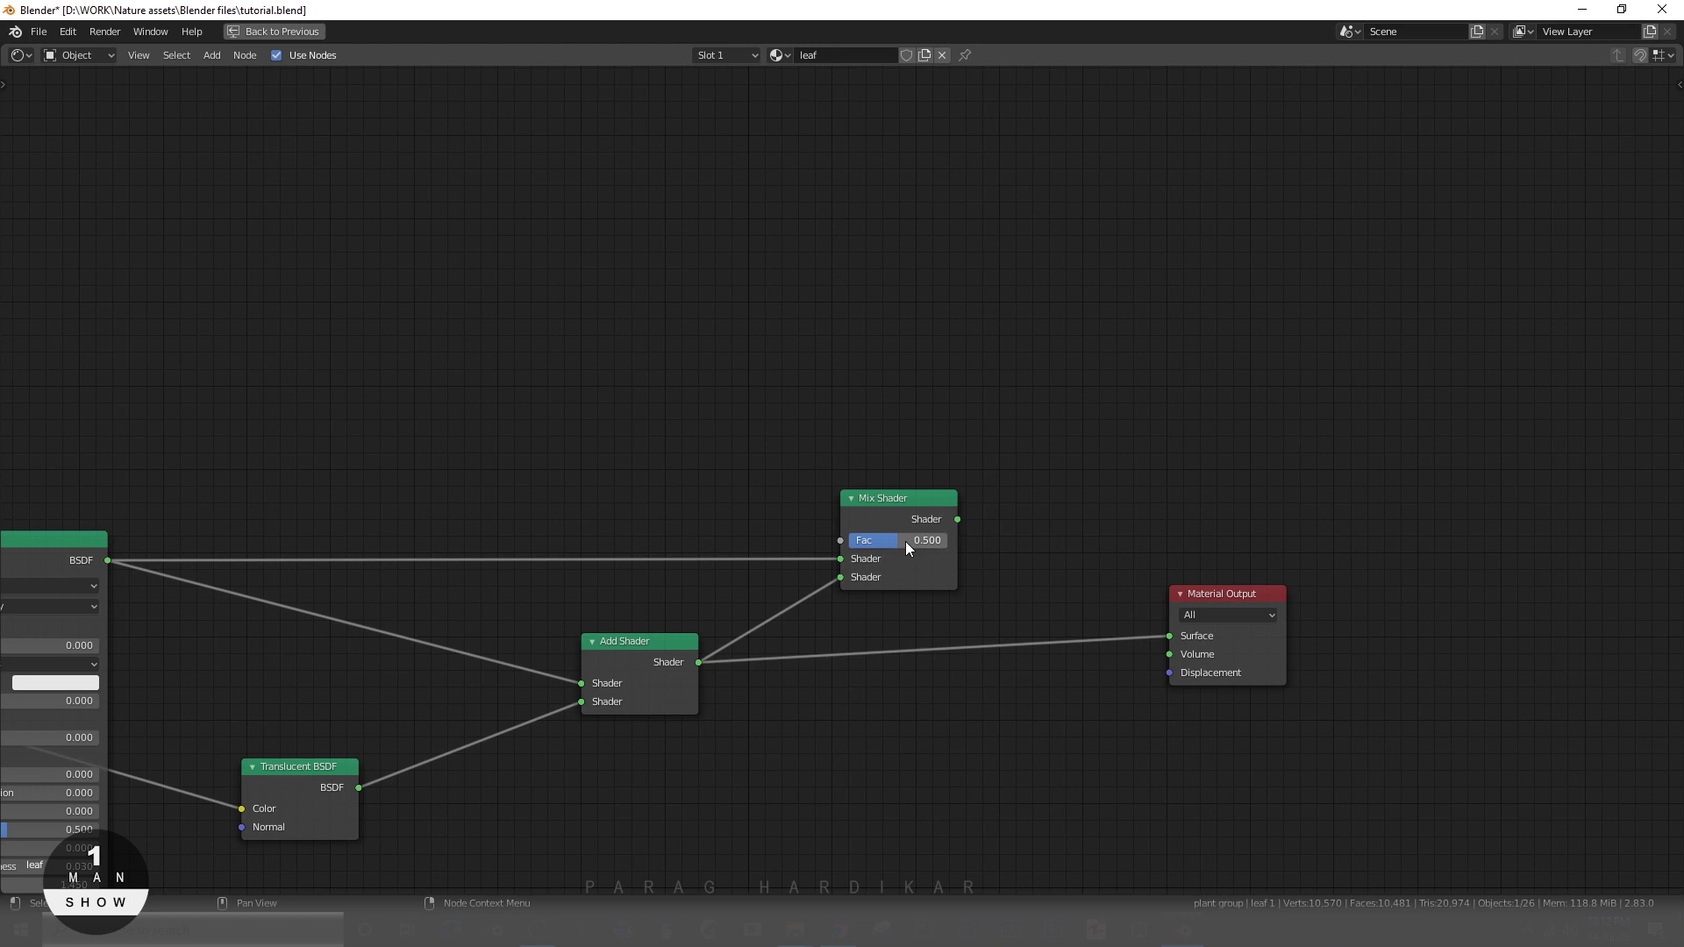
- Set the Mix Shader's Fac to 1.000, connect it to the Material Output's Surface and restore the full workspace layout
left_click(861, 559)
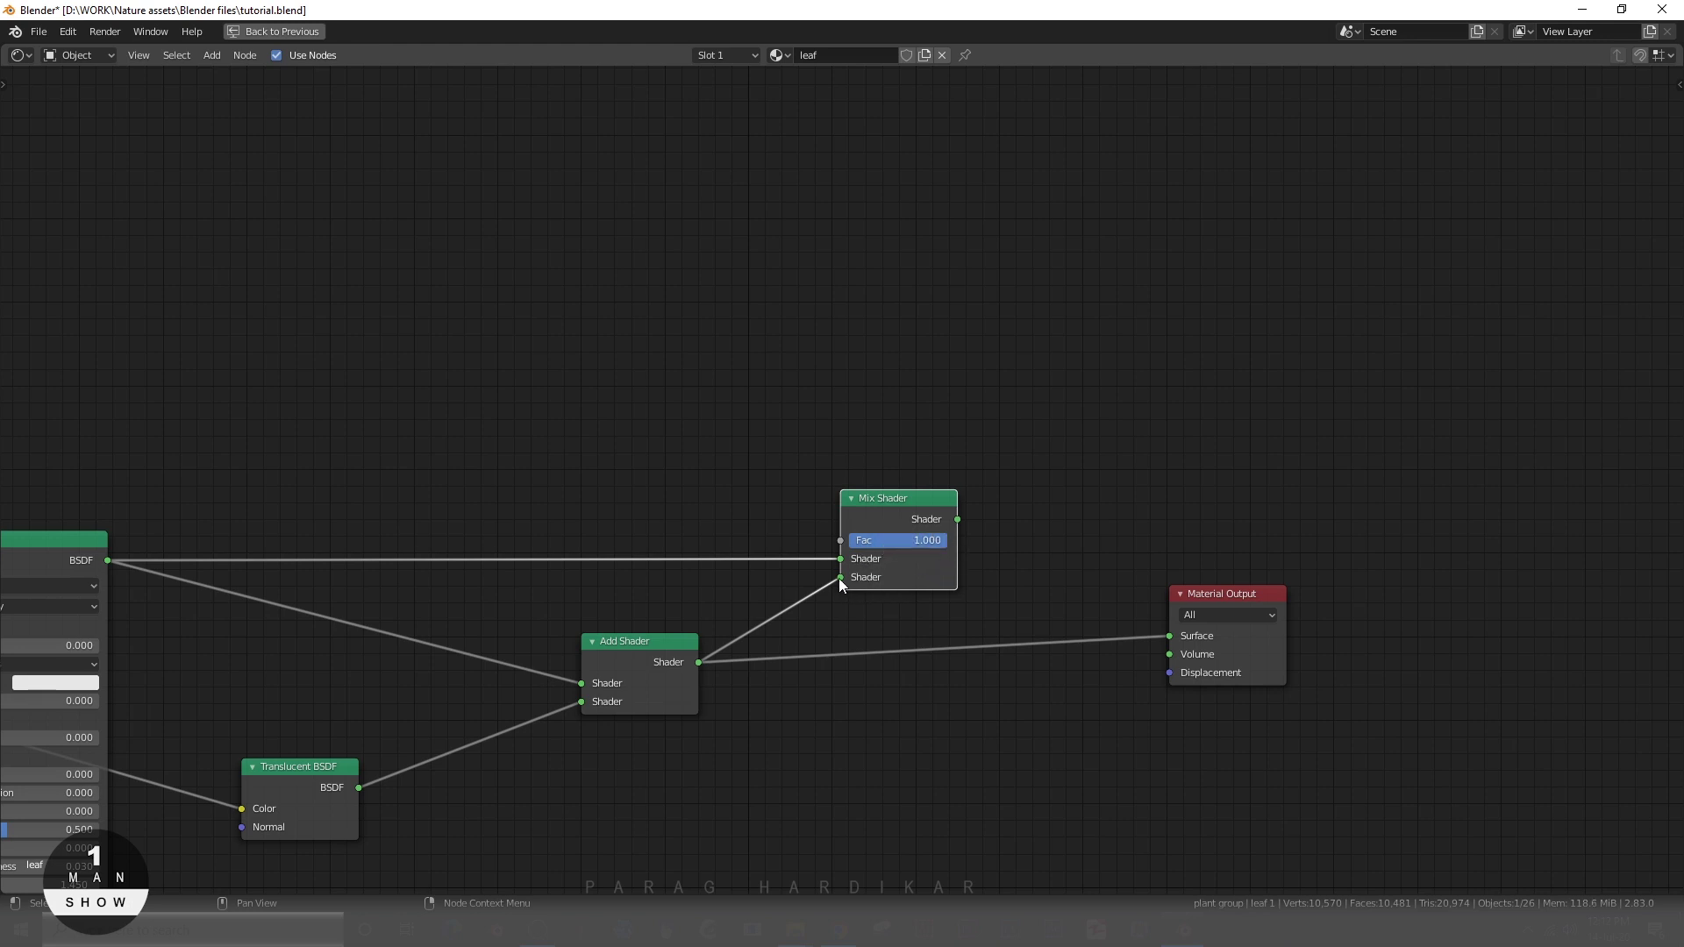
left_click_drag(839, 577, 849, 580)
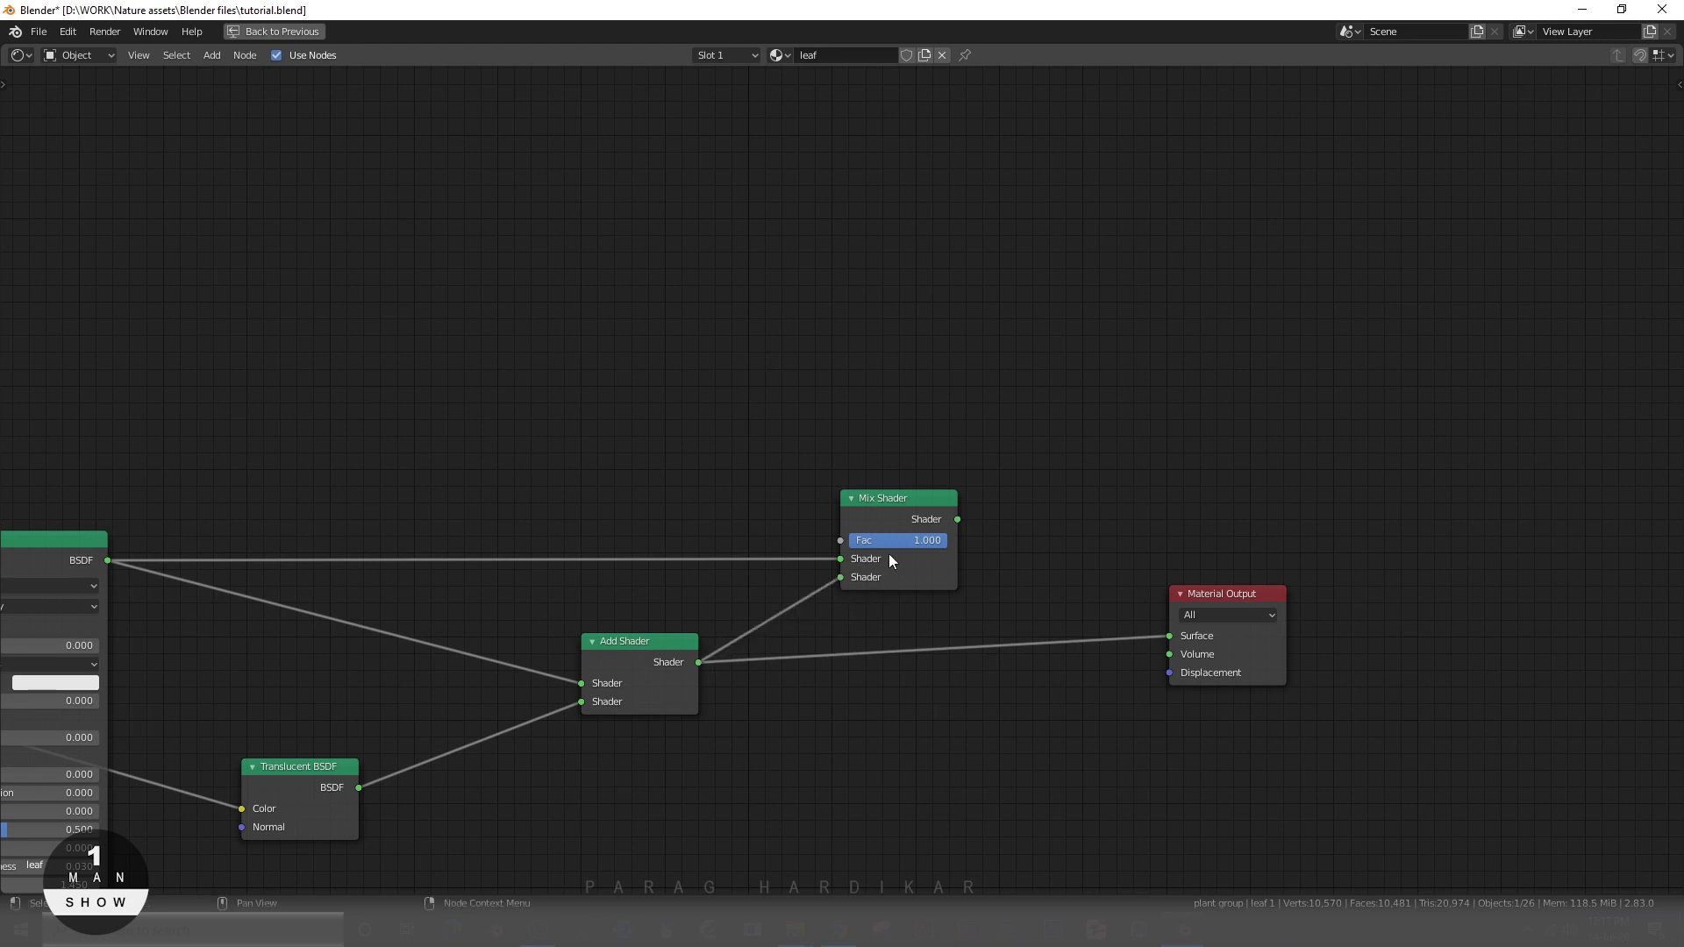
left_click(891, 502, "ctrl+shift")
key("ctrl+space")
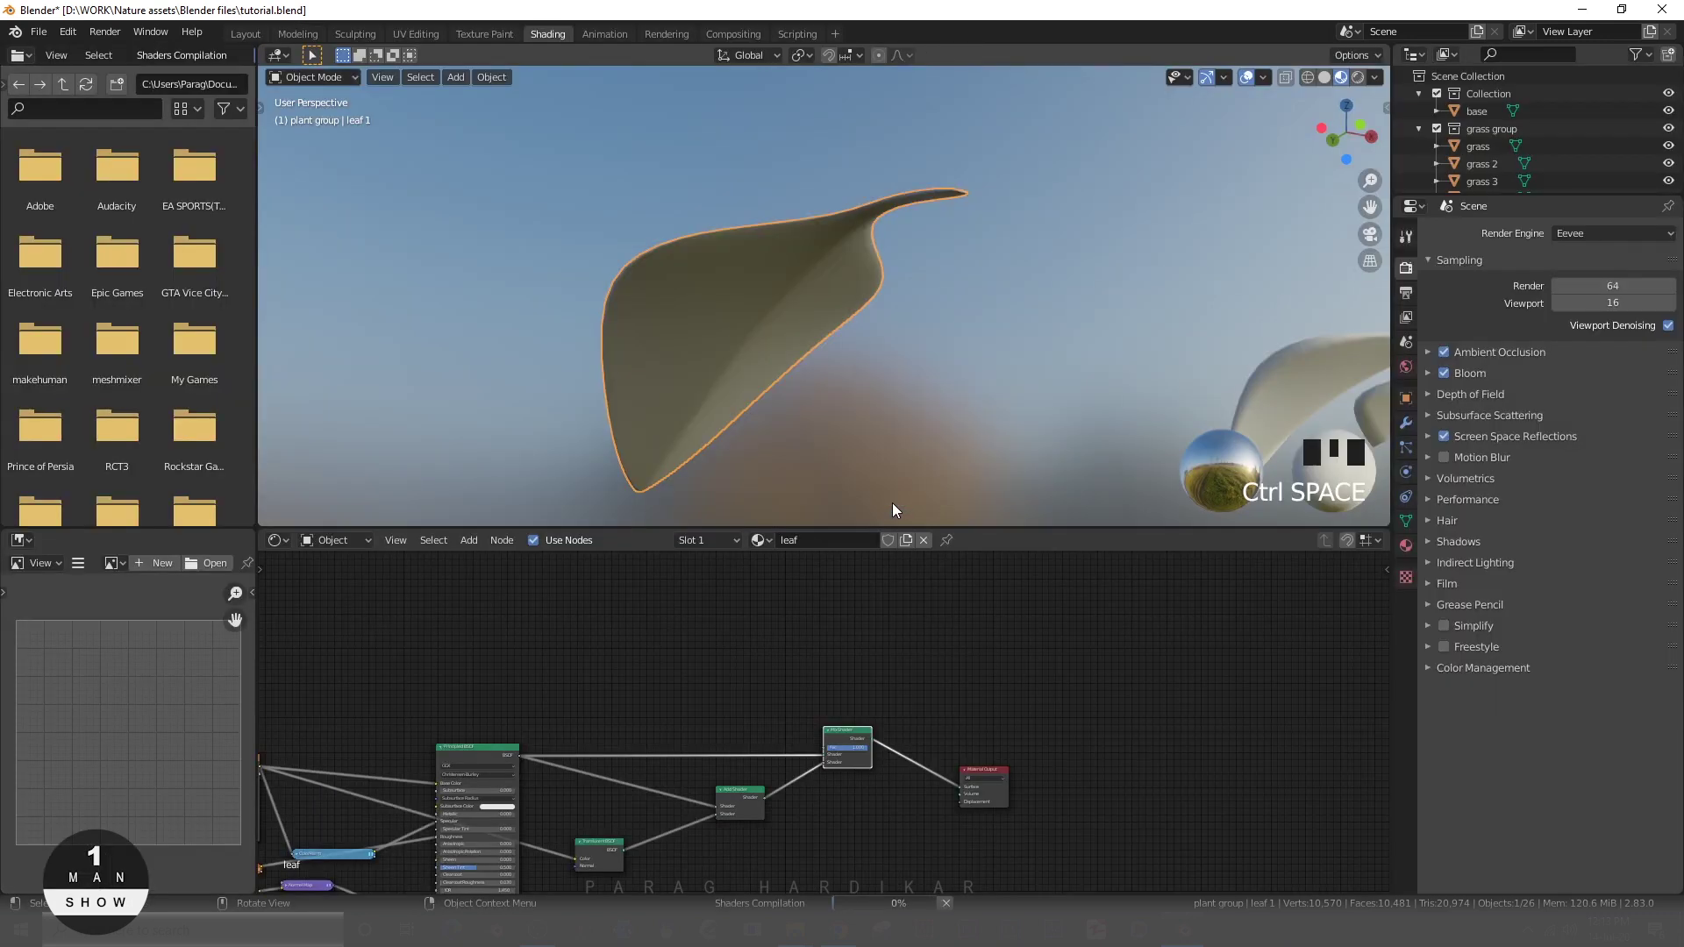
- View the leaf's lit side and set the Mix Shader's Fac to 0.000 to compare it without translucency
scroll(749, 377, "up", 2)
middle_click_drag(749, 377, 968, 388)
scroll(924, 765, "up", 2)
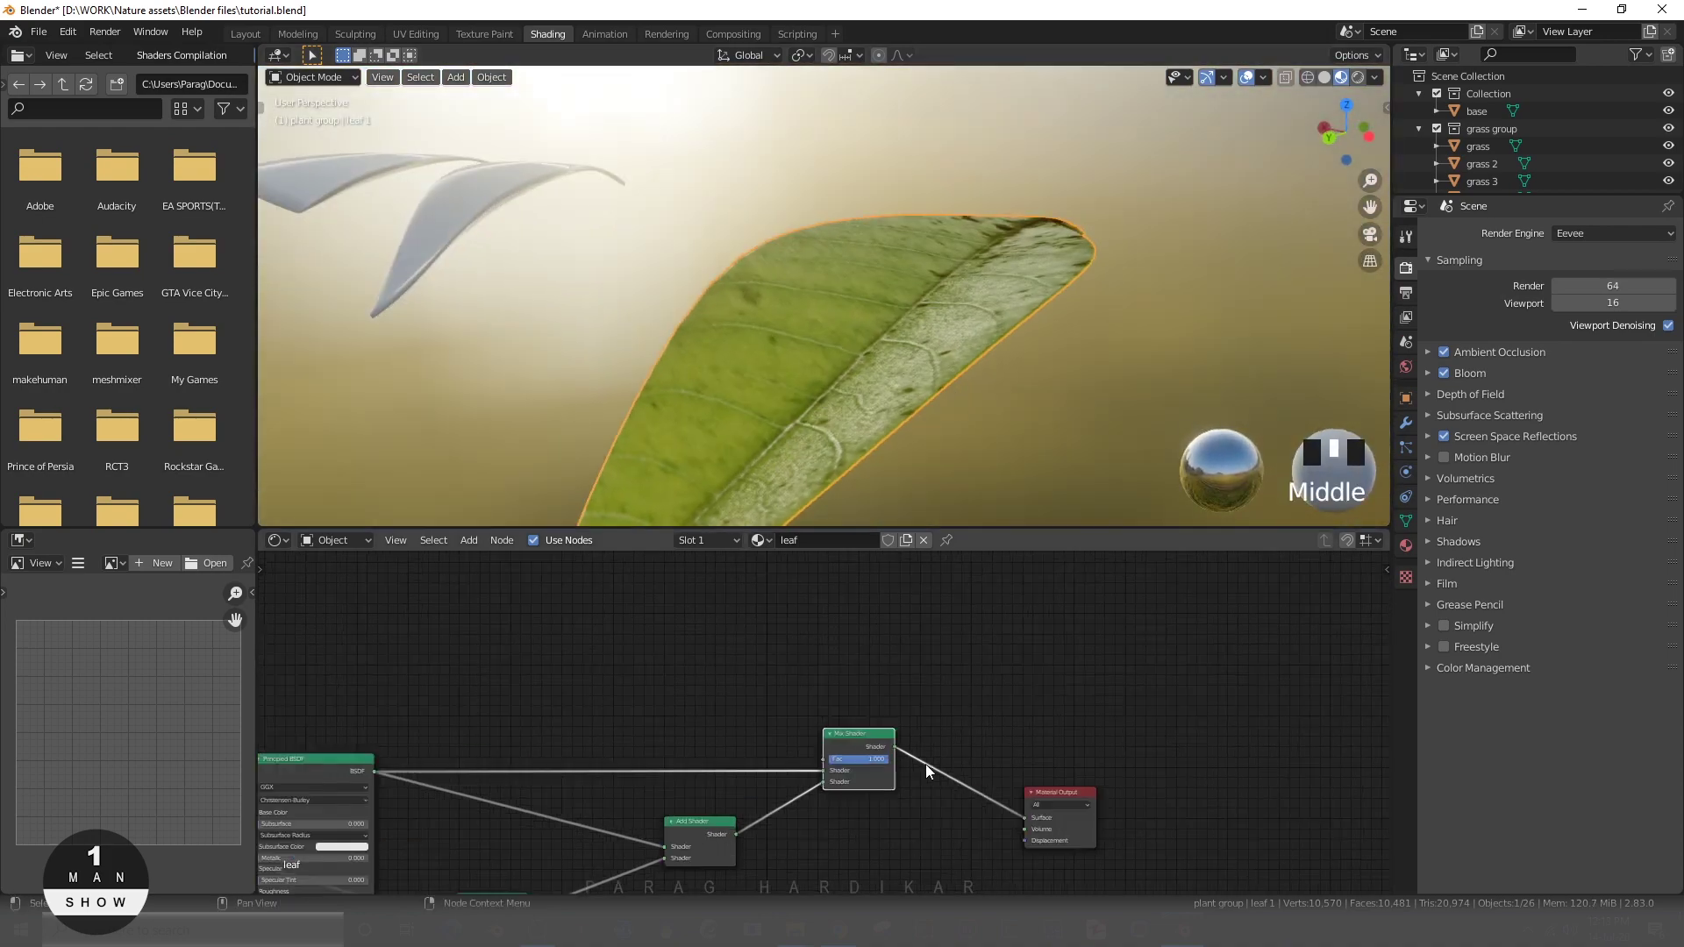
middle_click_drag(924, 764, 887, 842)
scroll(869, 786, "up", 1)
mouse_move(916, 696)
left_mouse_down()
mouse_move(937, 713)
mouse_move(905, 731)
mouse_move(938, 690)
mouse_move(907, 690)
left_mouse_up()
left_click(916, 697)
left_click(945, 705)
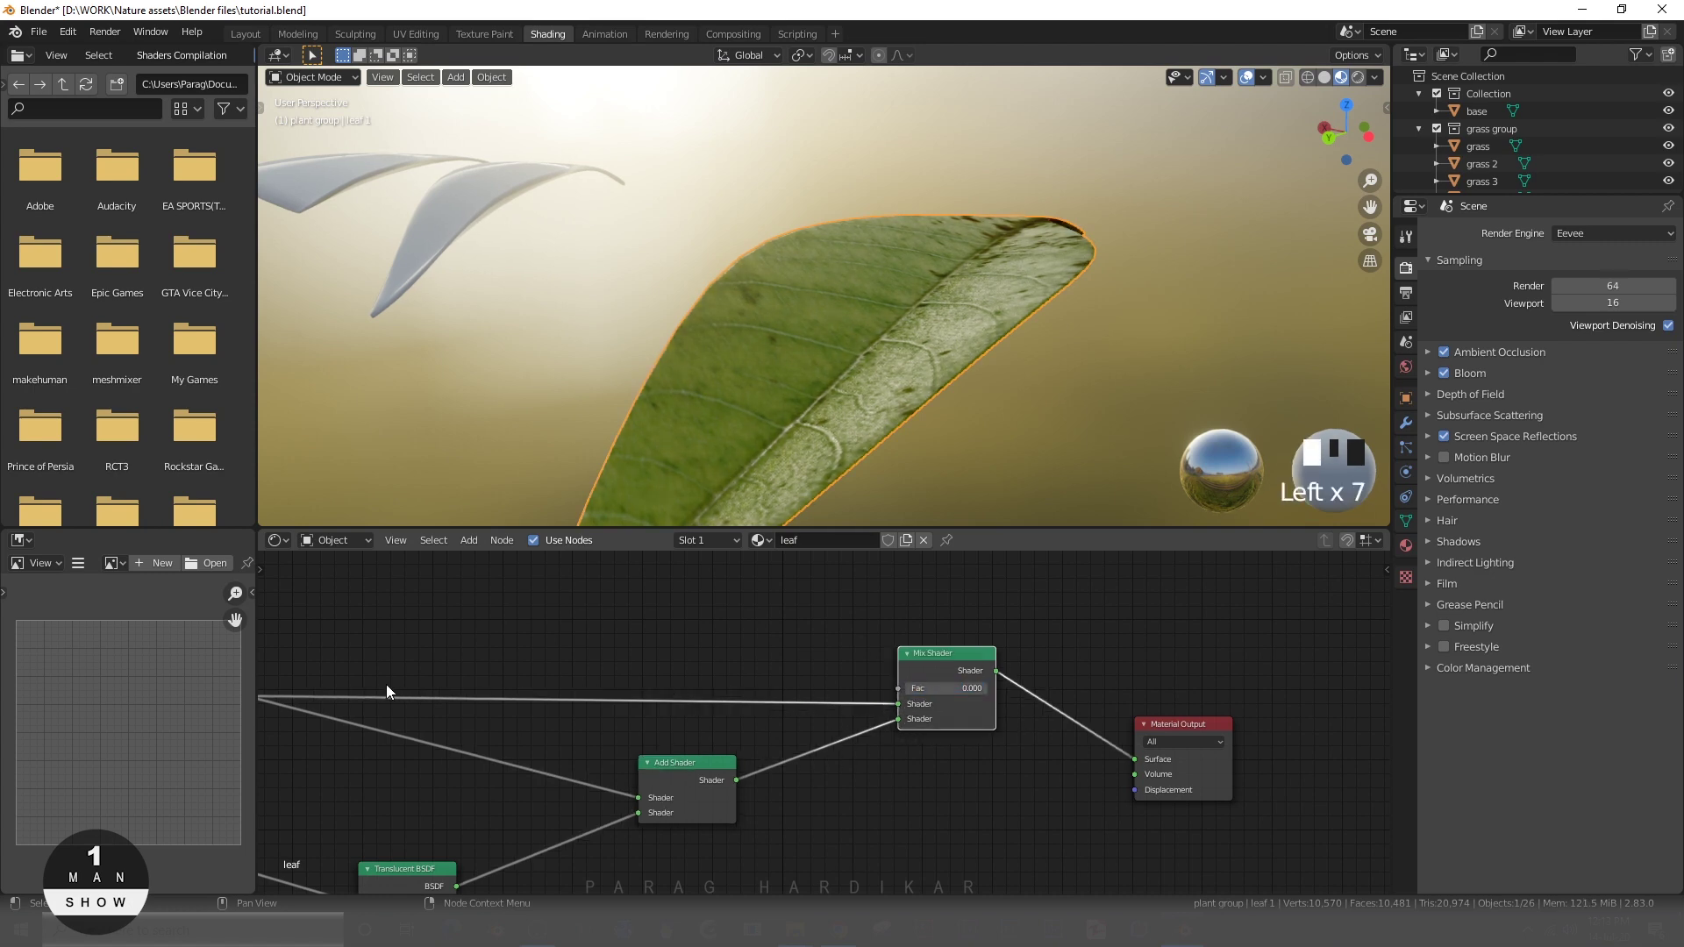
- Deselect the leaf and raise the Mix Shader's Fac to 0.642 for partial translucency
left_click(1067, 393)
scroll(955, 403, "up", 6)
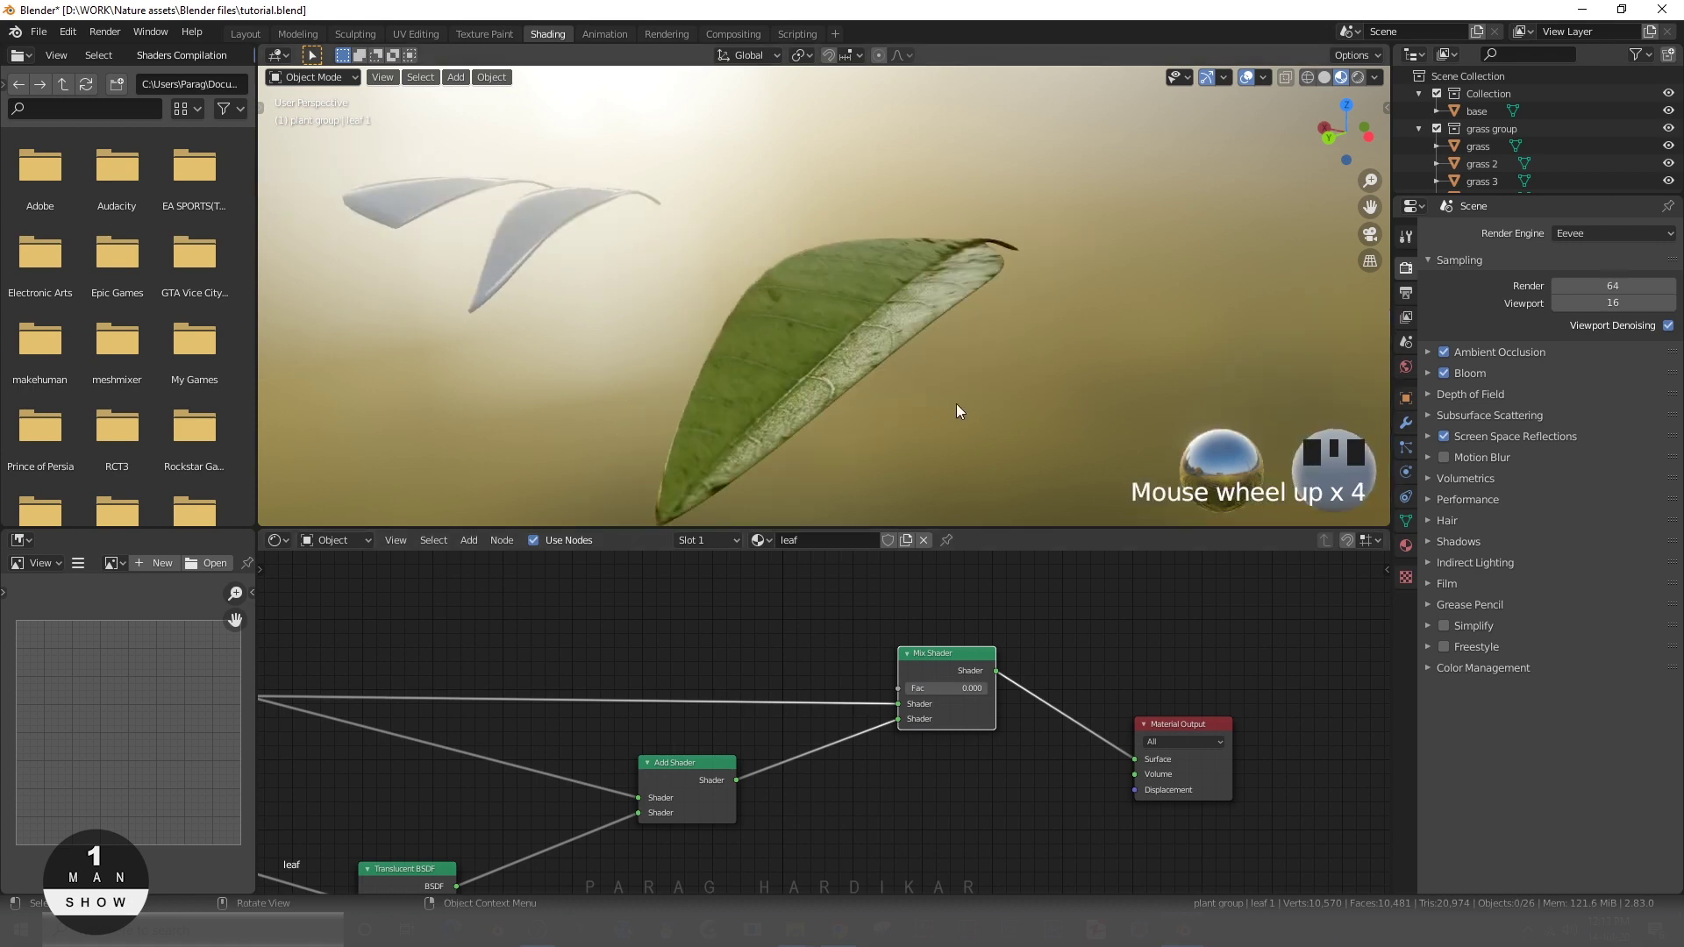
middle_click_drag(952, 365, 939, 380)
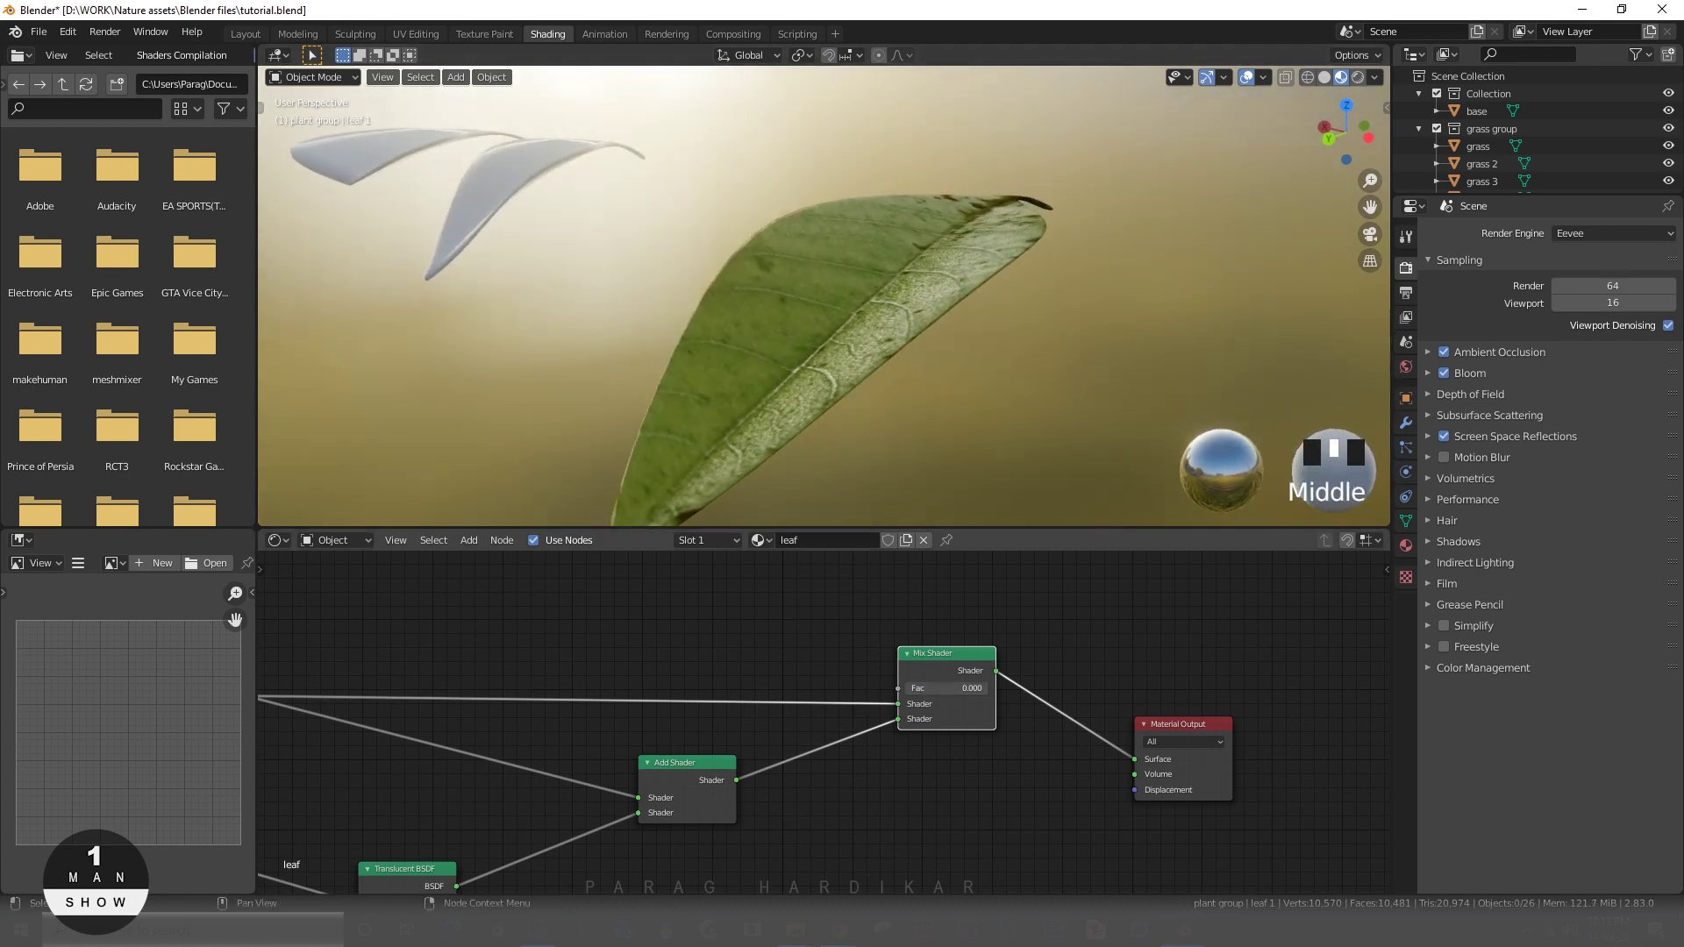
left_click_drag(917, 688, 962, 687)
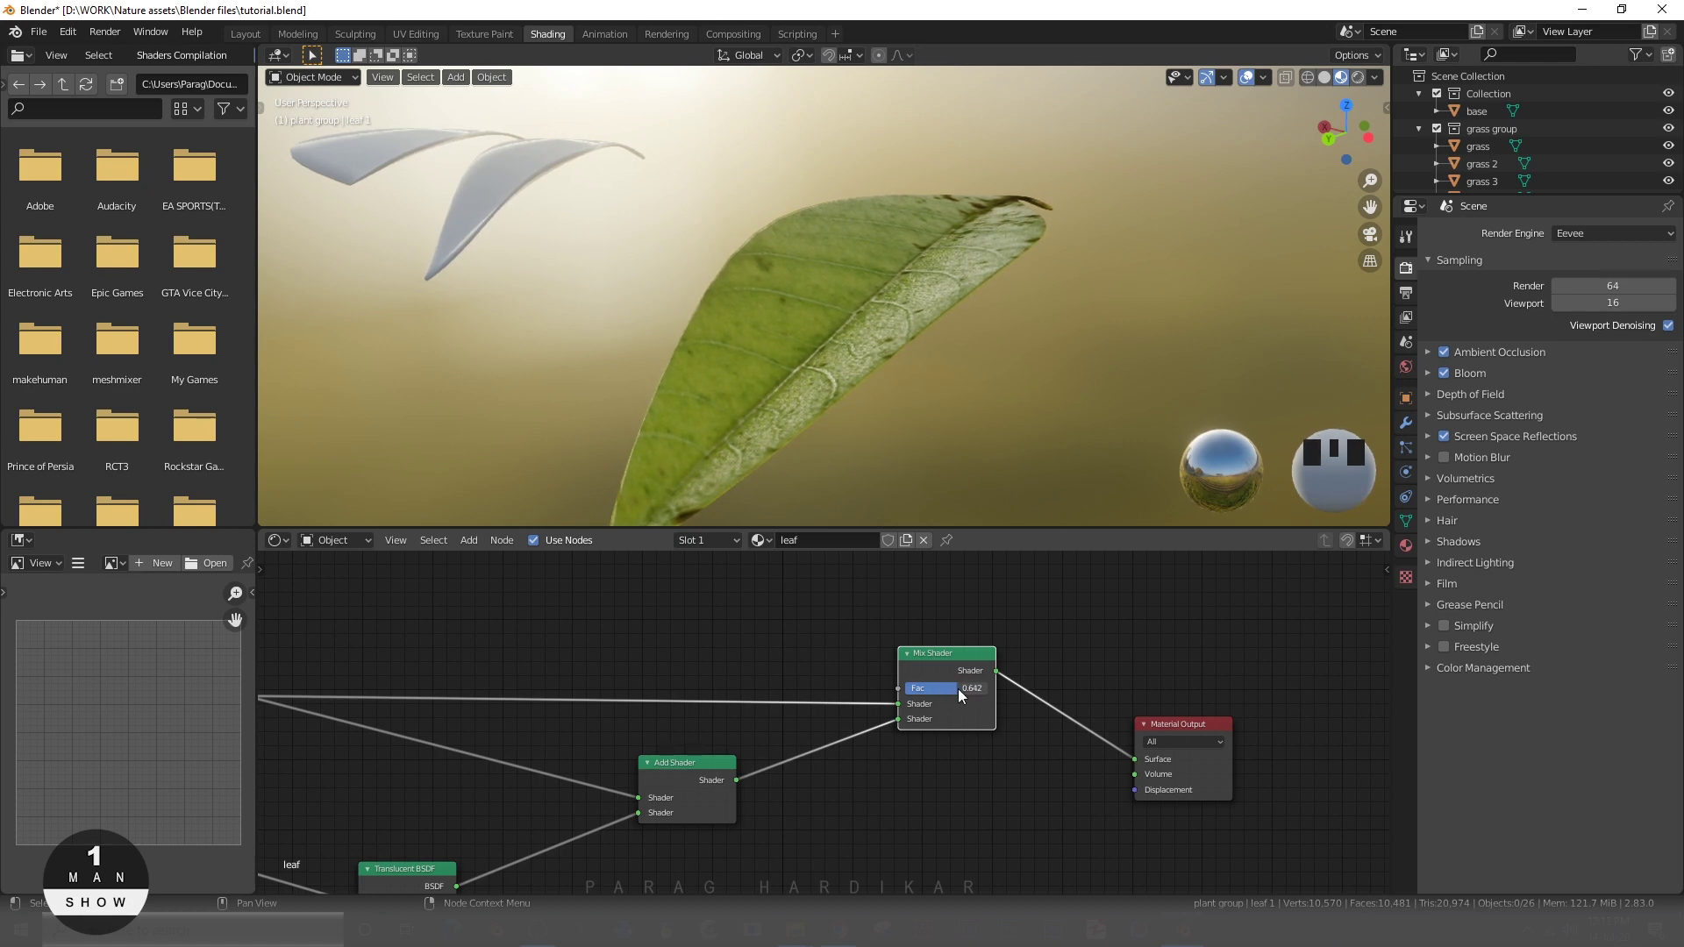
- Examine the mixed leaf shading from another angle in the maximized 3D viewport and select the leaf
scroll(1012, 450, "down", 3)
middle_click_drag(1012, 451, 887, 401)
scroll(968, 424, "up", 4)
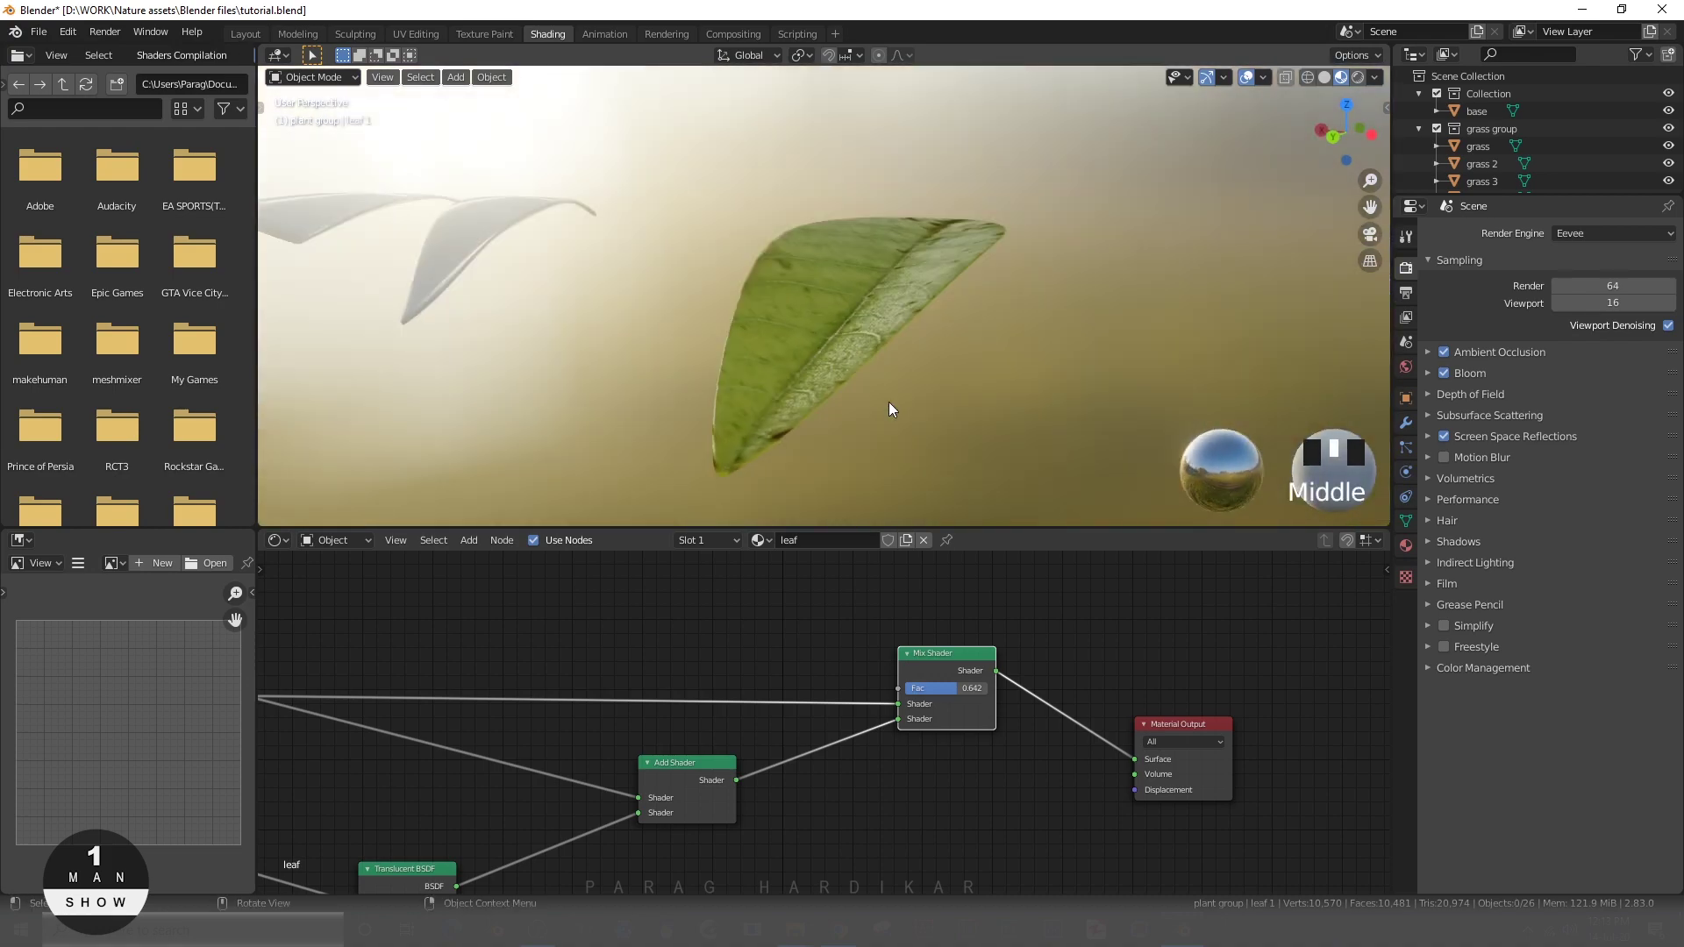
key("ctrl+space")
scroll(889, 405, "down", 5)
scroll(854, 590, "up", 5)
middle_click_drag(853, 590, 885, 497)
left_click(885, 497)
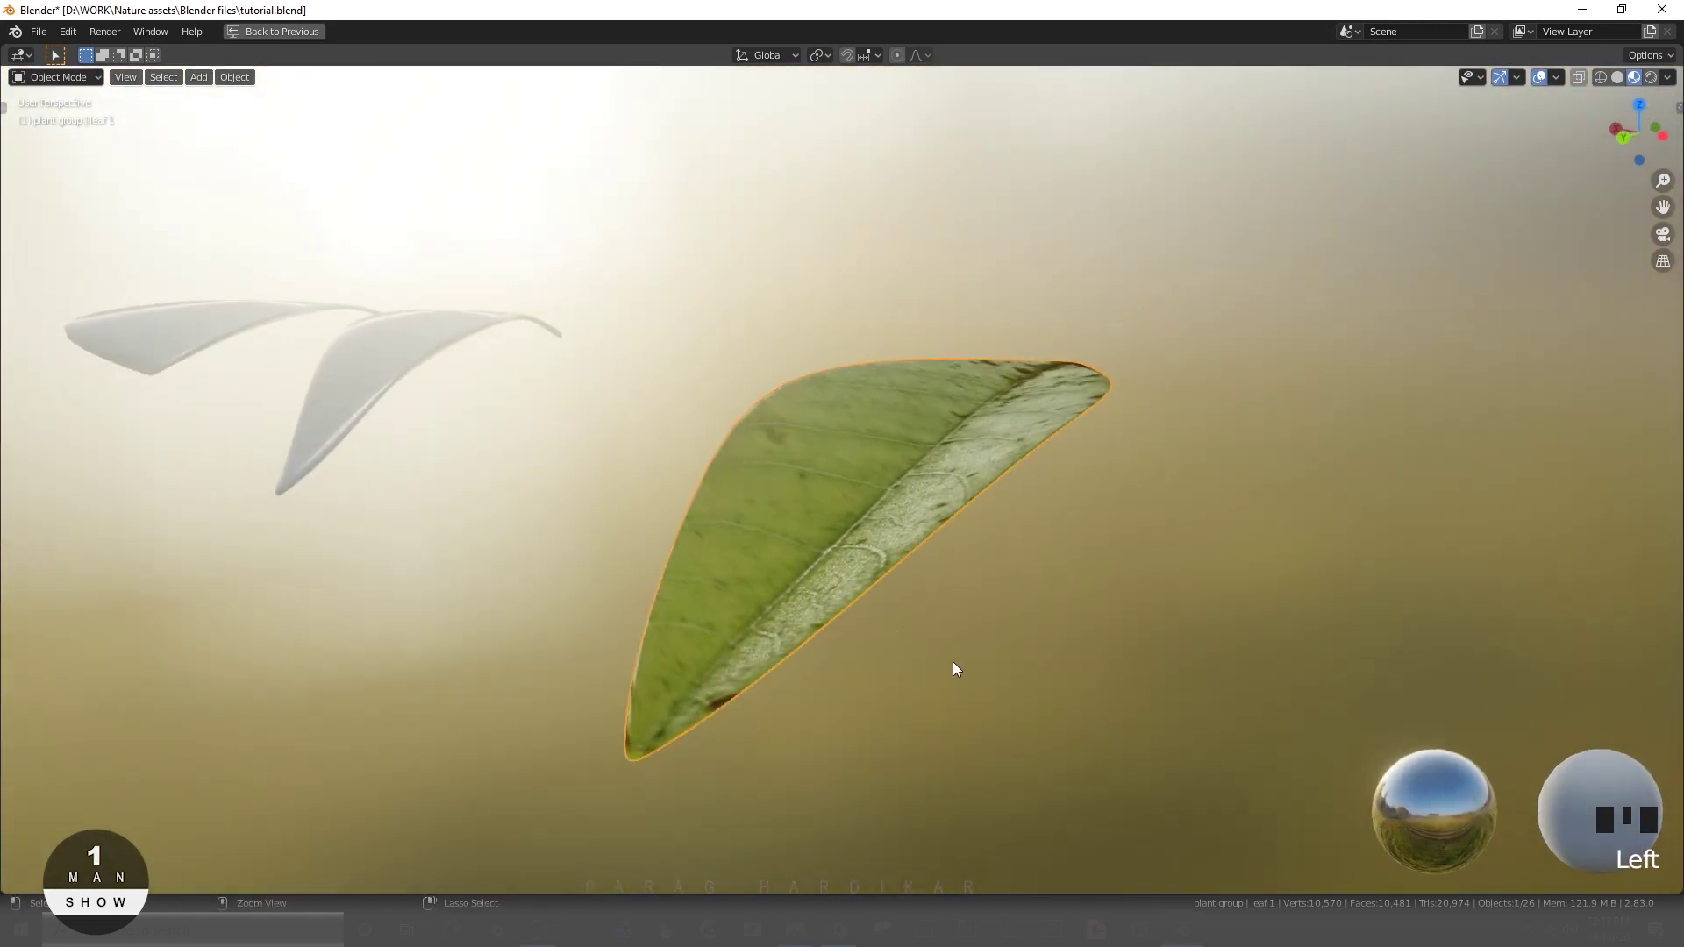
- Restore the workspace layout and expand the collapsed ColorRamp node that drives the Principled BSDF's Specular
key("ctrl+space")
scroll(772, 687, "up", 2)
scroll(992, 690, "down", 1)
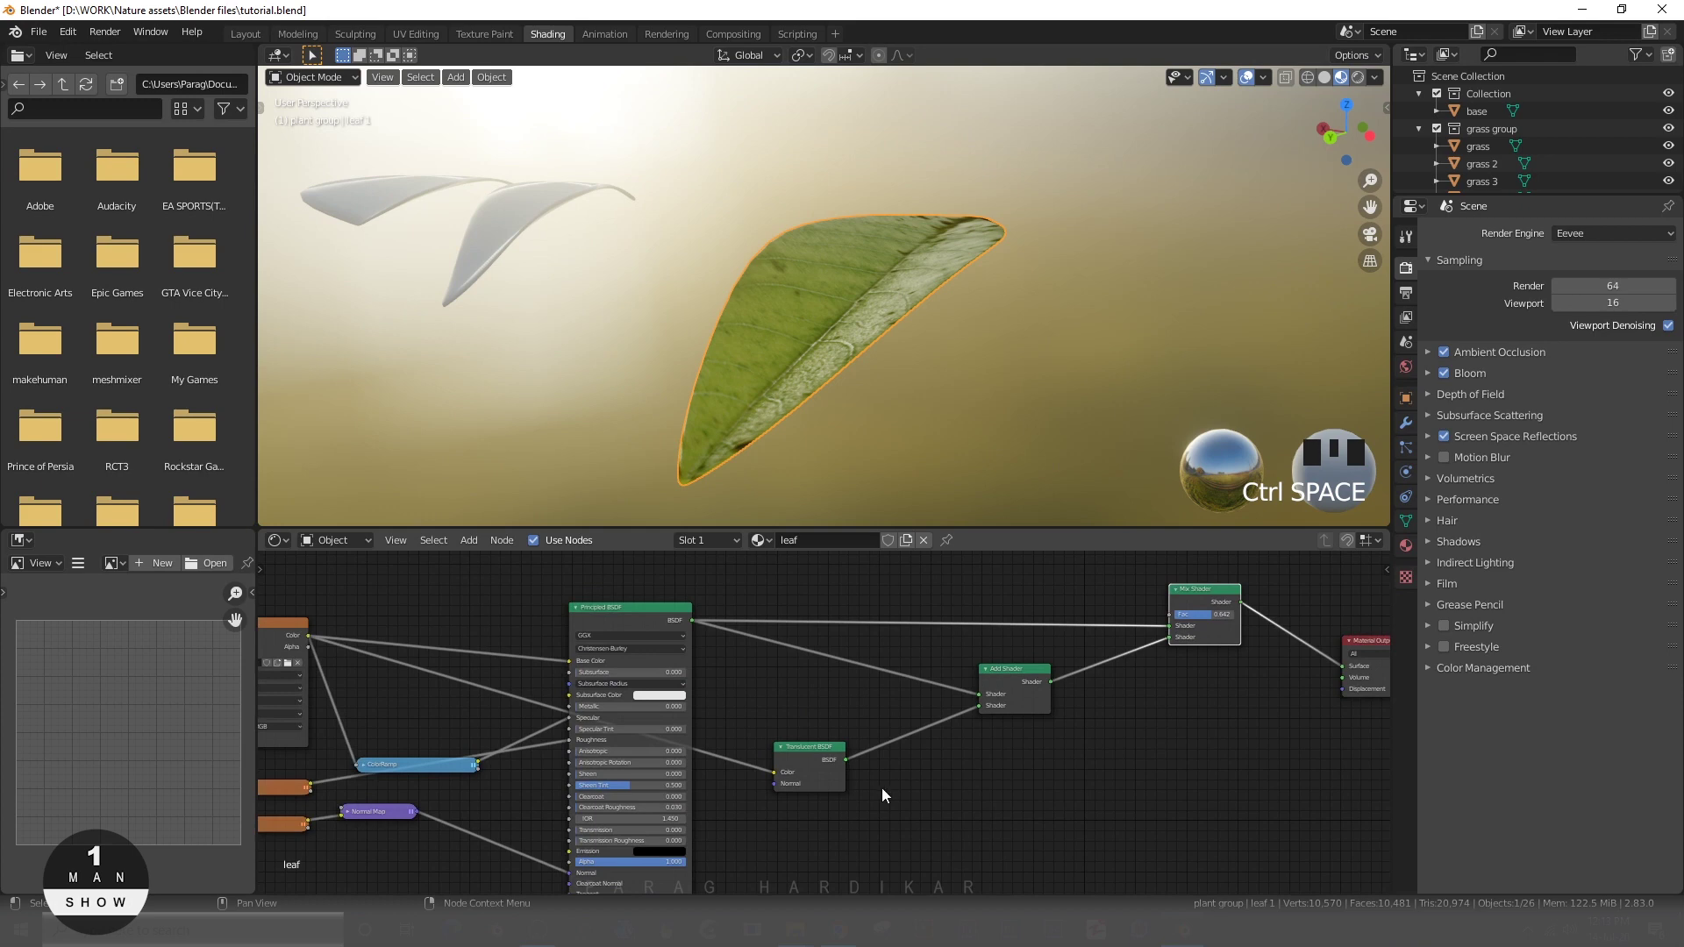
scroll(882, 787, "up", 4)
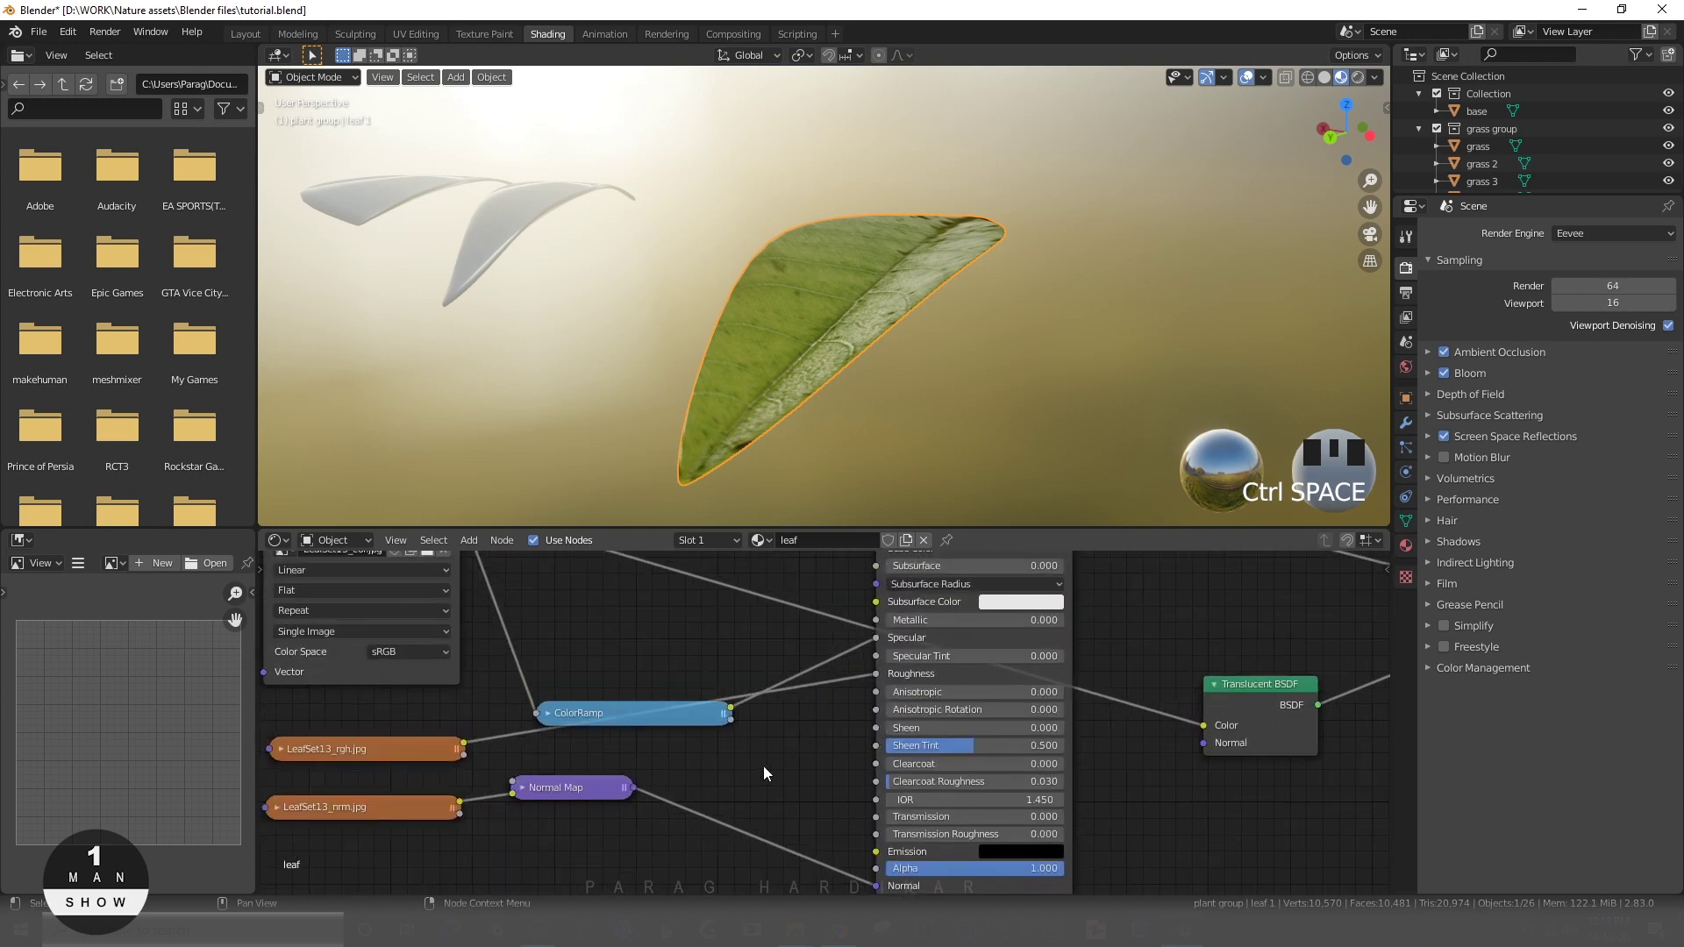
scroll(763, 766, "down", 3)
mouse_move(764, 767)
middle_mouse_down()
mouse_move(844, 768)
mouse_move(676, 797)
mouse_move(700, 817)
mouse_move(751, 767)
mouse_move(779, 798)
mouse_move(764, 737)
middle_mouse_up()
scroll(835, 761, "up", 5)
scroll(731, 758, "up", 2)
left_click(758, 727)
scroll(861, 754, "down", 2)
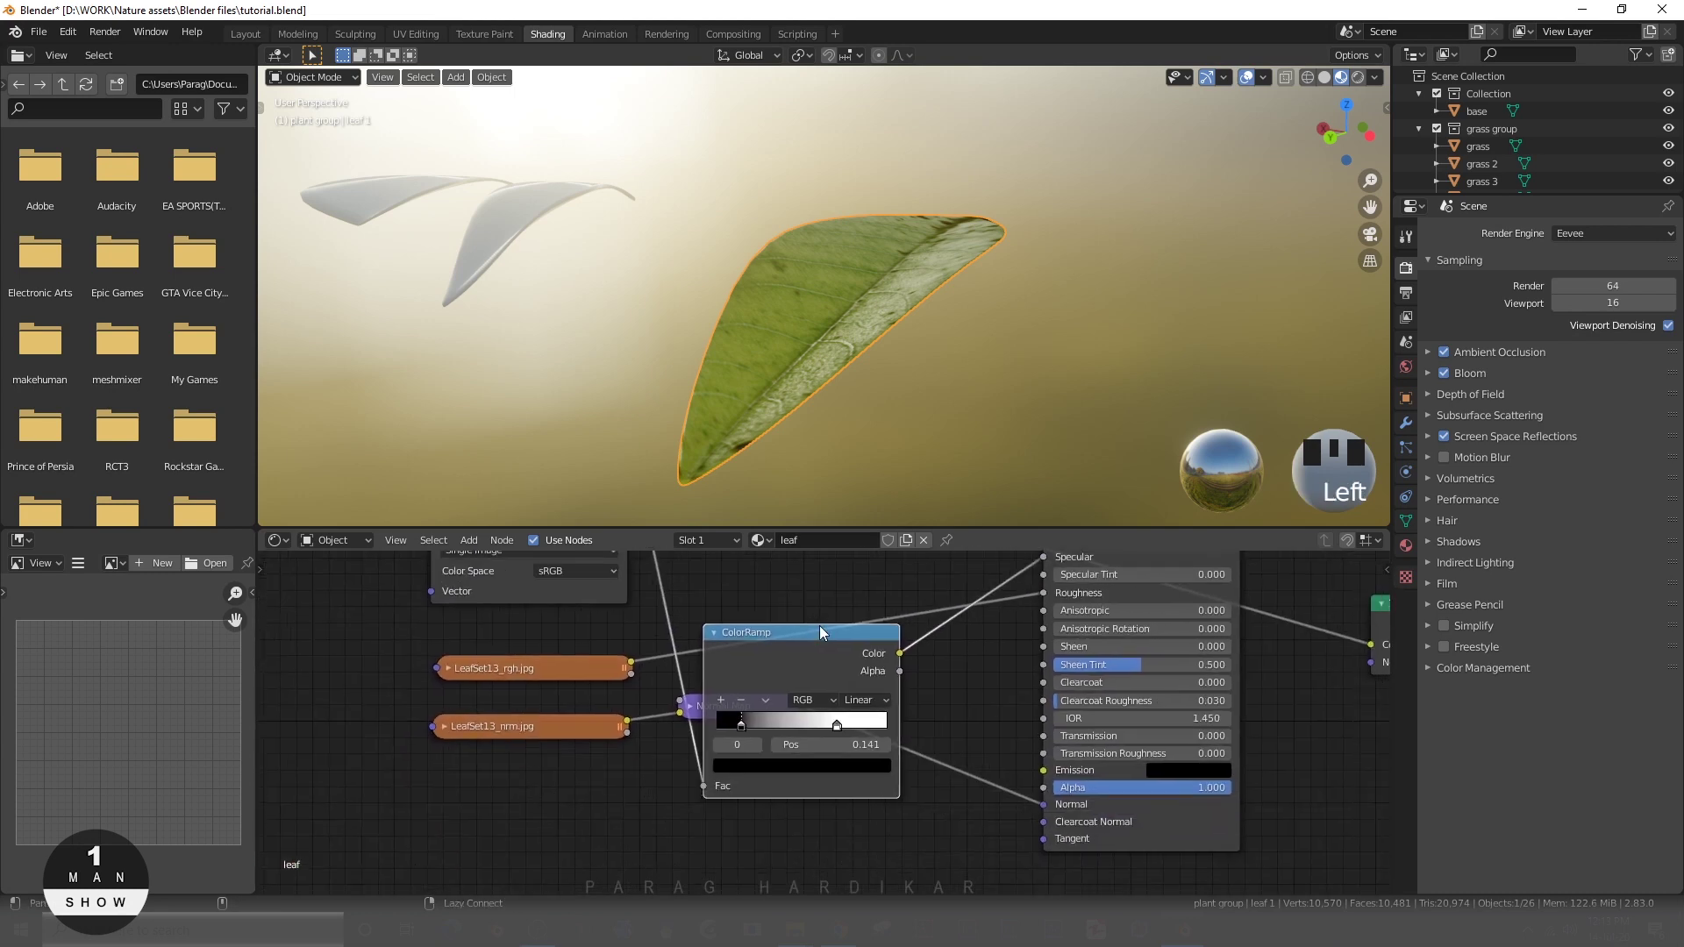
scroll(819, 624, "up", 2)
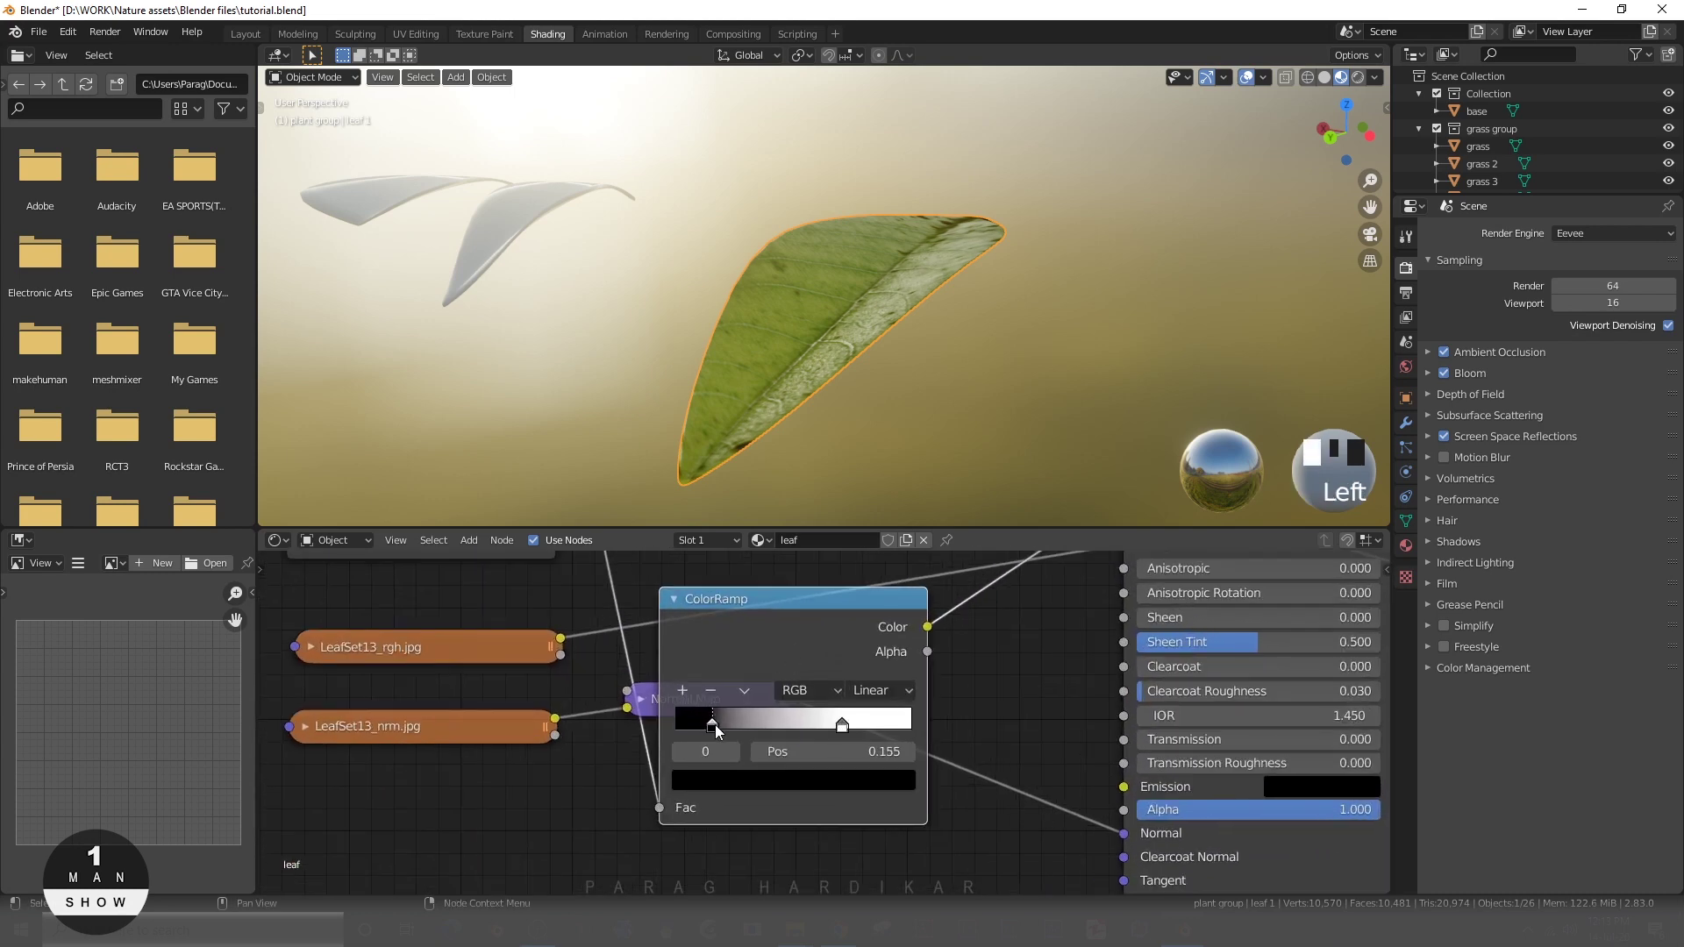
- Adjust the ColorRamp's black stop to position 0.136 and its white stop to 0.614, checking the leaf's reflections
left_click_drag(712, 725, 726, 722)
middle_click_drag(837, 470, 874, 437)
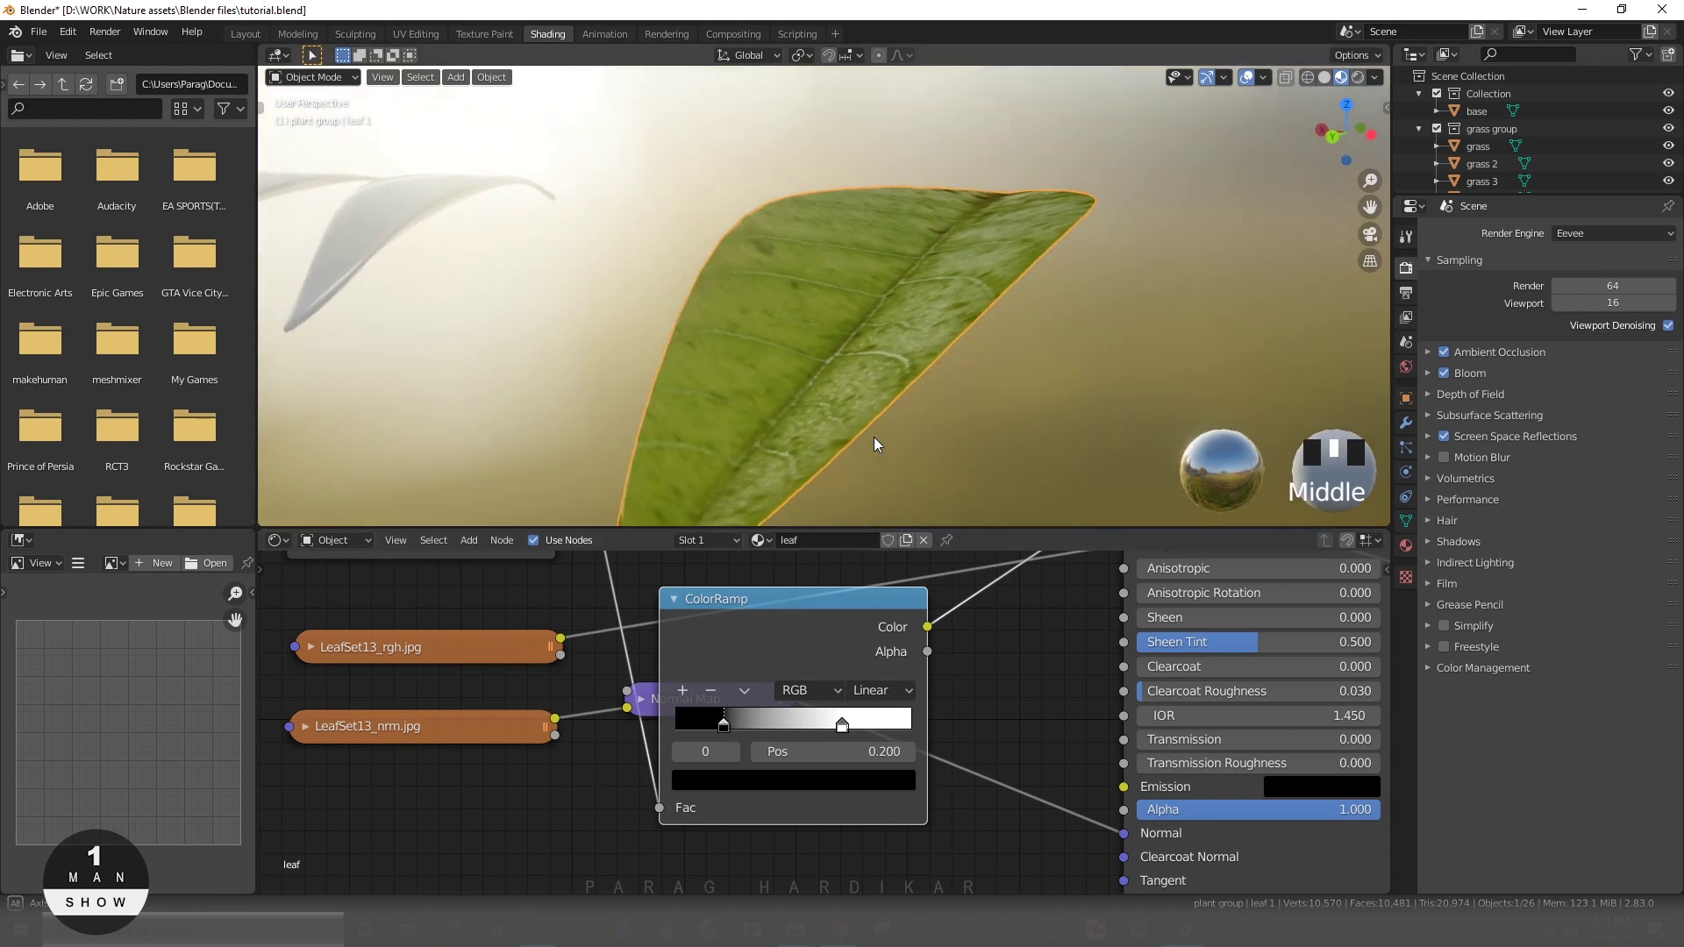
mouse_move(842, 728)
left_mouse_down()
mouse_move(741, 732)
mouse_move(761, 745)
left_mouse_up()
left_click_drag(884, 732, 708, 730)
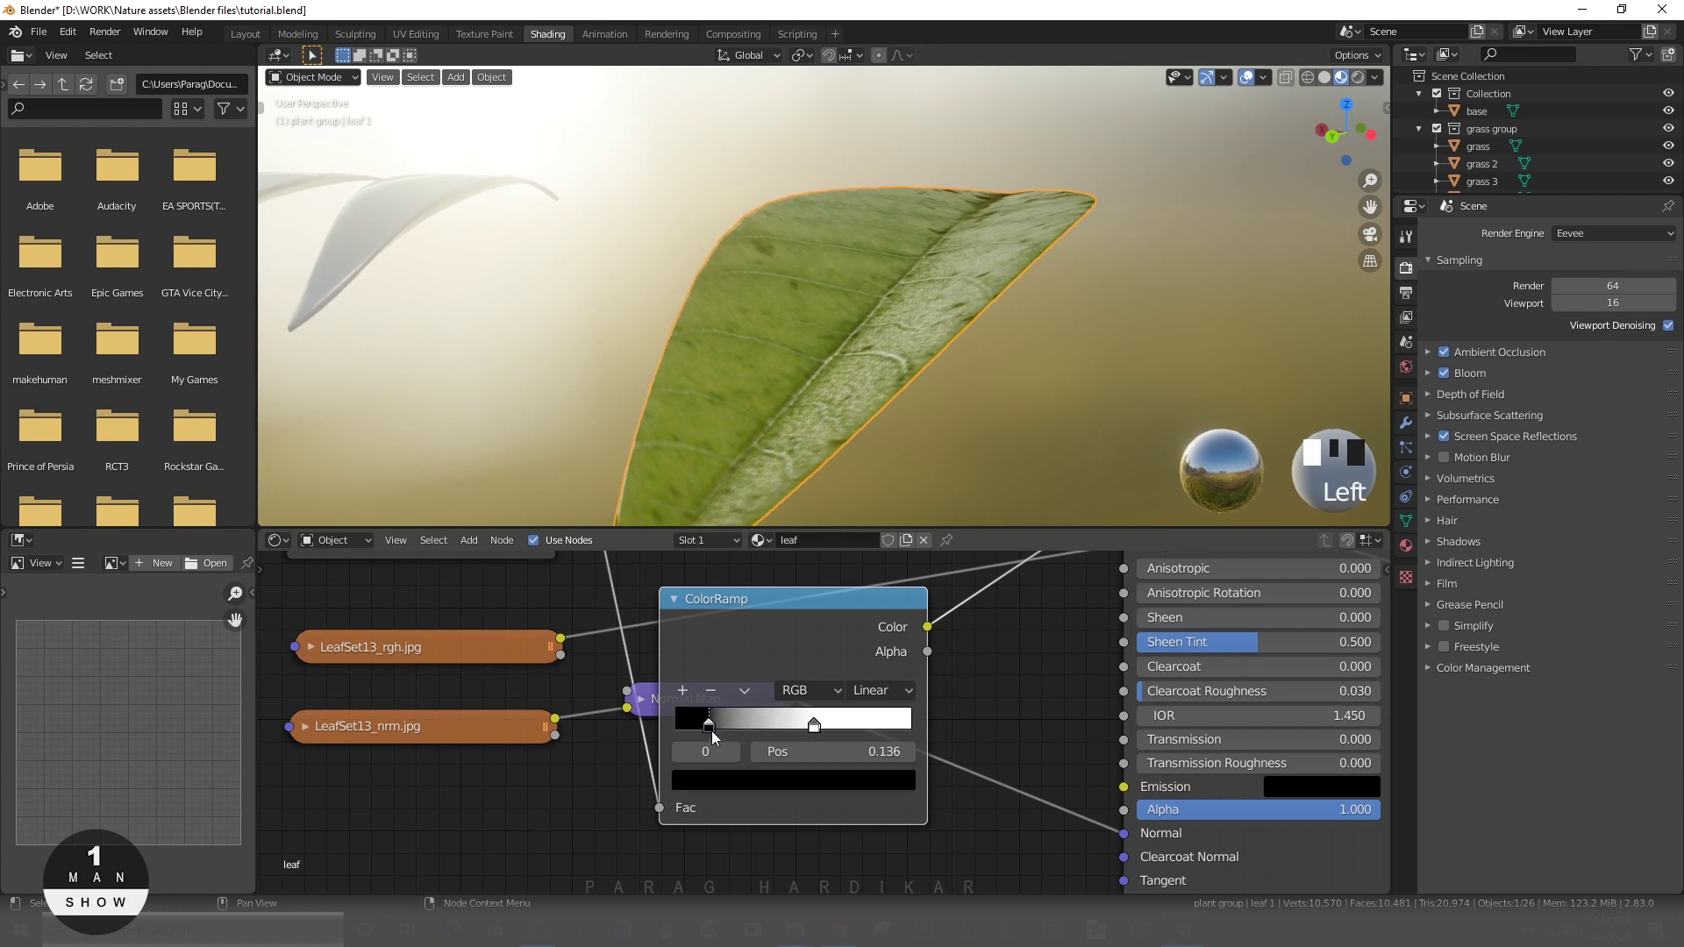
mouse_move(814, 728)
left_mouse_down()
mouse_move(787, 734)
mouse_move(868, 731)
mouse_move(795, 737)
left_mouse_up()
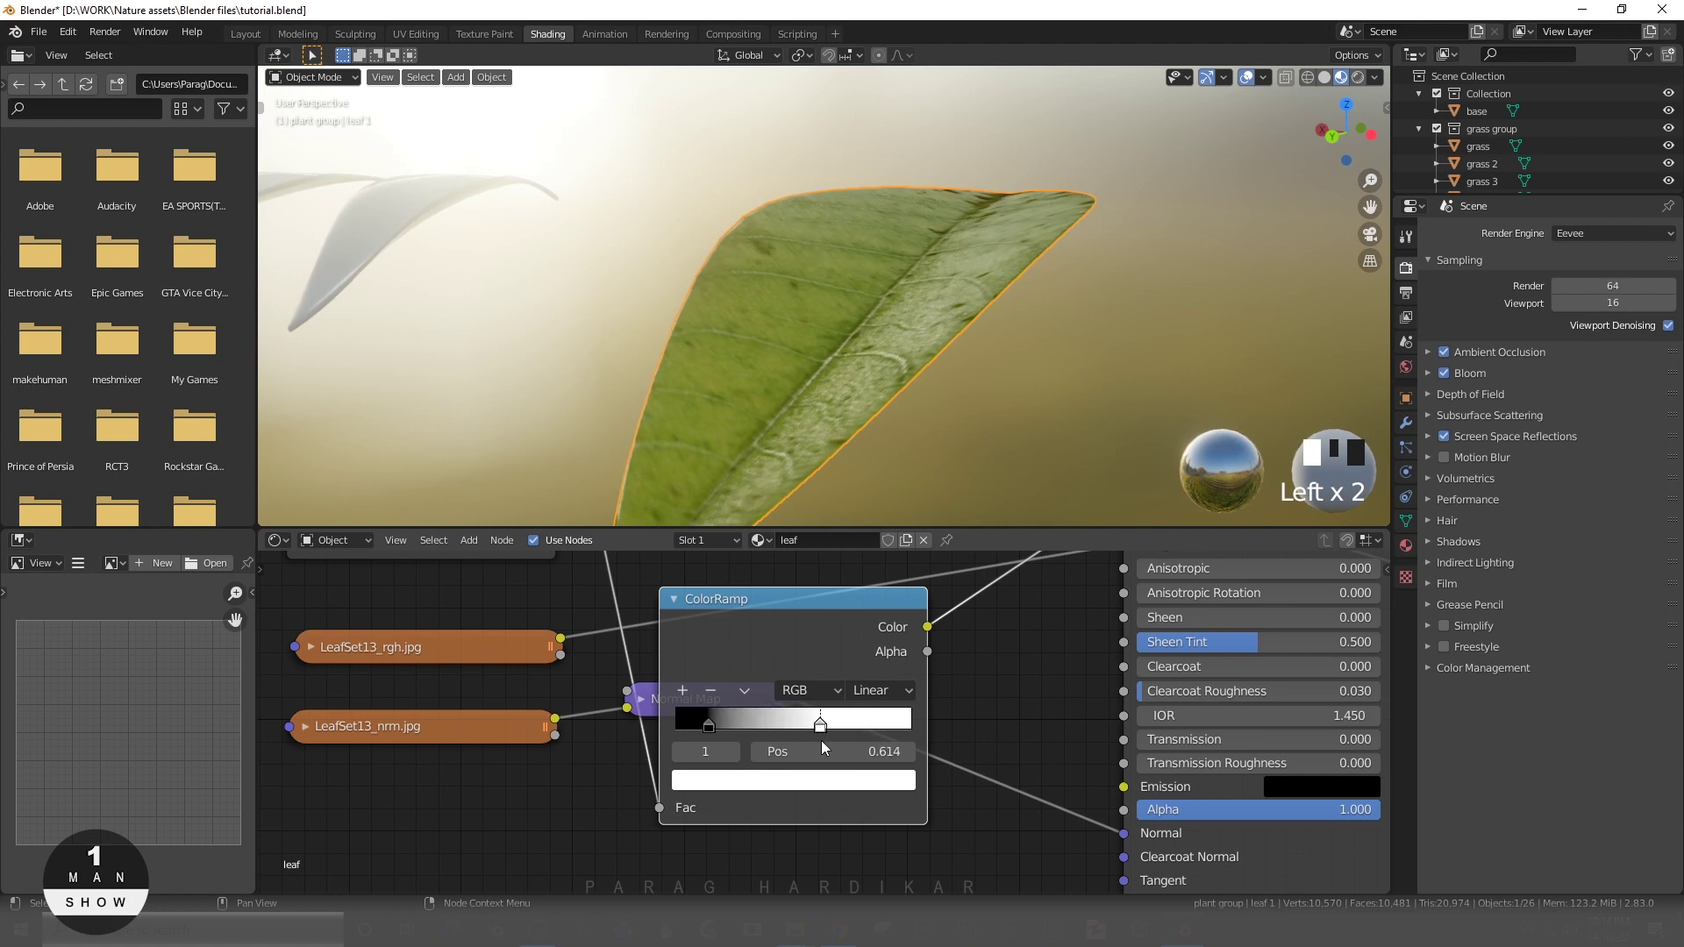
scroll(855, 351, "down", 6)
scroll(760, 418, "up", 2)
mouse_move(760, 418)
middle_mouse_down()
mouse_move(786, 409)
mouse_move(834, 435)
mouse_move(733, 425)
mouse_move(760, 438)
middle_mouse_up()
scroll(770, 408, "up", 4)
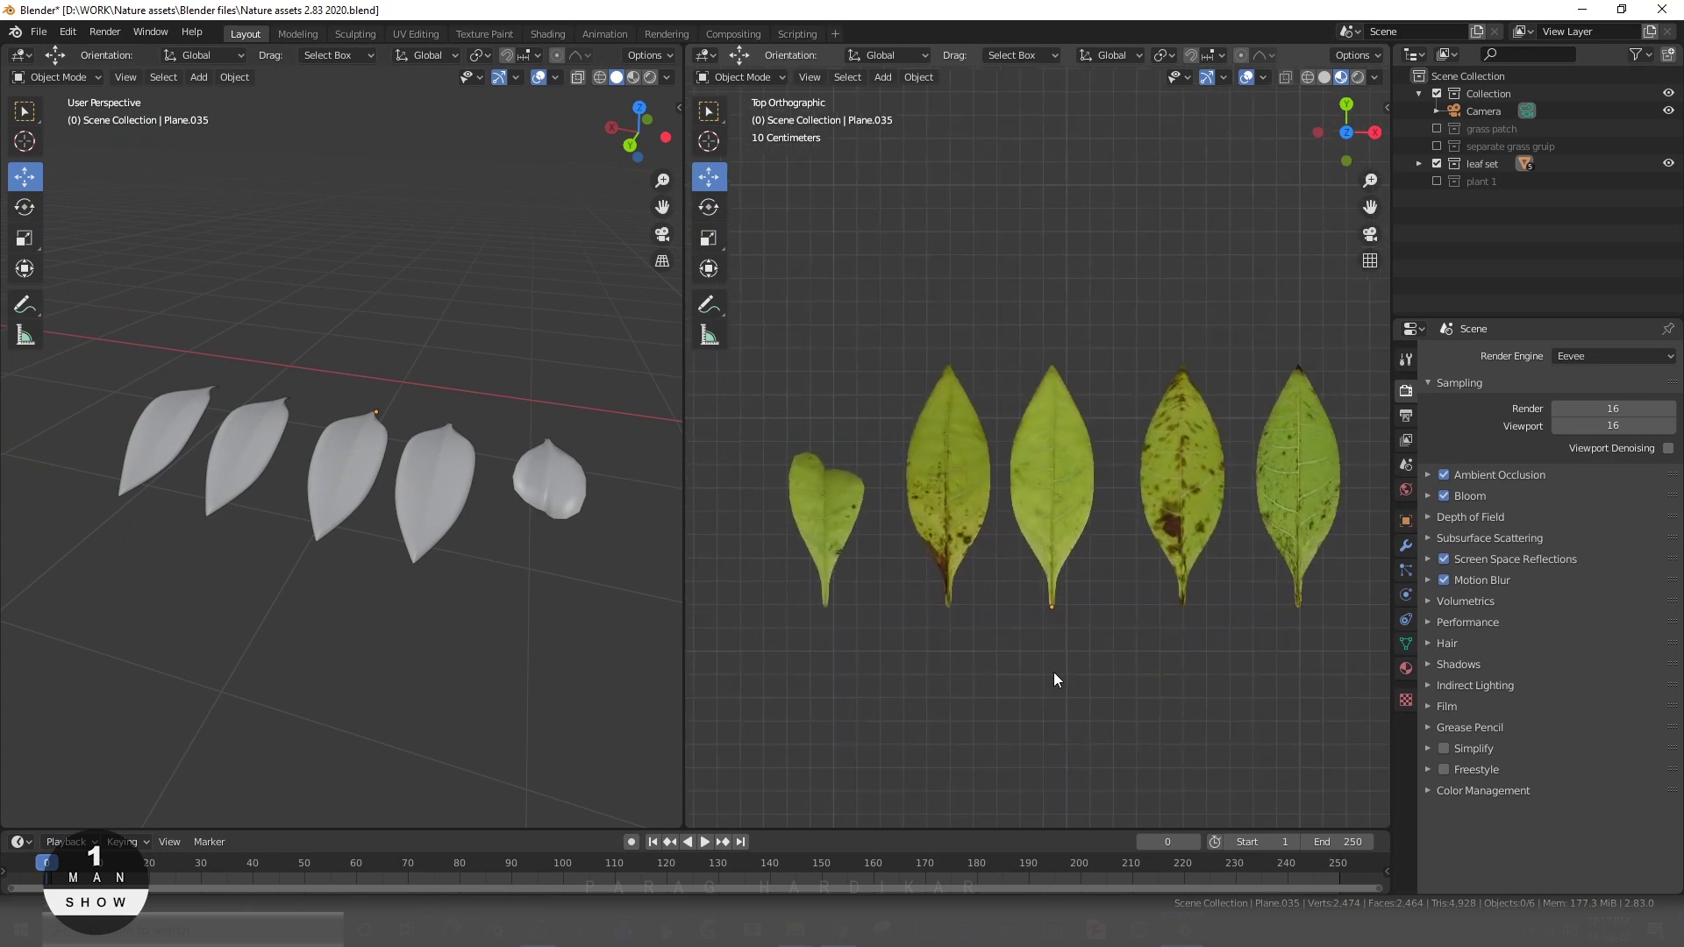
- Switch to the Nature assets 2.83 2020.blend file and inspect the finished leaf set by selecting individual leaves
middle_click_drag(1054, 673, 1058, 674, "shift")
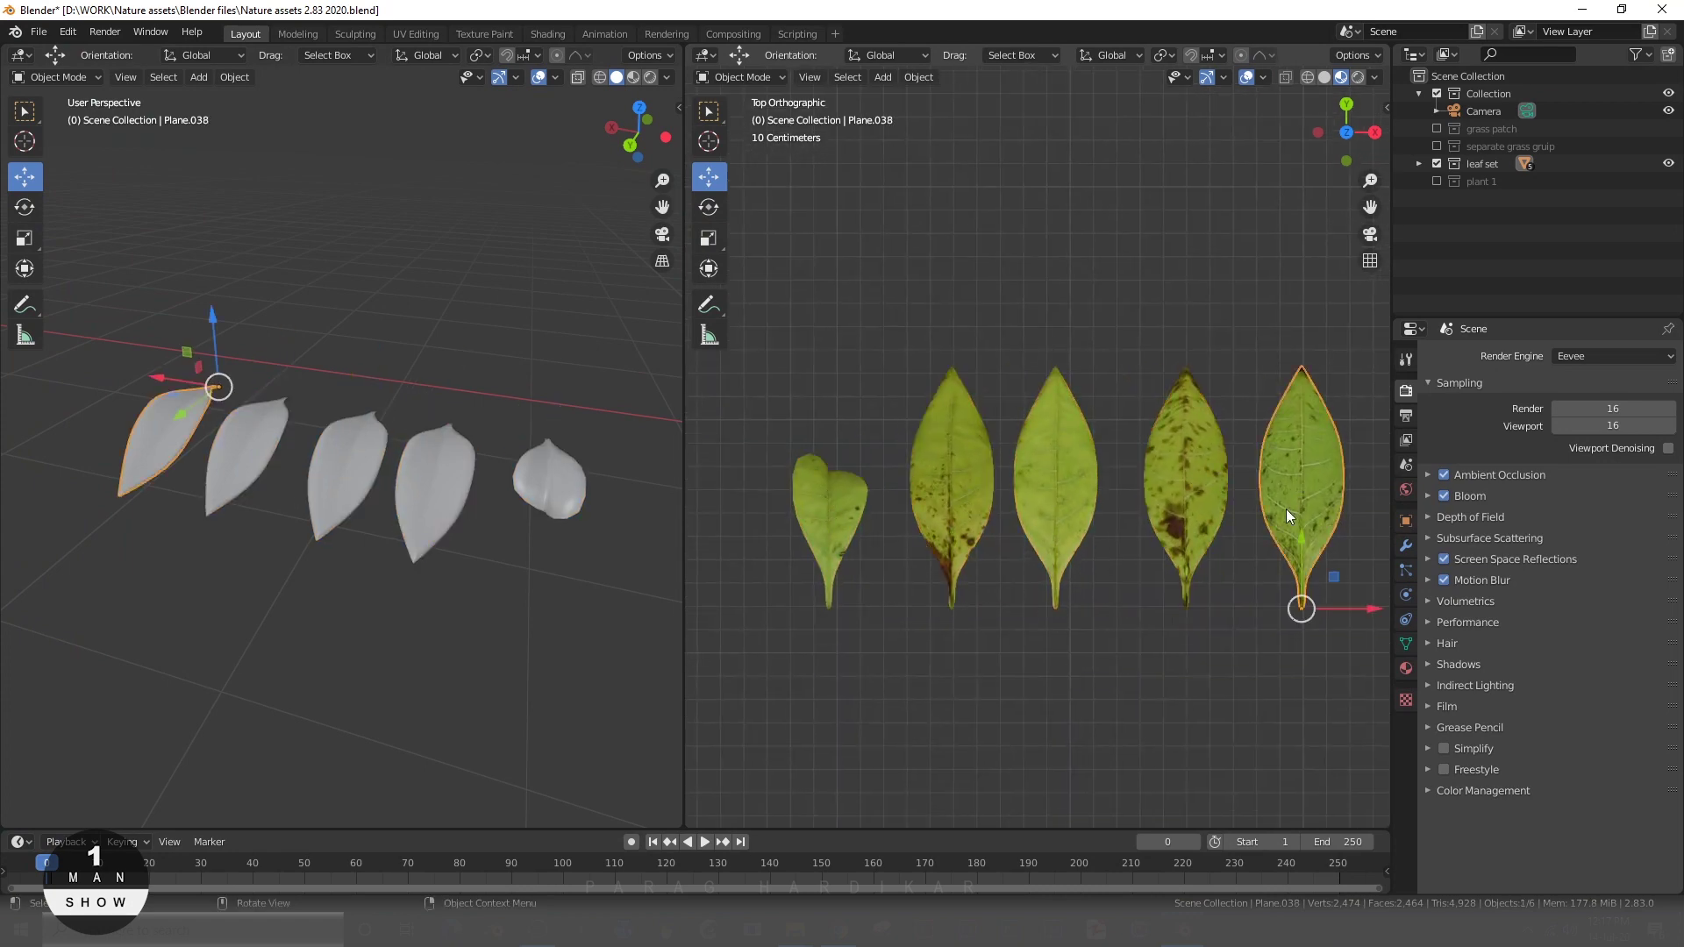
left_click(943, 459)
left_click(1071, 465)
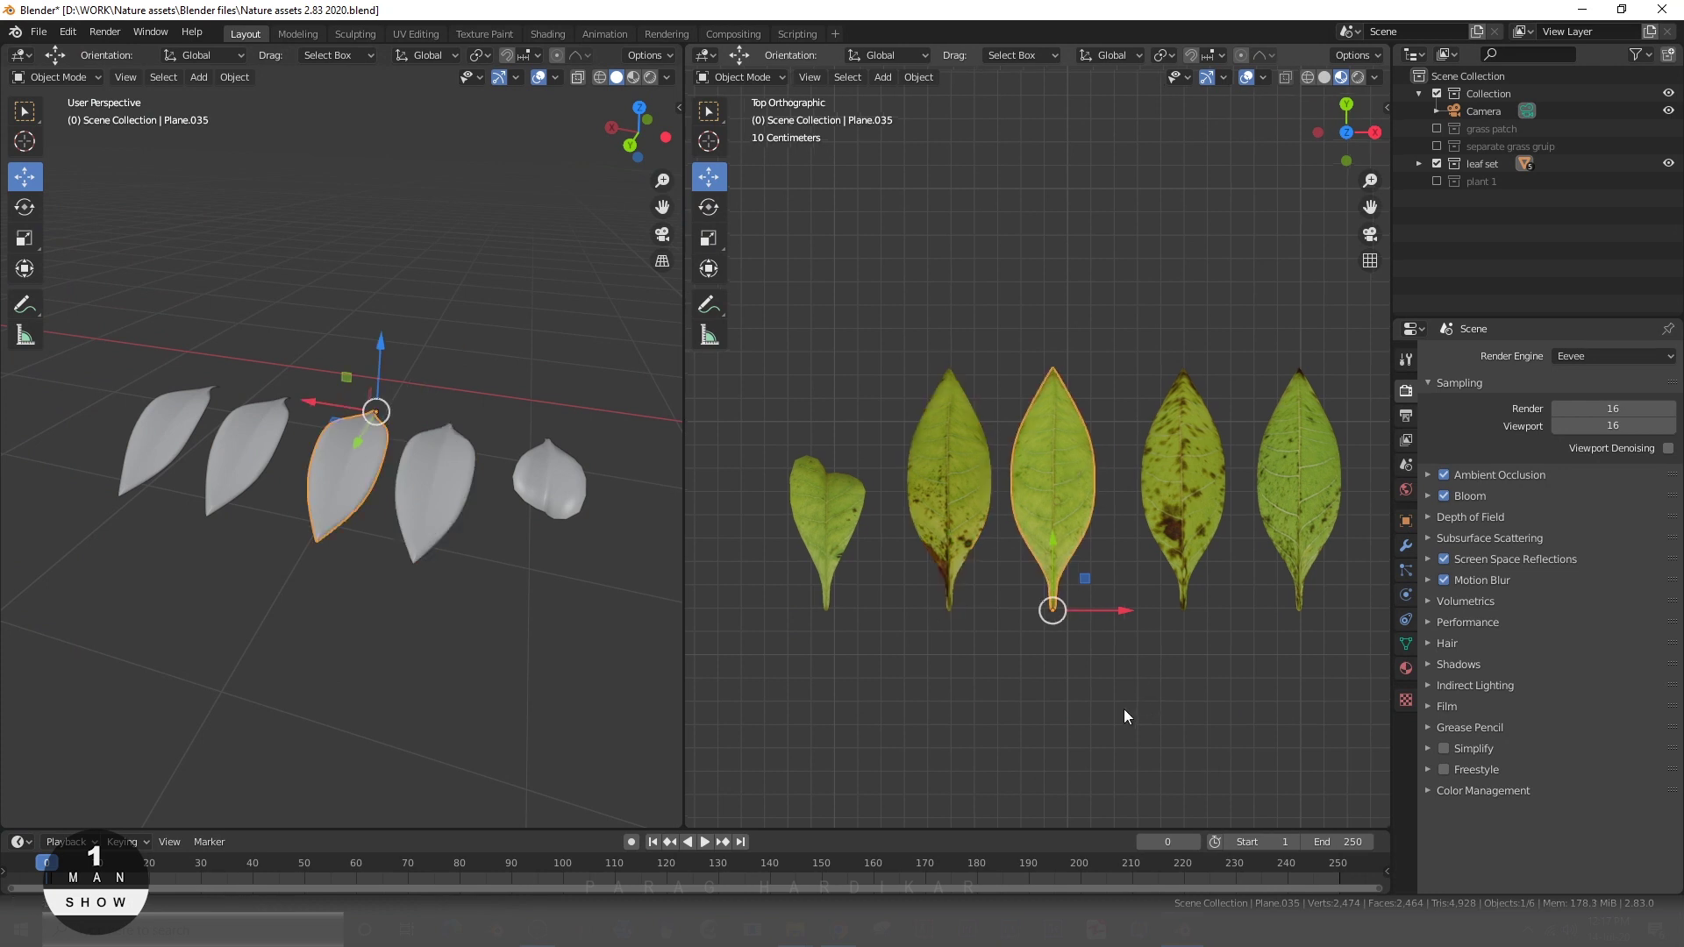
middle_click_drag(1123, 709, 1074, 734, "shift")
left_click(913, 505)
middle_click_drag(932, 632, 1033, 646, "shift")
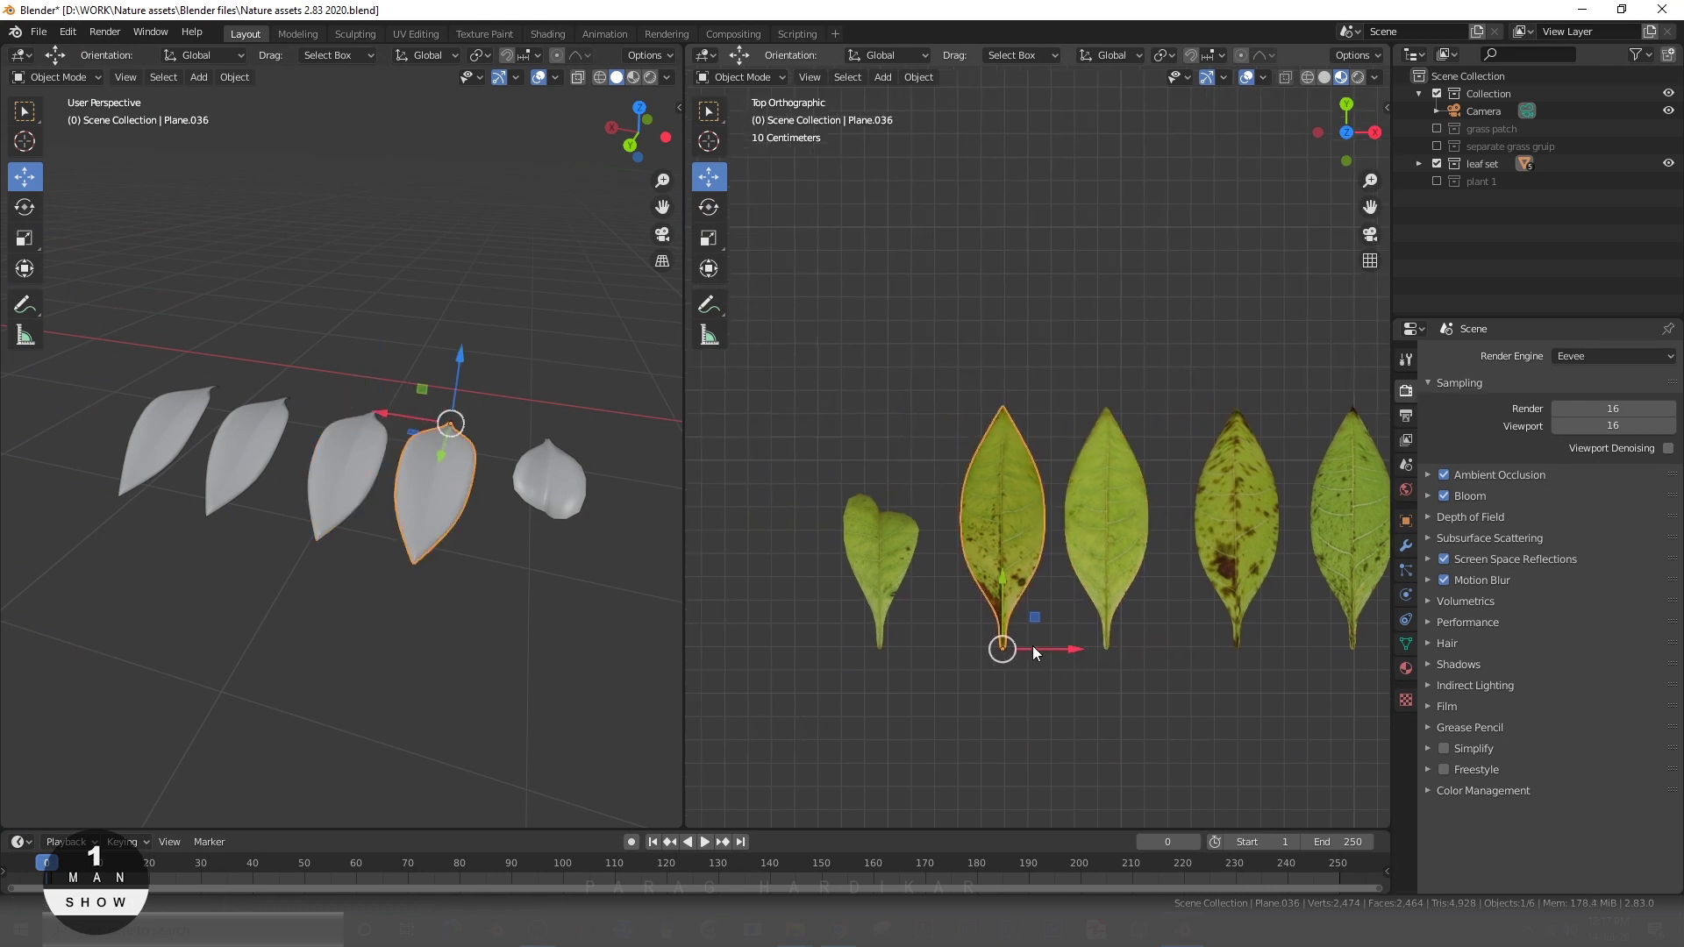
- Inspect the plain light-green leaf's UV layout over LeafSet13_col.jpg in the UV Editing workspace, then return to Object Mode
left_click_drag(1002, 578, 995, 552)
left_click(993, 590)
scroll(988, 693, "down", 3)
scroll(987, 675, "up", 2)
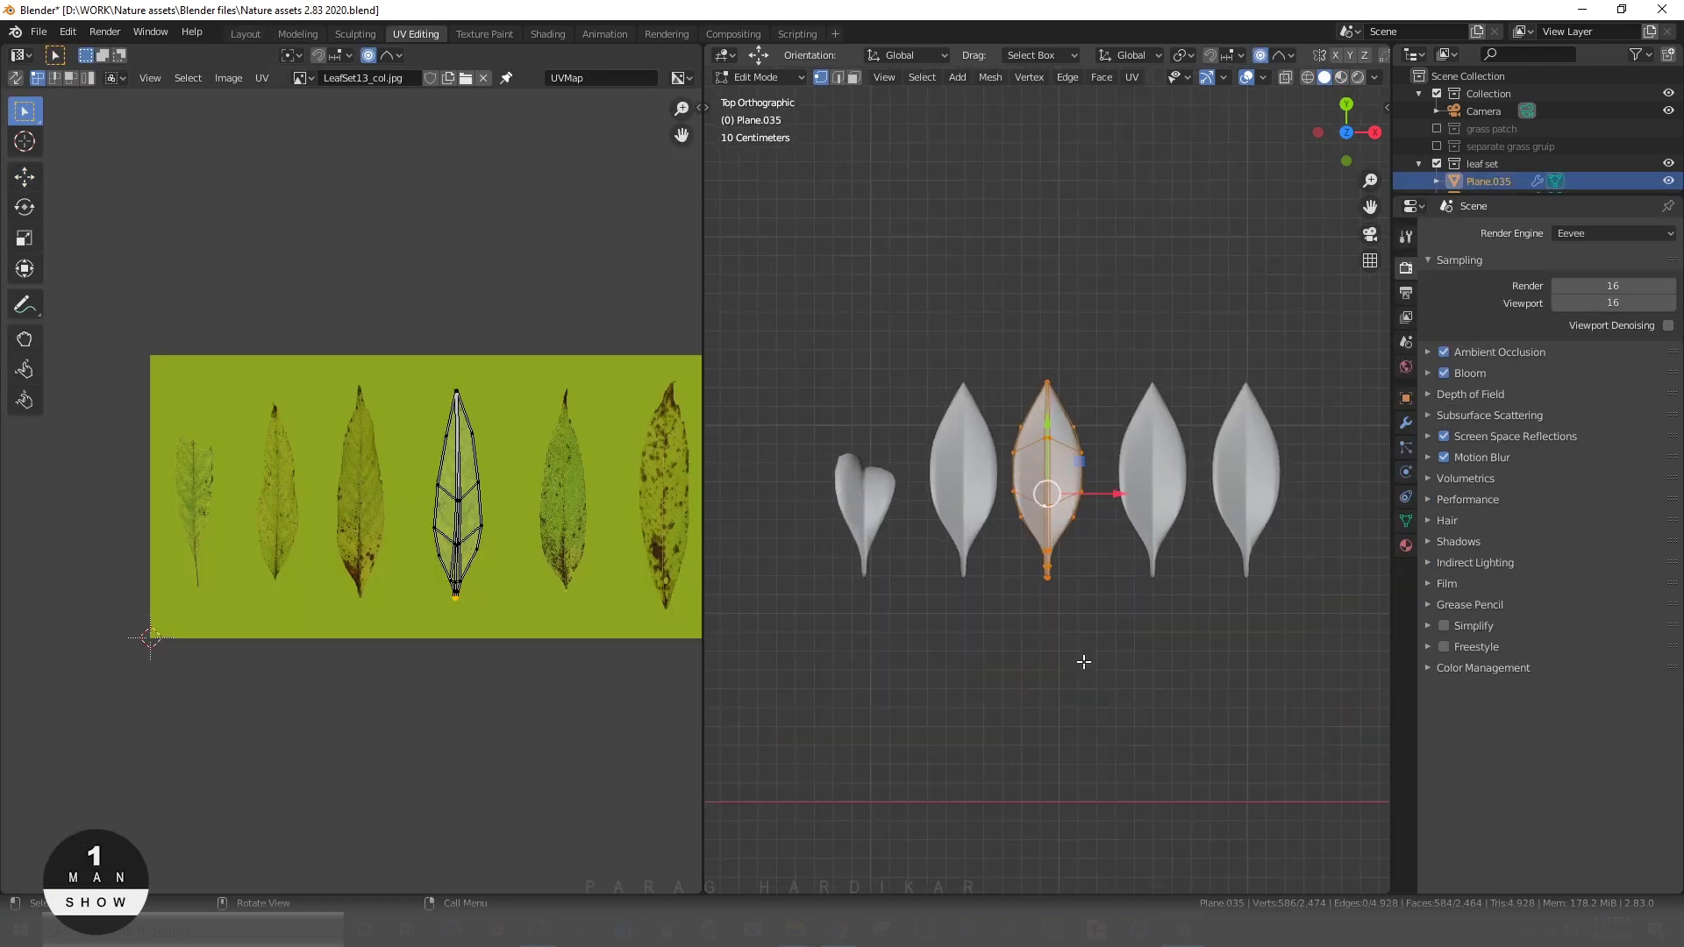
middle_click_drag(1084, 662, 1067, 704, "shift")
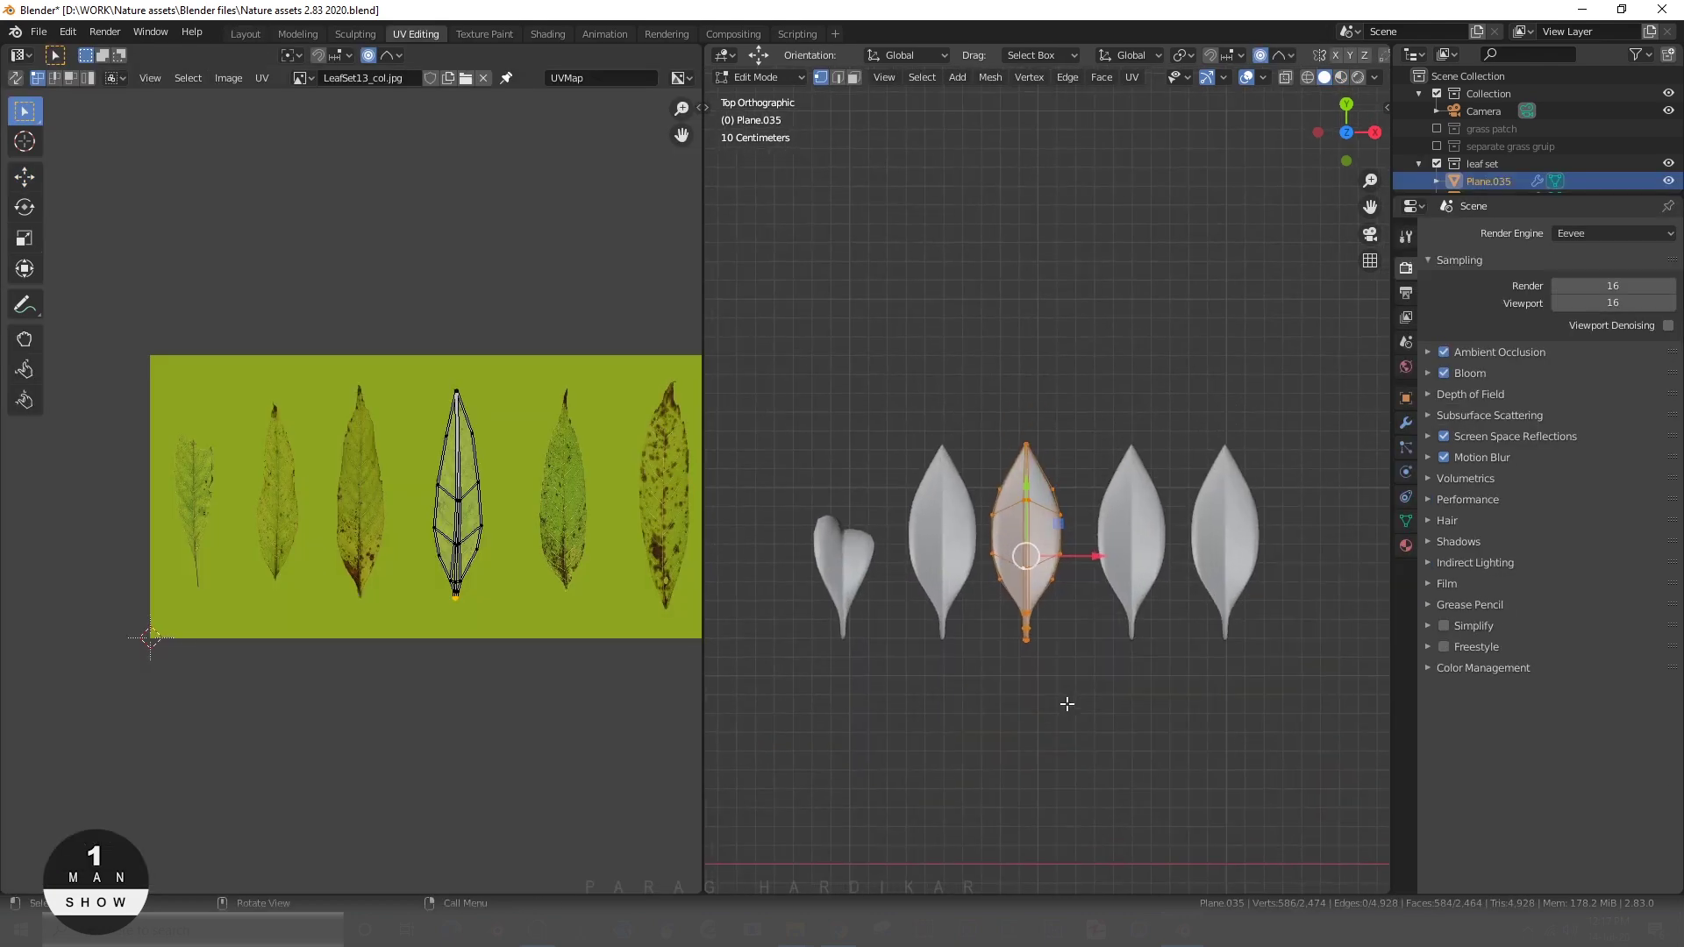
key("Tab")
scroll(1066, 703, "up", 2)
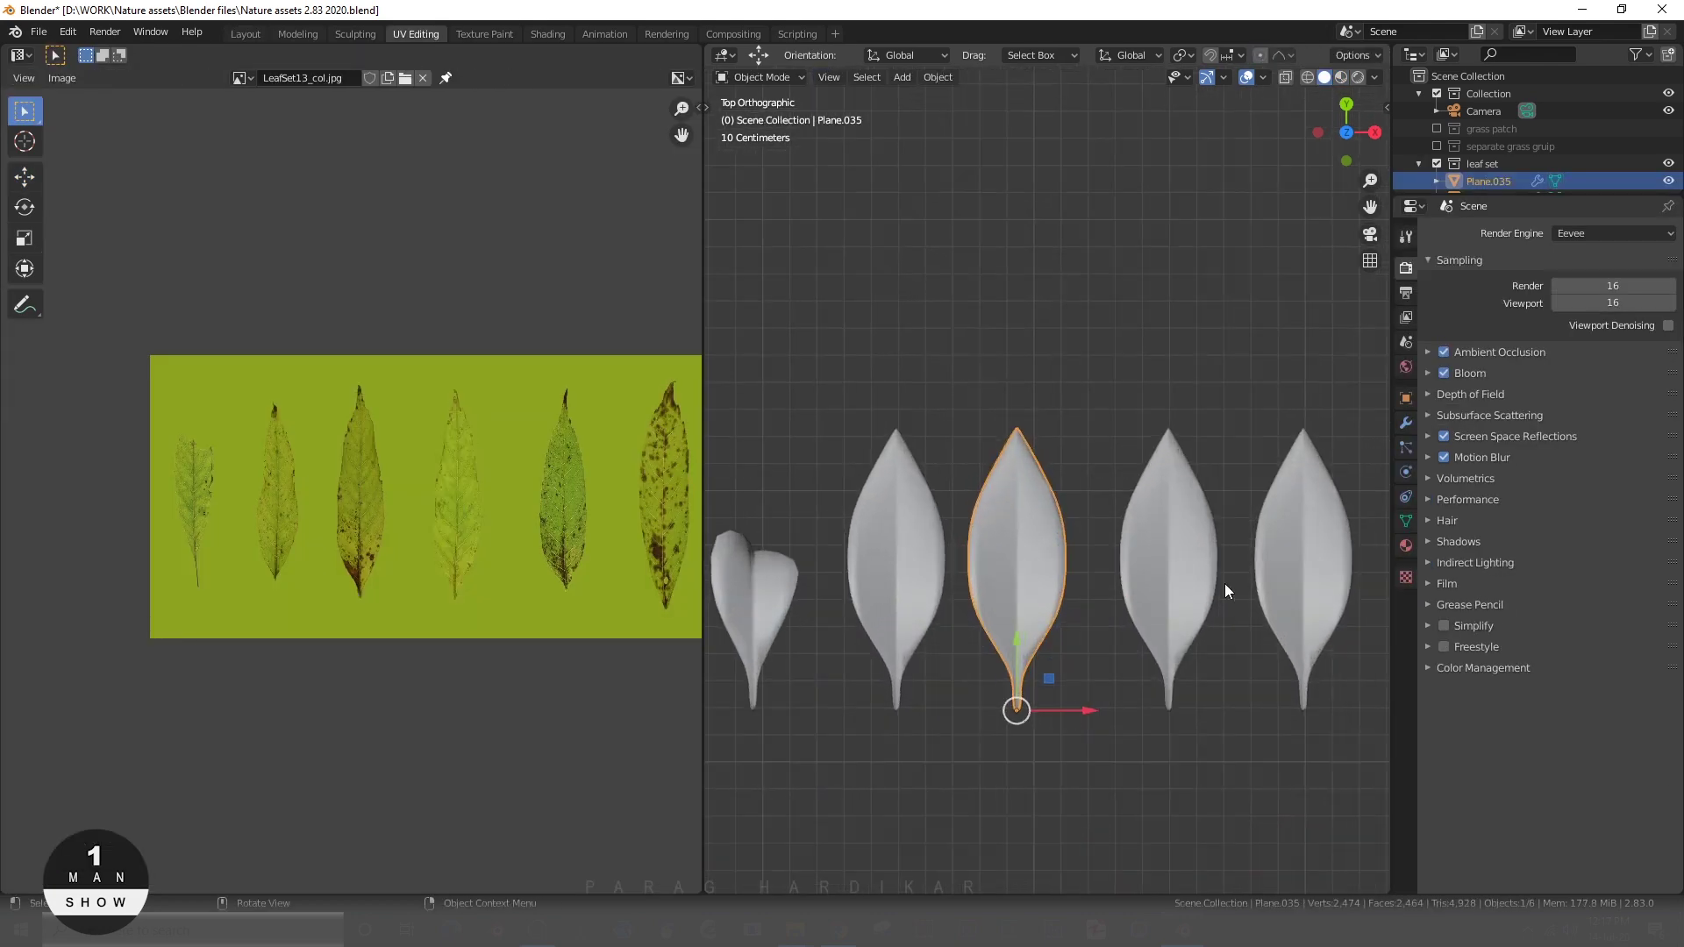
- Display the leaves in Material Preview shading and remove the material slot from the heavily brown-spotted leaf, Plane.037
key("z")
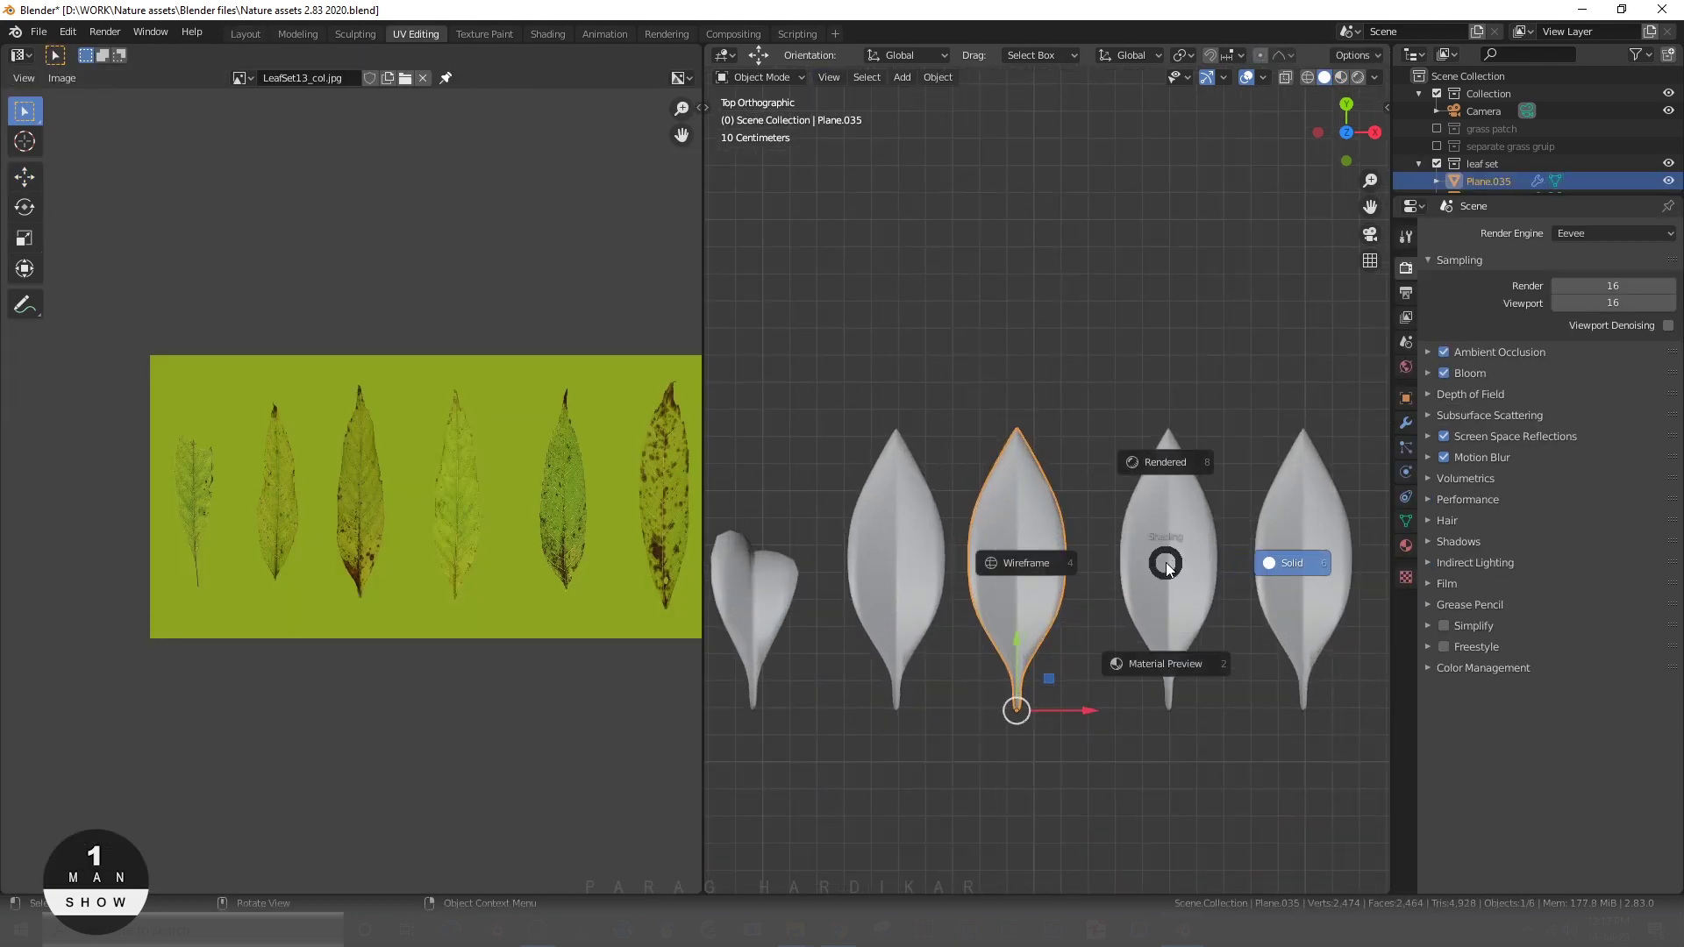
left_click(1184, 677)
scroll(1184, 677, "down", 3)
scroll(1173, 691, "up", 1)
scroll(1173, 691, "up", 1)
left_click(1155, 539)
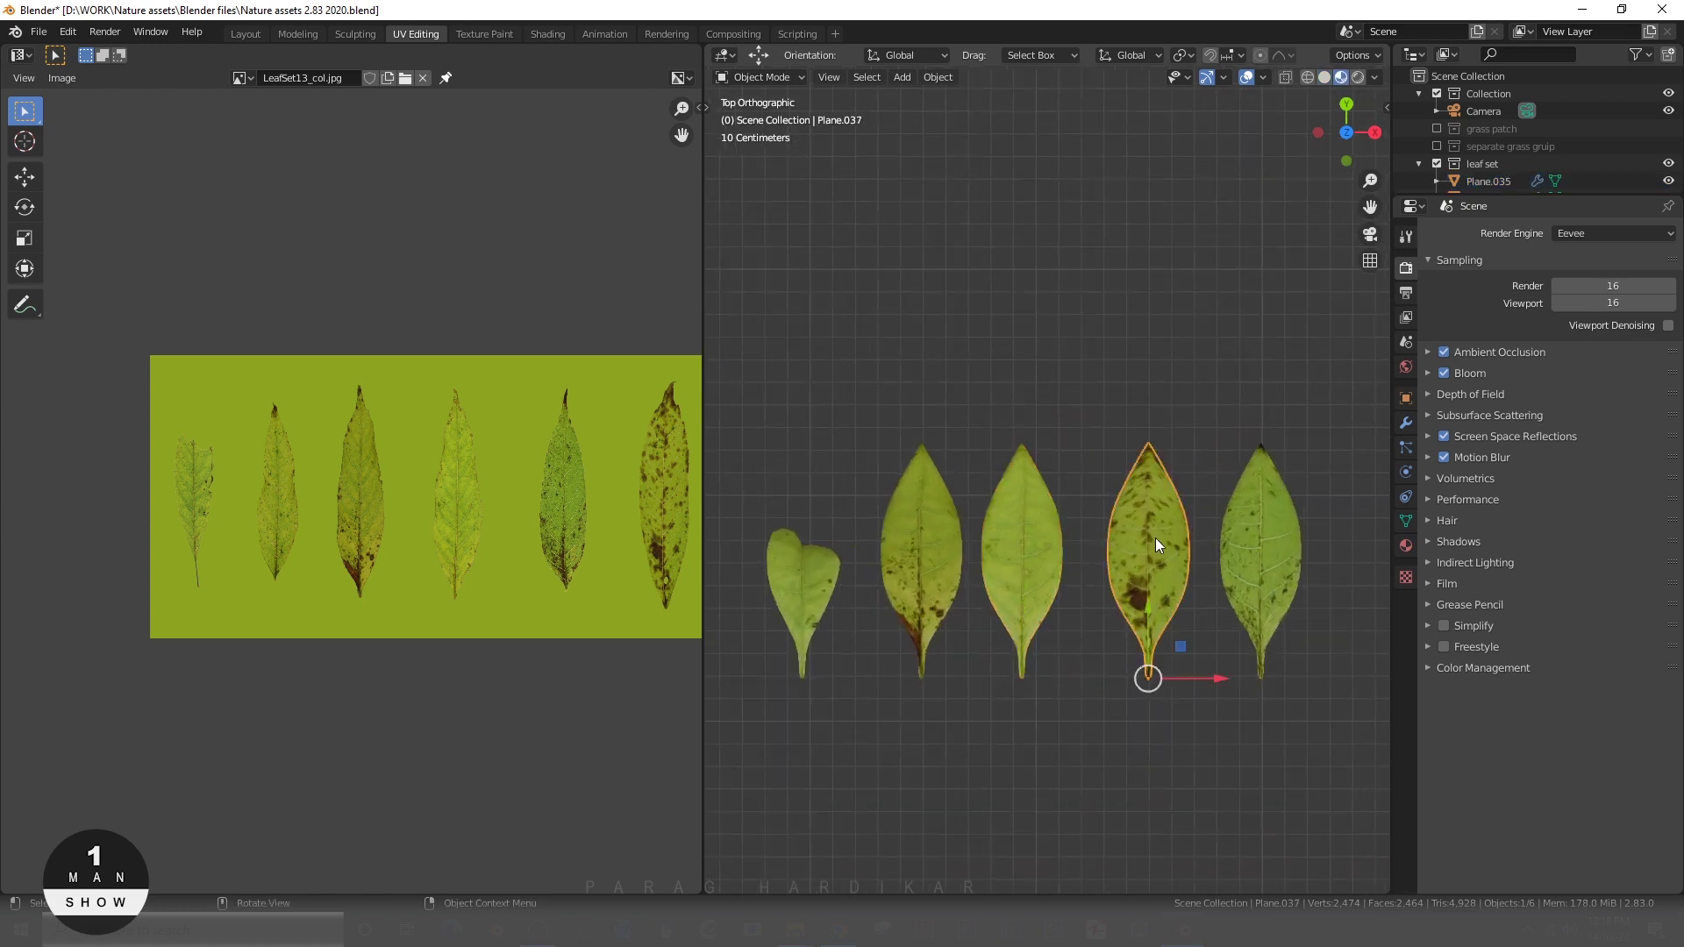
left_click(1404, 547)
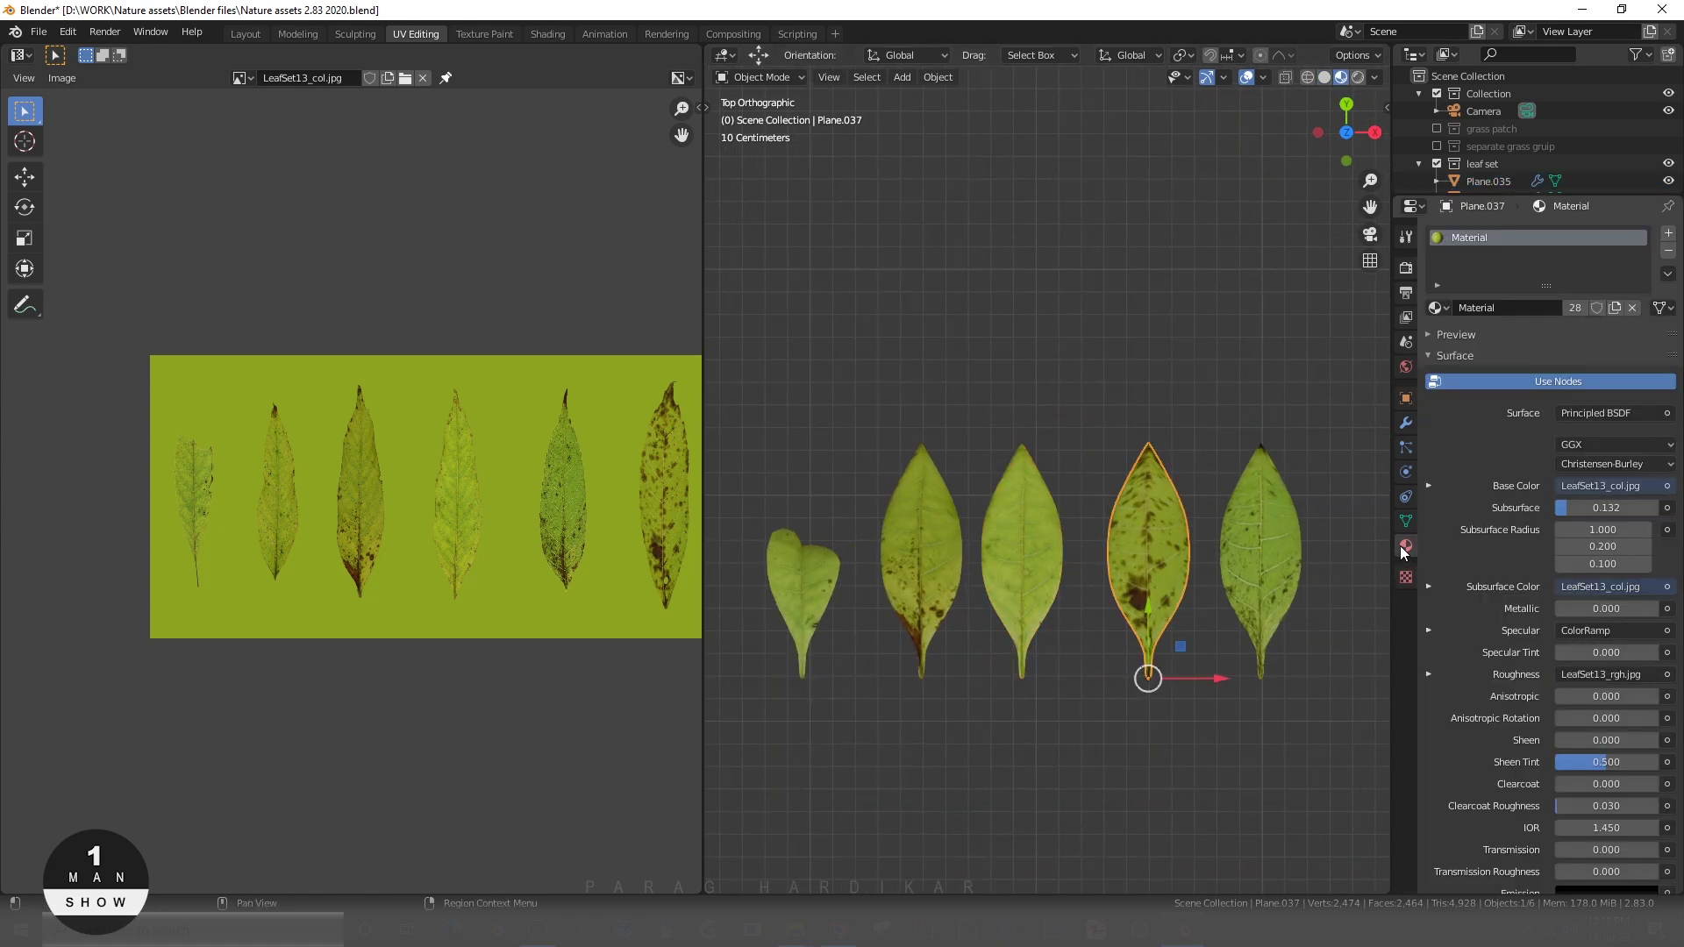
left_click(1668, 252)
left_click(1107, 763)
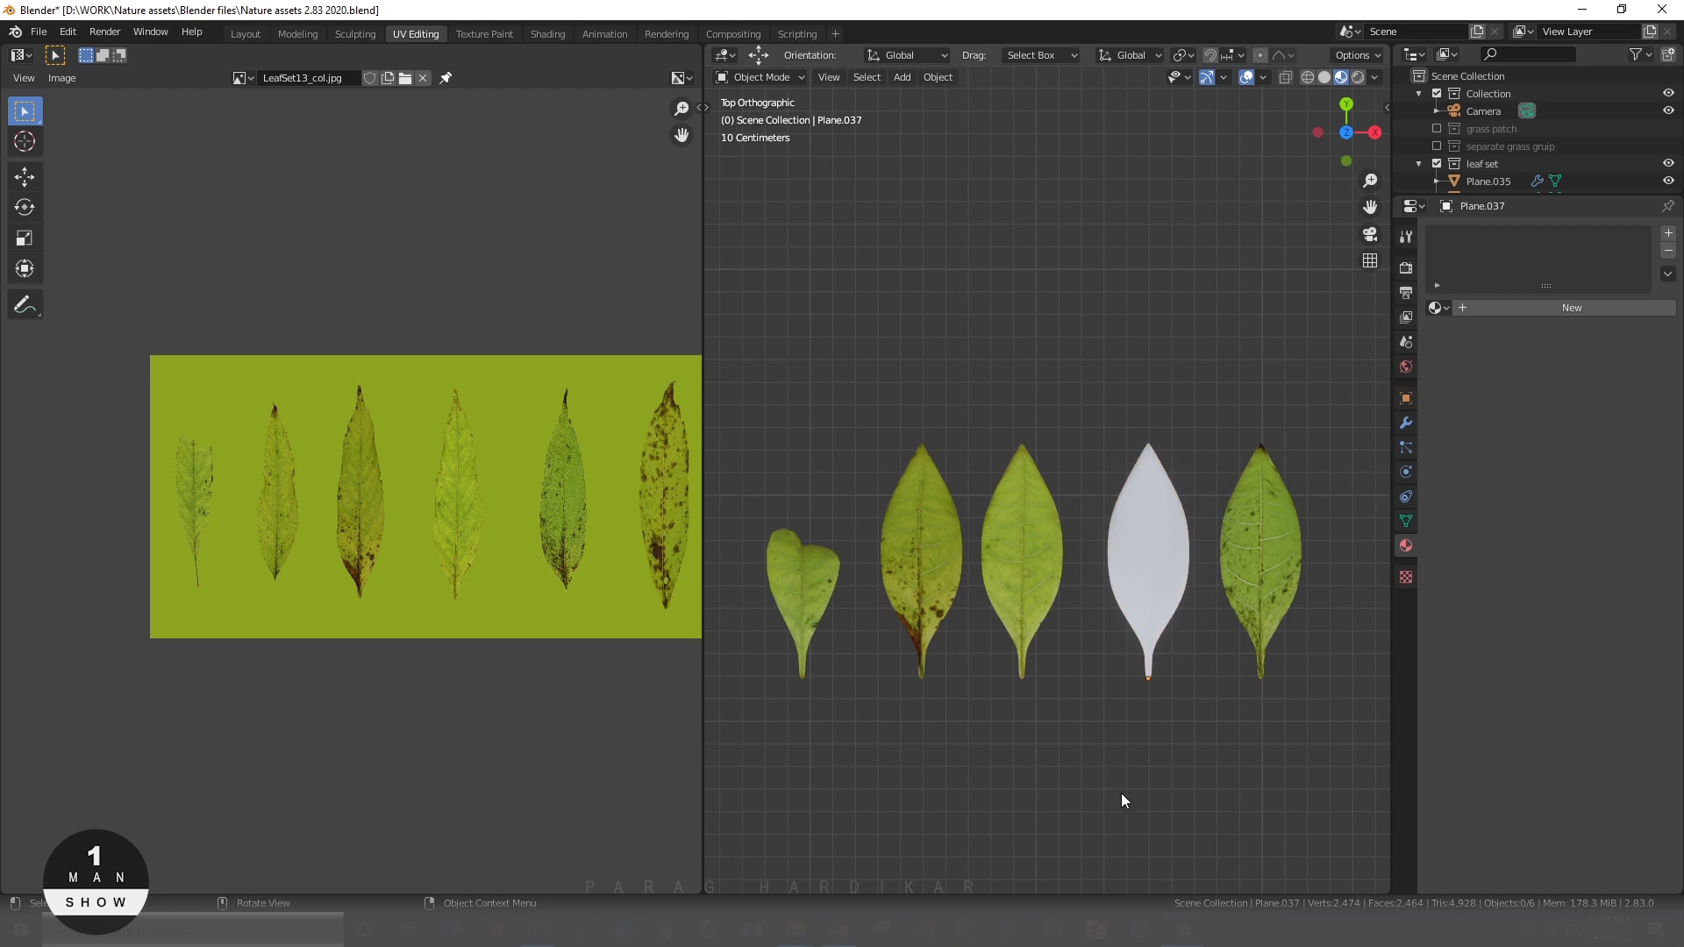
- Remove the material slots from the brown-based leaf, the heart-shaped leaf and the outermost green leaf, Plane.038
left_click(914, 547)
left_click(1668, 251)
left_click(802, 596)
left_click(1668, 252)
left_click(1260, 561)
left_click(1667, 252)
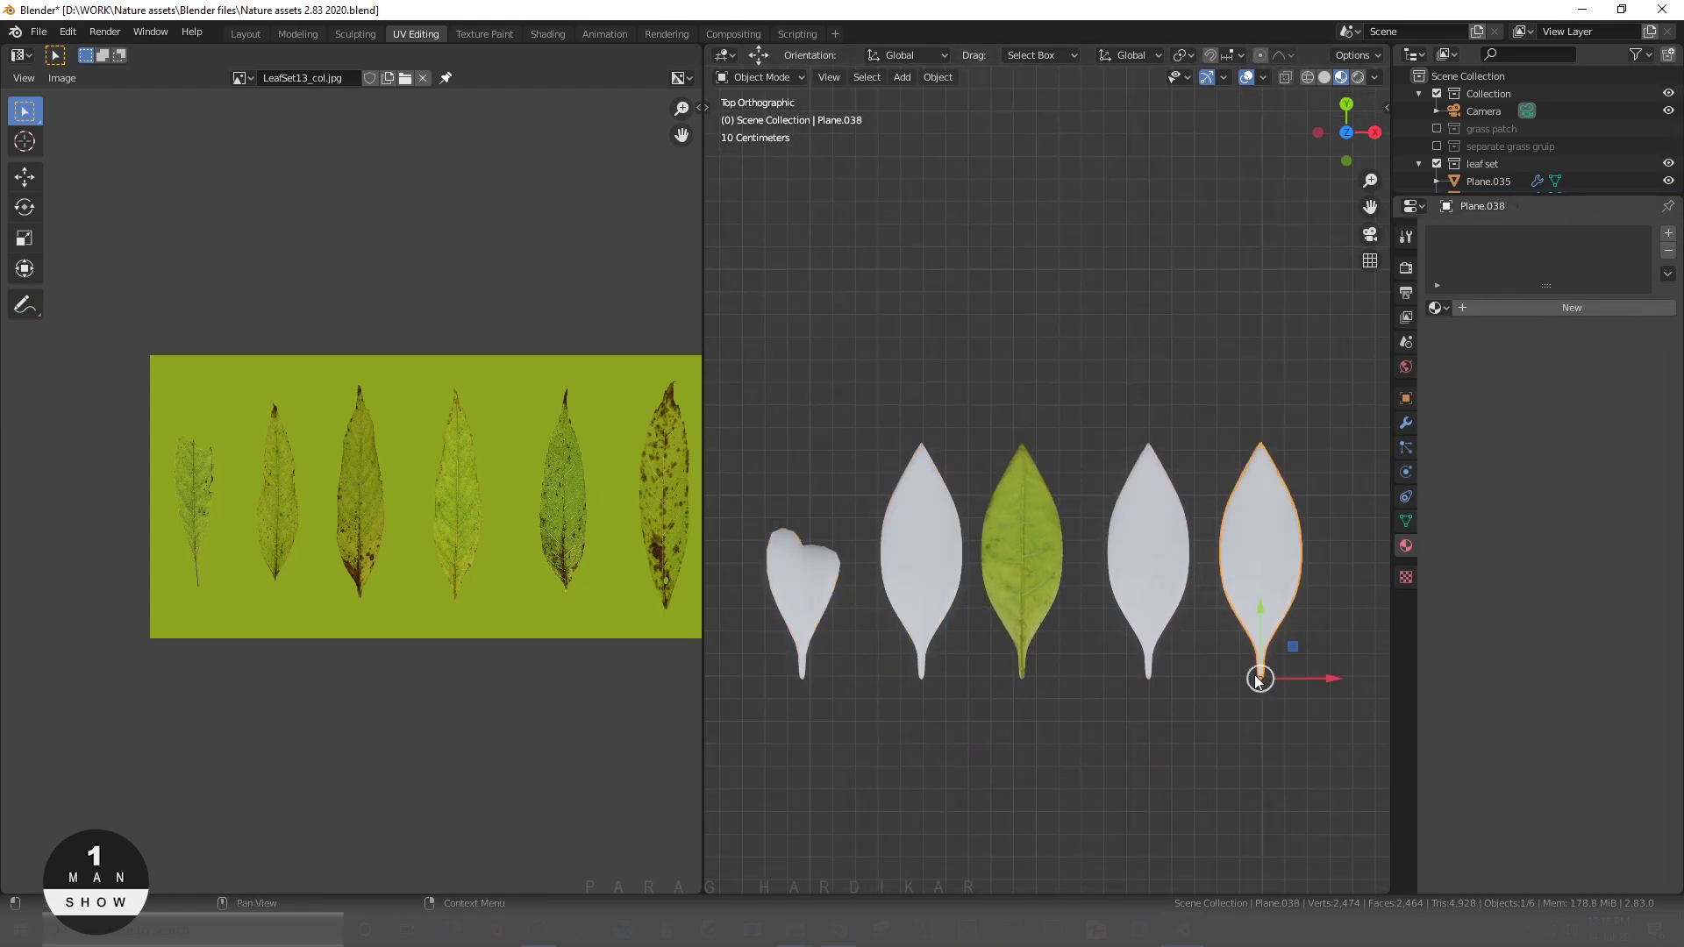
left_click(1017, 528)
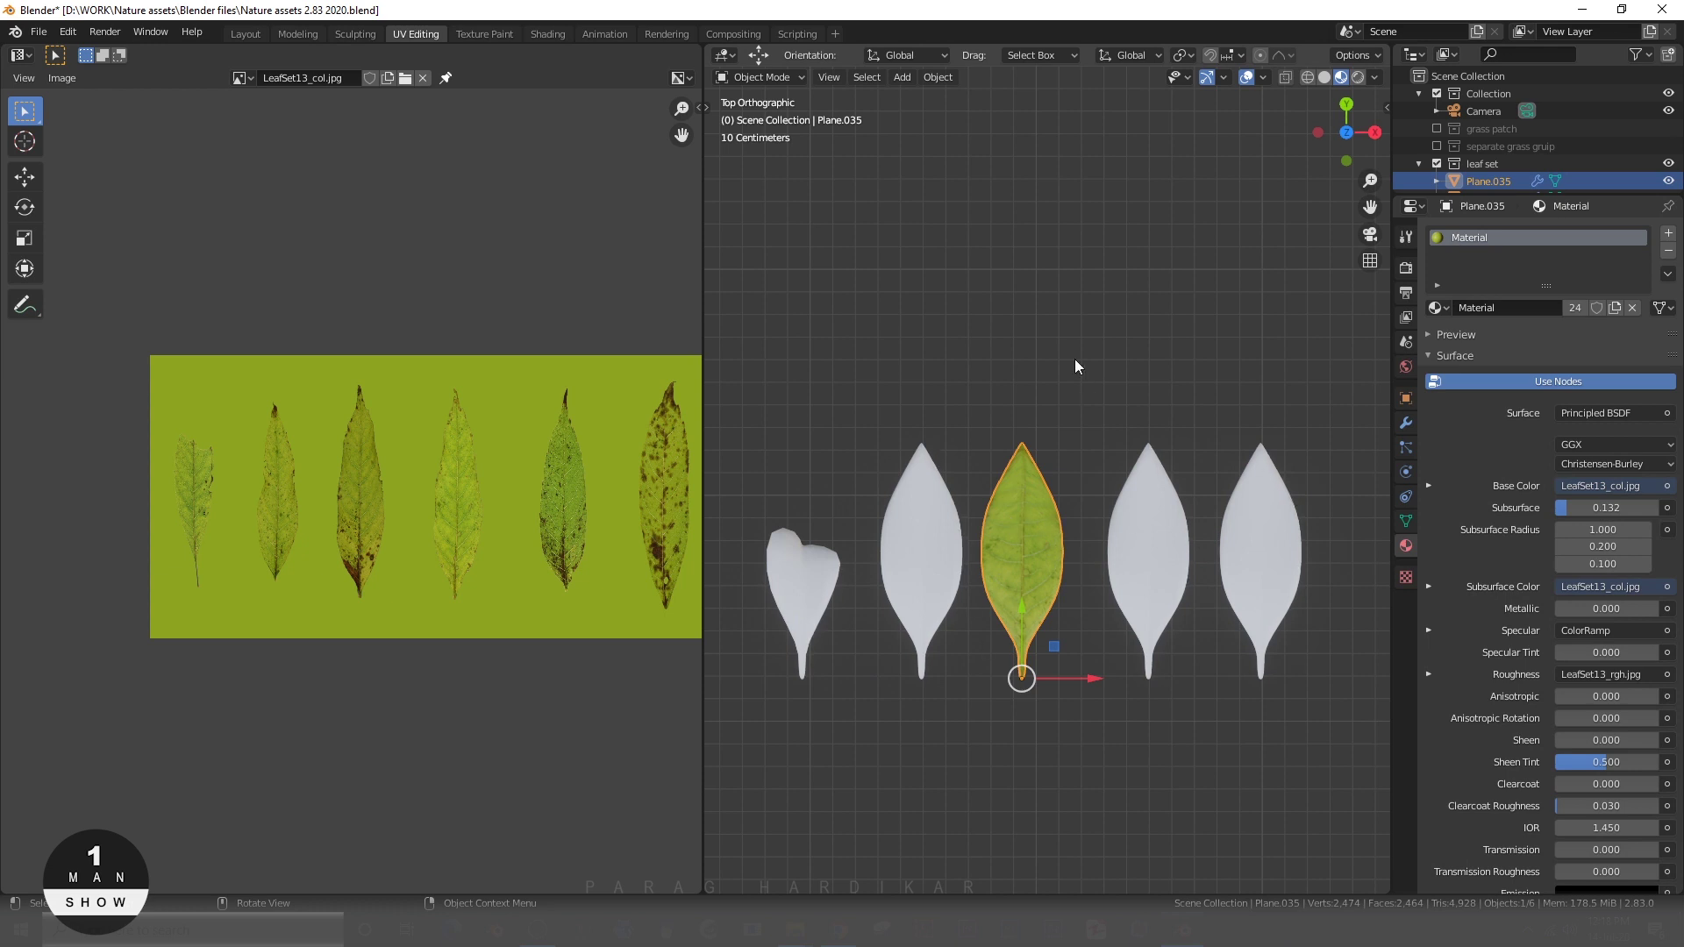
left_click(1075, 359)
left_click(1029, 618)
left_click(1129, 561)
left_click(1022, 560, "shift")
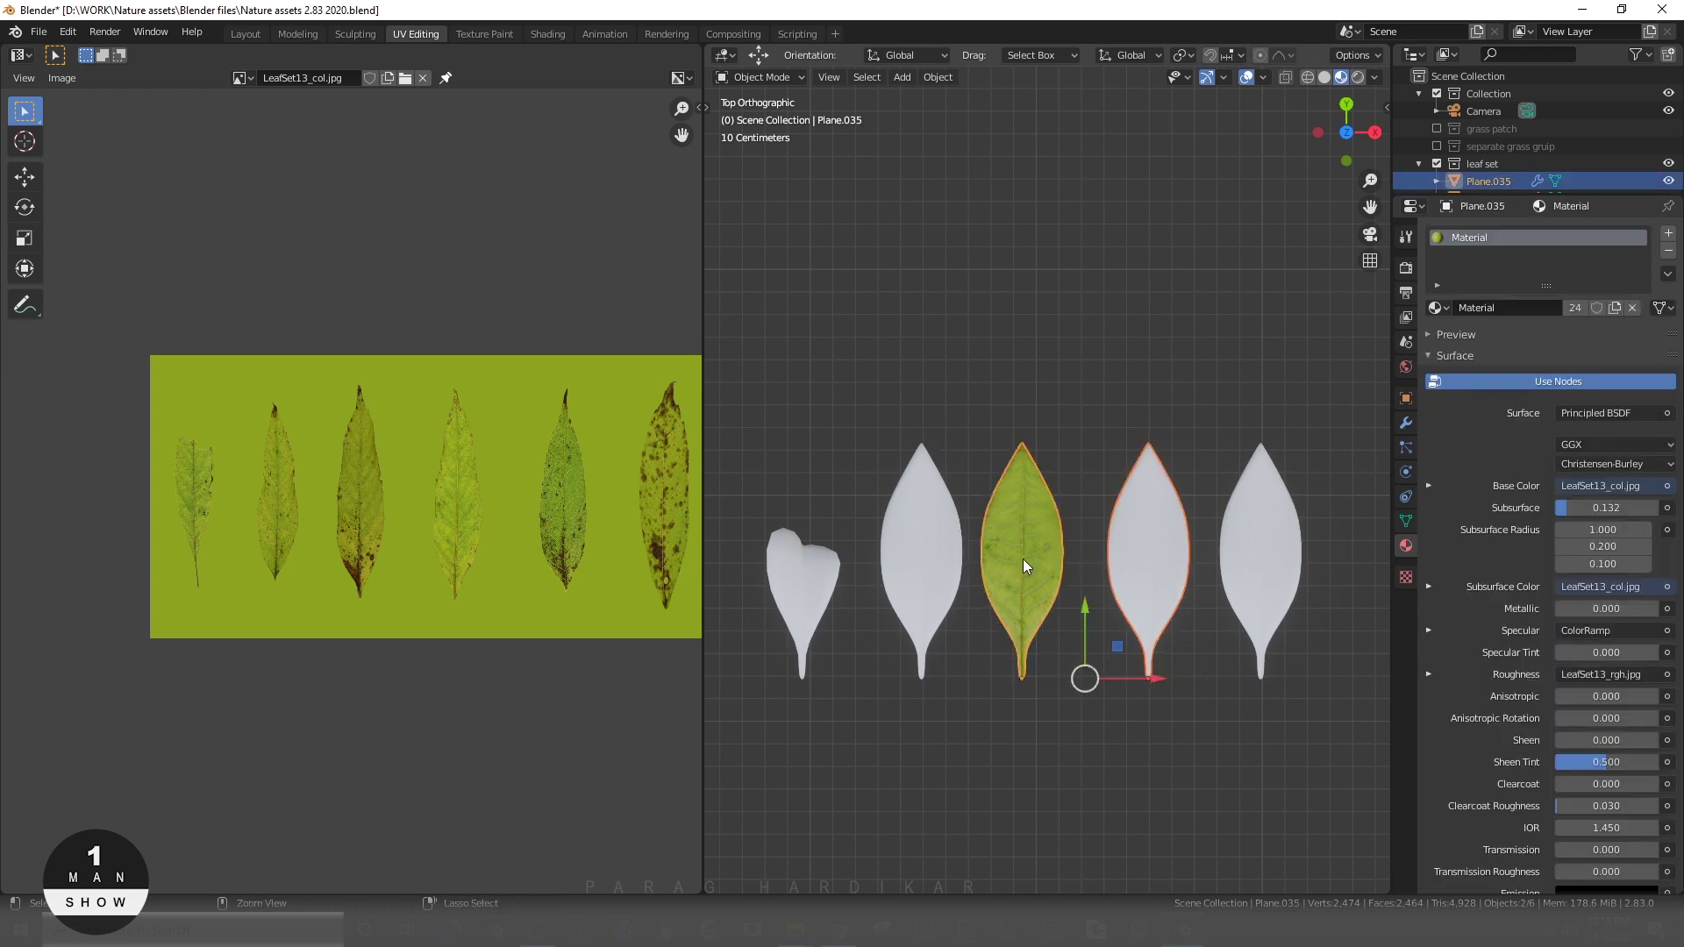
key("ctrl+l")
left_click(1156, 286)
key("n")
left_click(1380, 239)
left_click(1283, 125)
key("n")
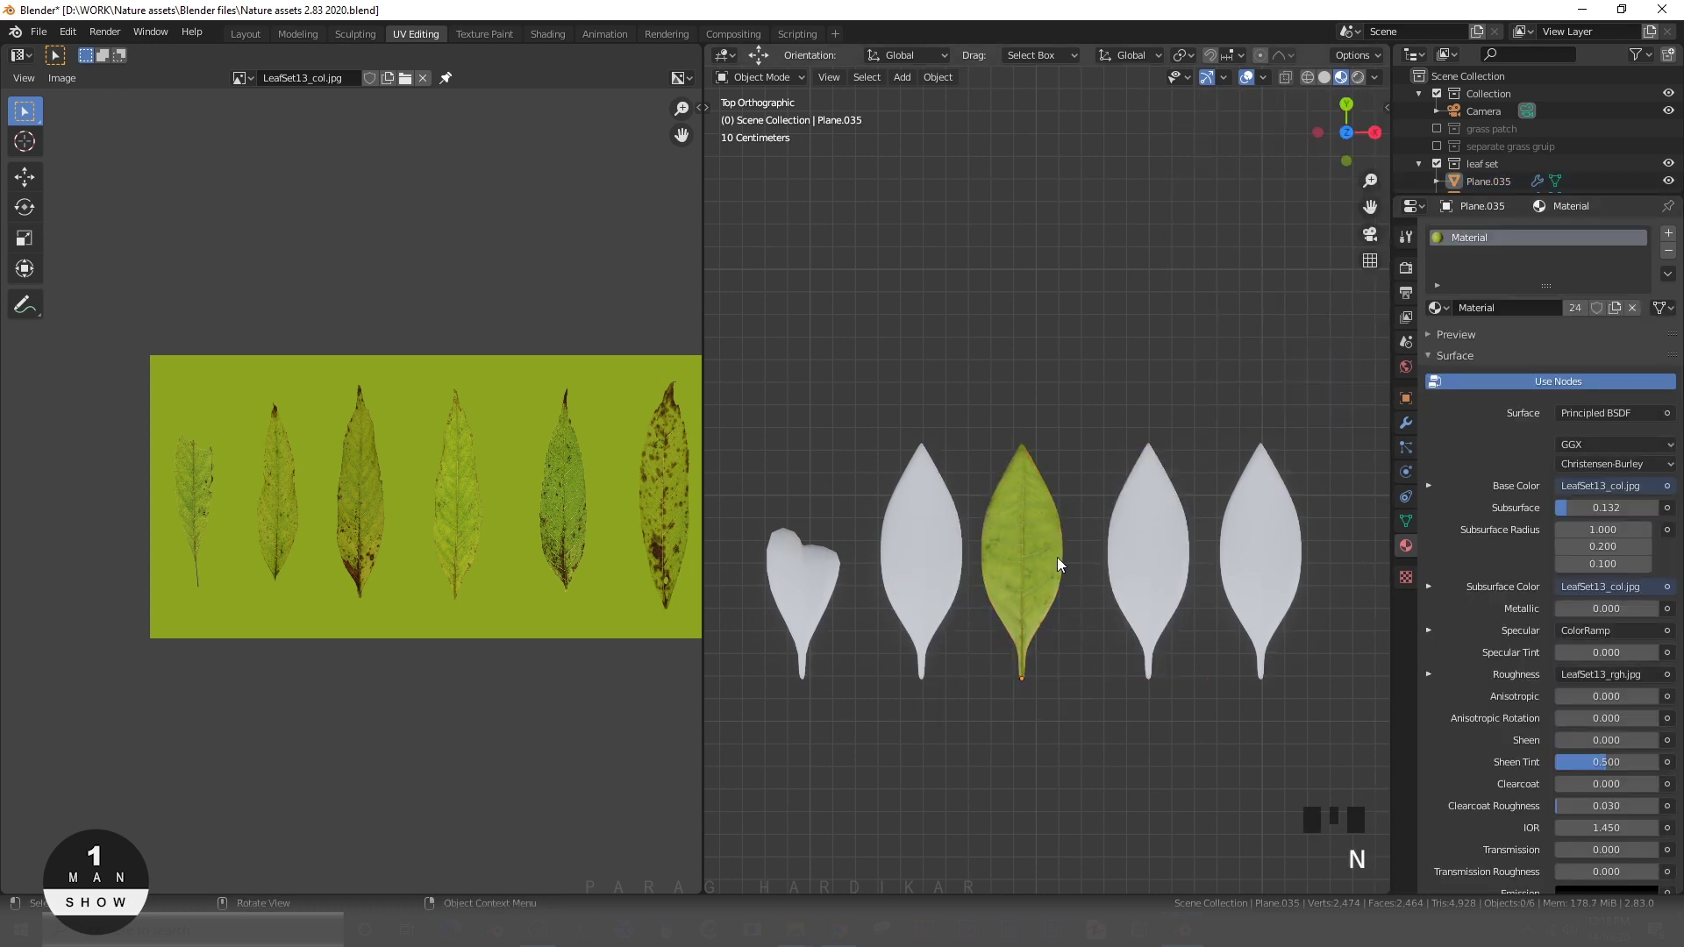
- Link the material of the textured light-green leaf, Plane.035, to the white leaf Plane.037
left_click(1139, 561)
left_click(1028, 544, "shift")
key("ctrl+l")
left_click(914, 596)
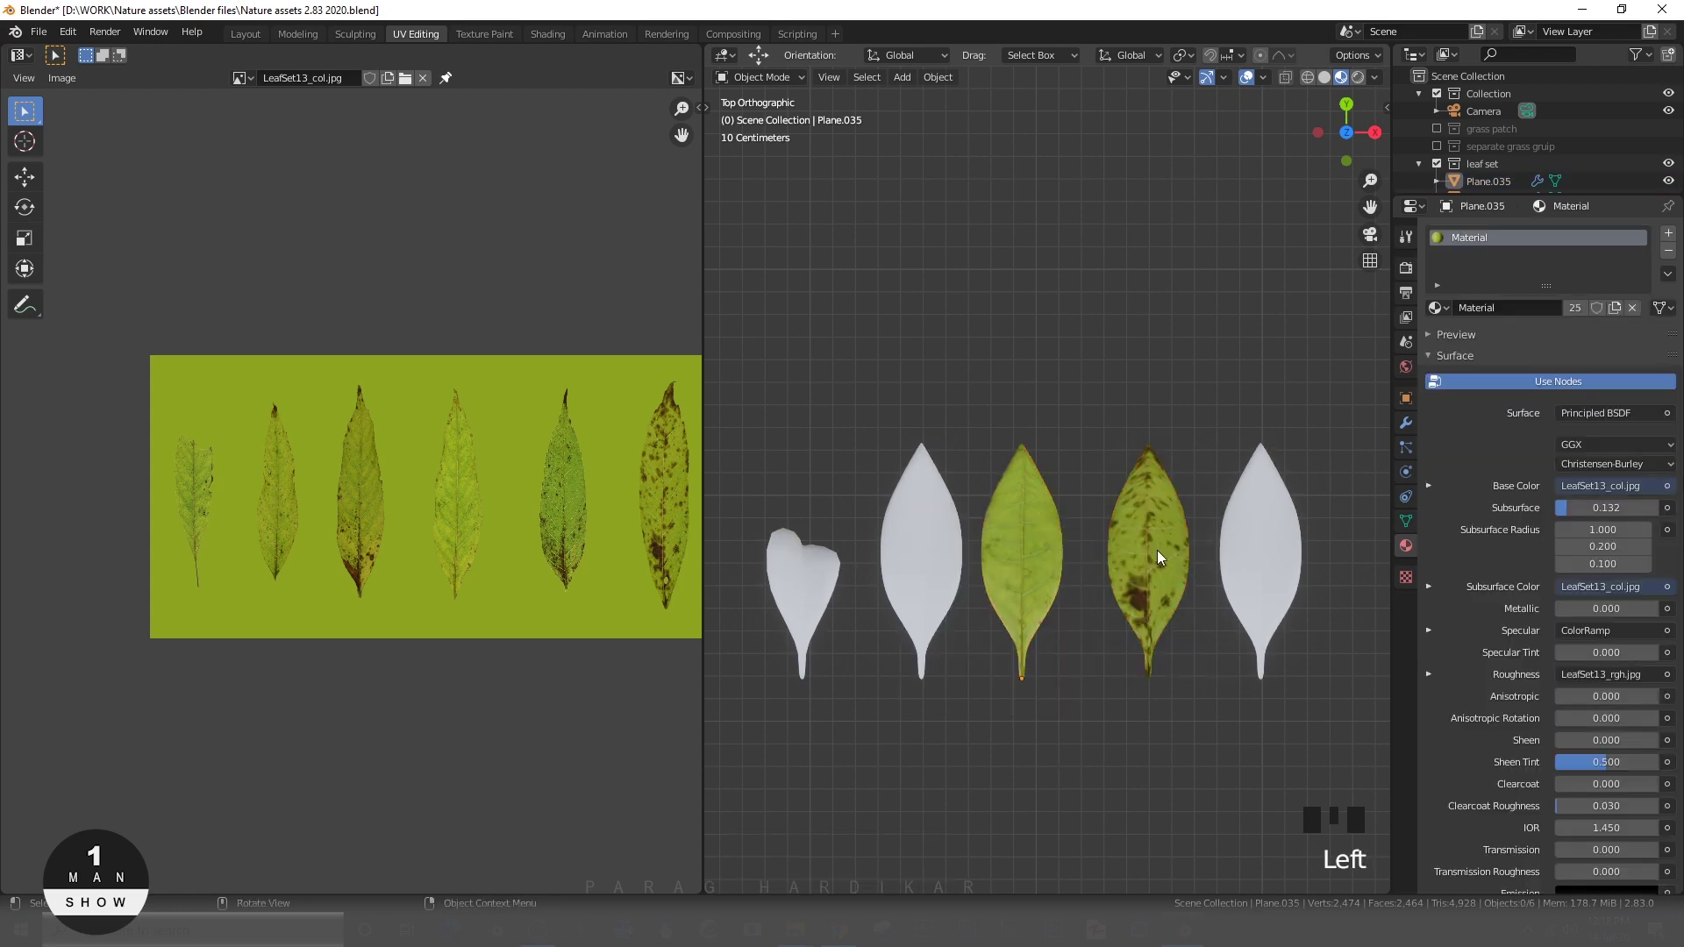
- Move and rotate Plane.037's UVs onto the brown-based third leaf of LeafSet13_col.jpg, fit them to its outline, and return to Object Mode
key("Tab")
scroll(1139, 553, "up", 1)
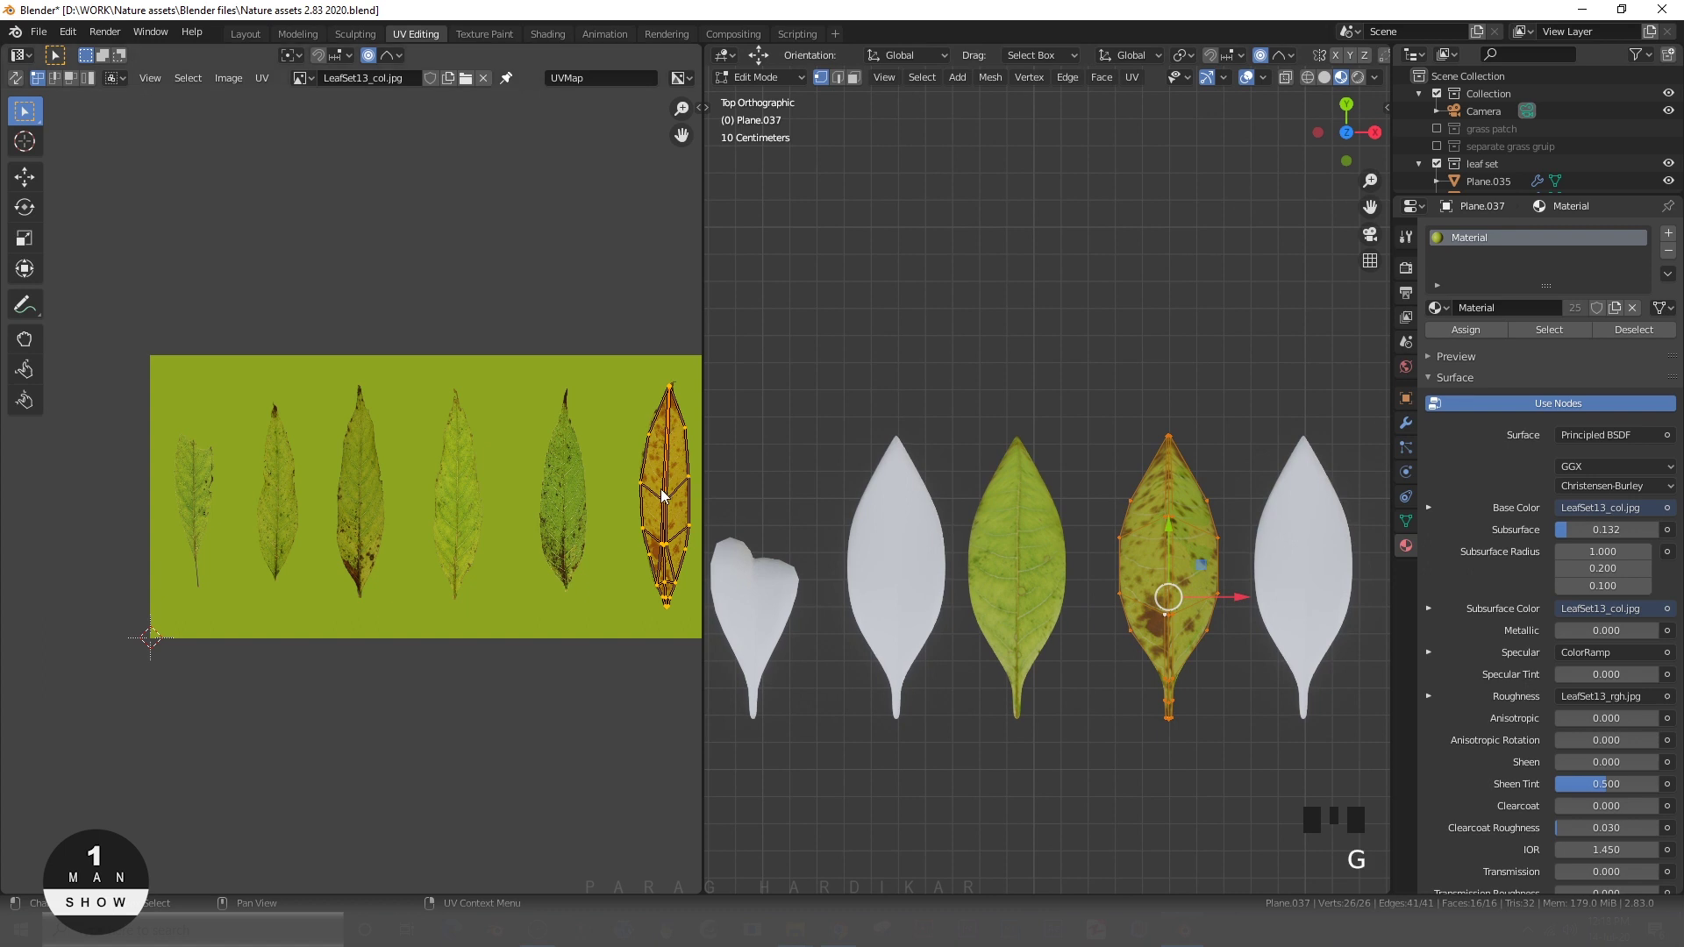
key("g")
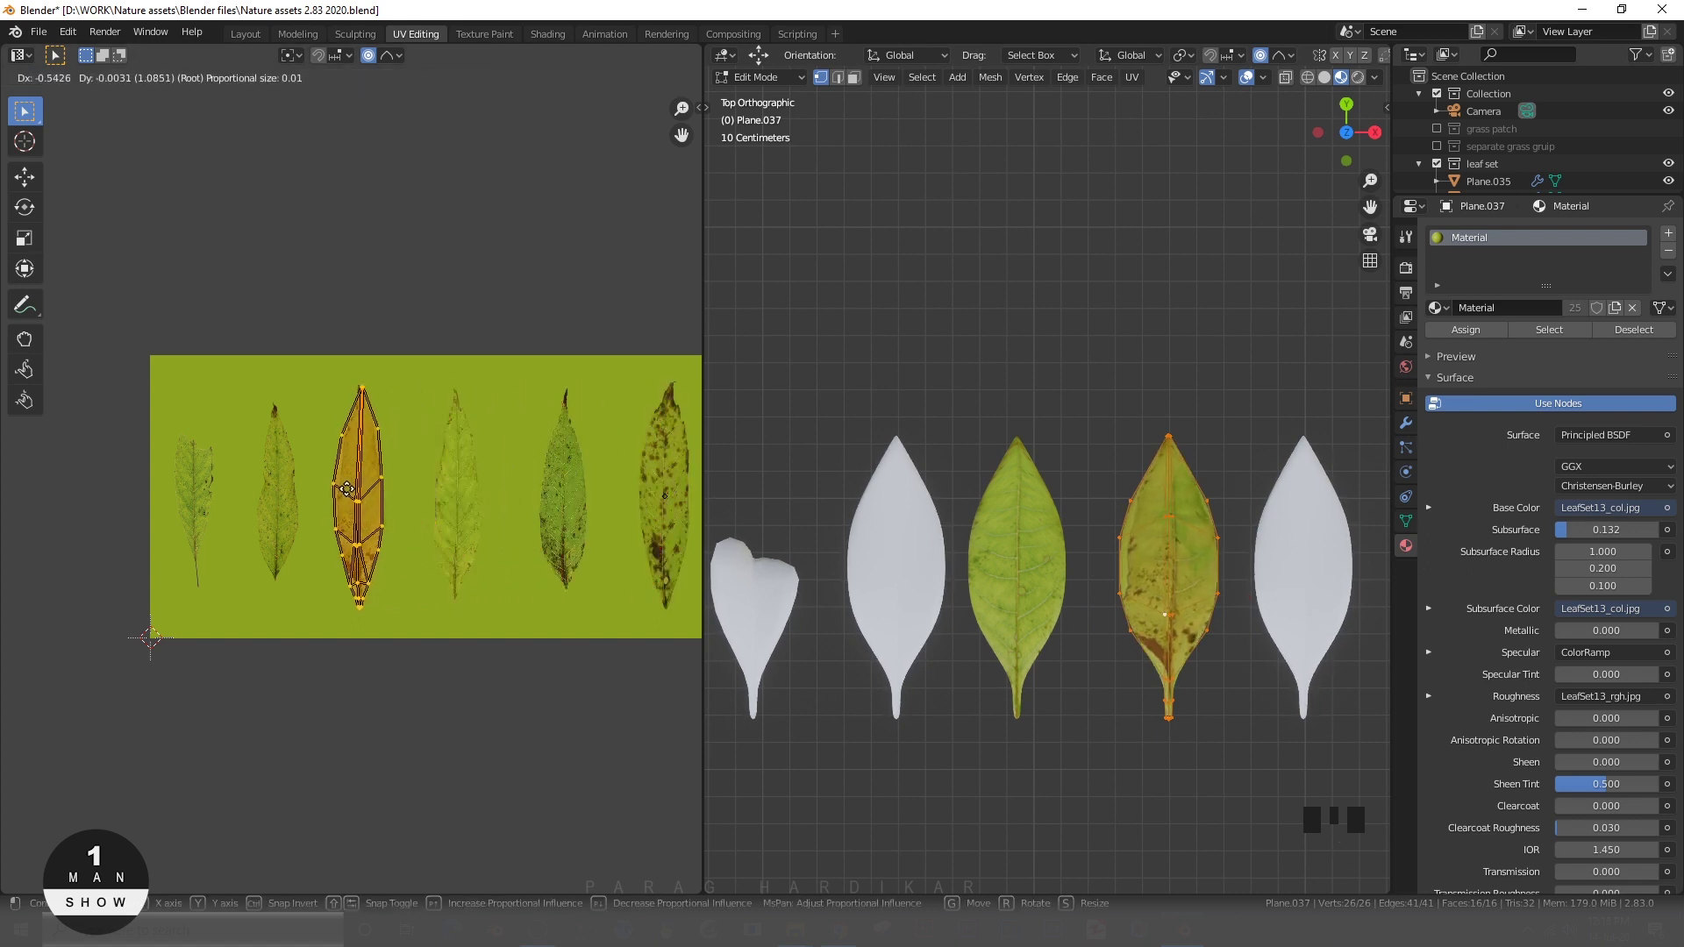
key("r")
left_click(398, 555)
scroll(392, 523, "up", 2)
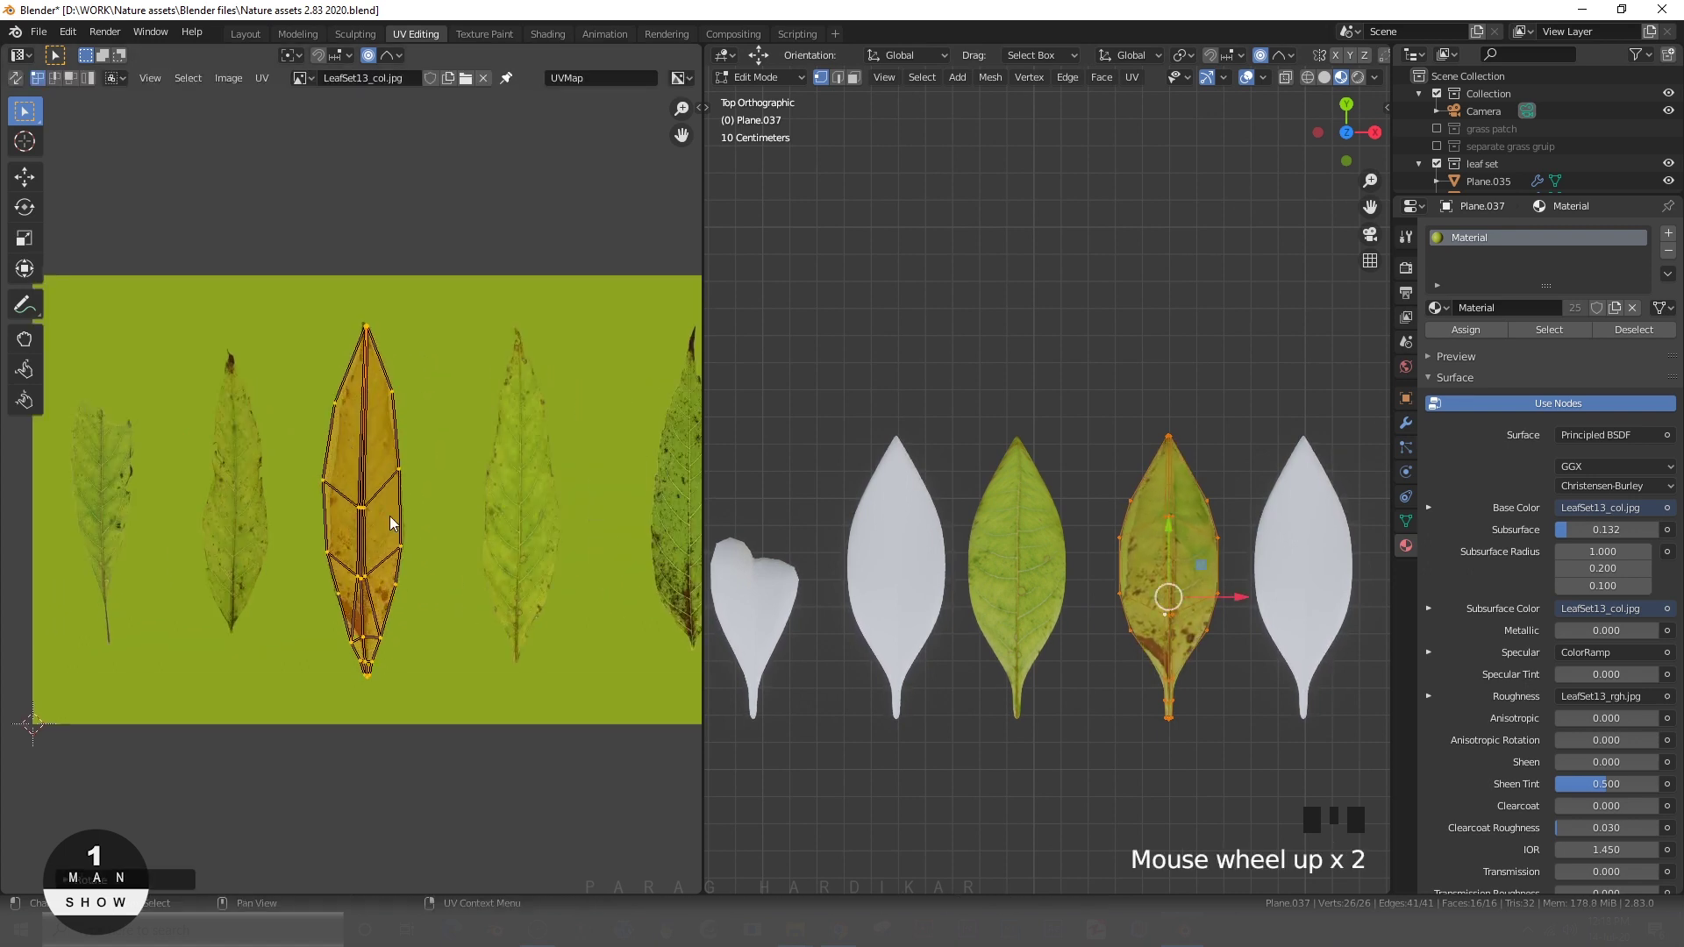
key("g")
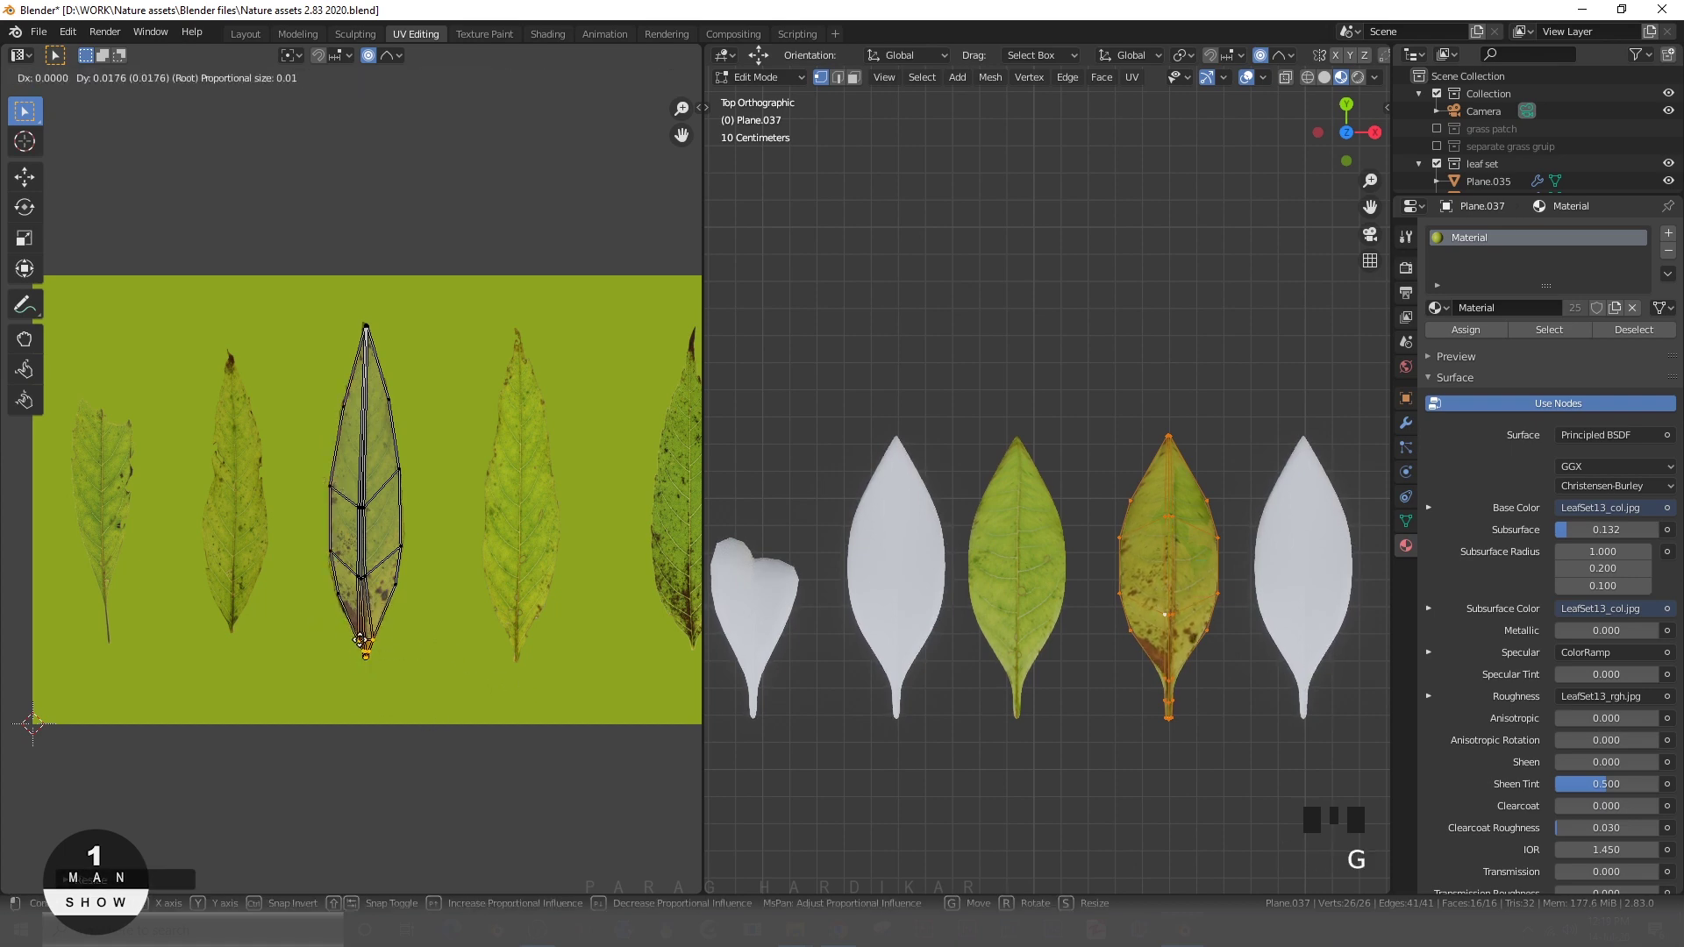
key("Tab")
scroll(1045, 484, "down", 3)
left_click(1047, 765)
- Check the heart-shaped leaf's UV layout and link Plane.035's material to it
scroll(844, 527, "up", 3)
left_click(905, 614)
middle_click_drag(933, 754, 988, 746, "shift")
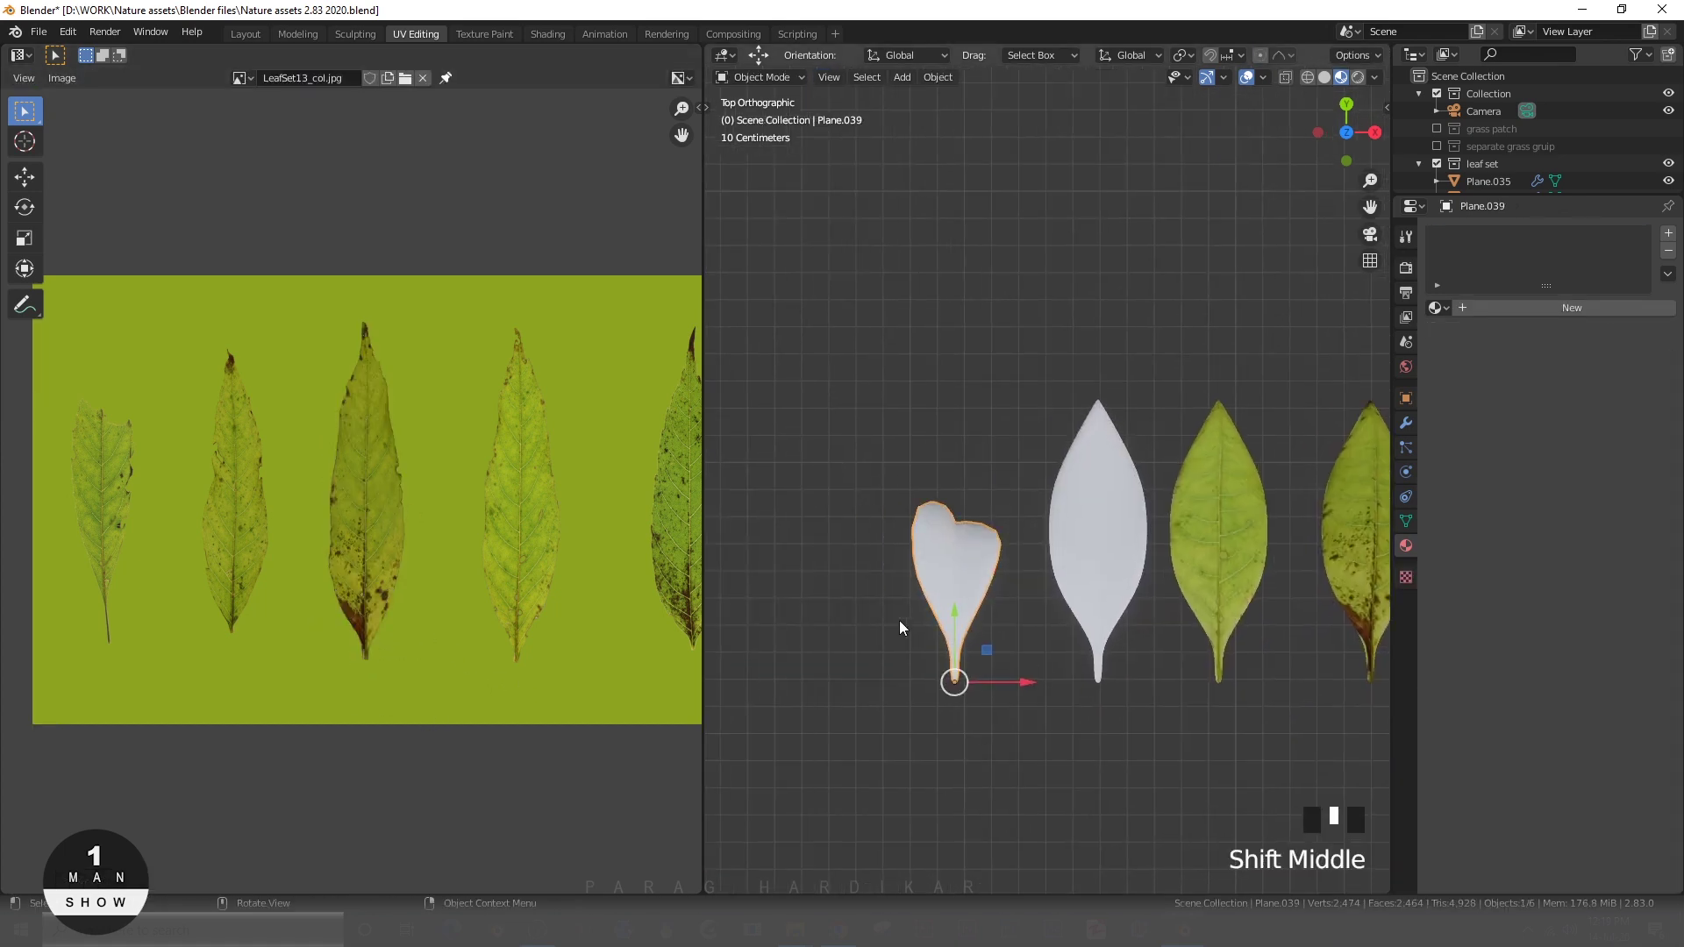
key("Tab")
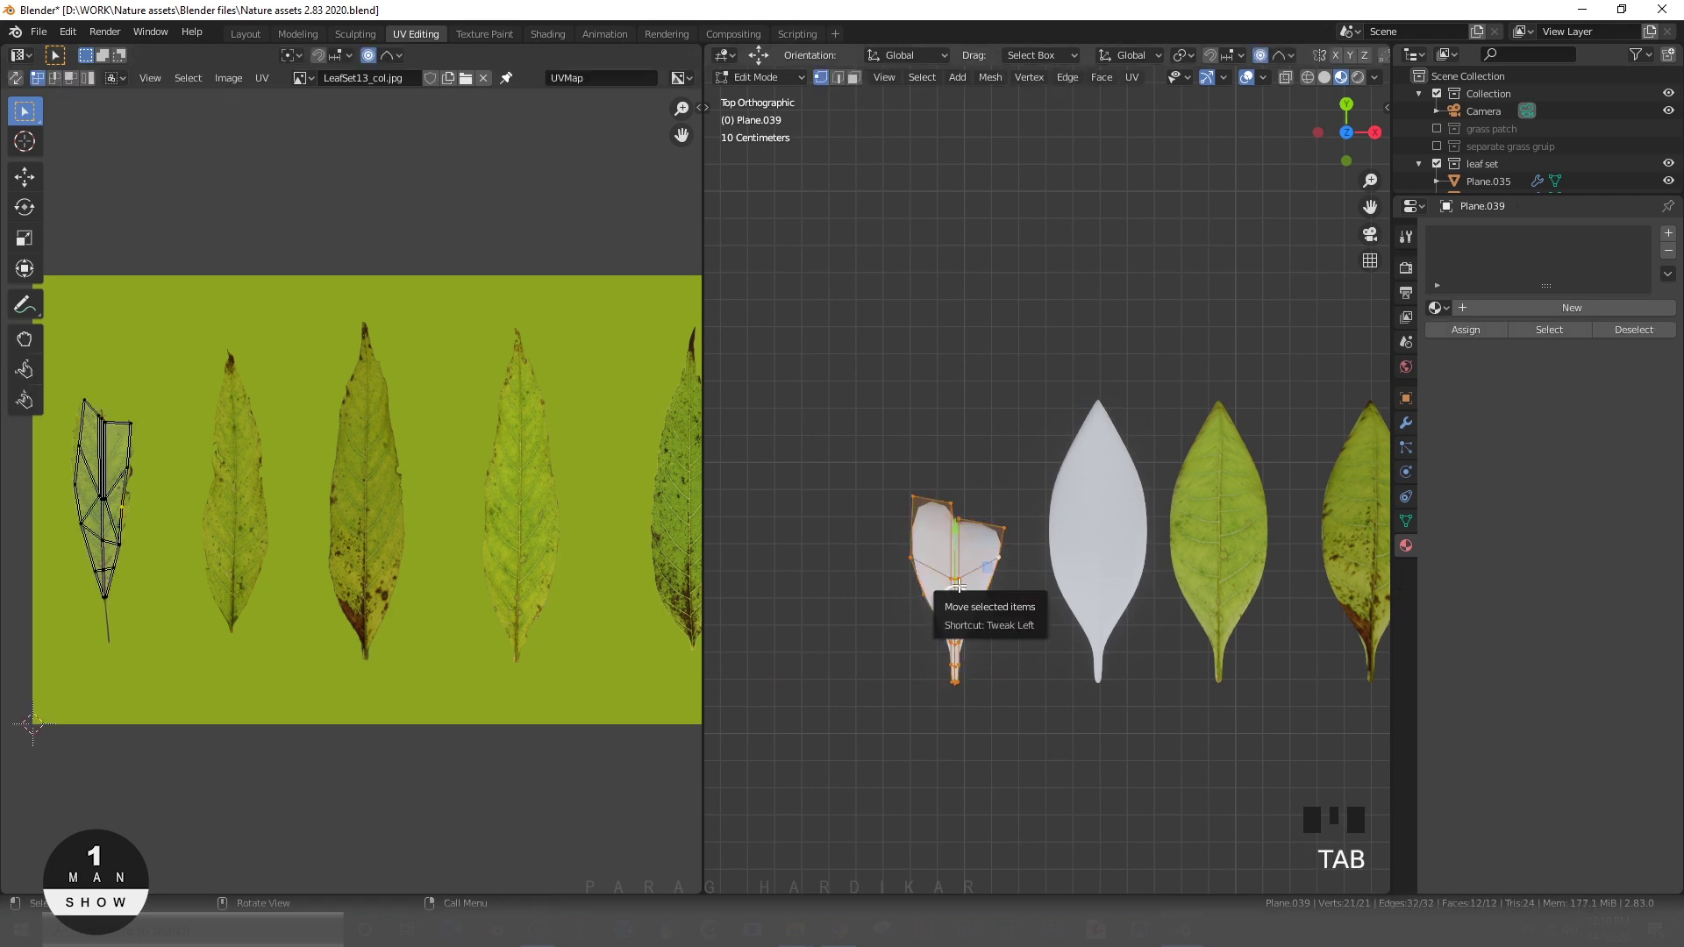
key("Tab")
left_click(1204, 555, "shift")
key("ctrl+l")
left_click(1203, 555)
scroll(950, 602, "down", 3)
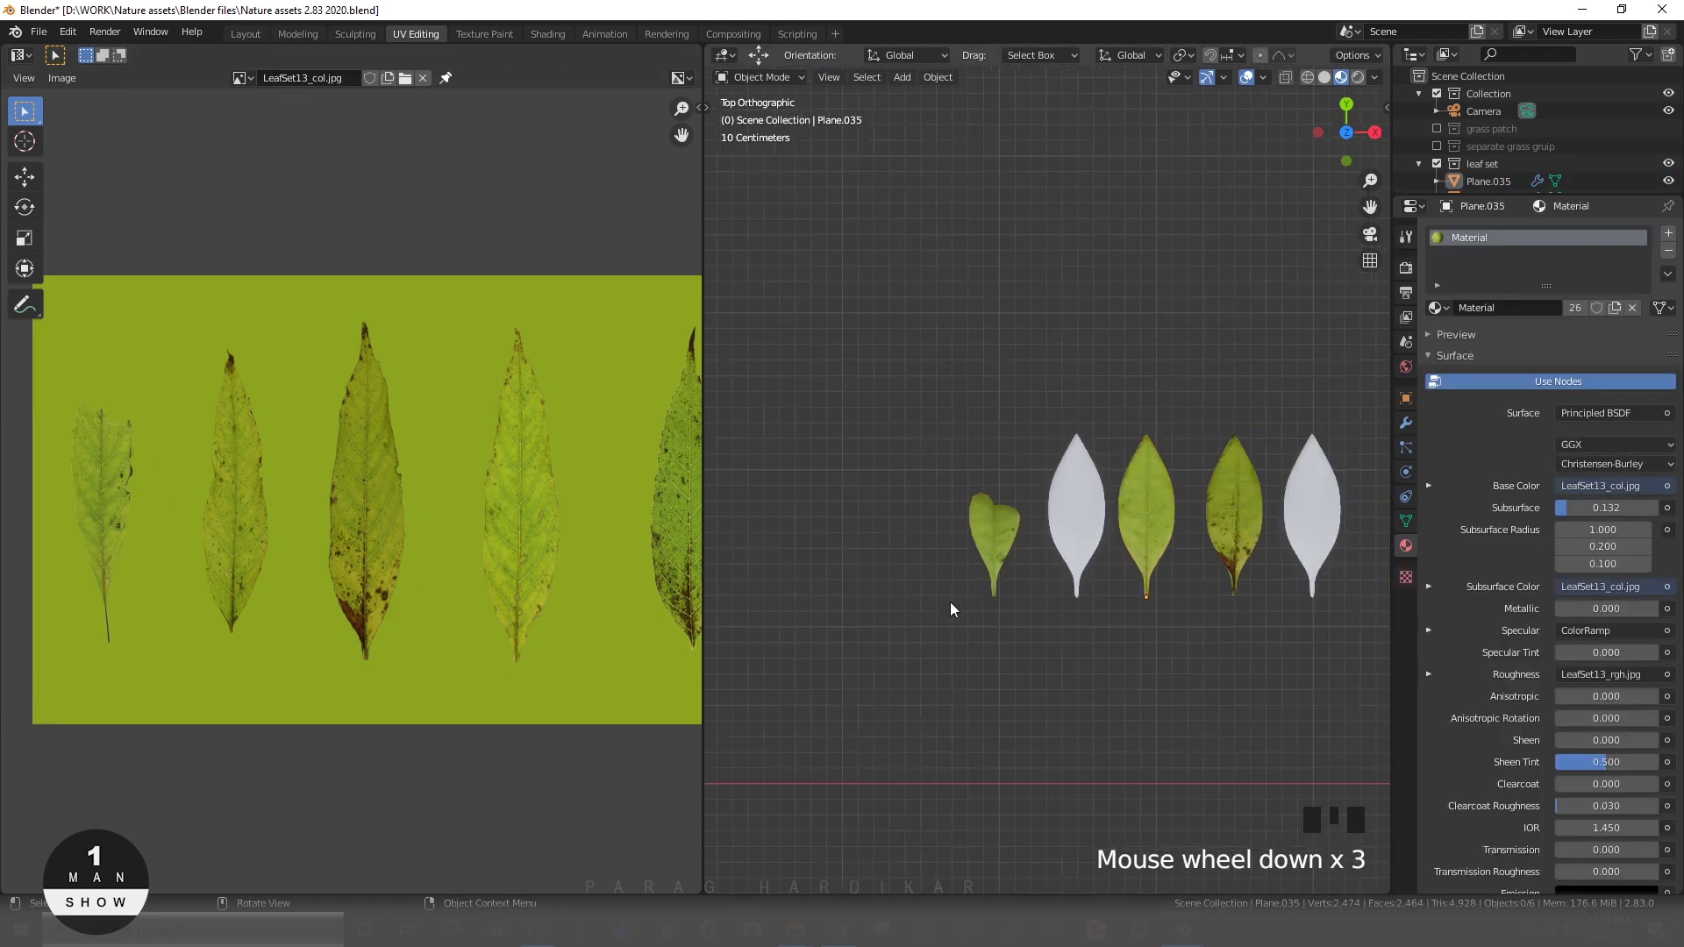
scroll(950, 601, "up", 3)
- Link Plane.035's material to the white leaf Plane.036 beside the heart-shaped leaf
left_click(949, 603)
middle_click_drag(878, 674, 885, 674, "shift")
scroll(883, 674, "down", 3)
scroll(1011, 565, "up", 3)
left_click(944, 615)
left_click(1060, 616, "shift")
key("ctrl+l")
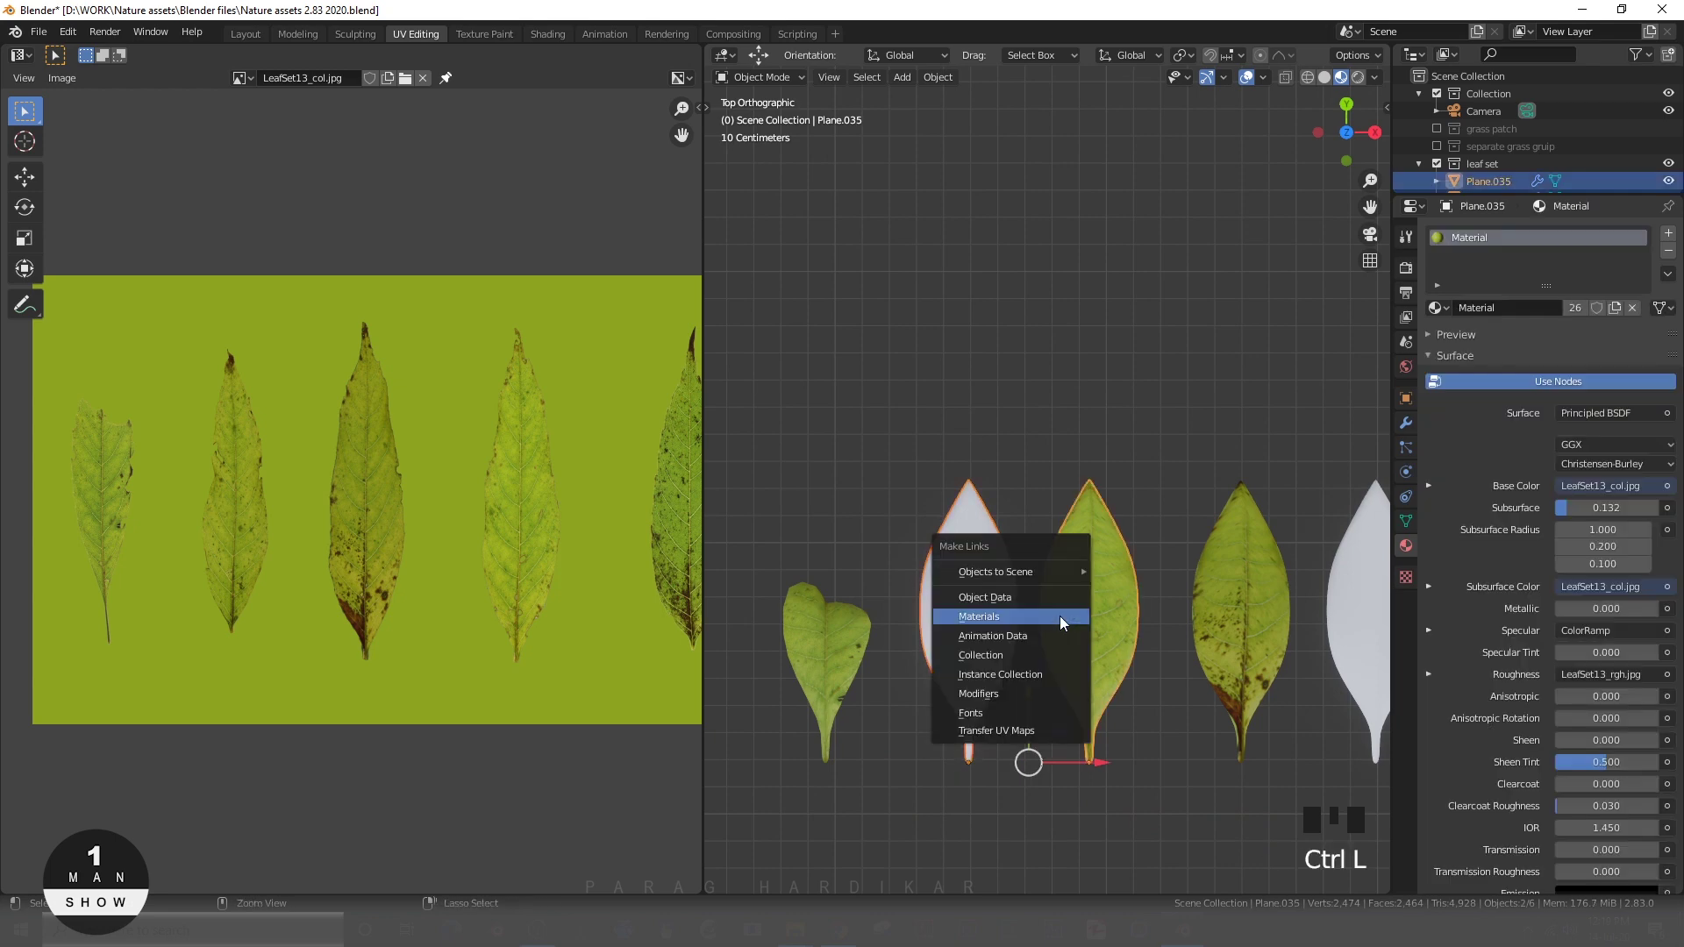
left_click(1059, 615)
left_click(1018, 813)
- Move Plane.036's UVs onto the second leaf of LeafSet13_col.jpg, fit them to its outline, and return to Object Mode
left_click(956, 630)
key("Tab")
key("a")
scroll(355, 533, "down", 2)
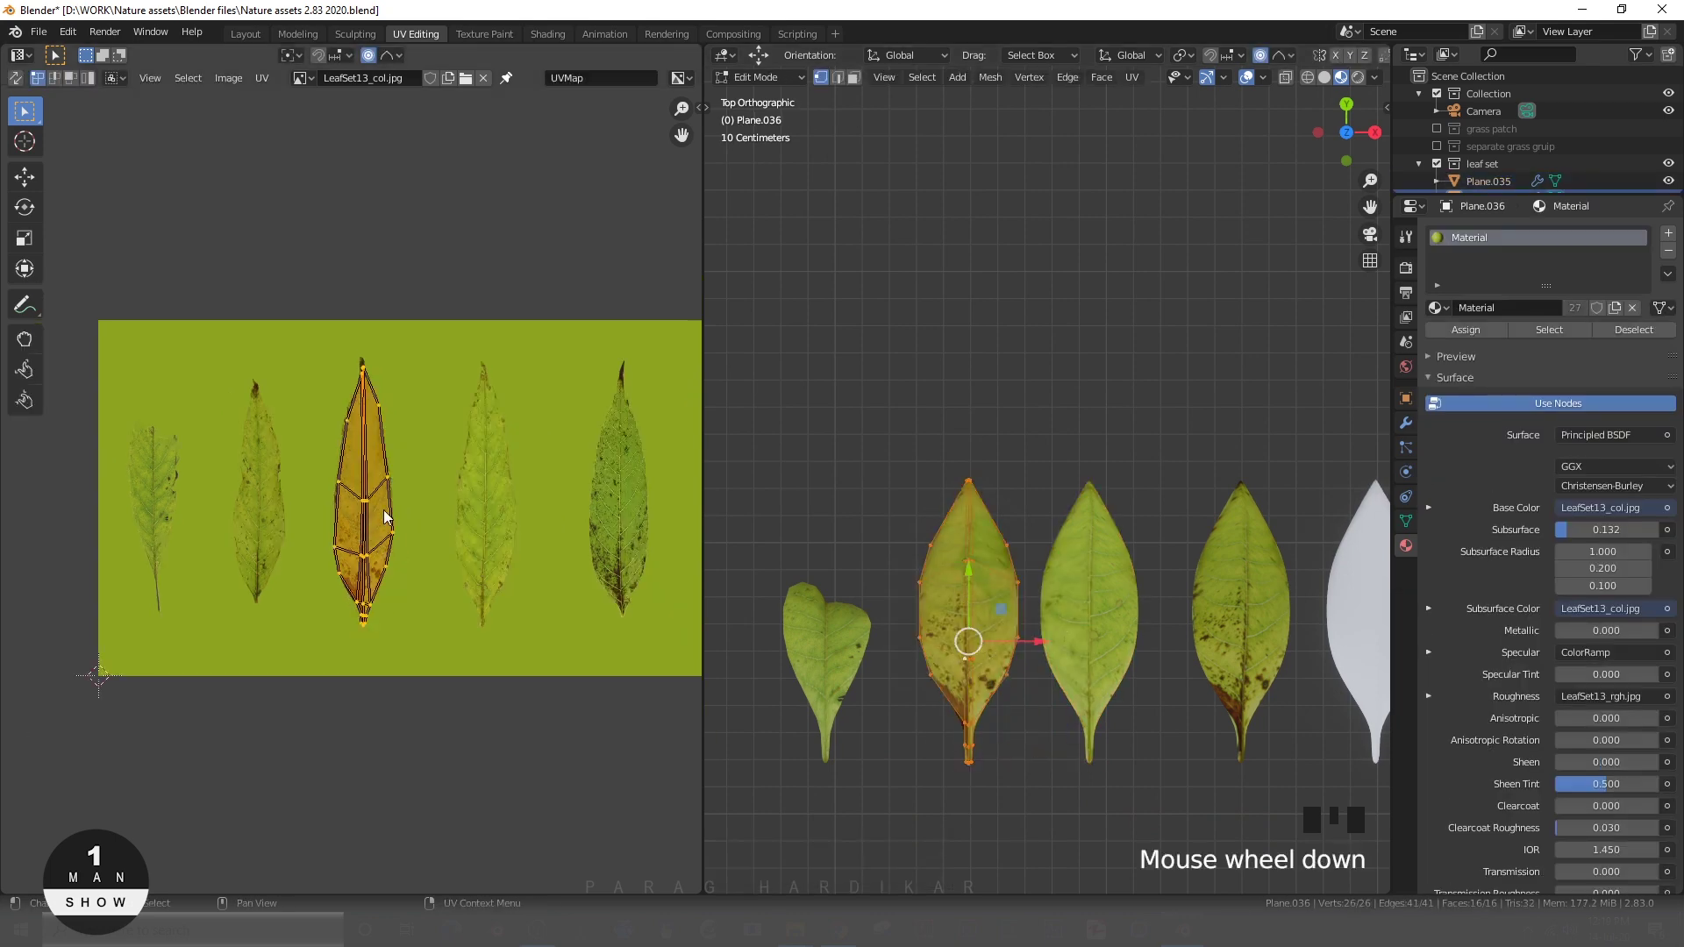
key("g")
left_click(281, 513)
scroll(327, 620, "up", 2)
key("g")
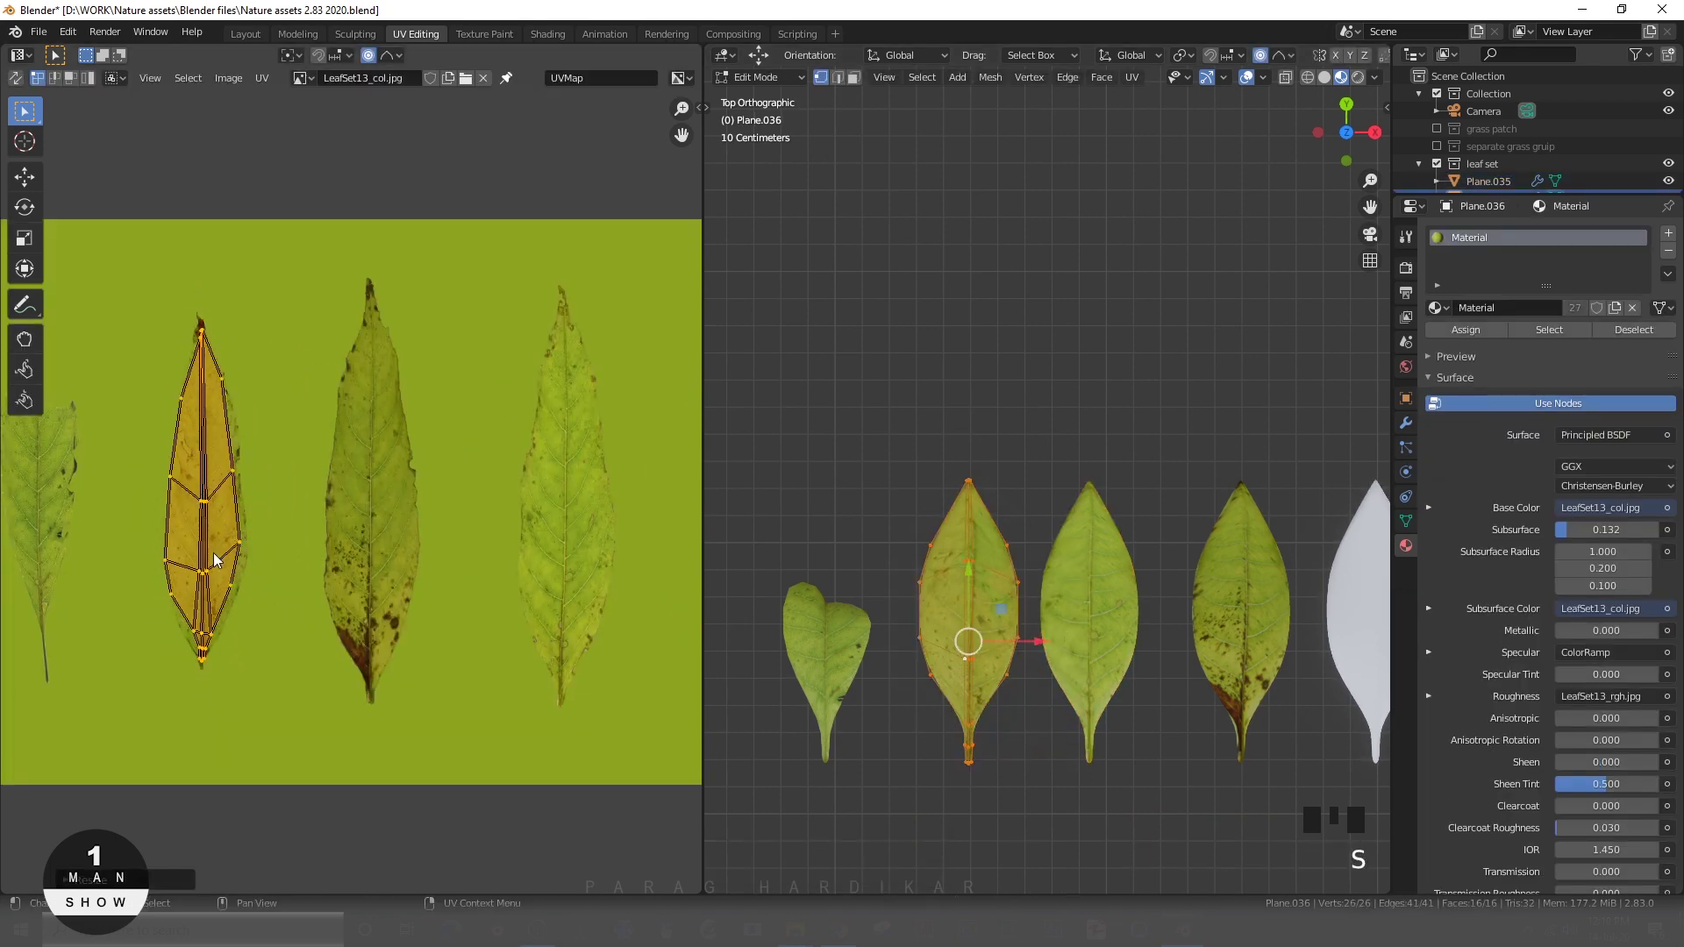
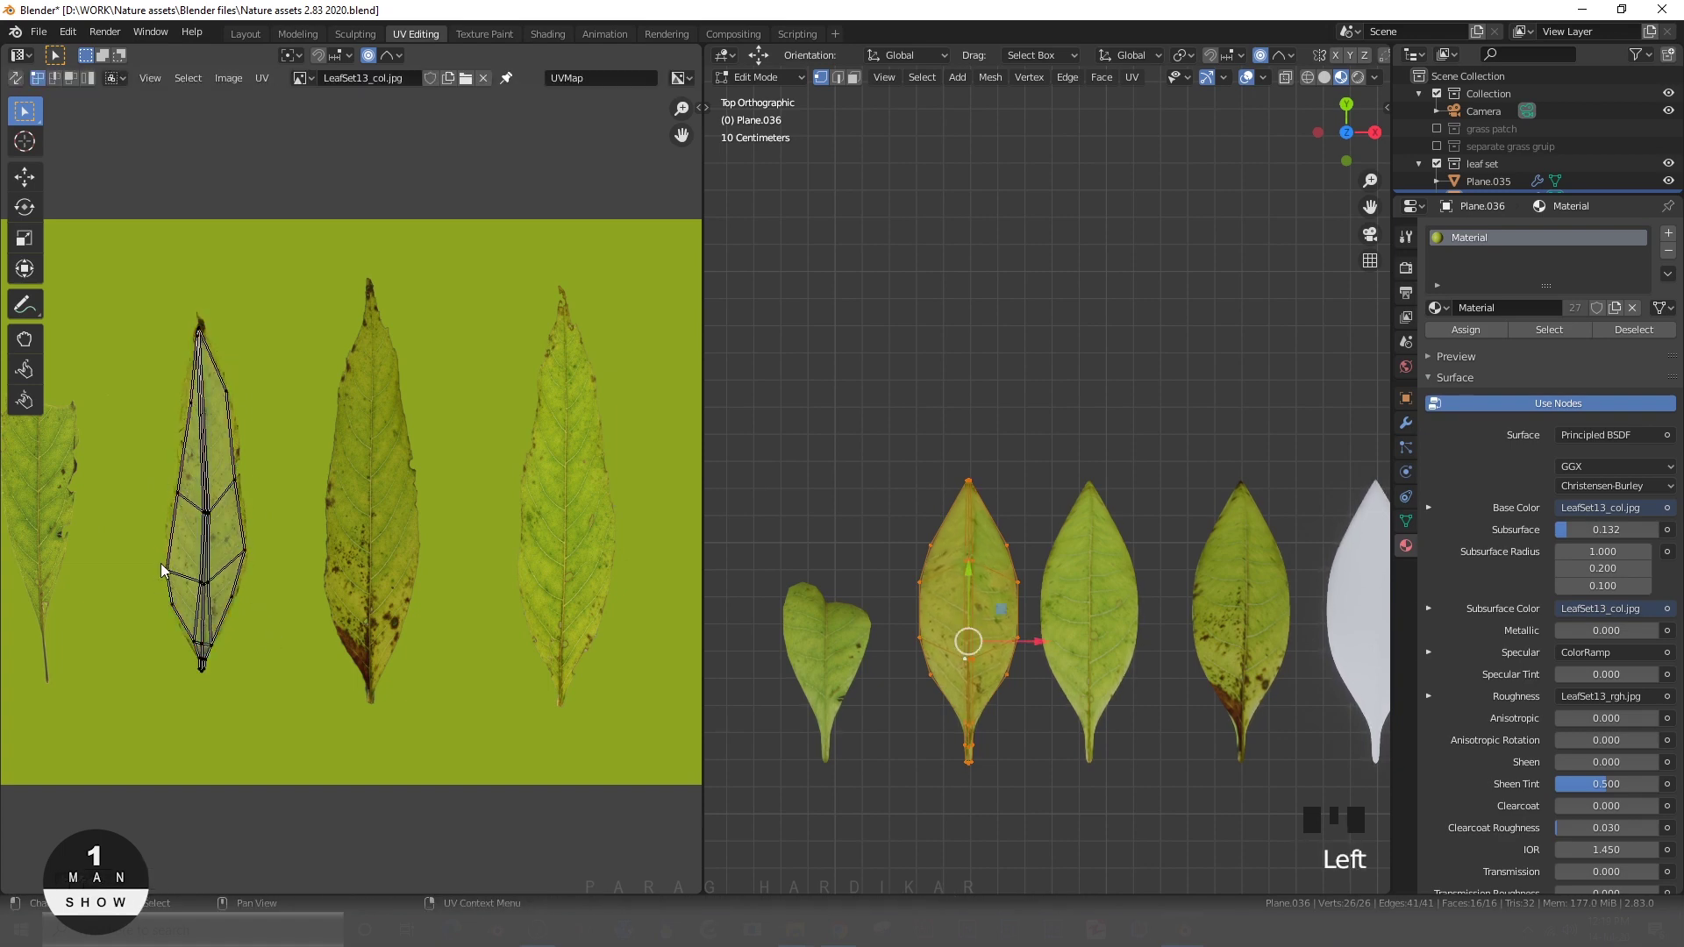
key("Tab")
scroll(986, 760, "down", 4)
left_click(986, 760)
- Preview the leaf set from an angle in Rendered shading to check the textured variations
scroll(975, 674, "up", 5)
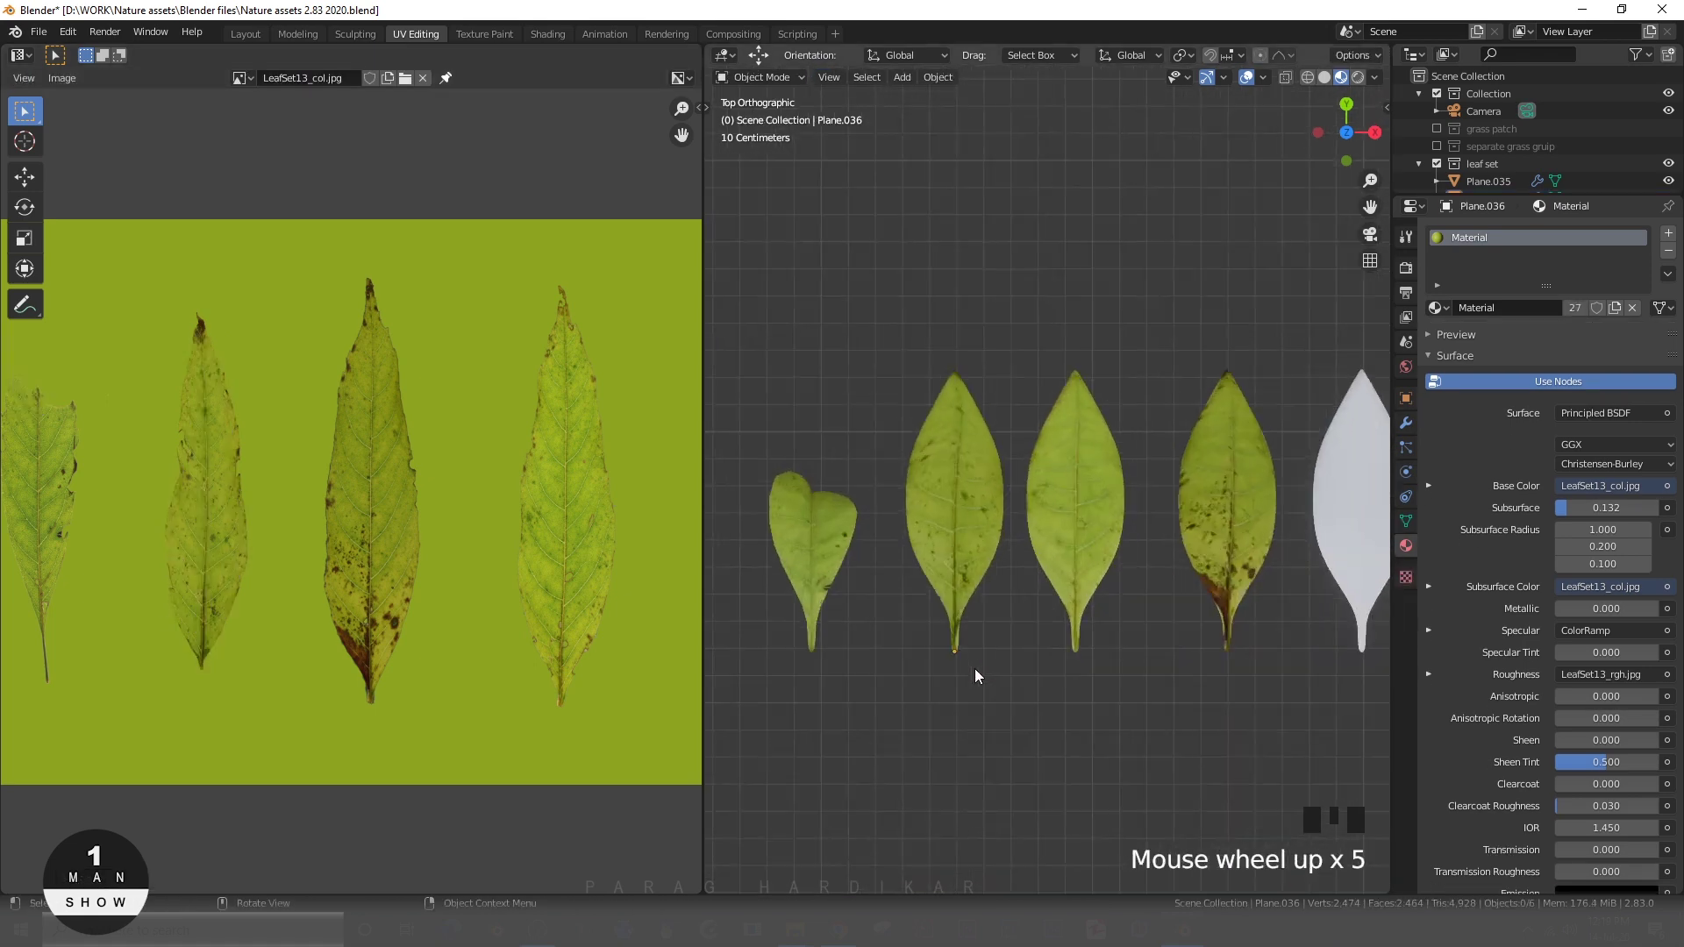
middle_click_drag(975, 673, 1114, 624)
key("z")
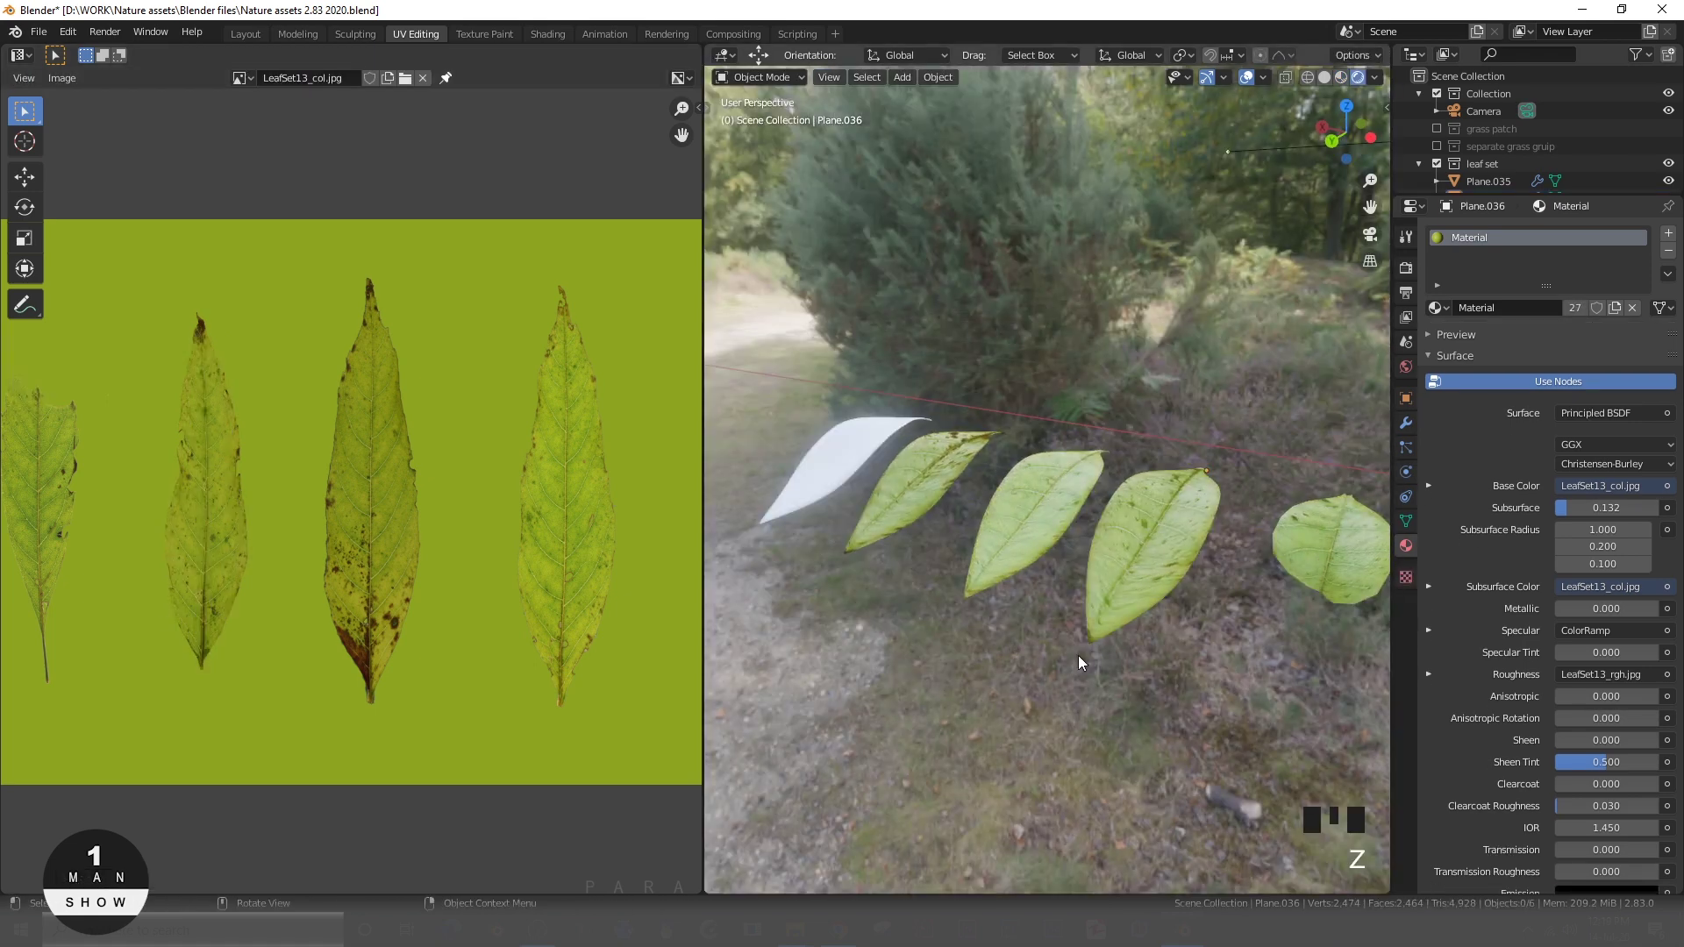
key("z")
- Switch to tutorial.blend, select the grass 3 blade in the Layout workspace, and move it along X away from the grass clump
left_click(245, 33)
middle_click_drag(964, 605, 854, 672)
scroll(891, 609, "up", 2)
scroll(932, 602, "down", 5)
scroll(931, 599, "up", 3)
scroll(835, 587, "down", 2)
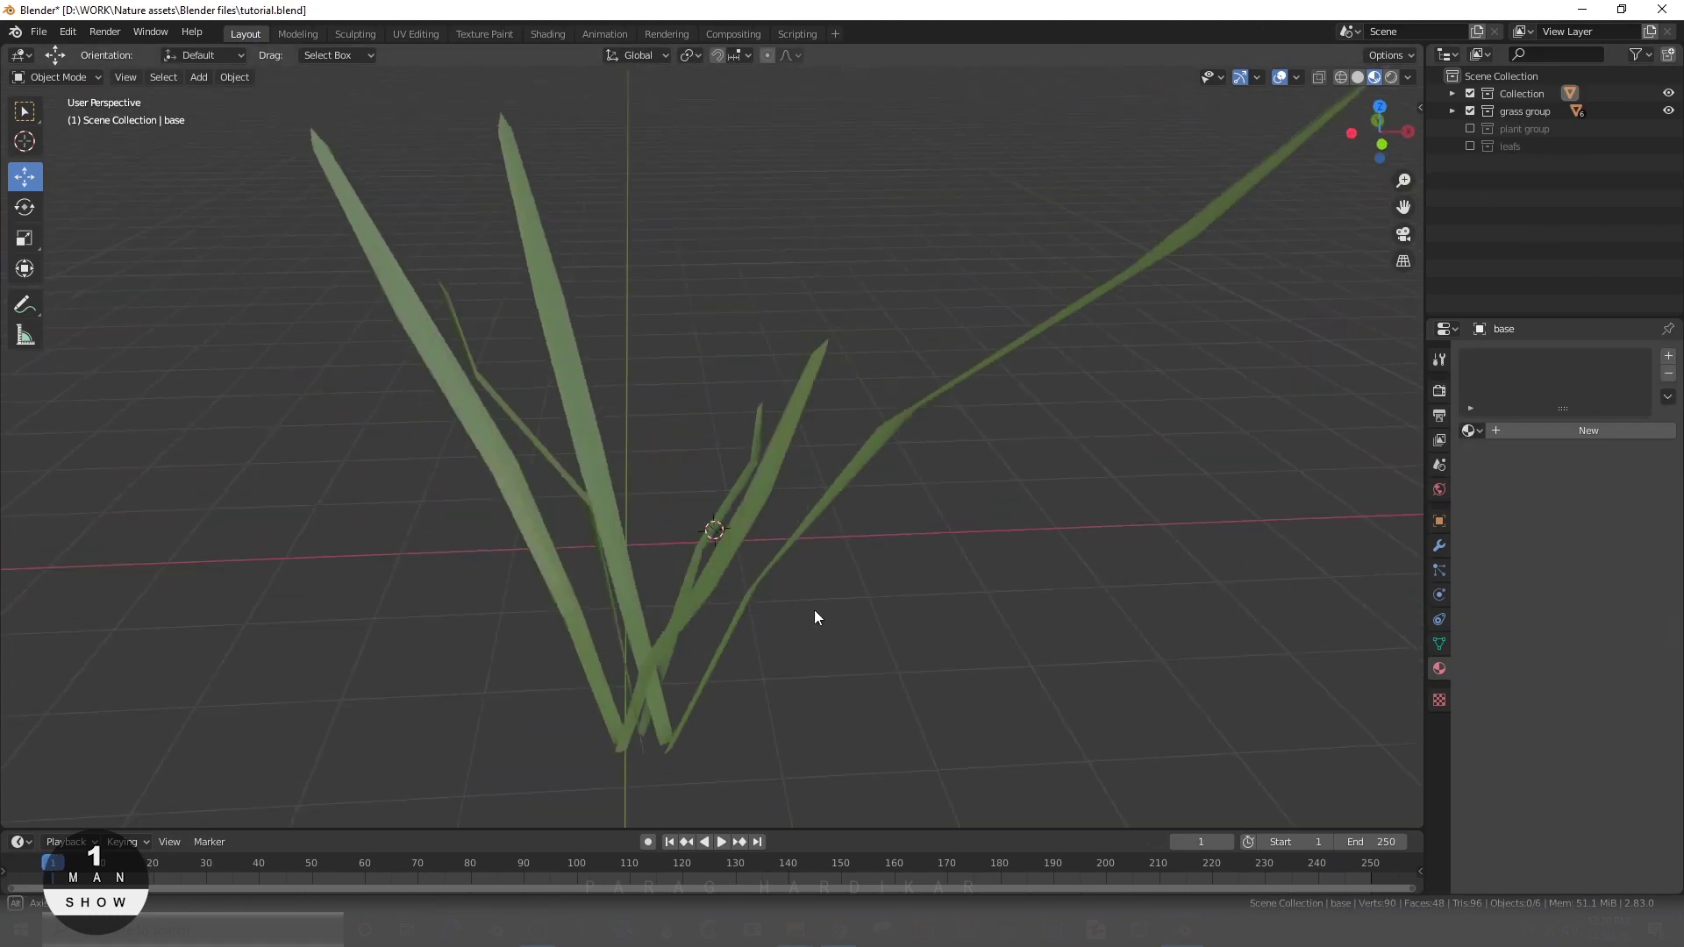
scroll(814, 609, "down", 2)
middle_click_drag(654, 586, 536, 456)
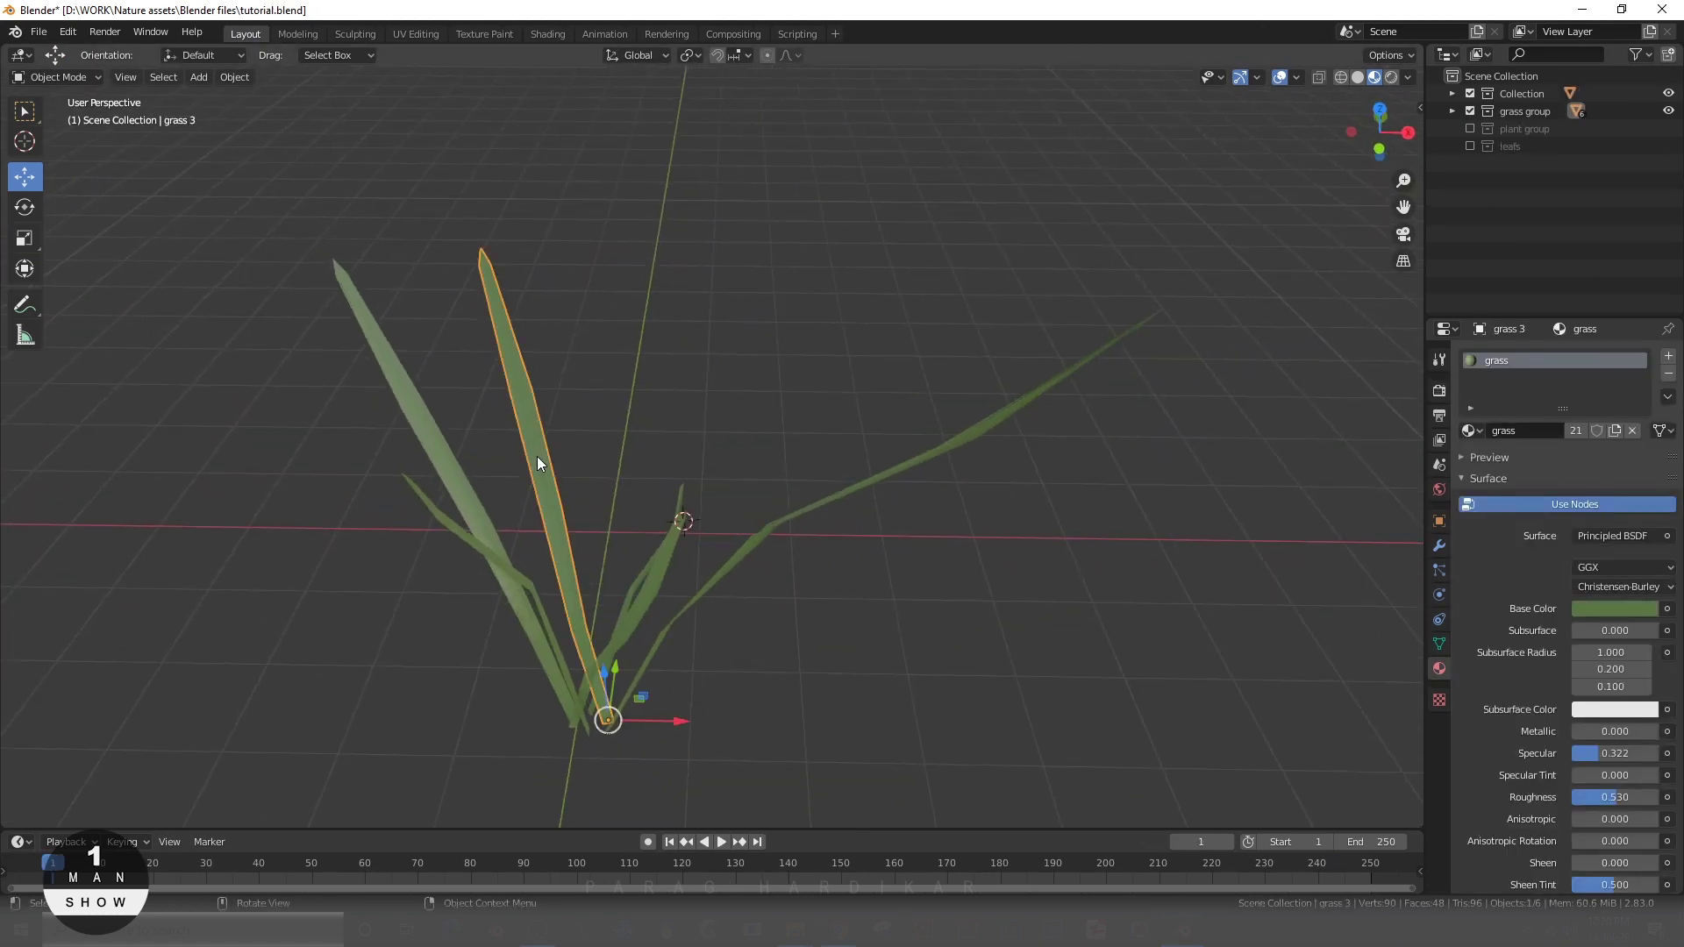
key("g")
key("x")
left_click(477, 612)
- In front view, rotate all of grass 3's vertices by 12.9° to stand the blade upright, then return to Object Mode
key("KP_Decimal")
key("Tab")
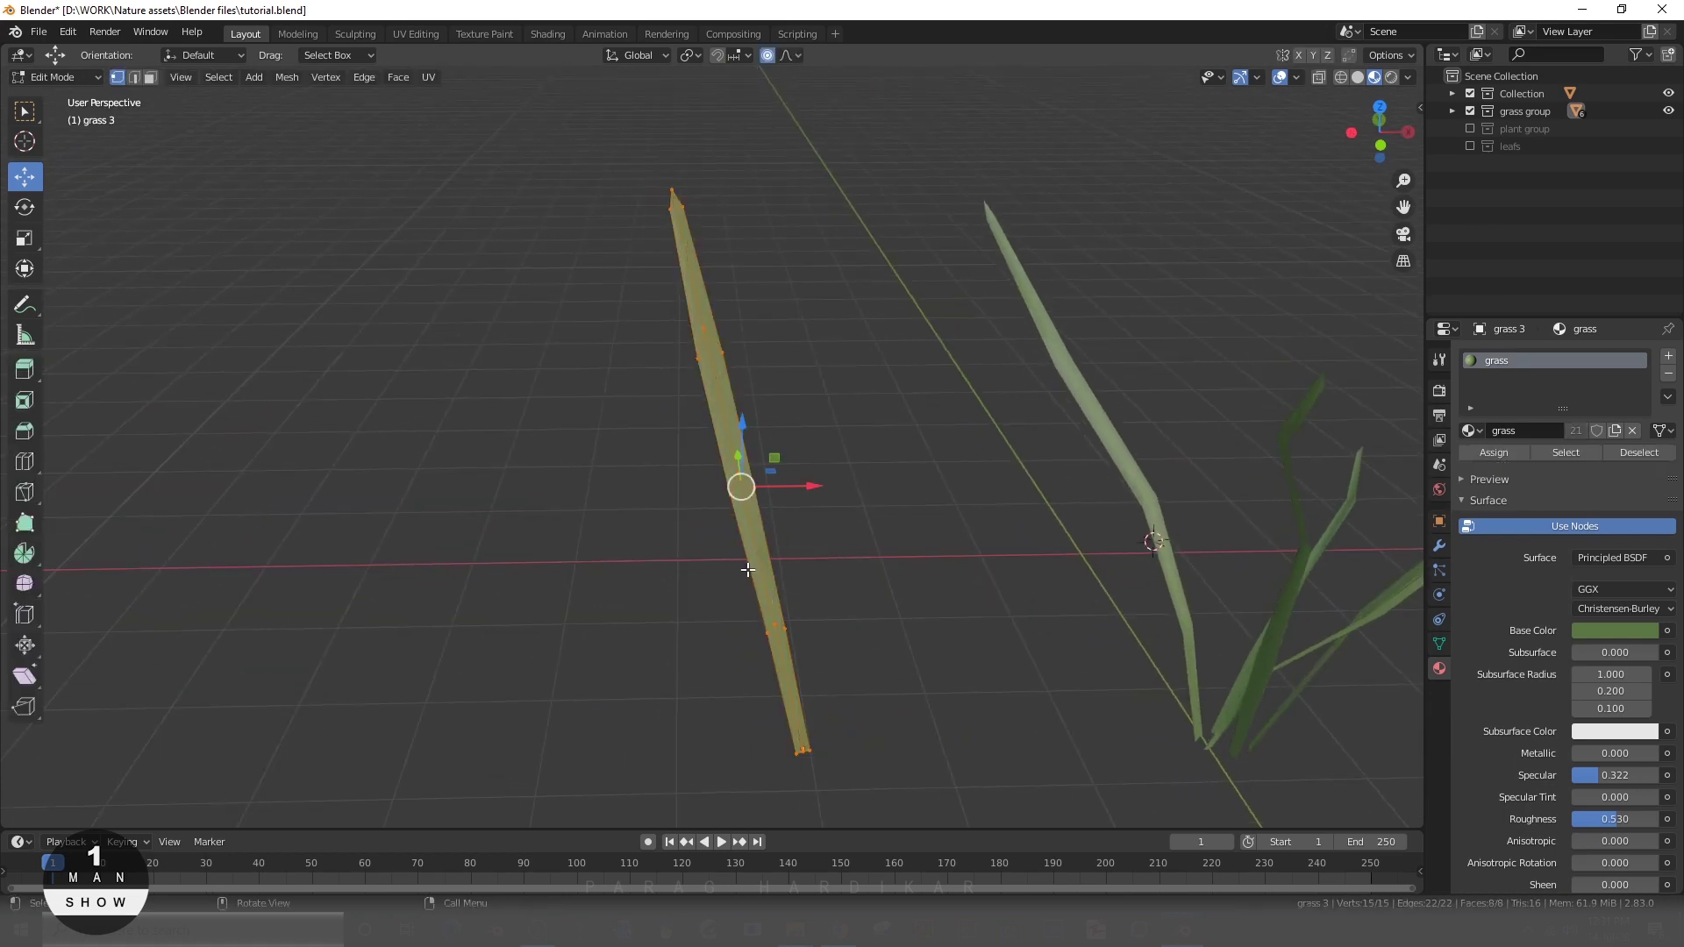
key("KP_1")
key("r")
left_click(1064, 207)
scroll(860, 582, "up", 3)
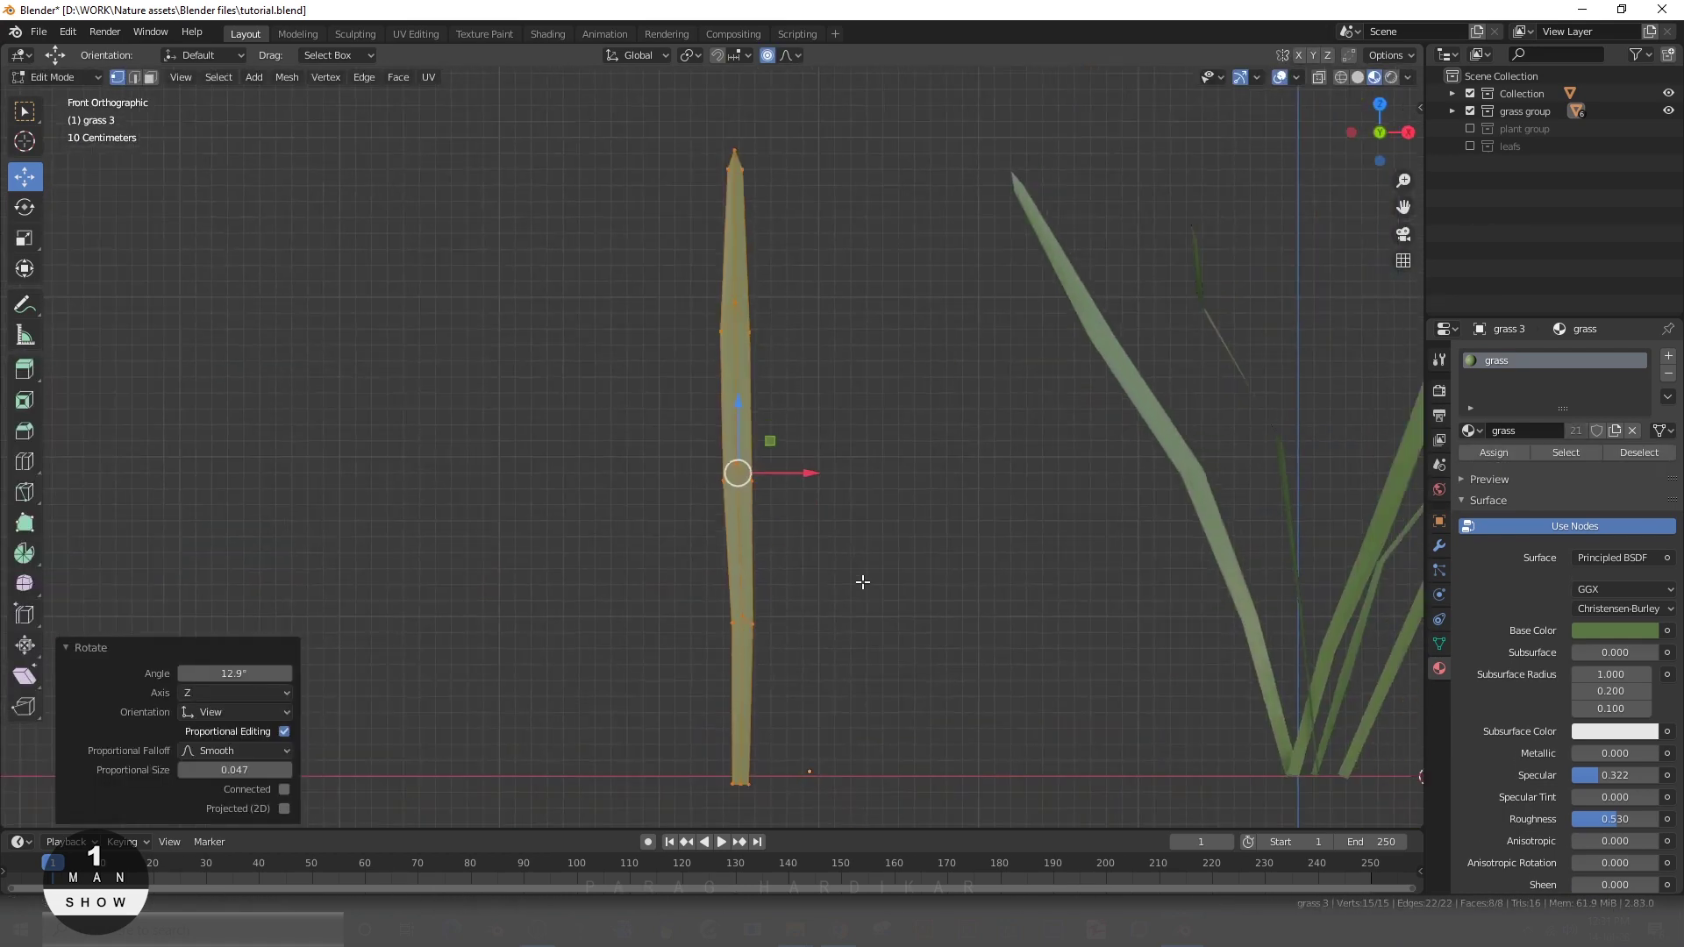
key("Tab")
- In the Shading workspace, add the Foliage05_col.jpg image texture to the grass material and connect its Color to Base Color
left_click(548, 33)
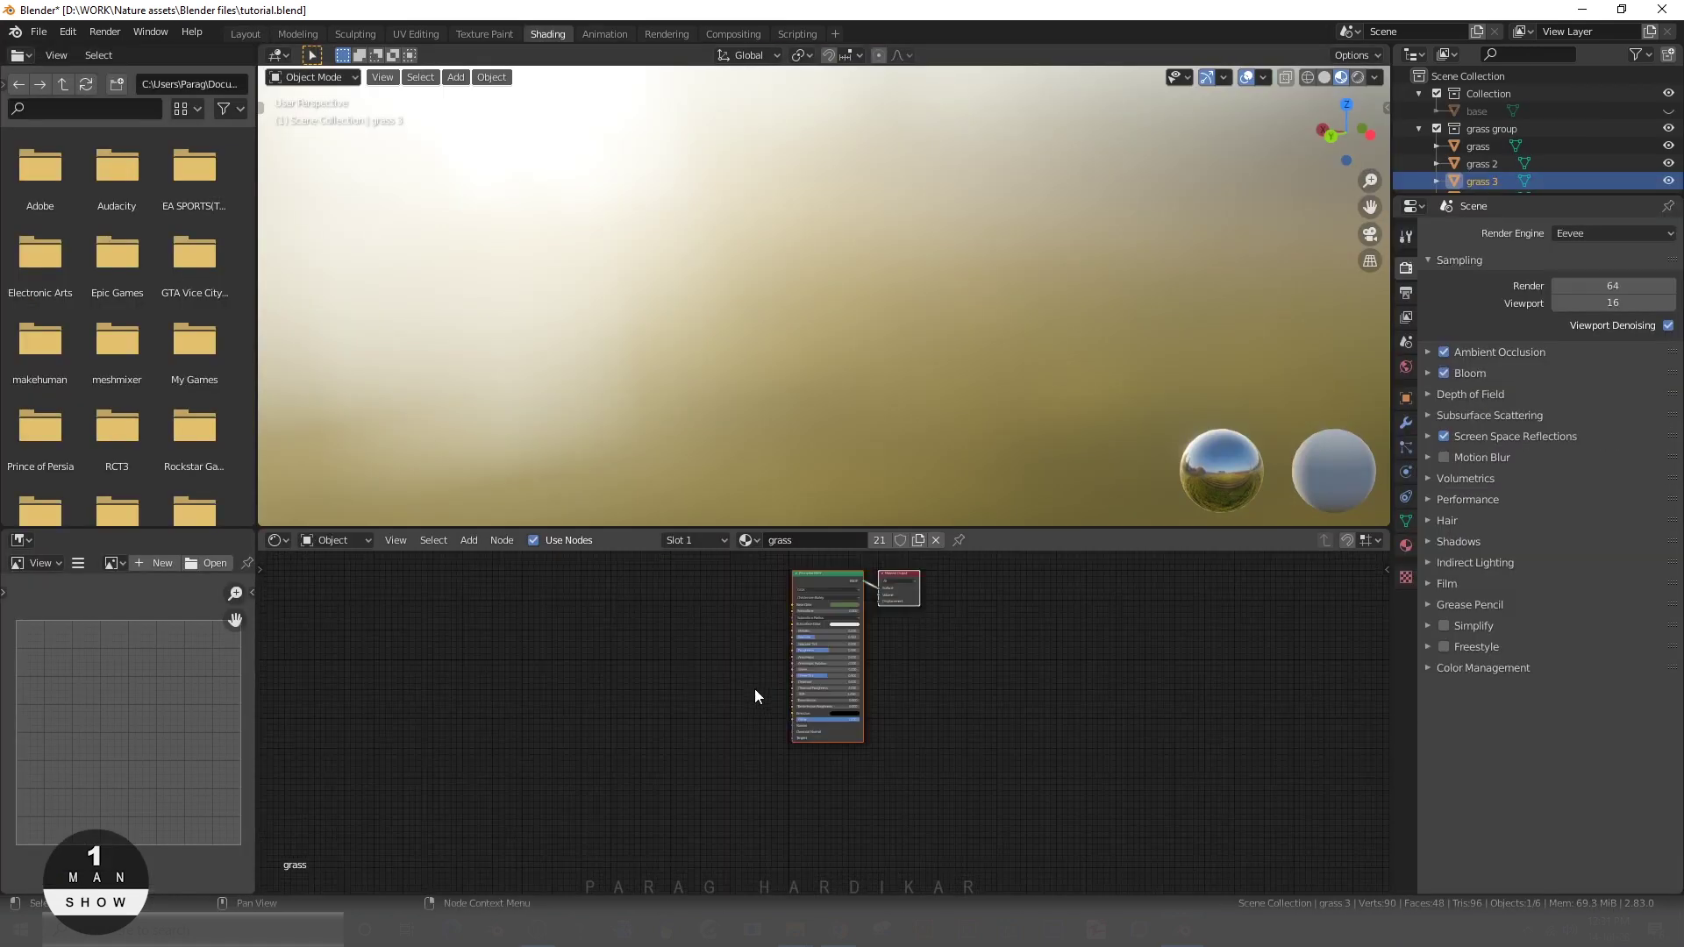
scroll(714, 731, "up", 5)
key("ctrl+space")
middle_click_drag(613, 576, 606, 646)
left_click_drag(1027, 308, 394, 224)
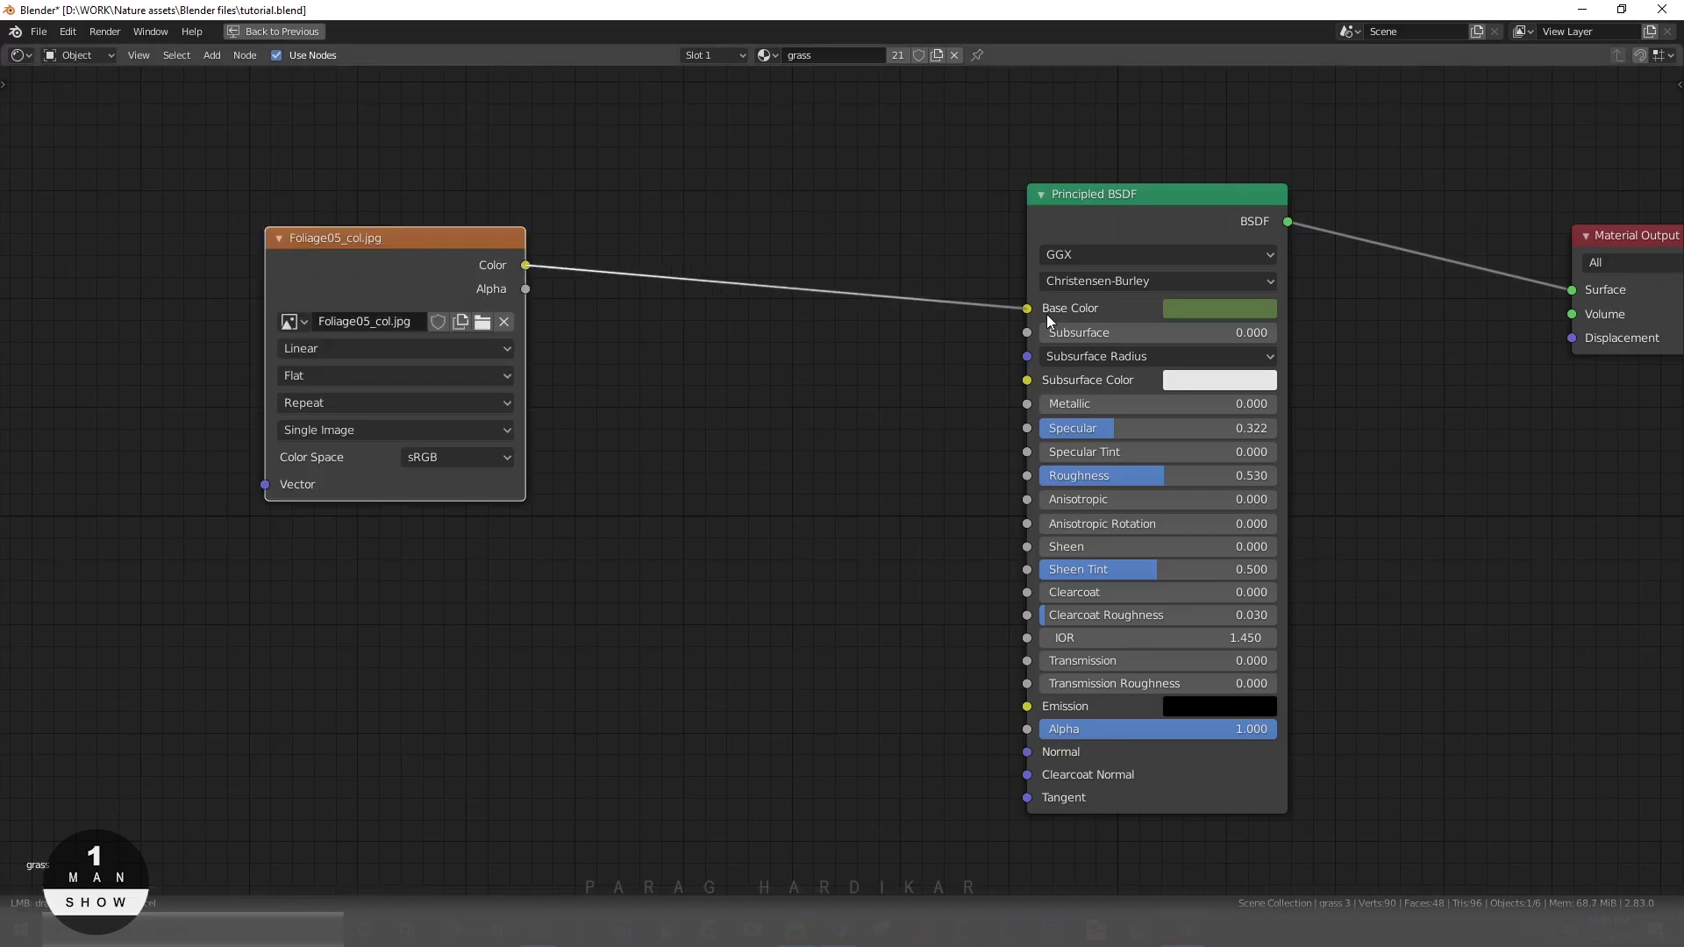
key("ctrl+space")
- Open grass 3 in the UV Editing workspace, unwrap the blade from the front view, and select all its UVs
key("grave")
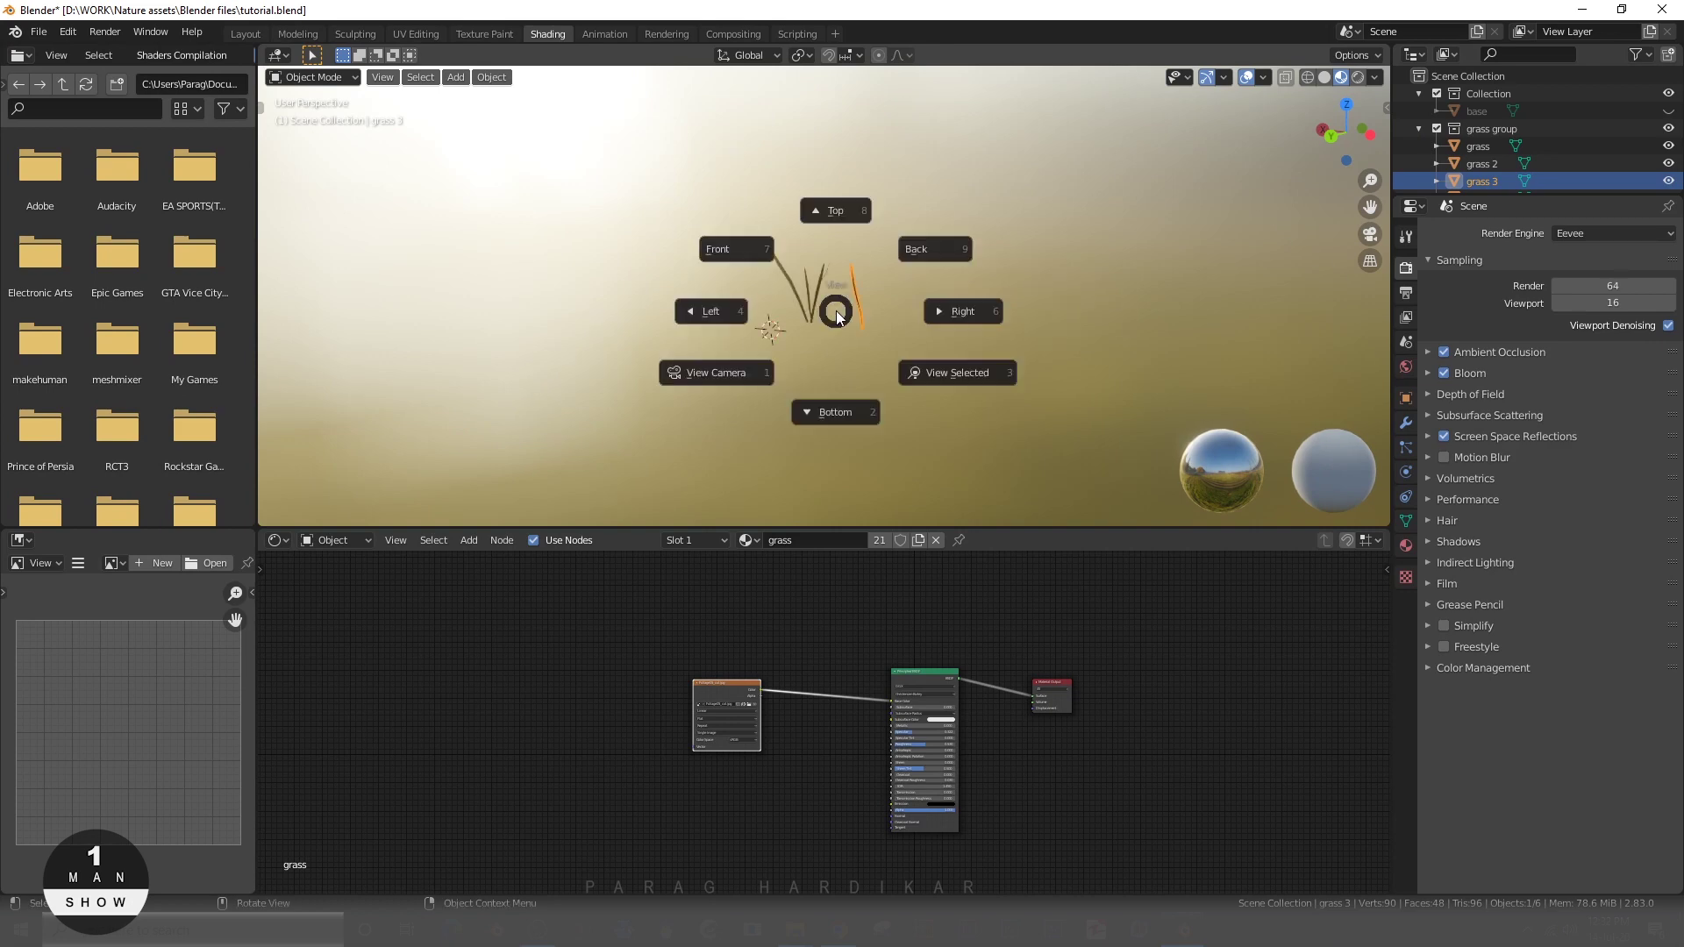
left_click(929, 248)
left_click(418, 34)
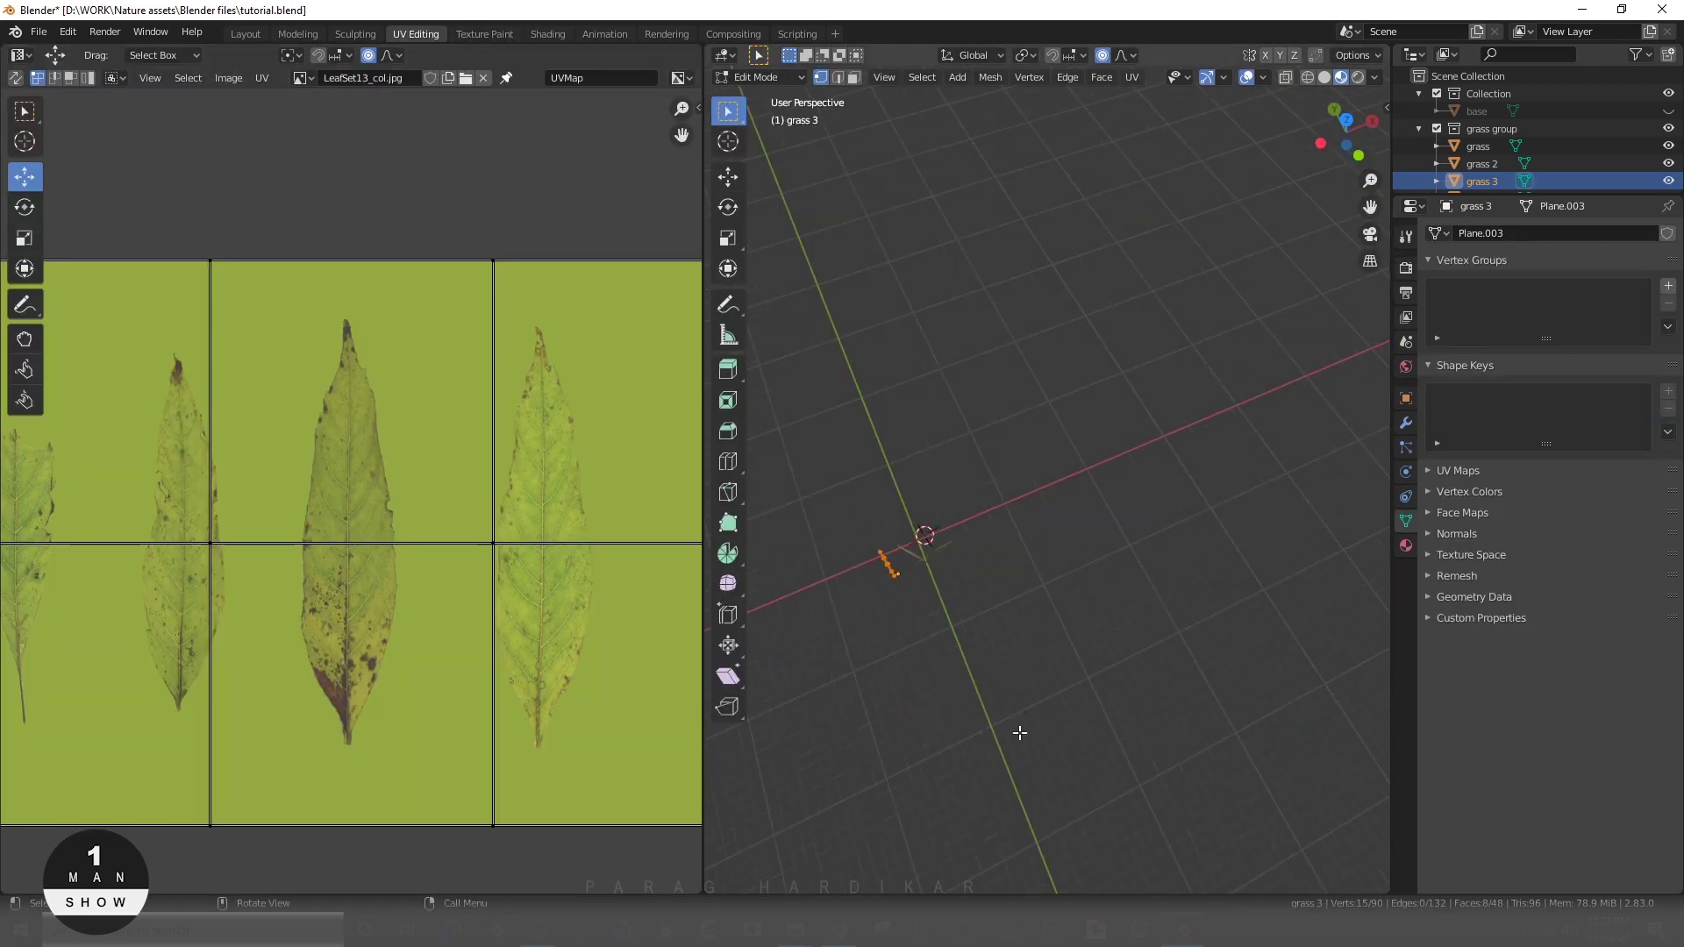
key("KP_1")
key("KP_Decimal")
key("u")
left_click(1033, 406)
scroll(470, 581, "down", 3)
key("a")
middle_click_drag(470, 582, 404, 616)
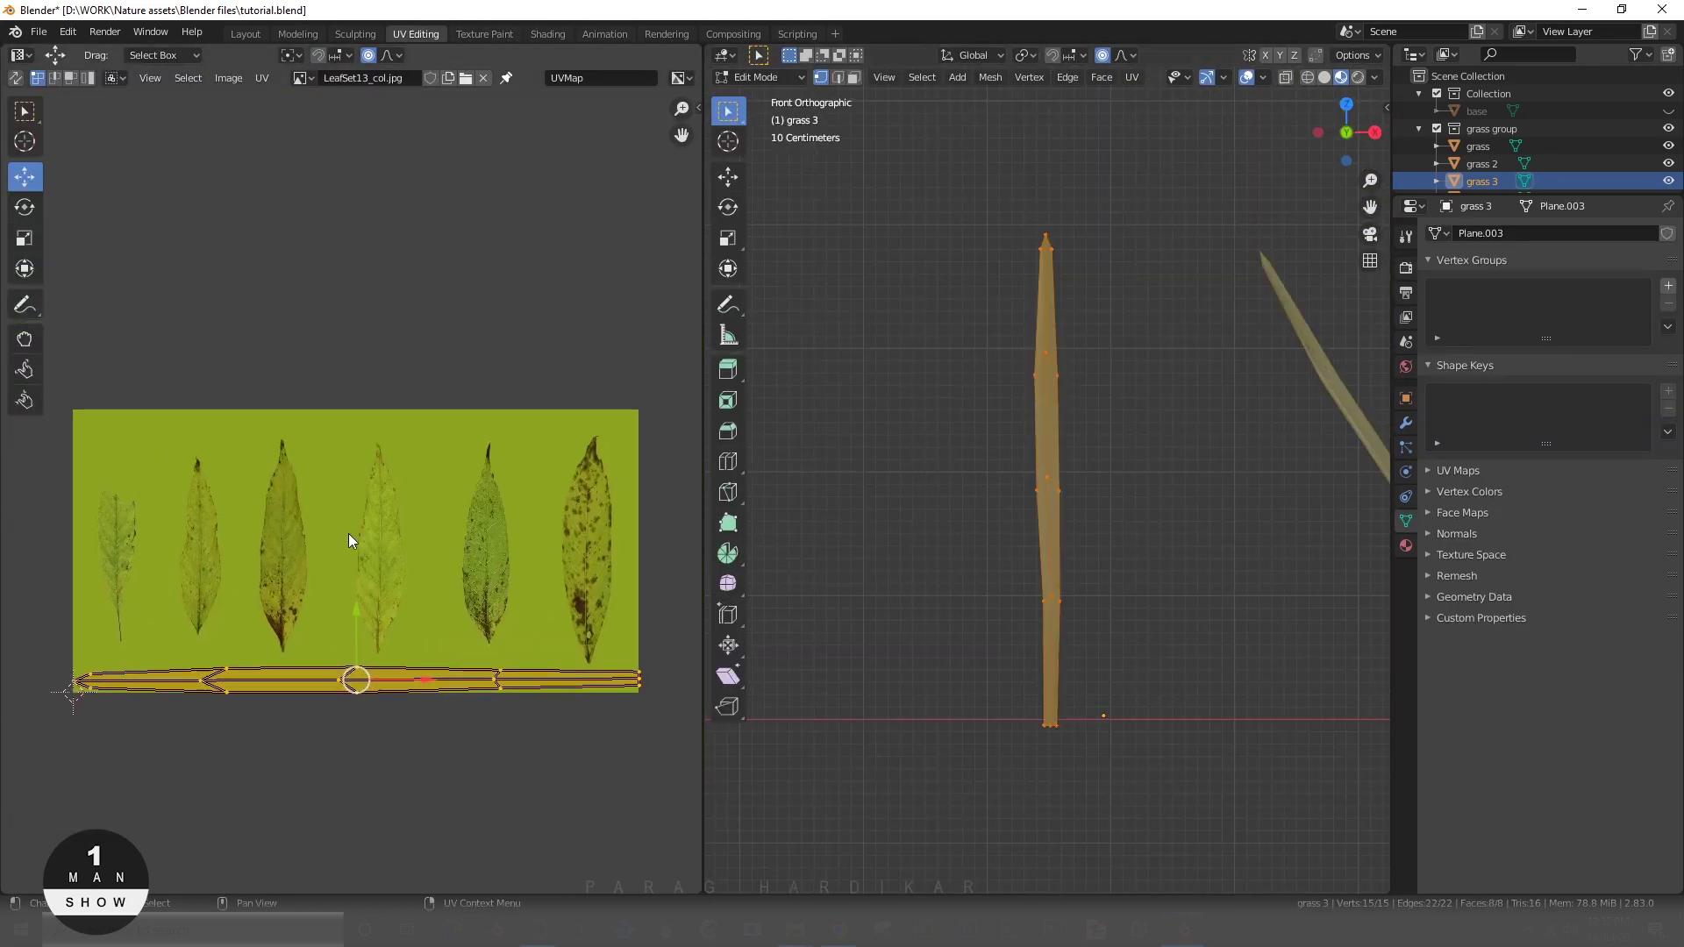
- Show Foliage05_col.jpg in the UV Editor and move the blade's UVs up along Y to between the upper two grass textures
left_click(301, 80)
left_click(347, 297)
left_click_drag(340, 622, 339, 419)
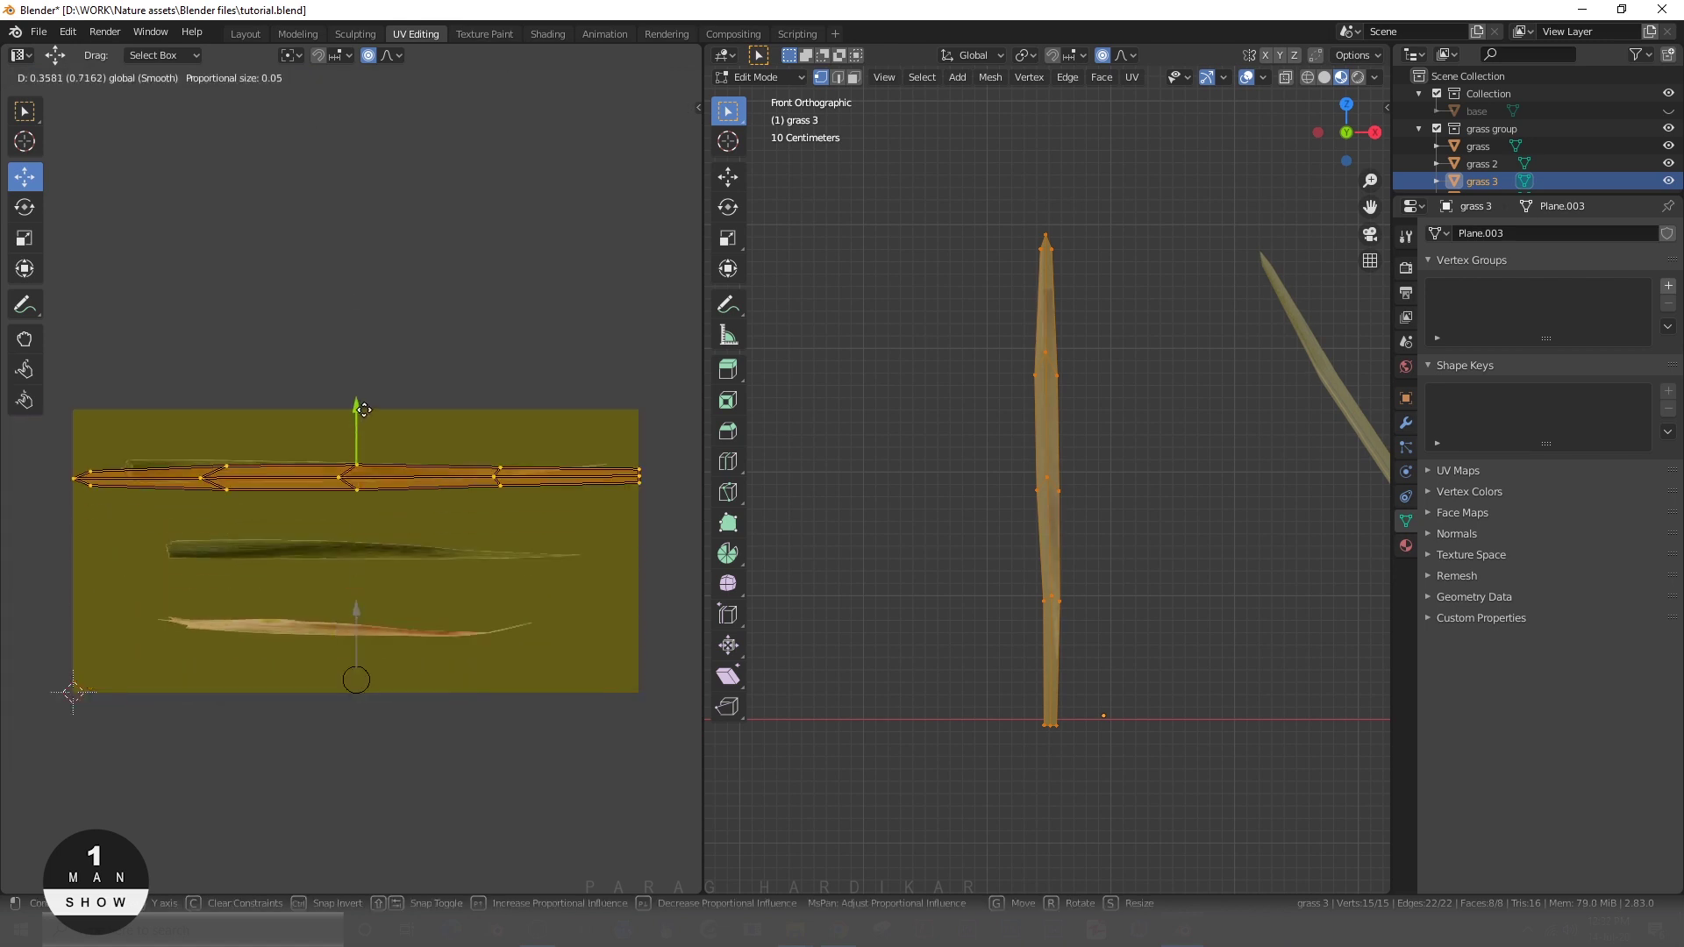
key("g")
key("y")
left_click(601, 529)
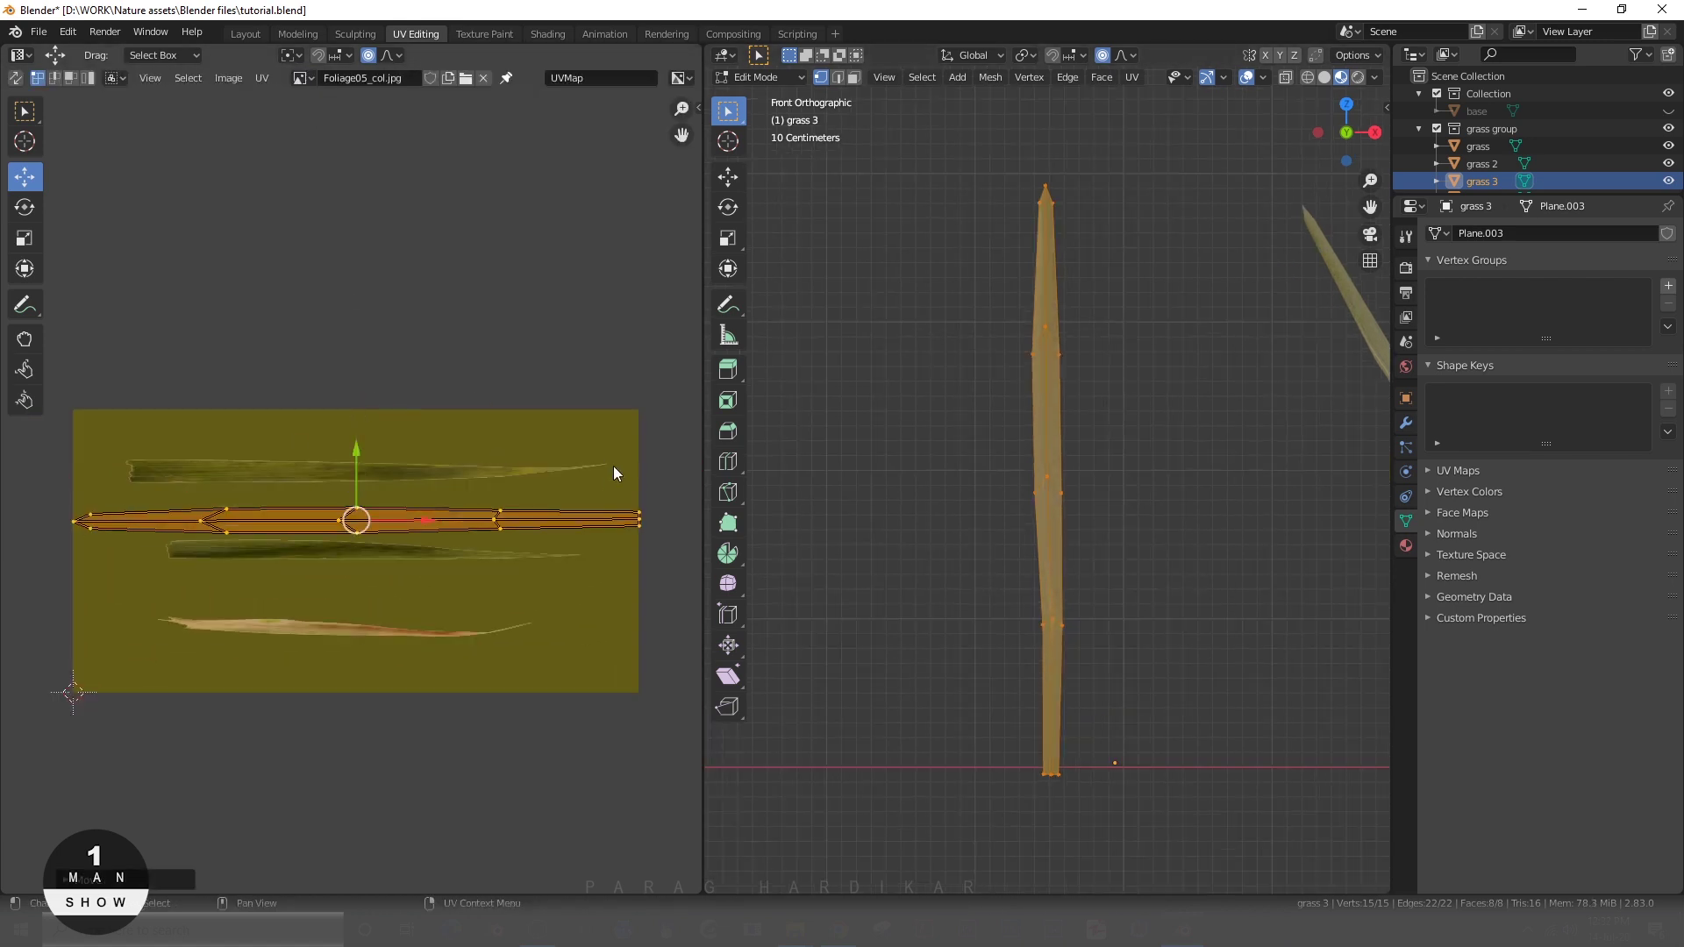
- Mirror the blade's UVs horizontally so their tip points the same way as the grass textures' tips
right_click(277, 528)
right_click(270, 519)
left_click(270, 624)
scroll(339, 571, "up", 1)
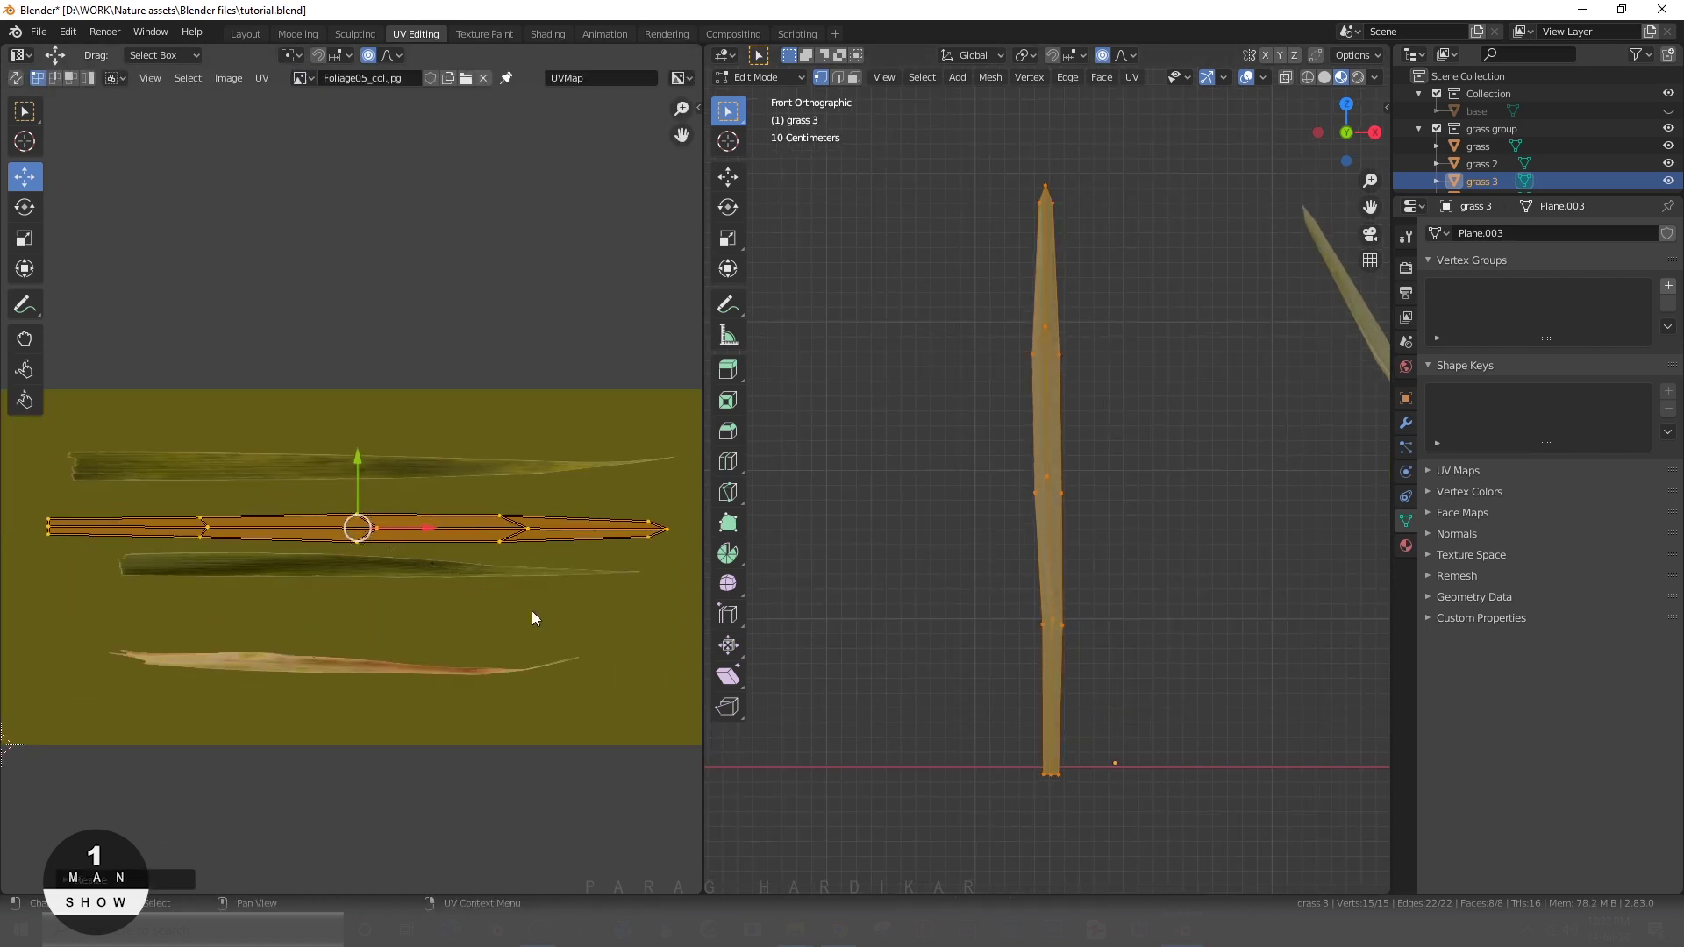
- Move the blade's UVs up onto the topmost grass texture of Foliage05_col.jpg
left_click_drag(358, 464, 364, 404)
left_click(454, 470)
middle_click_drag(697, 565, 641, 597)
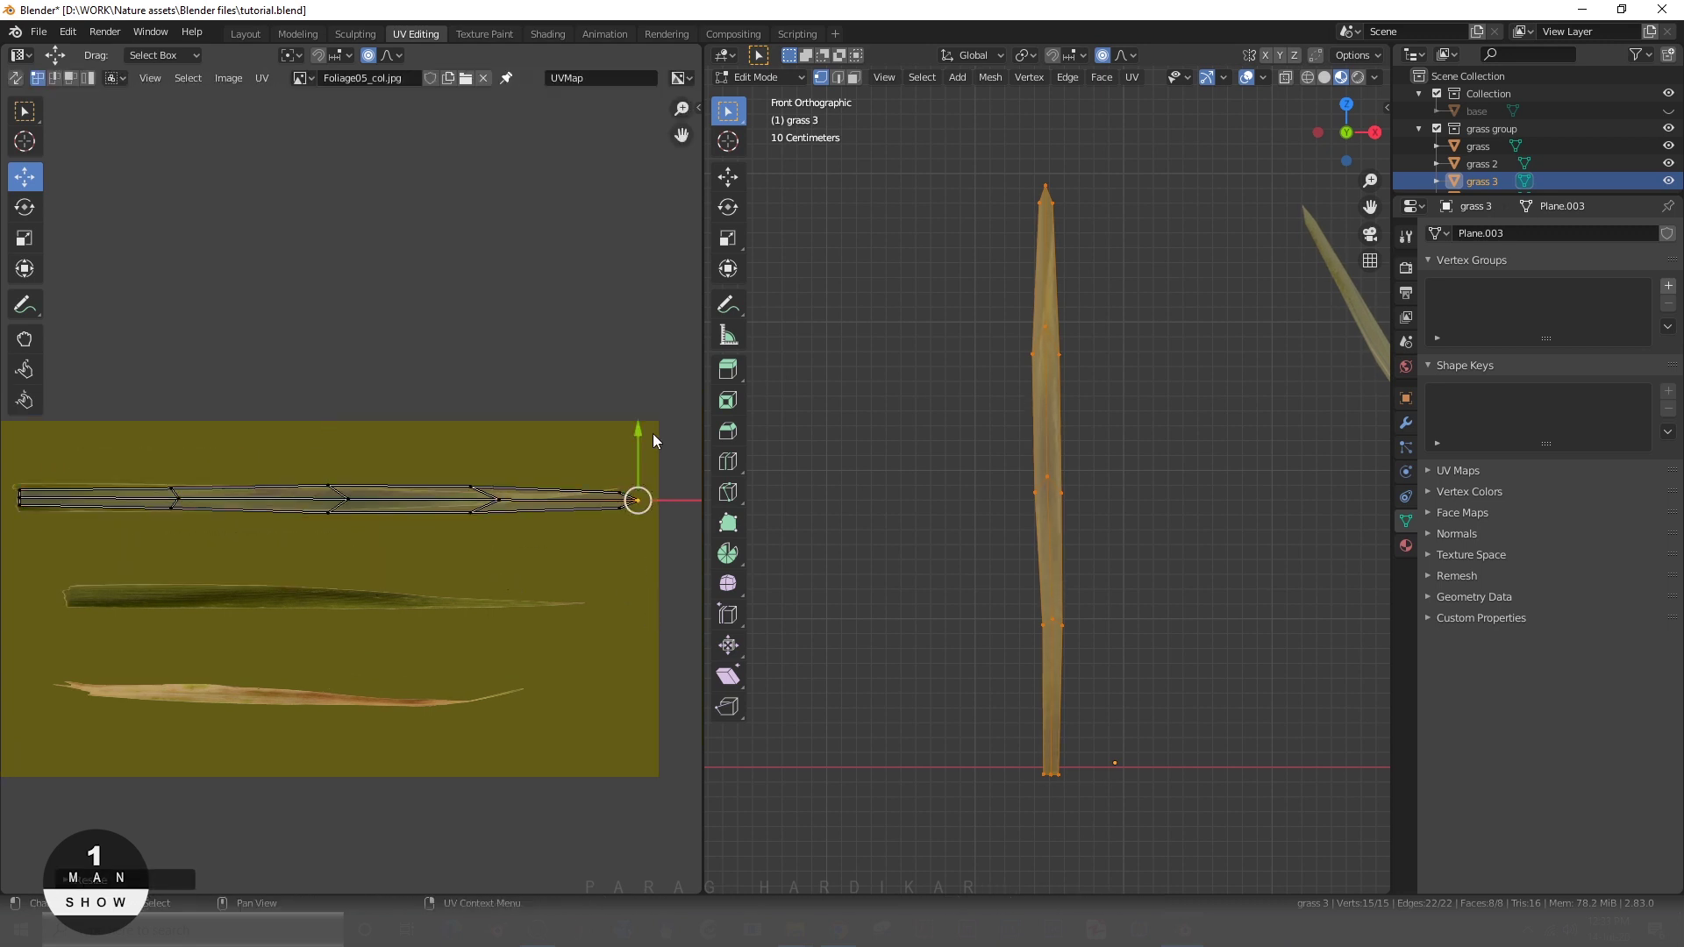
- Fit the UV vertices at the blade's tip to the tapering end of the topmost grass texture with proportional editing
scroll(652, 438, "up", 3)
left_click_drag(512, 568, 510, 570)
middle_click_drag(516, 570, 469, 585)
left_click(581, 591)
left_click_drag(581, 591, 439, 570)
left_click(617, 548)
left_click_drag(615, 553, 536, 565)
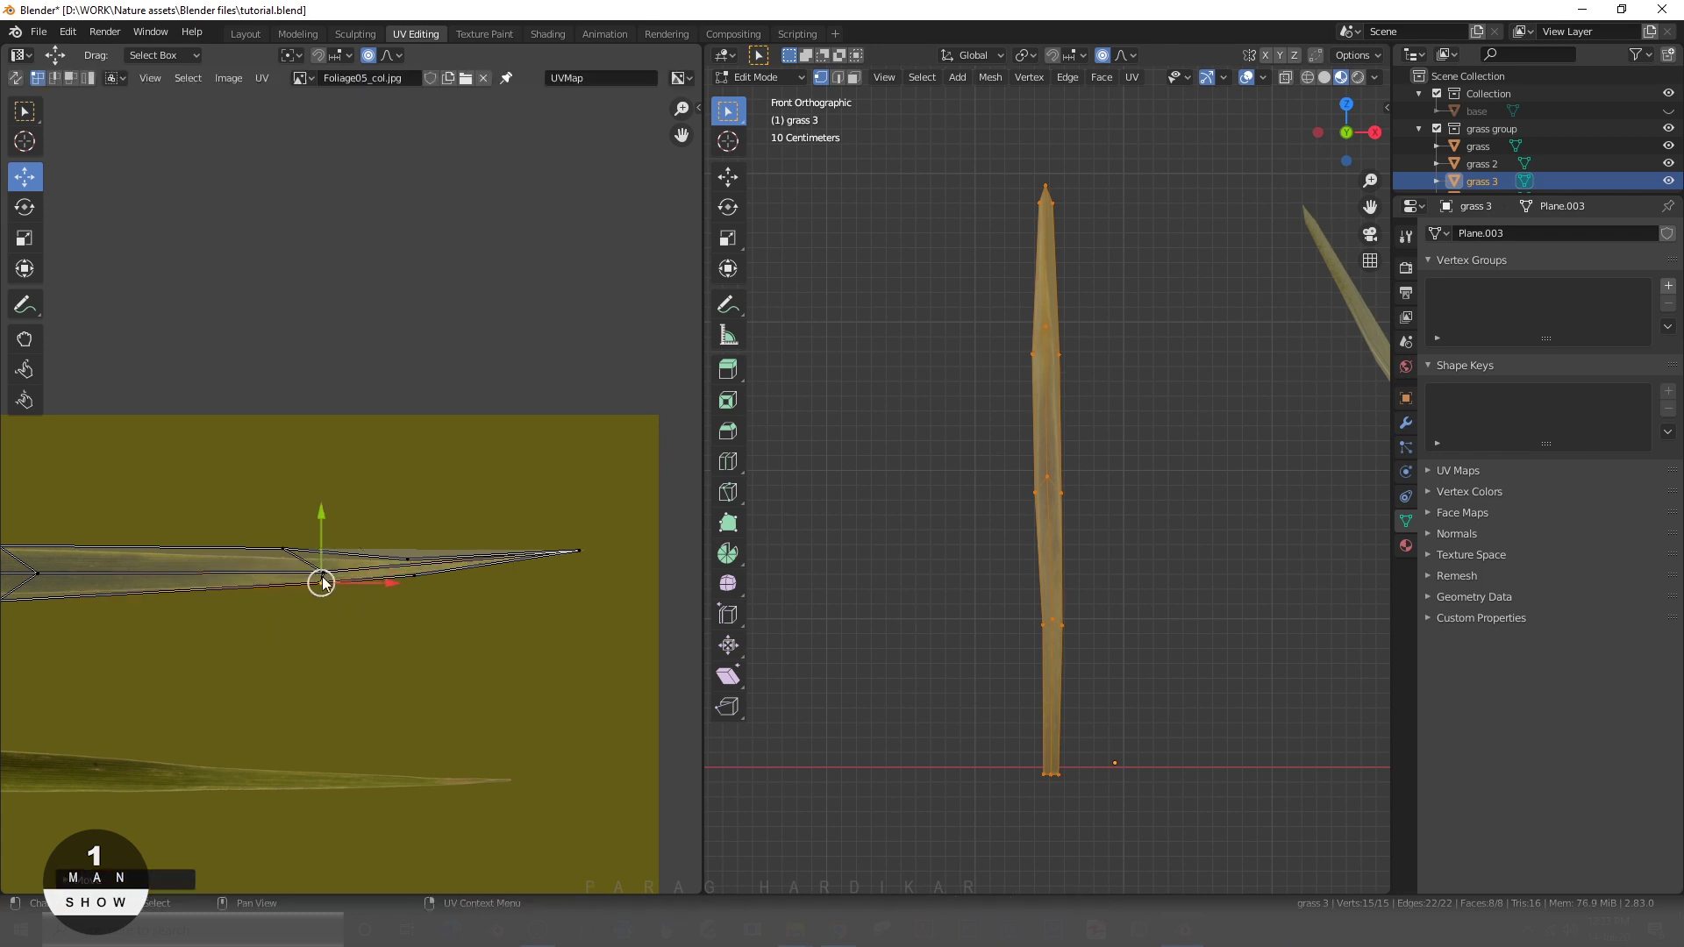
left_click(407, 559)
left_click_drag(407, 560, 409, 557)
- Fit the UV vertices at the blade's base to the topmost texture's stem end and leave mesh editing
middle_click_drag(96, 597, 551, 588)
left_click(456, 595)
left_click_drag(446, 534, 446, 535)
middle_click_drag(441, 552, 497, 636)
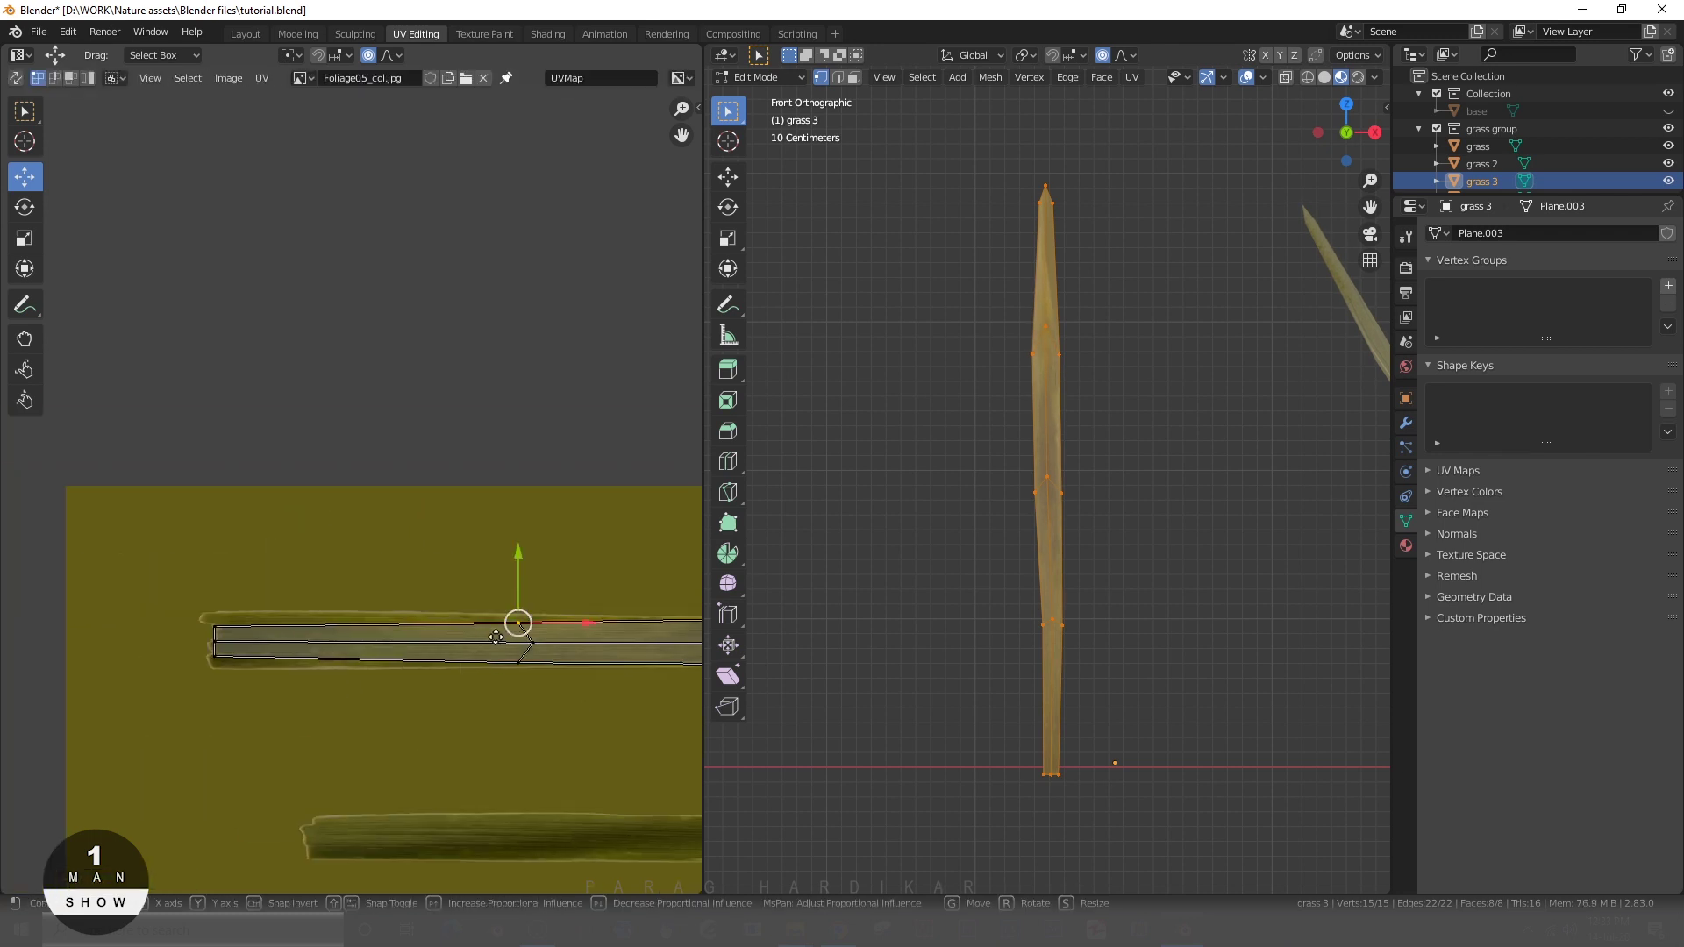
left_click(233, 629)
scroll(414, 678, "down", 3)
key("Tab")
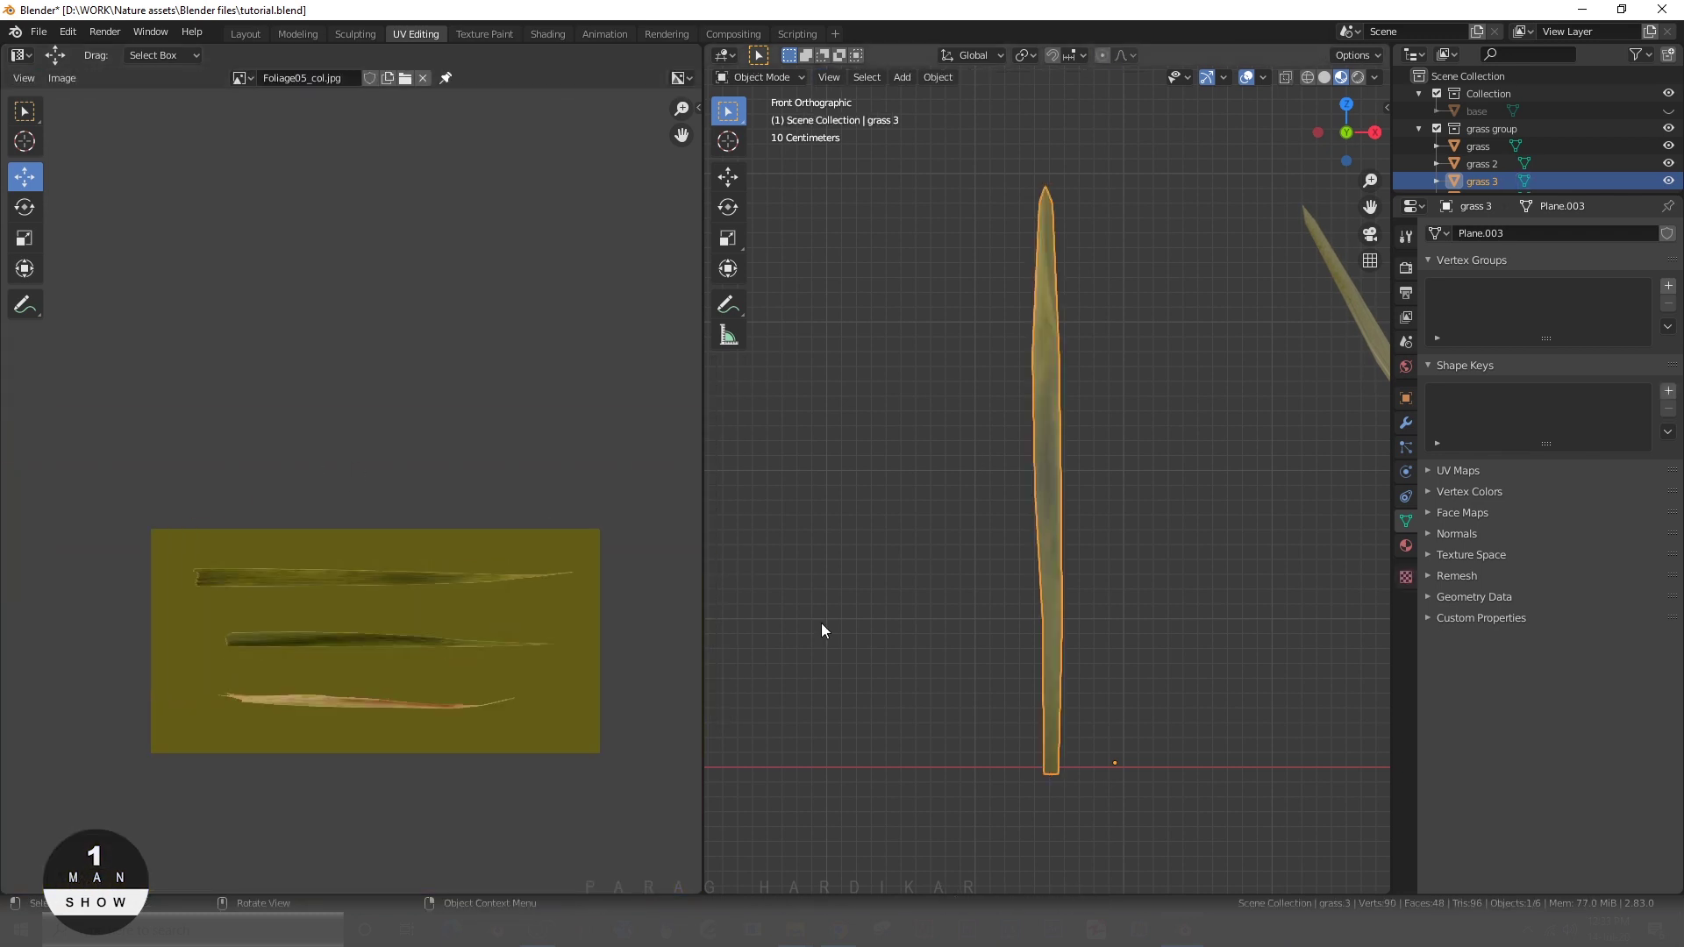
- Refine the UV vertices behind the blade's tip so they stay inside the topmost grass texture
middle_click_drag(820, 622, 969, 409)
key("Tab")
scroll(368, 657, "up", 5)
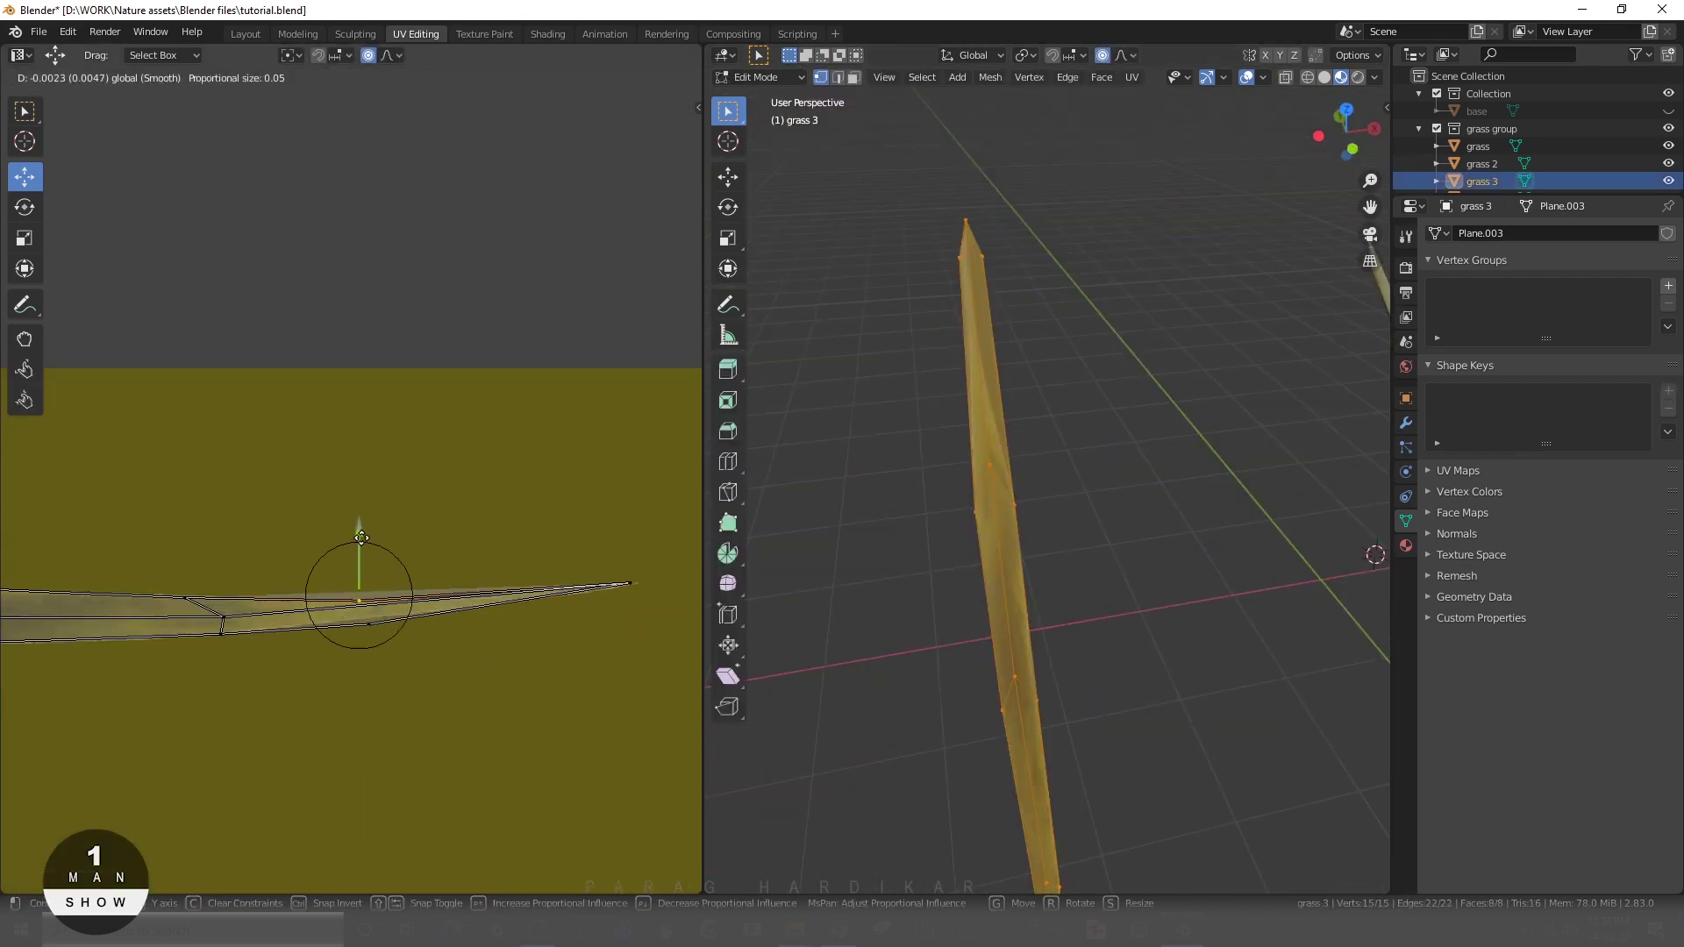
left_click(328, 687)
left_click_drag(328, 686, 168, 574)
scroll(962, 643, "down", 1)
middle_click_drag(263, 627, 181, 688)
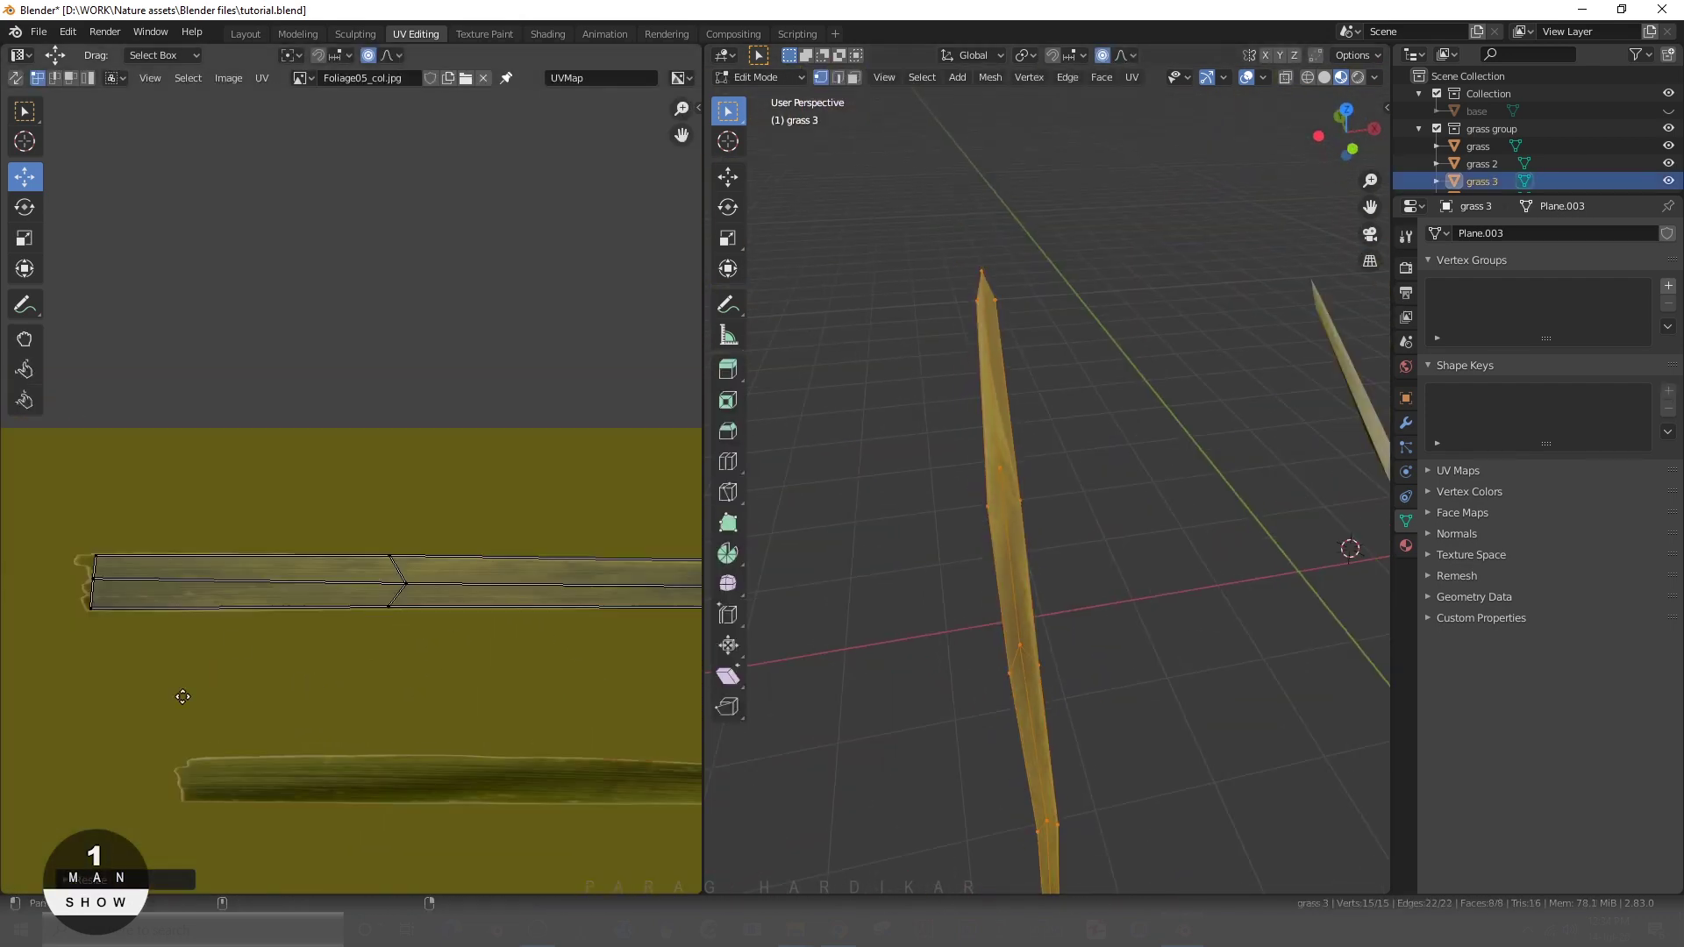
- Return to Object Mode and add a Subdivision Surface modifier to grass 3 with viewport level 1
key("Tab")
left_click(990, 629)
scroll(991, 630, "down", 1)
middle_click_drag(991, 630, 842, 527)
key("ctrl+alt+space")
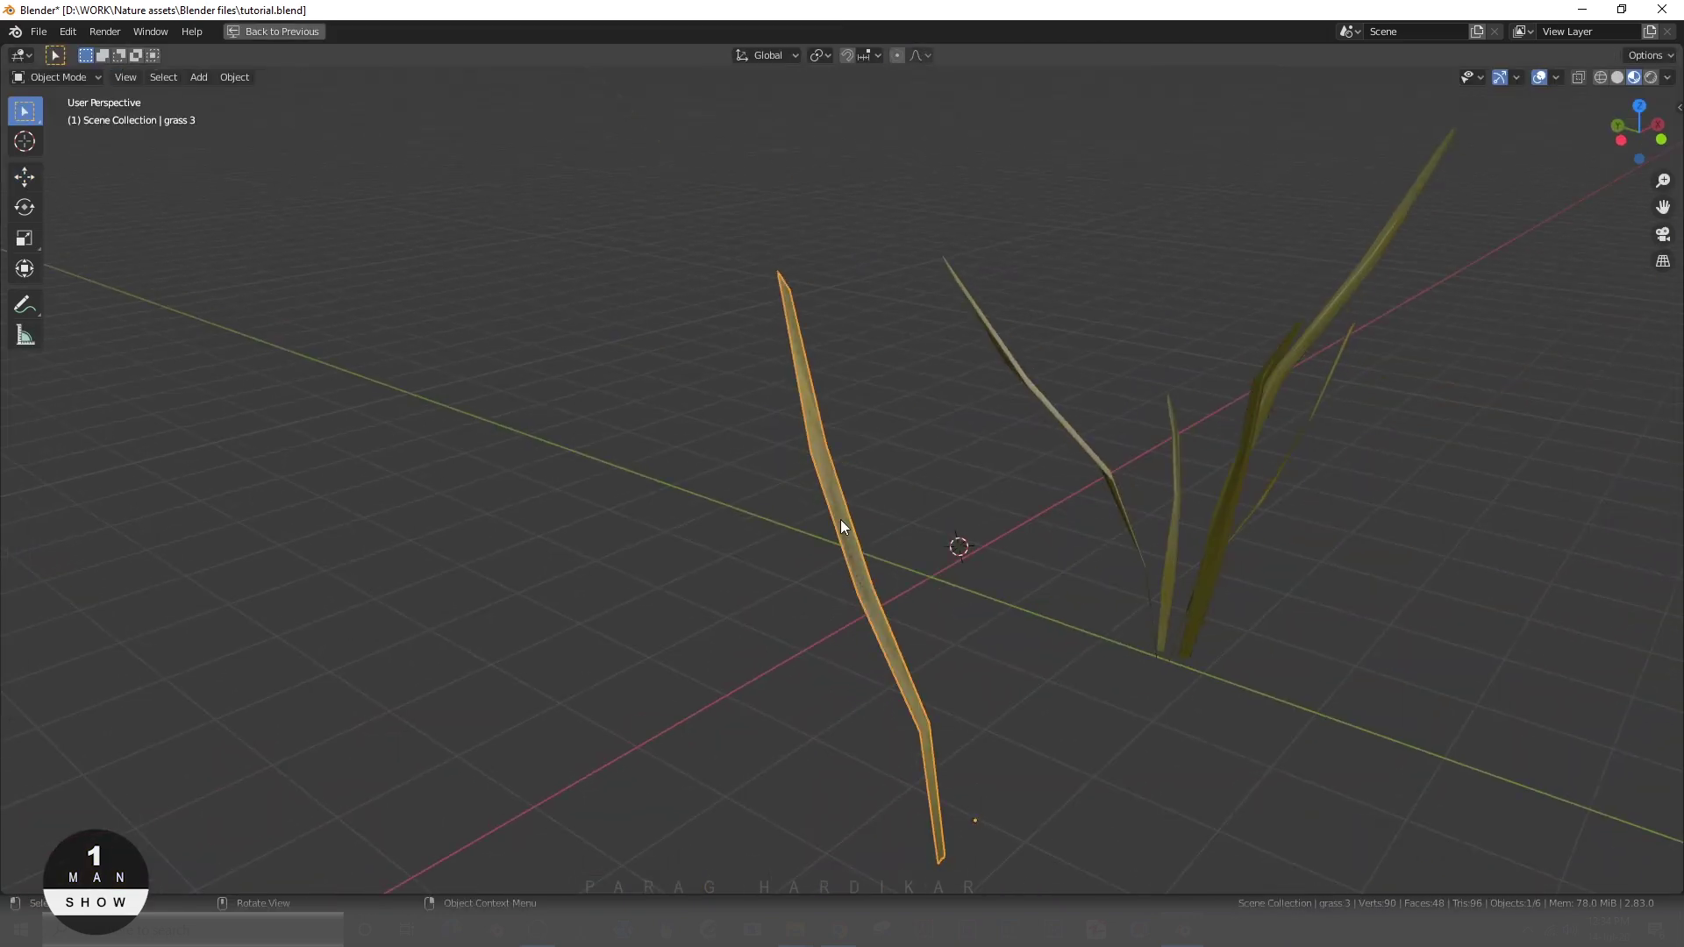
key("ctrl+alt+space")
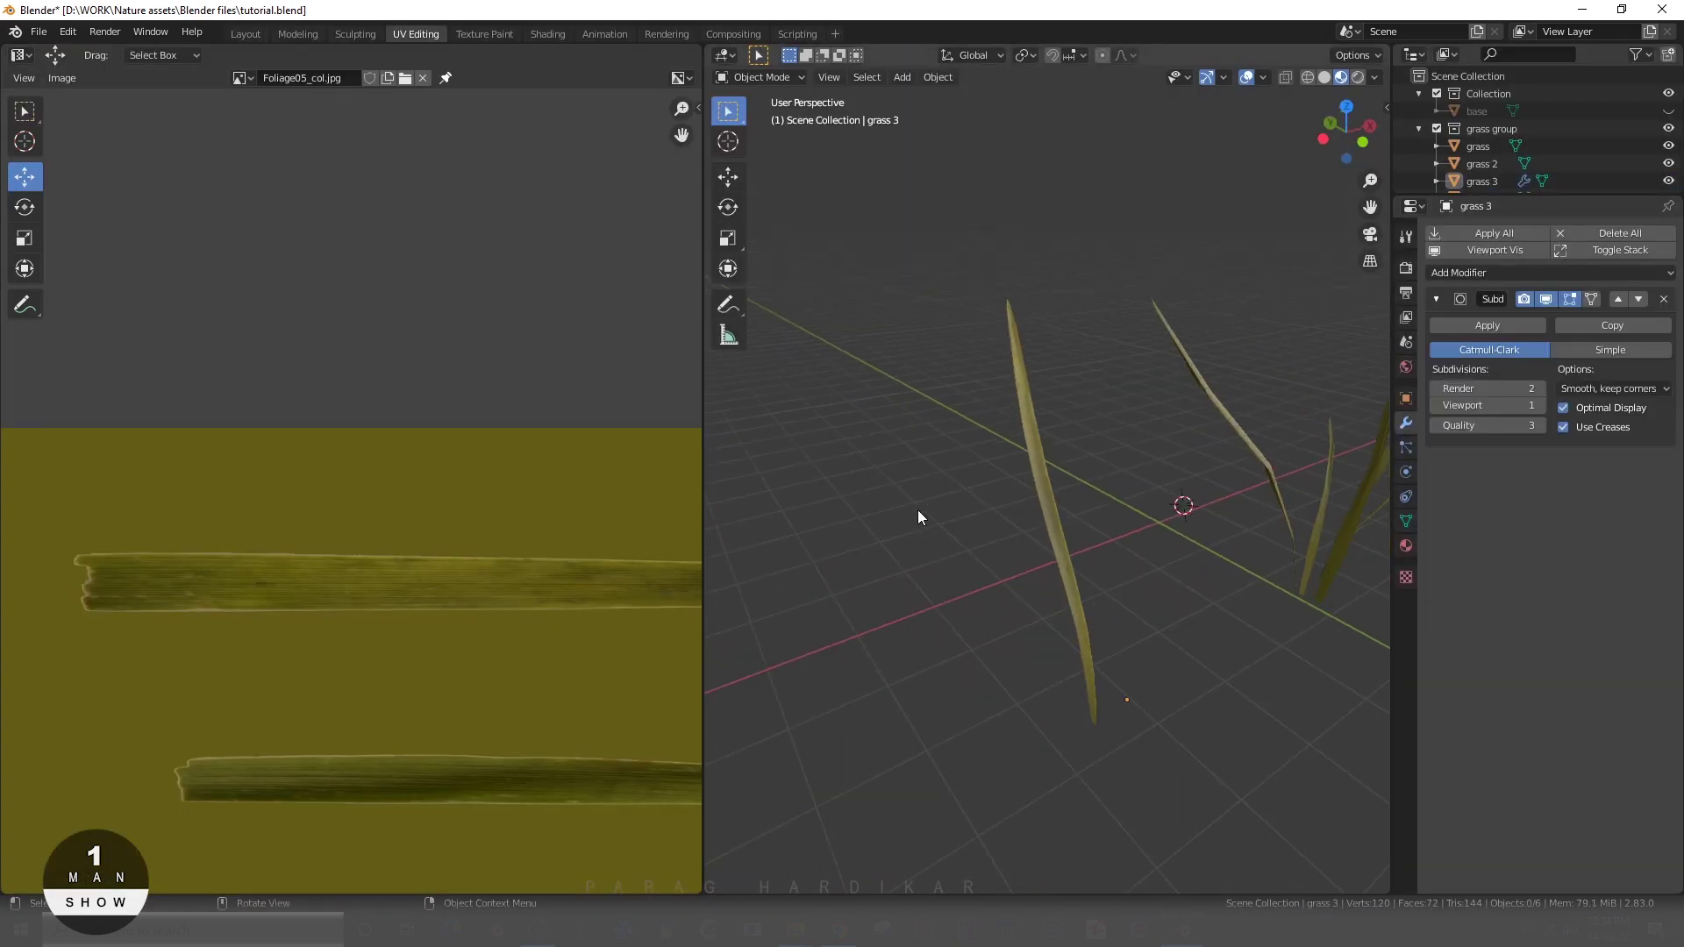
- In the Shading workspace, add Foliage05_rgh.jpg to the grass material as Non-Color and connect its Color to Roughness
key("ctrl+Page_Down")
key("ctrl+Page_Down")
key("ctrl+space")
key("alt+Tab")
left_click_drag(1298, 245, 496, 579)
scroll(687, 601, "up", 4)
left_click(558, 838)
left_click(558, 714)
left_click_drag(625, 650, 1094, 364)
left_click_drag(522, 666, 470, 447)
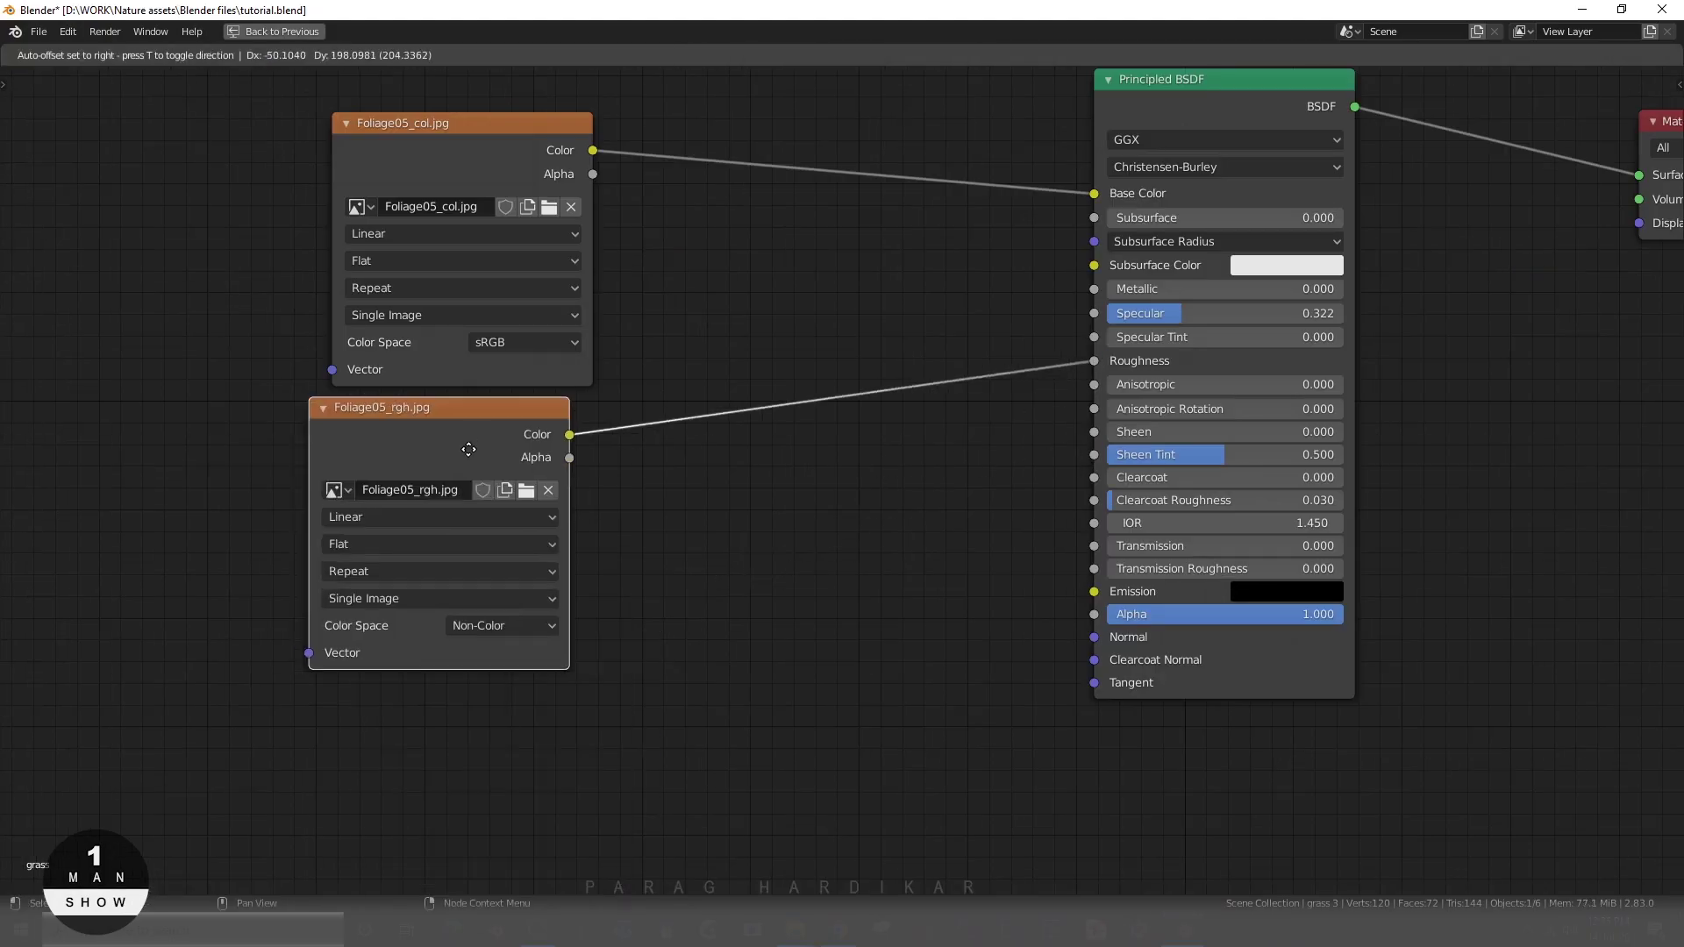
- Spread out the grass material's nodes and add a Normal Map node connected to the Principled BSDF's Normal input
scroll(489, 469, "down", 6)
left_click_drag(596, 259, 259, 164)
left_click_drag(1055, 254, 801, 299)
left_click_drag(605, 449, 261, 426)
key("shift+a")
left_click(490, 706)
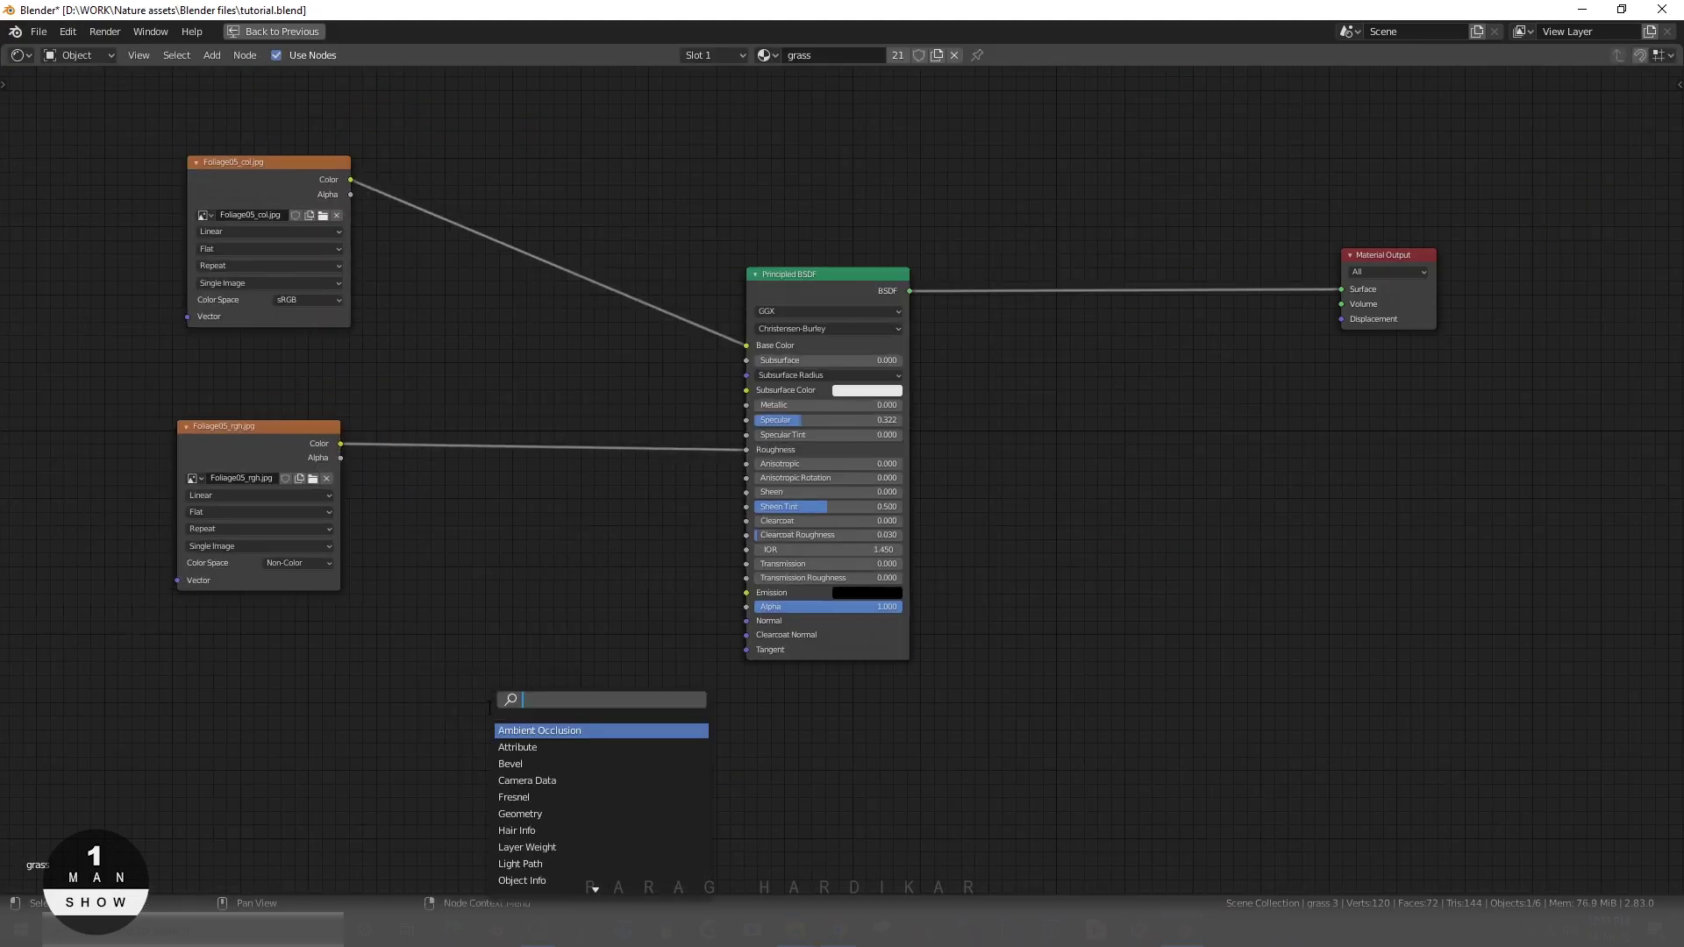
left_click(520, 747)
left_click(560, 650)
left_click_drag(634, 636, 748, 622)
- Add Foliage05_nrm.jpg as a Non-Color image texture and connect it to the Normal Map node's Color input
key("alt+Tab")
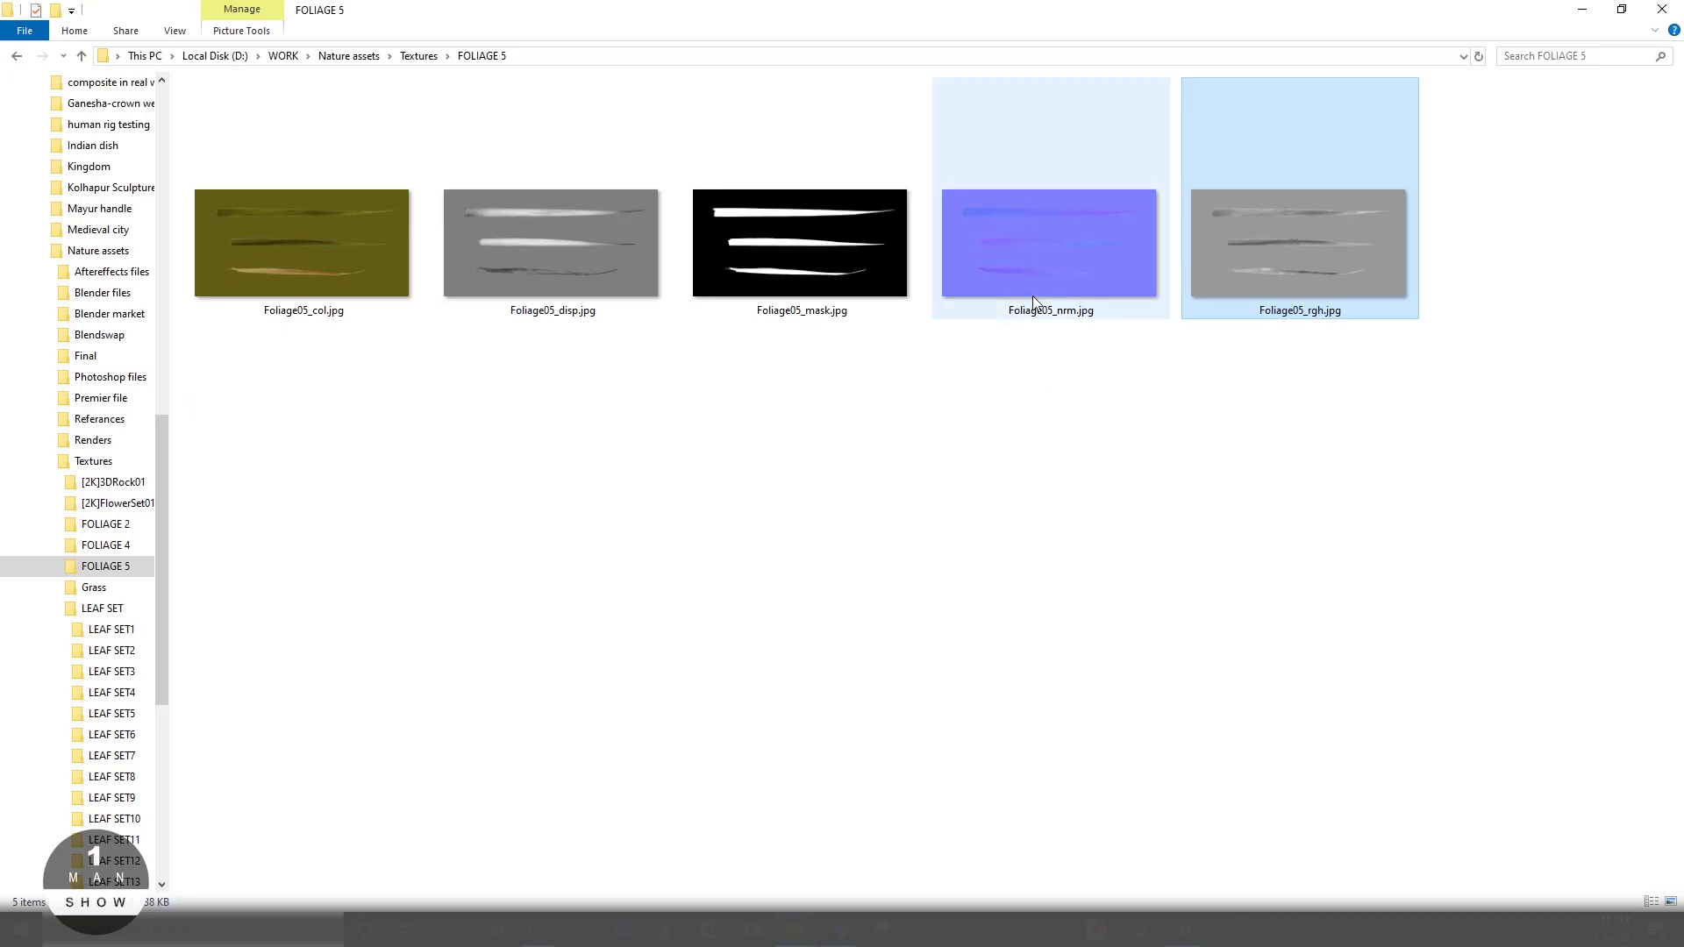
left_click_drag(1033, 303, 234, 714)
scroll(234, 713, "up", 3)
left_click_drag(461, 707, 389, 678)
key("Home")
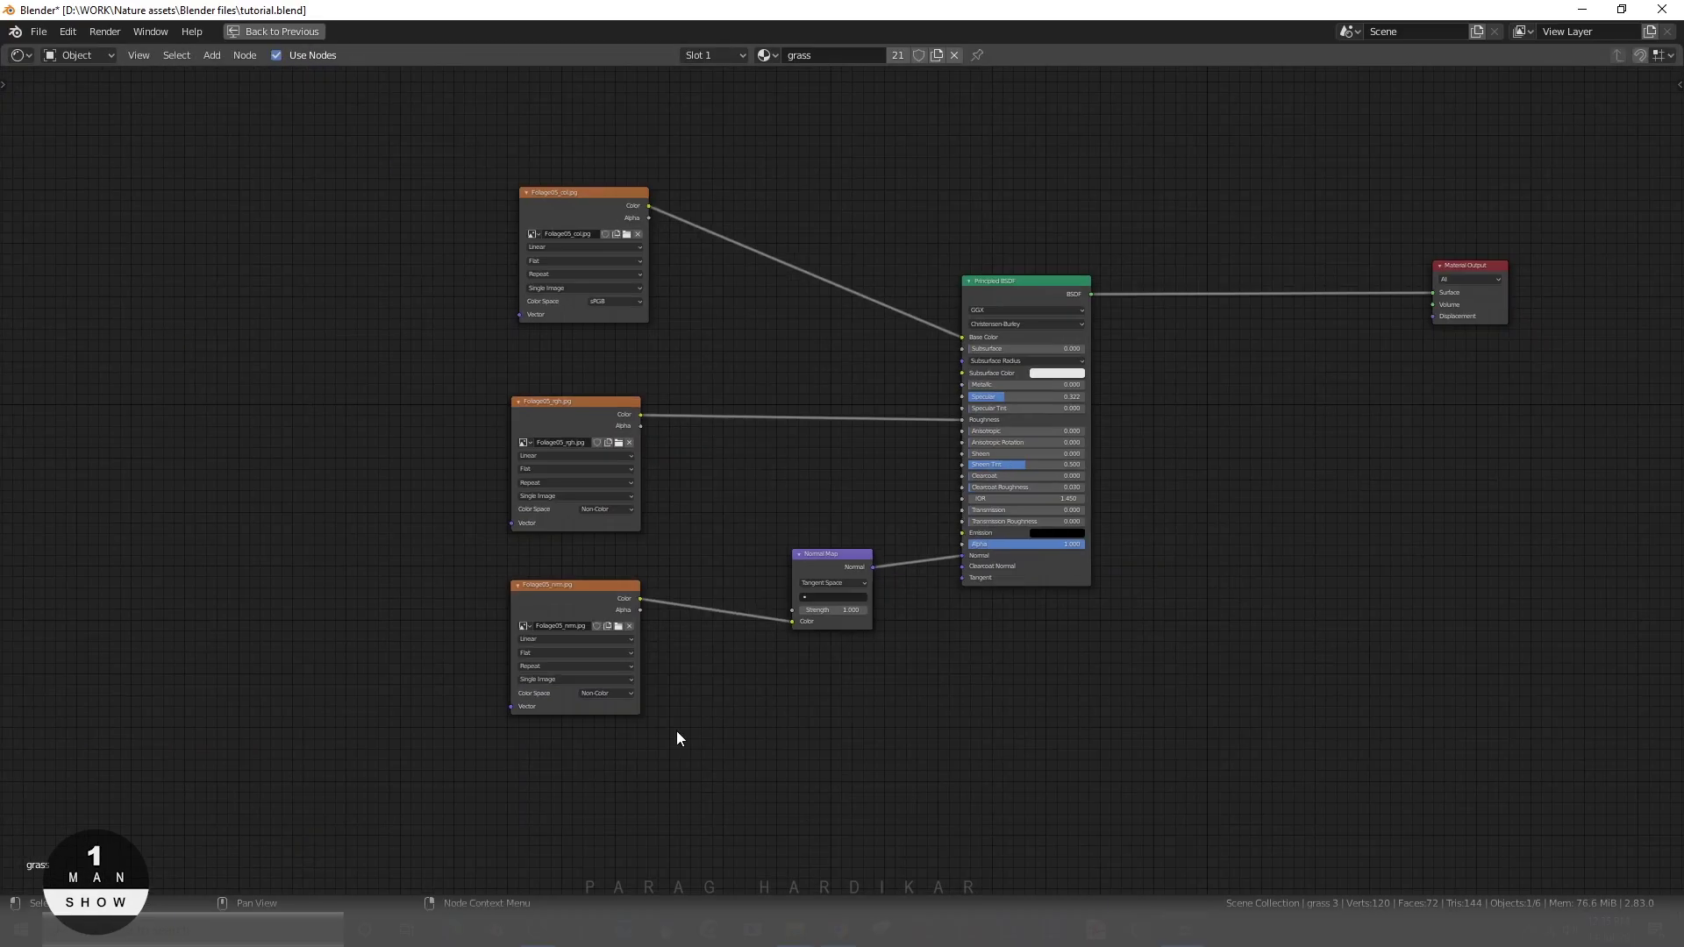
- Select grass 3, add a ColorRamp driven by the Foliage05_col.jpg color, and connect it to Base Color
key("ctrl+space")
scroll(776, 406, "up", 5)
scroll(767, 393, "down", 3)
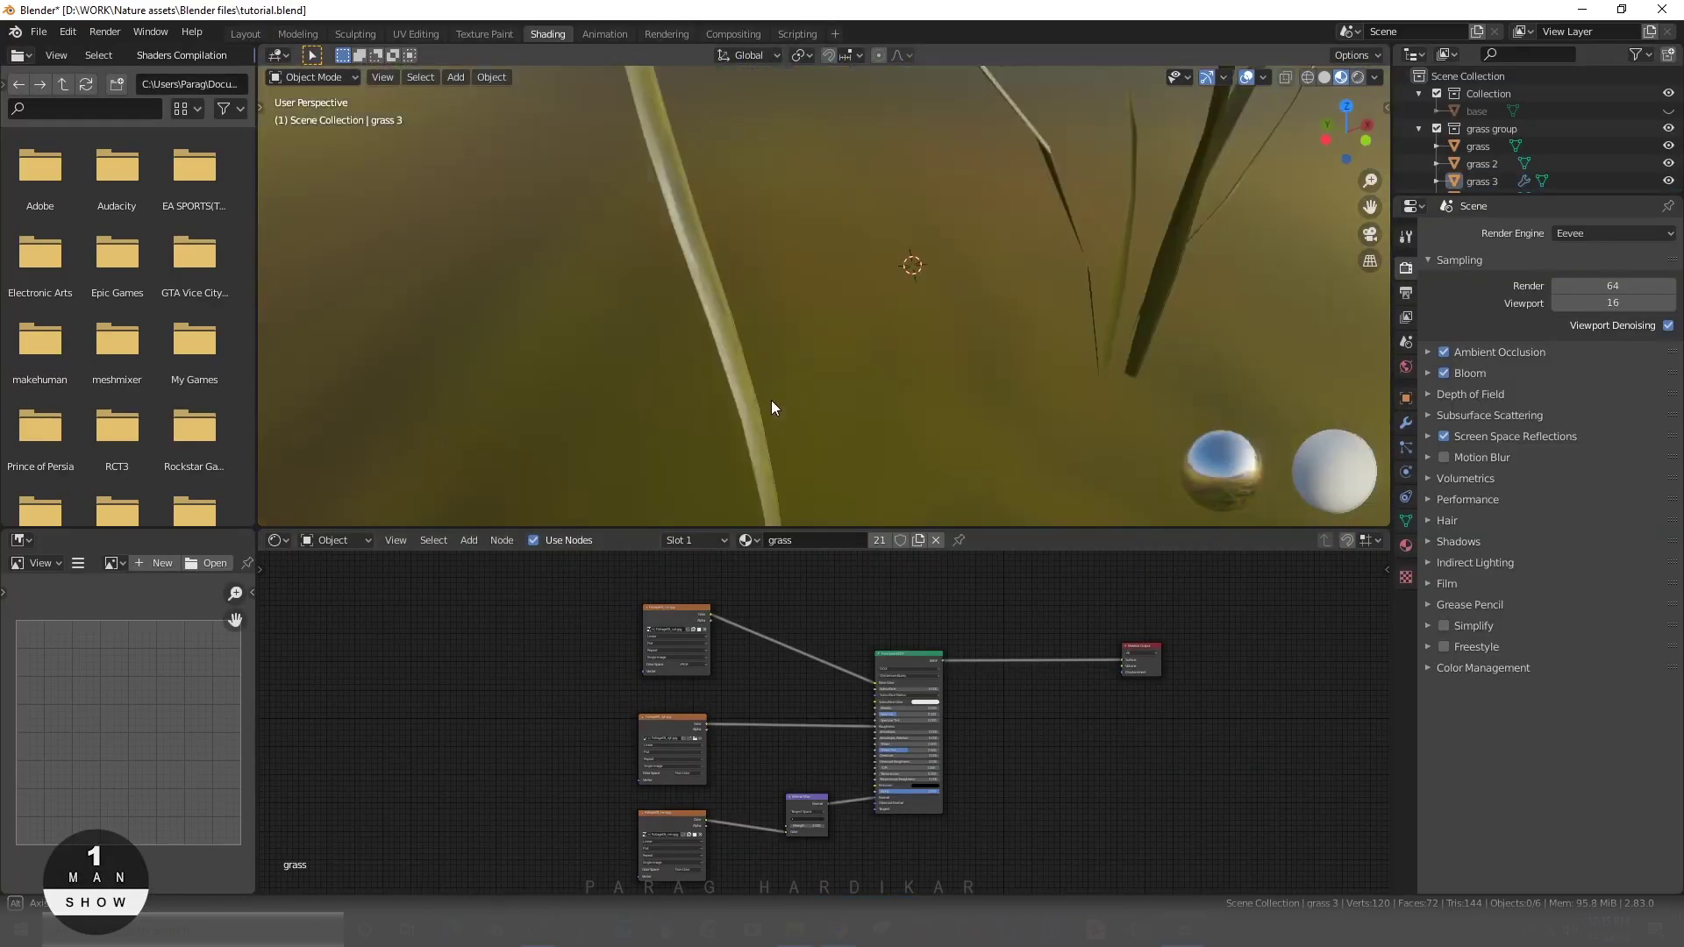
middle_click_drag(771, 403, 958, 393)
left_click(842, 307)
scroll(654, 633, "up", 3)
left_click_drag(654, 634, 388, 590)
key("shift+a")
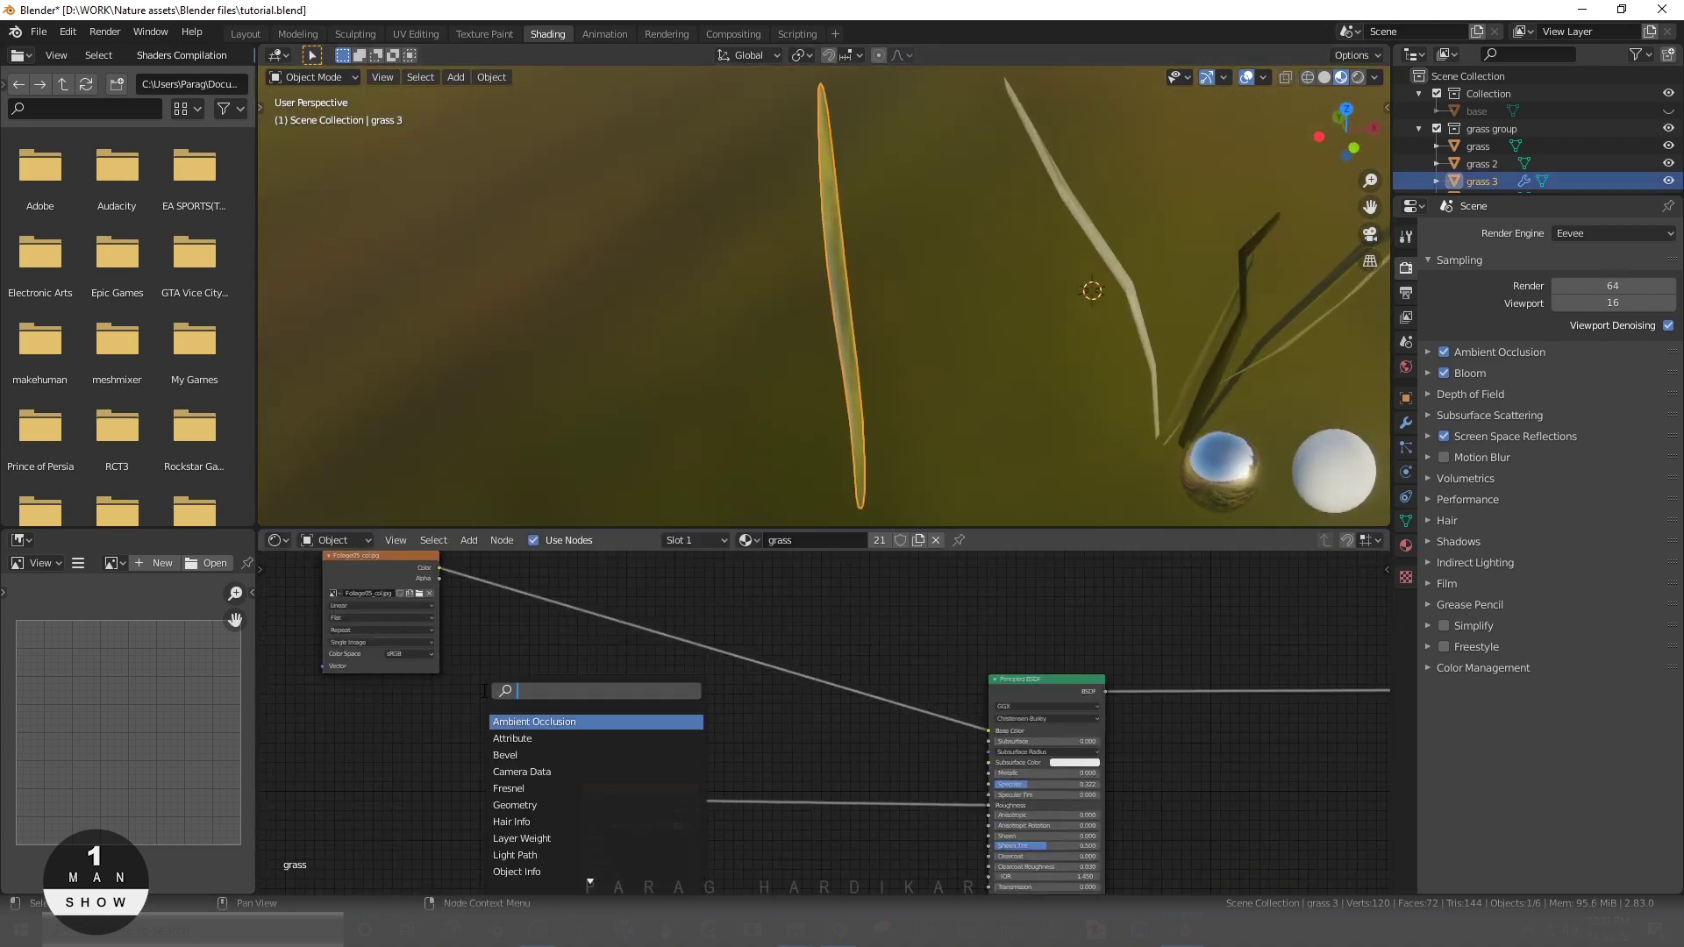
left_click(544, 614)
left_click_drag(753, 684, 988, 730)
- Increase the ColorRamp's contrast by setting its black stop to 0.091 and pulling its white stop toward the middle
scroll(759, 576, "up", 2)
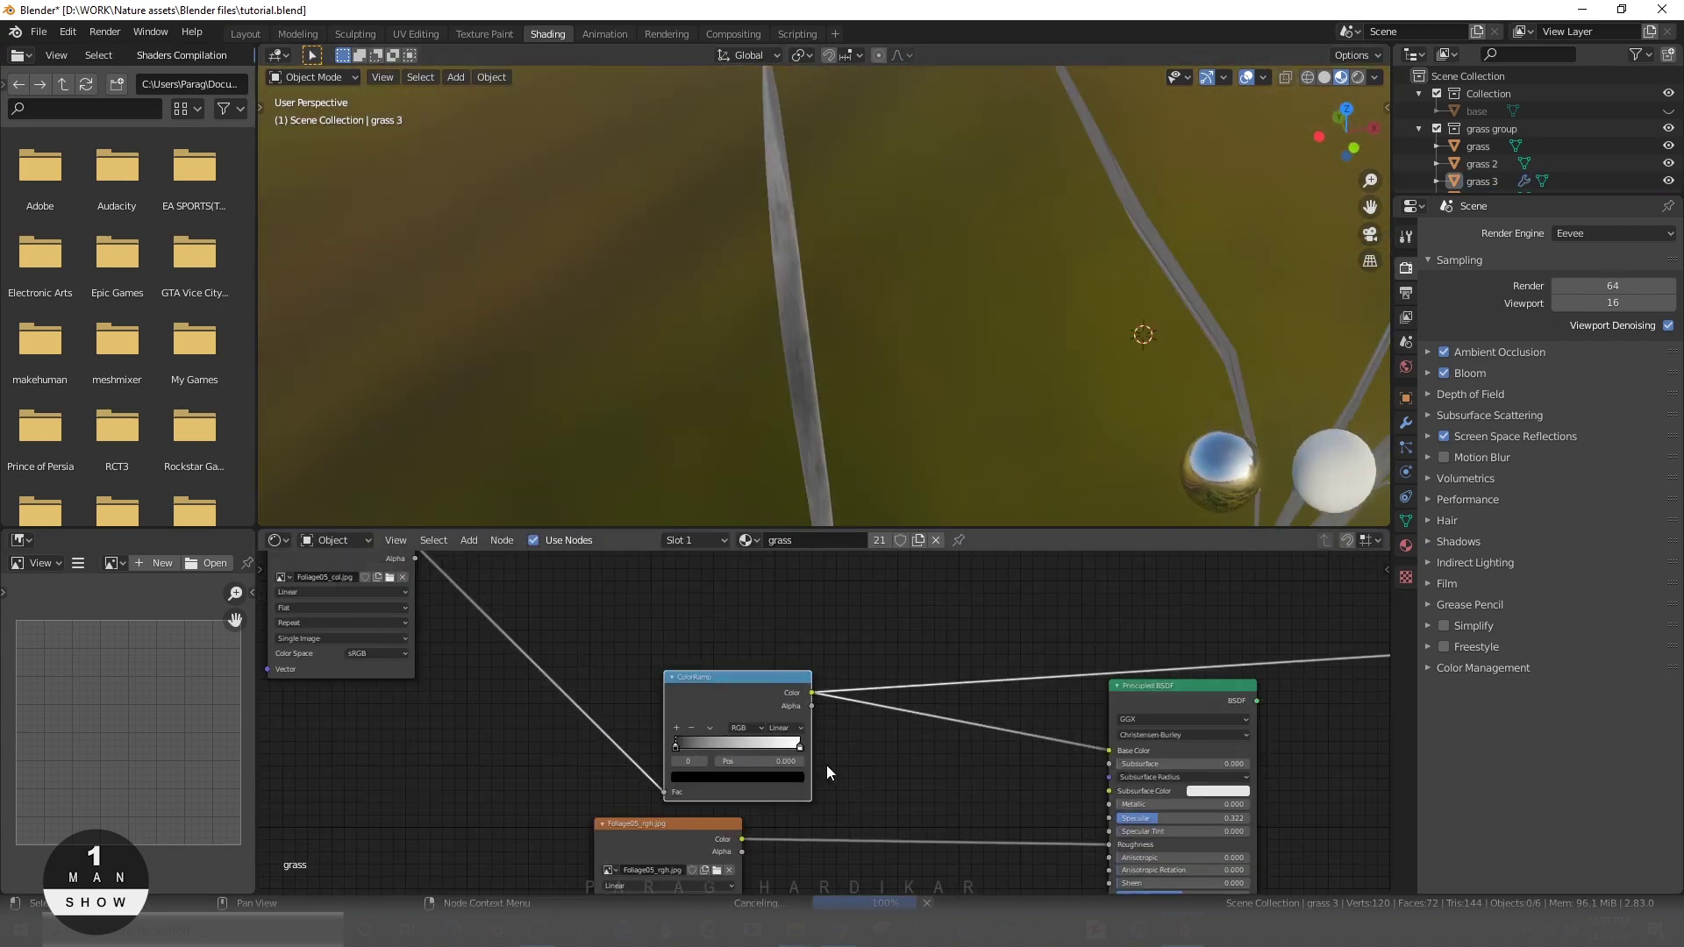
left_click(850, 492)
key("ctrl+space")
key("ctrl+space")
scroll(861, 489, "up", 1)
mouse_move(702, 744)
left_mouse_down()
mouse_move(728, 745)
mouse_move(686, 745)
left_mouse_up()
middle_click_drag(805, 696, 790, 618)
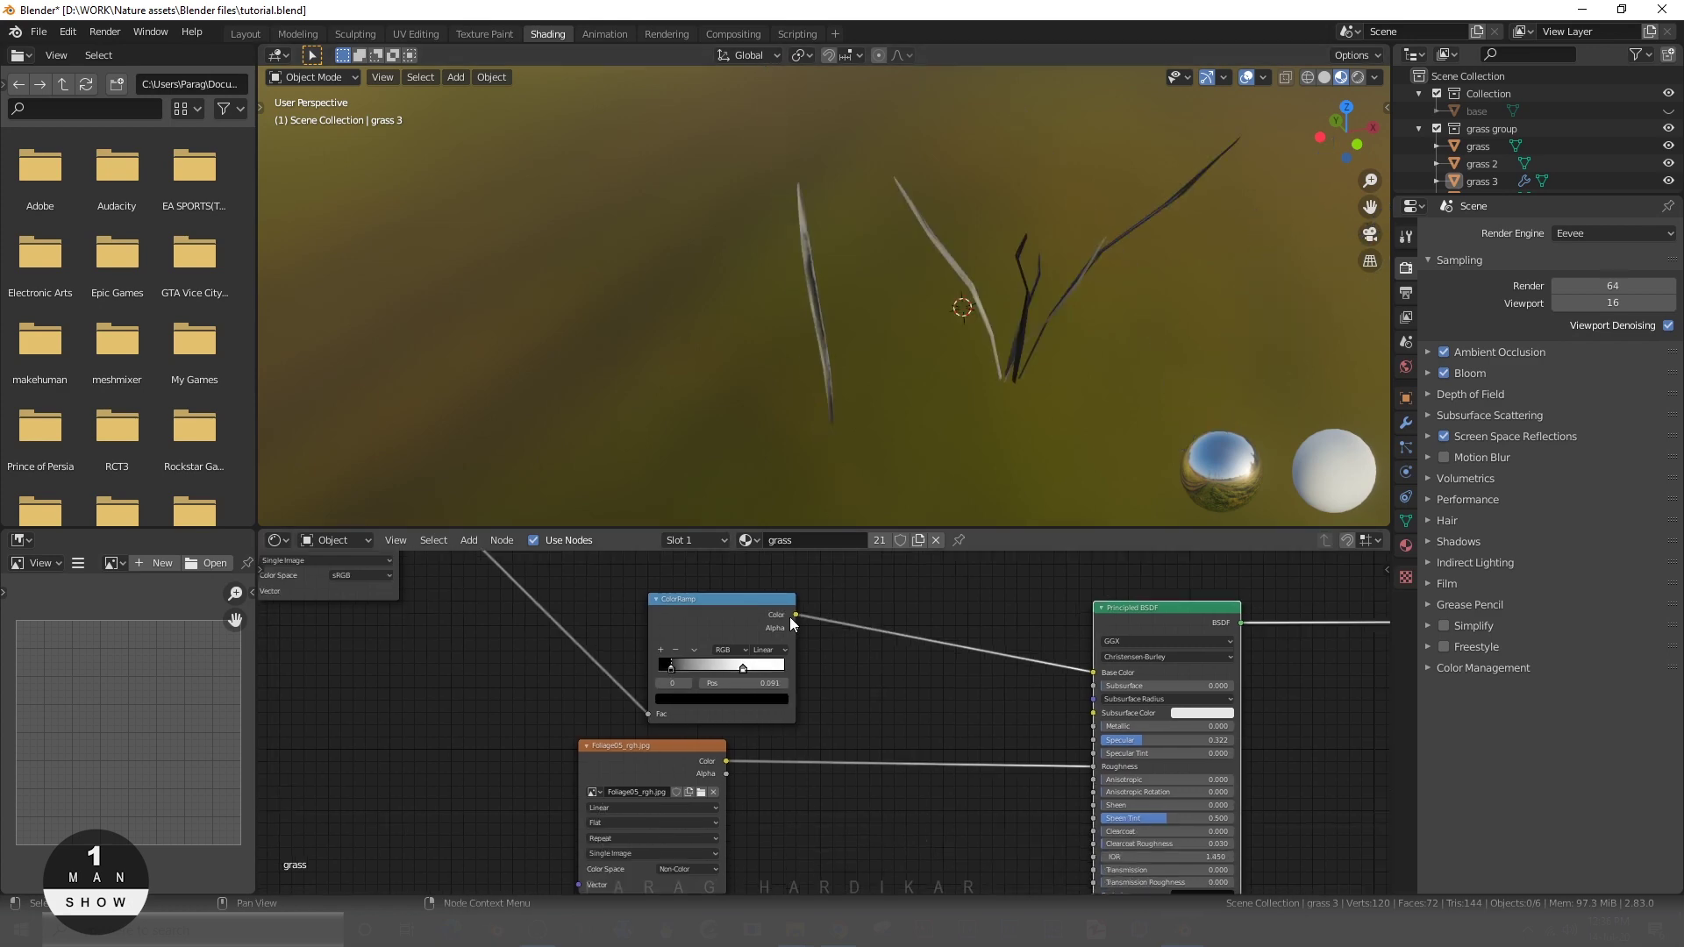
- Connect the Foliage05_col.jpg color directly to Base Color again, route the ColorRamp to Roughness, and inspect the blades
scroll(704, 692, "down", 2)
key("ctrl+space")
scroll(670, 402, "up", 2)
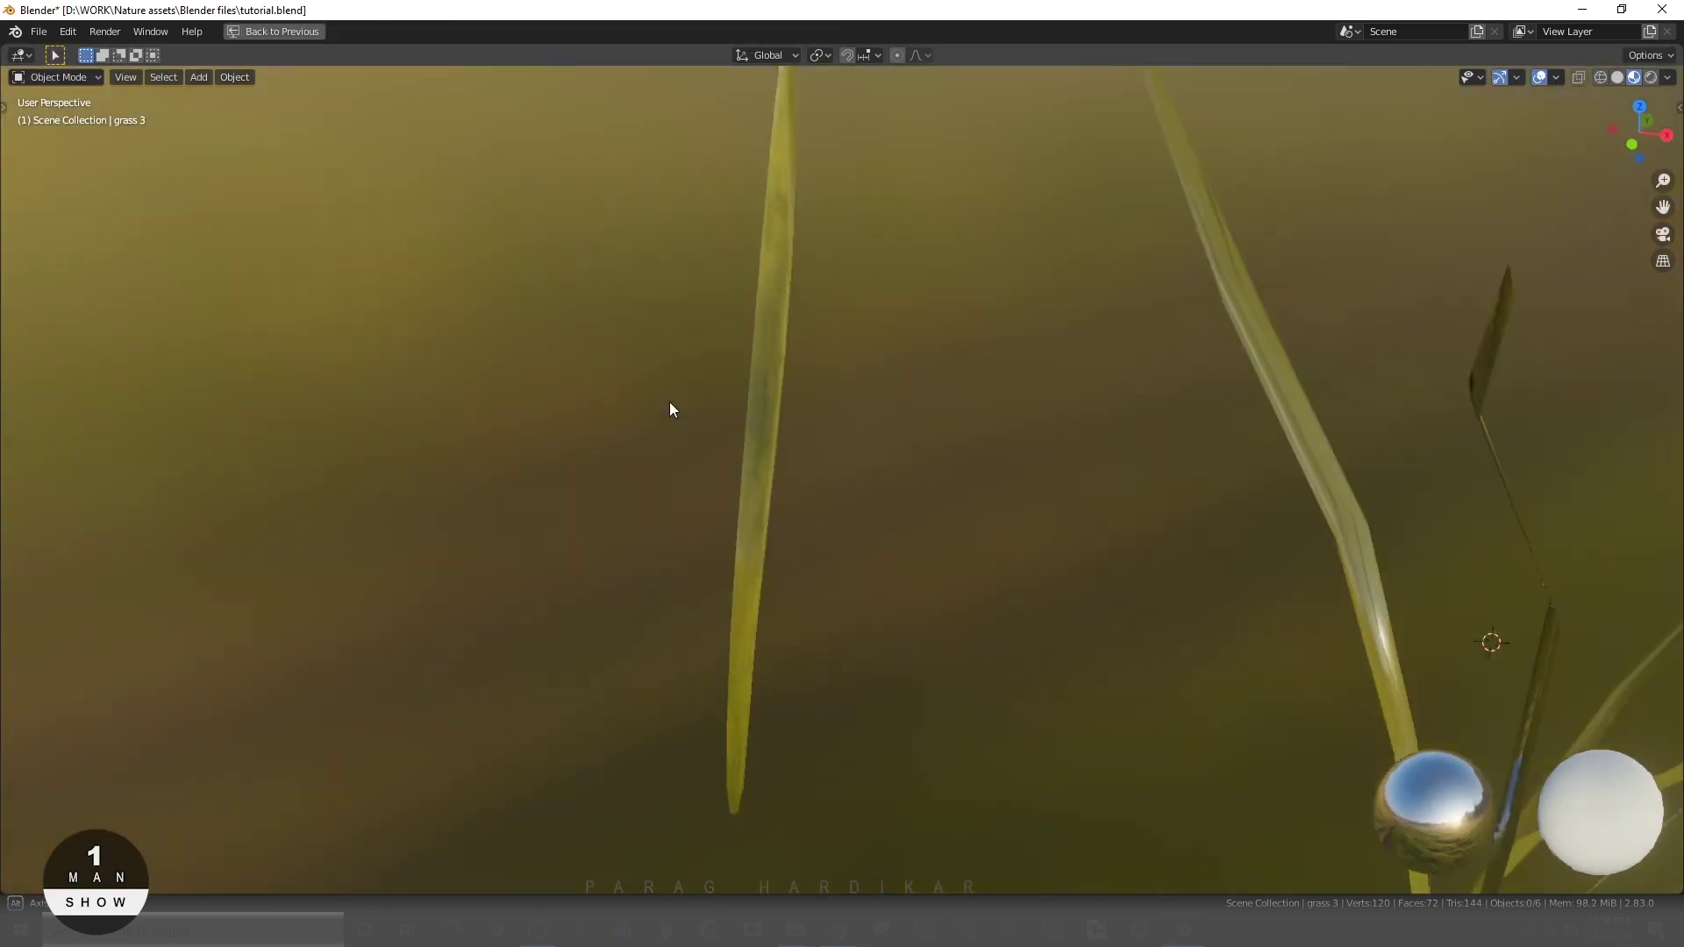
scroll(748, 420, "down", 2)
scroll(893, 463, "up", 2)
key("ctrl+space")
- Add an Add Shader node fed by the Principled BSDF, and add a Translucent BSDF node beside it
key("shift+a")
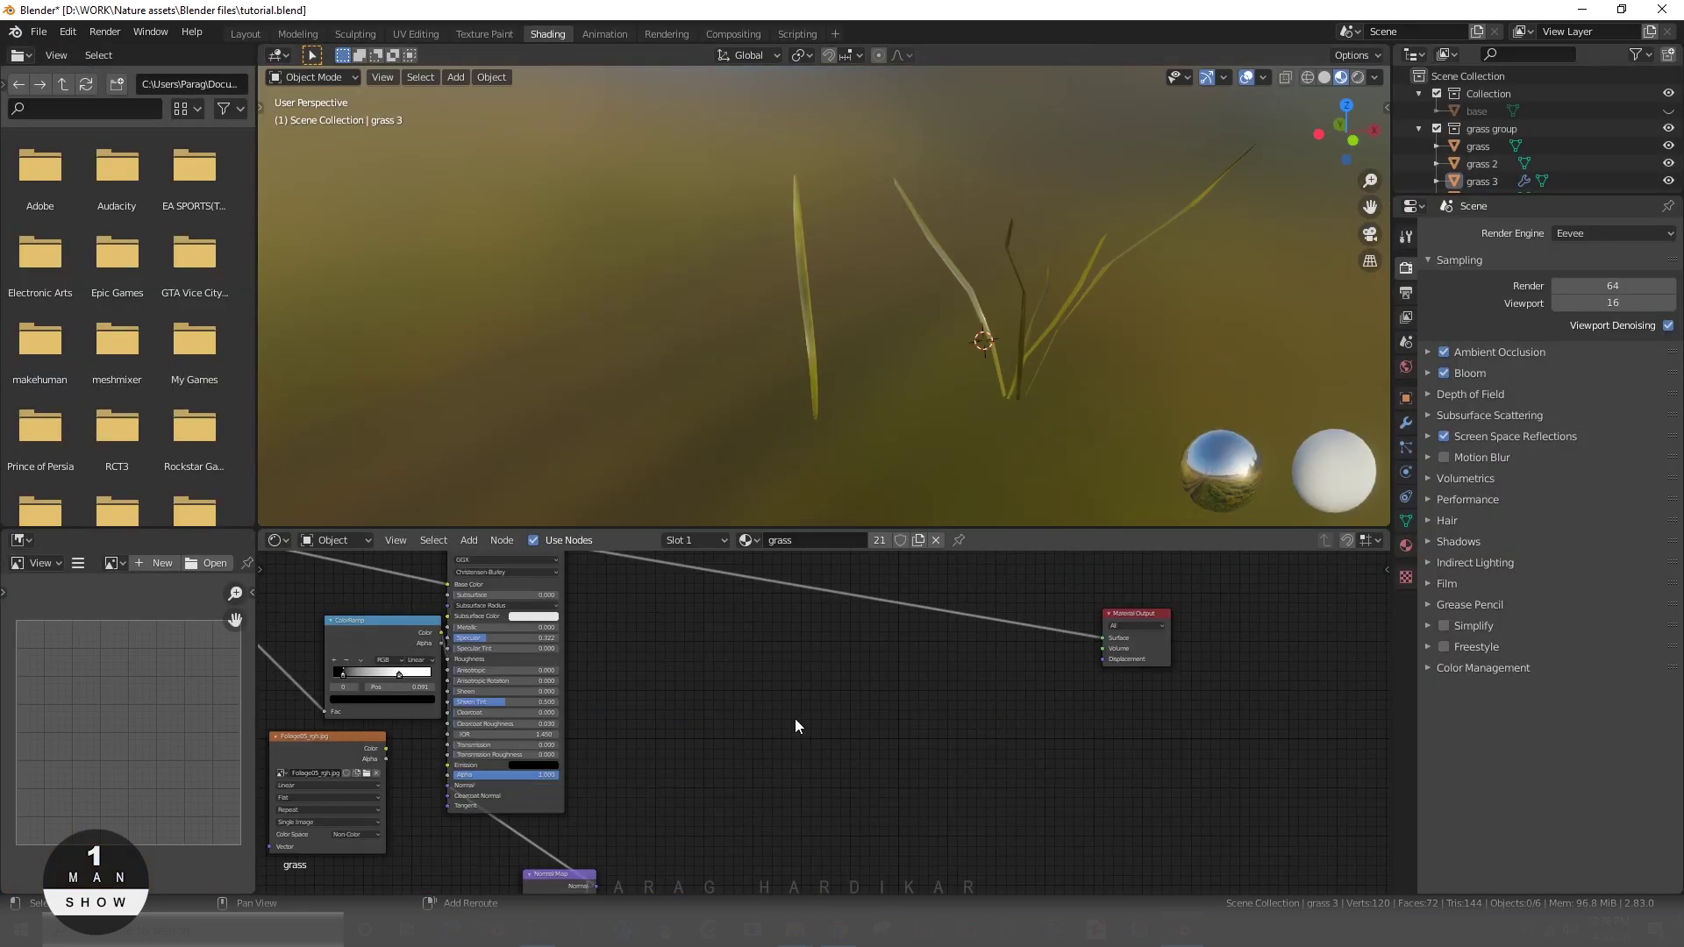
left_click(803, 723)
left_click(827, 654)
scroll(827, 654, "up", 1)
key("shift+a")
left_click(655, 706)
type("tr")
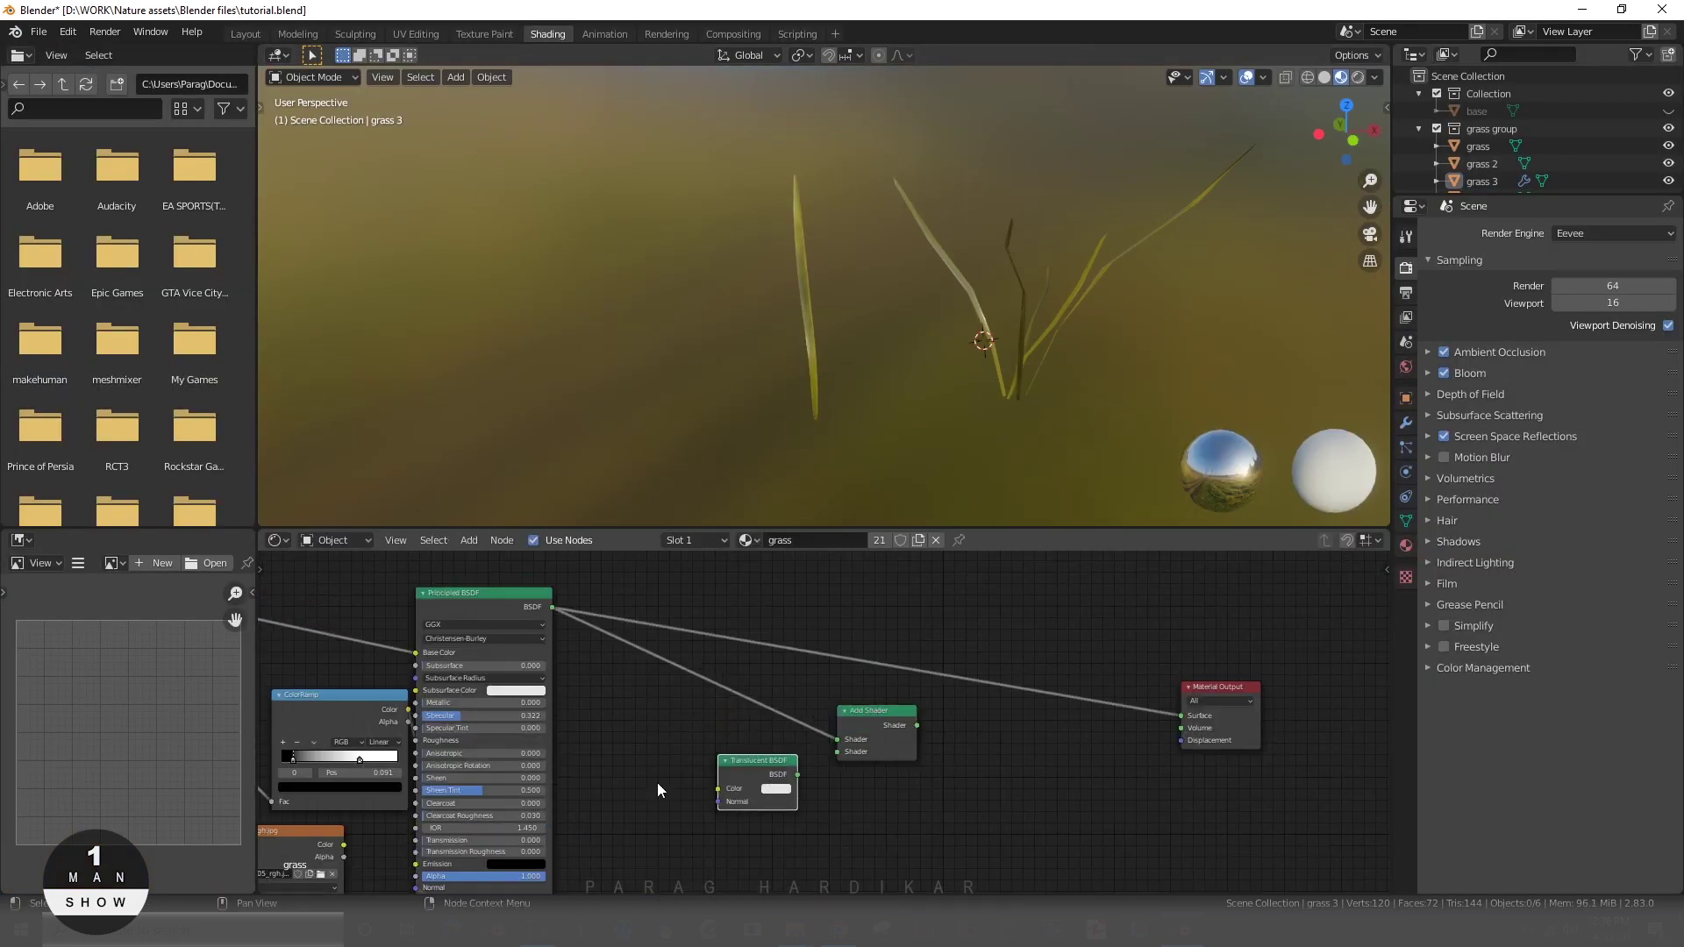
- Connect the Foliage05_col.jpg color to the Translucent BSDF and the Translucent BSDF to the Add Shader's second input
scroll(658, 790, "down", 4)
key("ctrl+space")
middle_click_drag(570, 625, 789, 508)
left_click_drag(141, 218, 1019, 416)
key("ctrl+space")
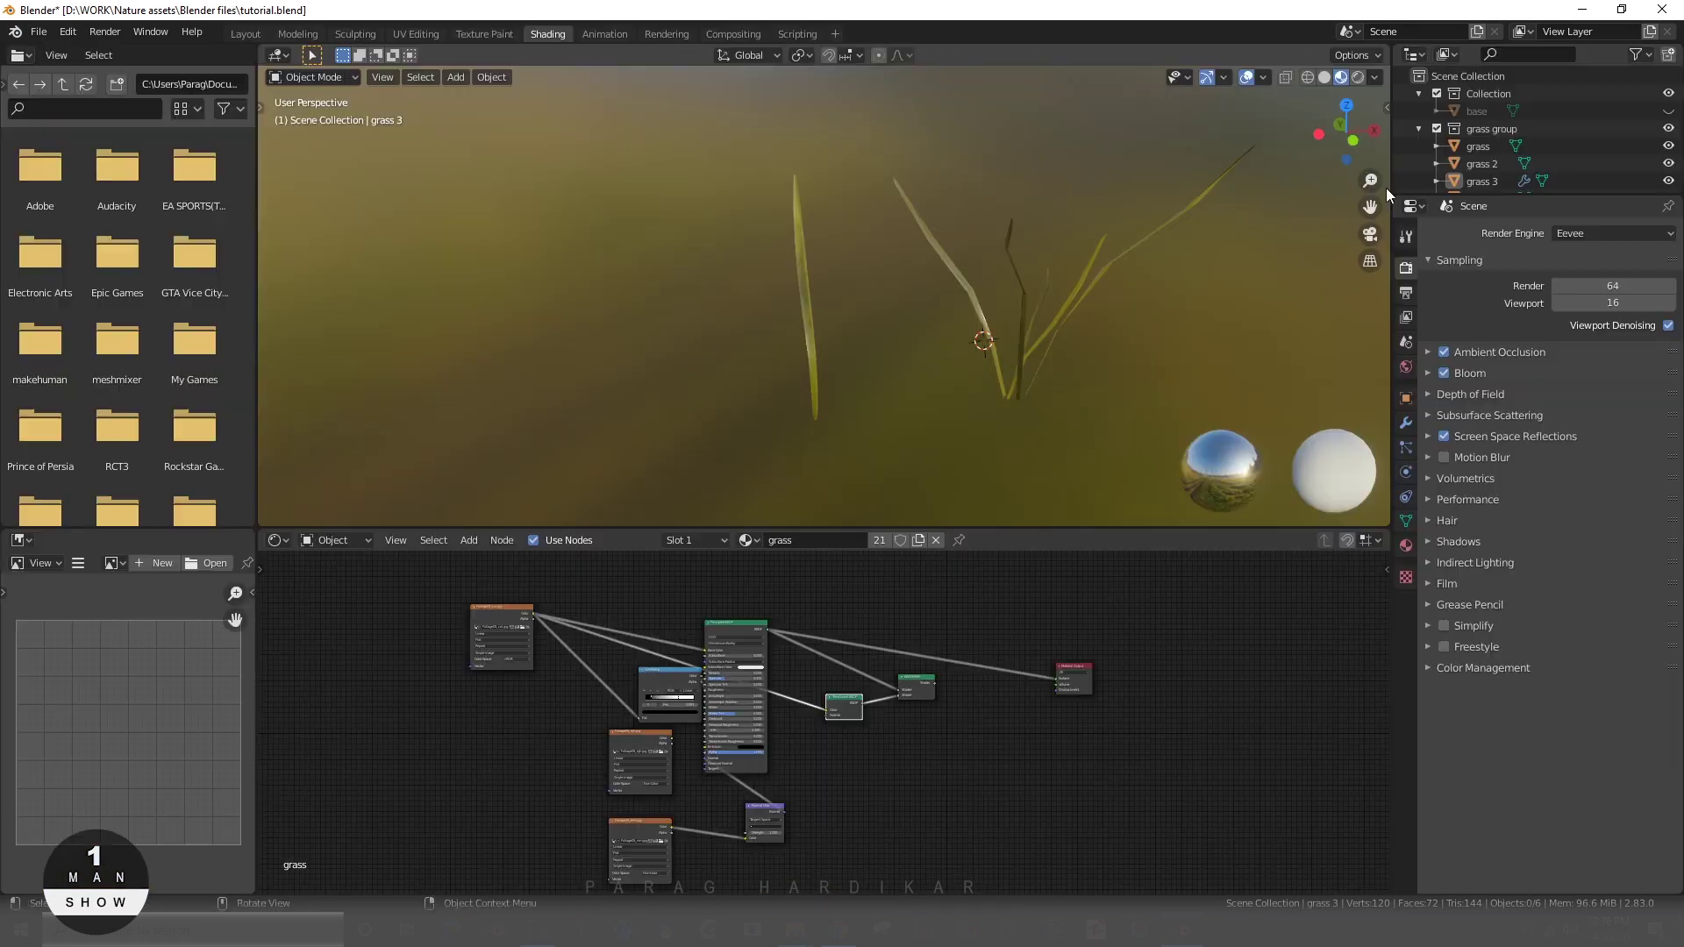
- Connect the Add Shader to the Material Output's Surface and check the translucent grass in the viewport
key("n")
key("n")
key("ctrl+space")
middle_click_drag(1081, 526, 918, 627)
left_click_drag(945, 486, 1236, 476)
key("ctrl+space")
scroll(666, 383, "down", 5)
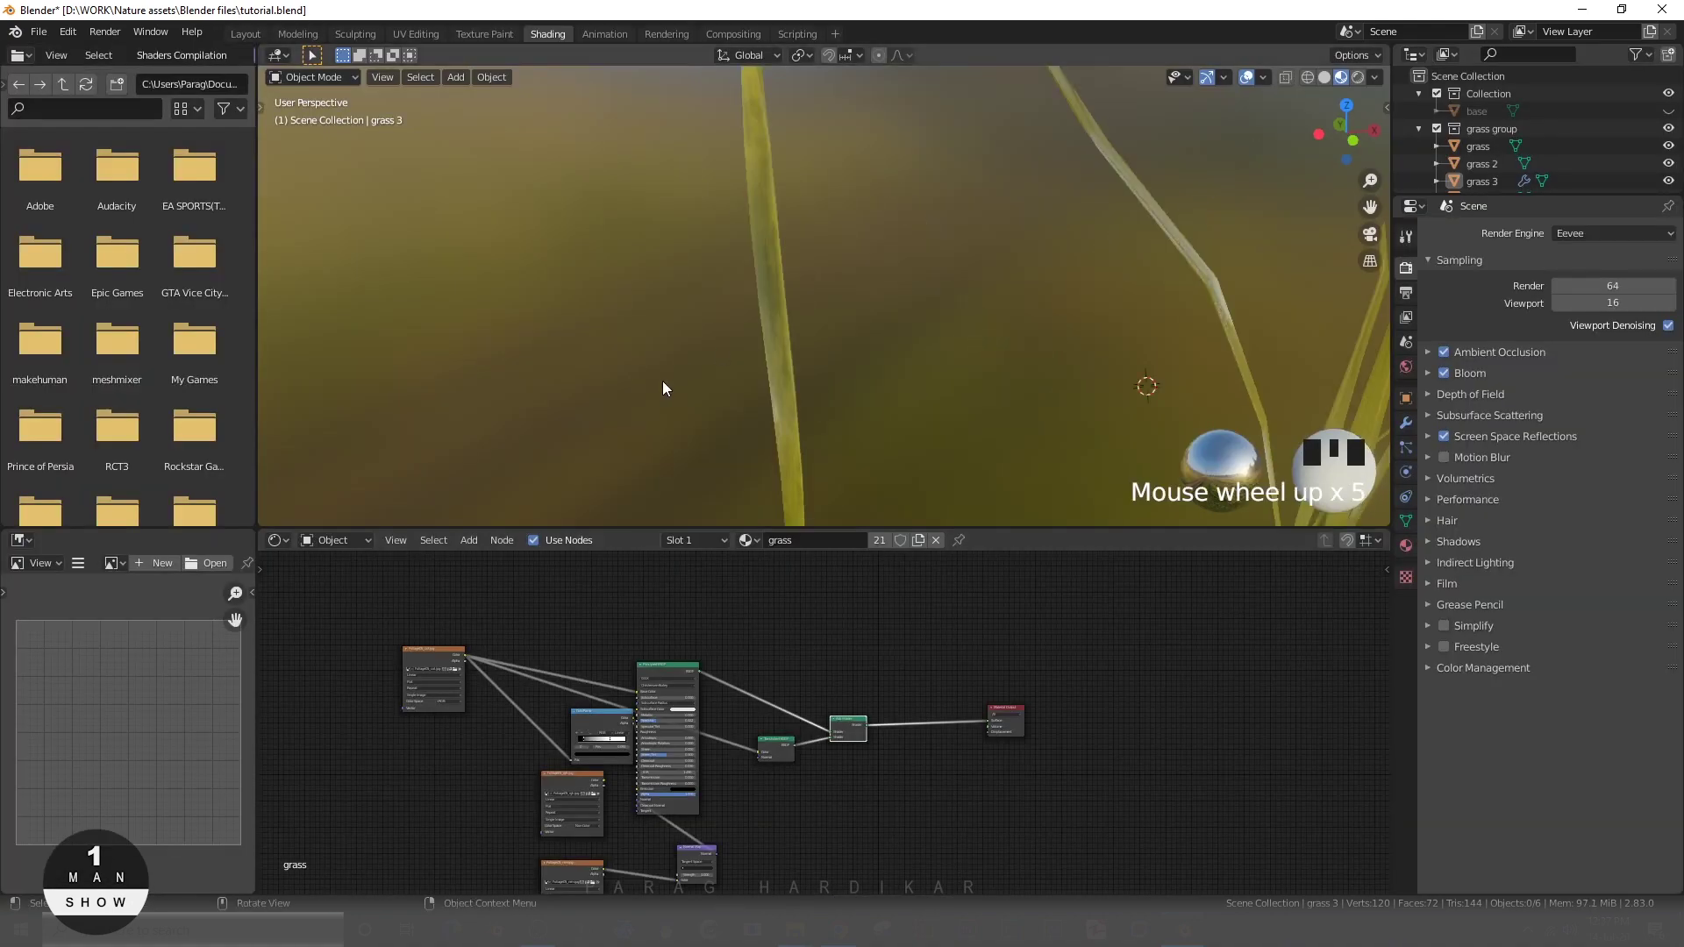
scroll(834, 398, "down", 4)
mouse_move(834, 398)
middle_mouse_down()
mouse_move(559, 476)
mouse_move(470, 375)
mouse_move(658, 477)
mouse_move(666, 575)
mouse_move(606, 517)
middle_mouse_up()
key("ctrl+space")
key("ctrl+space")
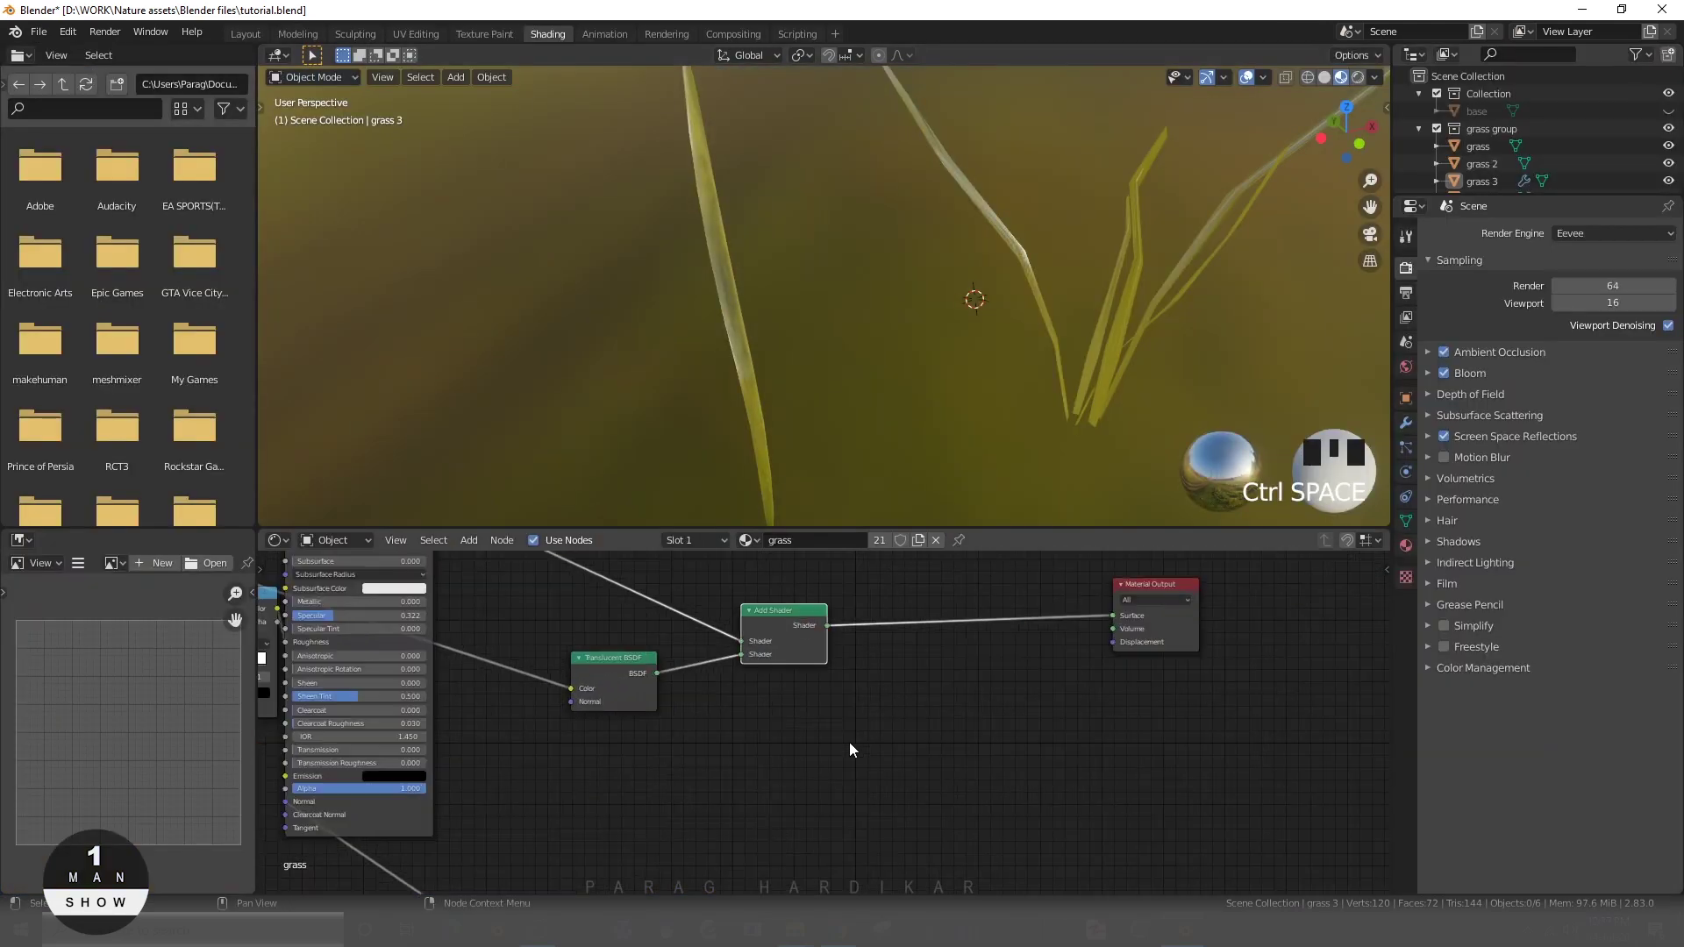
- Add a Mix Shader before the Material Output and connect the Add Shader to its second shader input
middle_click_drag(849, 742, 789, 820)
left_click_drag(1096, 660, 1239, 606)
key("shift+a")
left_click(945, 703)
type("mix")
key("Return")
left_click(949, 584)
left_click_drag(756, 717, 949, 631)
- Connect the Principled BSDF to the Mix Shader's first input, send the mix to Surface, and set its factor to 0.567
middle_click_drag(372, 573, 408, 707, "shift")
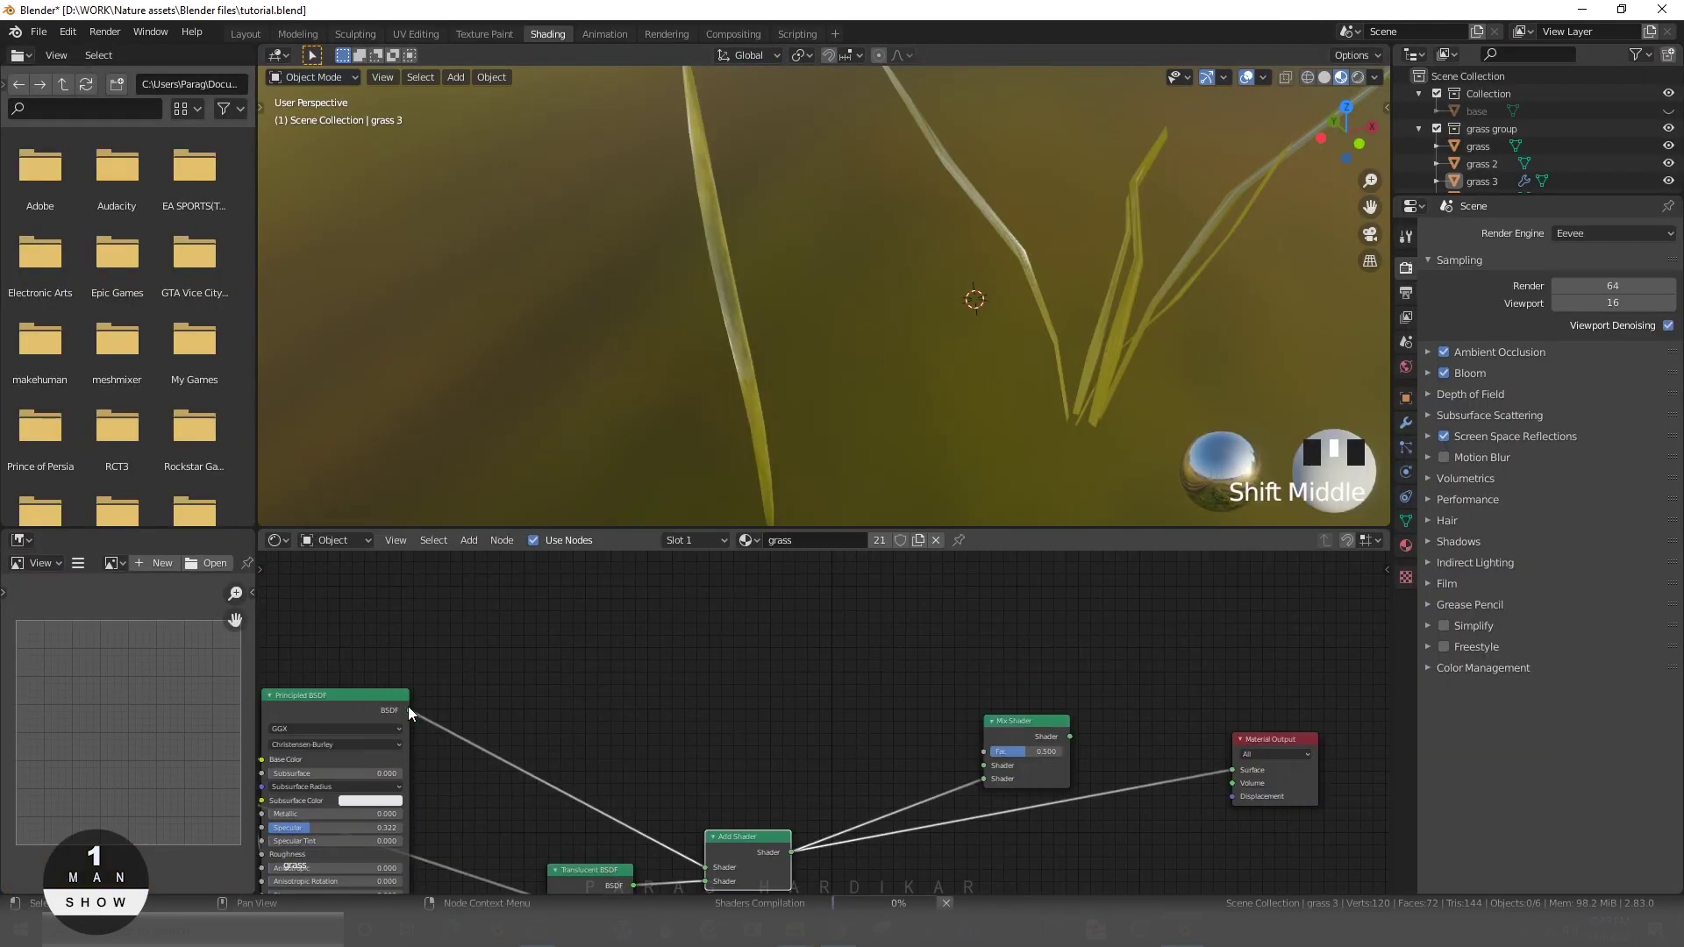
left_click_drag(1259, 779, 1256, 775)
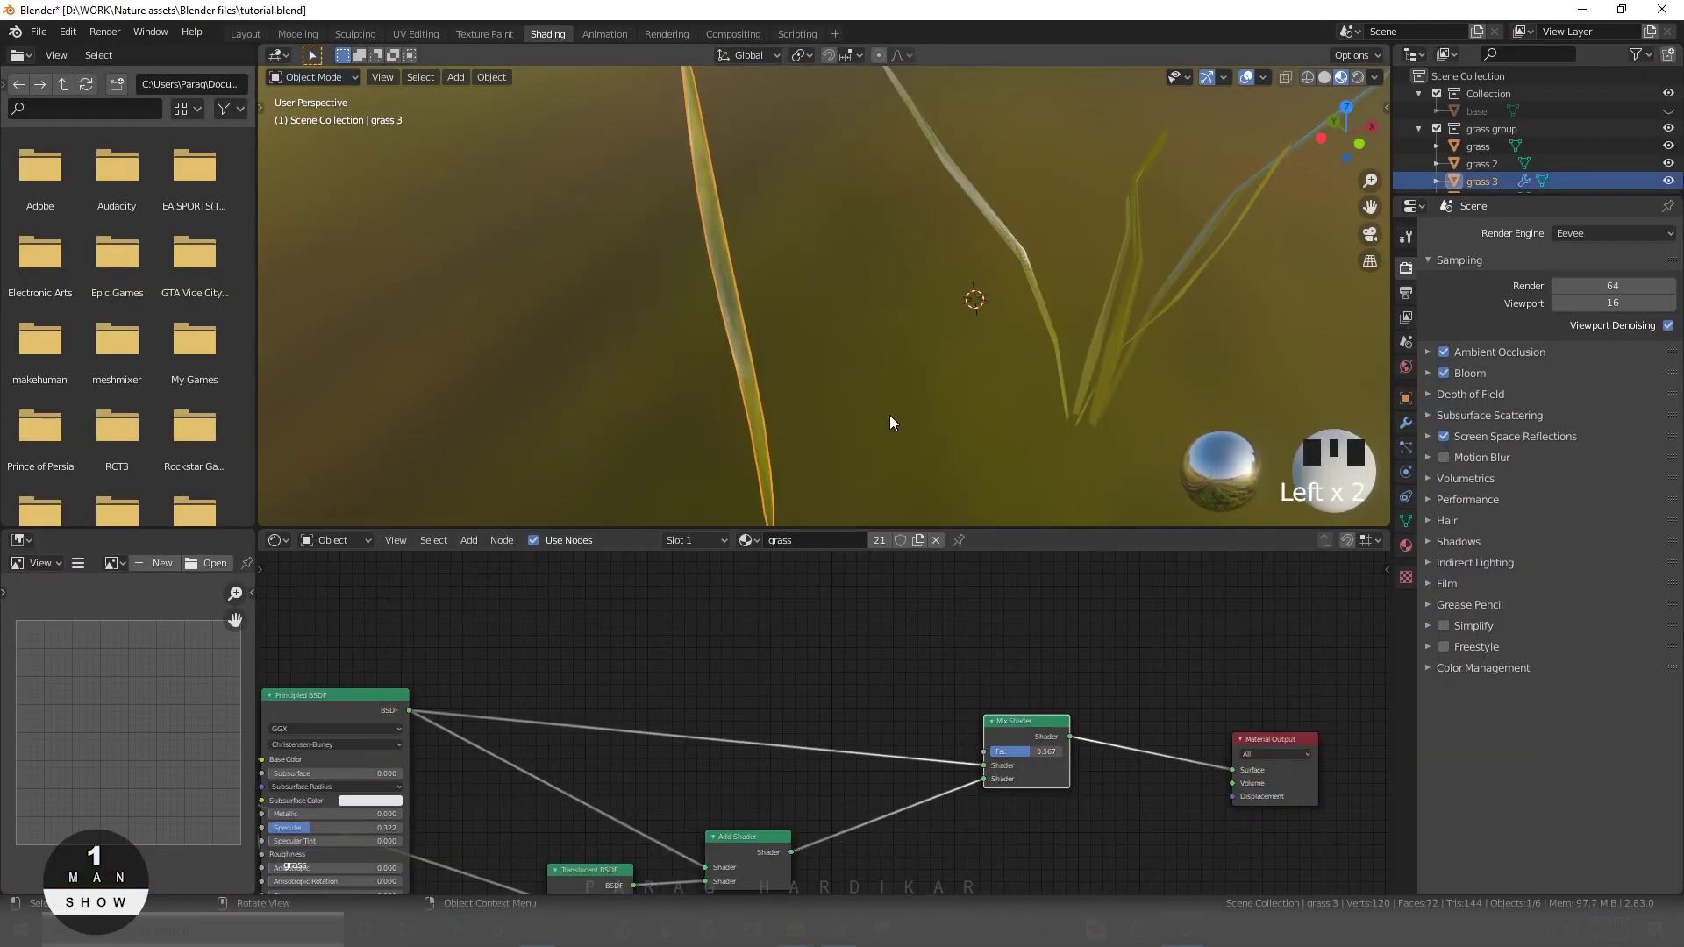
key("ctrl+space")
middle_click_drag(750, 486, 812, 485)
key("ctrl+space")
- Preview the ColorRamp and the Principled BSDF while moving the ramp's black stop past the middle and its white stop to 0.873
scroll(844, 682, "up", 2)
left_click(882, 715, "ctrl+shift")
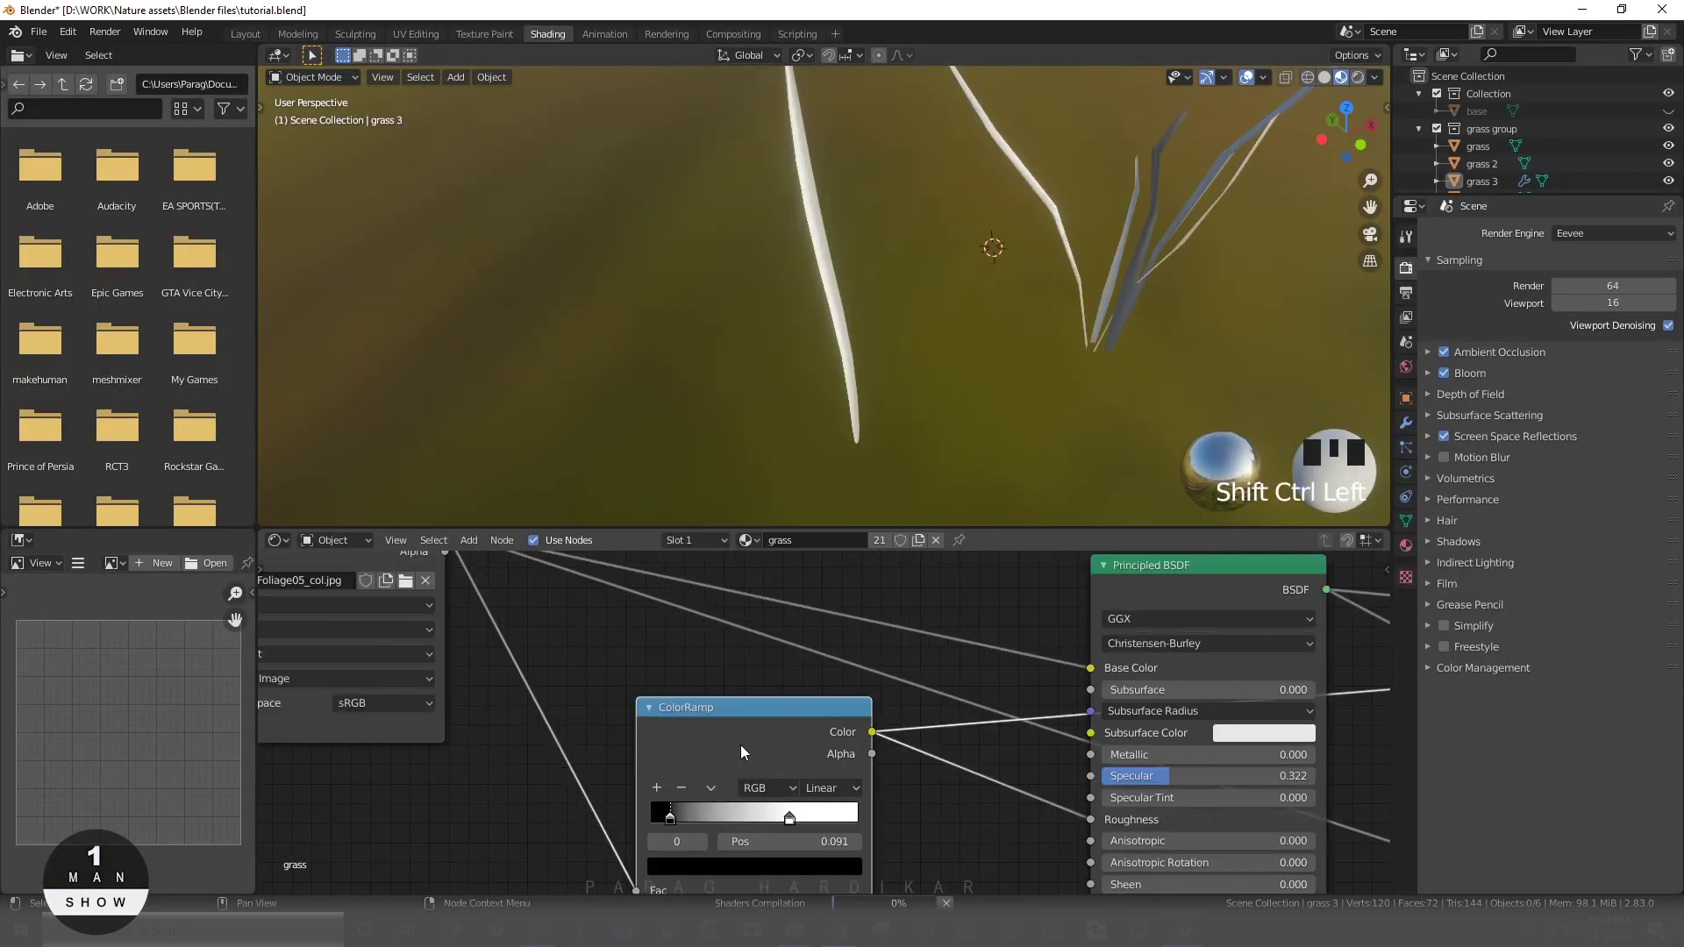
left_click_drag(839, 763, 845, 765)
left_click_drag(671, 817, 675, 817)
left_click_drag(818, 825, 755, 803)
left_click(1168, 575, "ctrl+shift")
mouse_move(761, 391)
middle_mouse_down()
mouse_move(732, 355)
mouse_move(772, 386)
middle_mouse_up()
left_click_drag(674, 803, 698, 805)
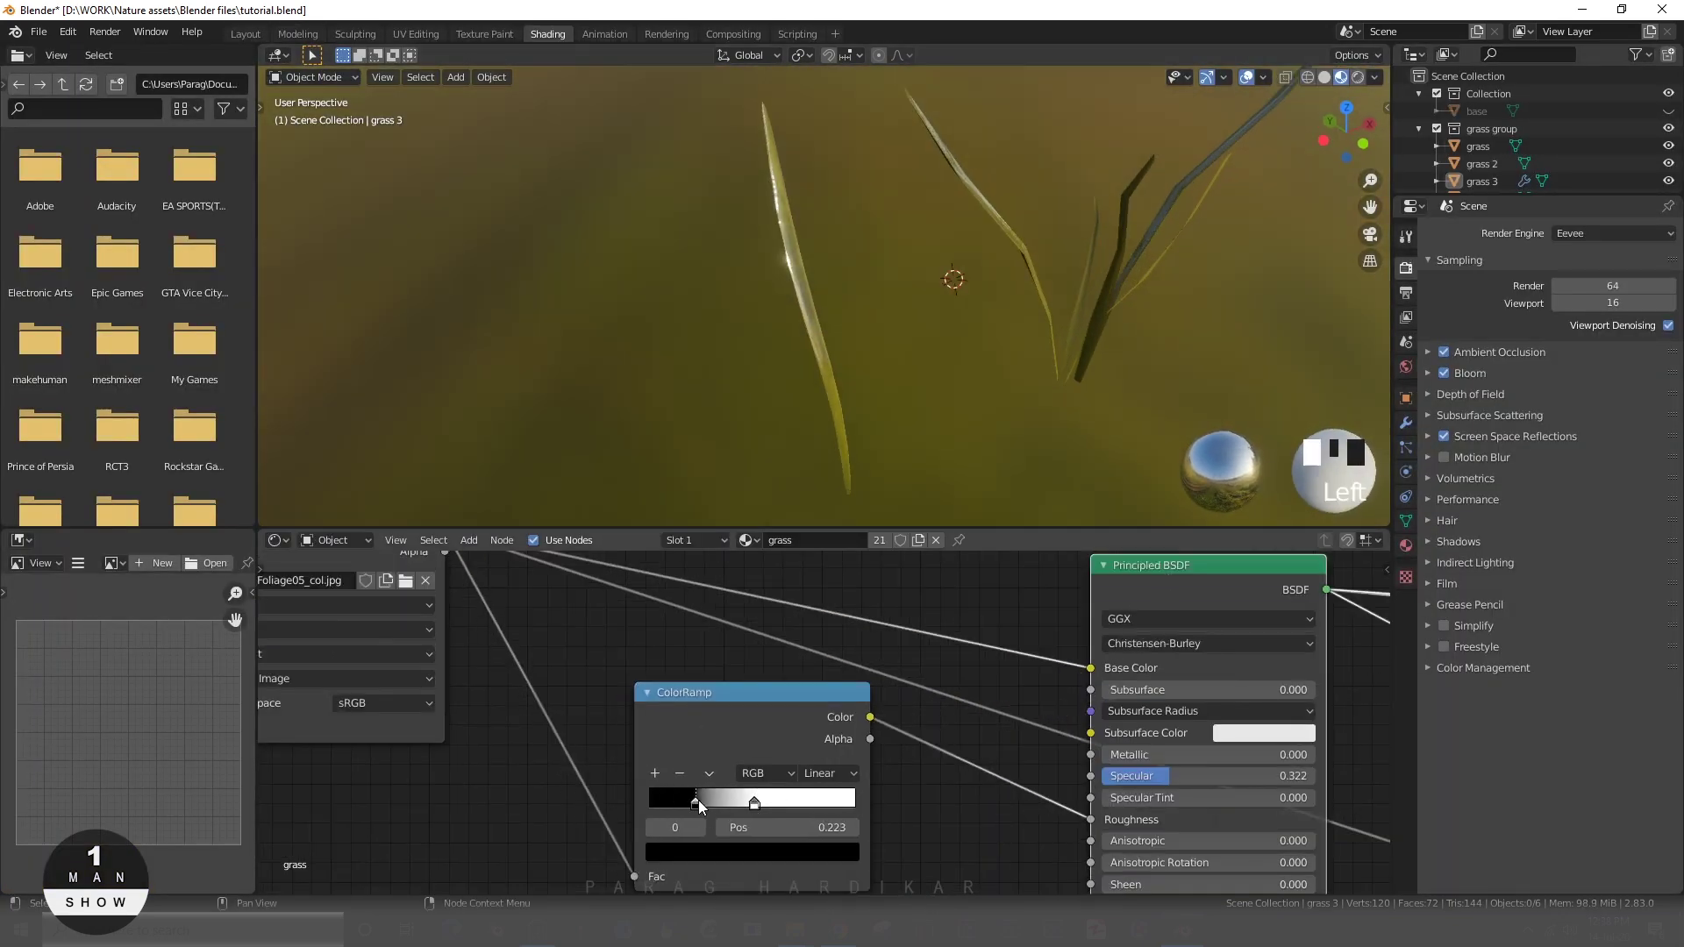
left_click_drag(854, 803, 830, 803)
- Raise the Mix Shader factor to about 0.86 and inspect the grass blades from behind
middle_click_drag(811, 379, 1070, 354)
left_click(793, 280)
middle_click_drag(1260, 676, 289, 693, "shift")
scroll(789, 693, "down", 3)
double_click(703, 351)
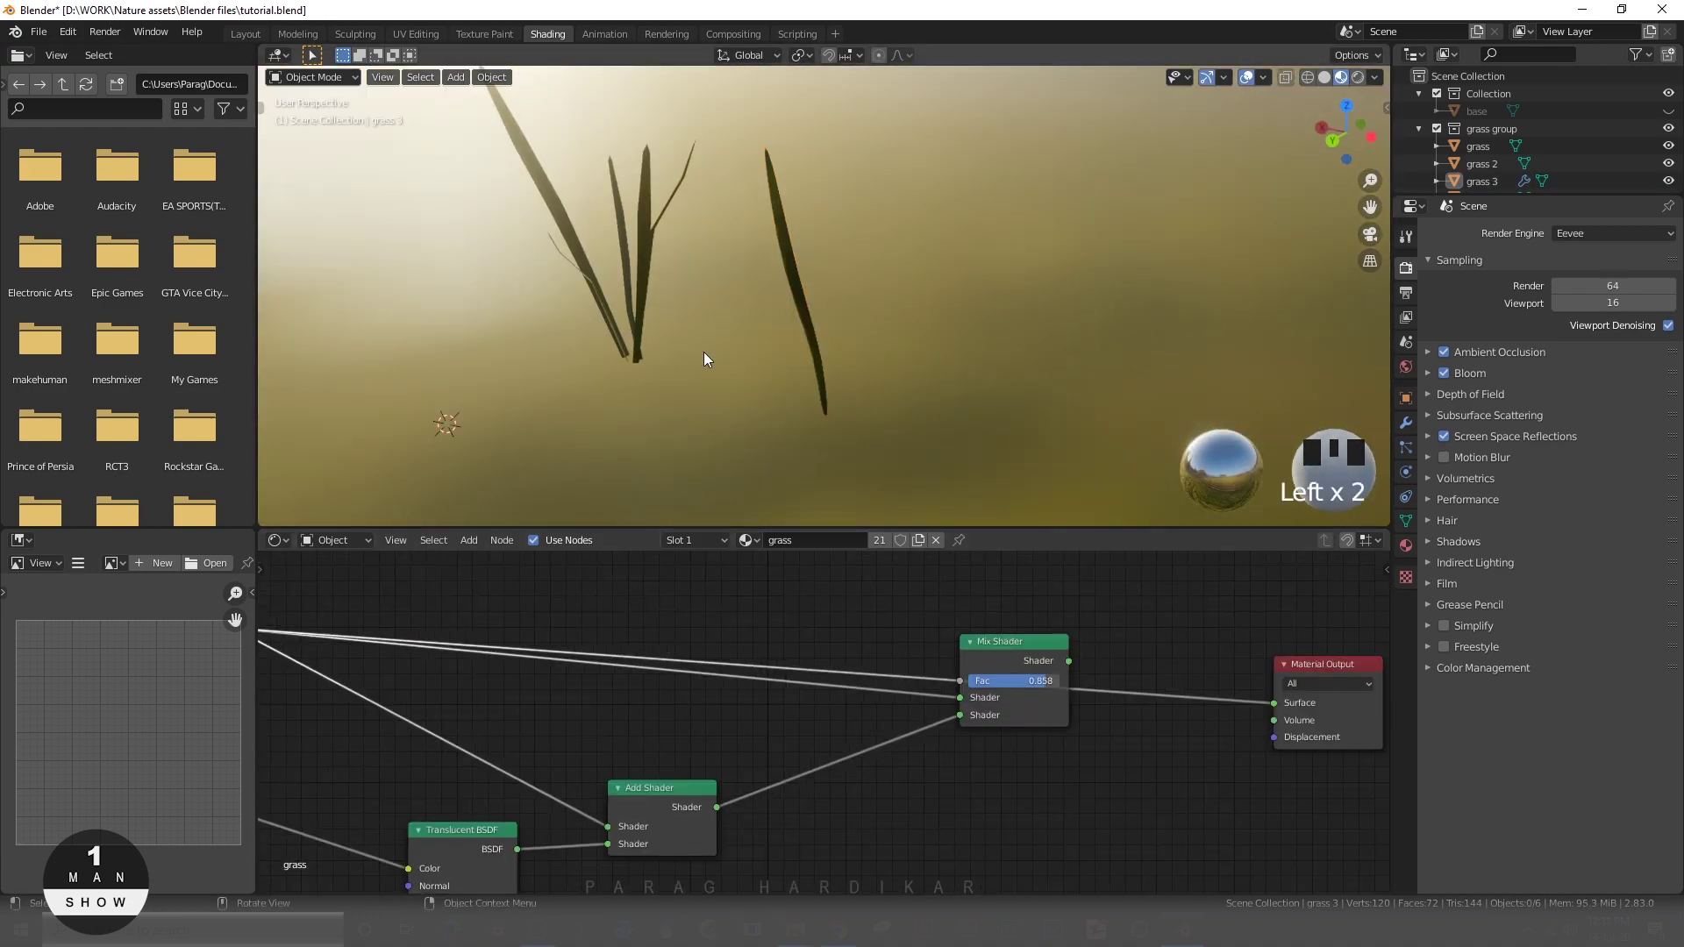
key("ctrl+space")
scroll(698, 581, "up", 2)
middle_click_drag(698, 581, 446, 540)
- Connect the ColorRamp's Color to the Principled BSDF's Specular input and rearrange the nodes around it
key("ctrl+space")
key("ctrl+space")
middle_click_drag(939, 754, 1260, 592)
left_click_drag(1080, 756, 522, 734)
left_click_drag(950, 657, 803, 718)
left_click_drag(840, 512, 552, 493)
scroll(713, 502, "up", 6)
middle_click_drag(713, 501, 619, 658)
middle_click_drag(802, 420, 749, 507)
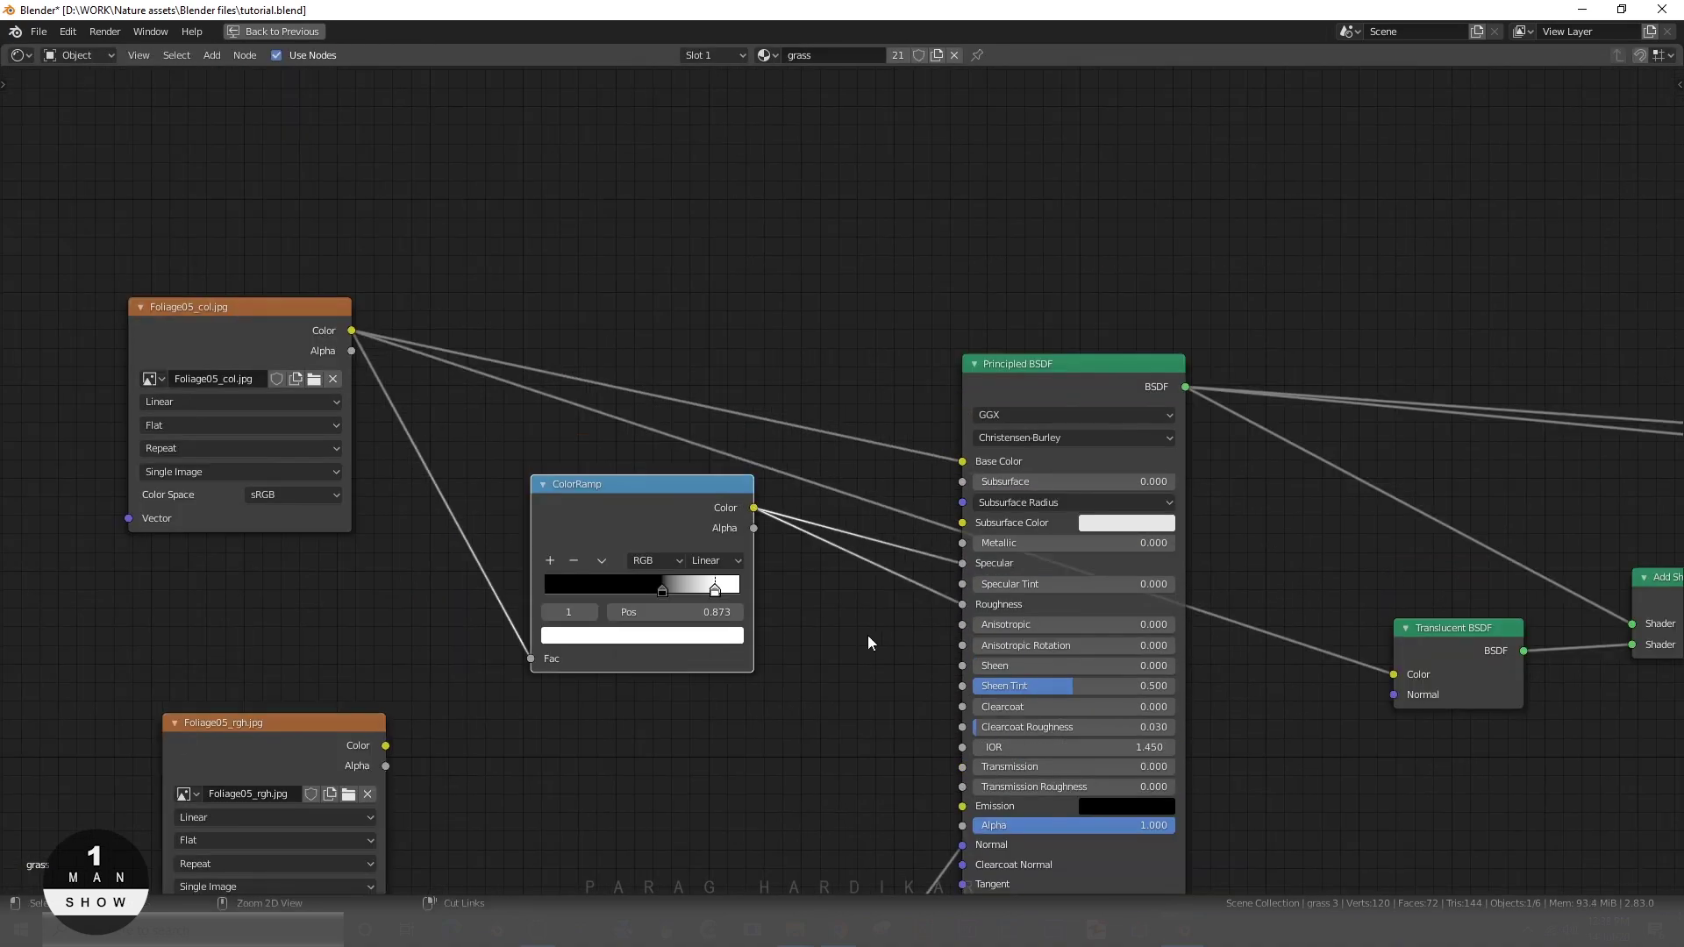
- Connect Foliage05_rgh.jpg to Roughness and the Mix Shader to the Material Output's Surface
left_click_drag(903, 674, 962, 604)
scroll(859, 666, "down", 6)
middle_click_drag(824, 727, 793, 631)
middle_click_drag(1529, 349, 898, 491)
scroll(898, 491, "down", 4)
key("ctrl+space")
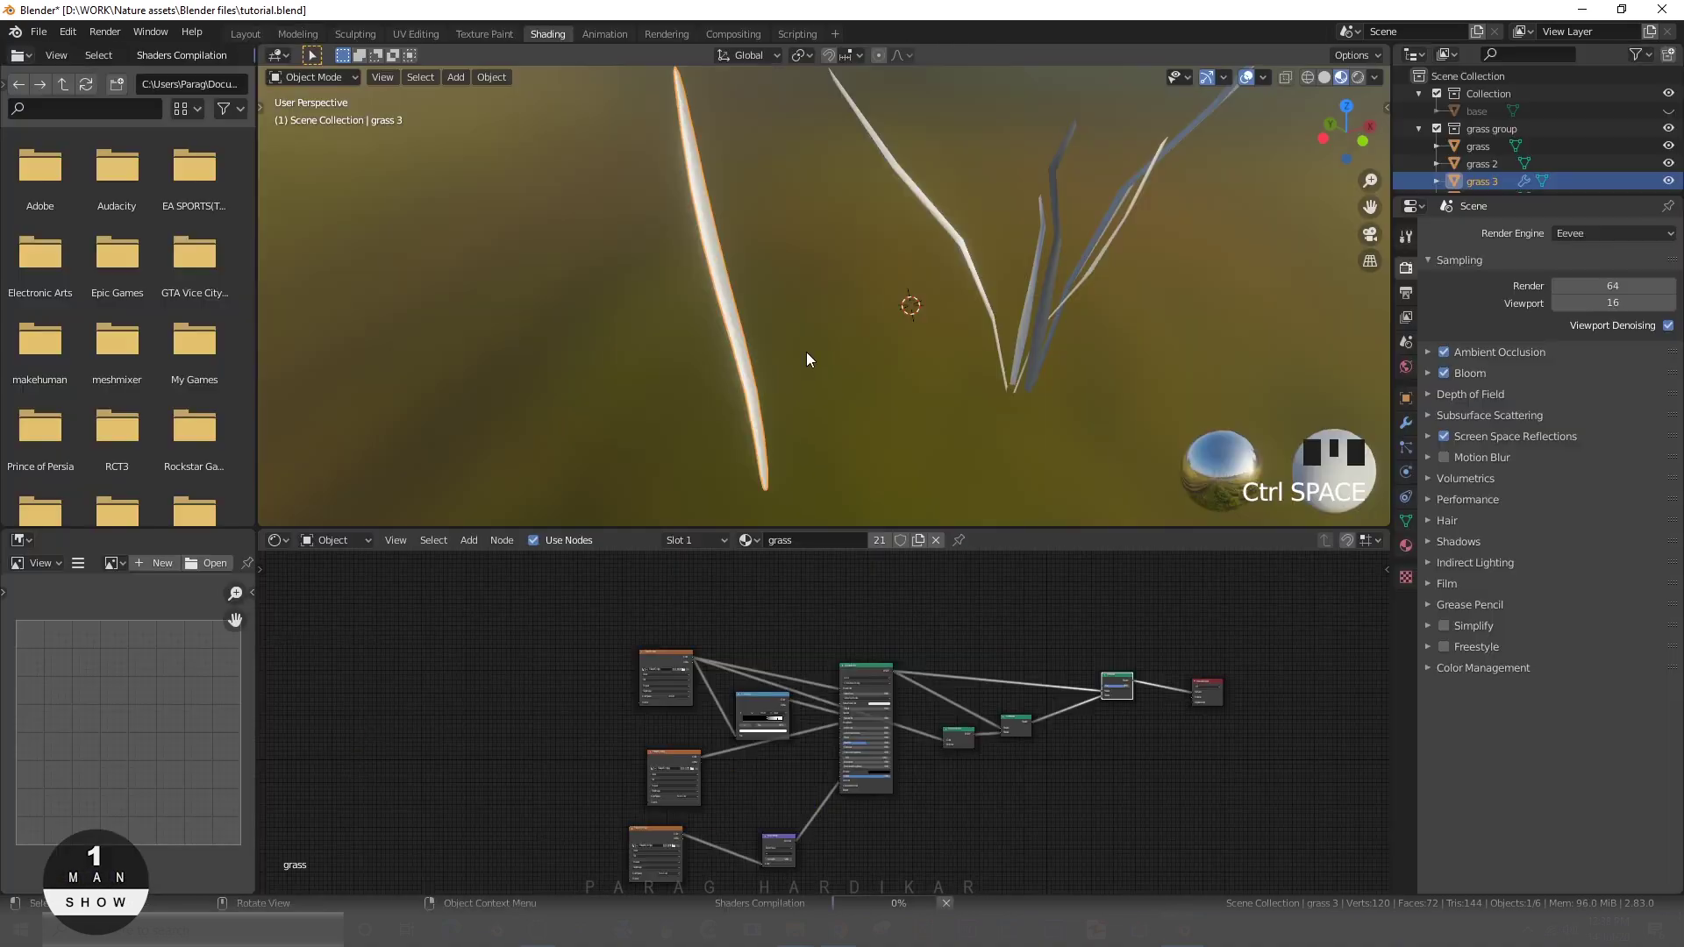
- Examine the shading and translucency of grass 3 and the neighbouring blades from several angles
key("ctrl+space")
middle_click_drag(566, 494, 680, 468, "shift")
key("grave")
mouse_move(741, 590)
middle_mouse_down()
mouse_move(590, 687)
mouse_move(836, 671)
mouse_move(819, 699)
middle_mouse_up()
scroll(797, 571, "up", 5)
key("ctrl+space")
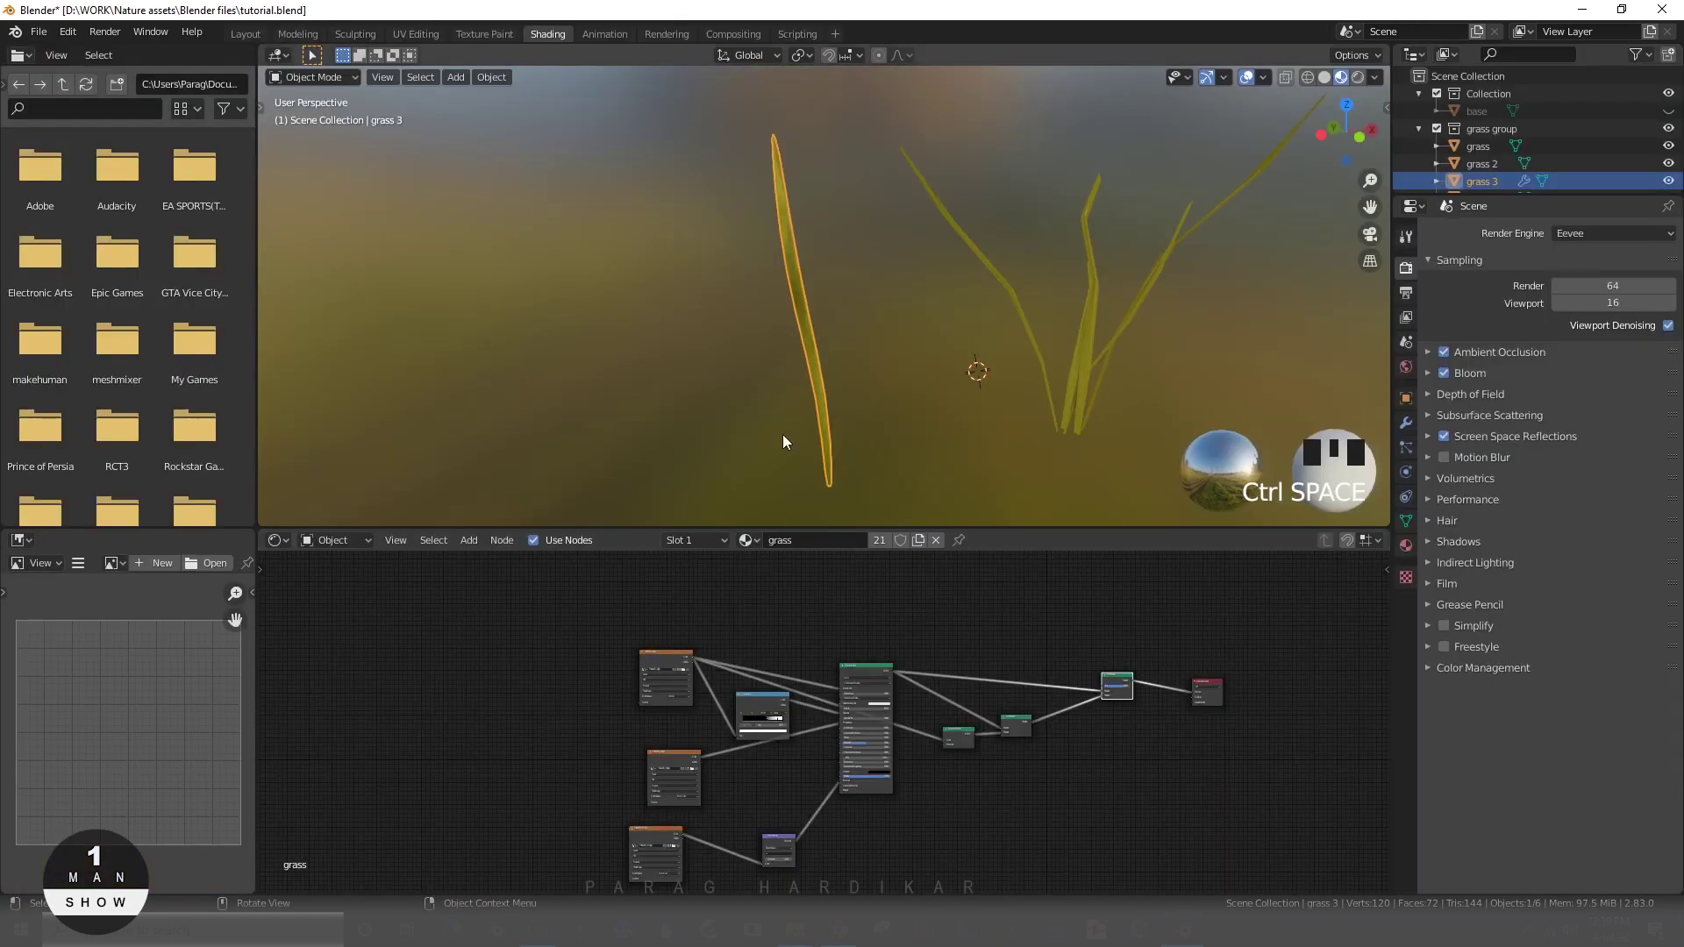
scroll(782, 434, "down", 3)
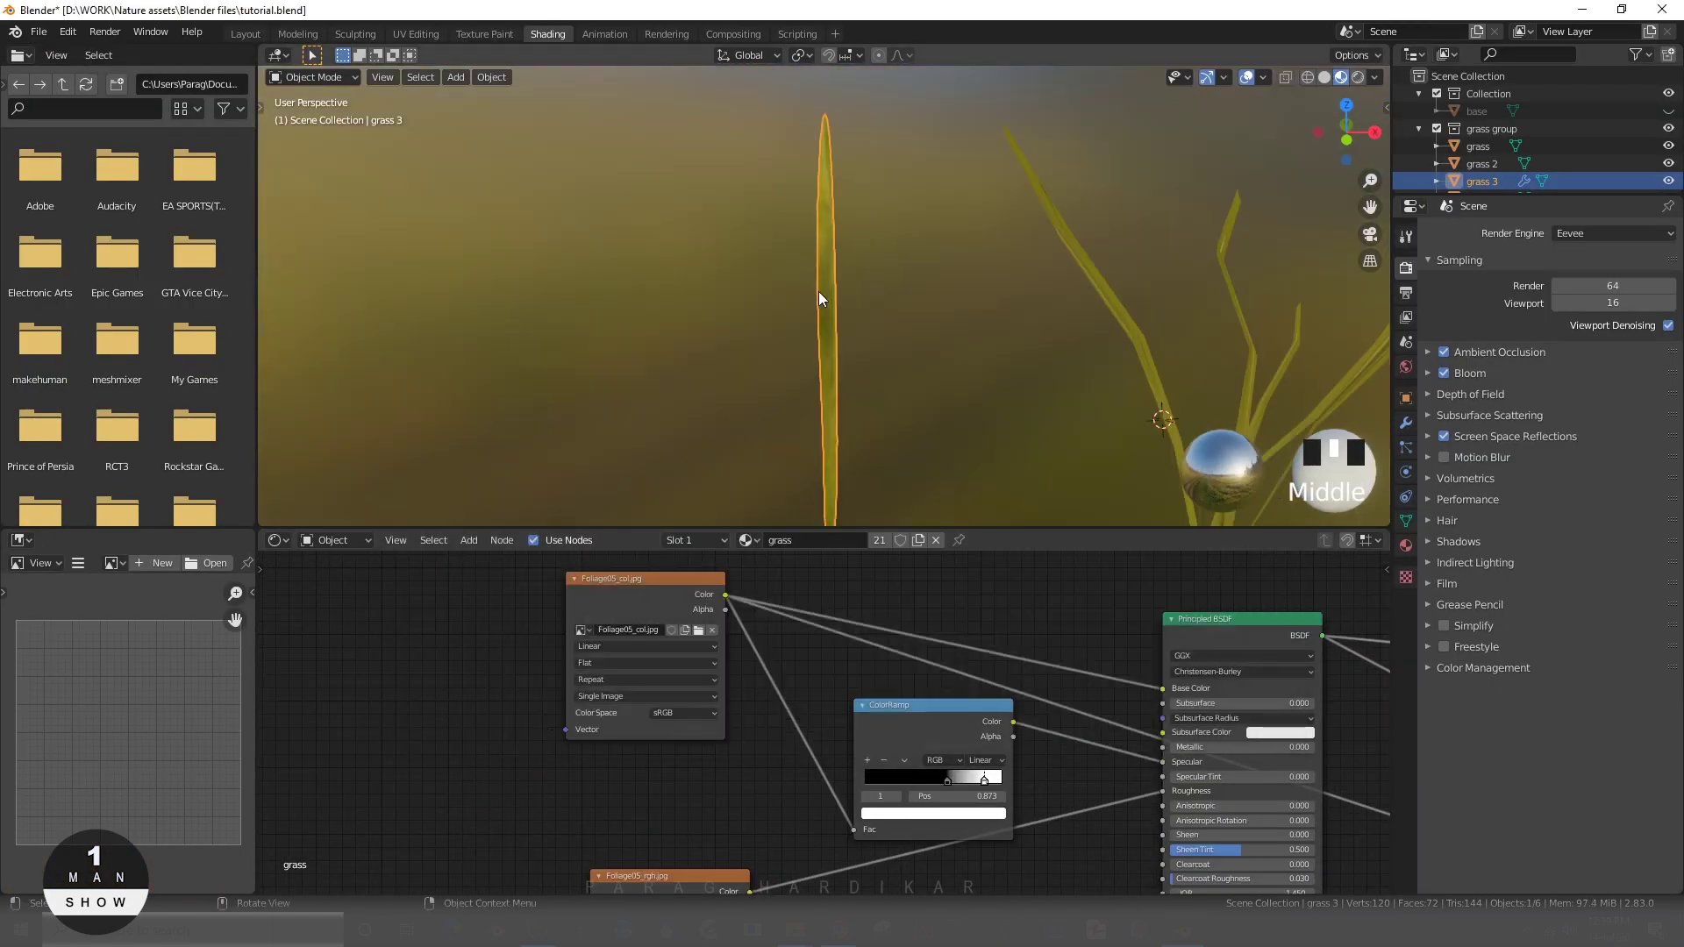
key("ctrl+space")
middle_click_drag(818, 291, 760, 521, "shift")
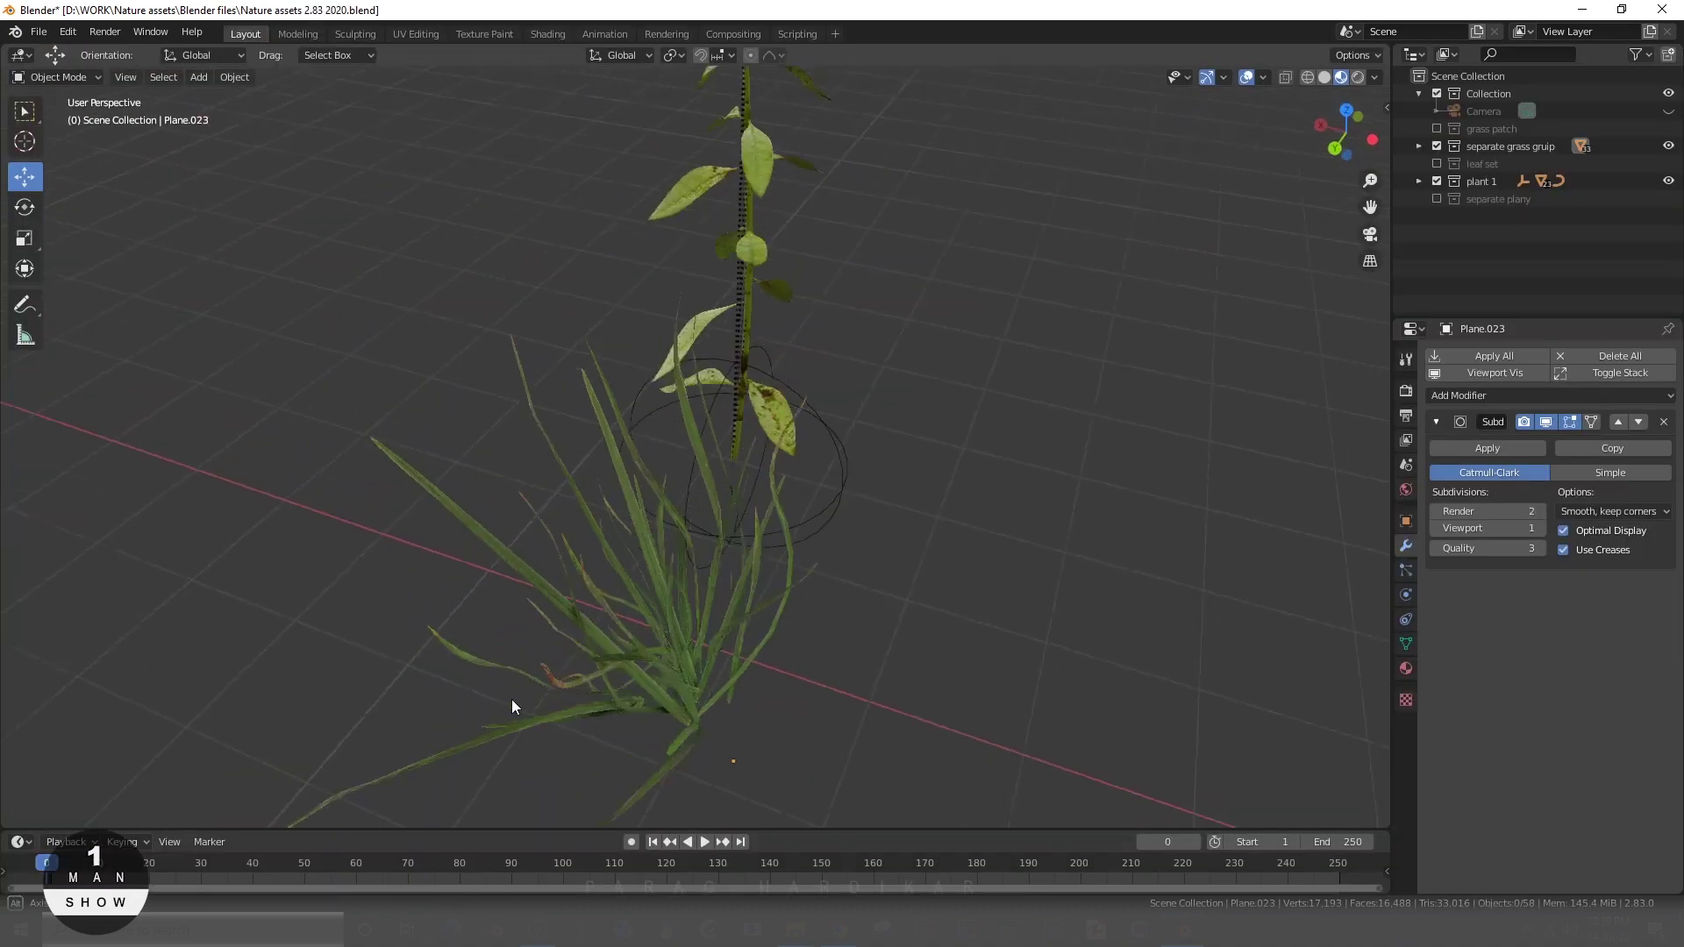
- In Nature assets 2.83 2020.blend, examine the colors and dry tips of the finished grass clump
middle_click_drag(513, 700, 367, 654)
scroll(439, 658, "up", 4)
middle_click_drag(510, 663, 662, 649, "shift")
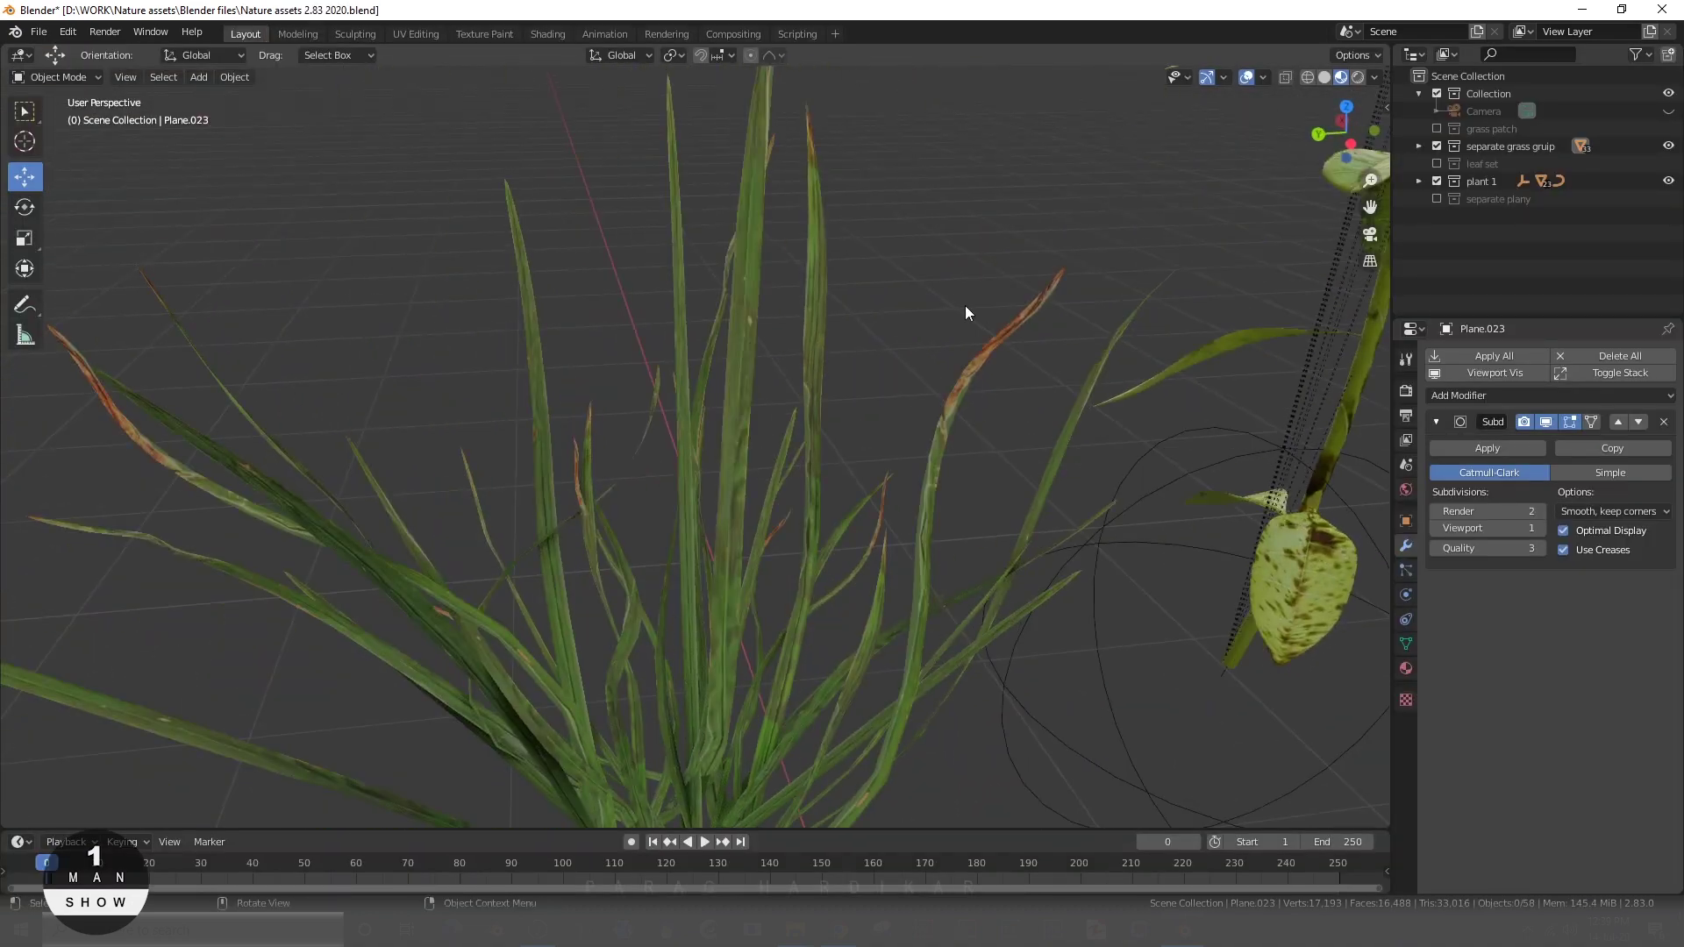
- Examine the leafy plant and its stem standing beside the finished grass clump
scroll(744, 660, "down", 3)
scroll(802, 661, "up", 3)
middle_click_drag(974, 535, 625, 605, "shift")
middle_click_drag(468, 804, 711, 354)
left_click(721, 347)
scroll(812, 593, "down", 5)
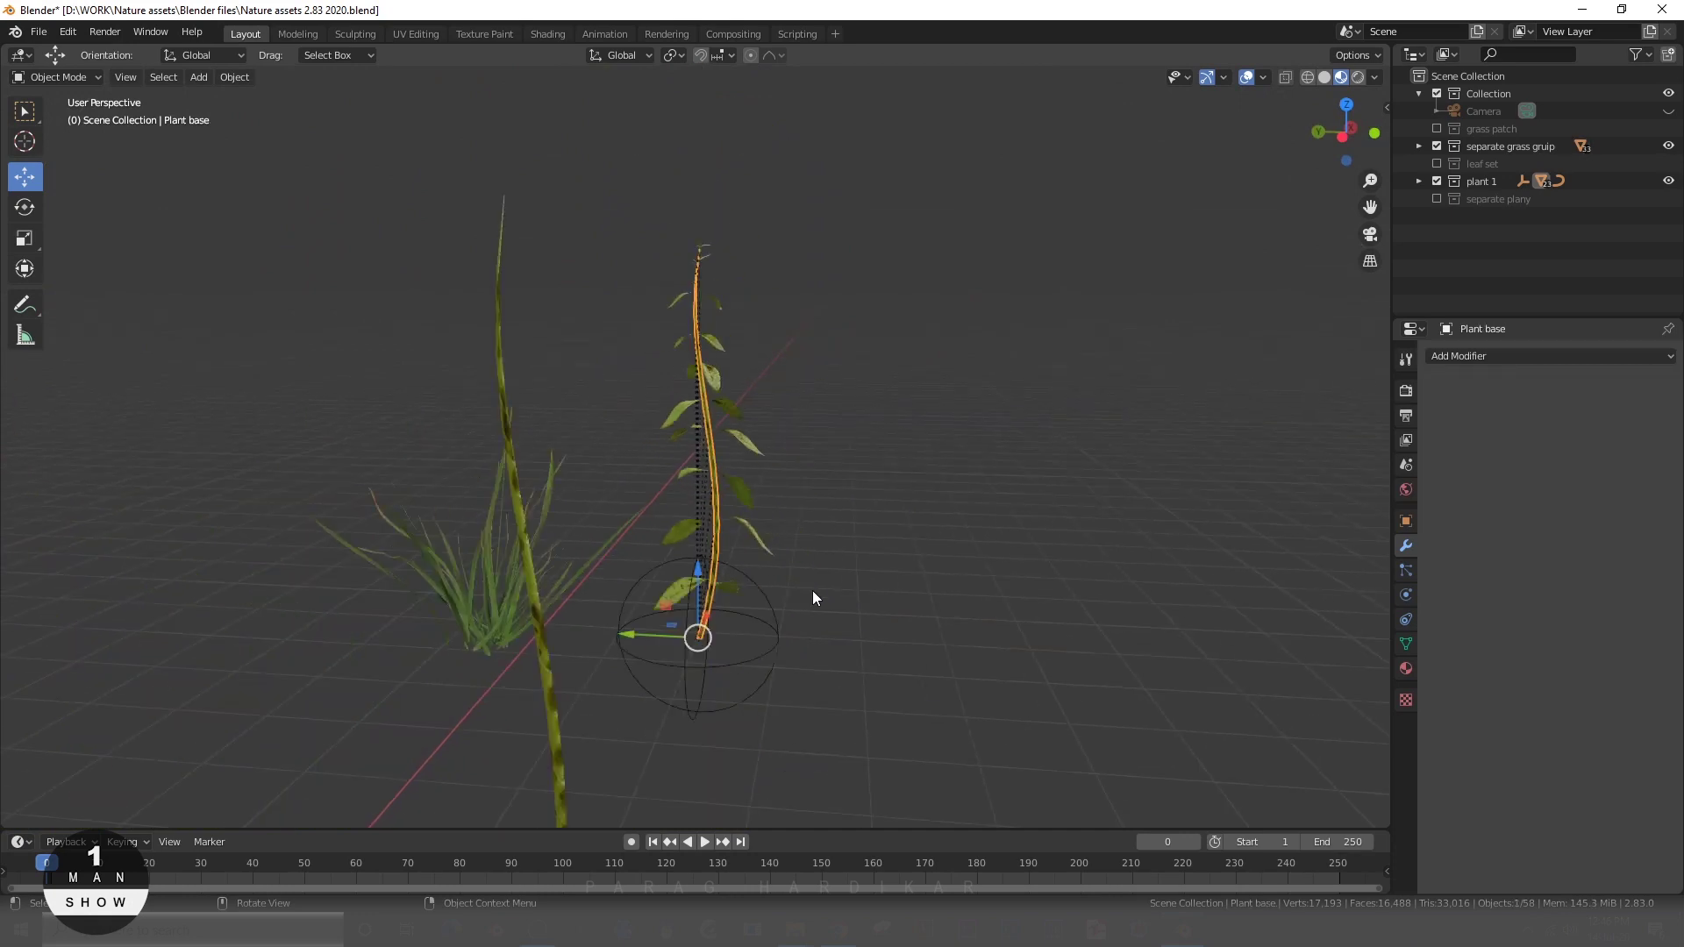
middle_click_drag(812, 593, 815, 502)
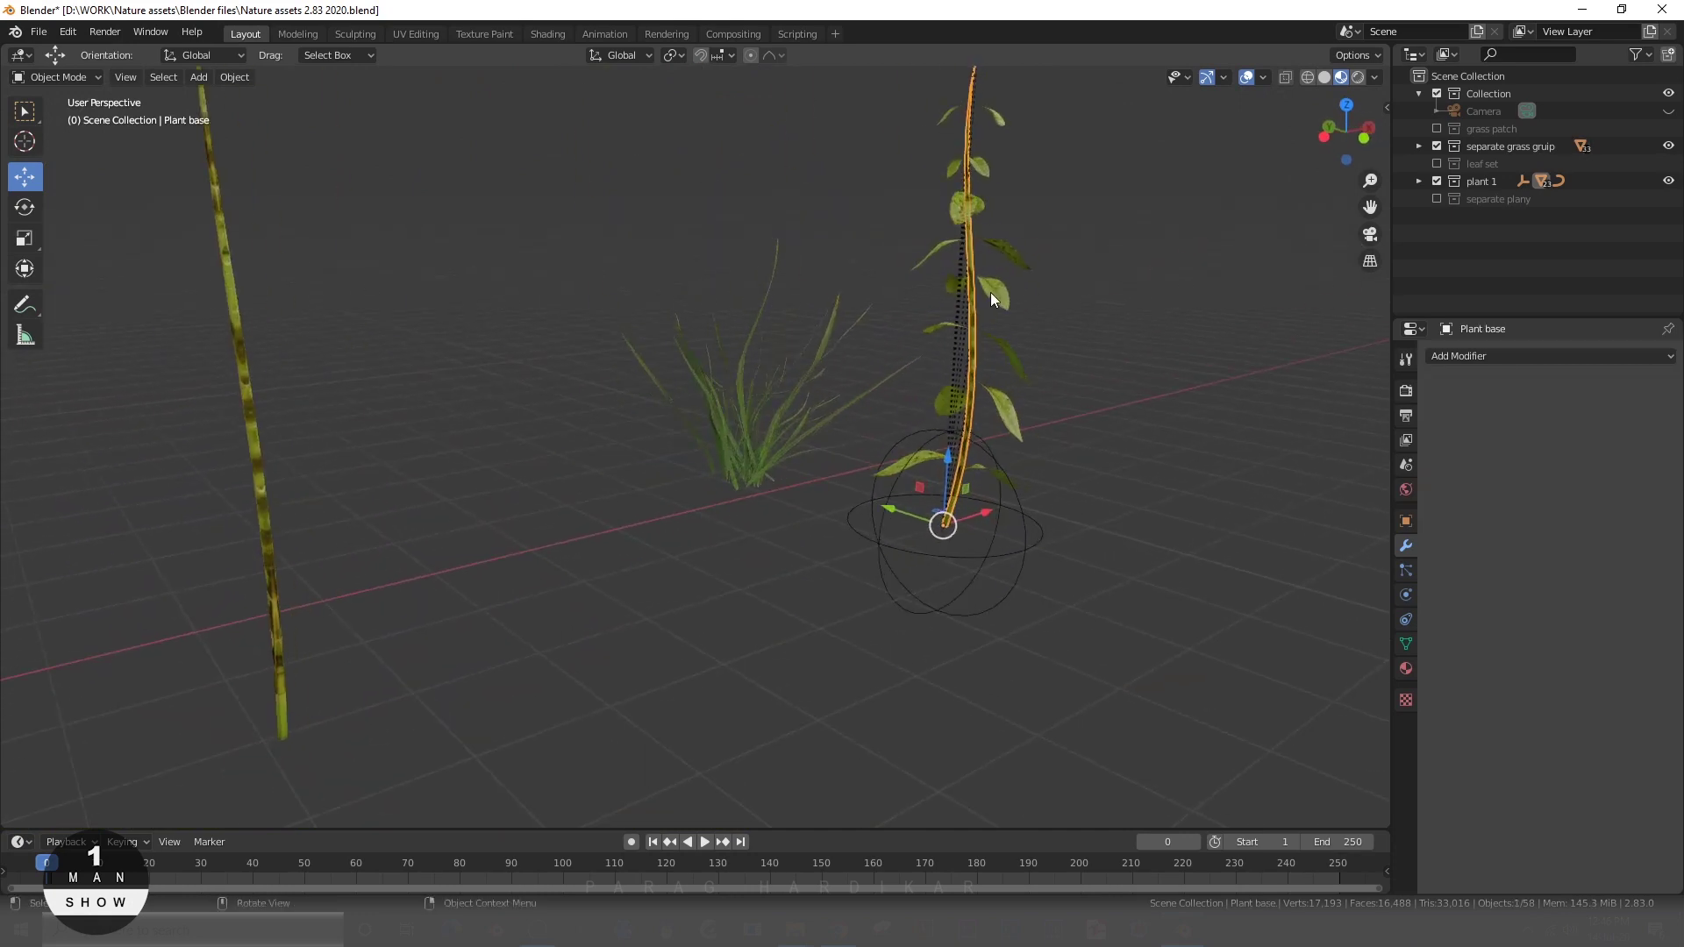
scroll(991, 292, "down", 3)
- Show the material slots of the separate bare stem and open its mesh for editing in the front view
left_click(1406, 490)
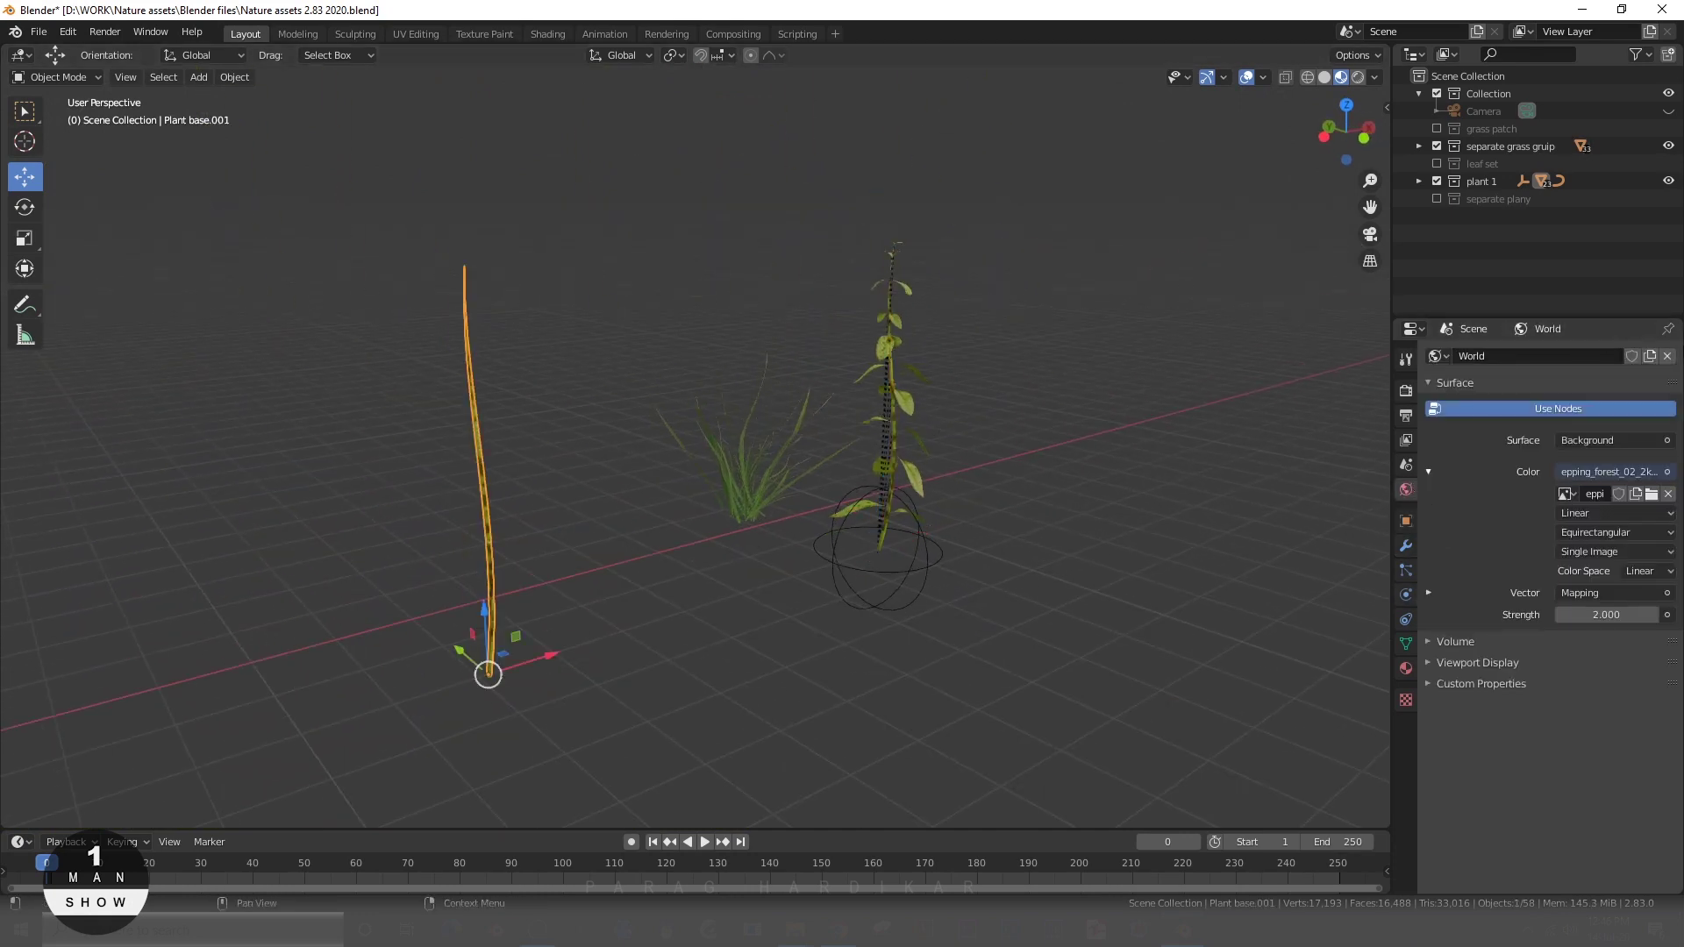
left_click(1406, 668)
left_click(588, 670)
middle_click_drag(587, 670, 550, 686)
key("KP_3")
key("KP_1")
scroll(712, 523, "up", 4)
key("Tab")
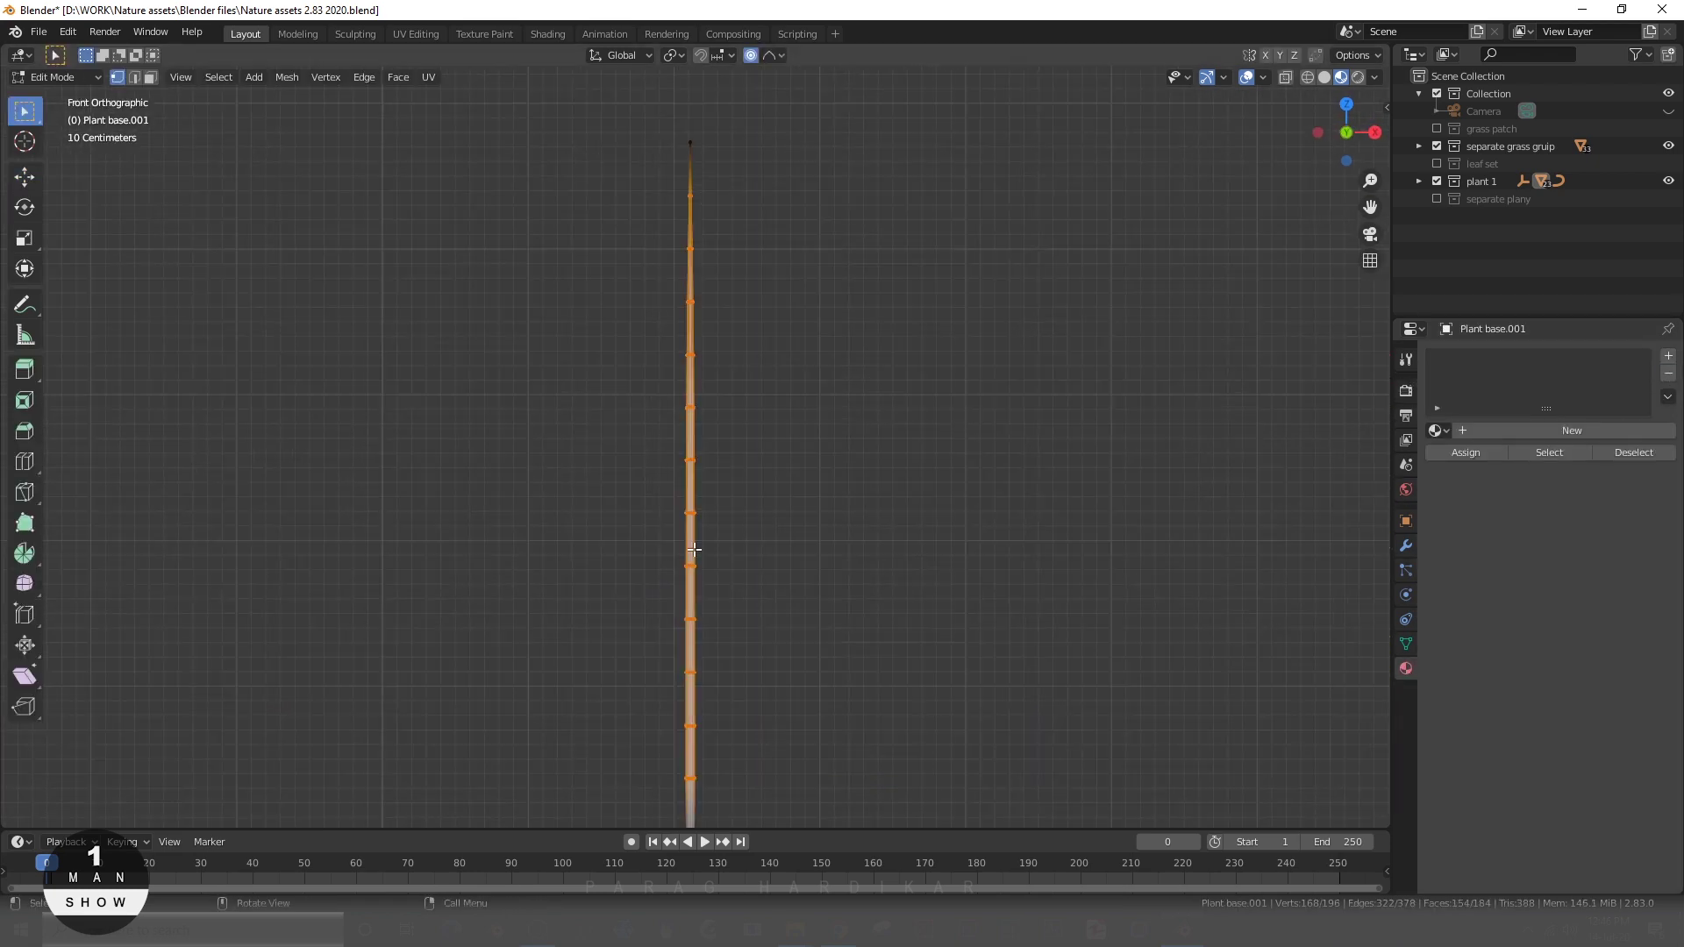
- Switch to the UV Editing workspace and frame the selected stem in the 3D view
left_click(415, 34)
scroll(477, 572, "up", 3)
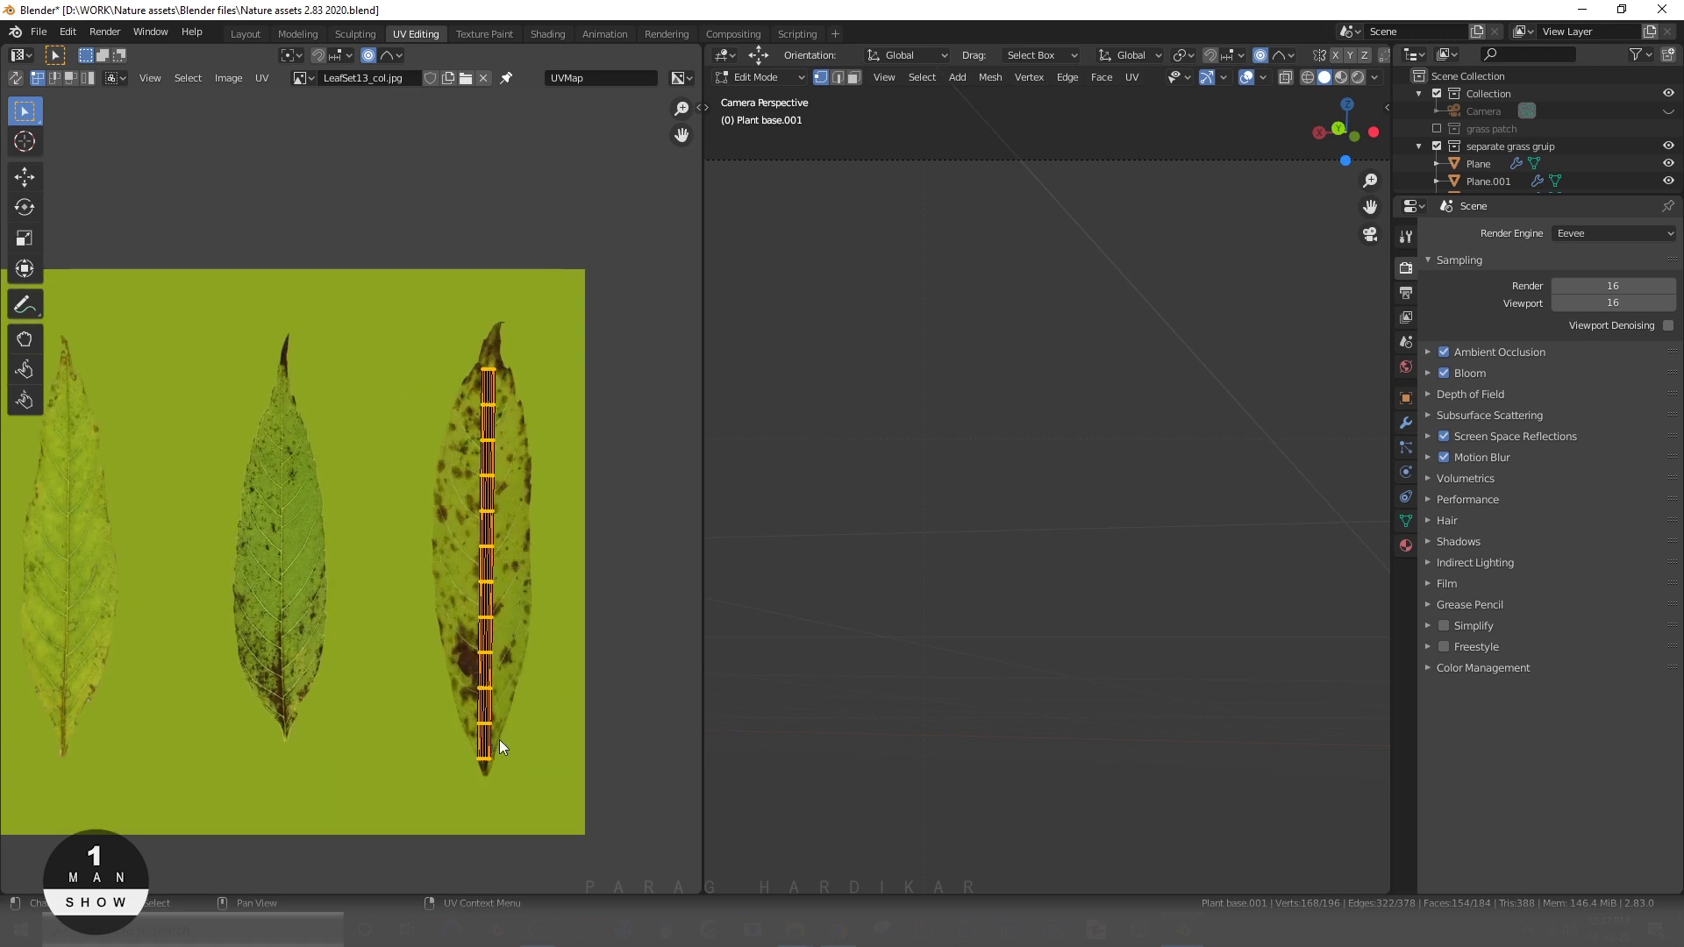
key("grave")
left_click(1115, 608)
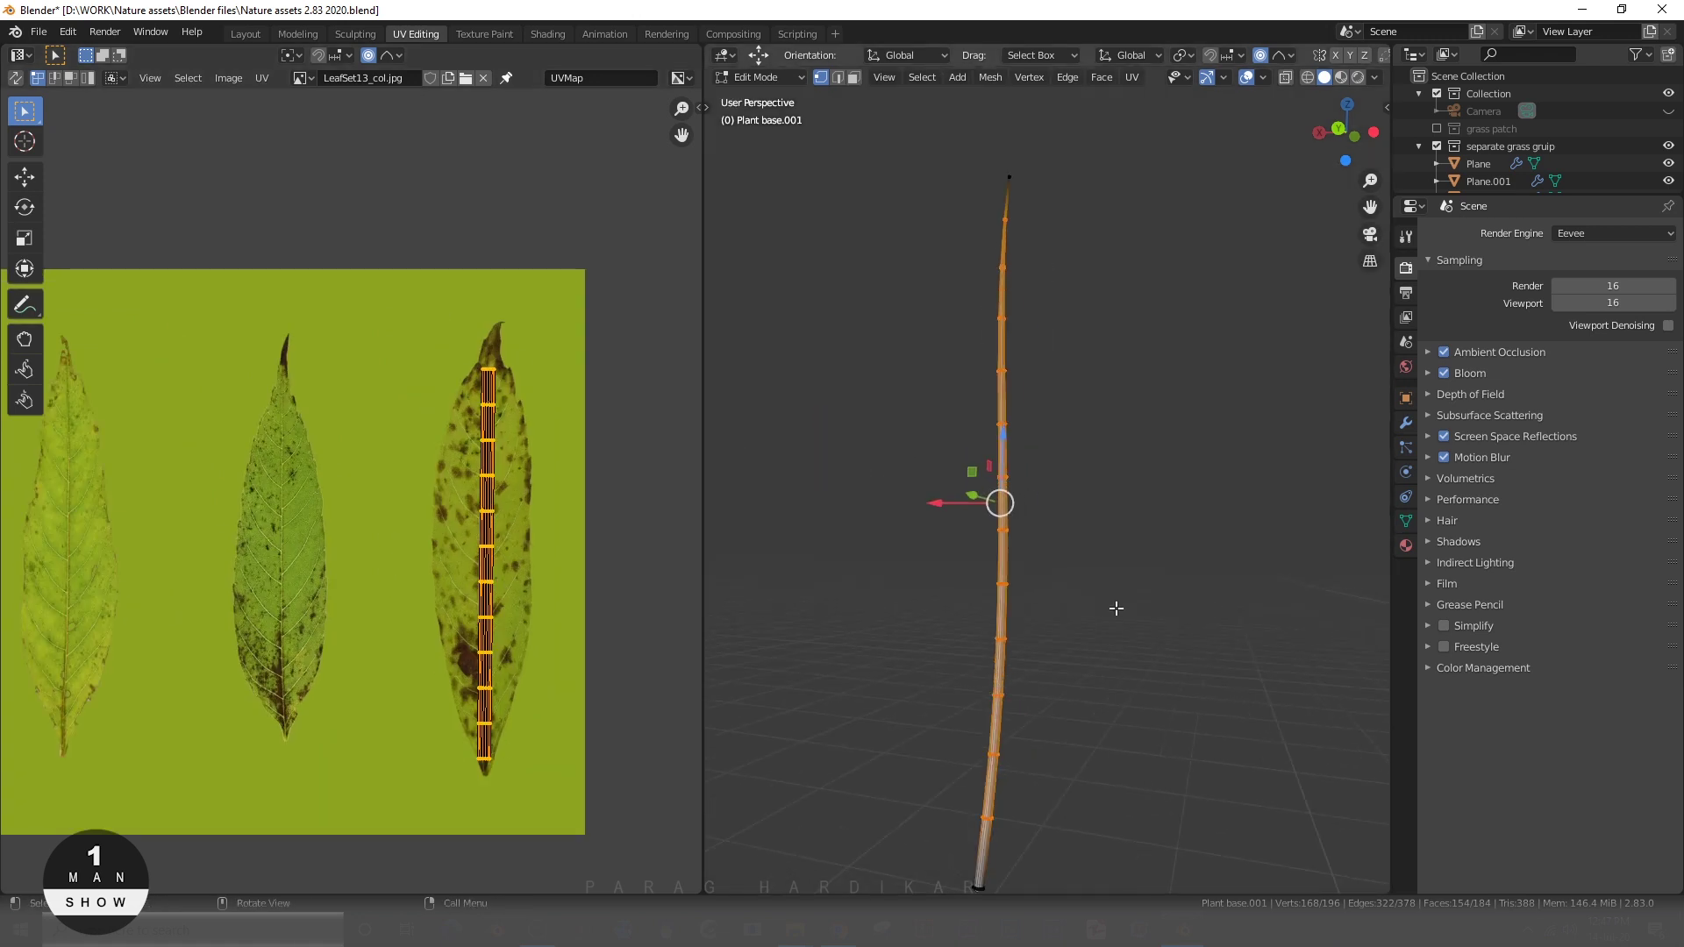
- Compare the stem's UVs over Foliage01_col.jpg and LeafSet13_col.jpg, ending with LeafSet13_col.jpg displayed
left_click(298, 77)
left_click(395, 187)
left_click(307, 83)
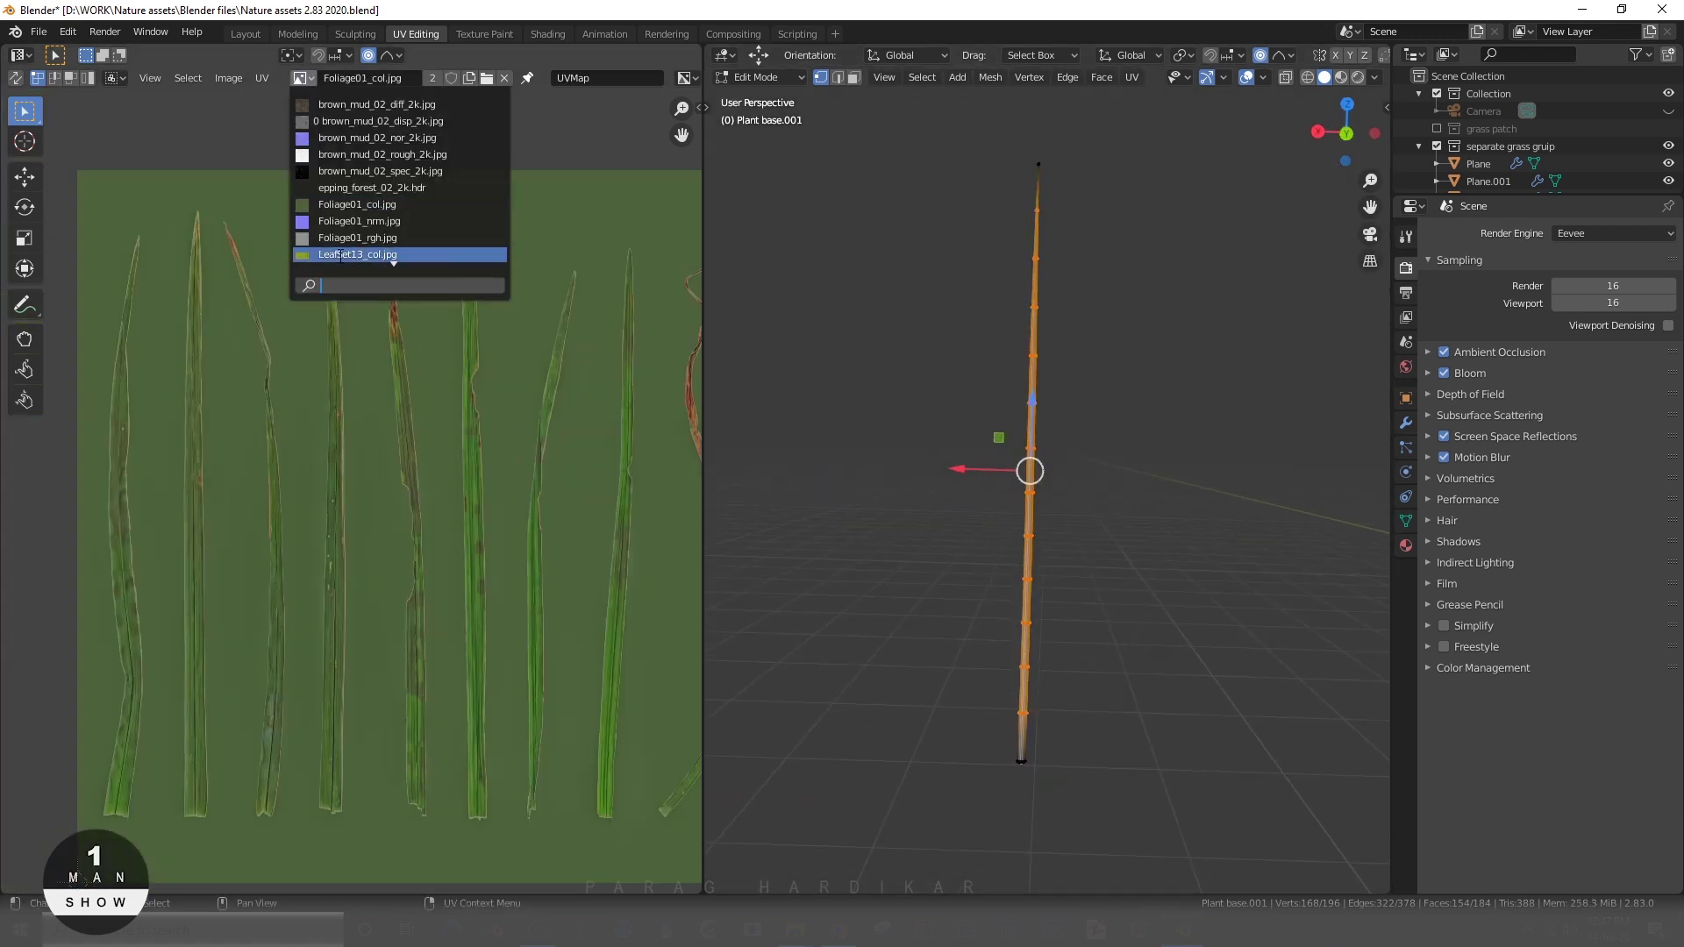
left_click(358, 254)
left_click(303, 78)
left_click(358, 204)
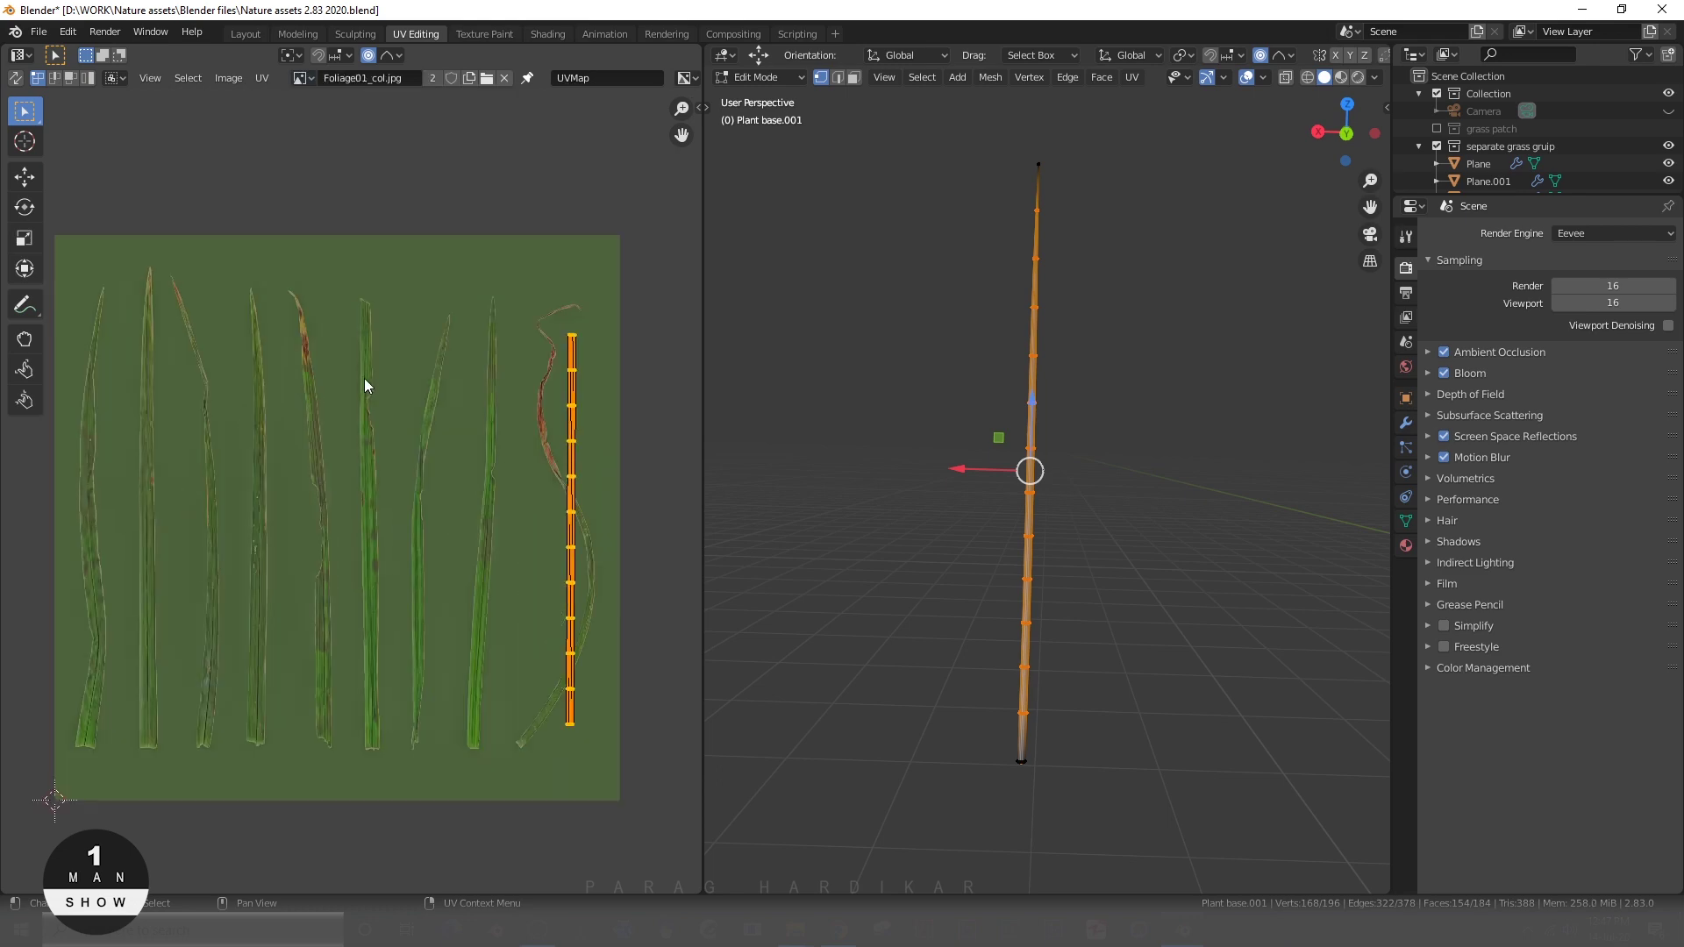
left_click(303, 78)
left_click(358, 254)
scroll(413, 434, "down", 2)
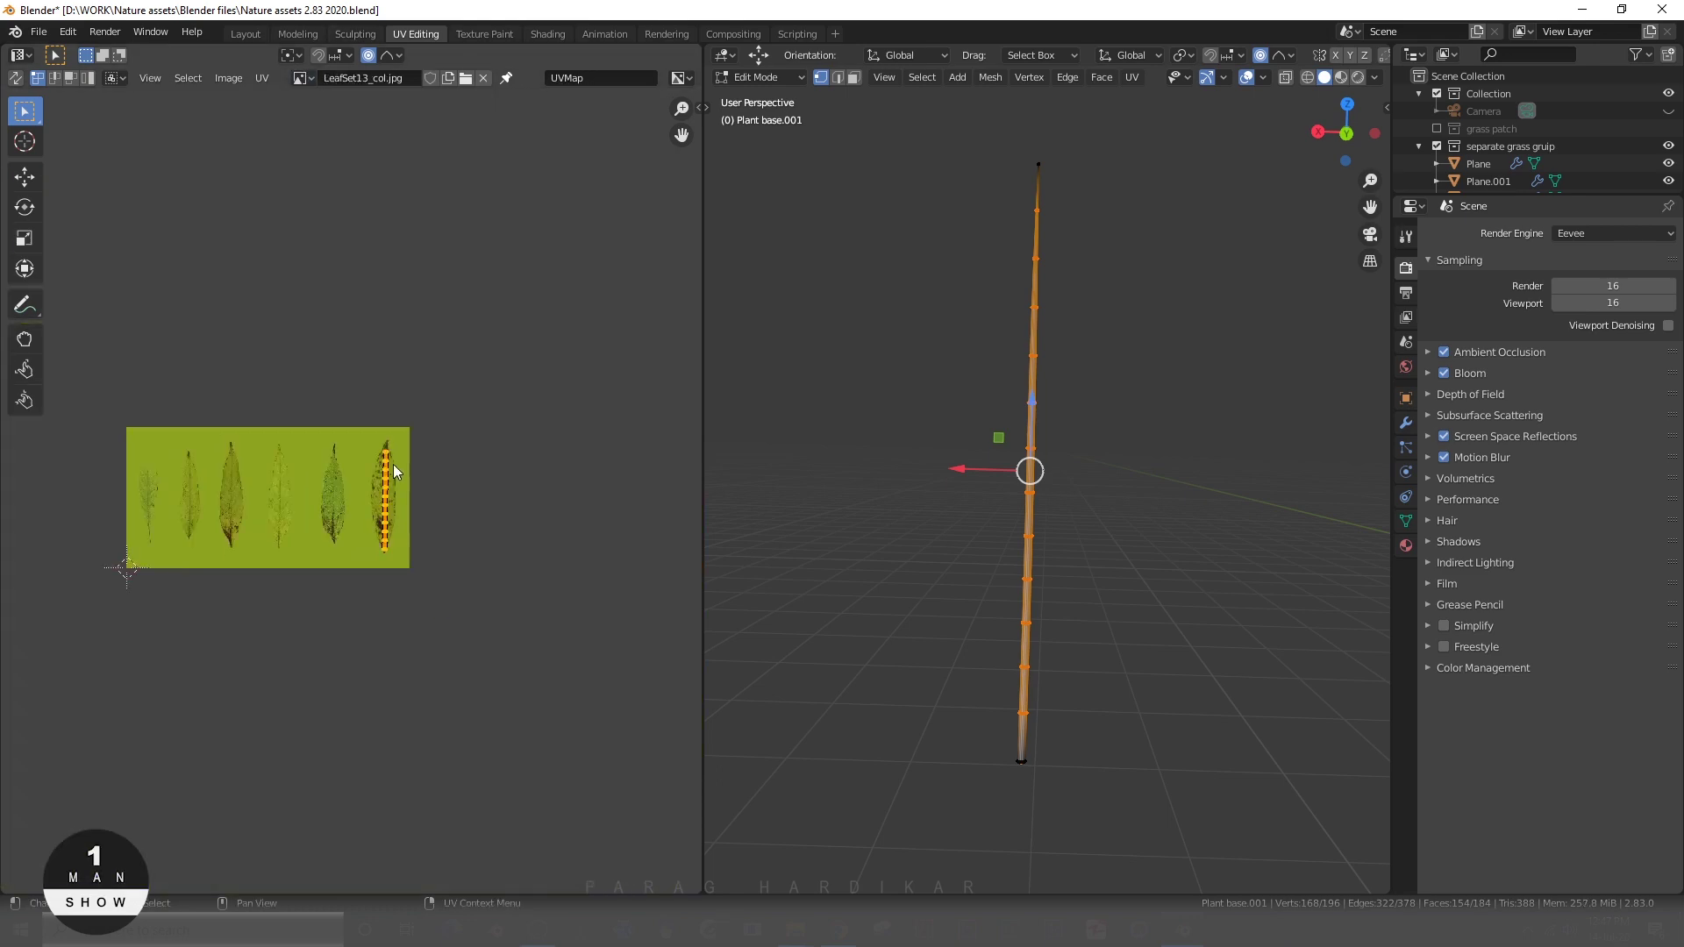
- Reset the UVs of the selected stem faces
scroll(393, 465, "up", 4)
key("u")
left_click(912, 802)
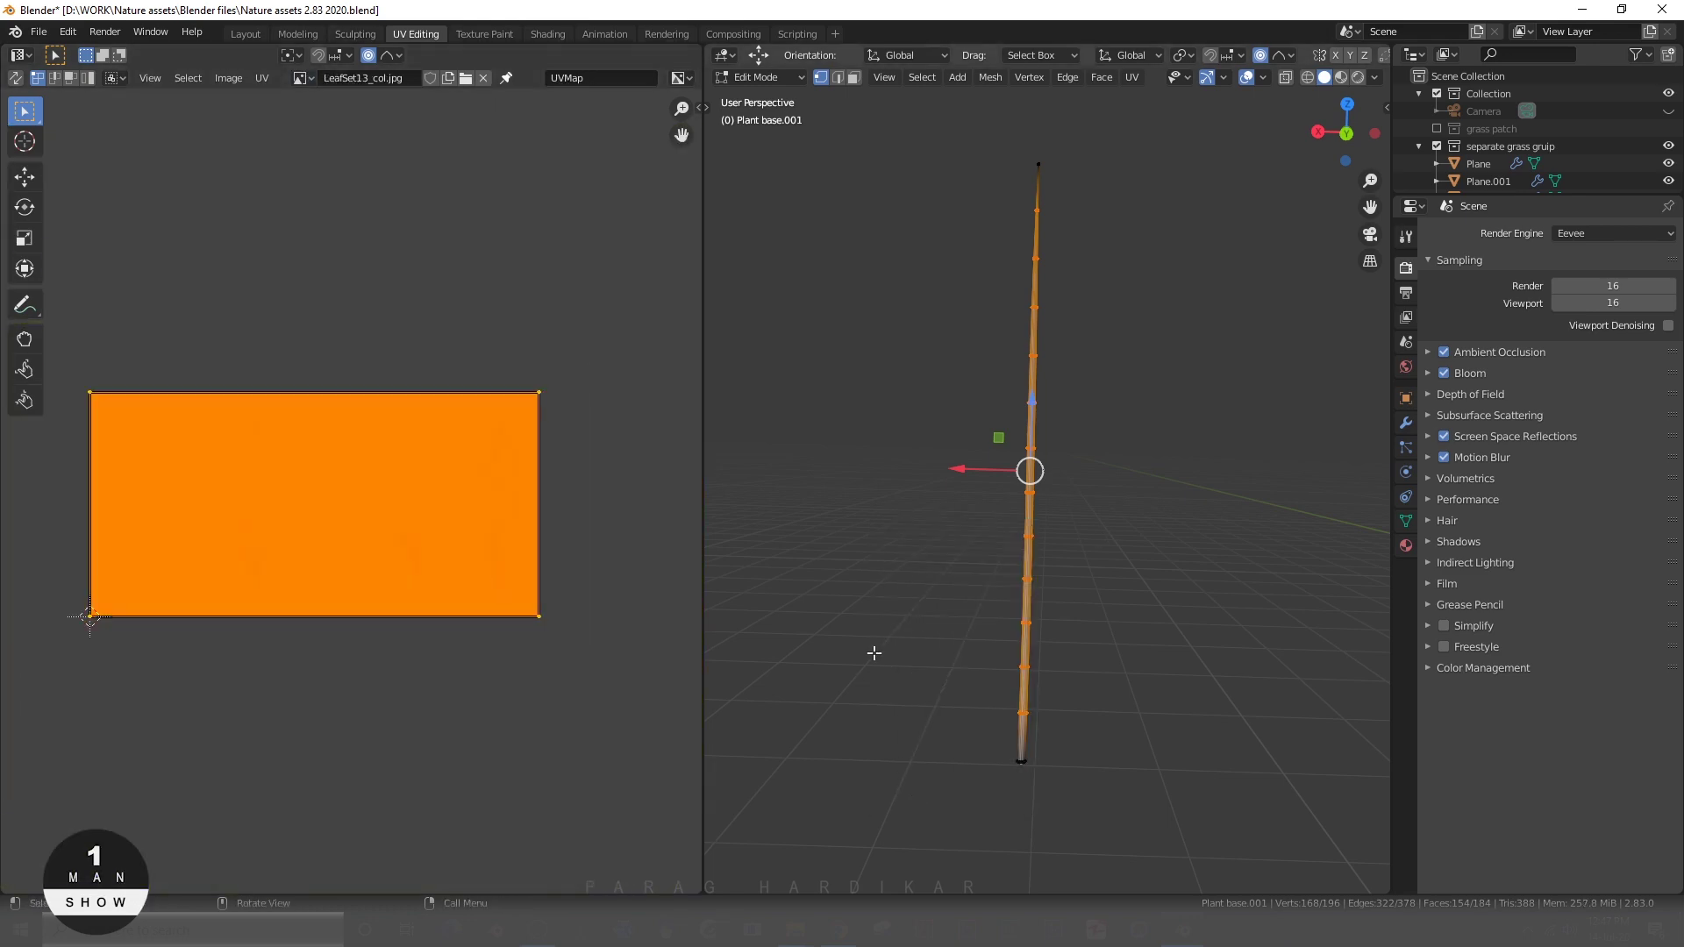
key("ctrl+z")
key("ctrl+shift+z")
- Move the bare stem along the Y axis, clear of the leafy plant, and show it in the right view
key("KP_3")
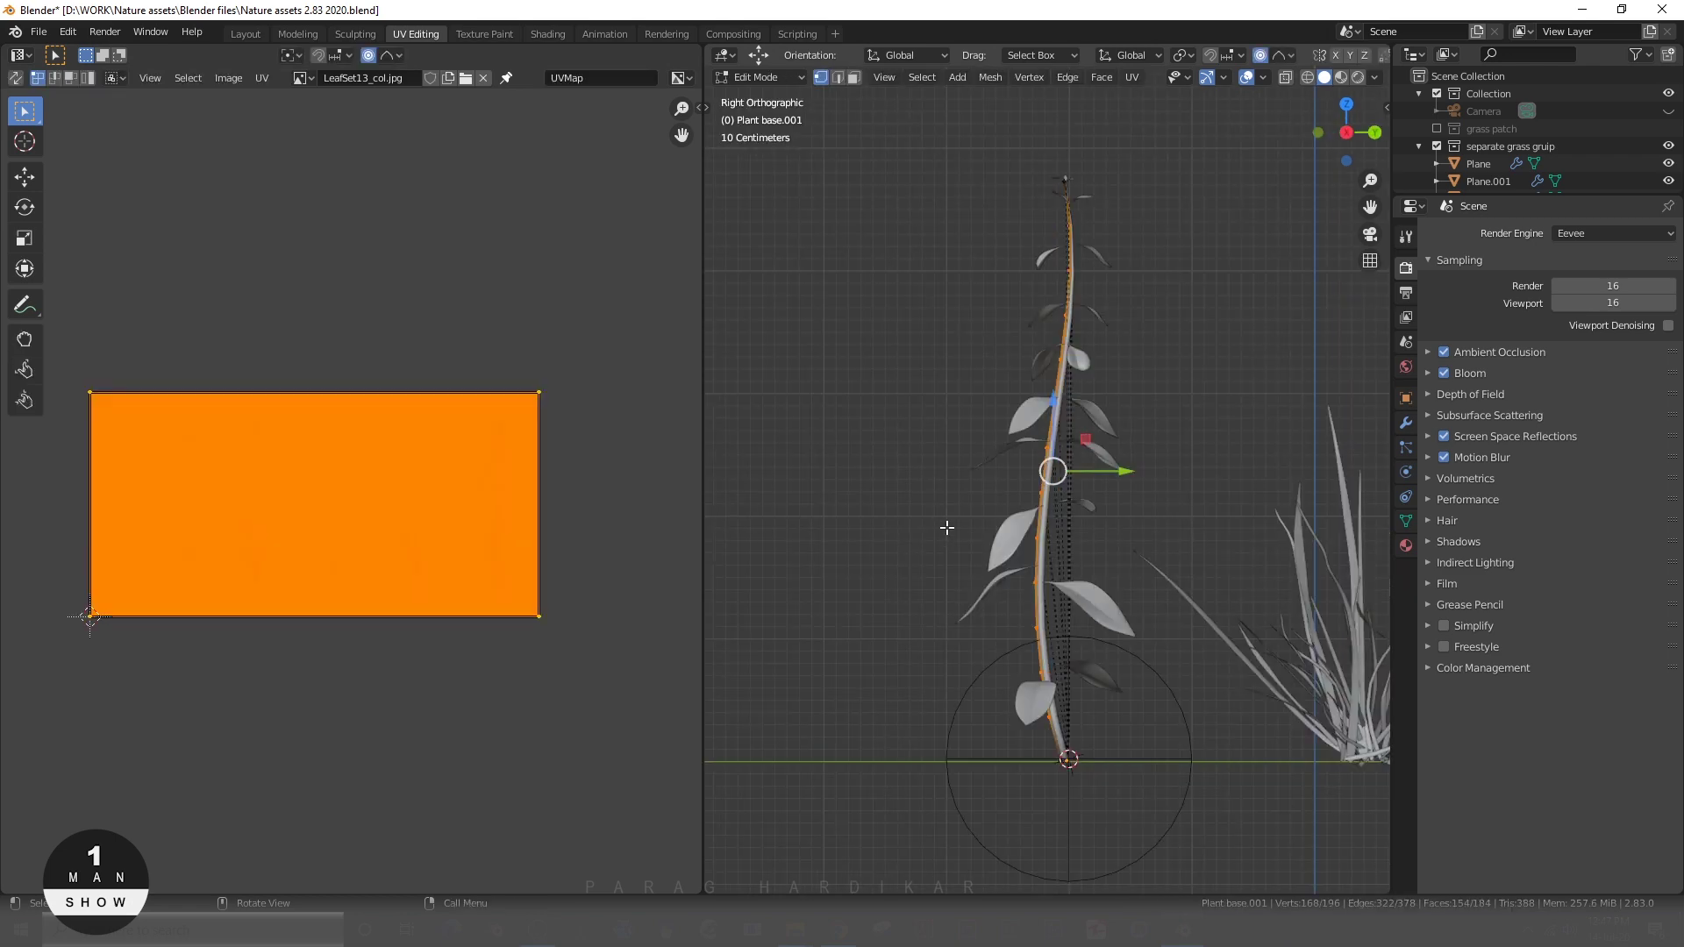
key("KP_1")
key("KP_3")
middle_click_drag(932, 616, 1086, 579)
key("Tab")
left_click_drag(1128, 700, 1000, 702)
middle_click_drag(1088, 627, 930, 632)
key("KP_3")
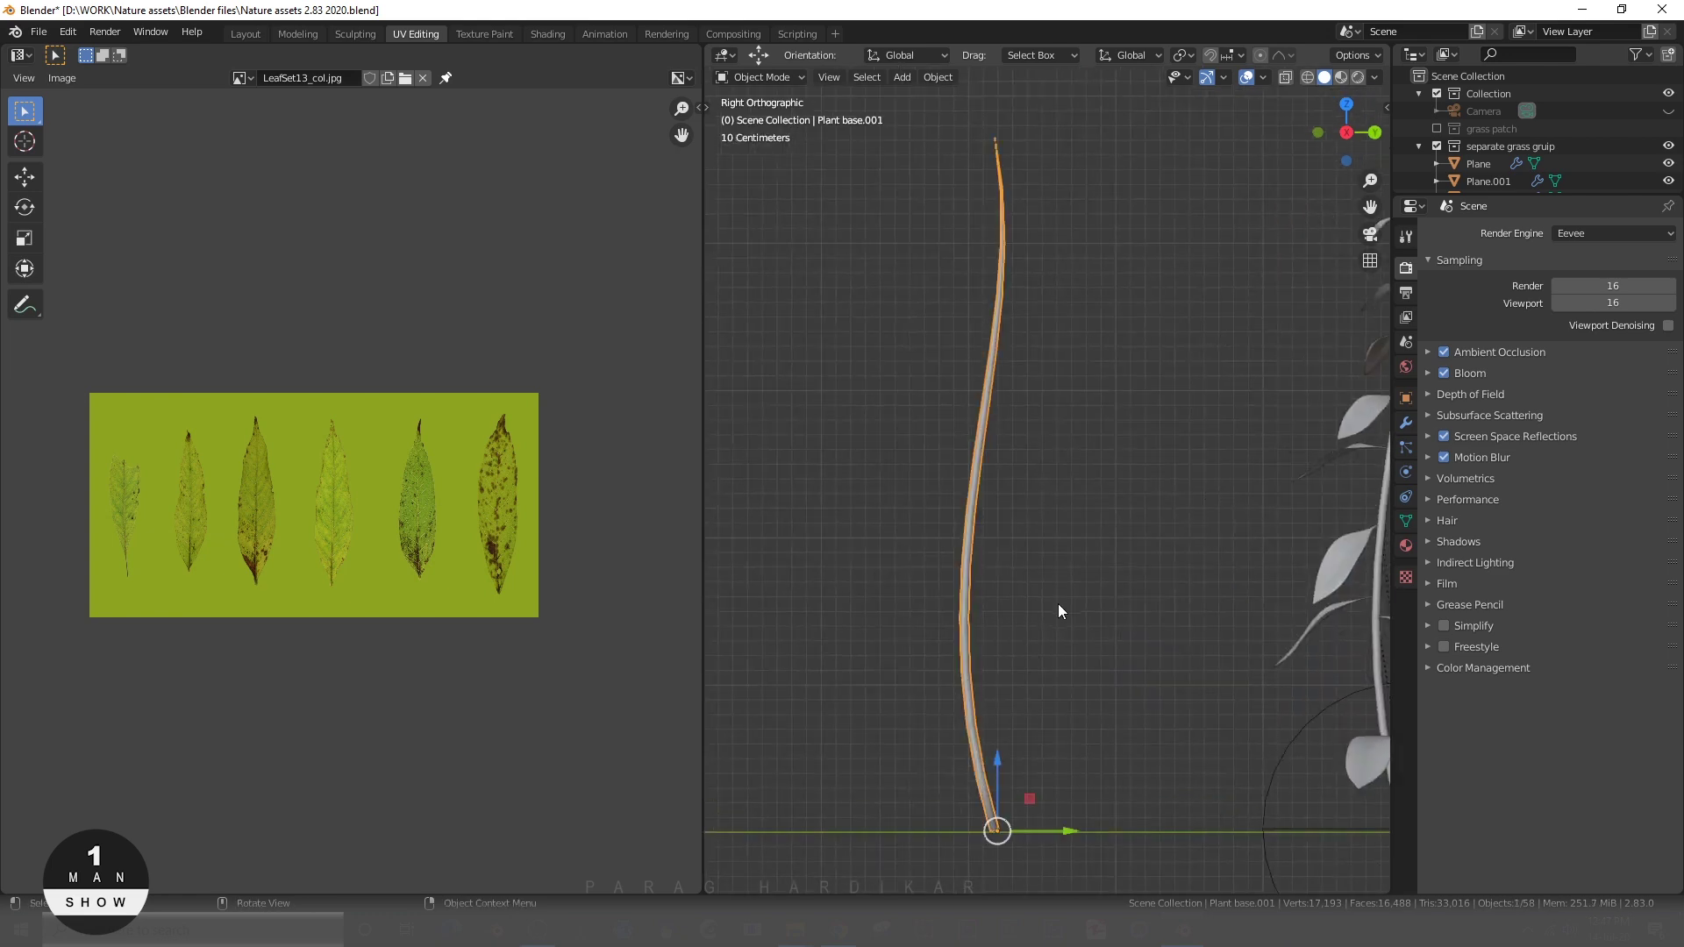
- Project the stem's UVs from the right view and place them over the third leaf of LeafSet13_col.jpg
key("Tab")
key("u")
left_click(909, 517)
scroll(263, 507, "up", 4)
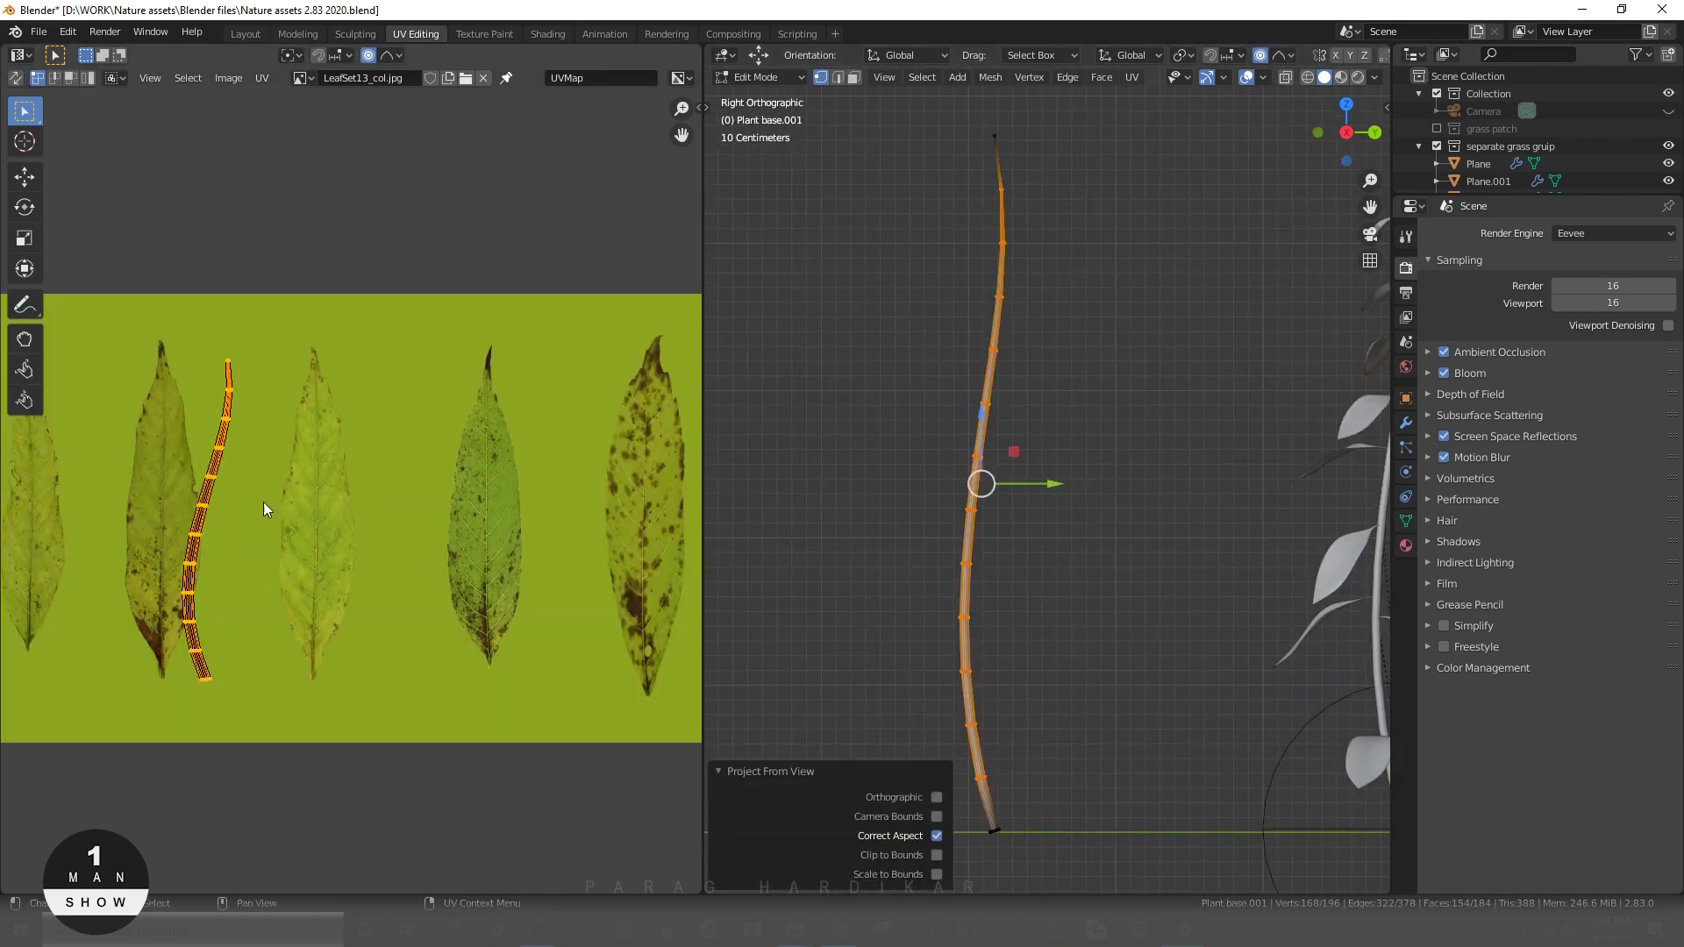
left_click(523, 524)
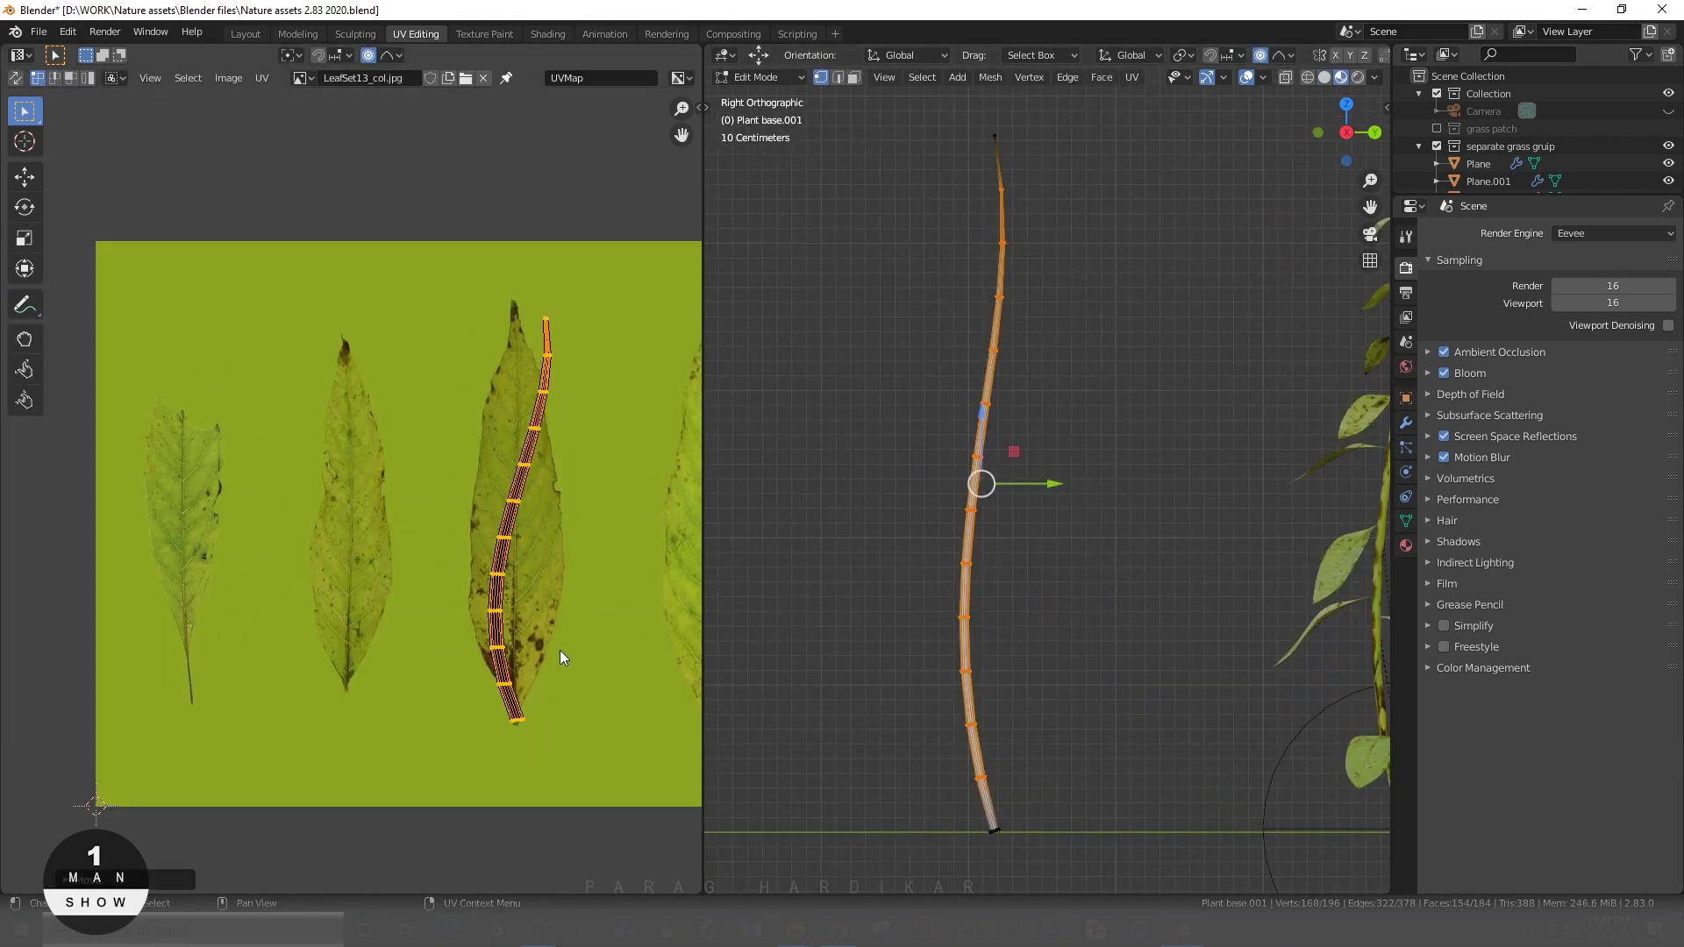
key("Tab")
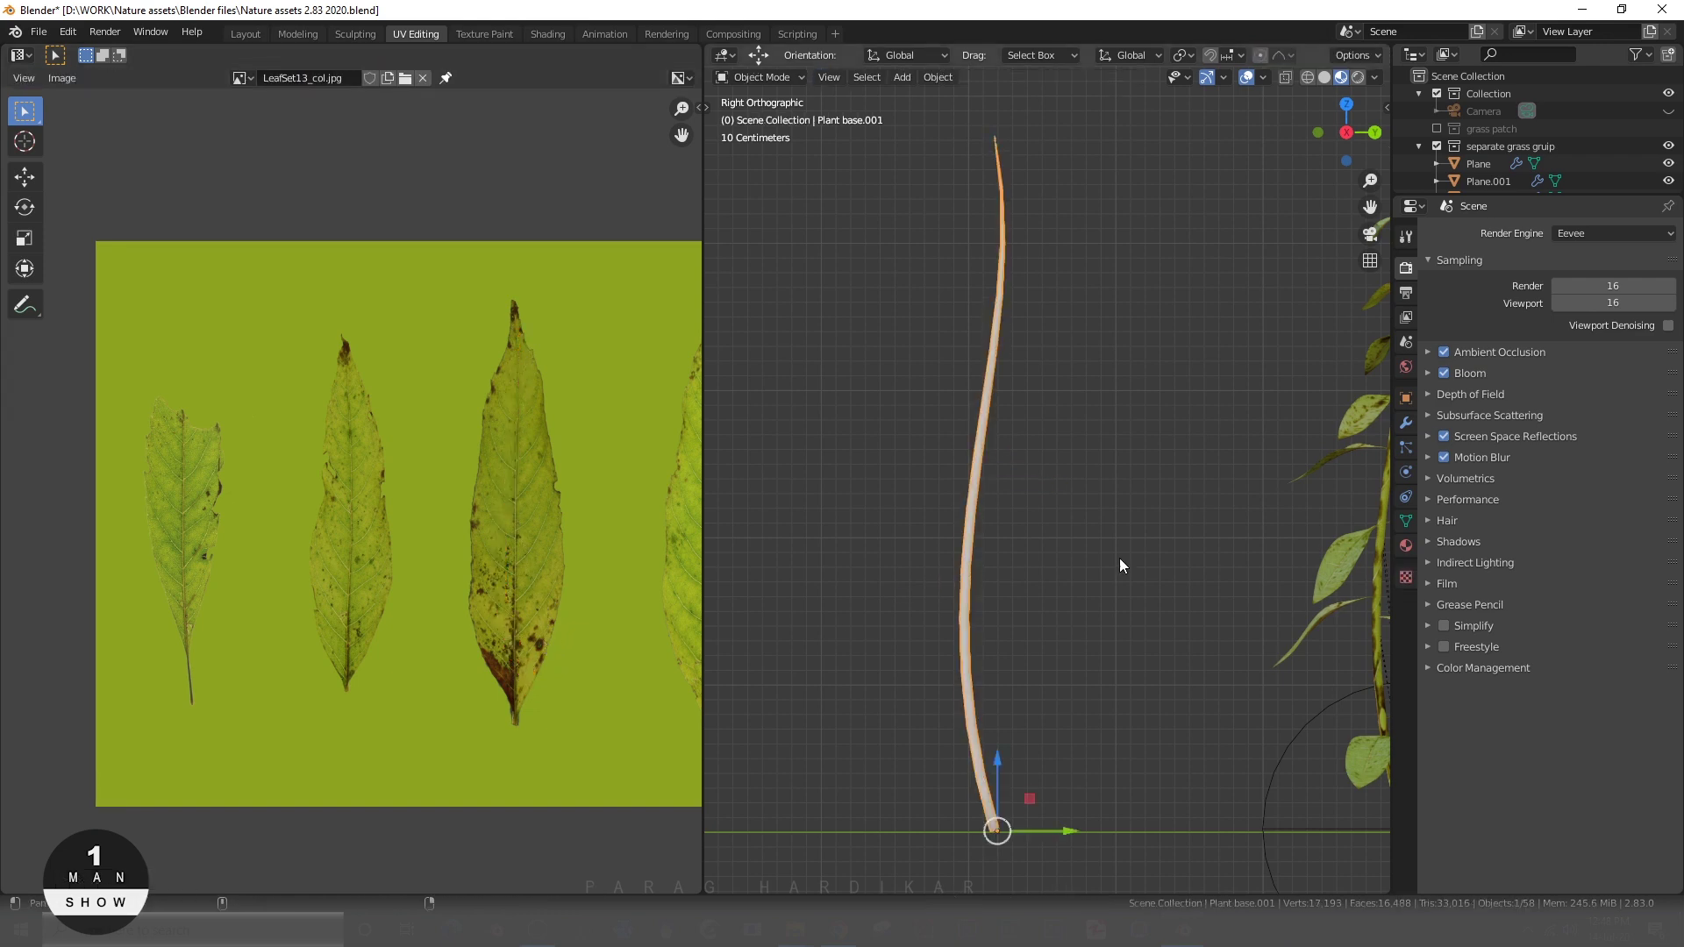
- Link the leafy plant's material to the bare stem and compare the two plants
middle_click_drag(1072, 659, 1035, 626, "shift")
left_click(1342, 744, "shift")
key("ctrl+l")
left_click(1074, 691)
left_click(1033, 598)
scroll(1033, 597, "up", 2)
scroll(1033, 587, "down", 4)
left_click(1221, 535)
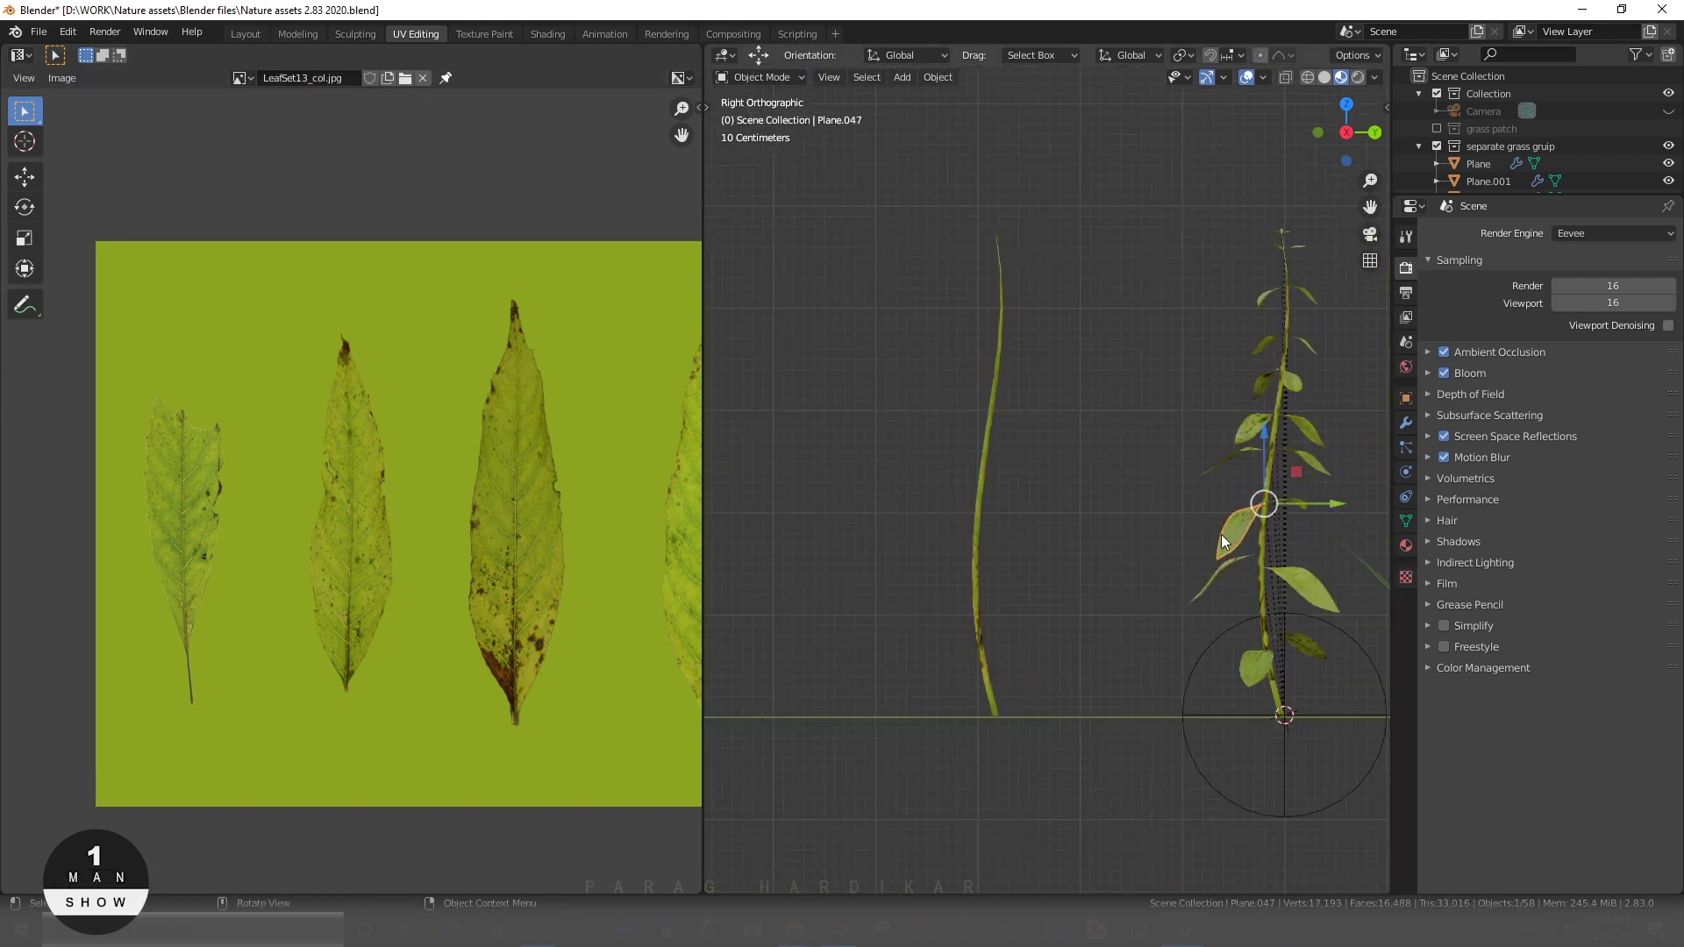
scroll(1222, 534, "up", 2)
left_click(952, 527)
- Examine the stem material's node setup in the Shading workspace
left_click(547, 34)
left_click(337, 540)
left_click(335, 561)
key("ctrl+space")
scroll(667, 721, "down", 4)
key("ctrl+space")
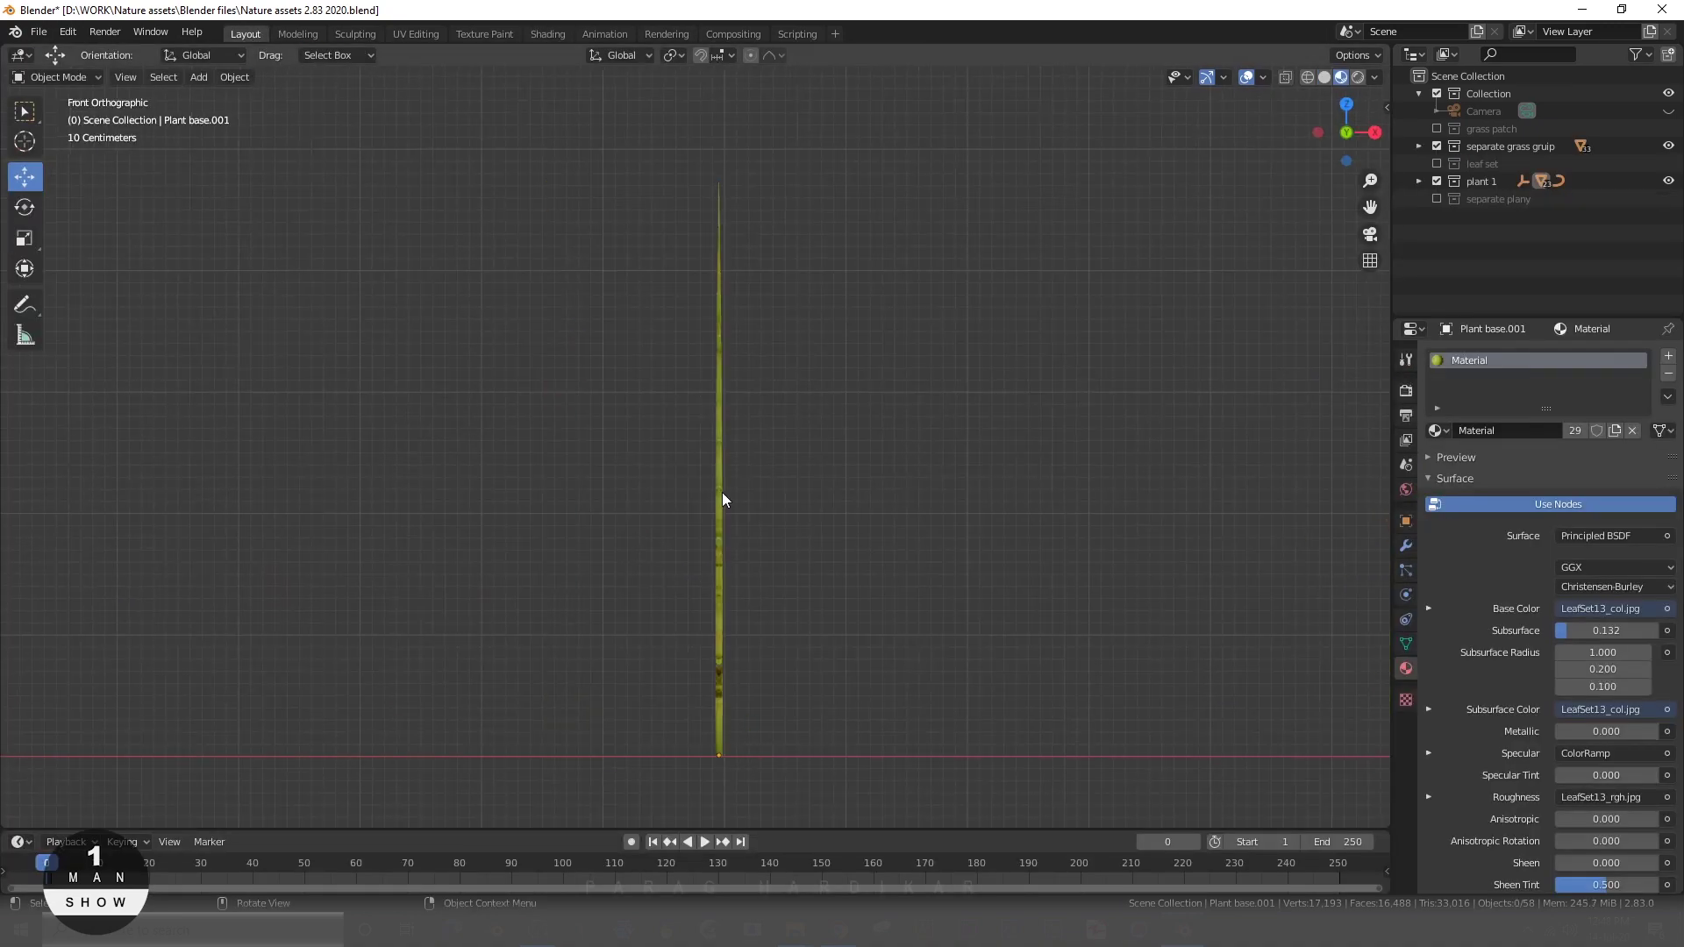
- Examine the textured bare stem from several angles in the Layout workspace
key("KP_3")
middle_click_drag(811, 687, 545, 583)
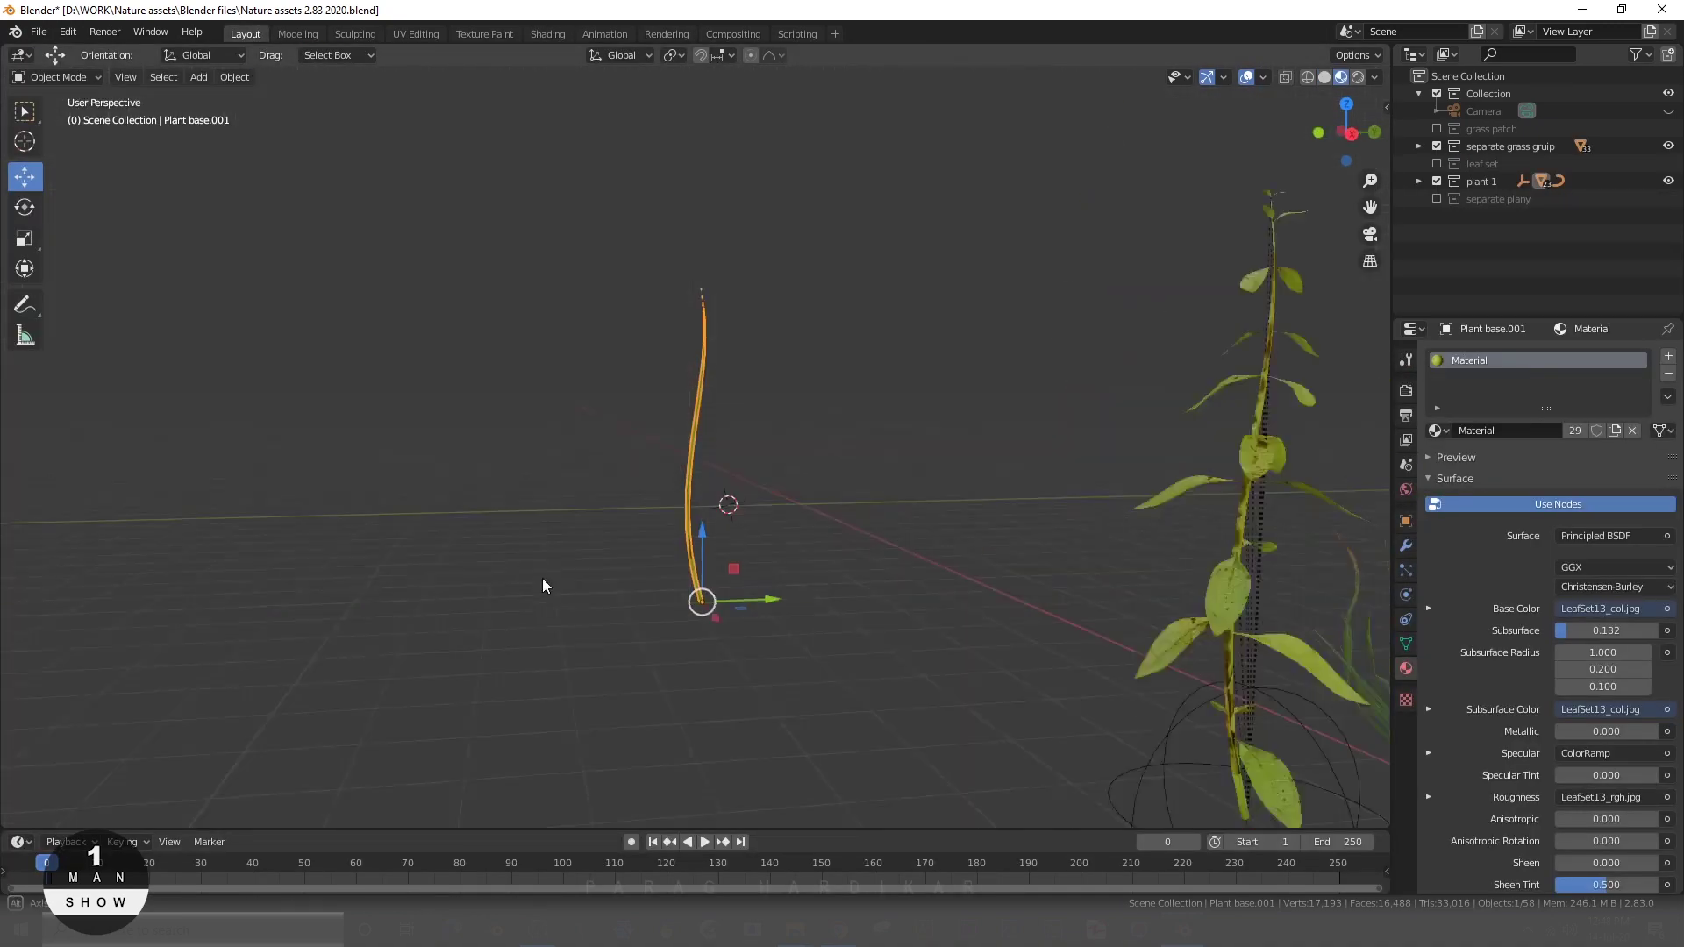
scroll(545, 582, "up", 6)
scroll(602, 644, "down", 4)
middle_click_drag(996, 680, 582, 571)
scroll(582, 572, "up", 4)
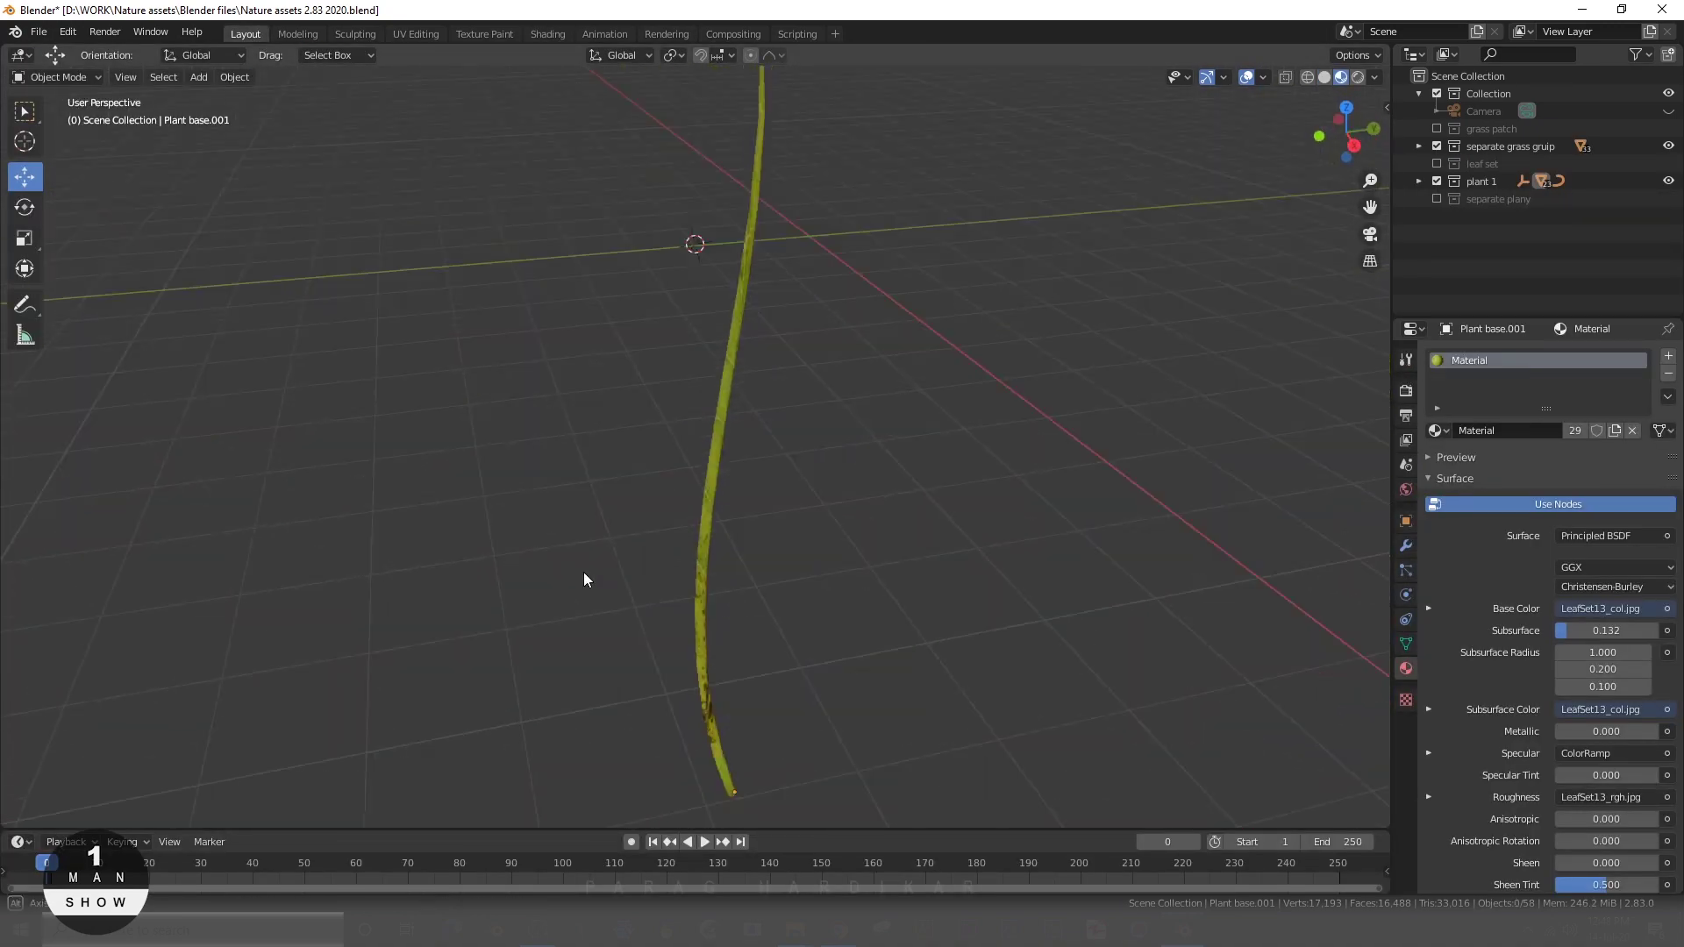
left_click(735, 519)
scroll(698, 658, "down", 3)
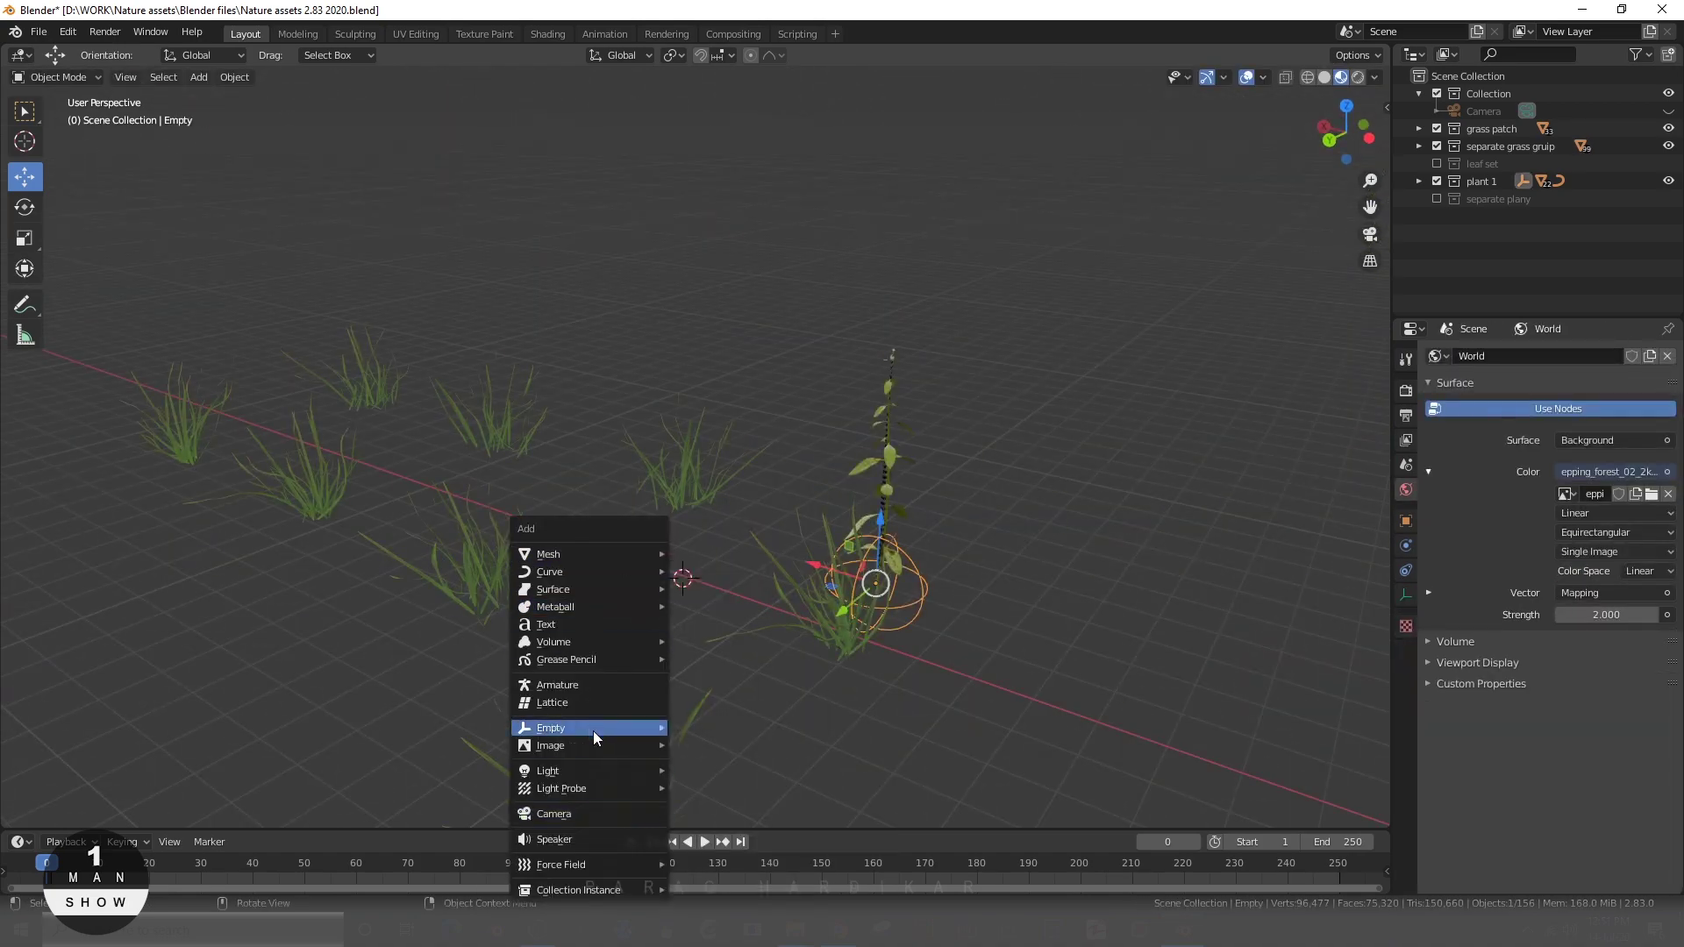
- Add a sphere empty at the grass clump and parent the clump's blades to it
left_click(596, 733)
right_click(1013, 706)
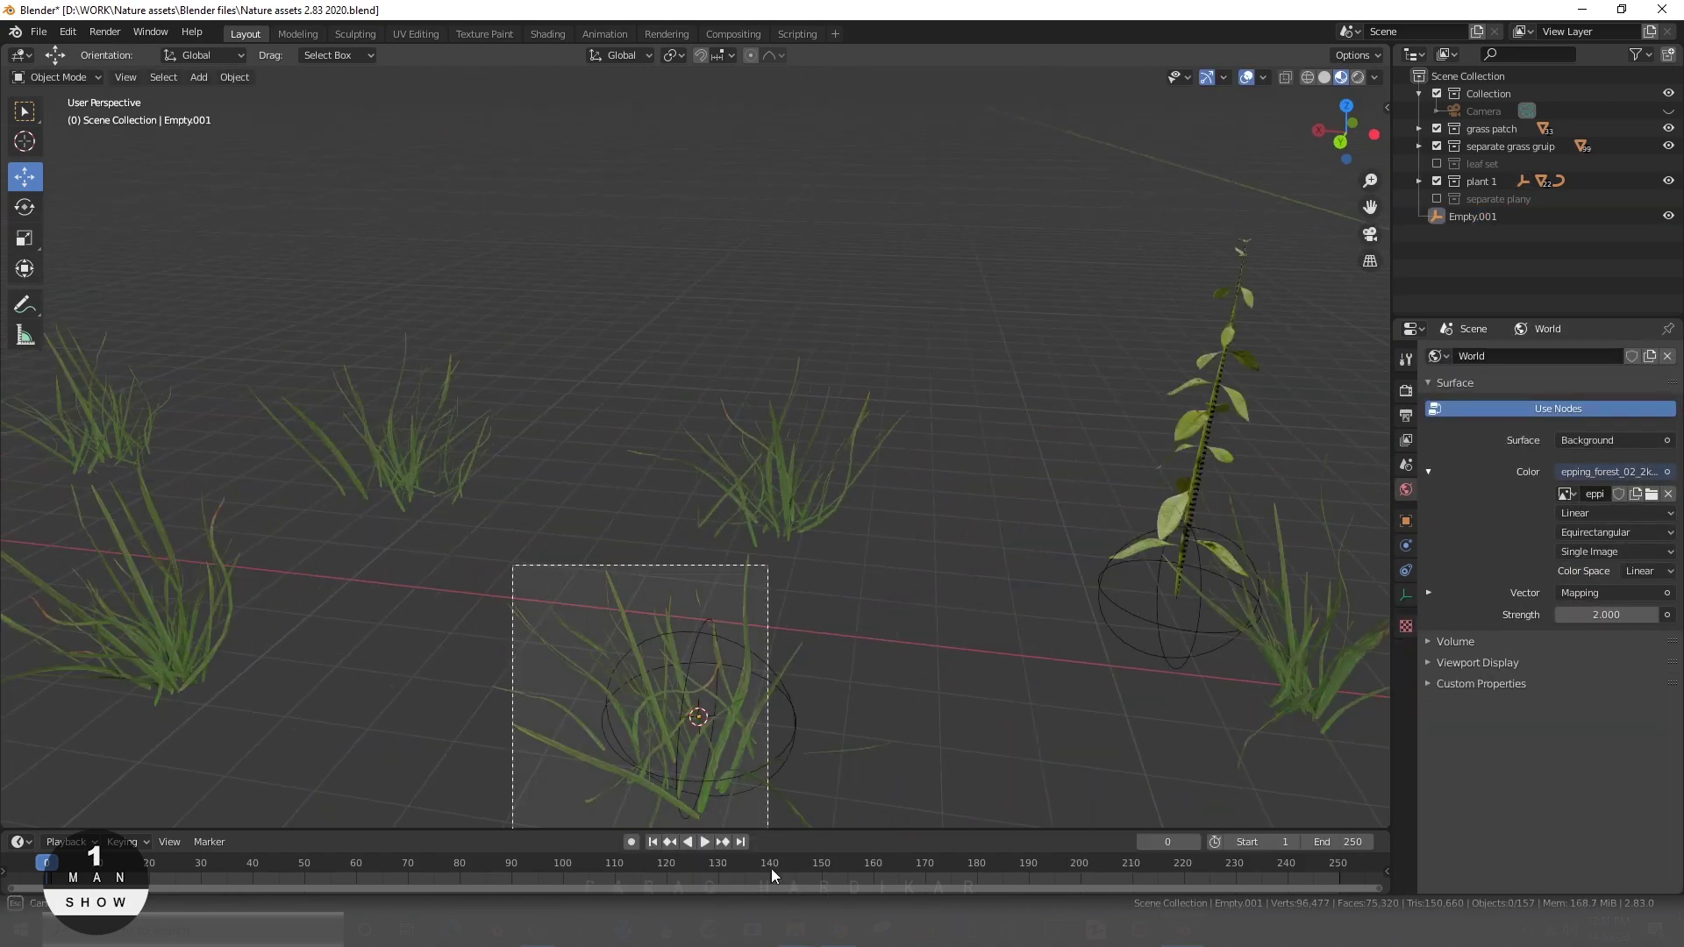
left_click_drag(771, 834, 771, 828)
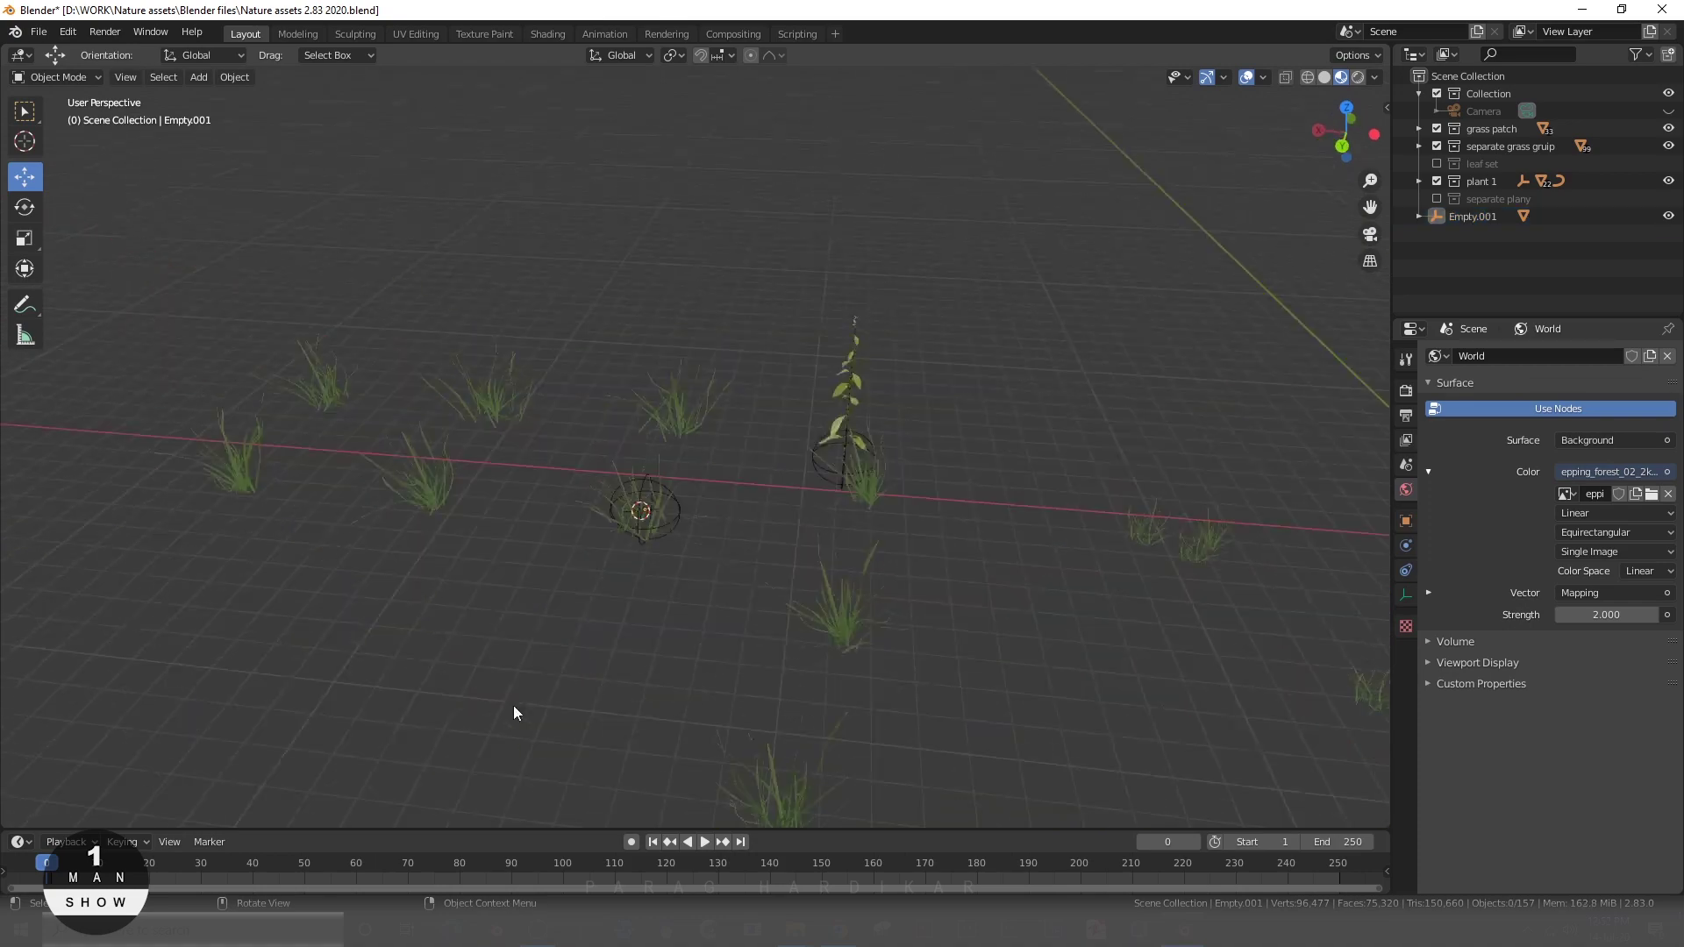
- Name the empty grass patch 1 controlees and try moving it along the X axis with its grass
middle_click_drag(515, 707, 508, 500)
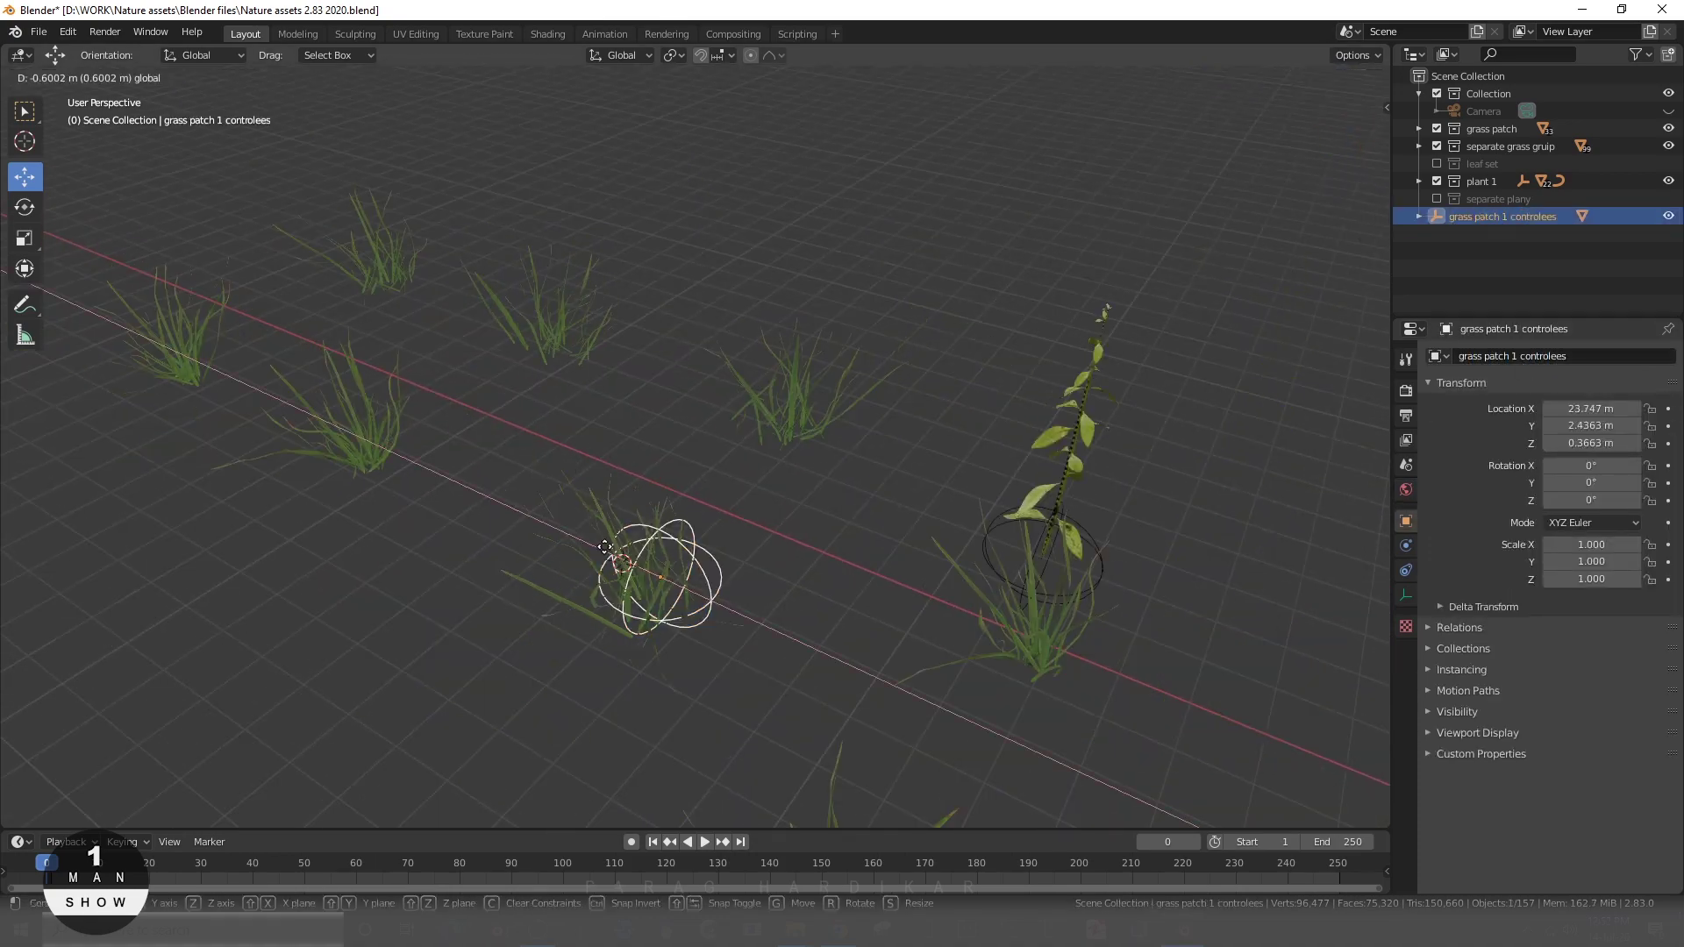
left_click(605, 547)
left_click(783, 508)
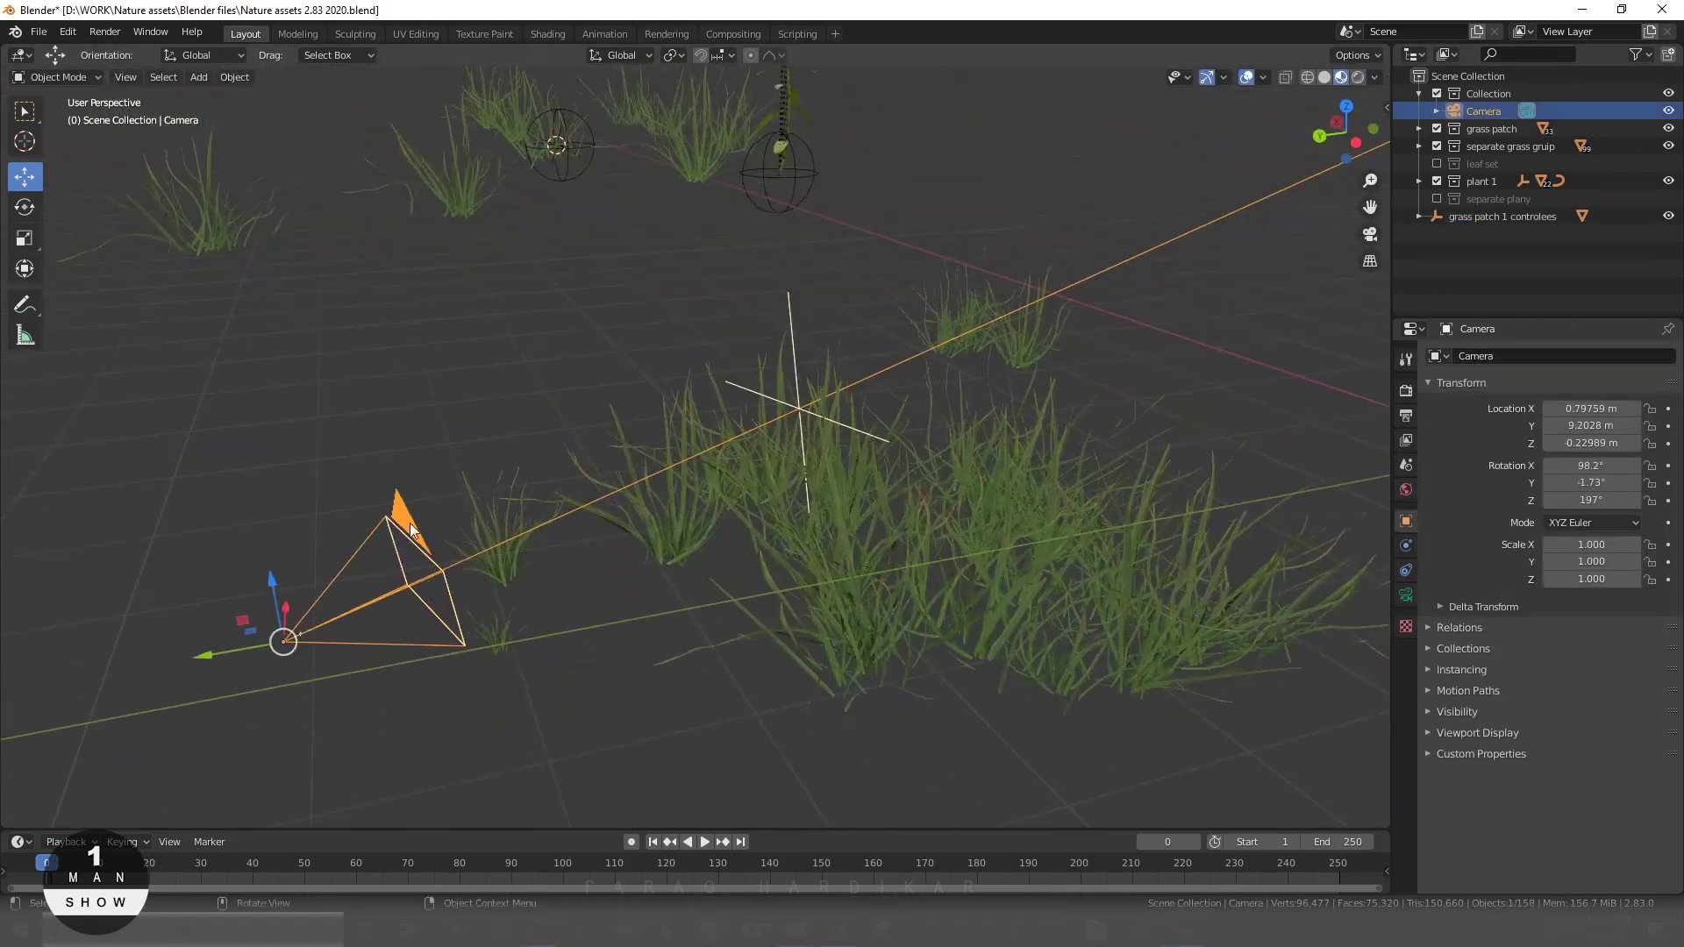
- Preview the grass patches through the camera in rendered shading, then return to a solid overview of the scene
scroll(565, 589, "down", 3)
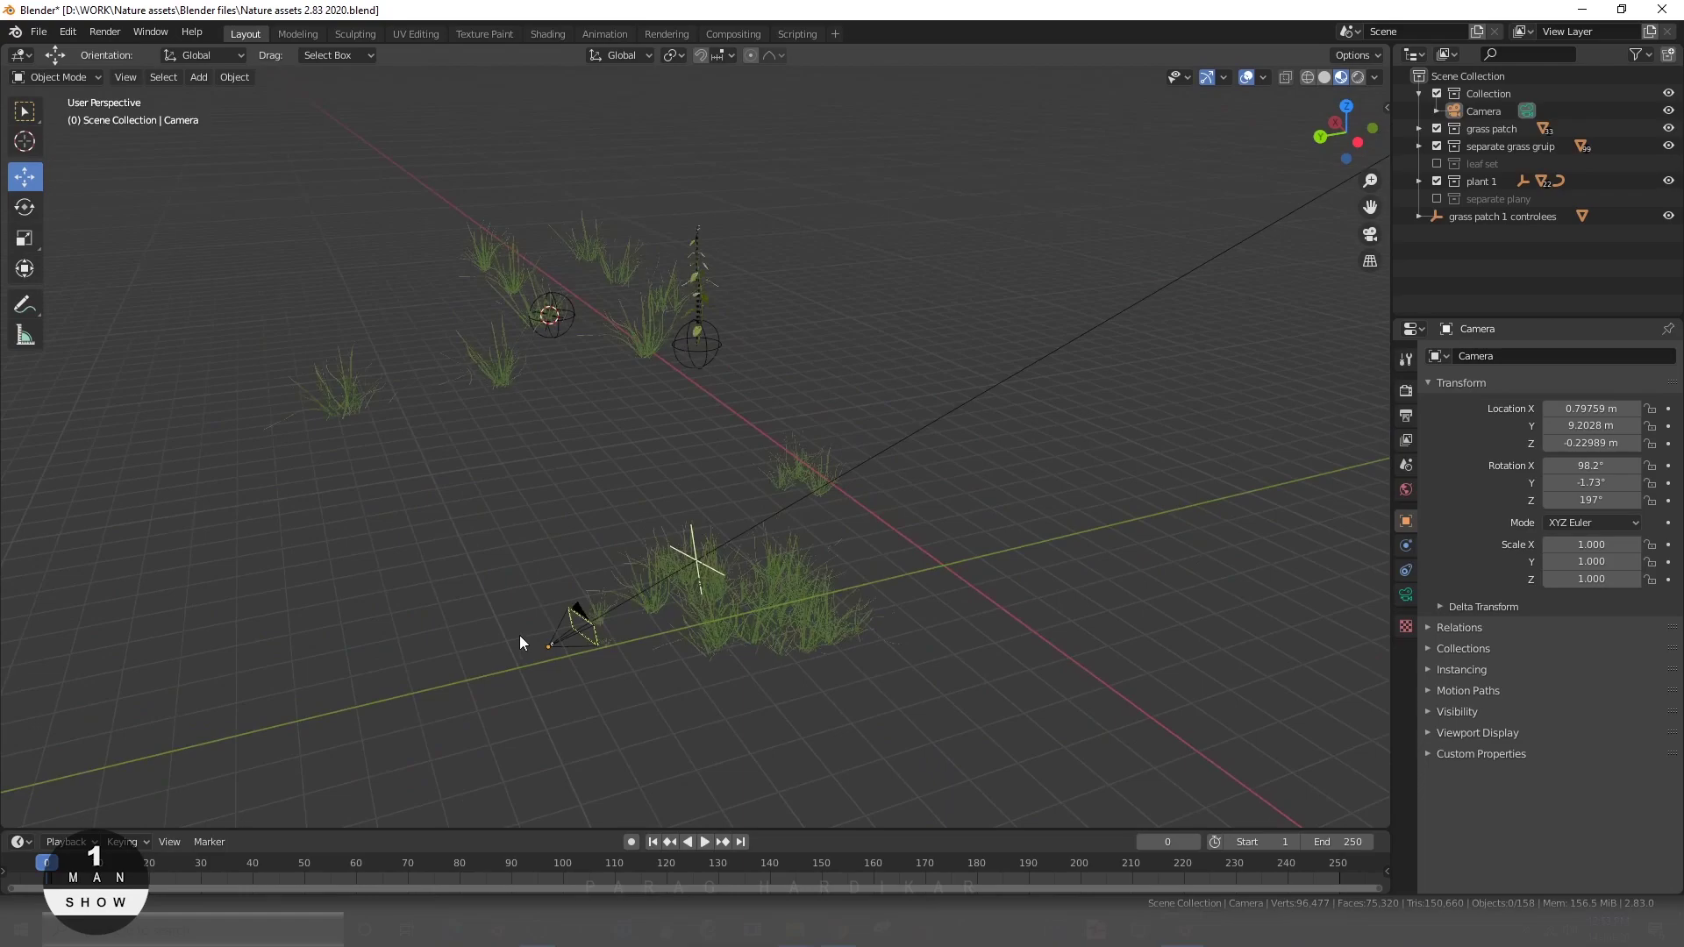
mouse_move(519, 635)
middle_mouse_down("shift")
mouse_move(686, 658)
mouse_move(535, 761)
middle_mouse_up("shift")
left_click(673, 656)
key("z")
left_click(771, 581)
scroll(635, 640, "up", 6)
scroll(634, 641, "down", 6)
key("KP_0")
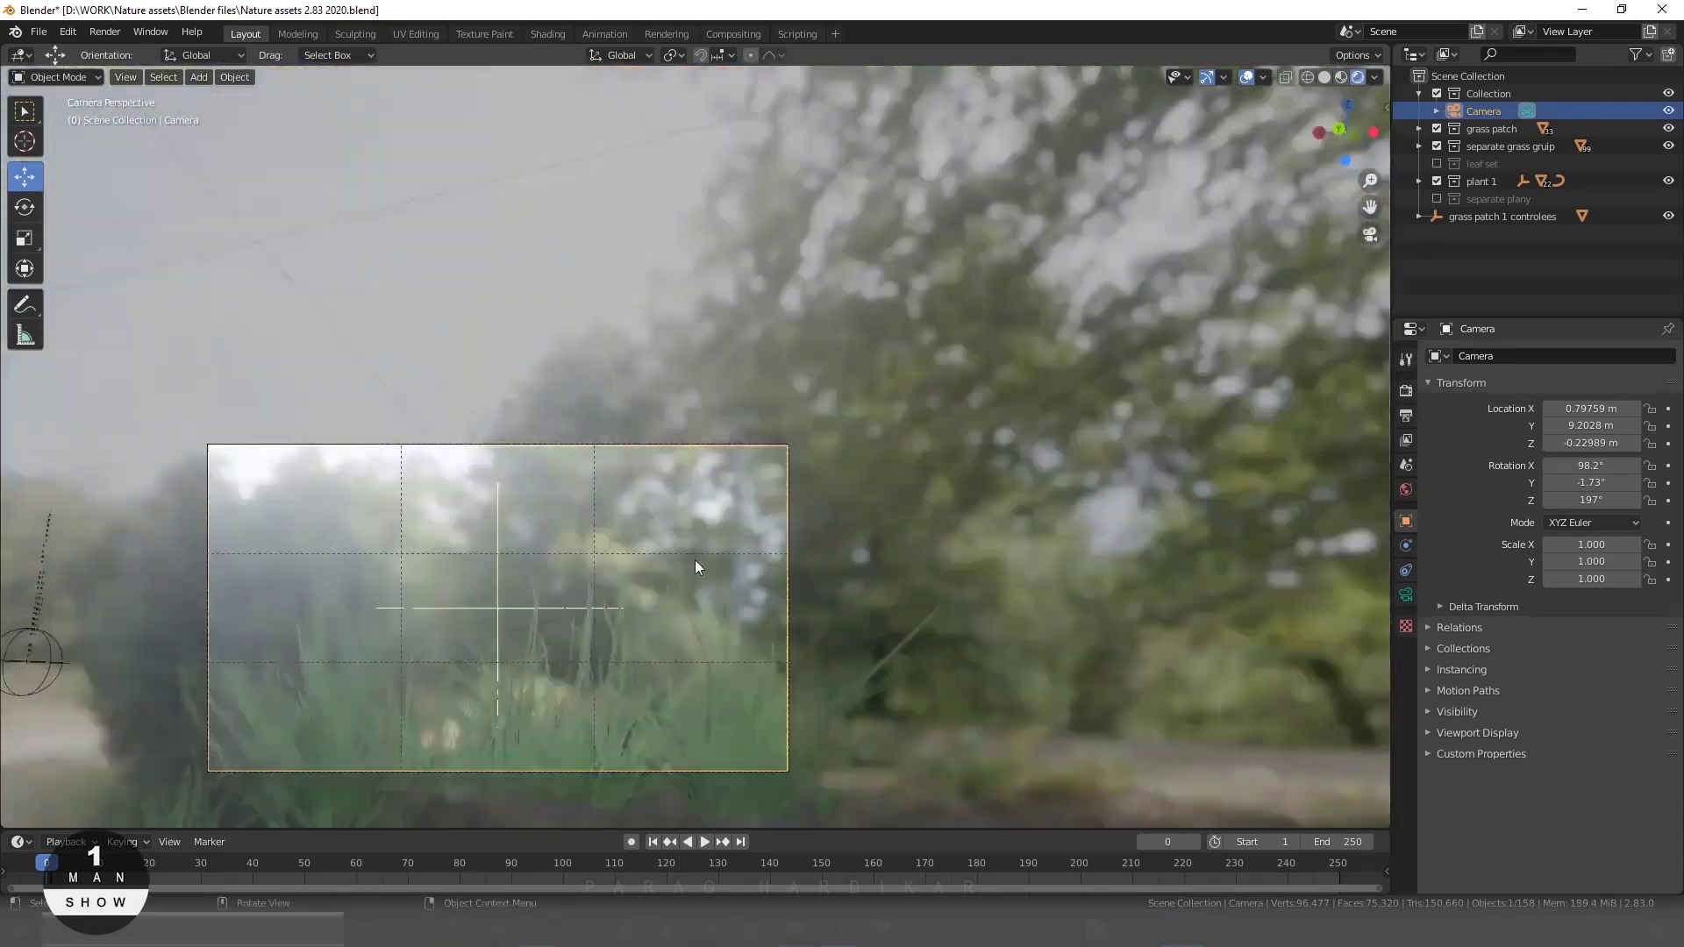
scroll(694, 565, "up", 2)
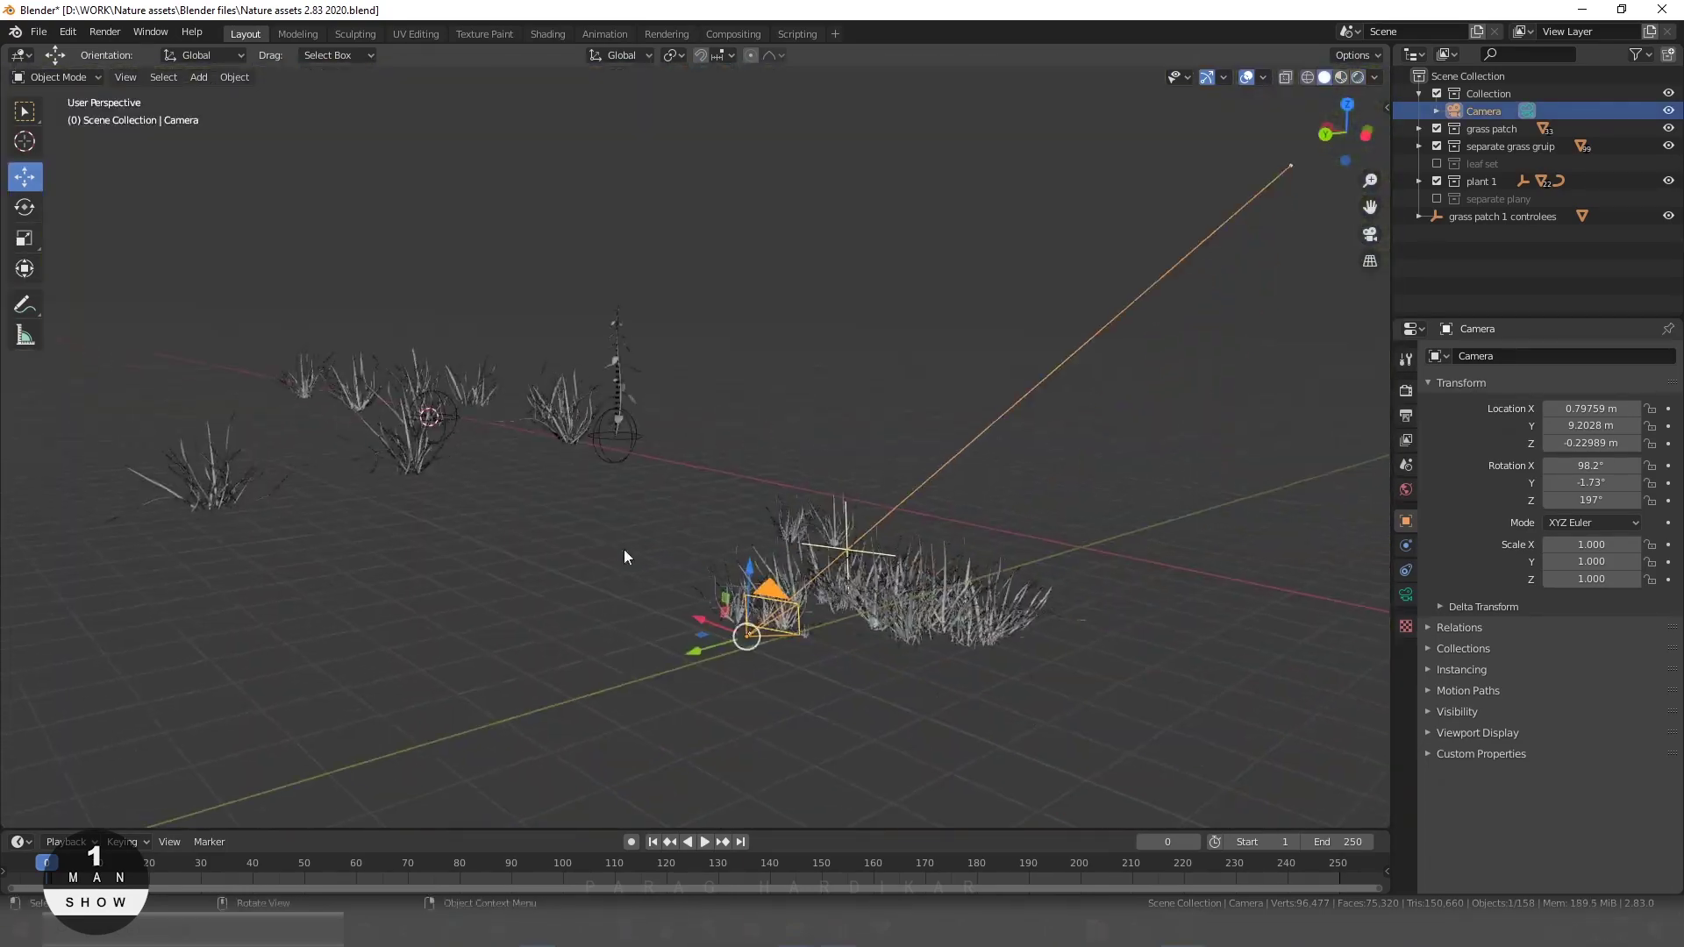
middle_click_drag(624, 555, 709, 597, "shift")
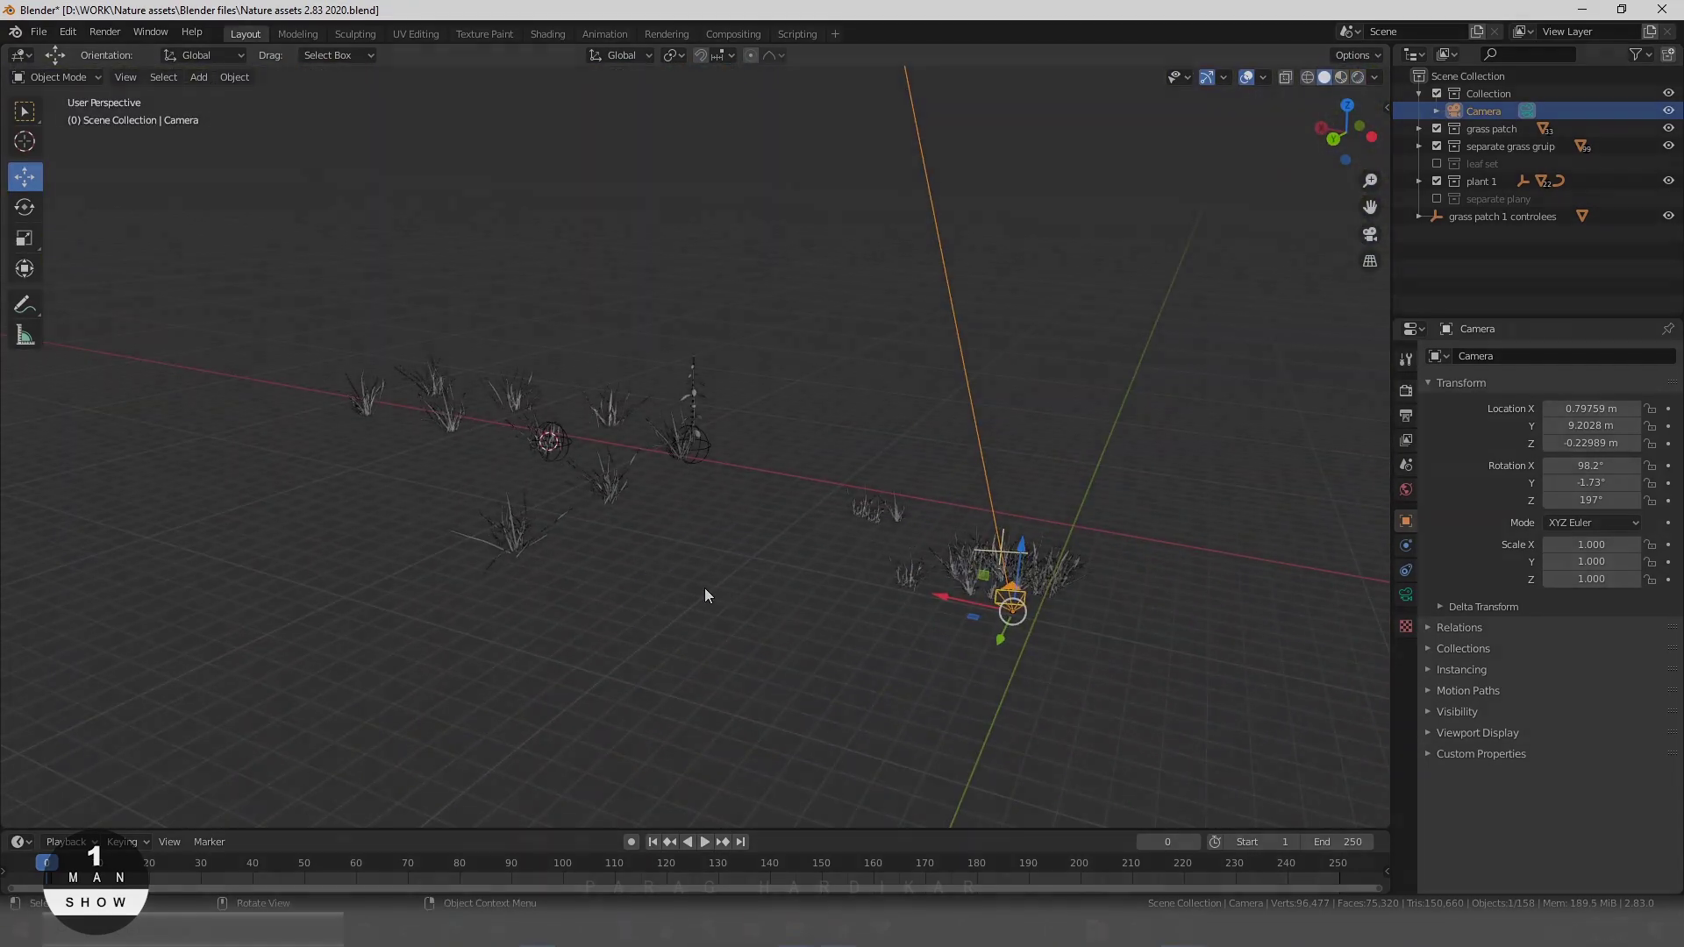